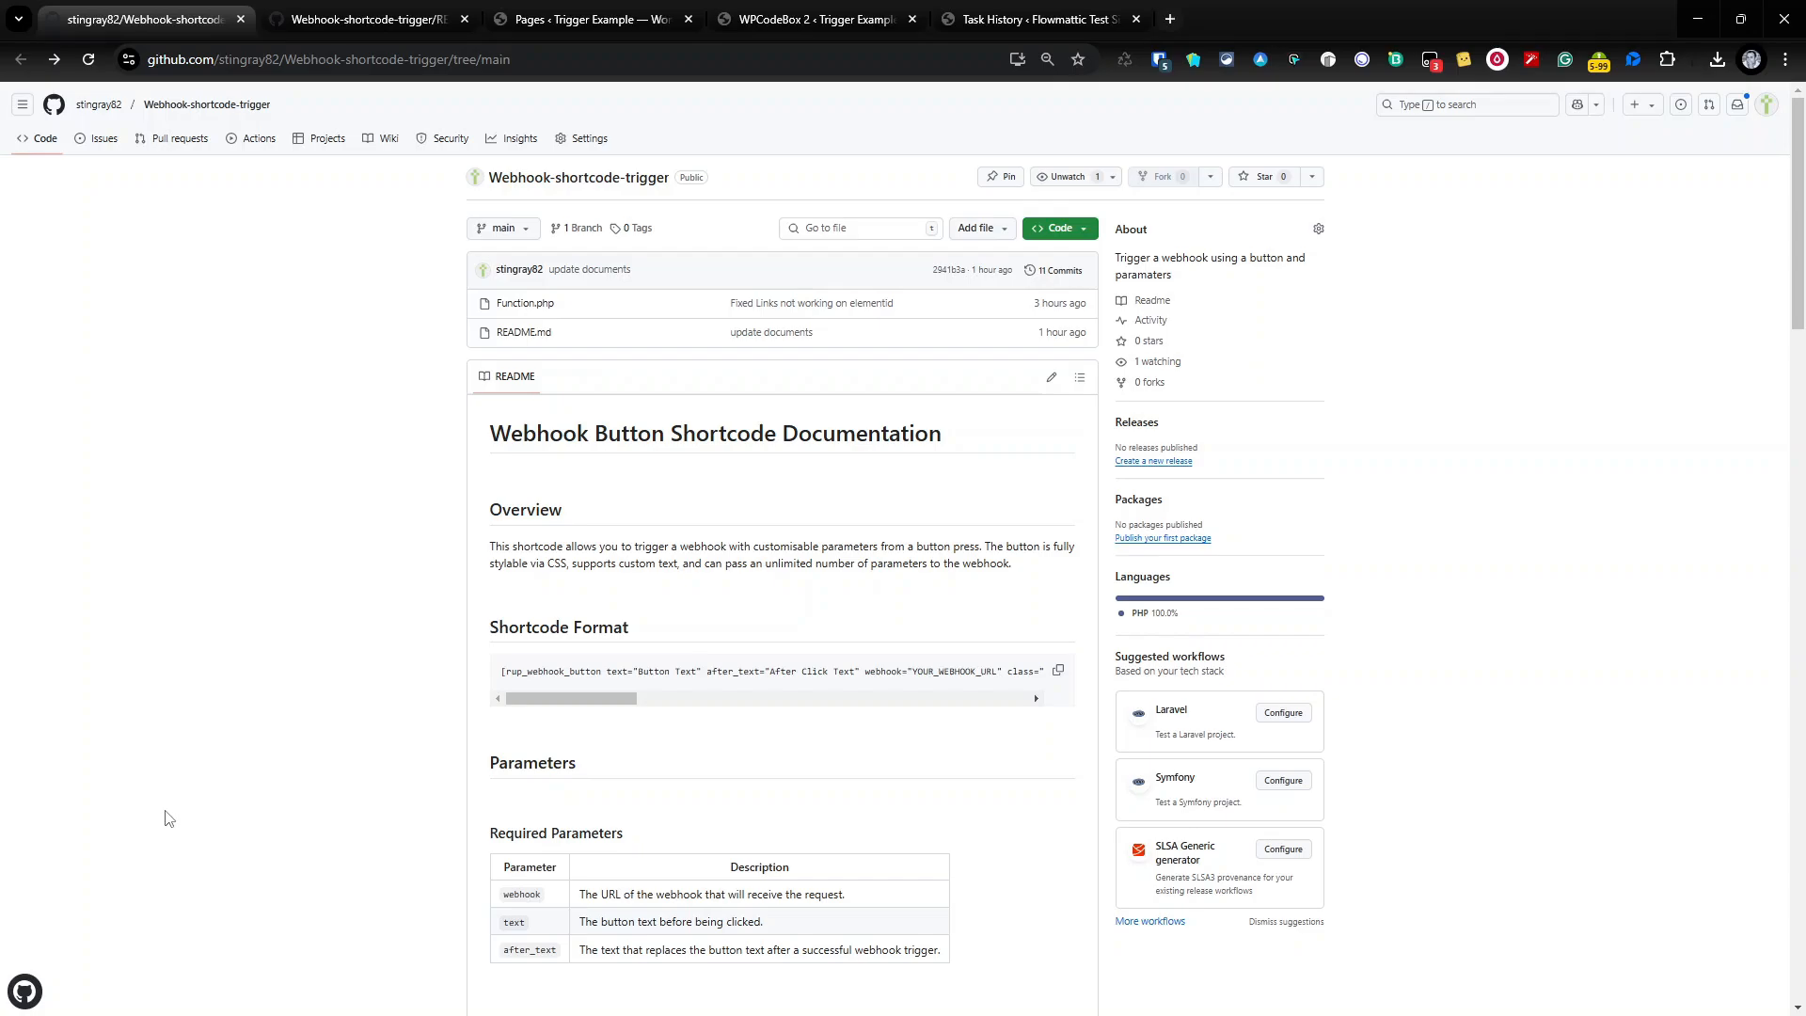
# Read the README's overview, shortcode formats and required parameters for the button, auto webhook and click shortcodes
pyautogui.scroll(-1, 725, 934)
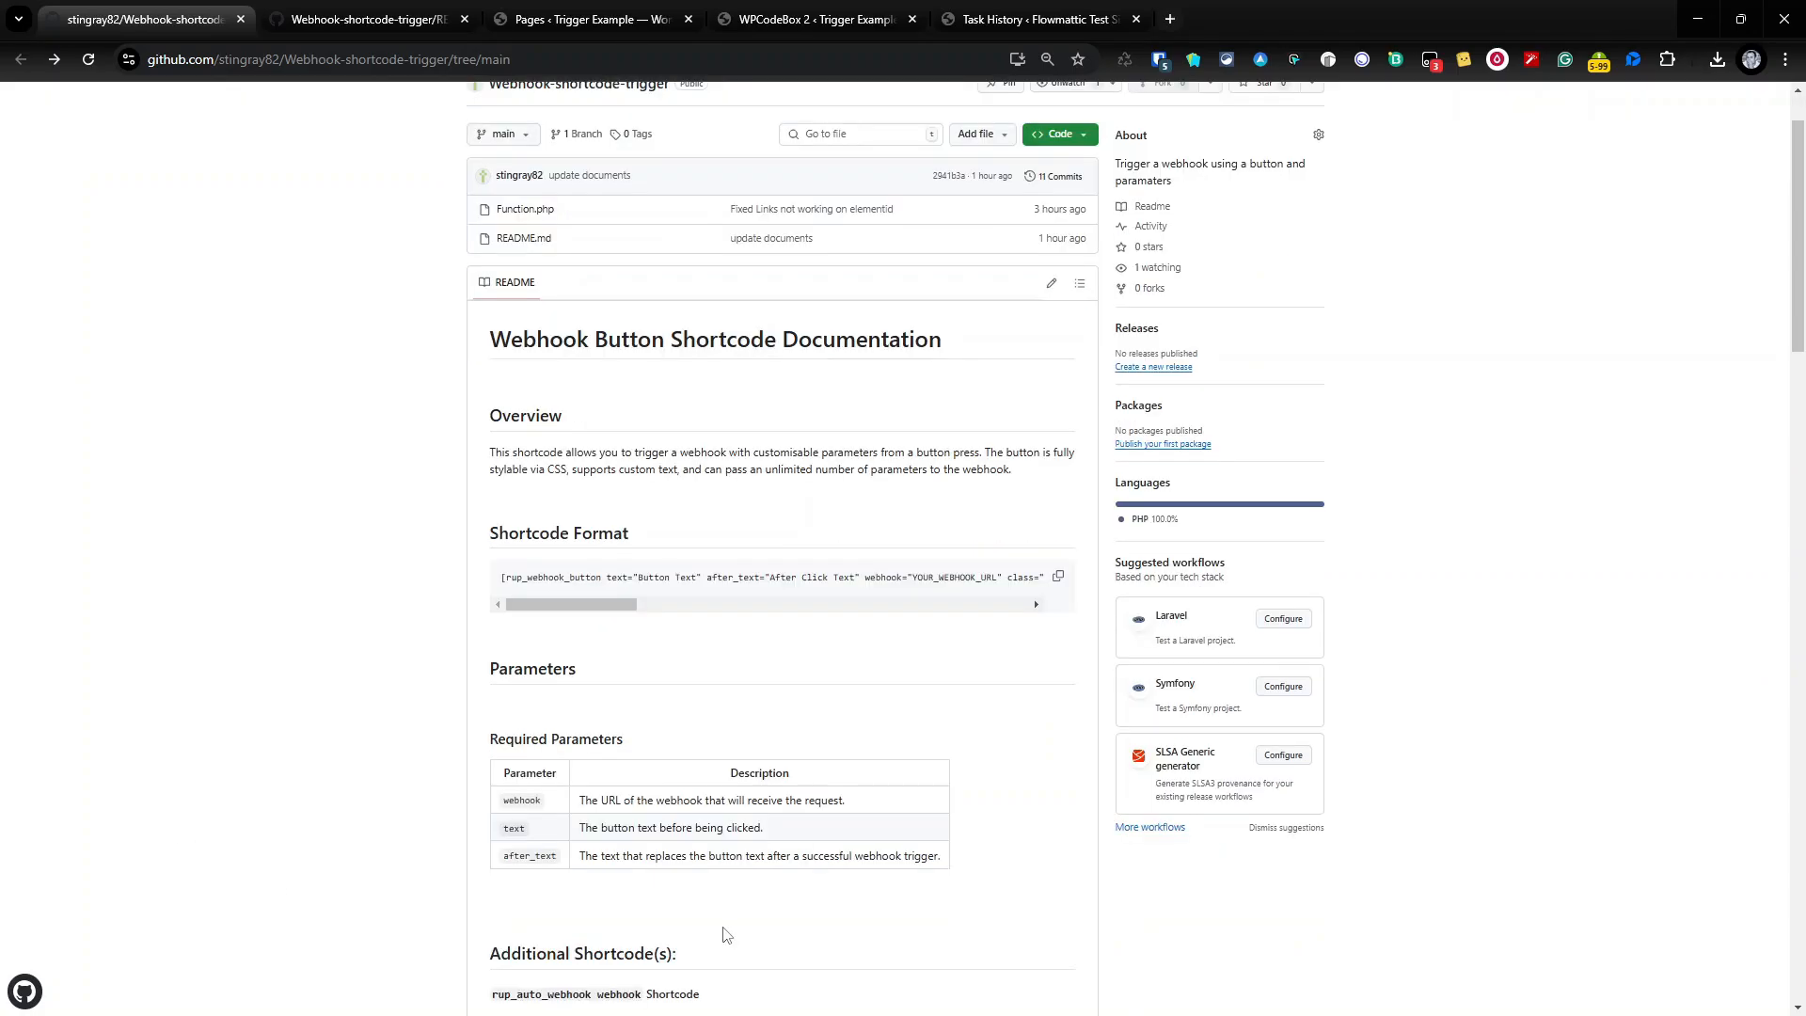
pyautogui.scroll(-2, 725, 934)
pyautogui.scroll(2, 717, 927)
pyautogui.scroll(-1, 988, 555)
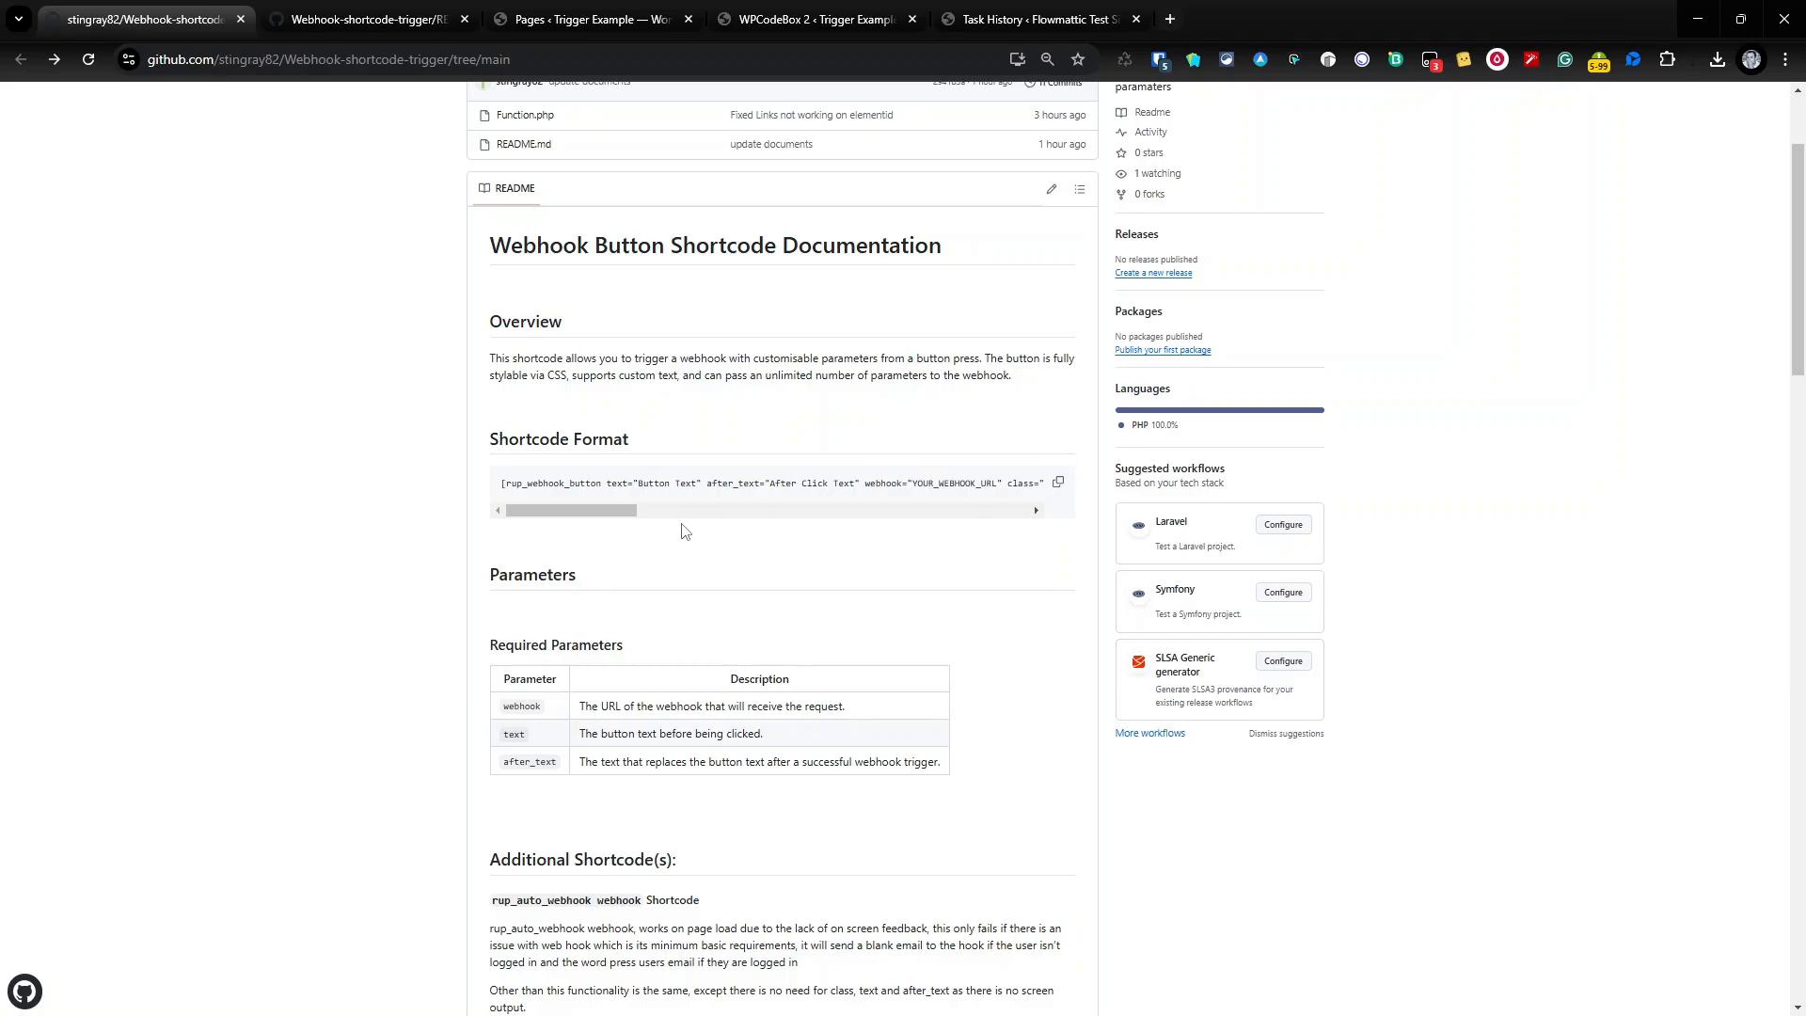
pyautogui.scroll(-3, 687, 532)
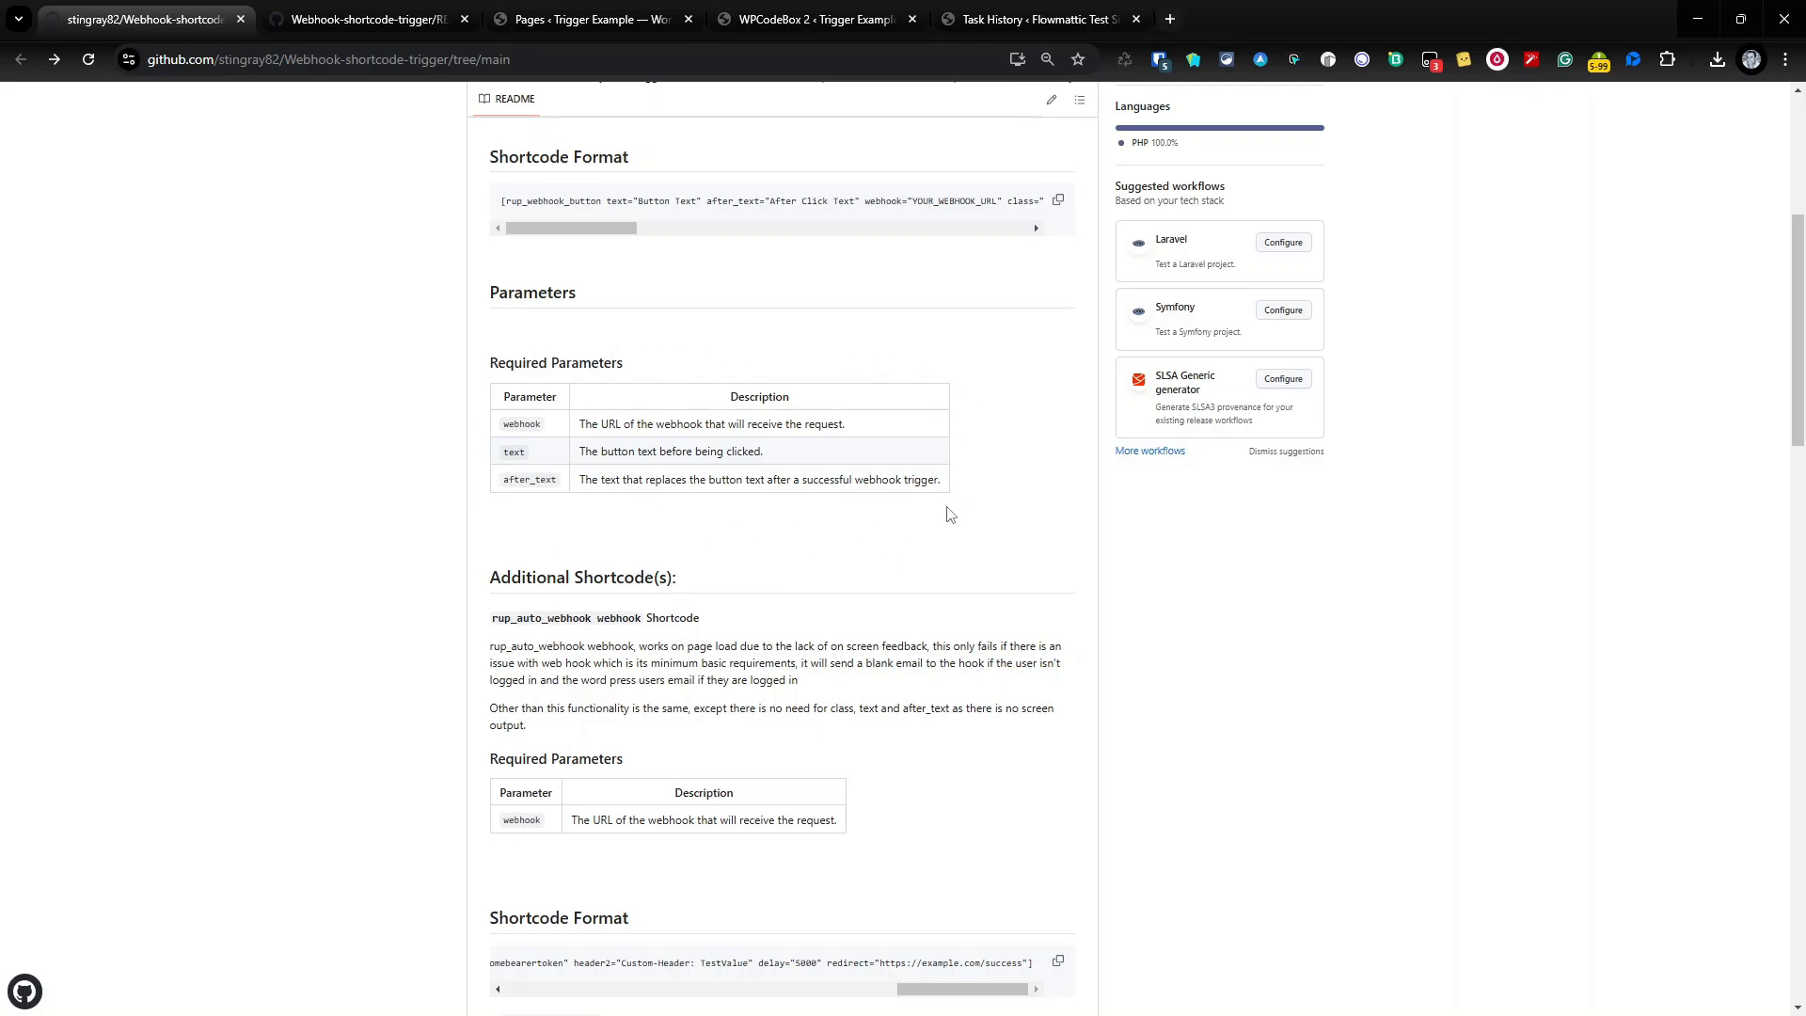
pyautogui.scroll(-1, 946, 523)
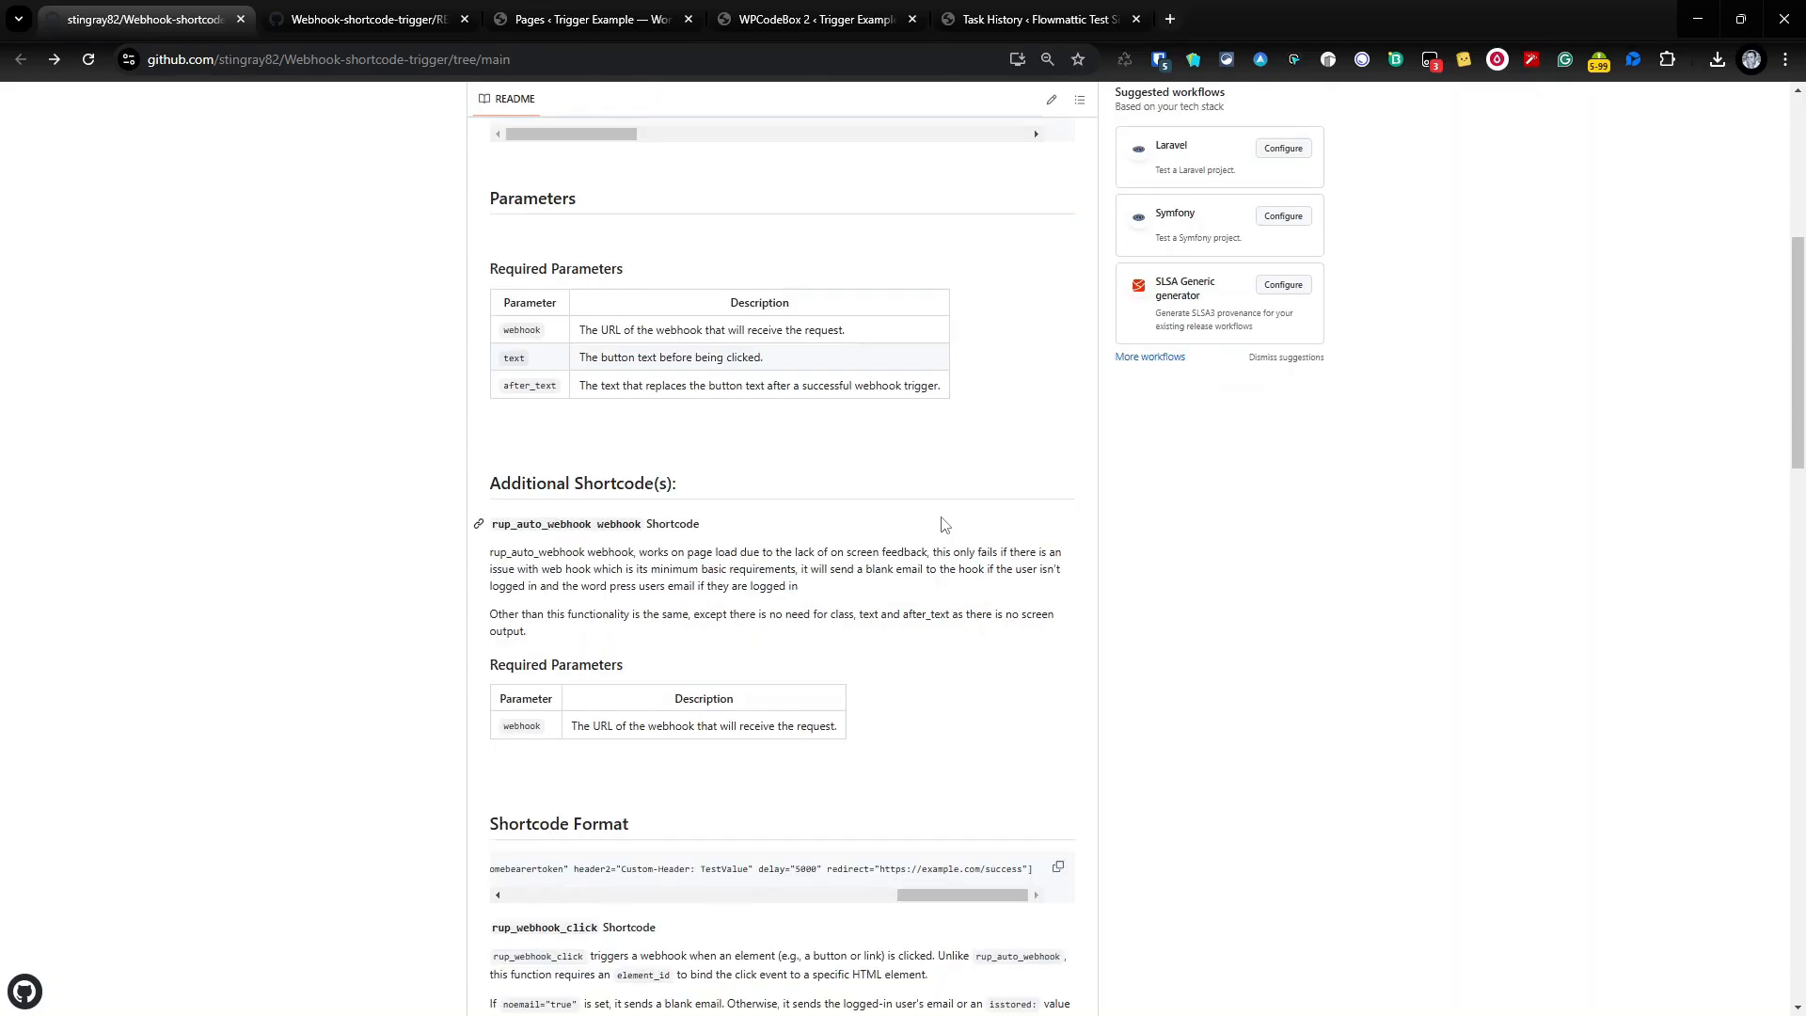
pyautogui.scroll(-1, 950, 517)
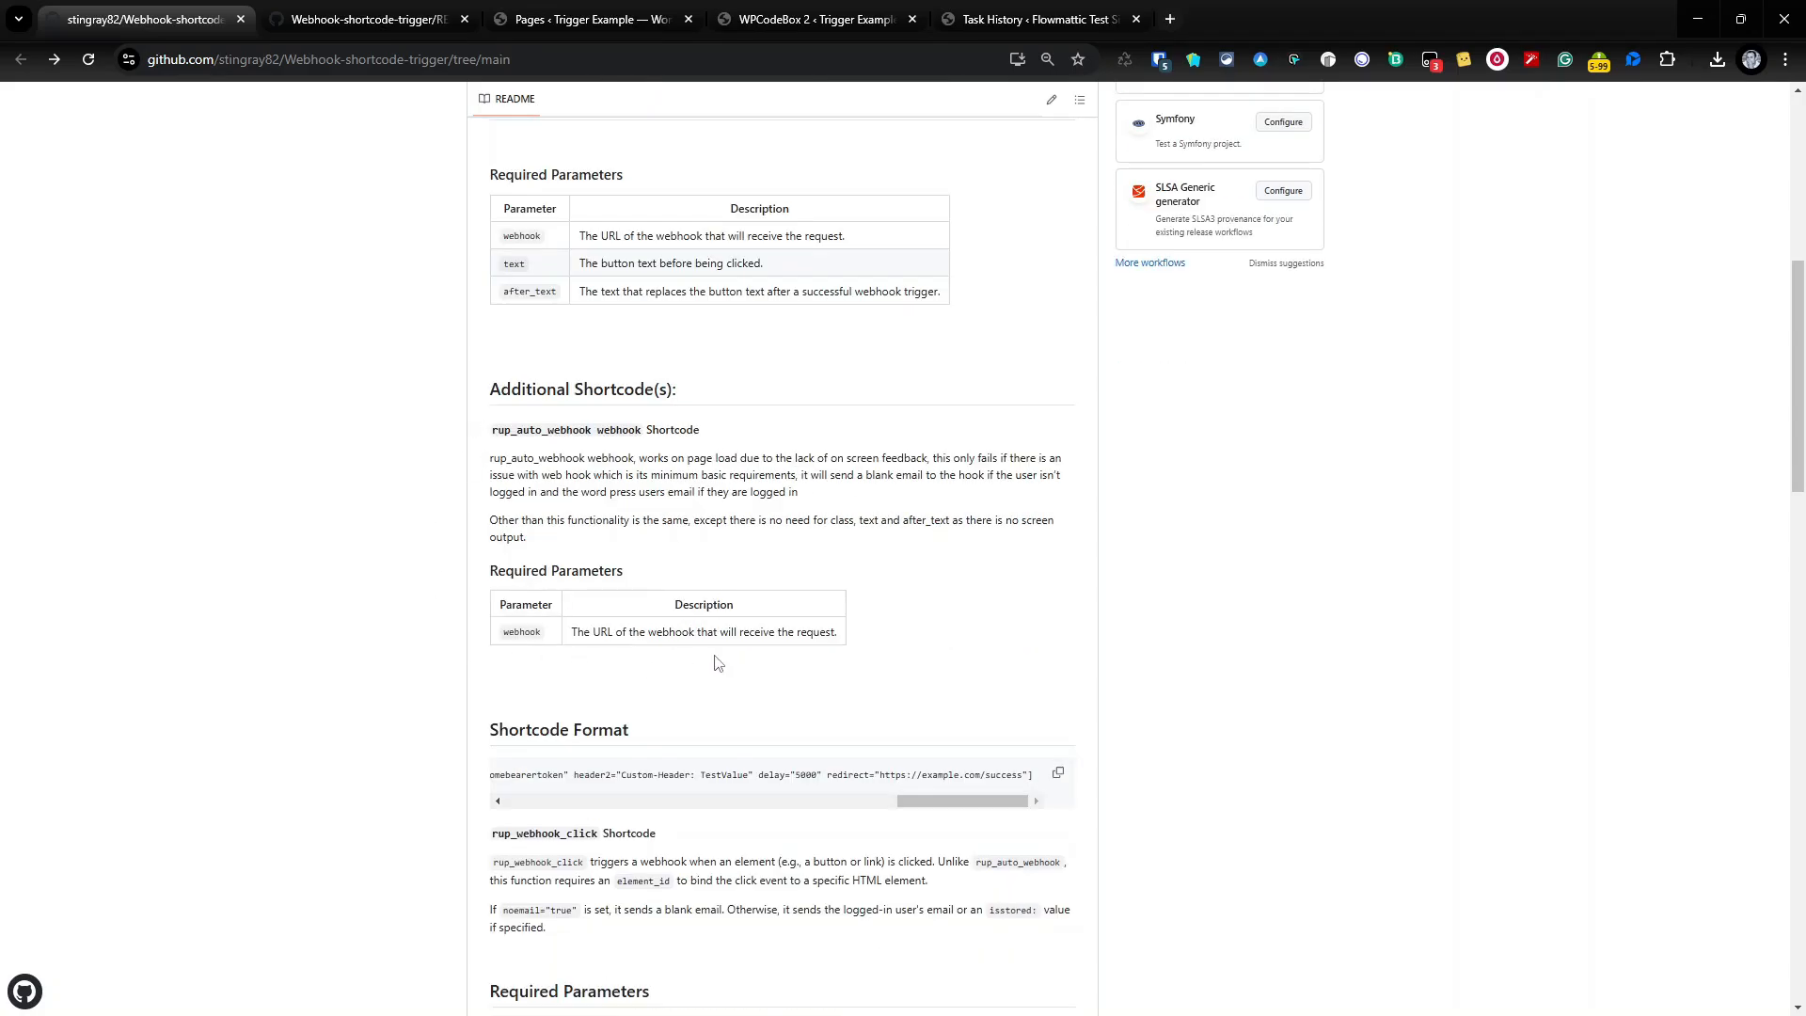
pyautogui.scroll(-9, 556, 531)
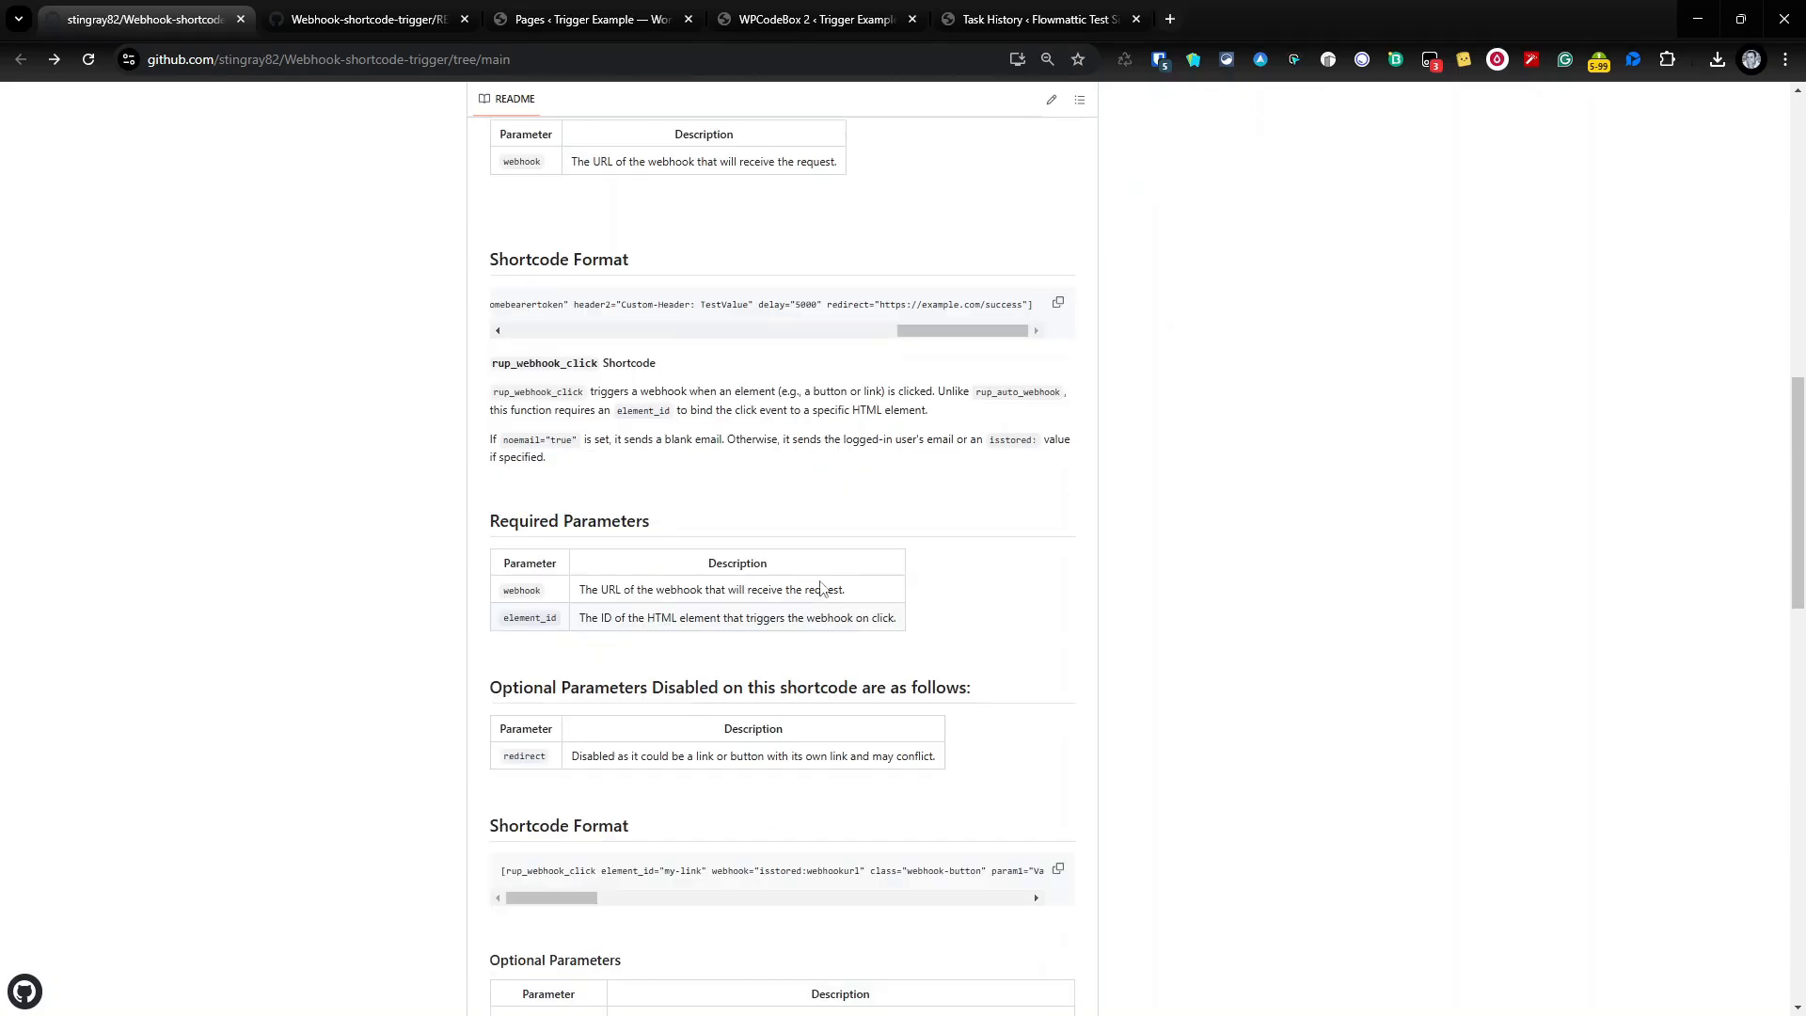
pyautogui.scroll(-2, 442, 528)
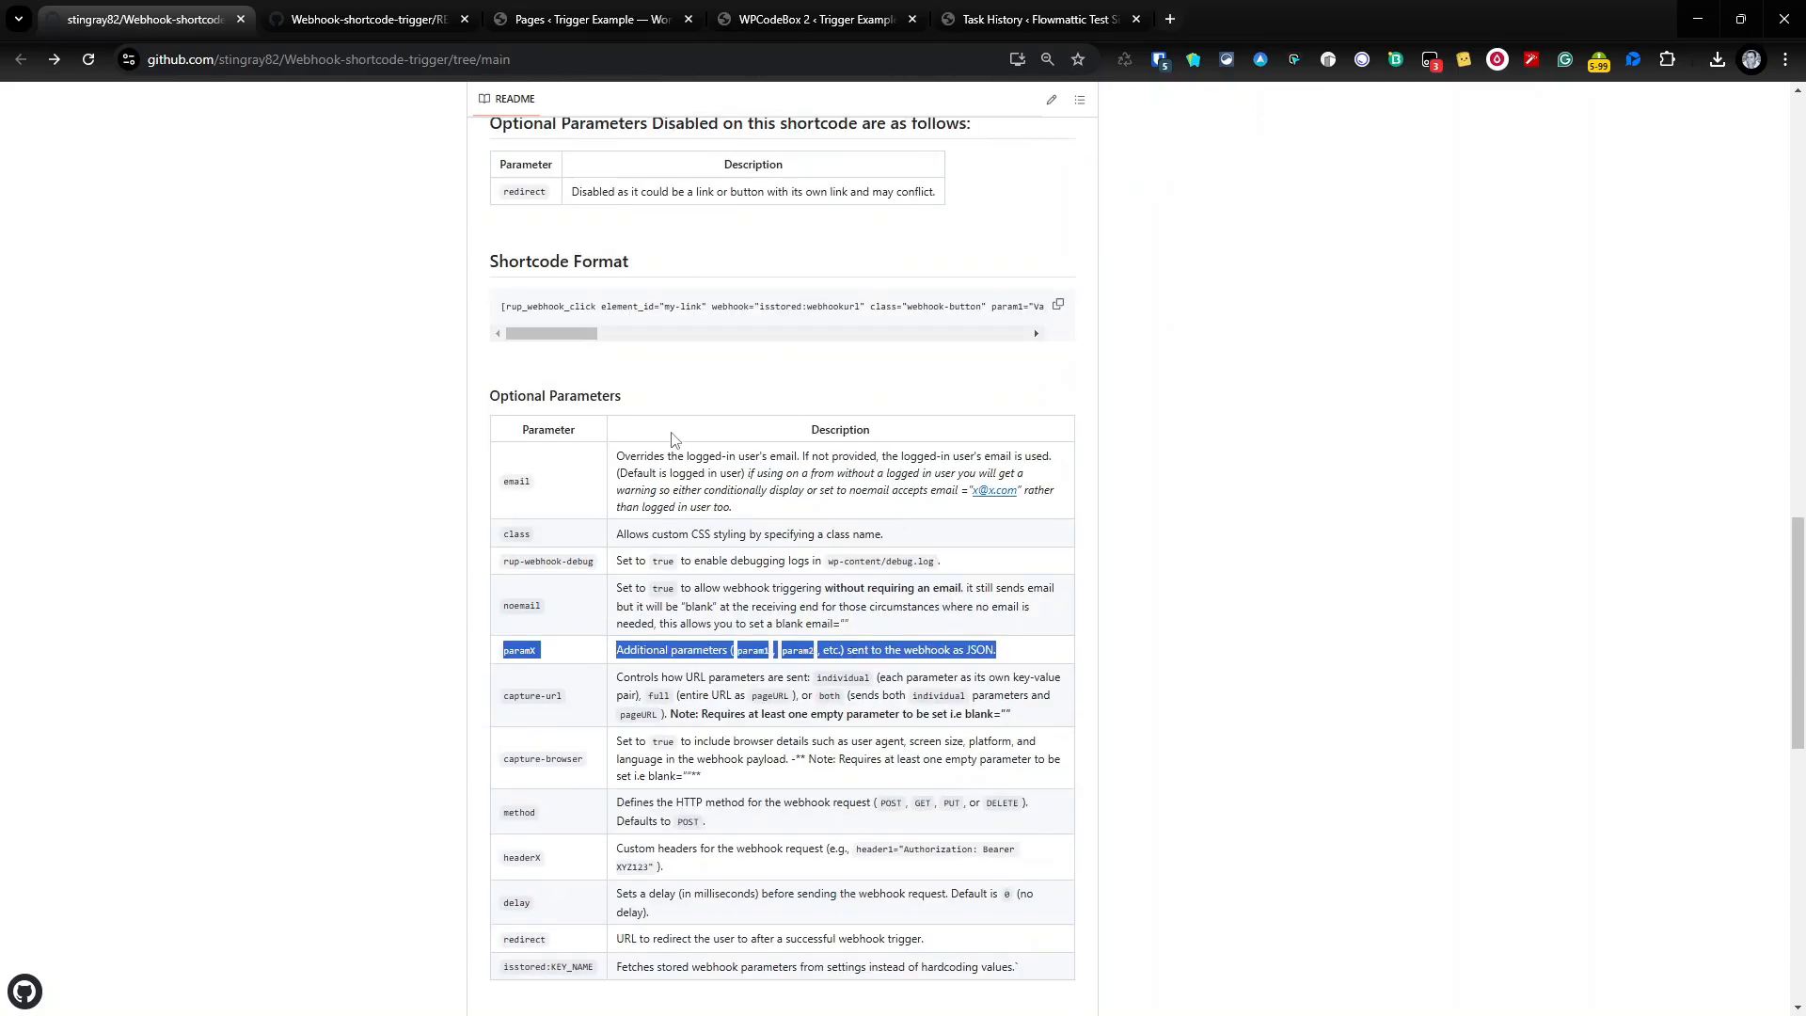
pyautogui.scroll(-1, 612, 809)
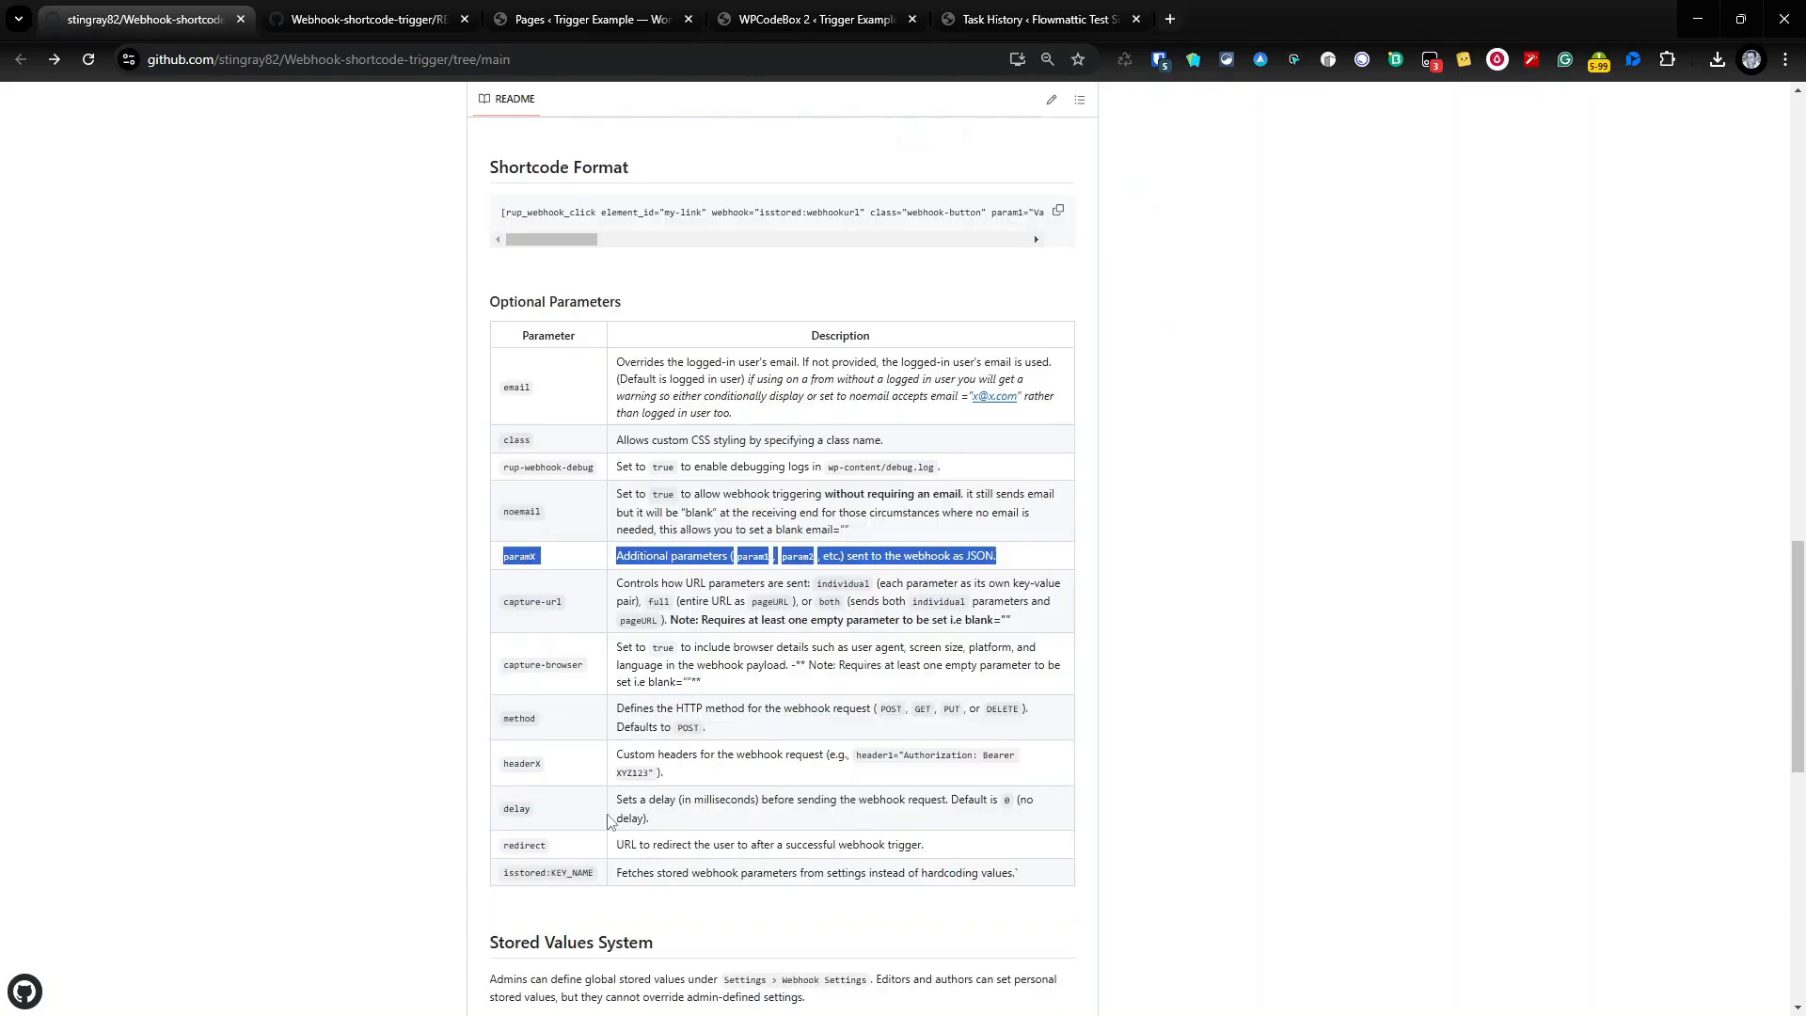
# Examine the optional parameters noemail, email, class, paramX, capture-url and capture-browser in the README table
pyautogui.click(533, 516)
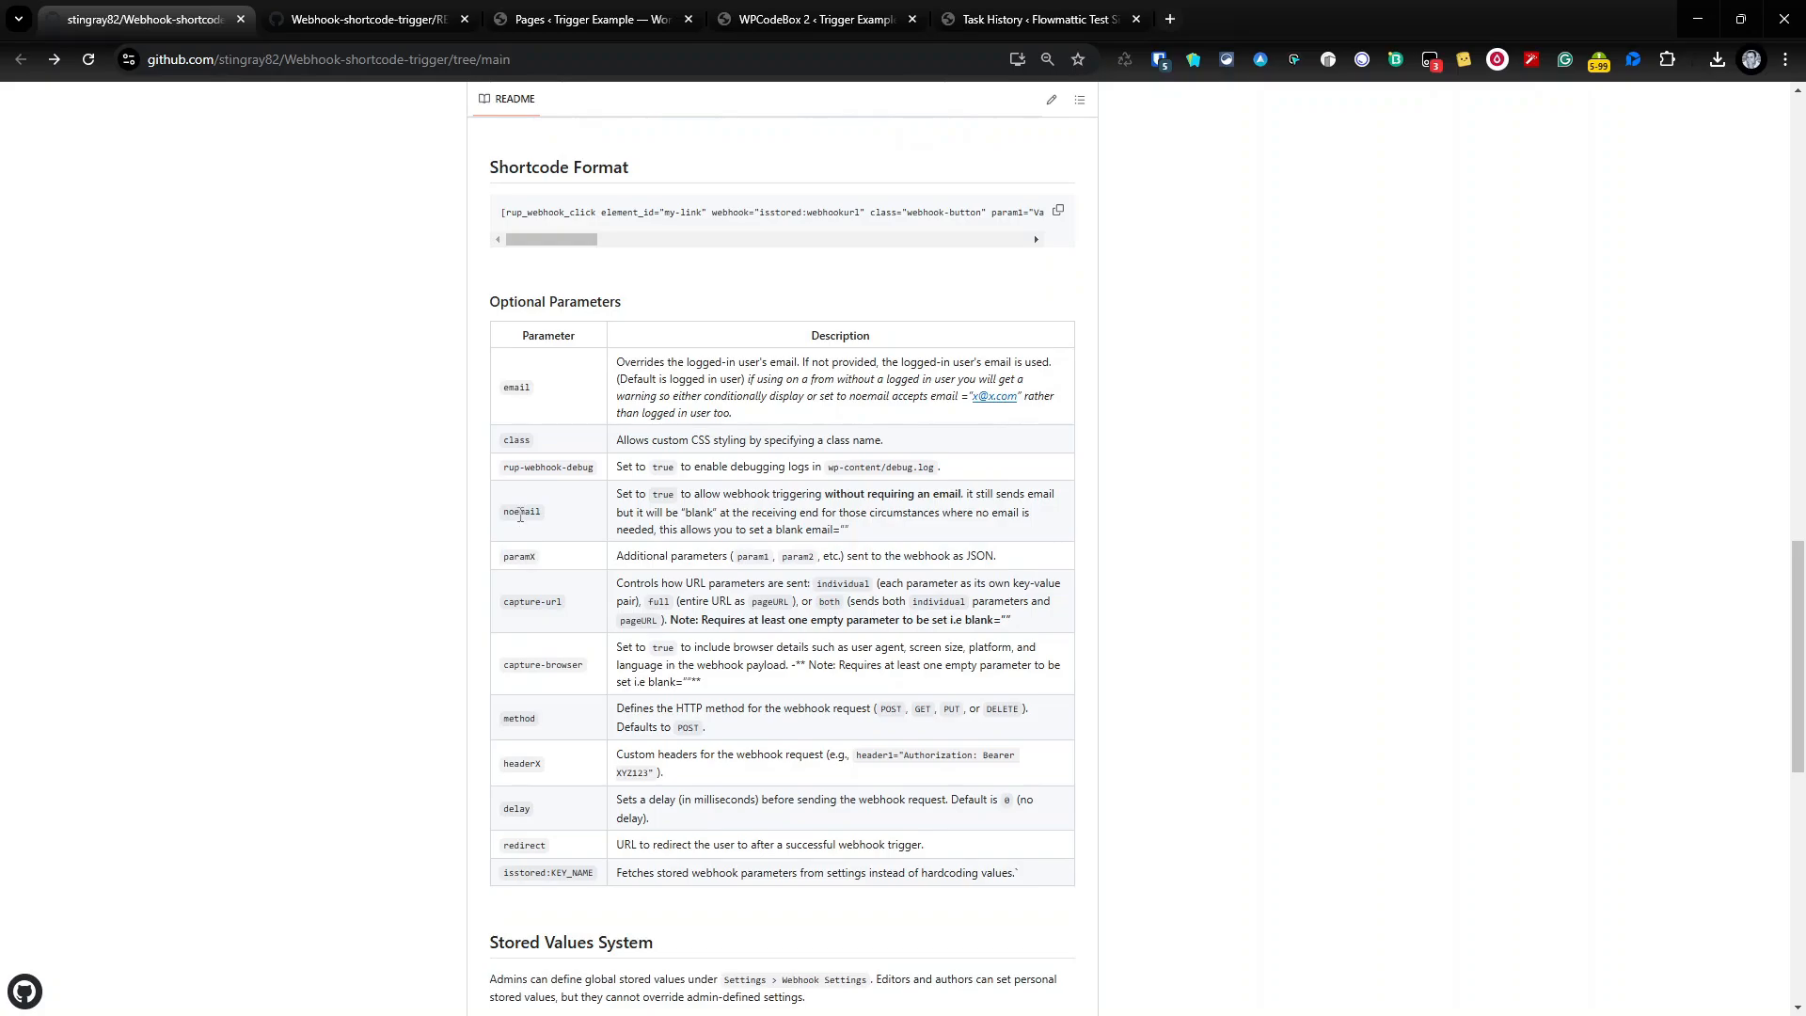
pyautogui.doubleClick(532, 512)
pyautogui.click(515, 393)
pyautogui.doubleClick(522, 441)
pyautogui.doubleClick(516, 557)
pyautogui.tripleClick(524, 600)
pyautogui.scroll(-1, 524, 600)
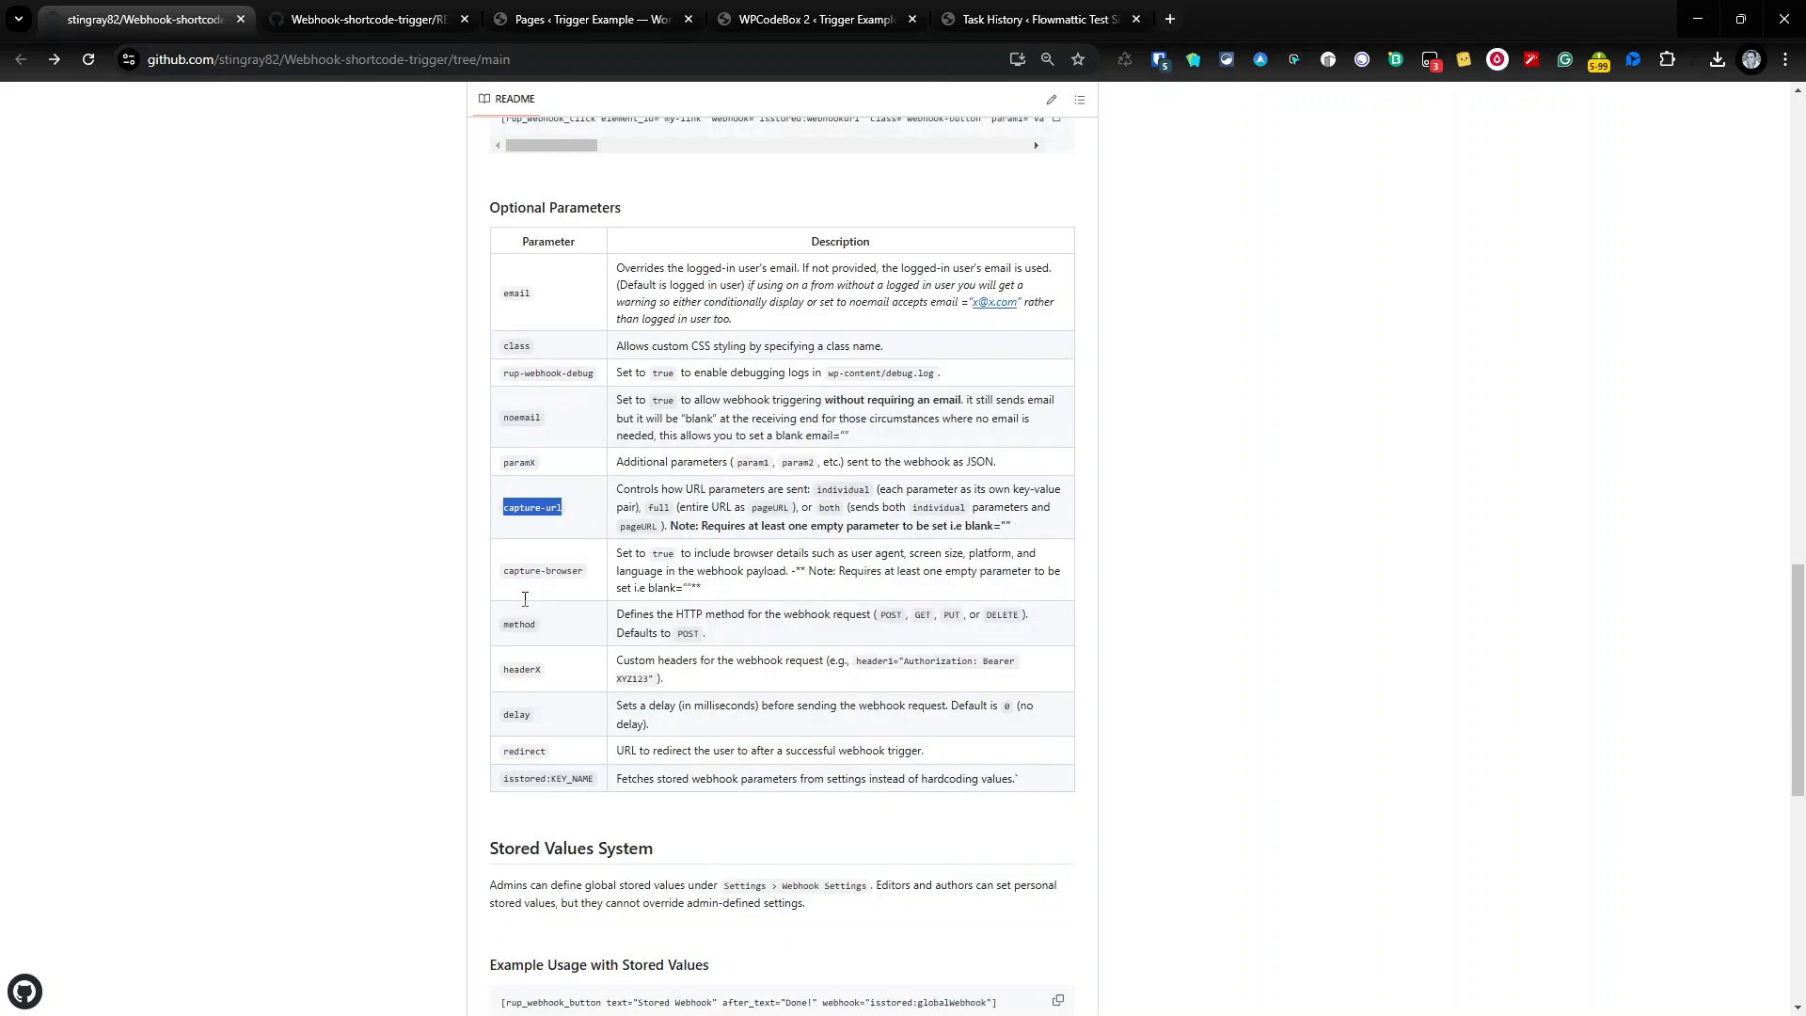
pyautogui.tripleClick(543, 574)
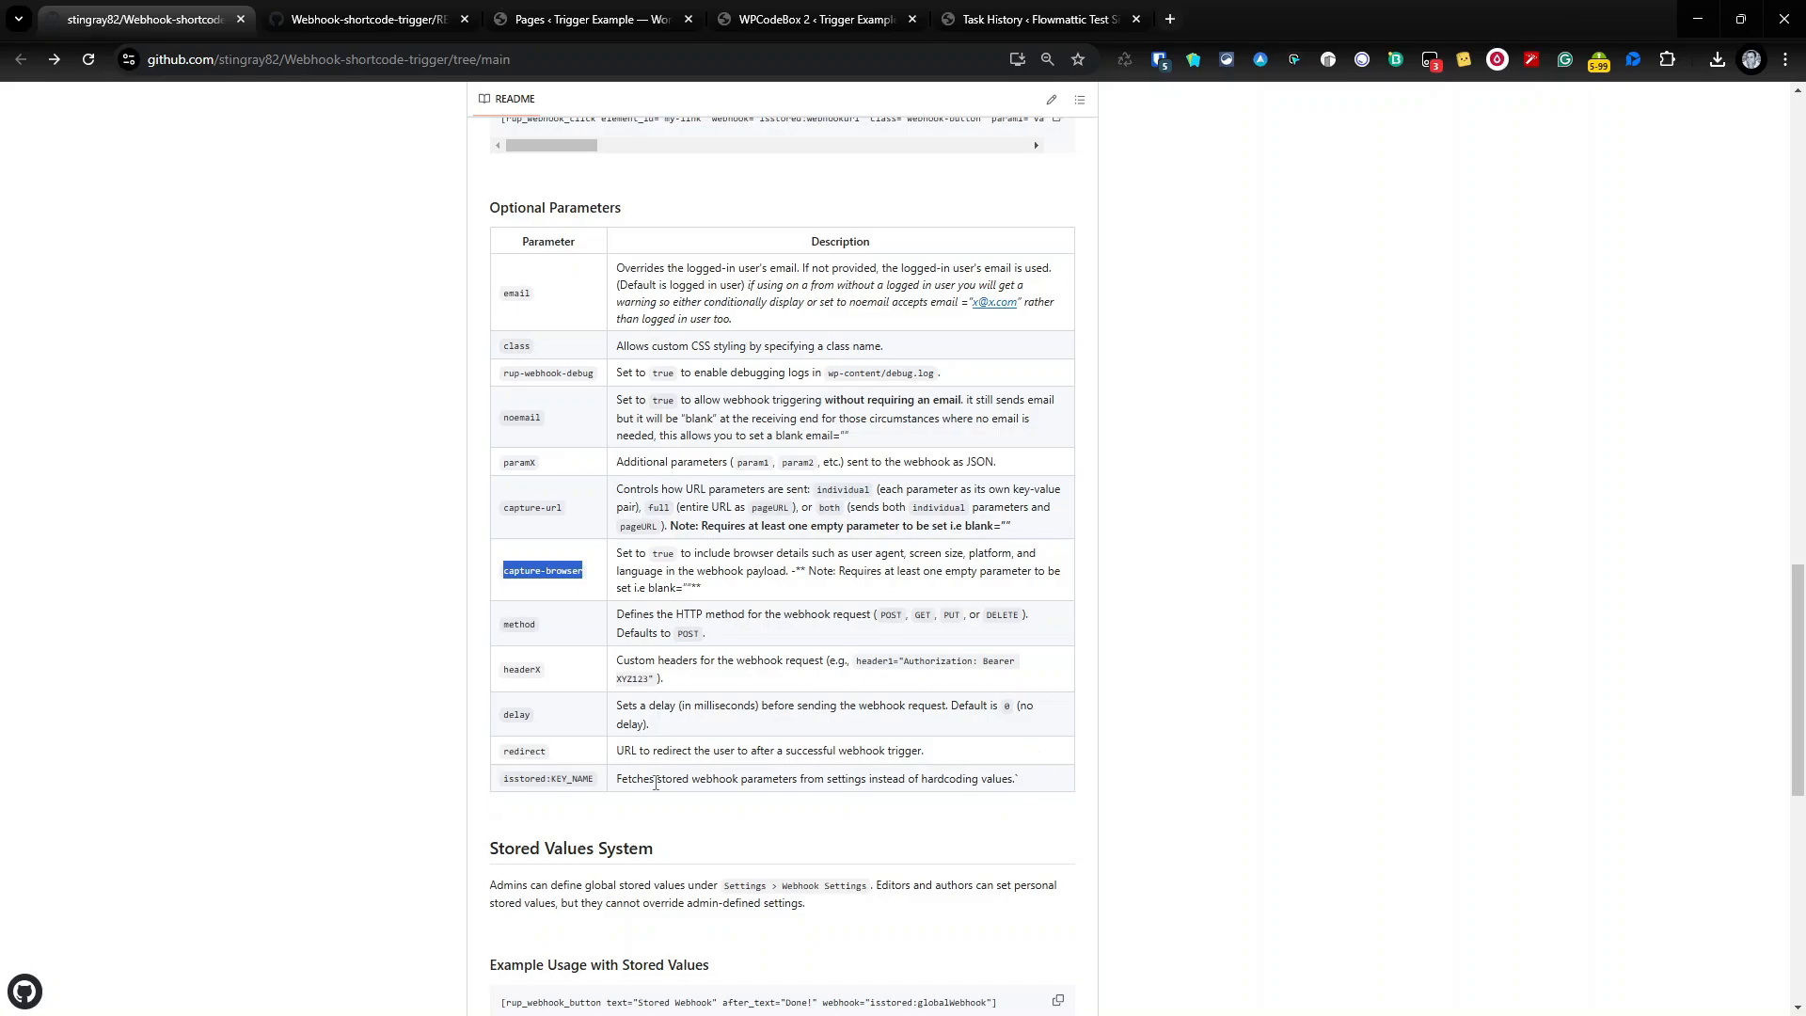
# Read the README's stored values, debugging, admin settings and security sections, and return to its beginning
pyautogui.scroll(-9, 658, 851)
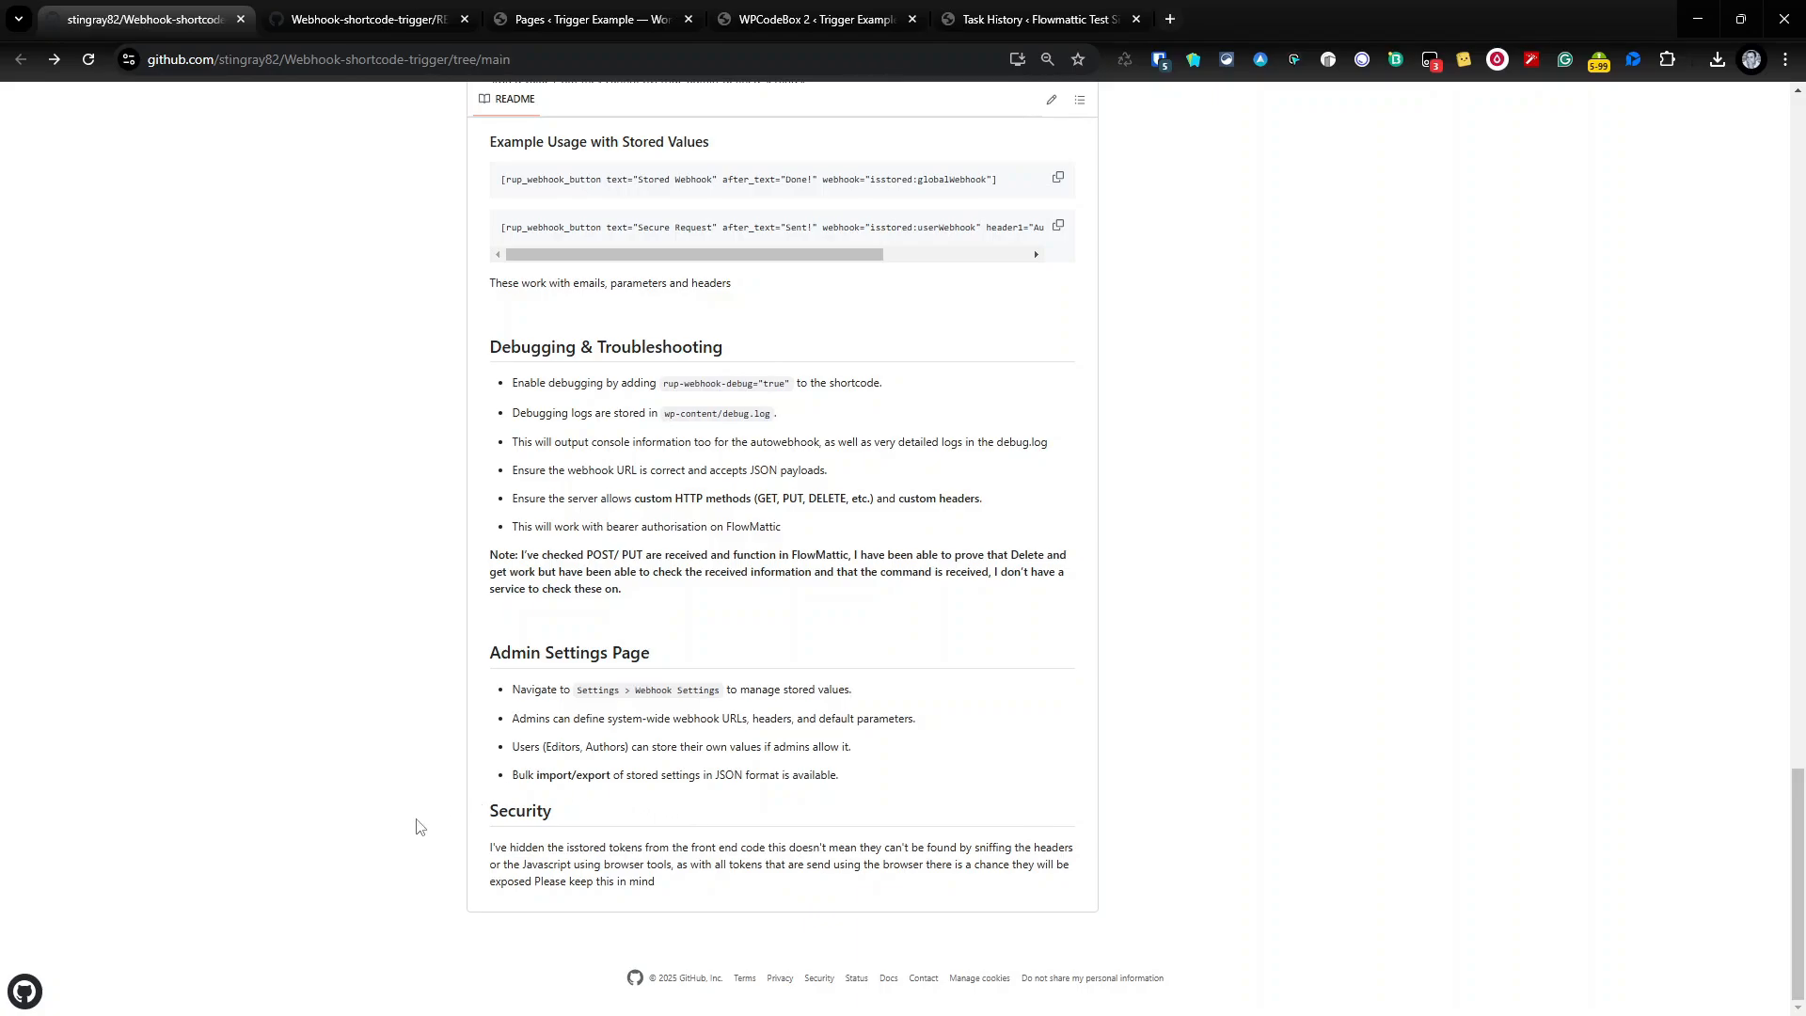
pyautogui.scroll(10, 951, 858)
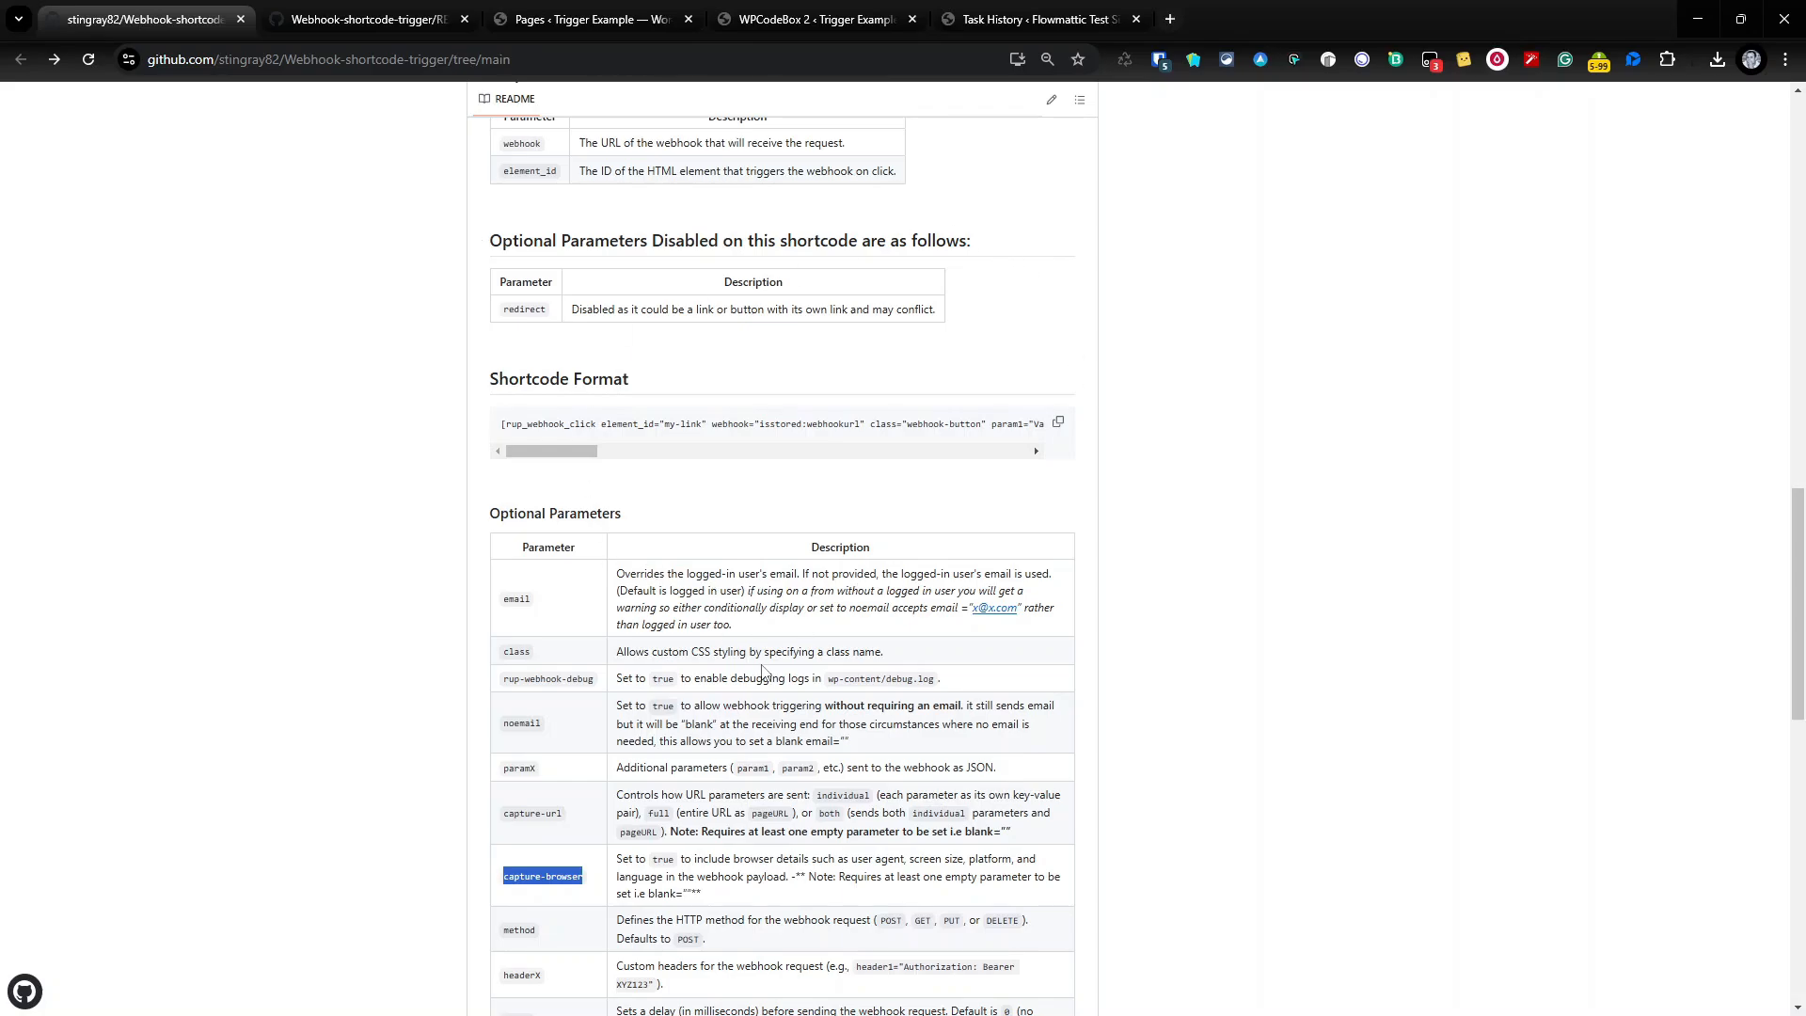
pyautogui.scroll(15, 746, 649)
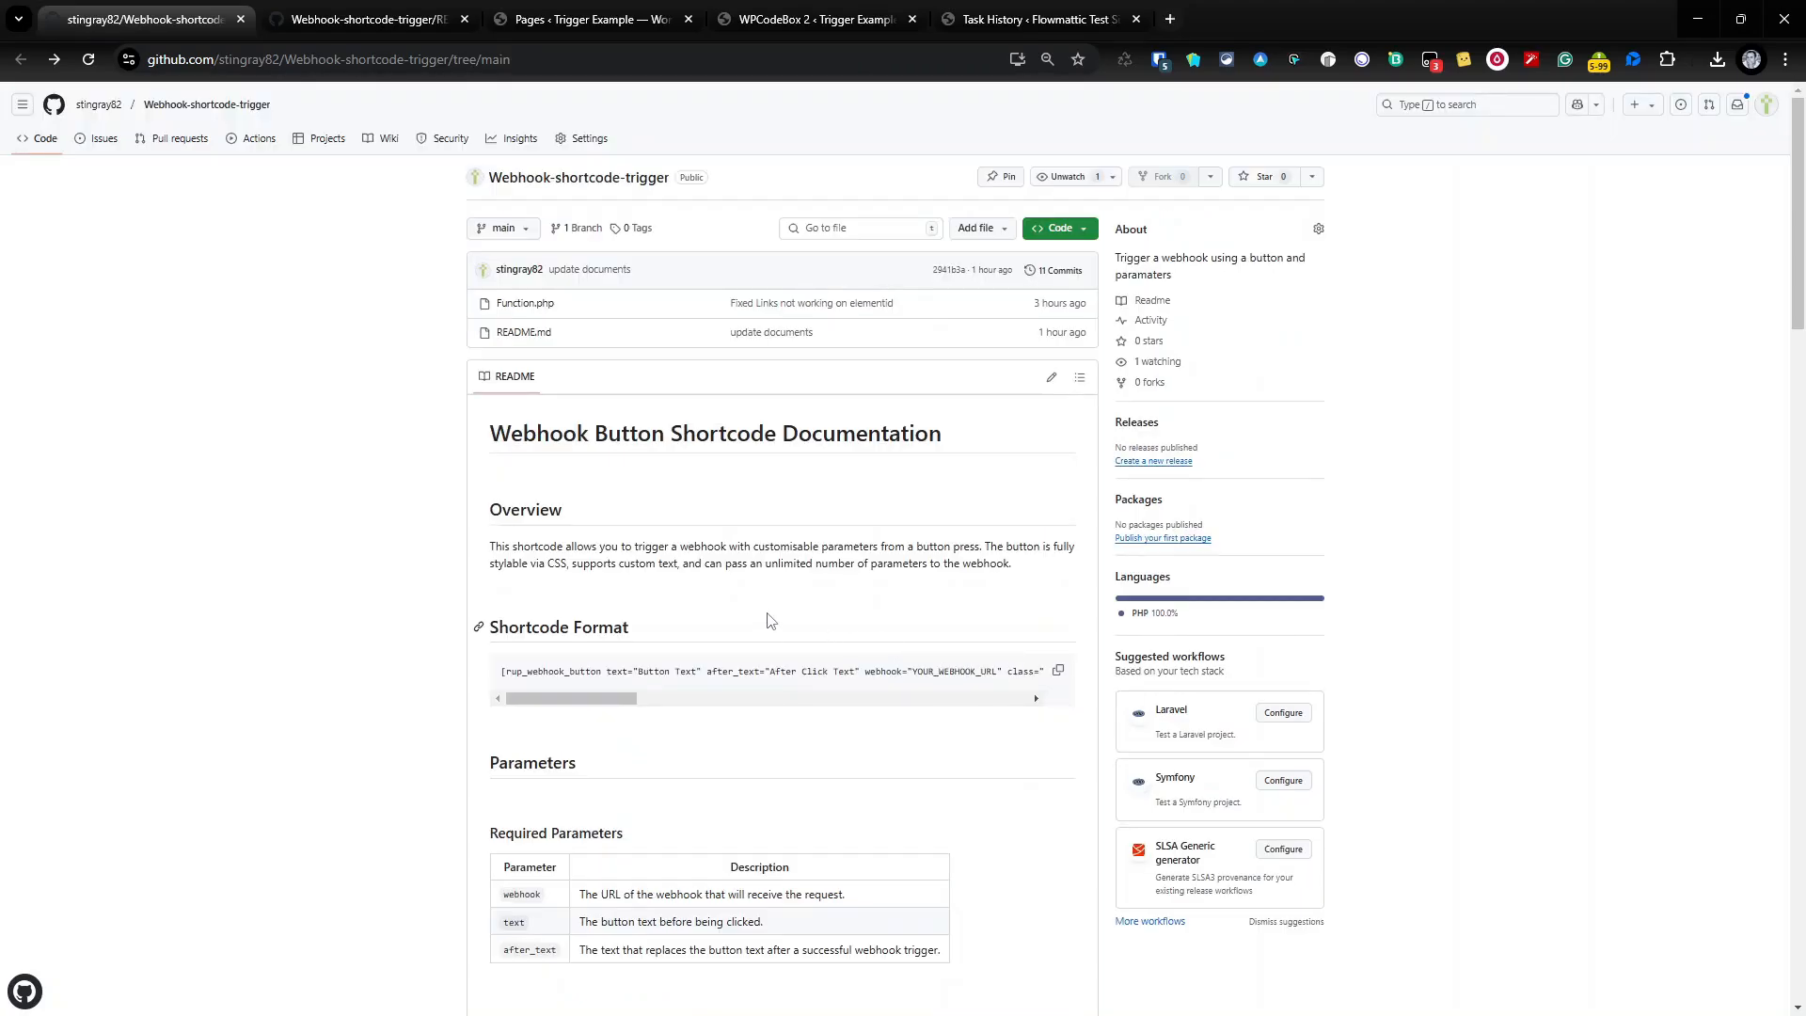
# Check the FlowMattic task history and open the Trigger Example site's On Load page for editing in a new tab
pyautogui.click(576, 20)
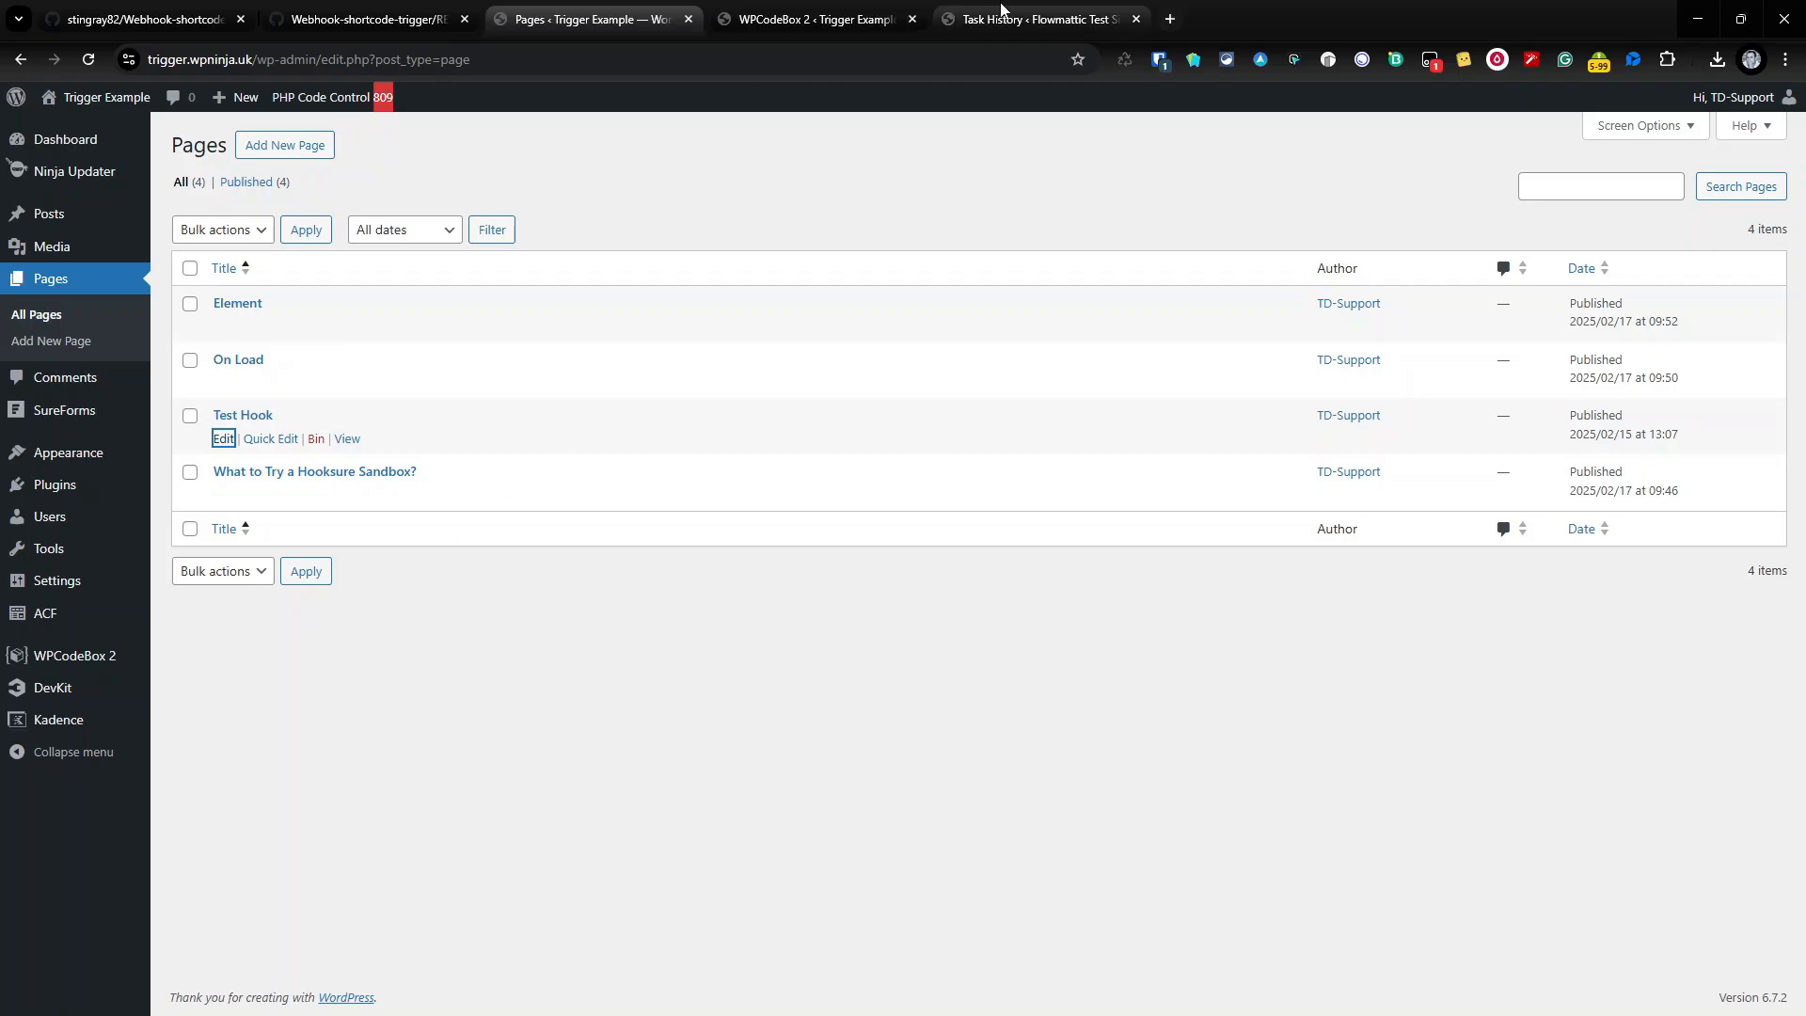
pyautogui.click(1019, 28)
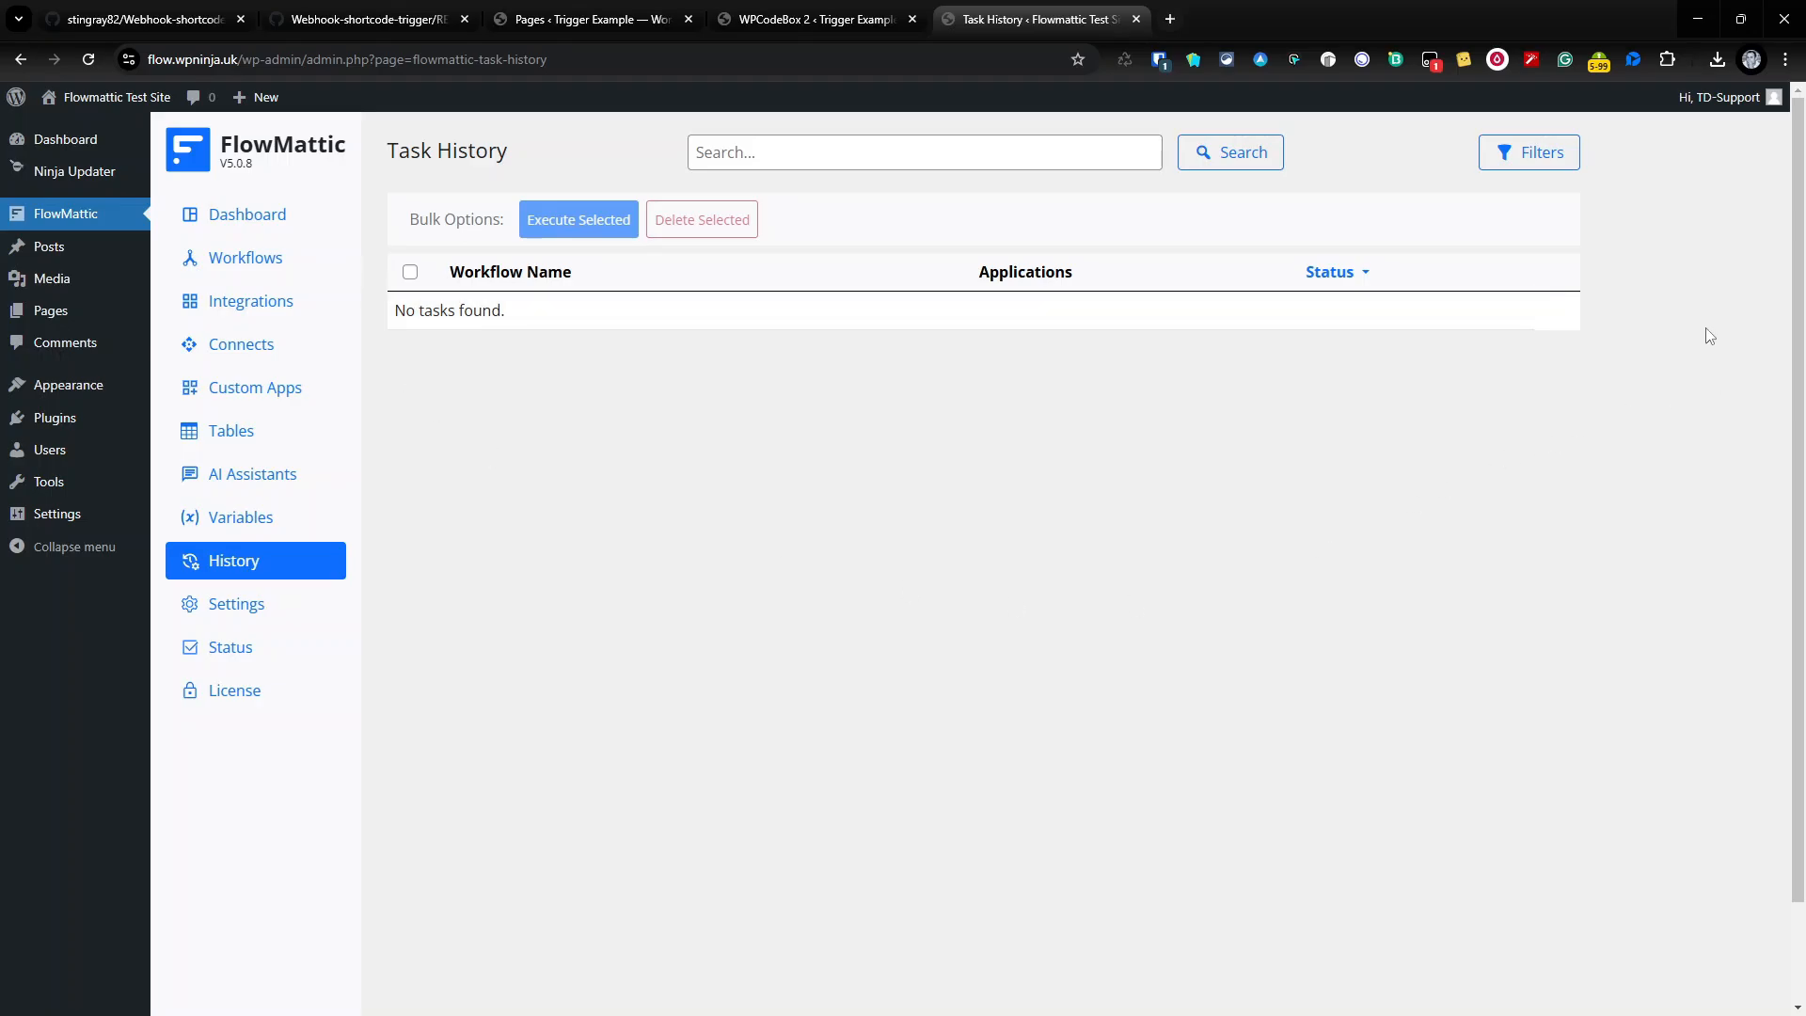
pyautogui.click(590, 16)
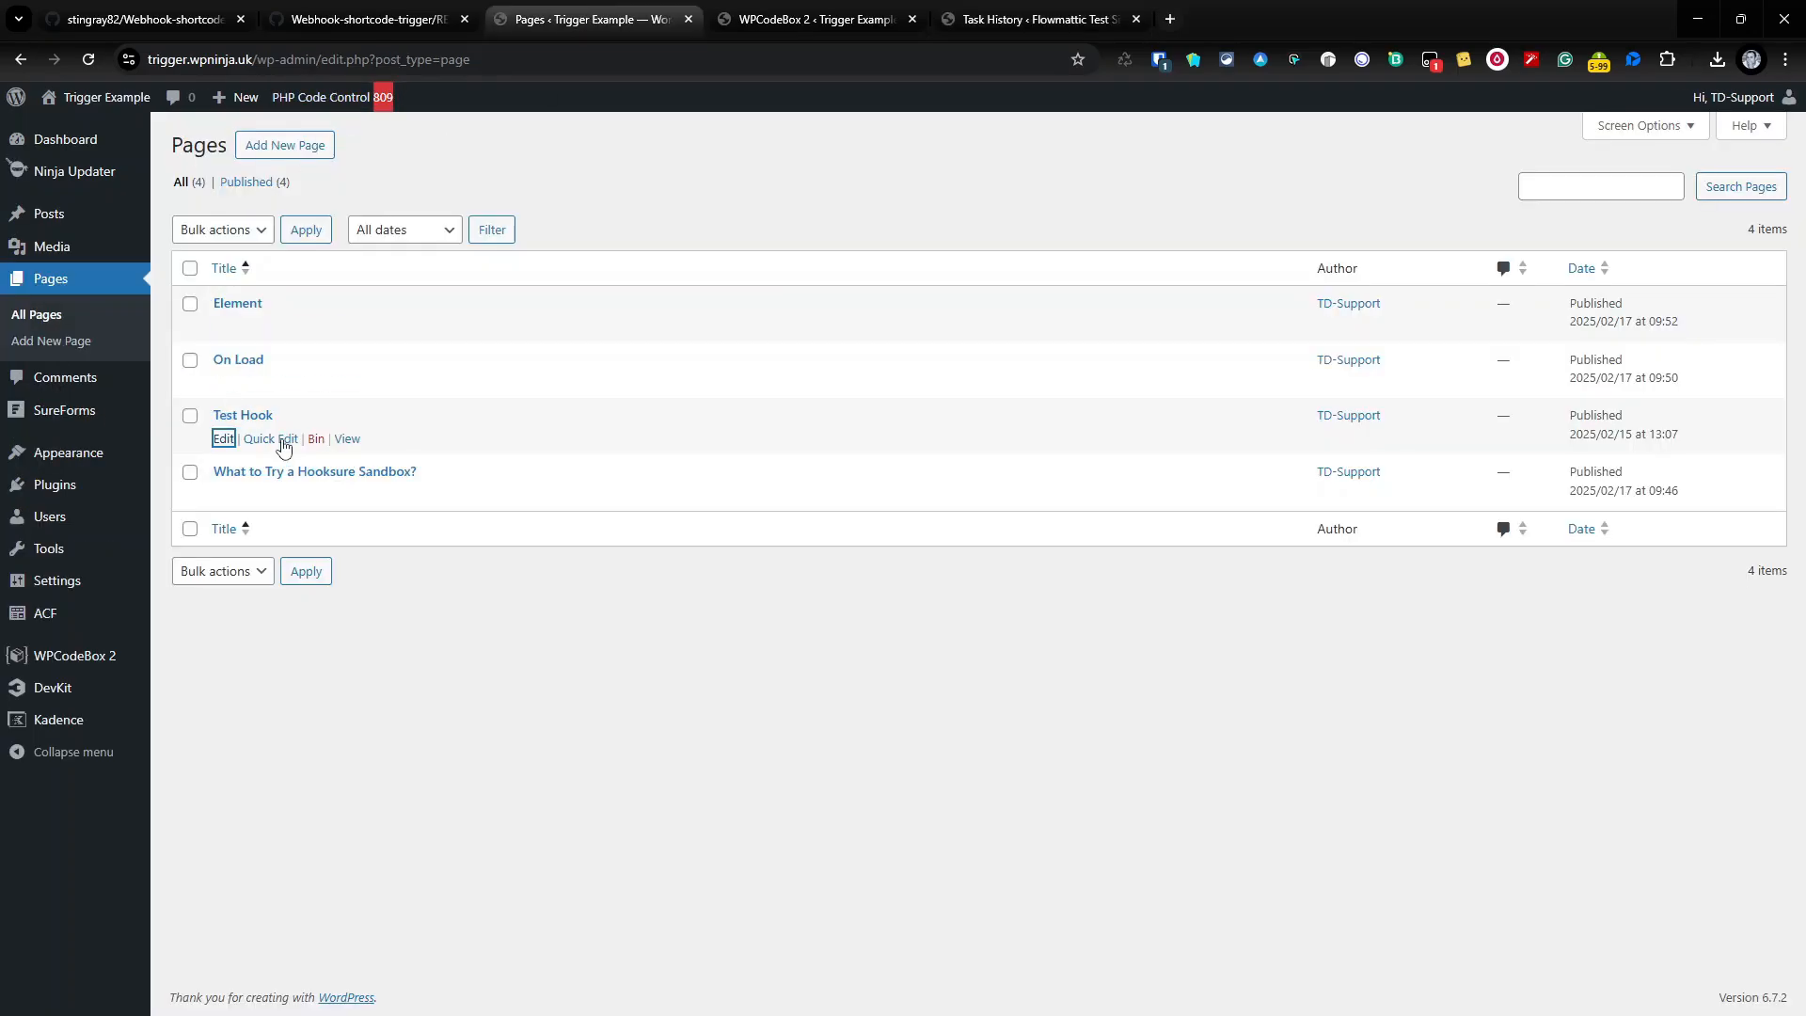
pyautogui.rightClick(224, 383)
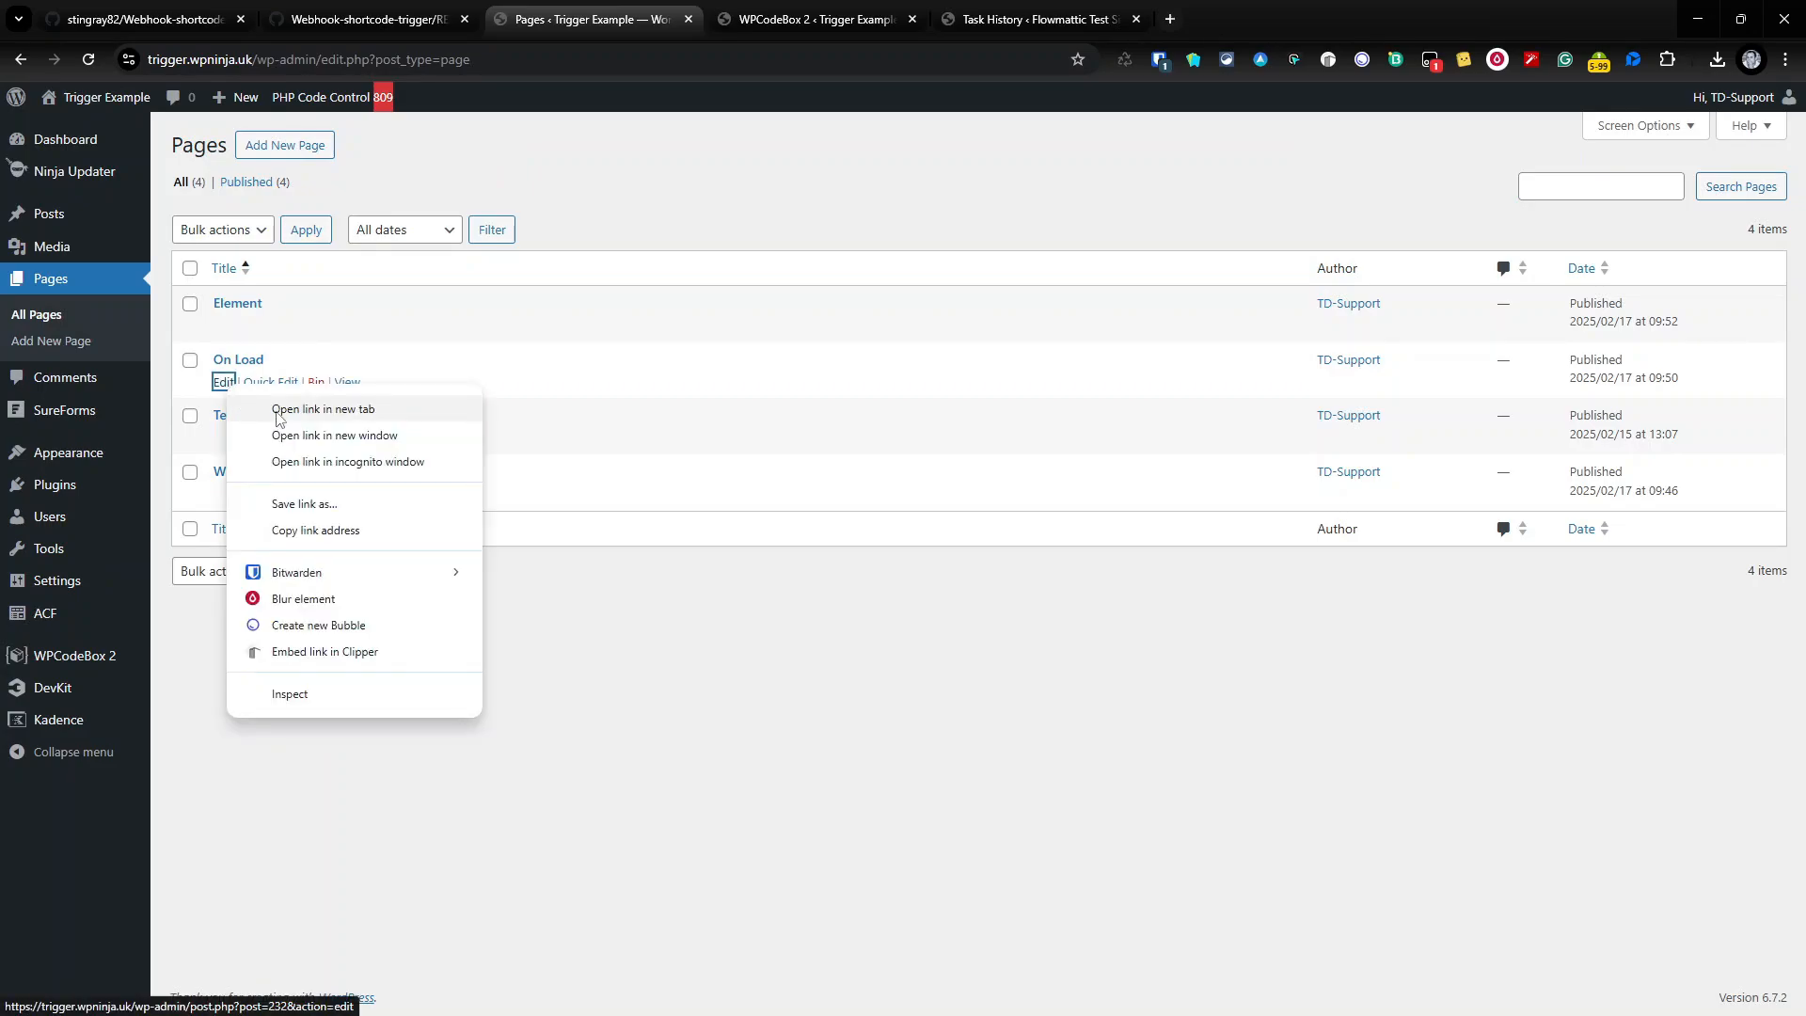
pyautogui.click(279, 410)
pyautogui.click(805, 17)
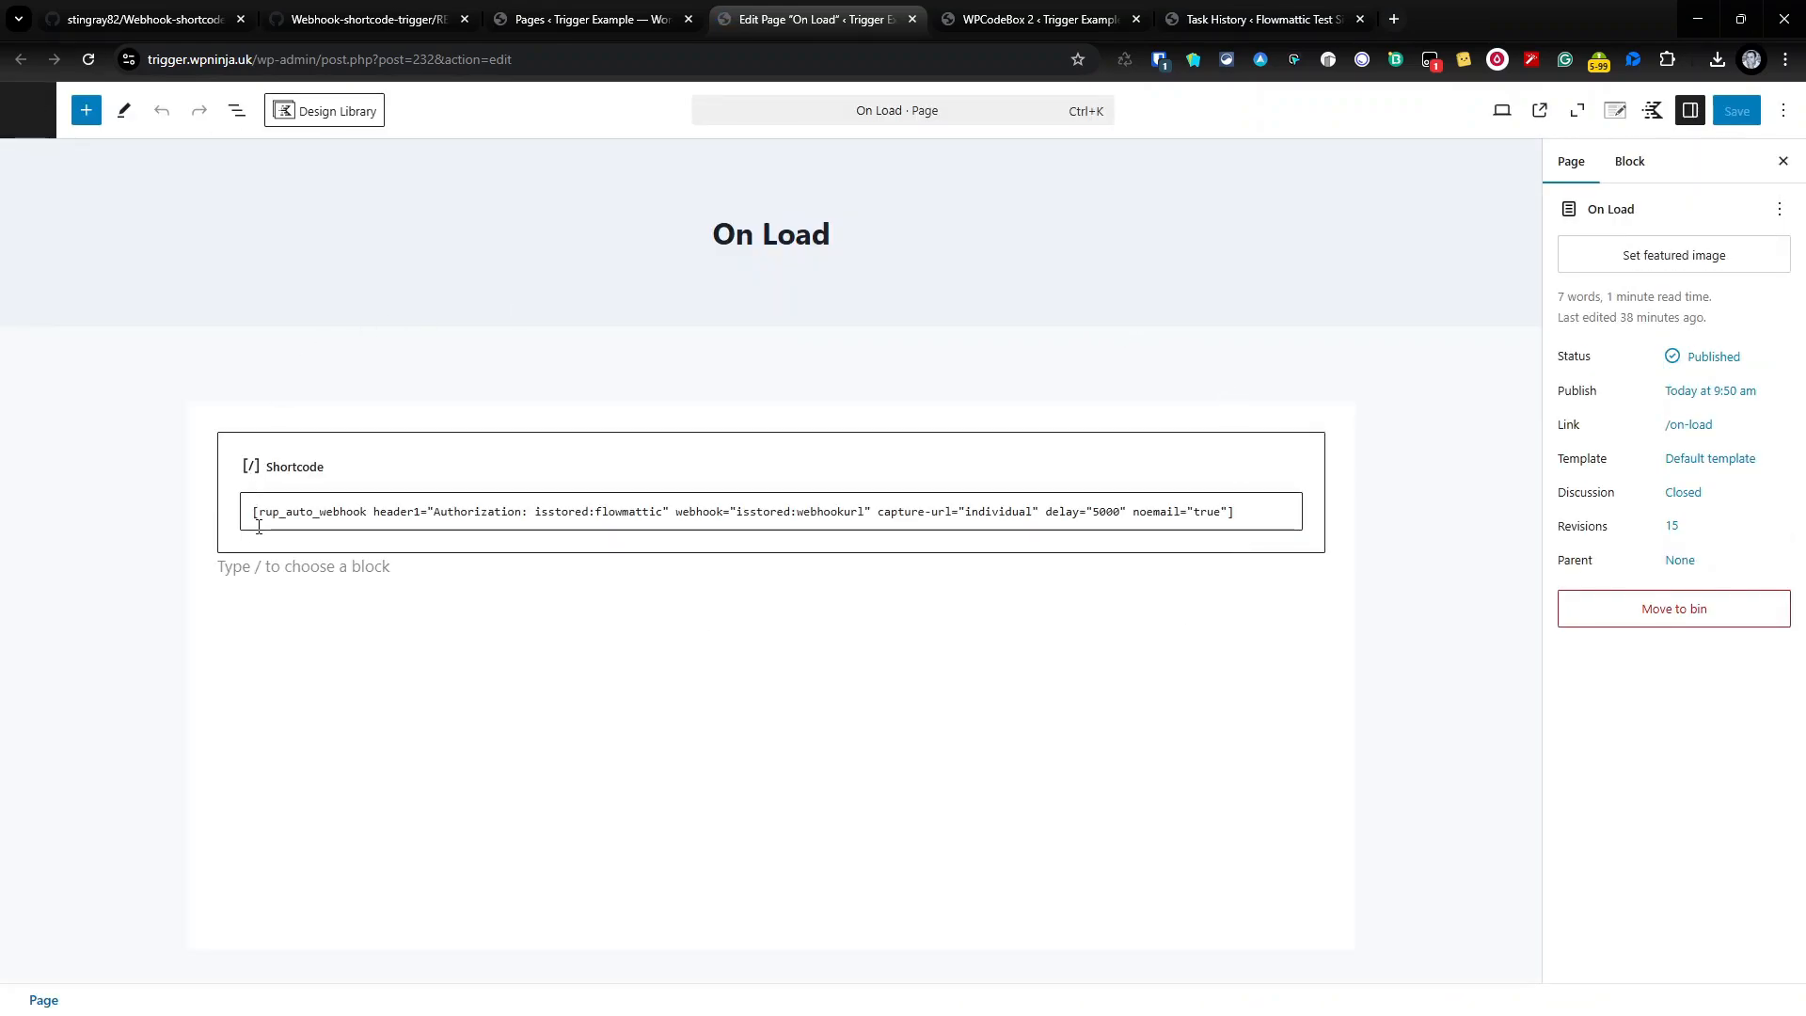
# Examine the rup_auto_webhook shortcode's header1, webhook, capture-url, delay and noemail attributes on the On Load page
pyautogui.moveTo(254, 514); pyautogui.dragTo(541, 517)
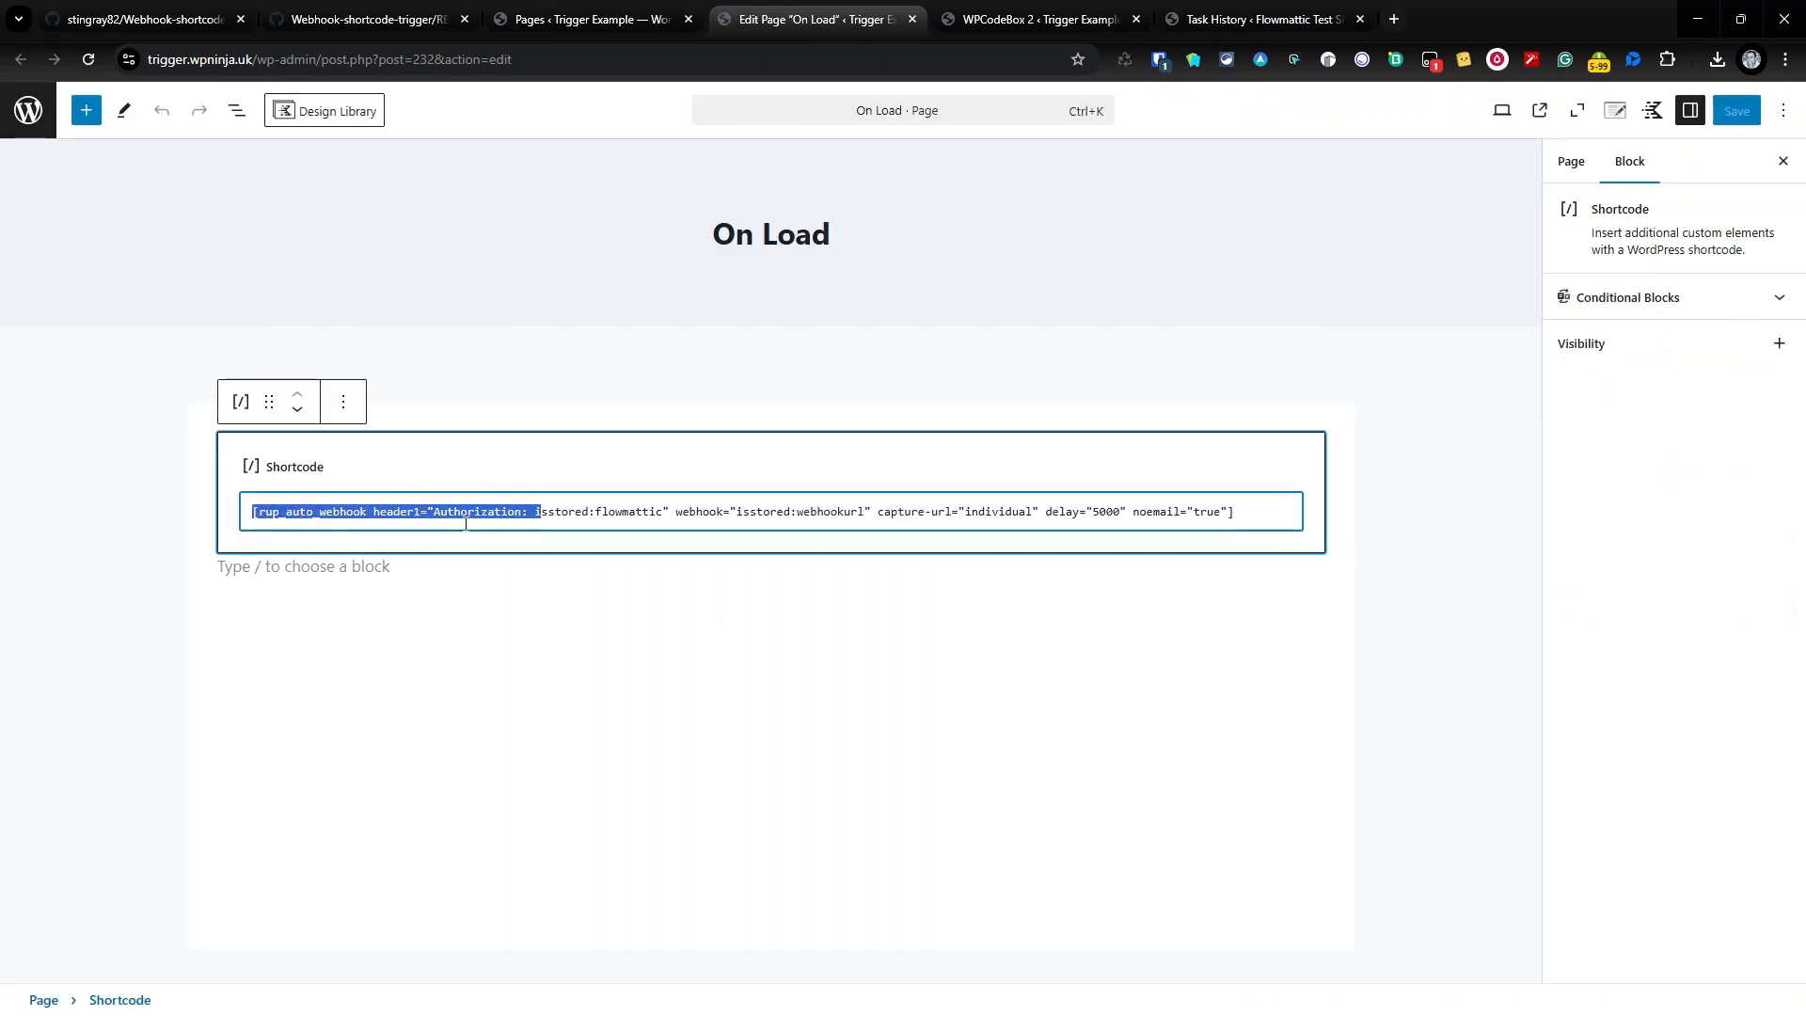
pyautogui.moveTo(354, 513); pyautogui.dragTo(668, 509)
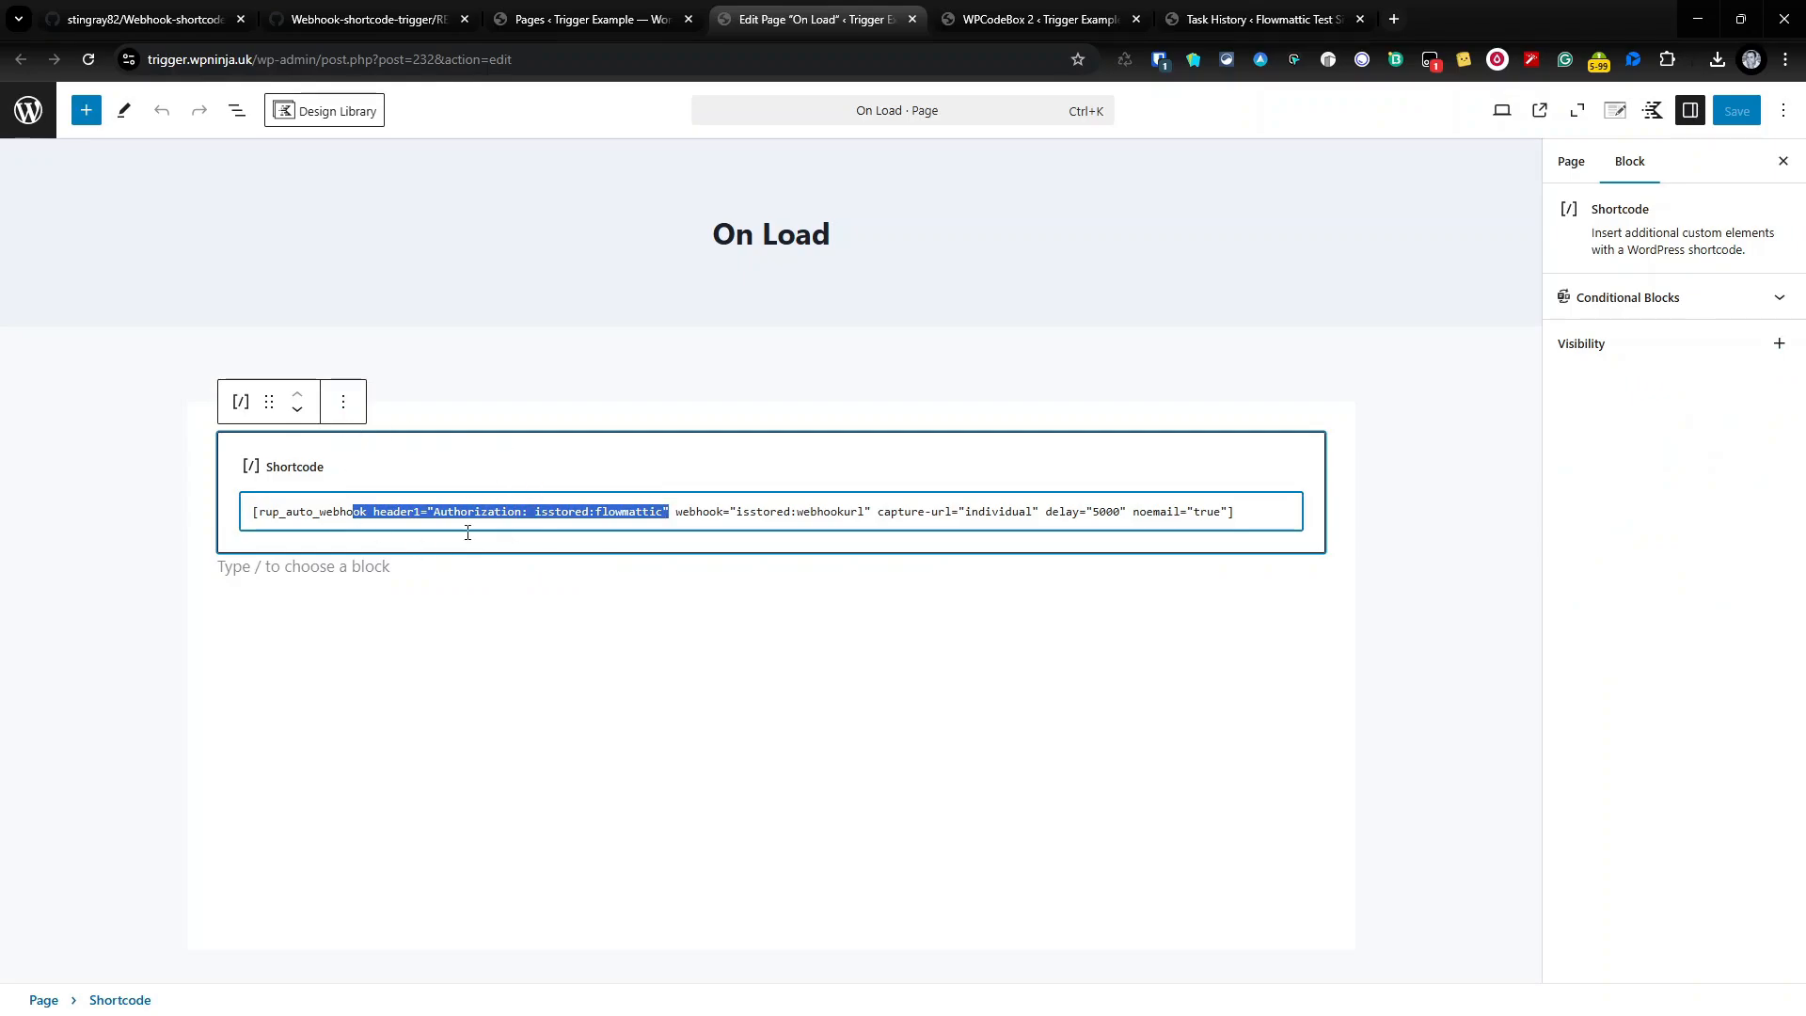
pyautogui.click(520, 509)
pyautogui.moveTo(537, 512); pyautogui.dragTo(1046, 507)
pyautogui.click(726, 511)
pyautogui.press('Escape')
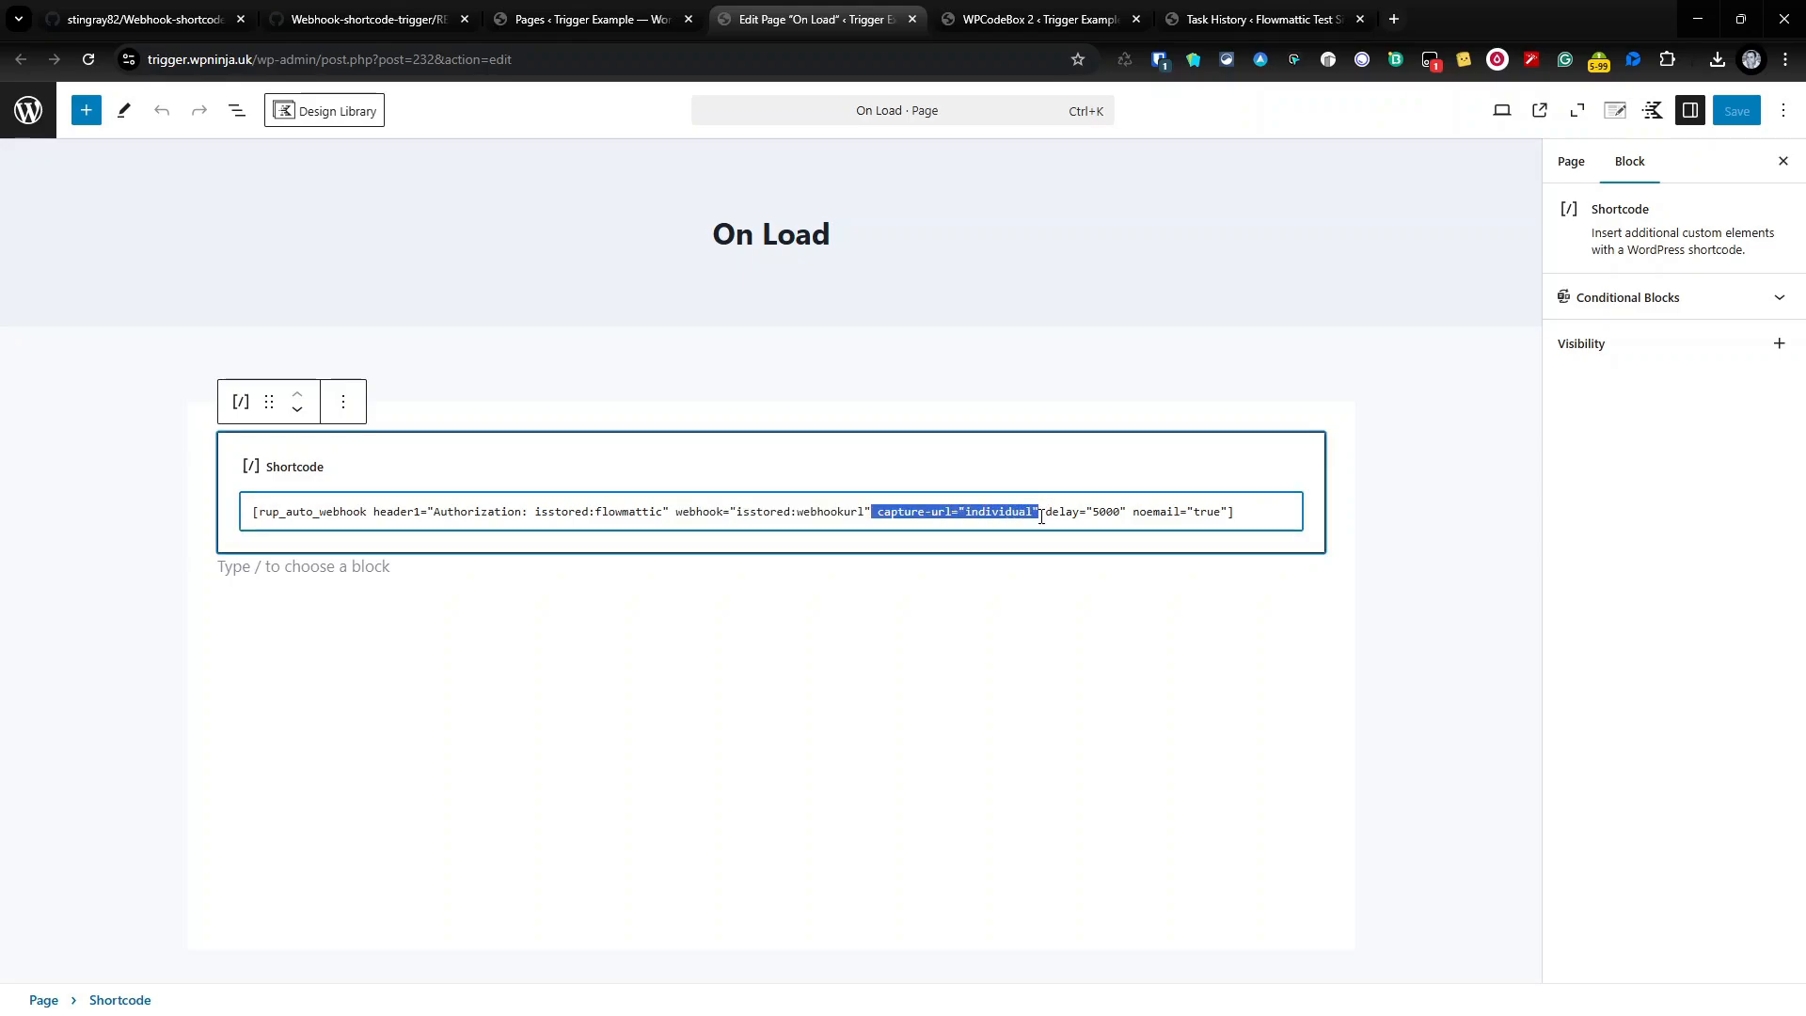
pyautogui.click(1094, 512)
pyautogui.moveTo(1124, 510); pyautogui.dragTo(1053, 507)
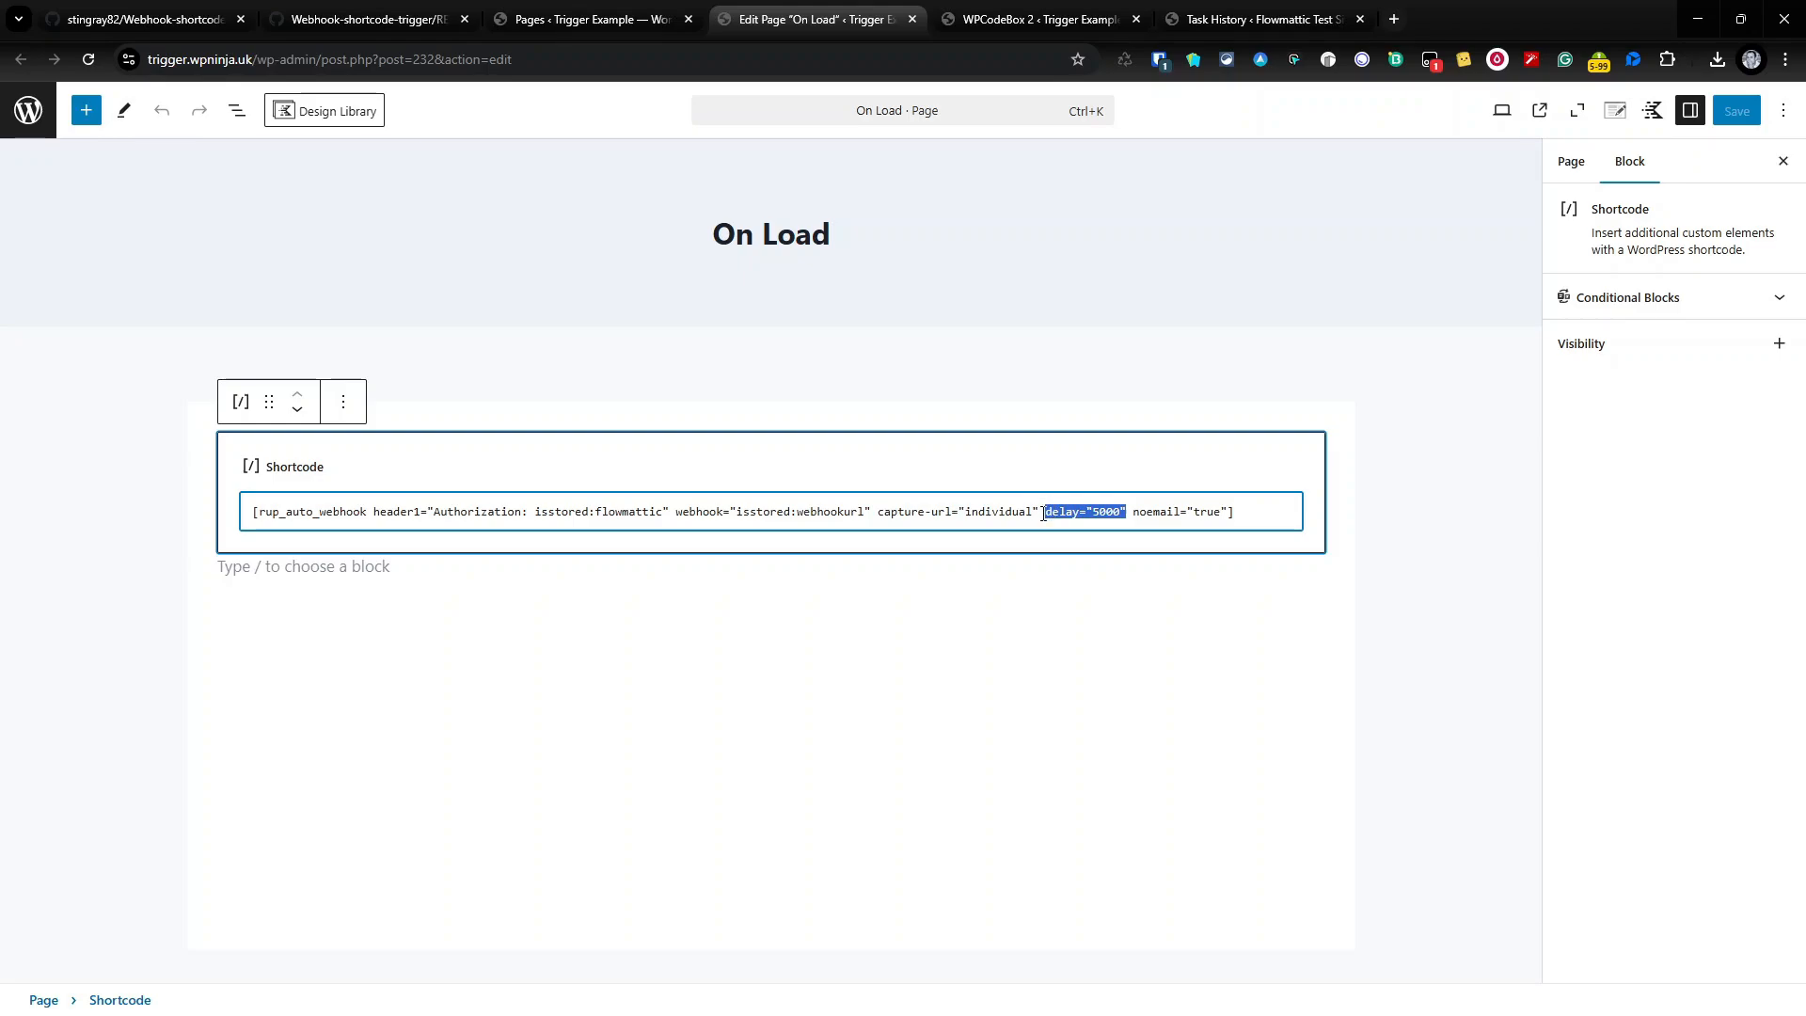
pyautogui.click(1255, 520)
pyautogui.moveTo(1229, 512); pyautogui.dragTo(248, 501)
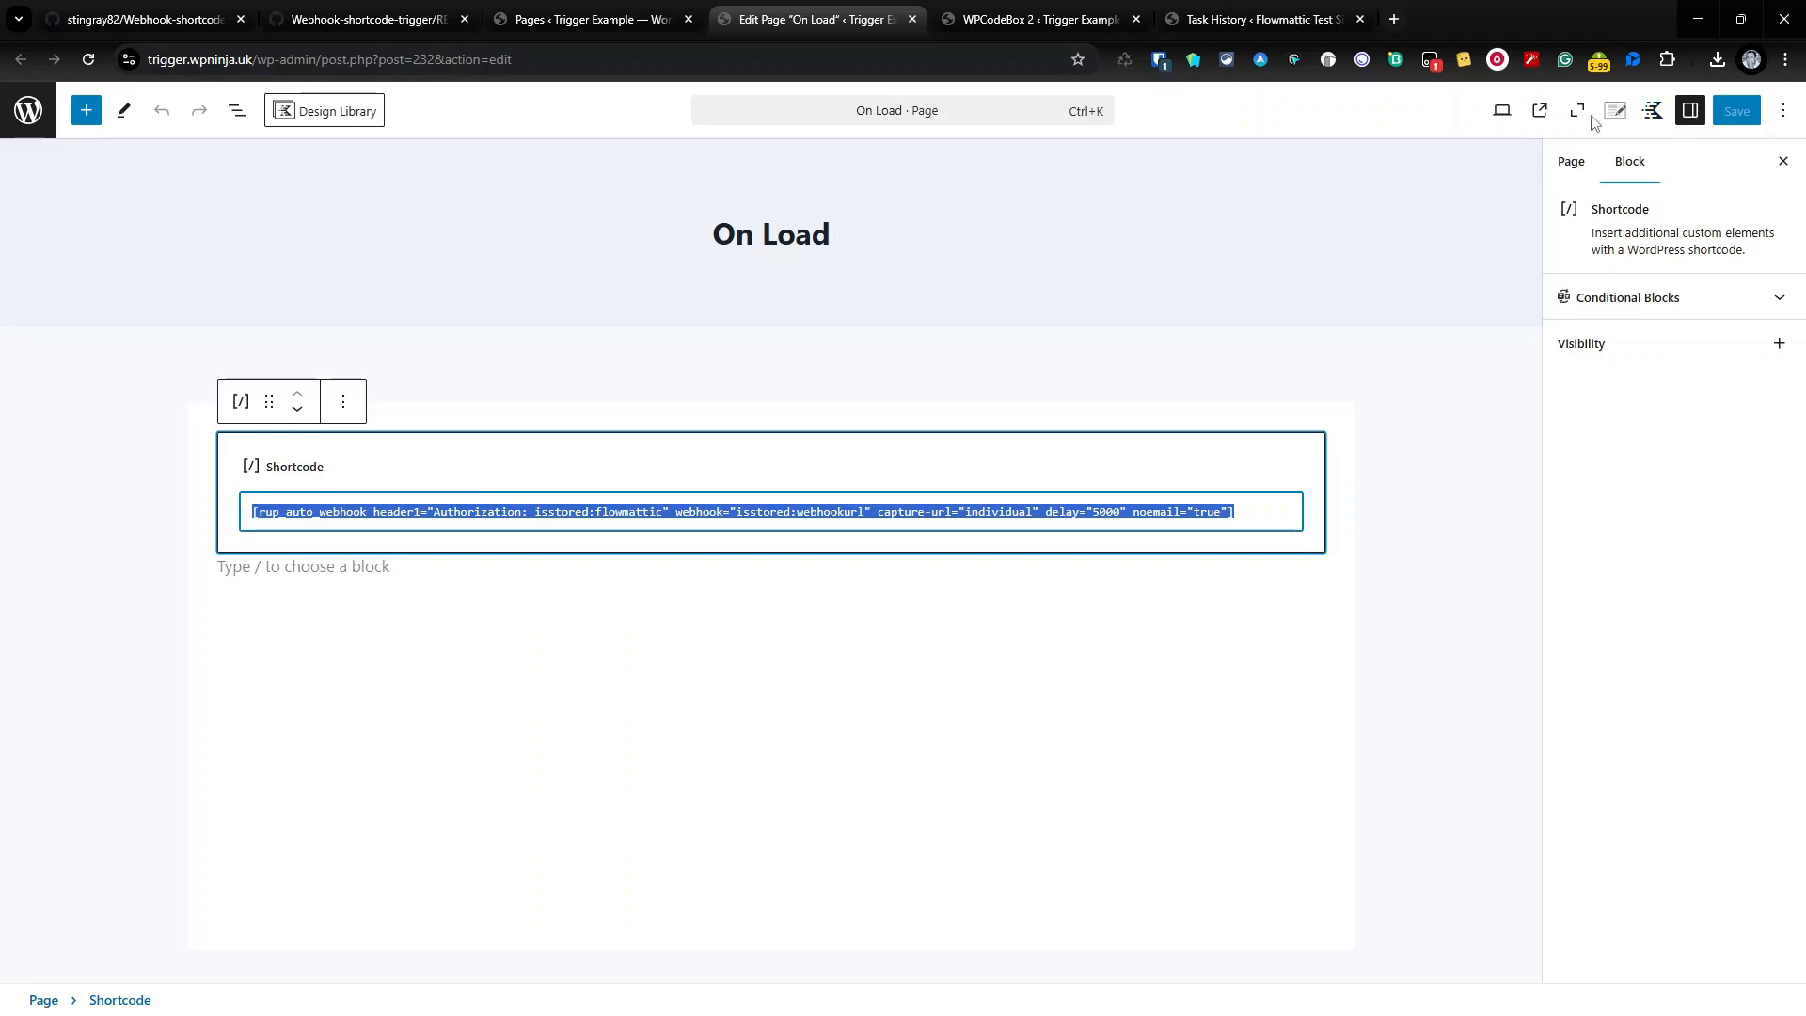
# View the live On Load page to trigger its webhook, and refresh the FlowMattic task history
pyautogui.click(1540, 111)
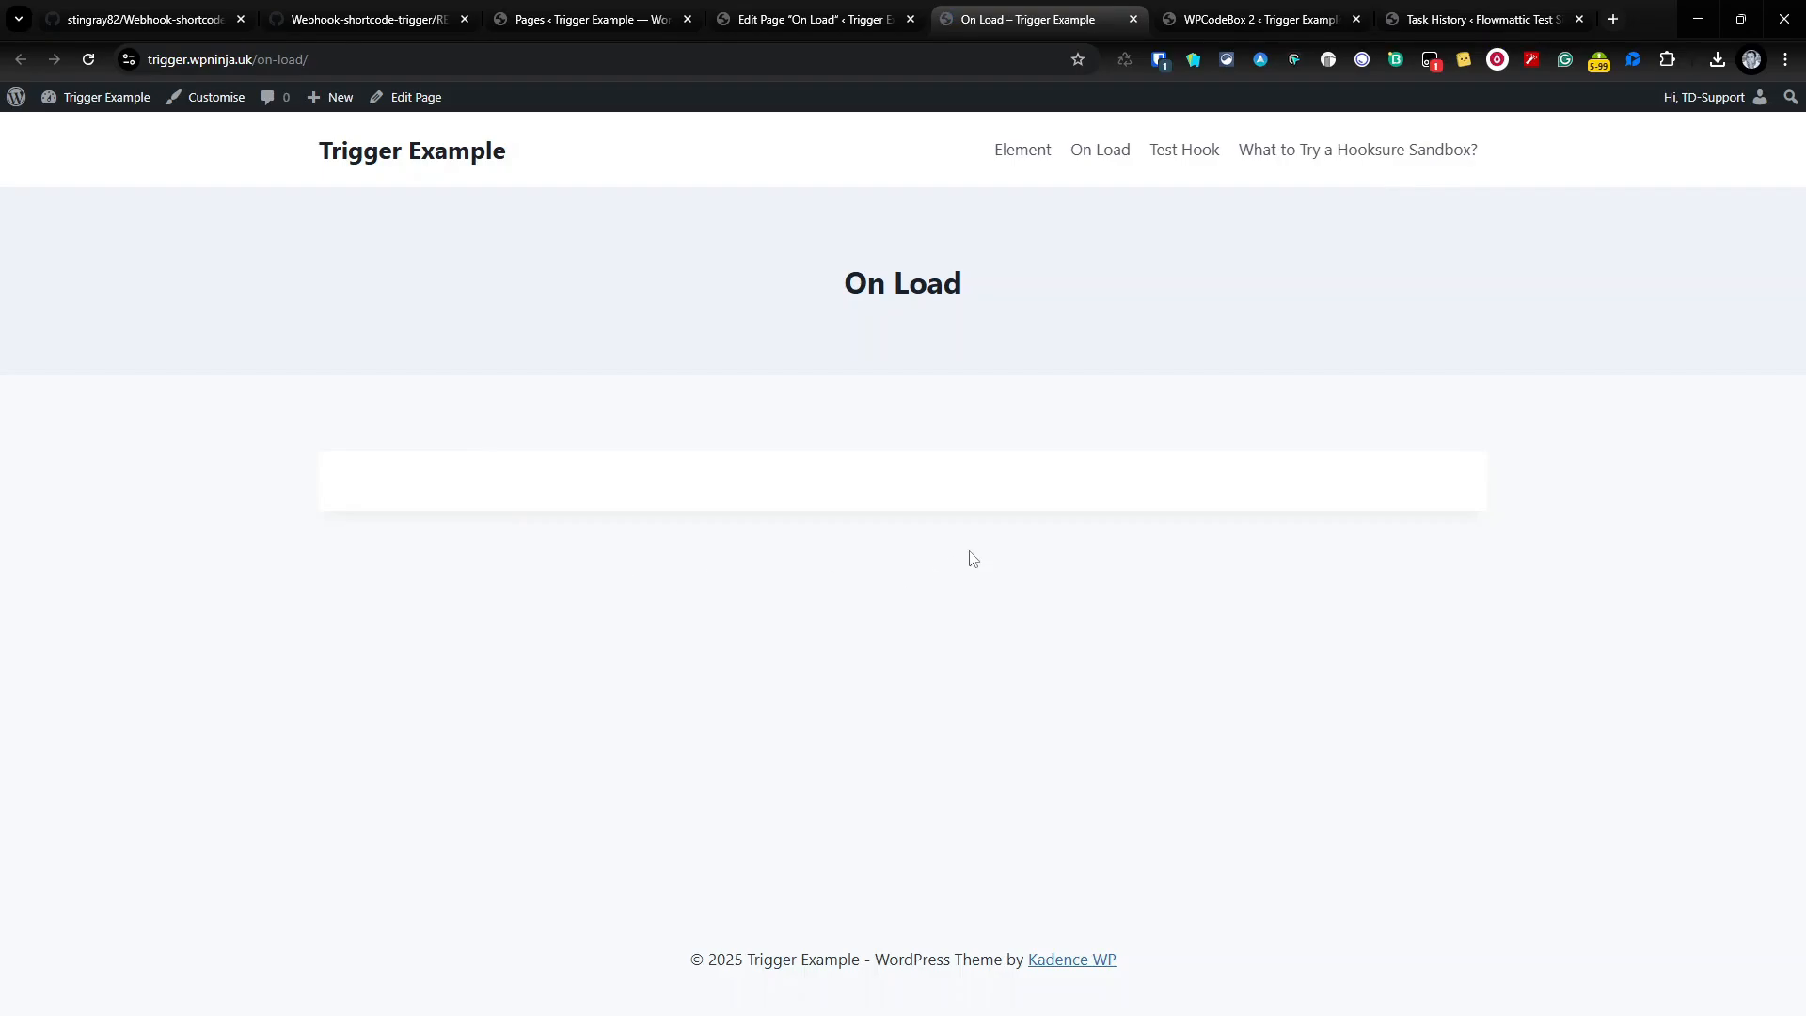
pyautogui.click(1449, 17)
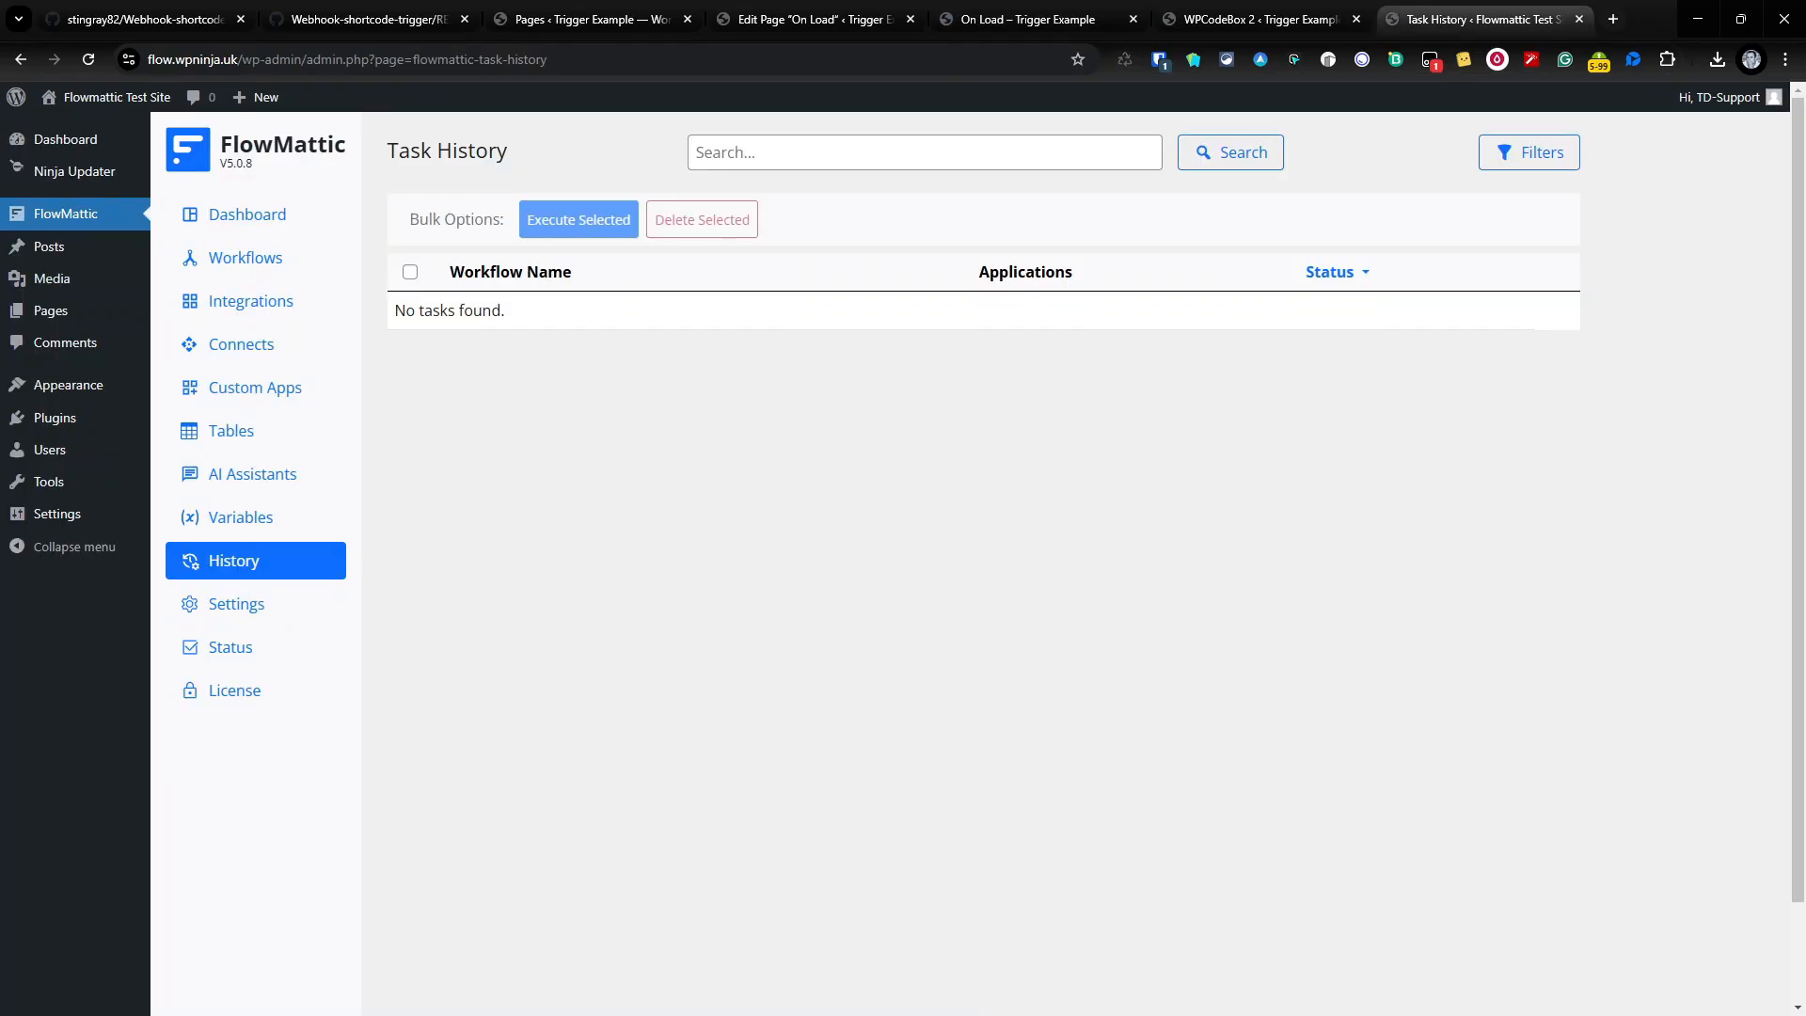
pyautogui.click(97, 63)
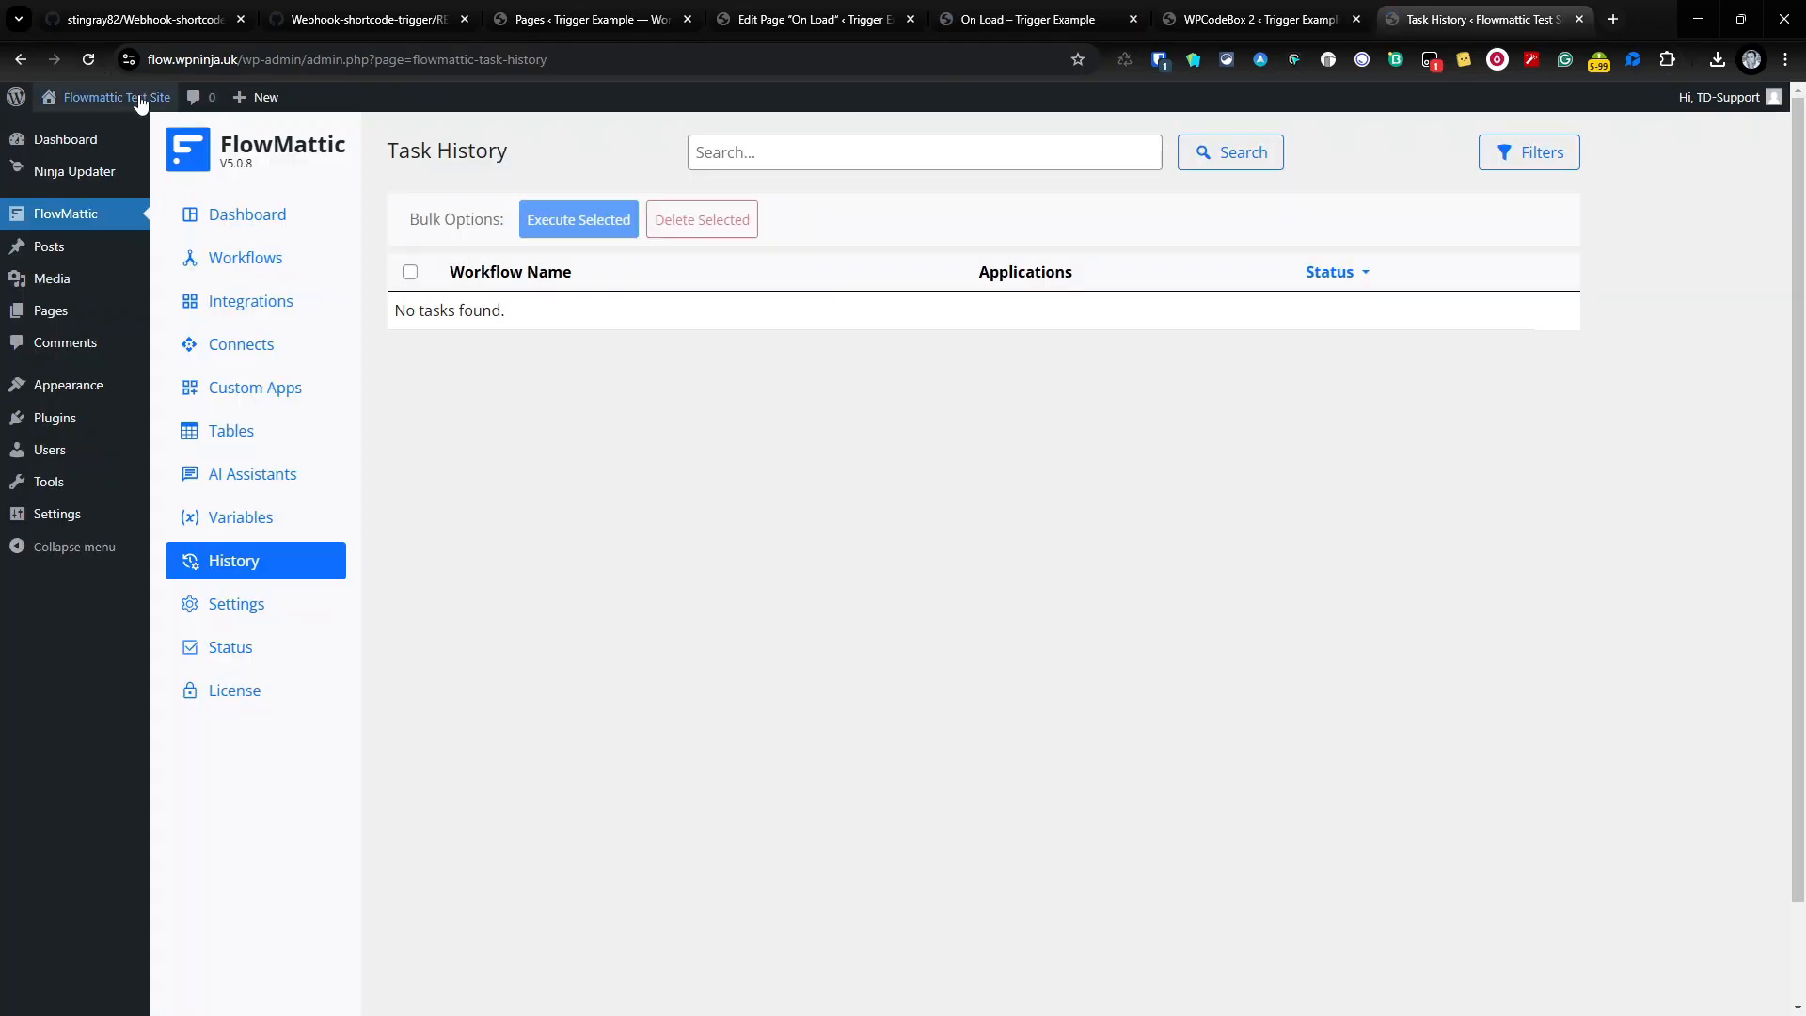
pyautogui.click(100, 59)
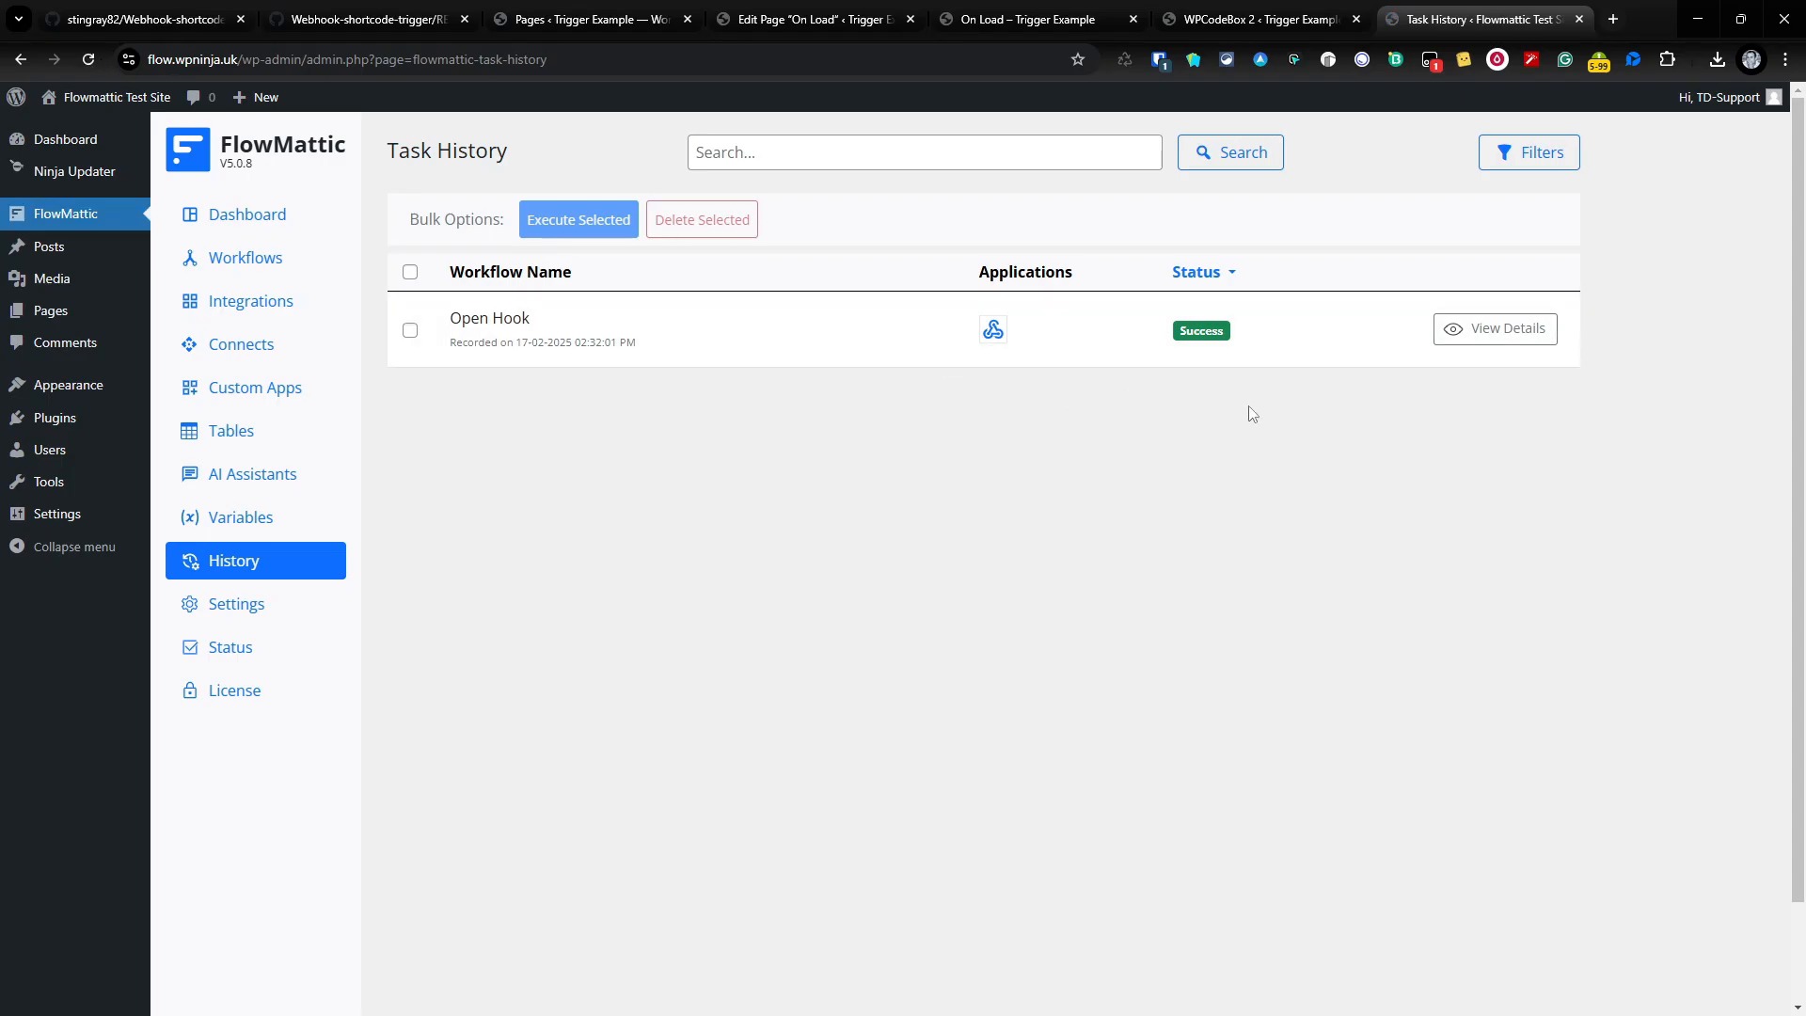
# Inspect the Open Hook task's details, including the authorization header it received, and close them
pyautogui.click(1505, 329)
pyautogui.click(1104, 543)
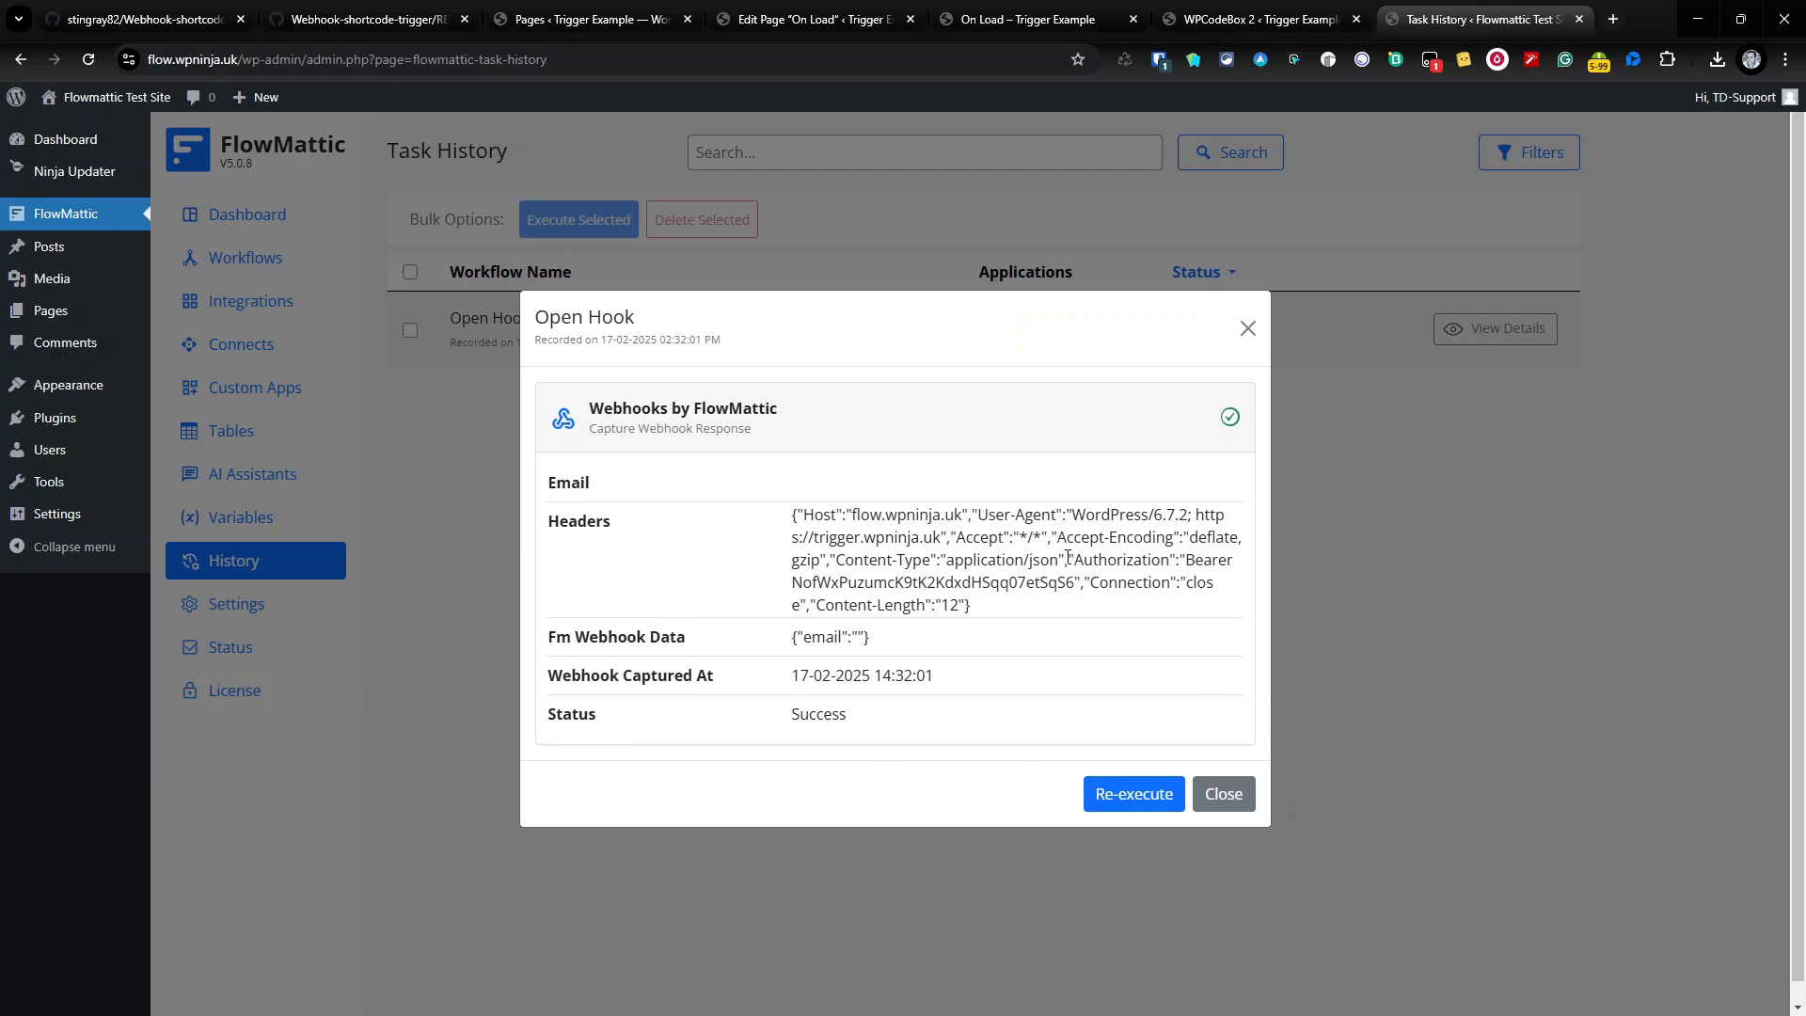
pyautogui.moveTo(1069, 558); pyautogui.dragTo(1080, 583)
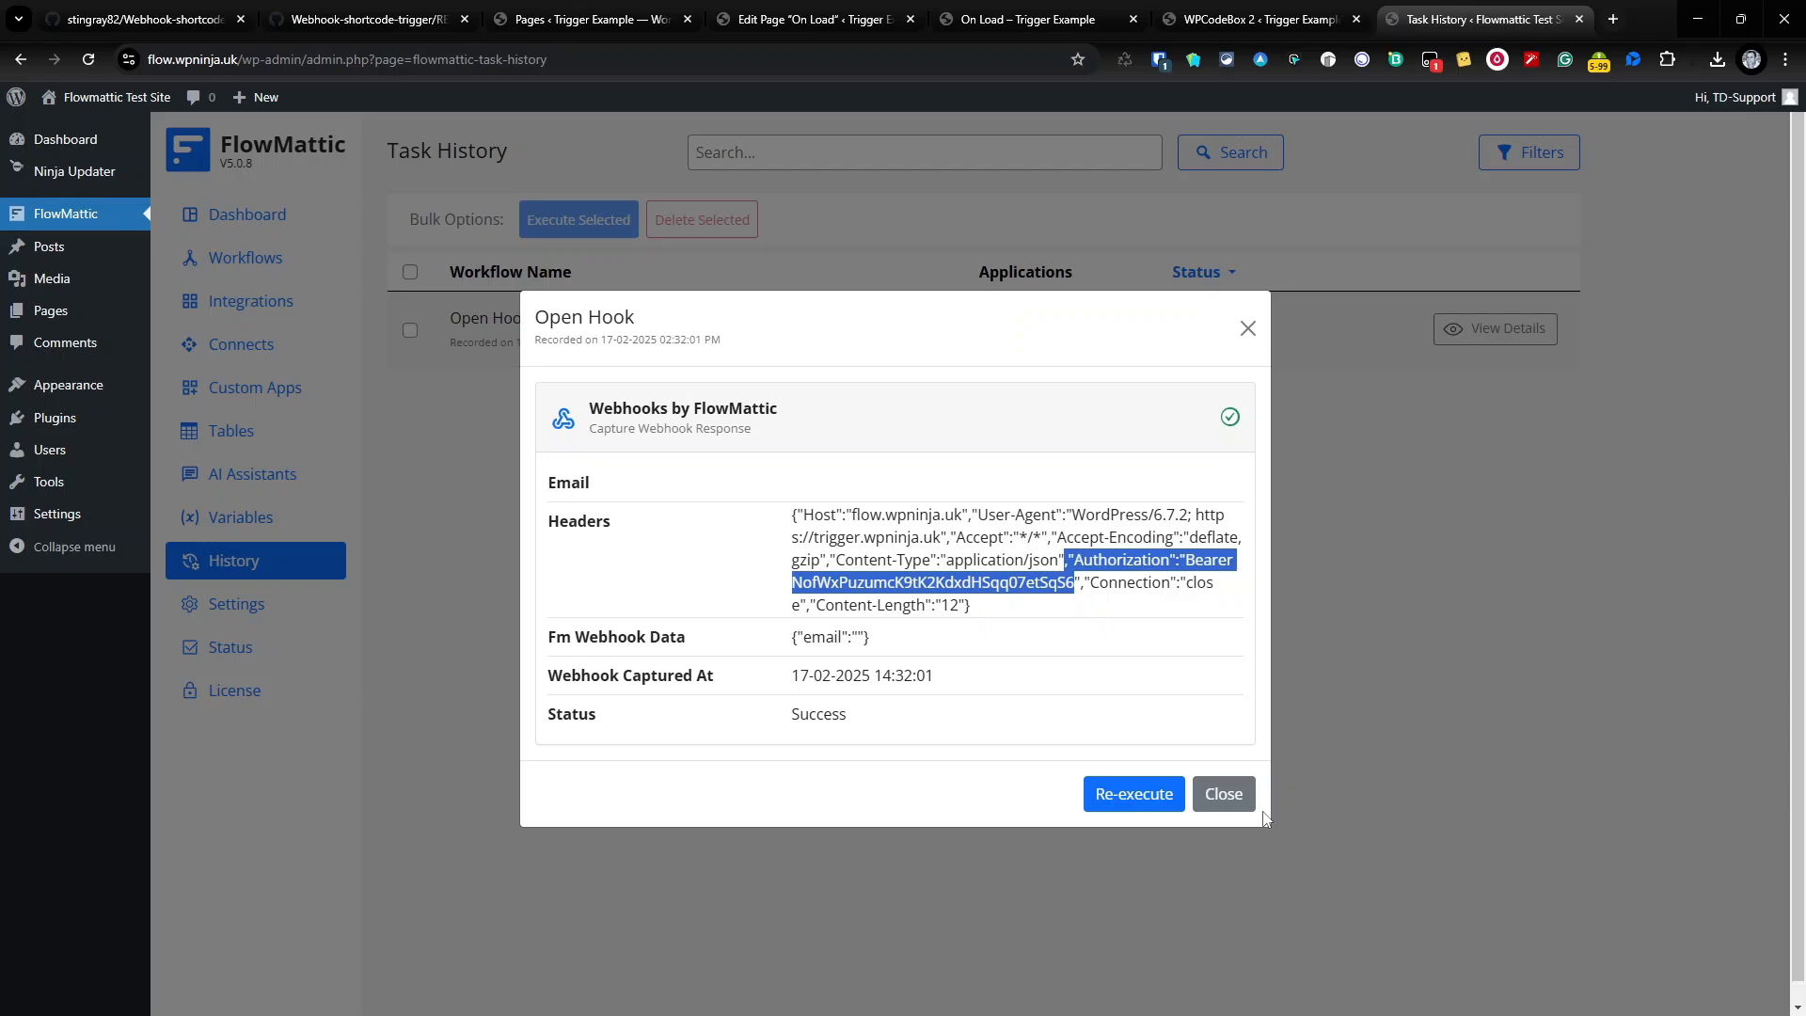
pyautogui.click(1223, 793)
# Remove noemail="true" from the On Load page's rup_auto_webhook shortcode and save the page
pyautogui.click(816, 11)
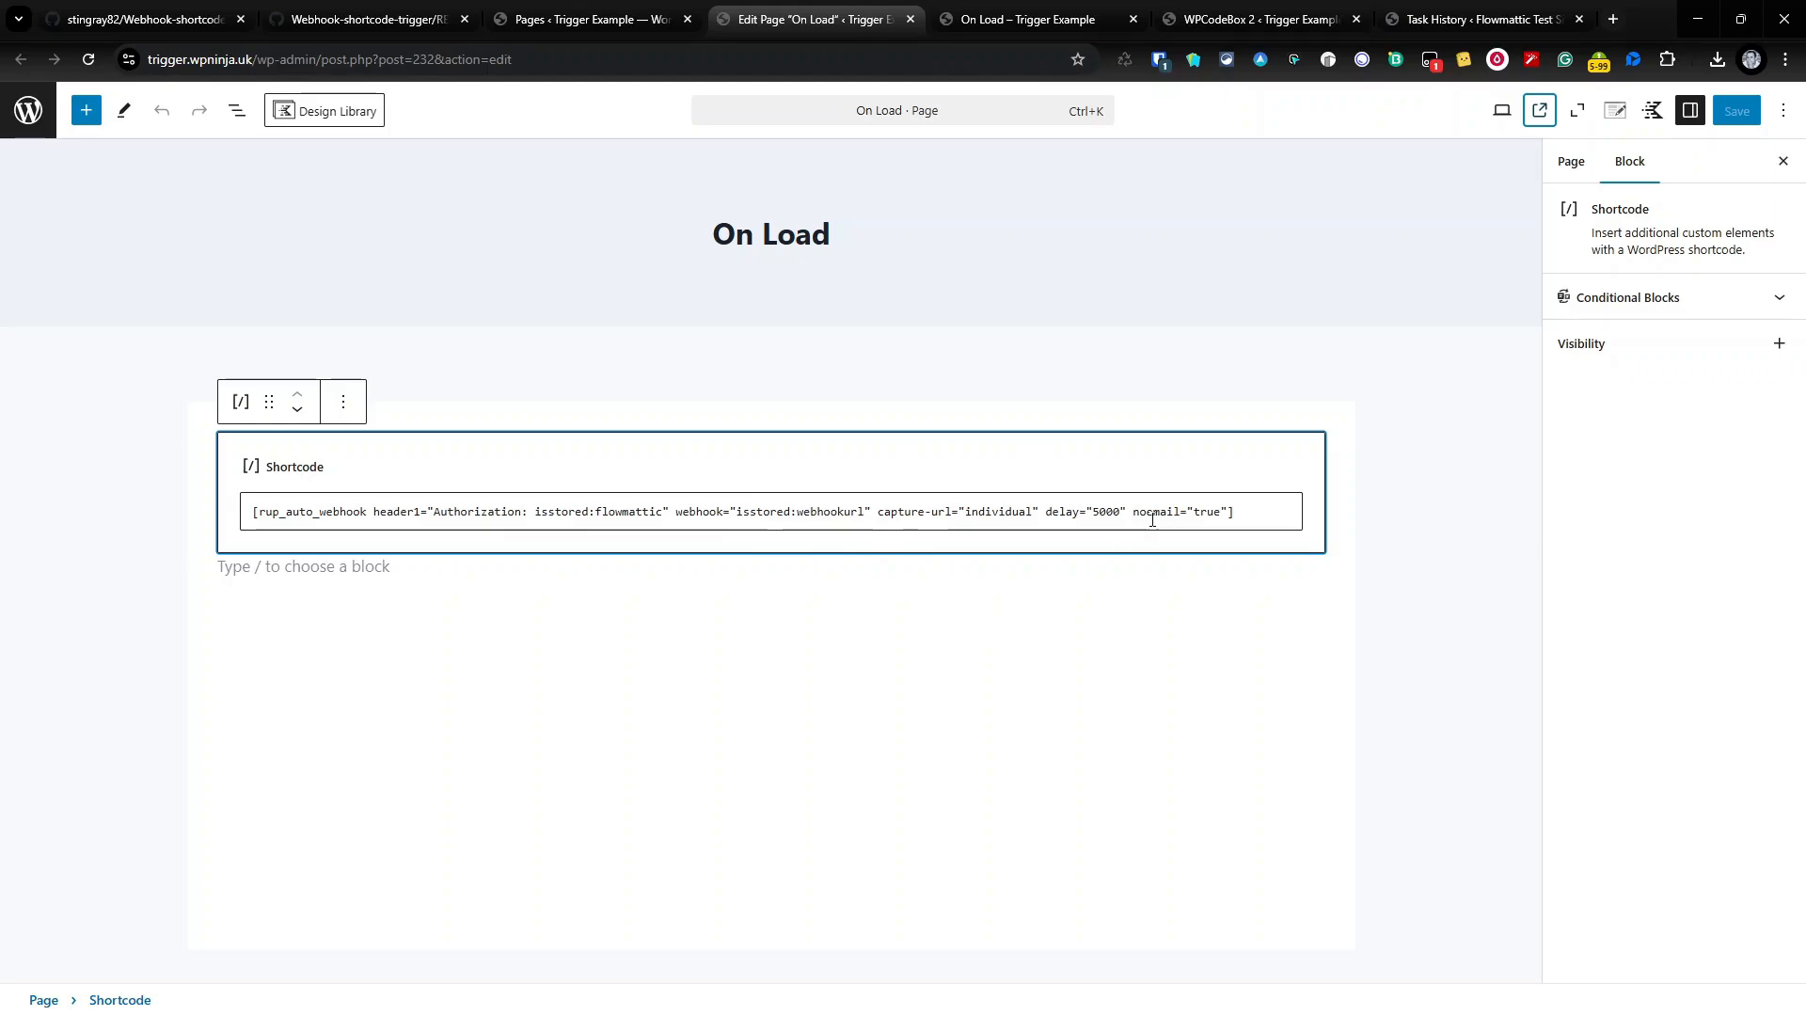
pyautogui.click(1188, 510)
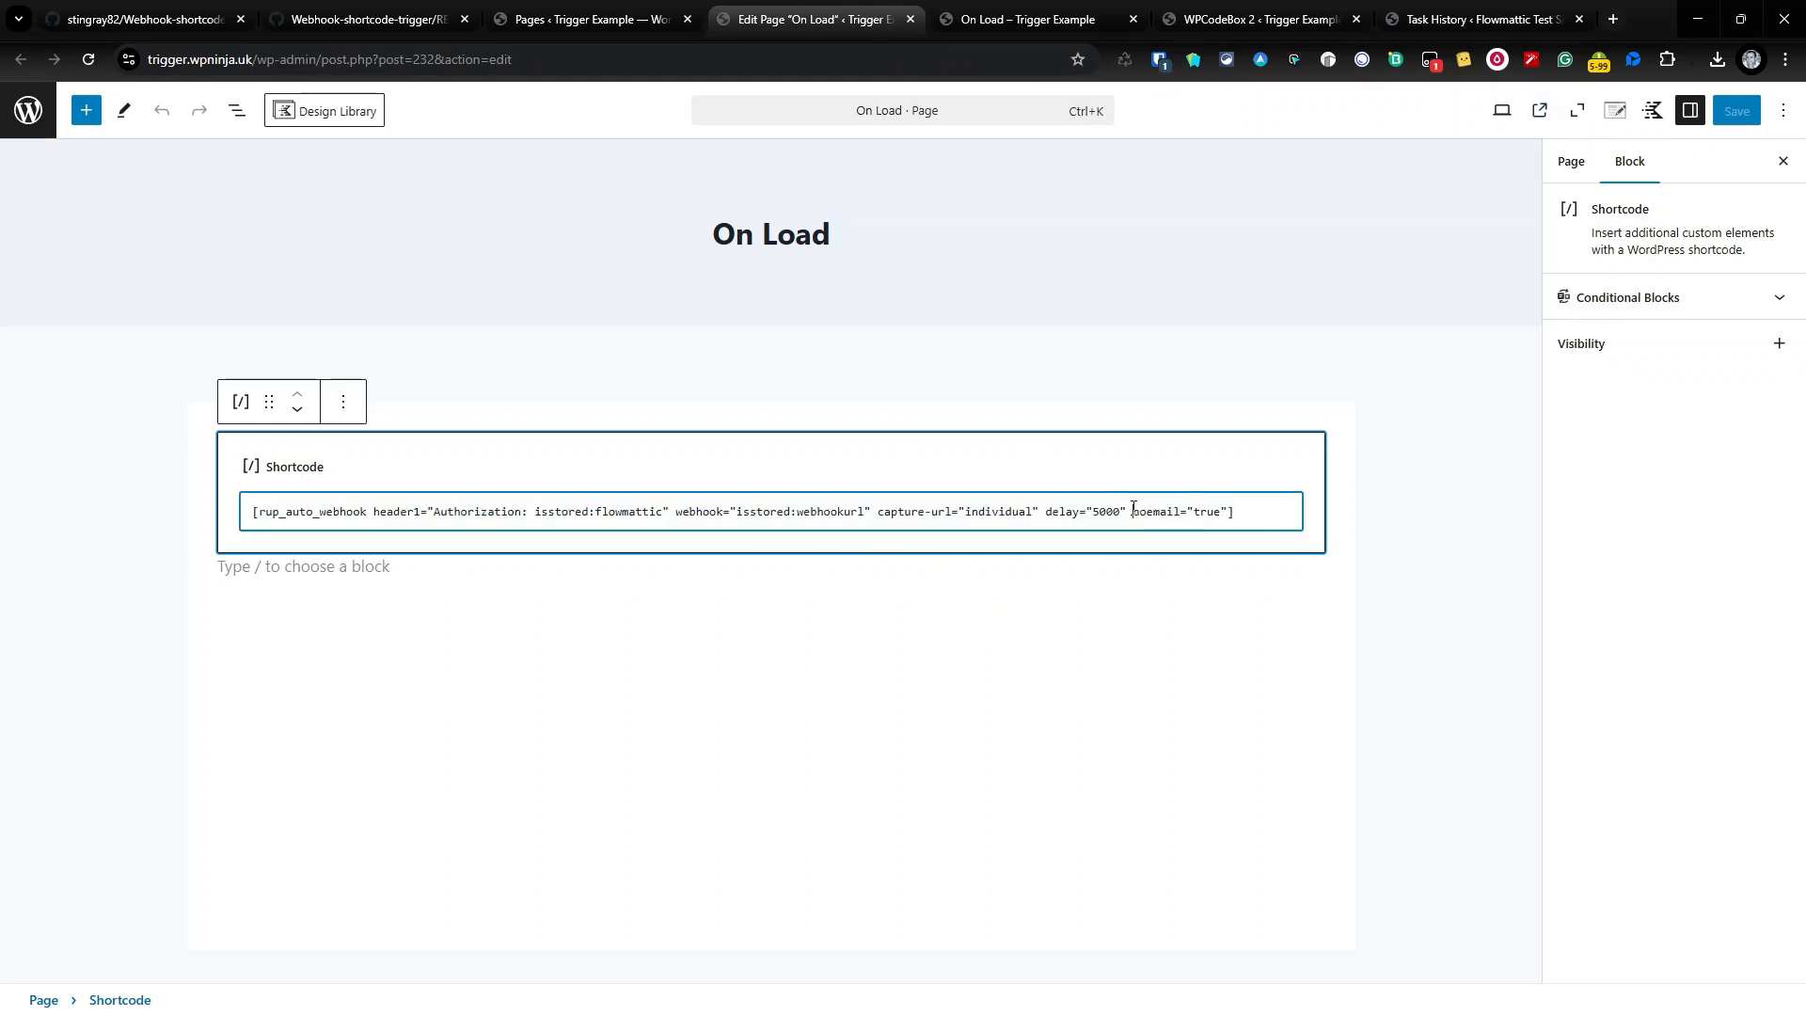
pyautogui.moveTo(1134, 509); pyautogui.dragTo(1225, 508)
pyautogui.press('BackSpace')
pyautogui.press('BackSpace')
pyautogui.click(1745, 113)
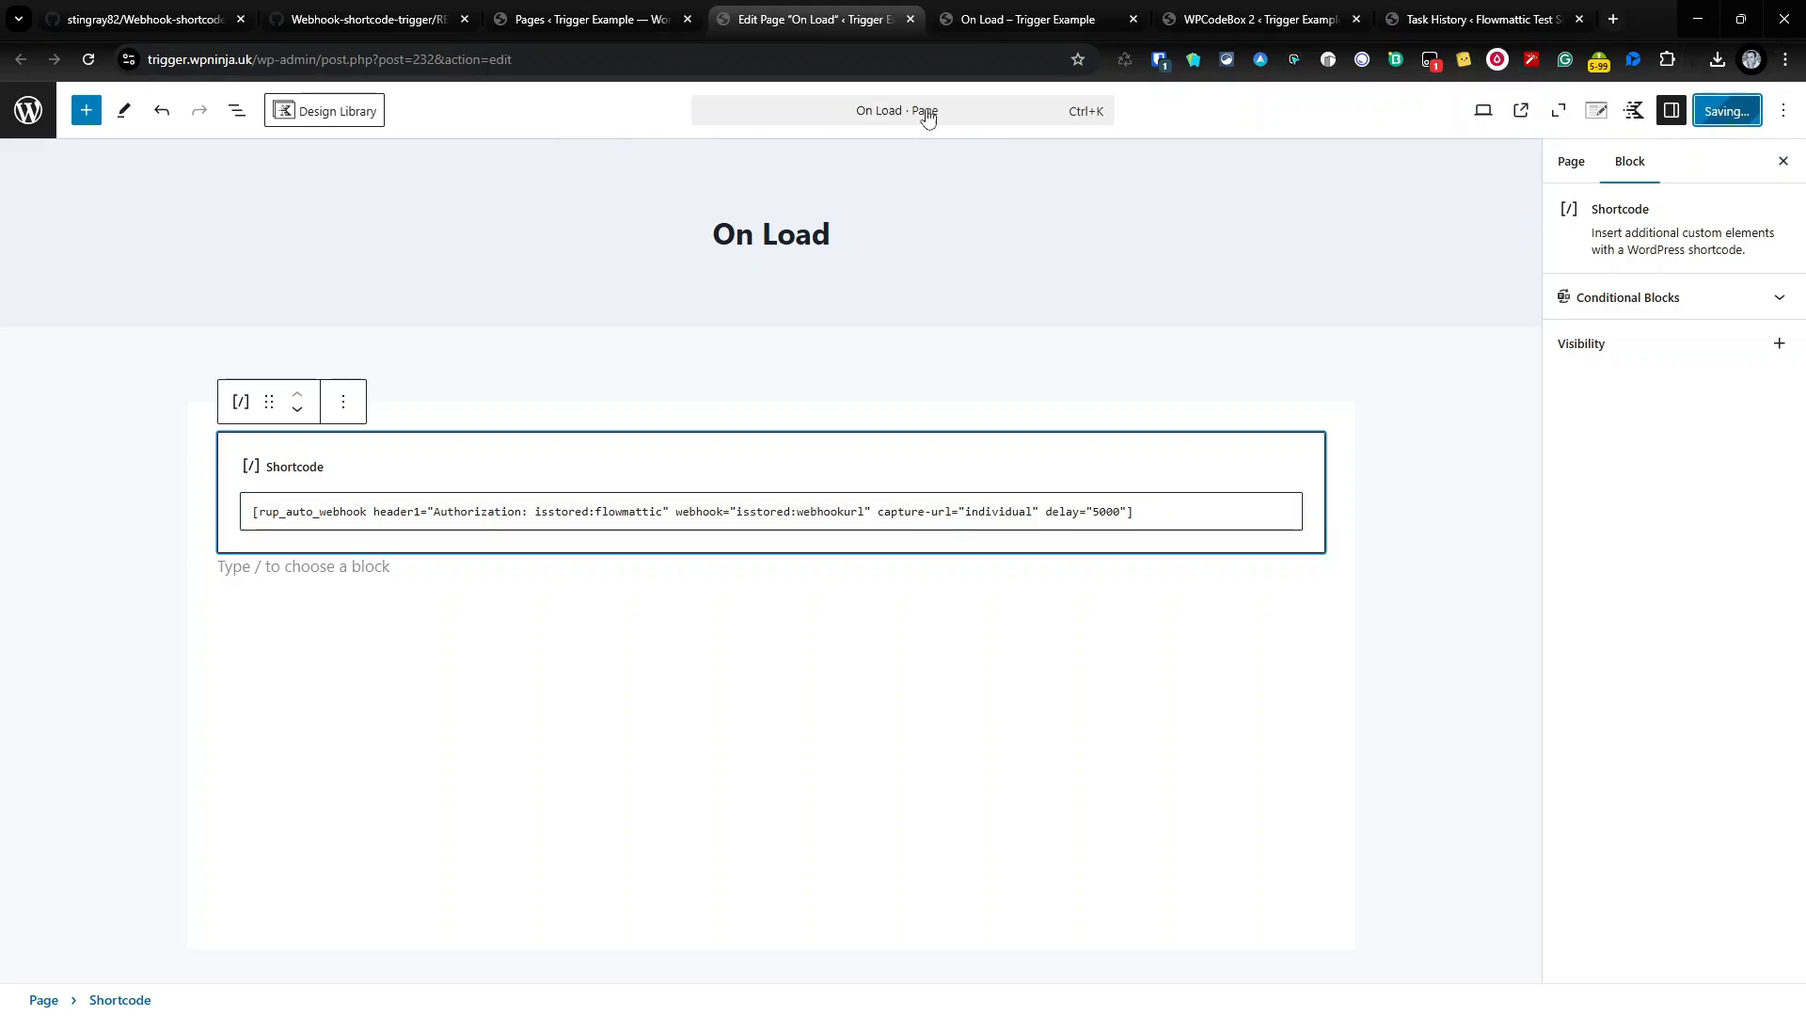
# Load the live On Load page with the URL parameter br=xxx to trigger its webhook, and refresh the FlowMattic task history
pyautogui.click(1034, 19)
pyautogui.click(603, 41)
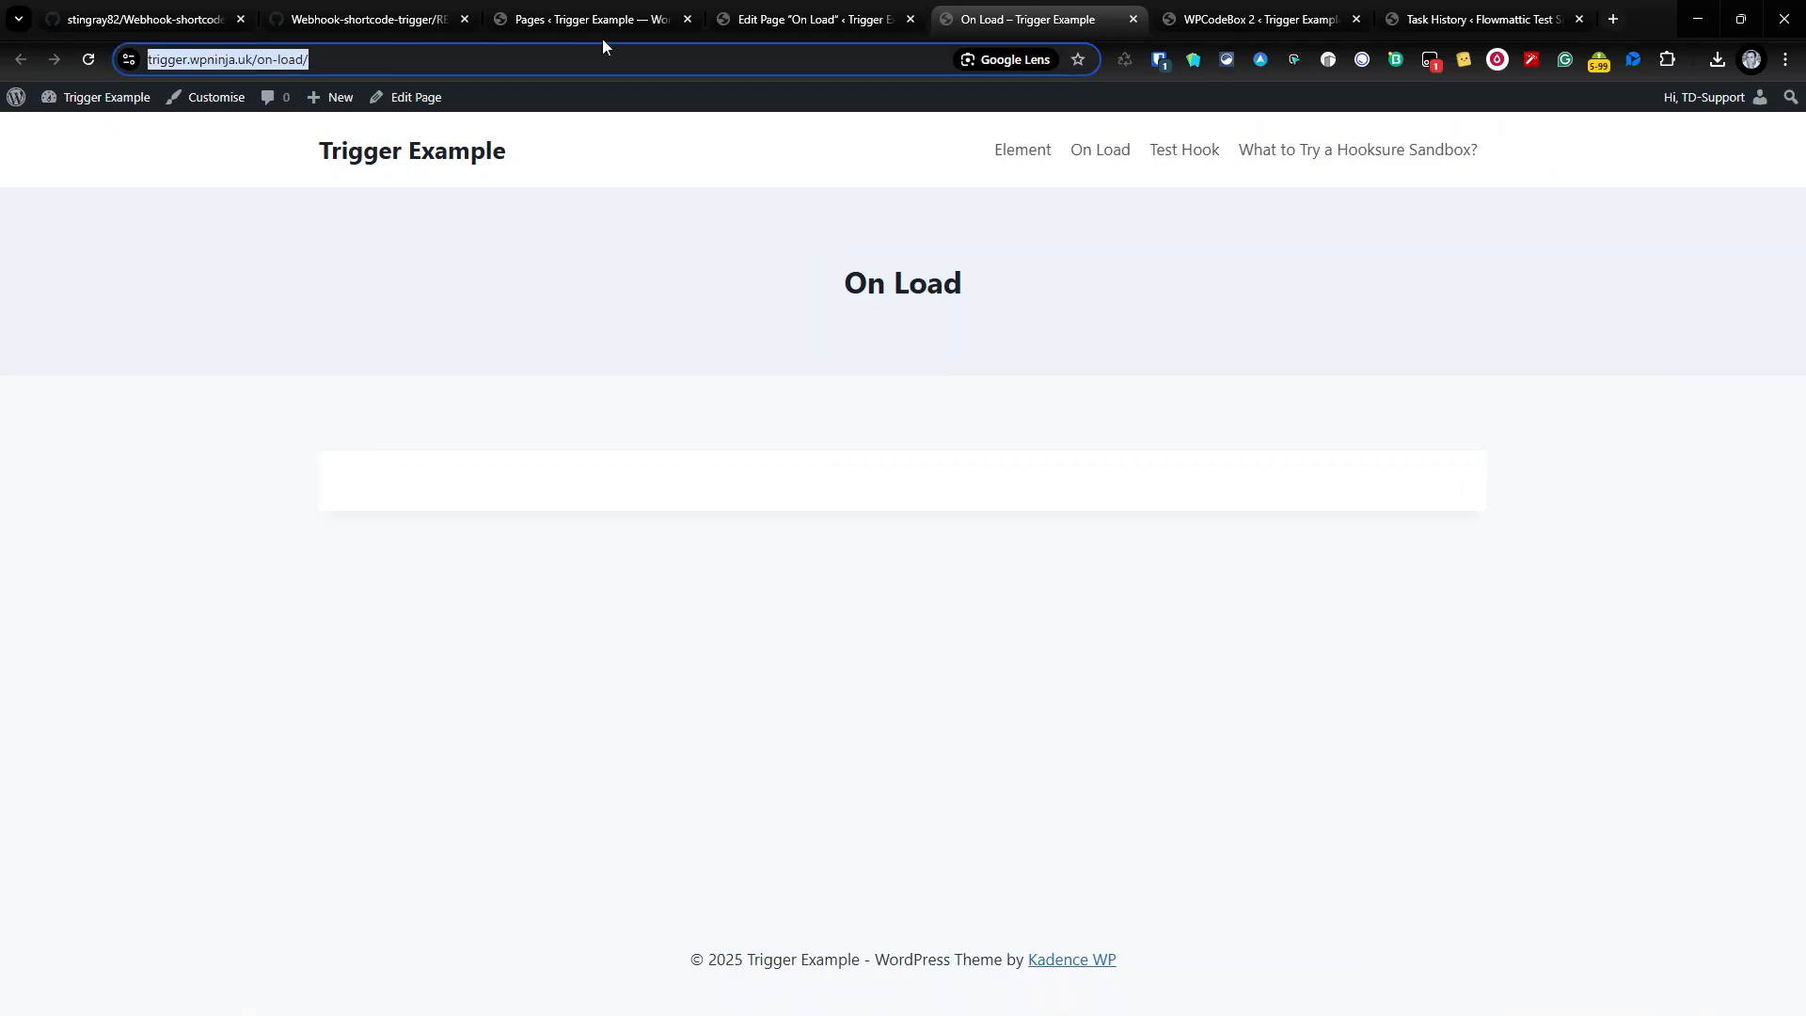
pyautogui.click(603, 41)
pyautogui.write('?')
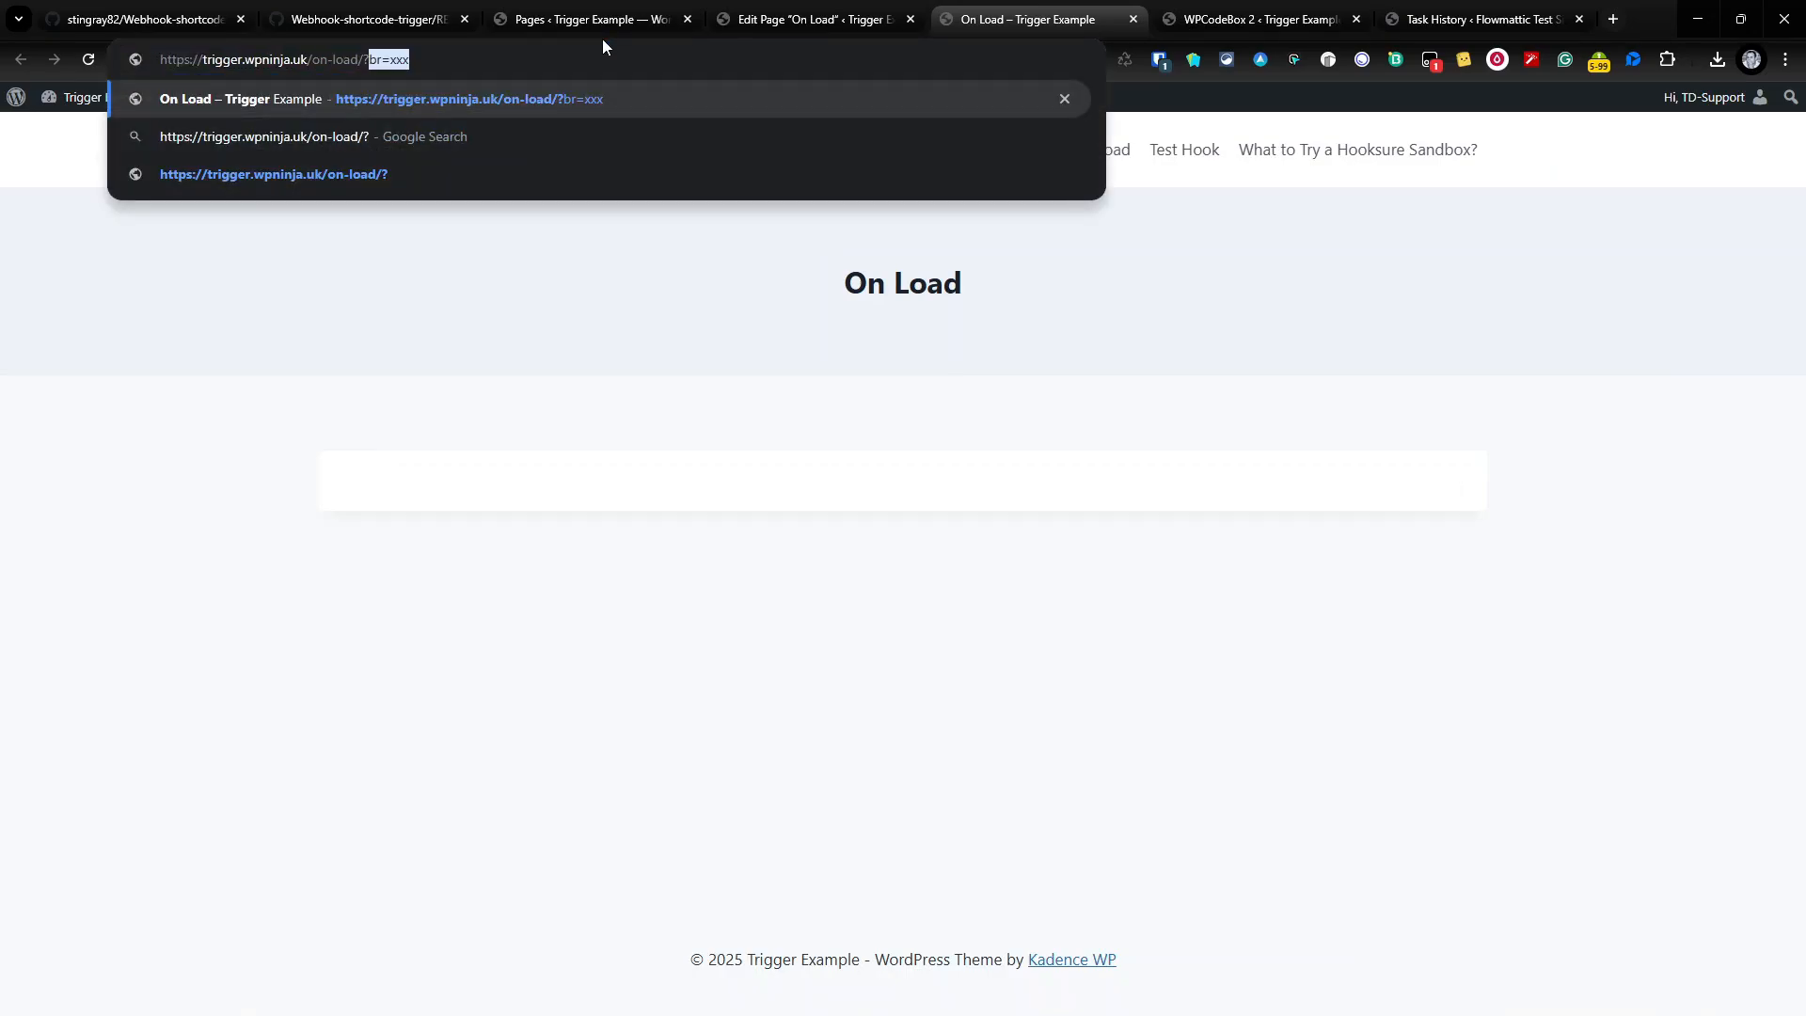
pyautogui.press('Return')
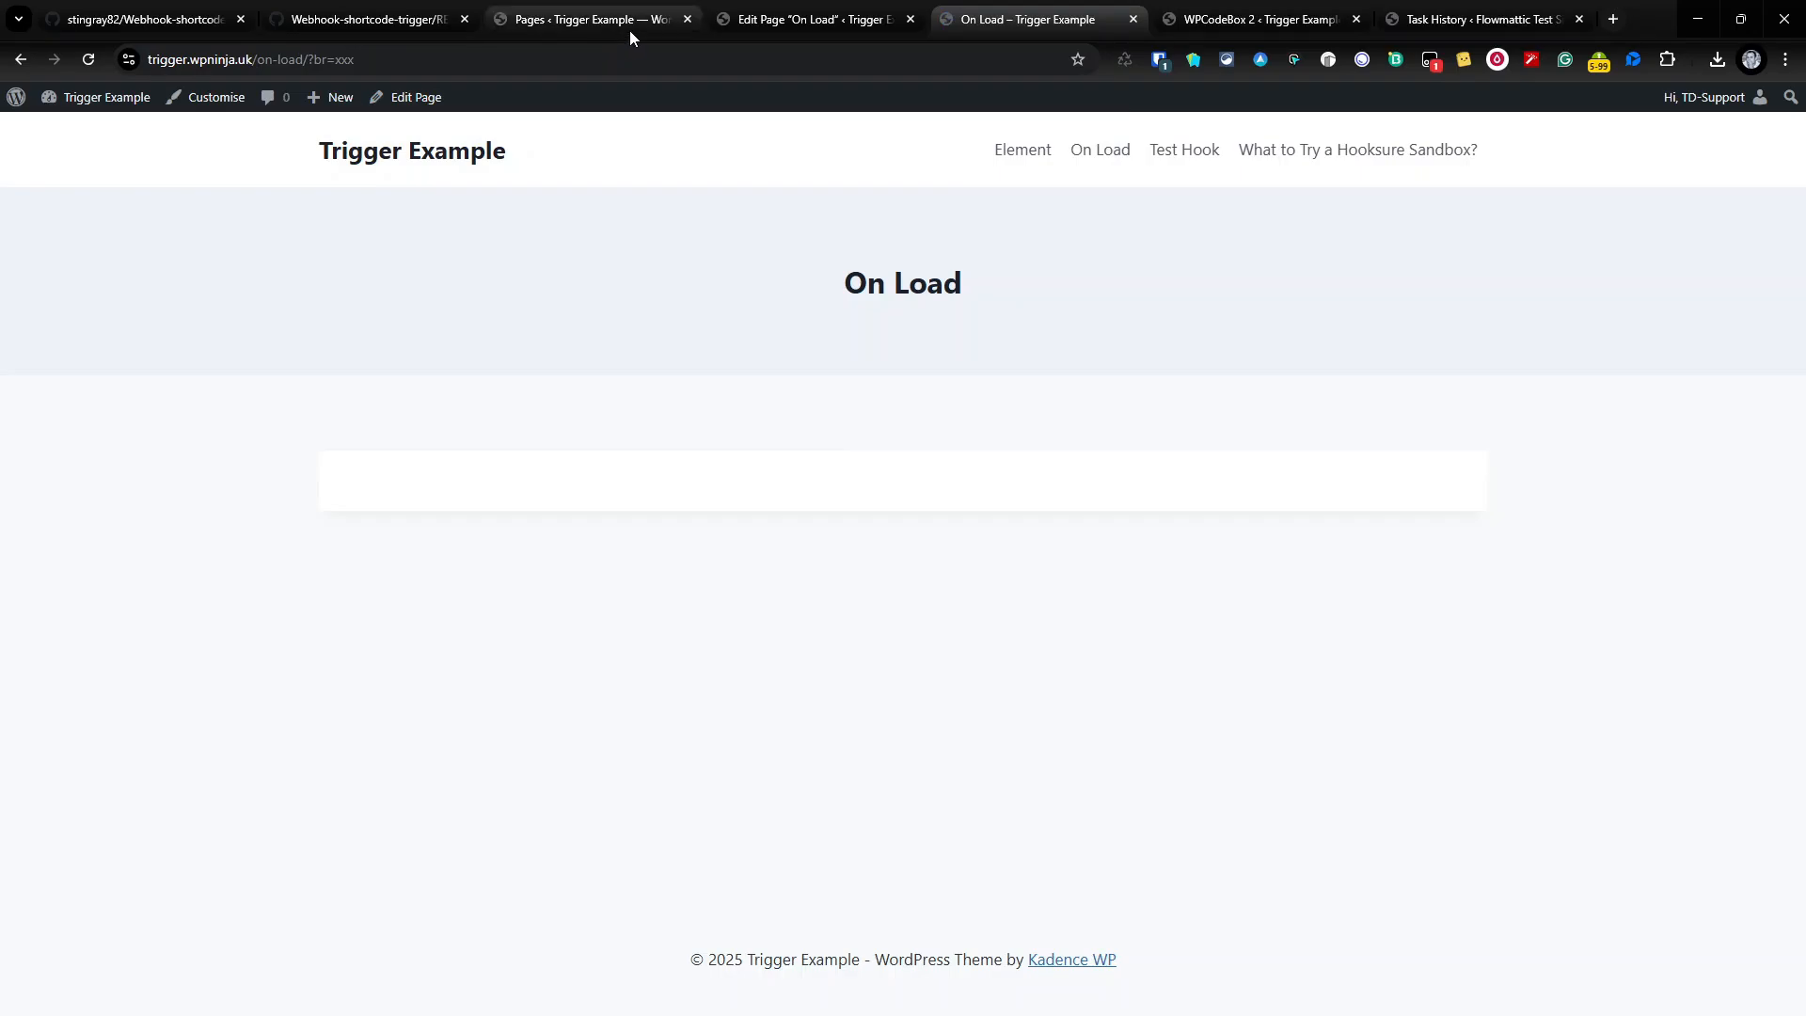
pyautogui.click(1592, 25)
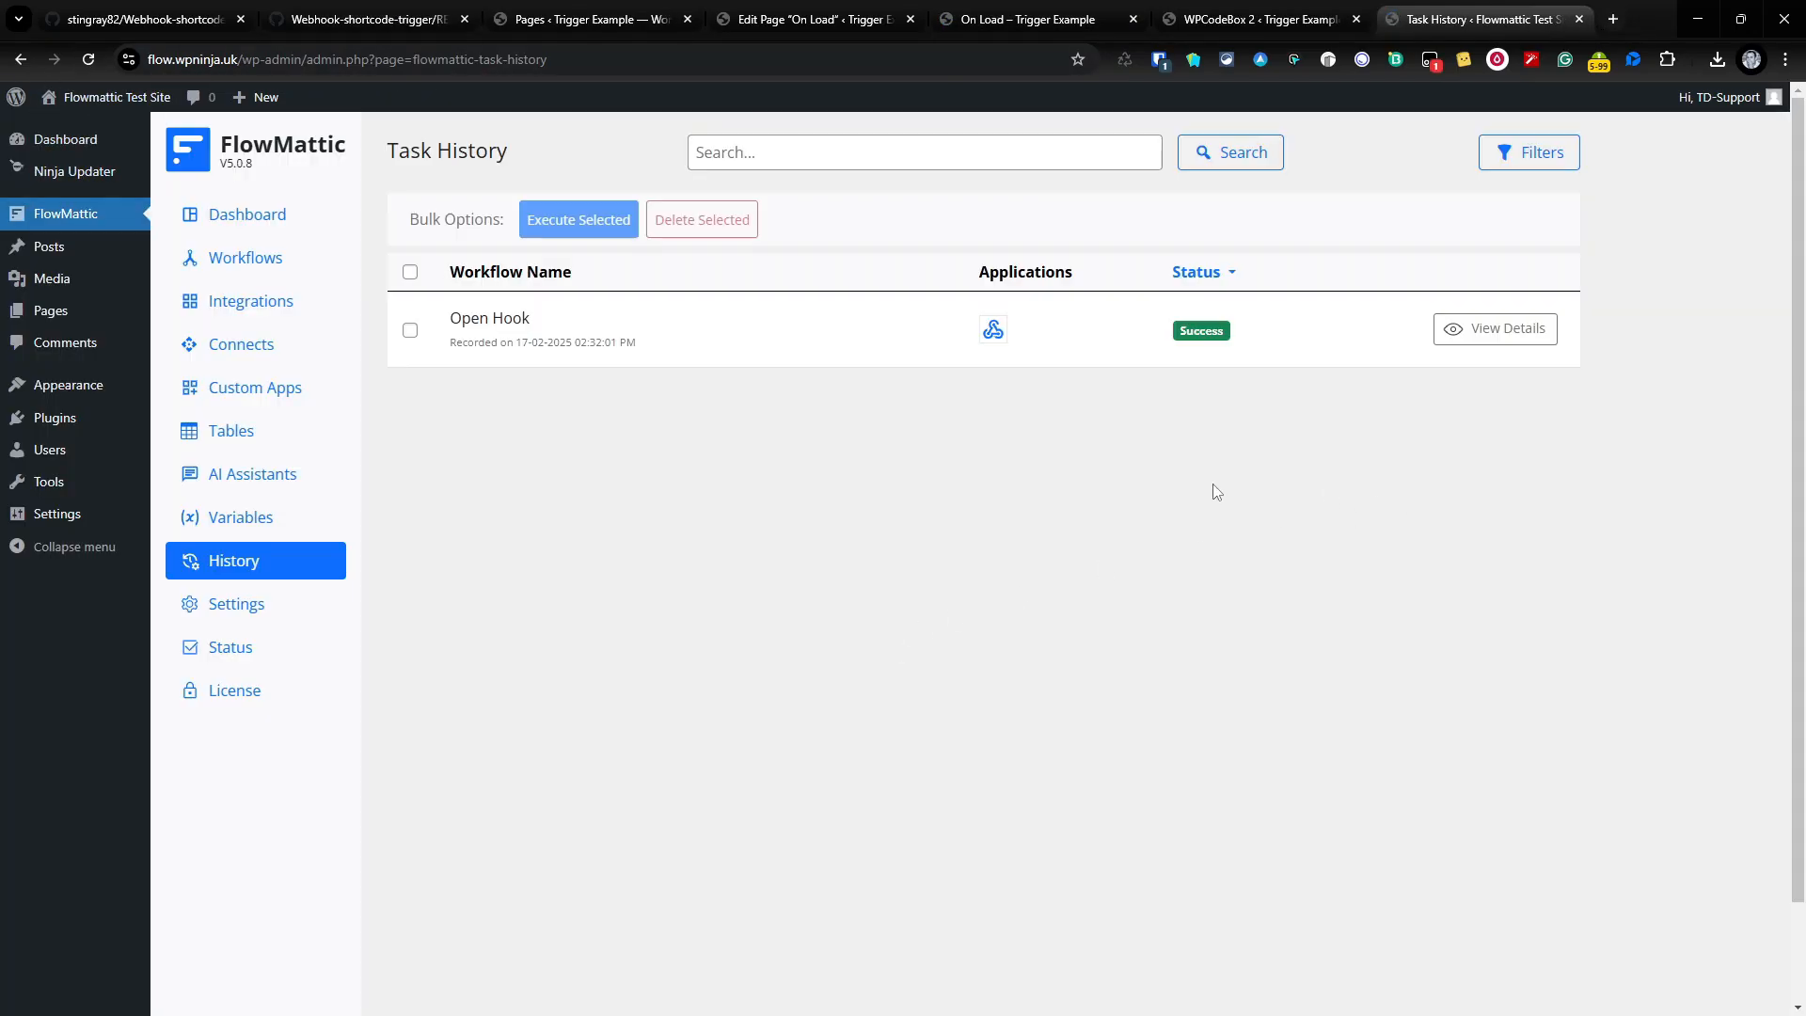
pyautogui.click(89, 59)
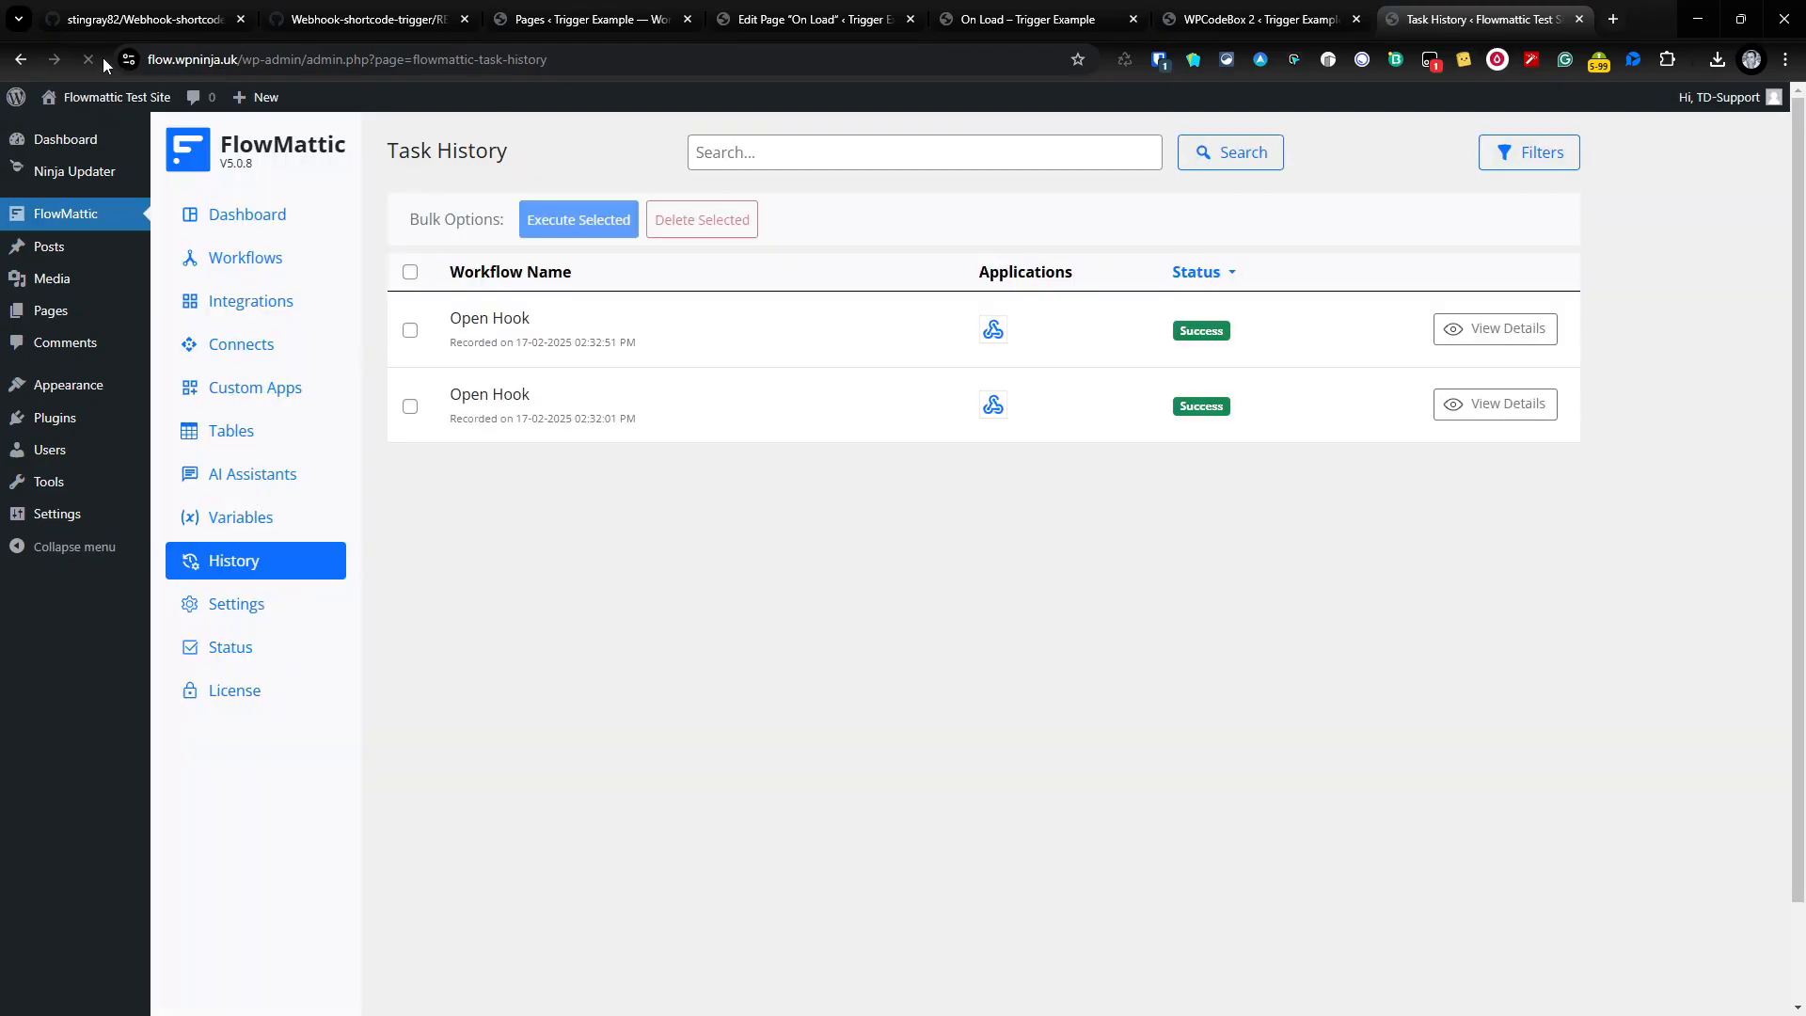
# Inspect the URL parameter and email captured by the newest Open Hook task, and close its details
pyautogui.click(1486, 328)
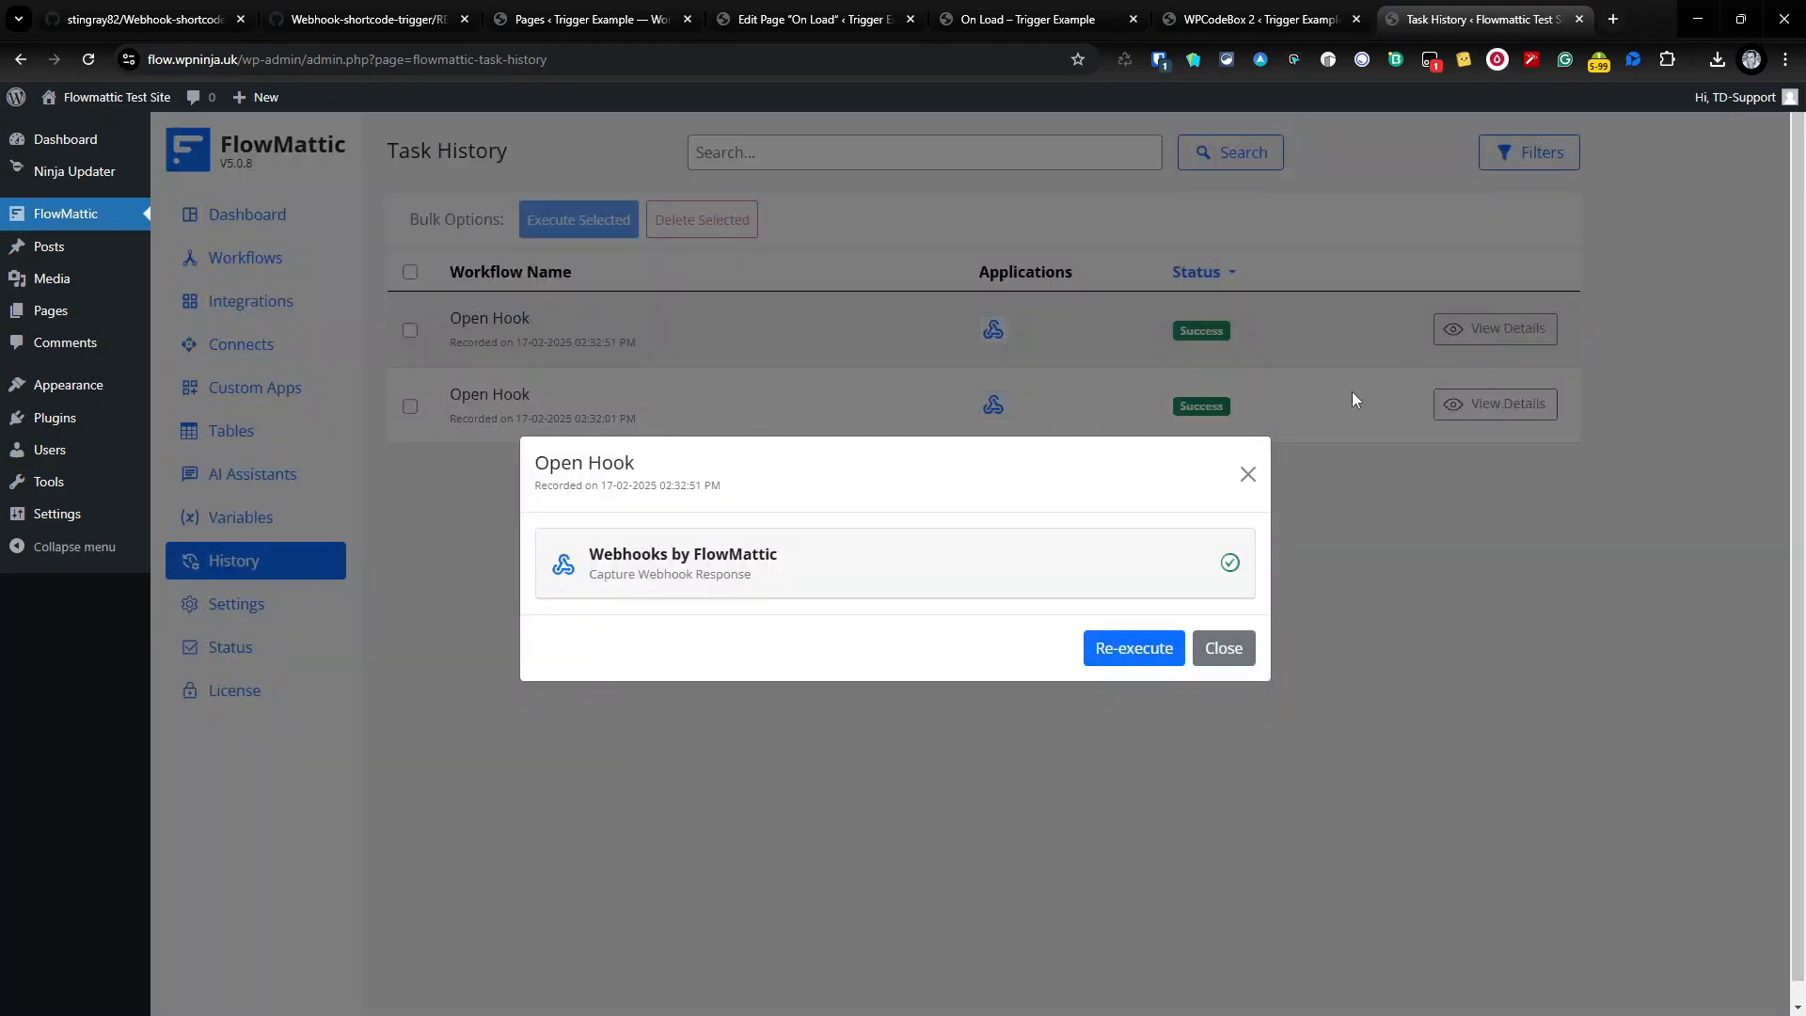
pyautogui.click(1019, 536)
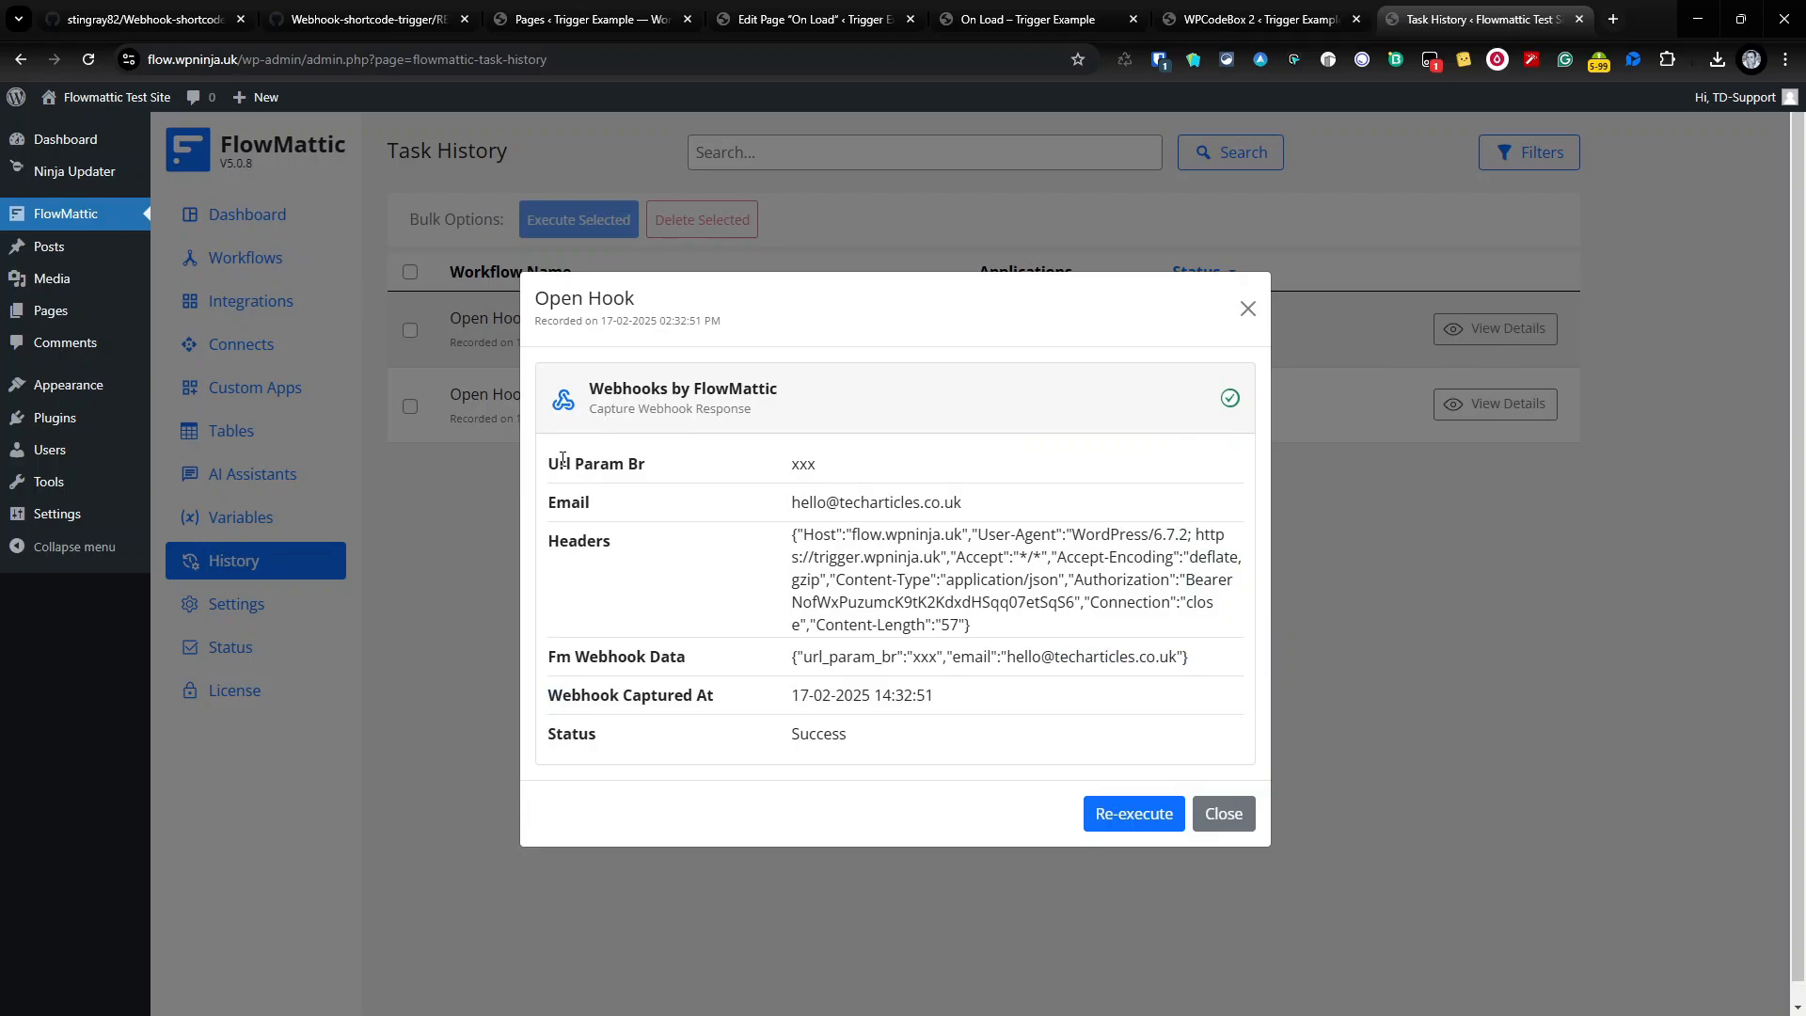
pyautogui.moveTo(562, 461); pyautogui.dragTo(977, 510)
pyautogui.click(888, 475)
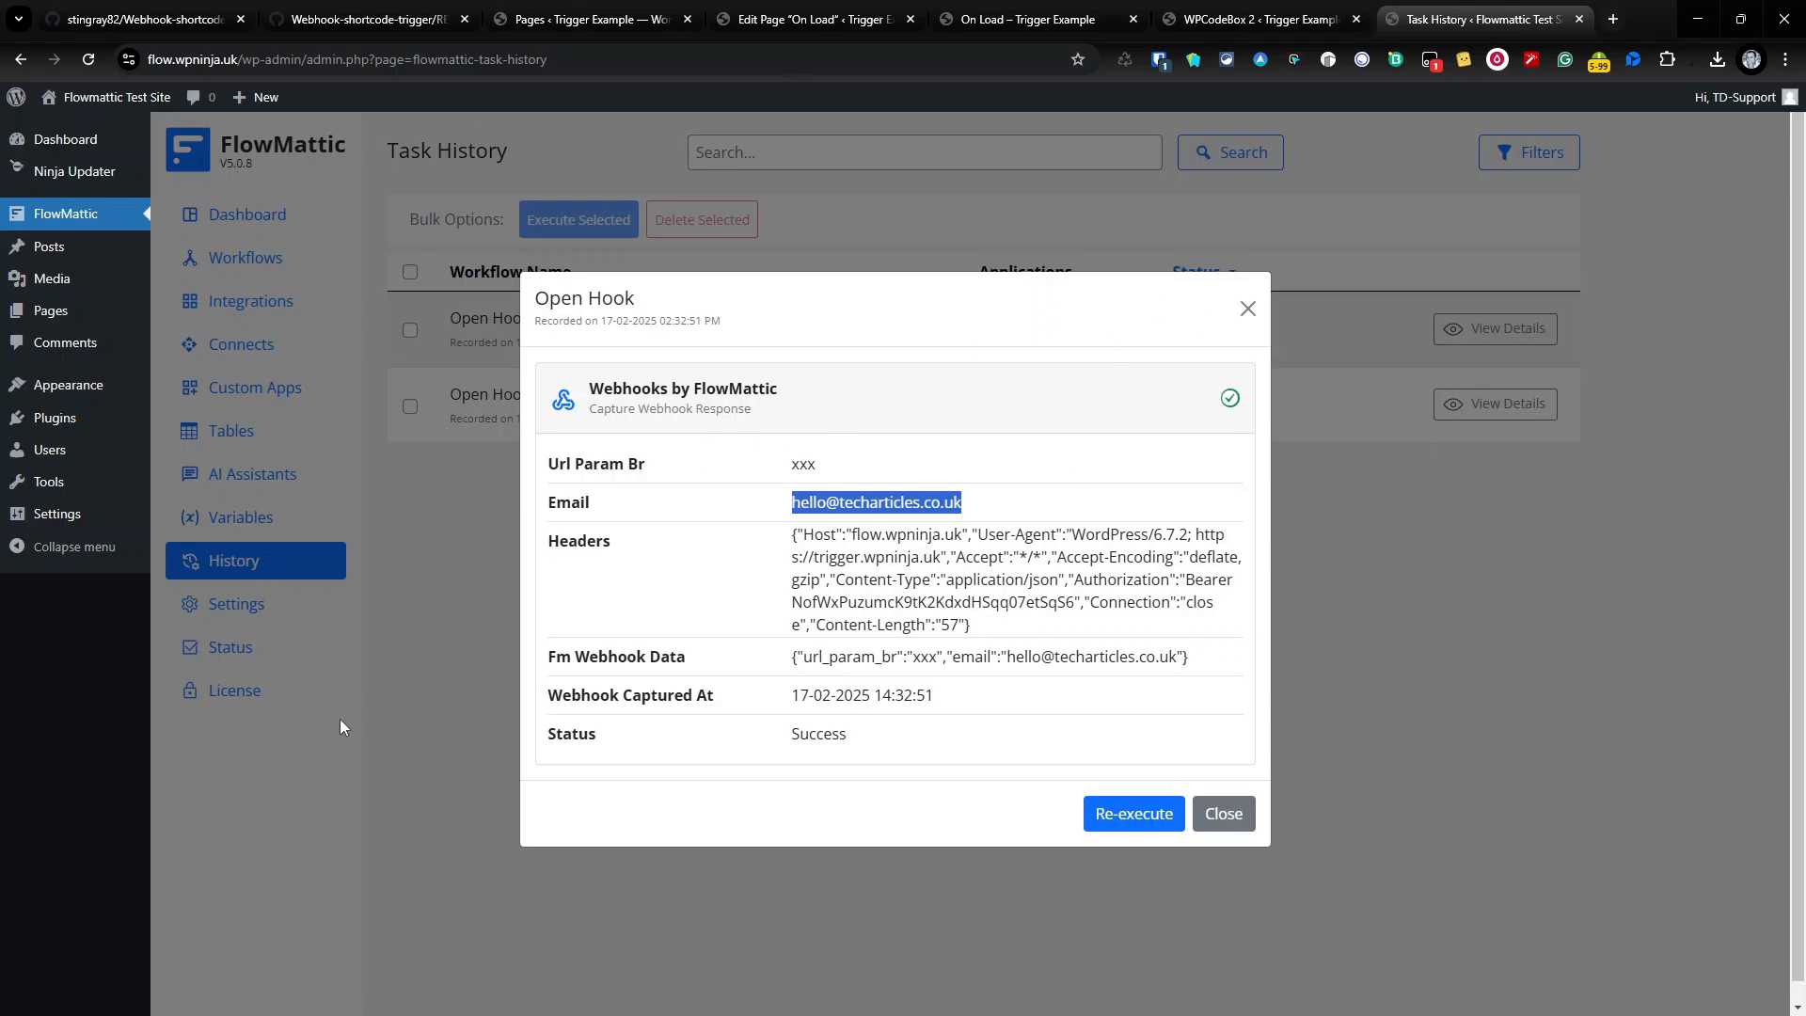
pyautogui.click(1248, 308)
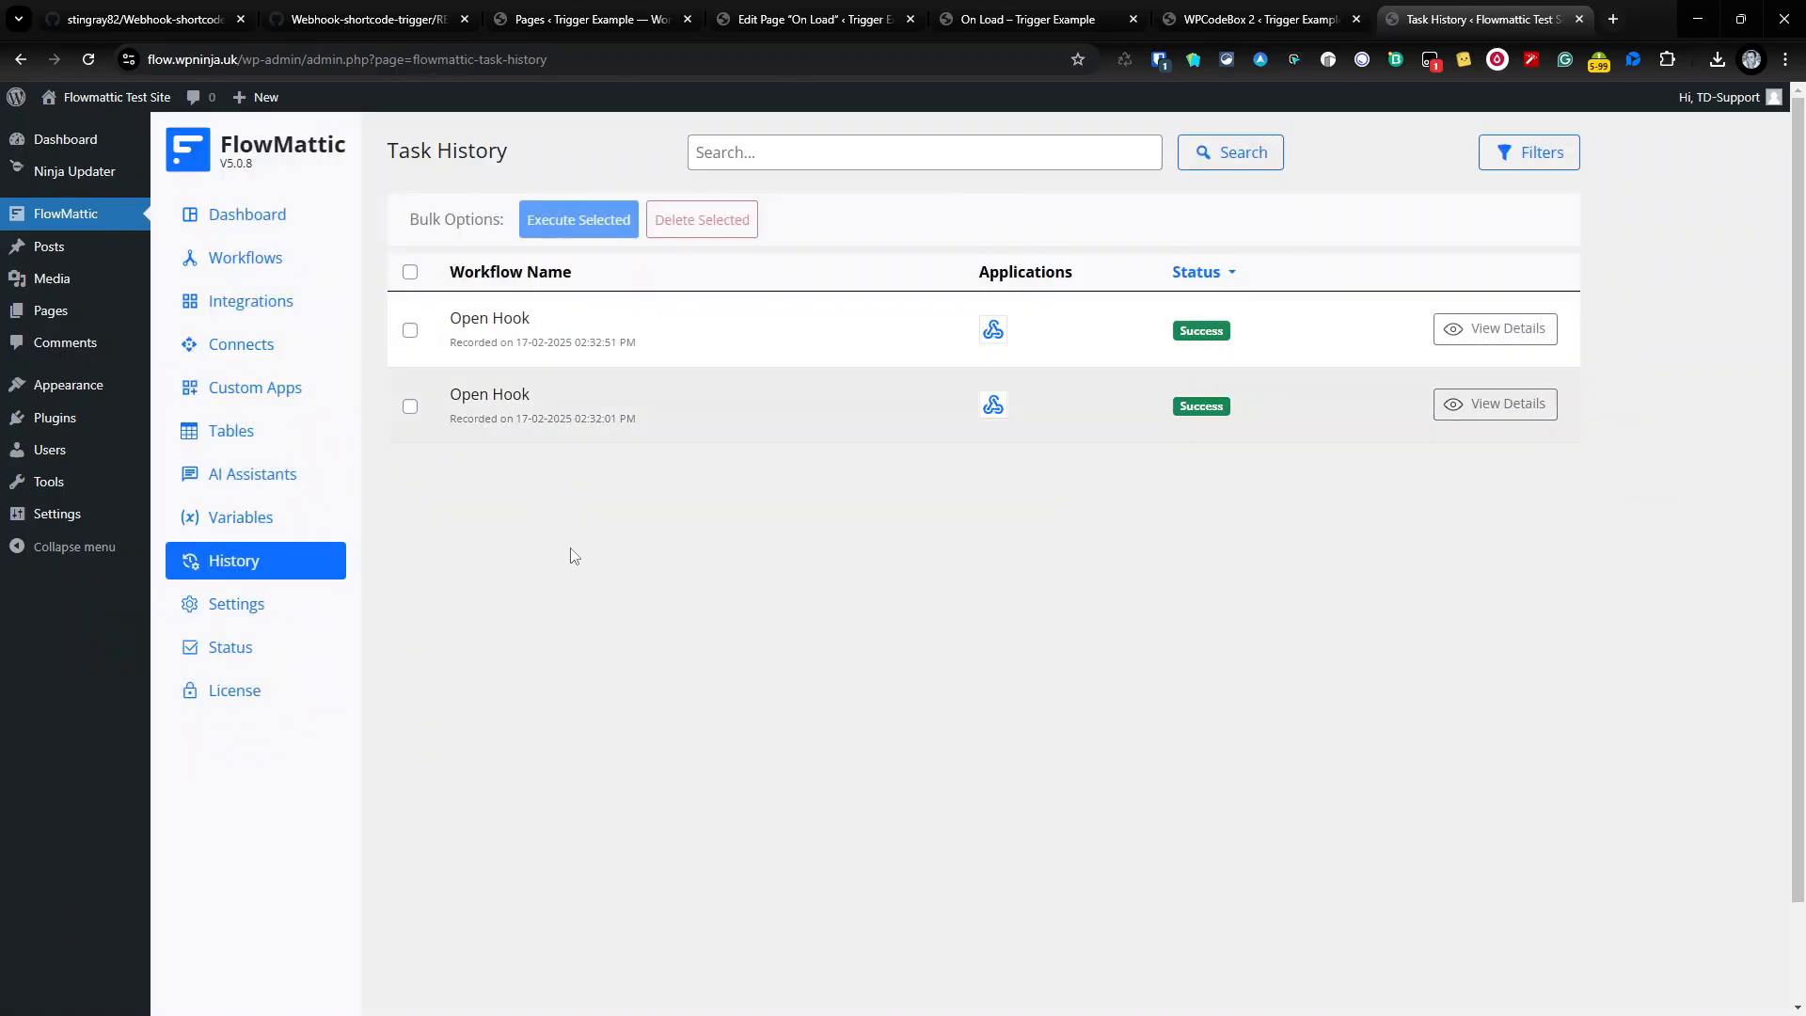
# Close the On Load page's live view and editor, and return to the Pages list
pyautogui.click(809, 19)
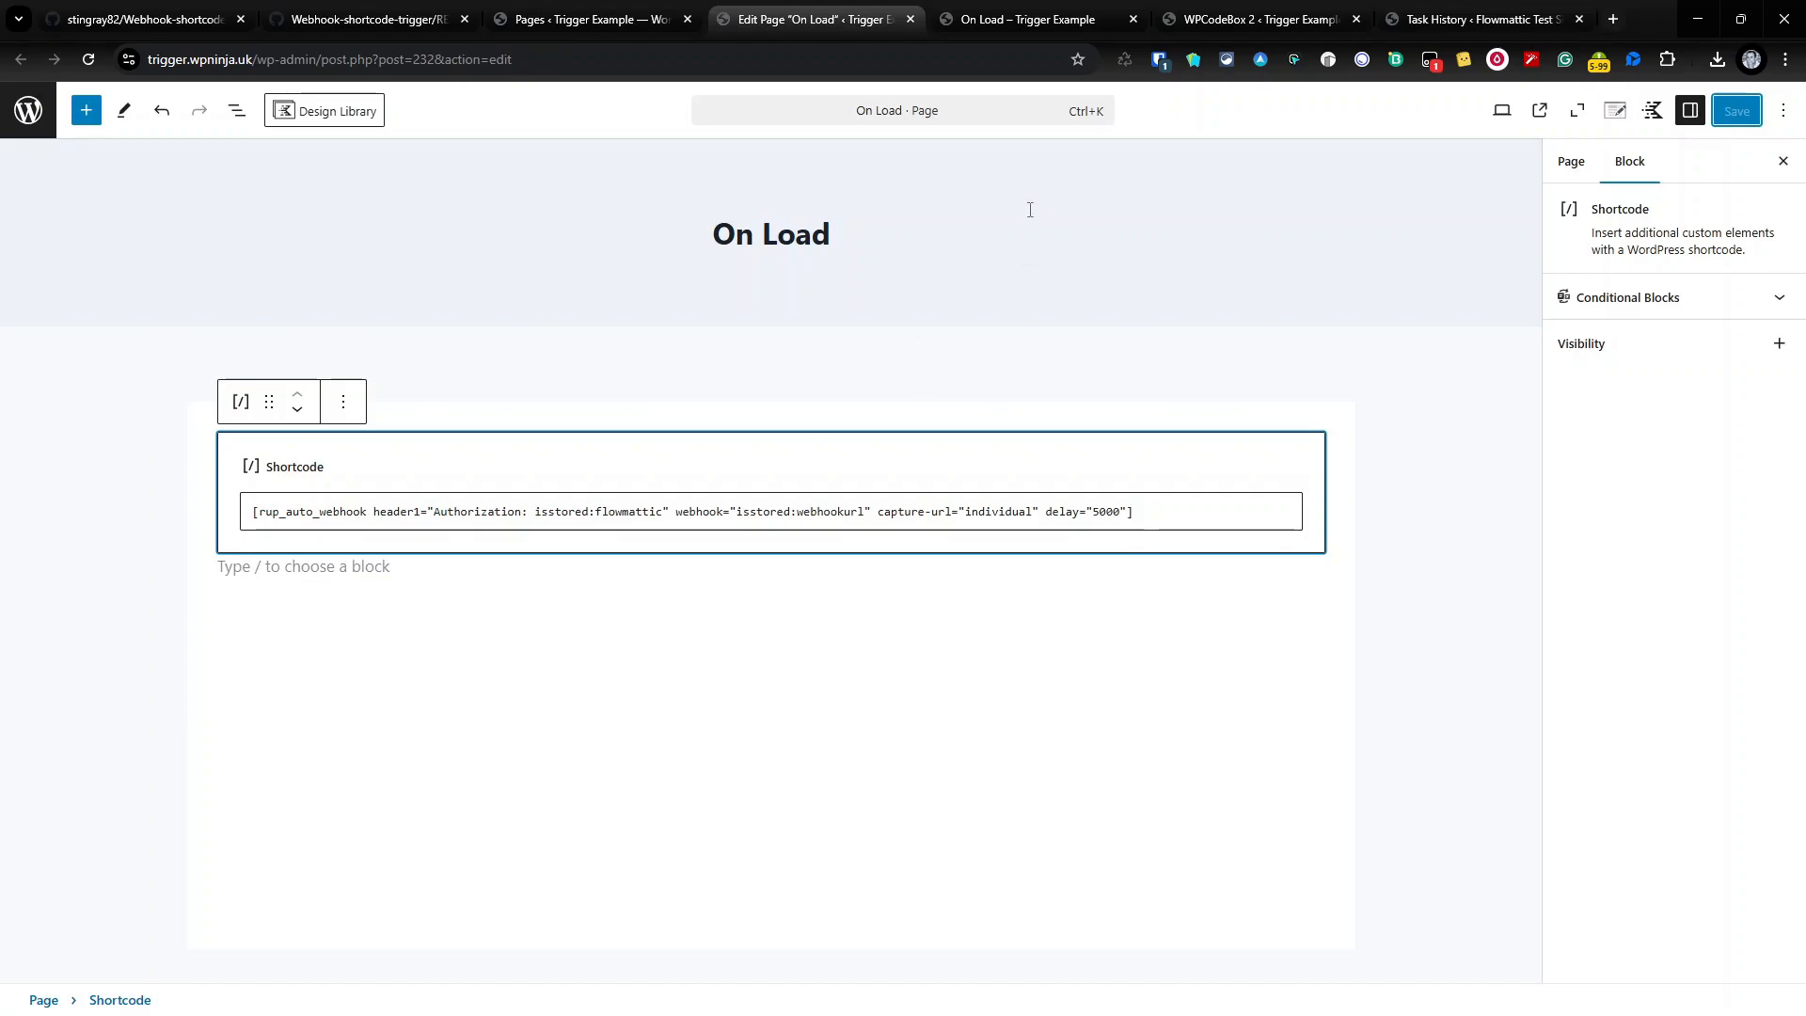
pyautogui.hotkey('ctrl', 'Tab')
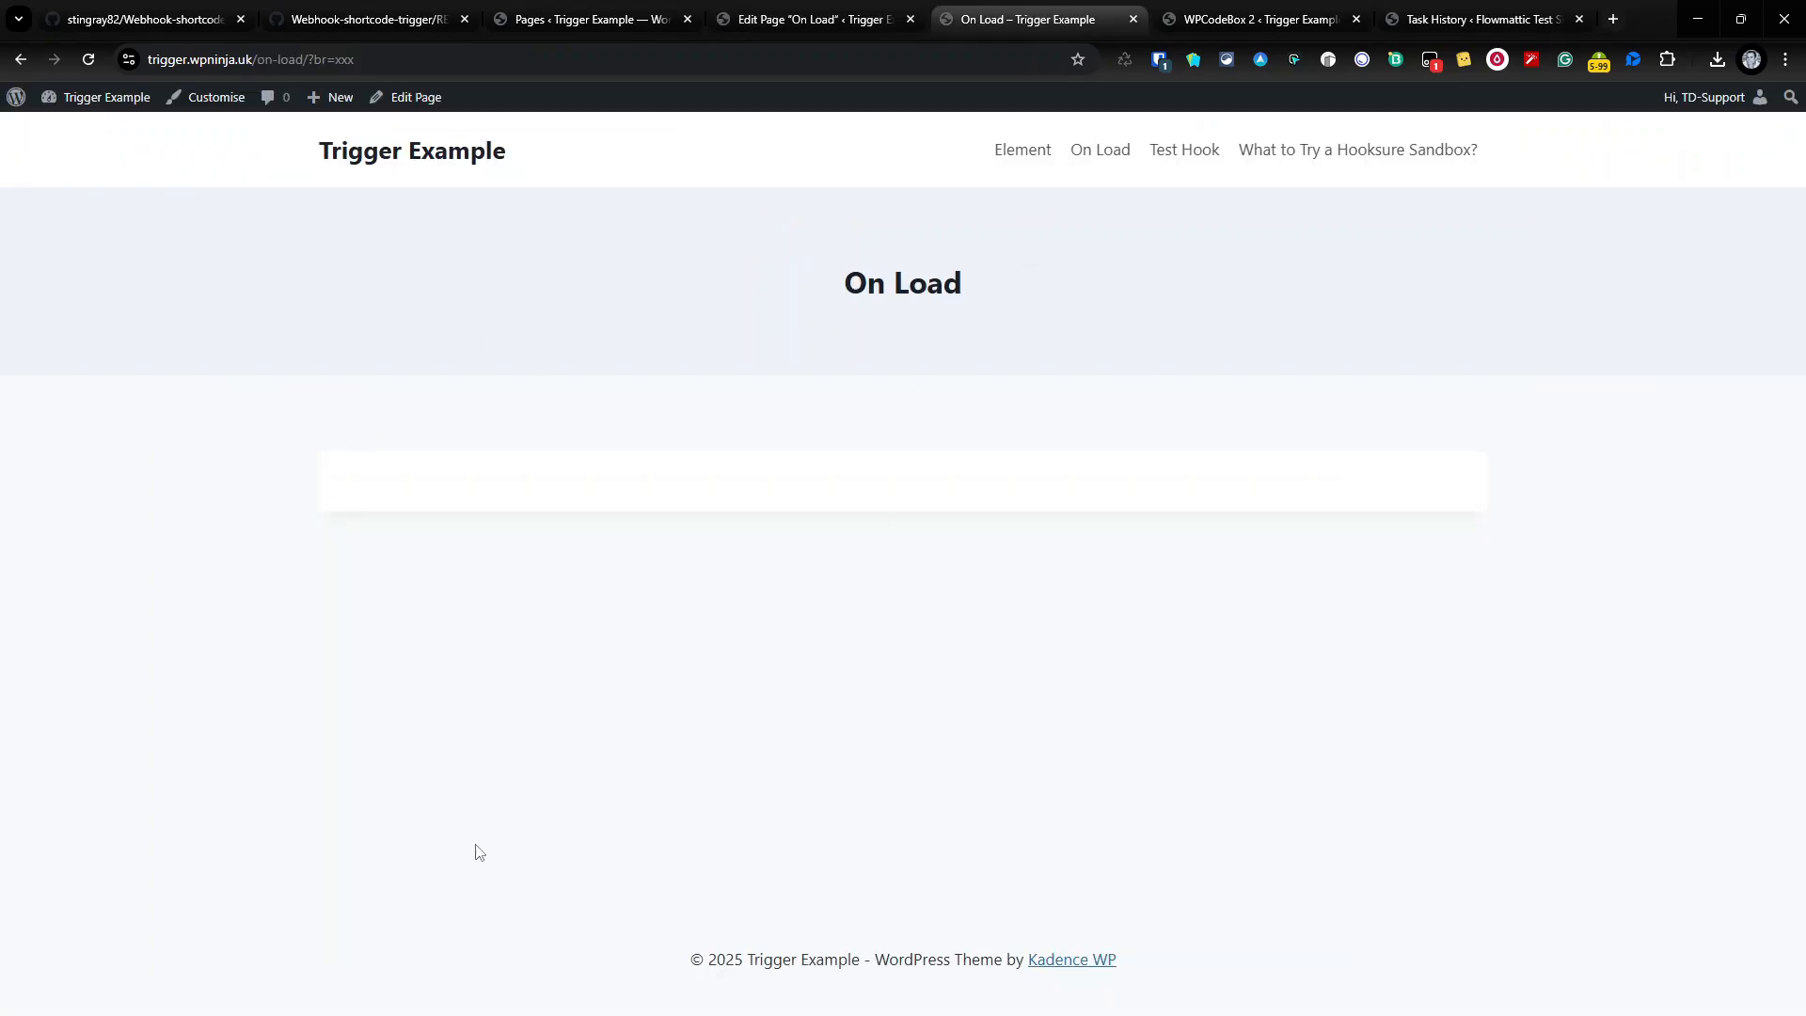
pyautogui.click(1134, 19)
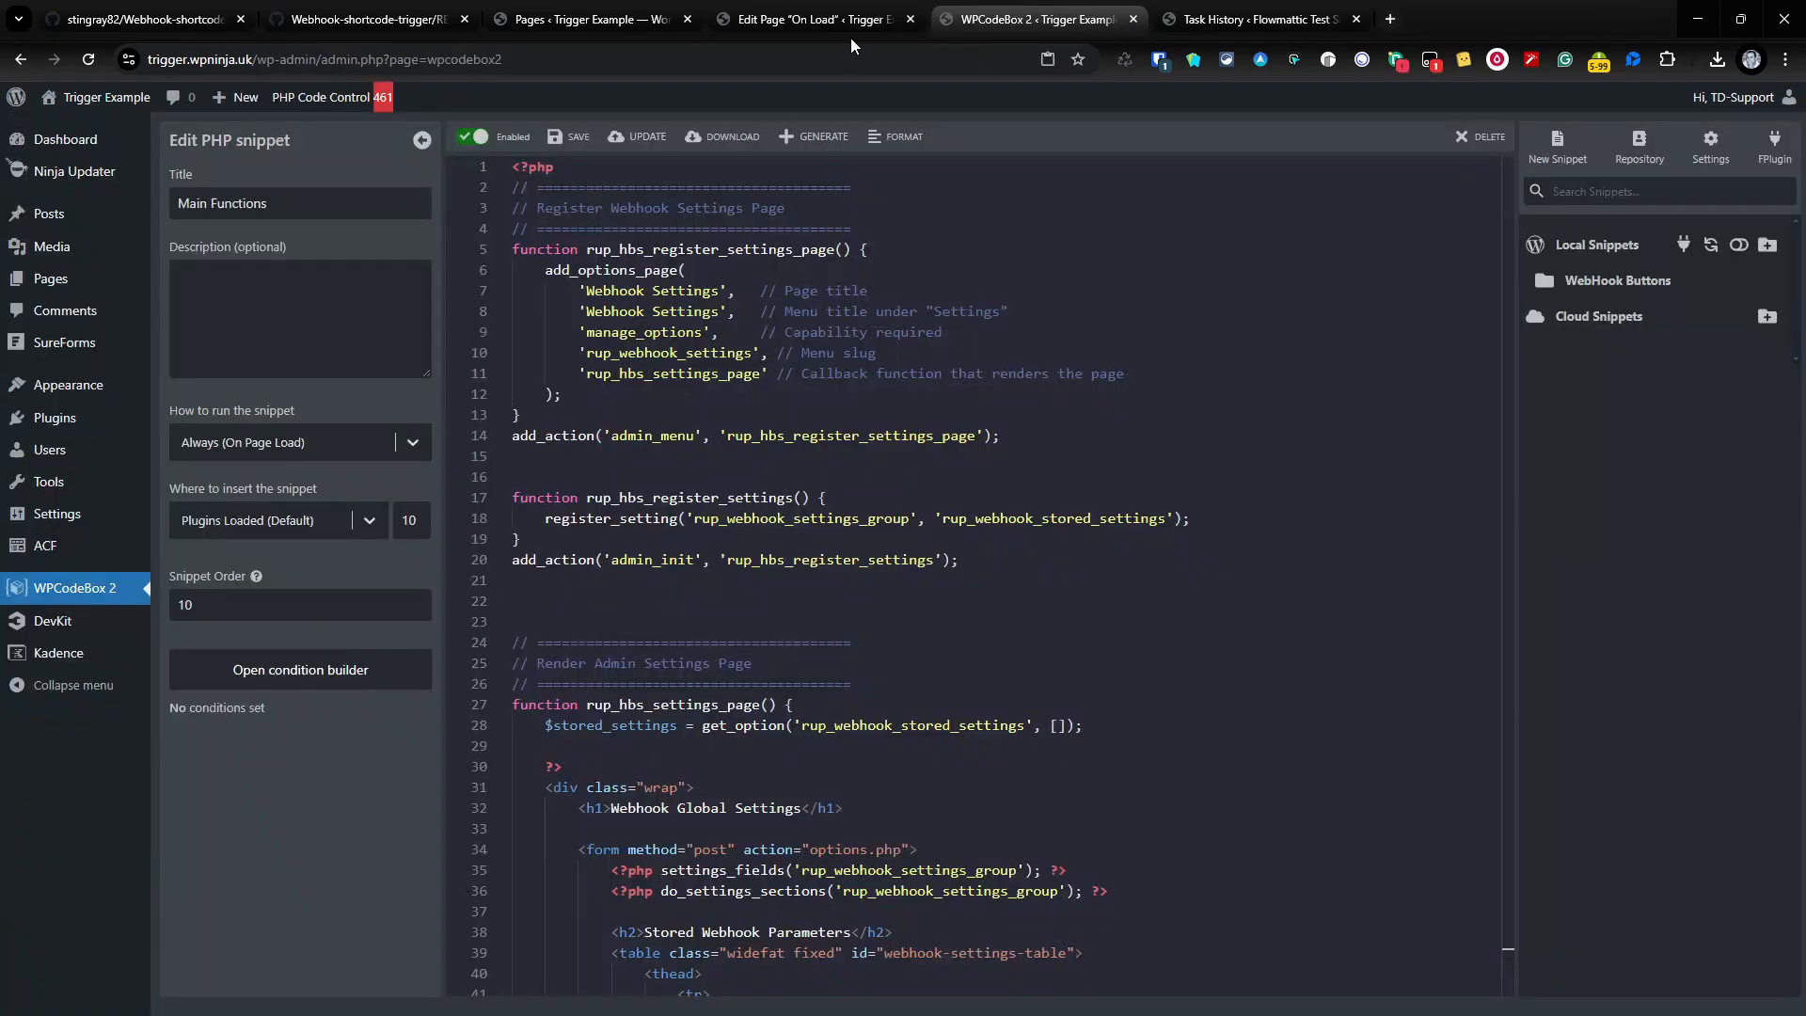
pyautogui.click(894, 26)
pyautogui.click(910, 18)
pyautogui.click(600, 27)
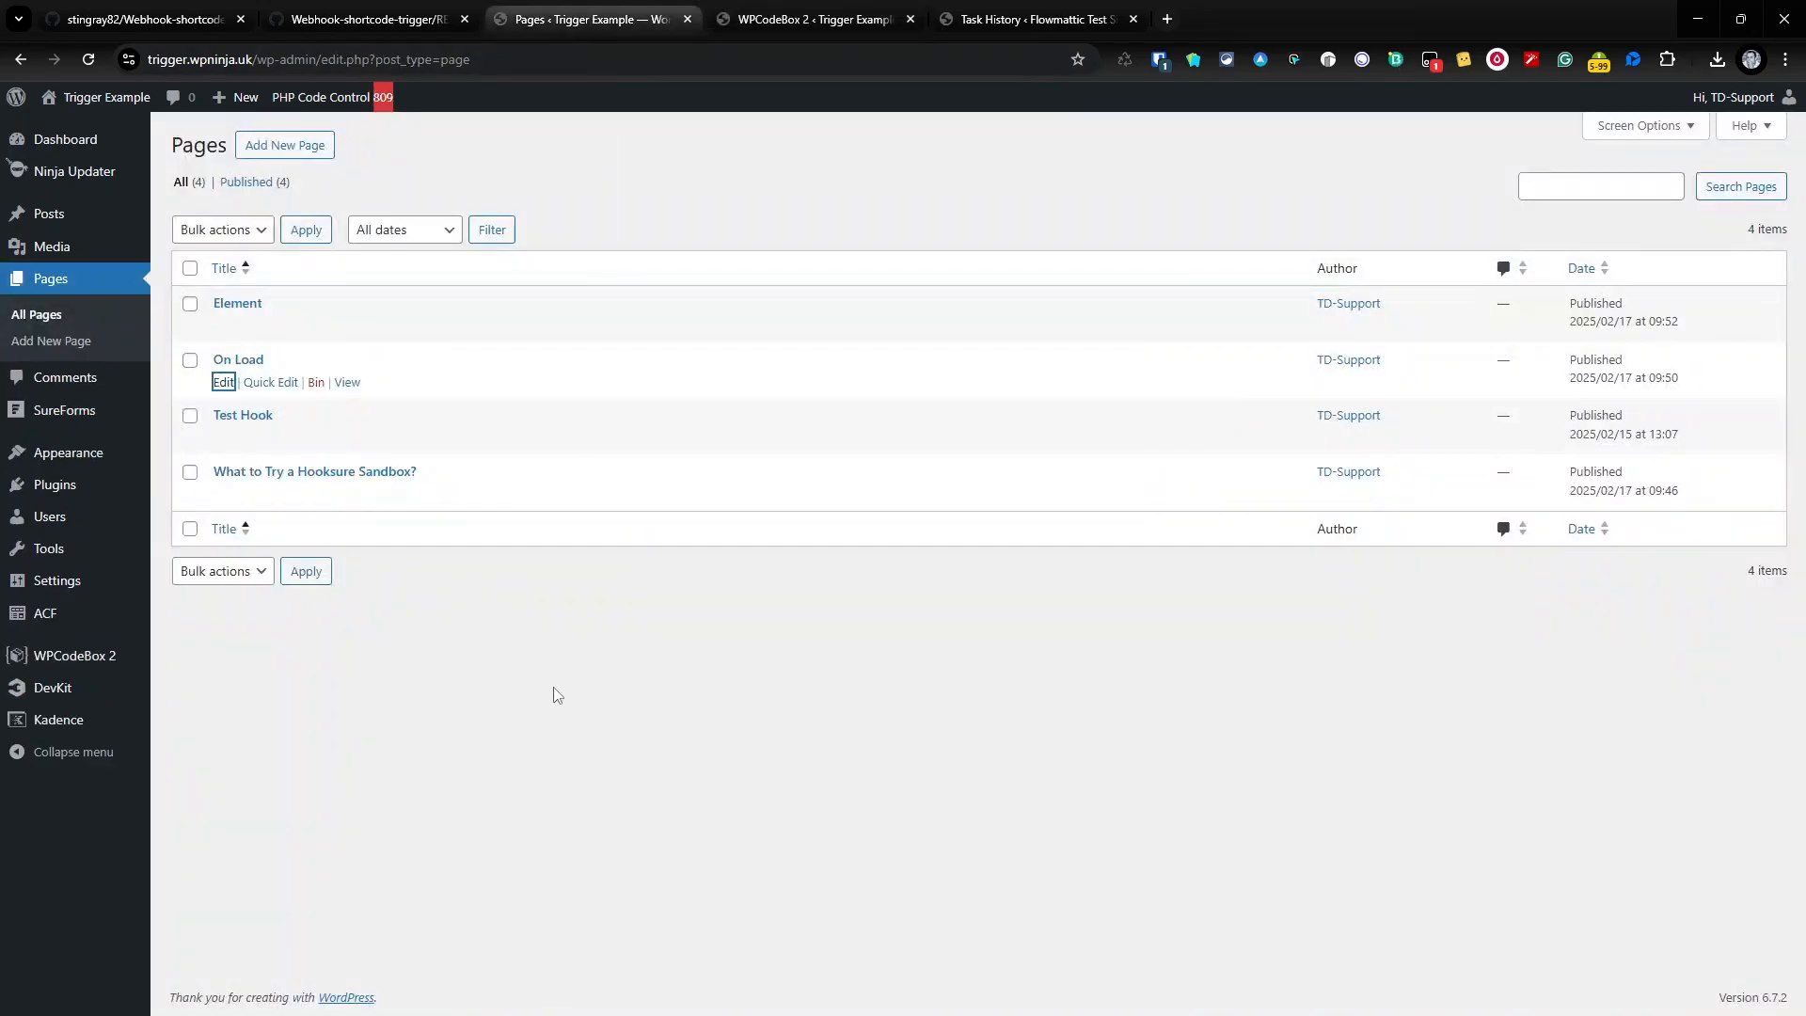
# Open the Test Hook page for editing and its live view in separate browser tabs, and return to the editor
pyautogui.moveTo(132, 542)
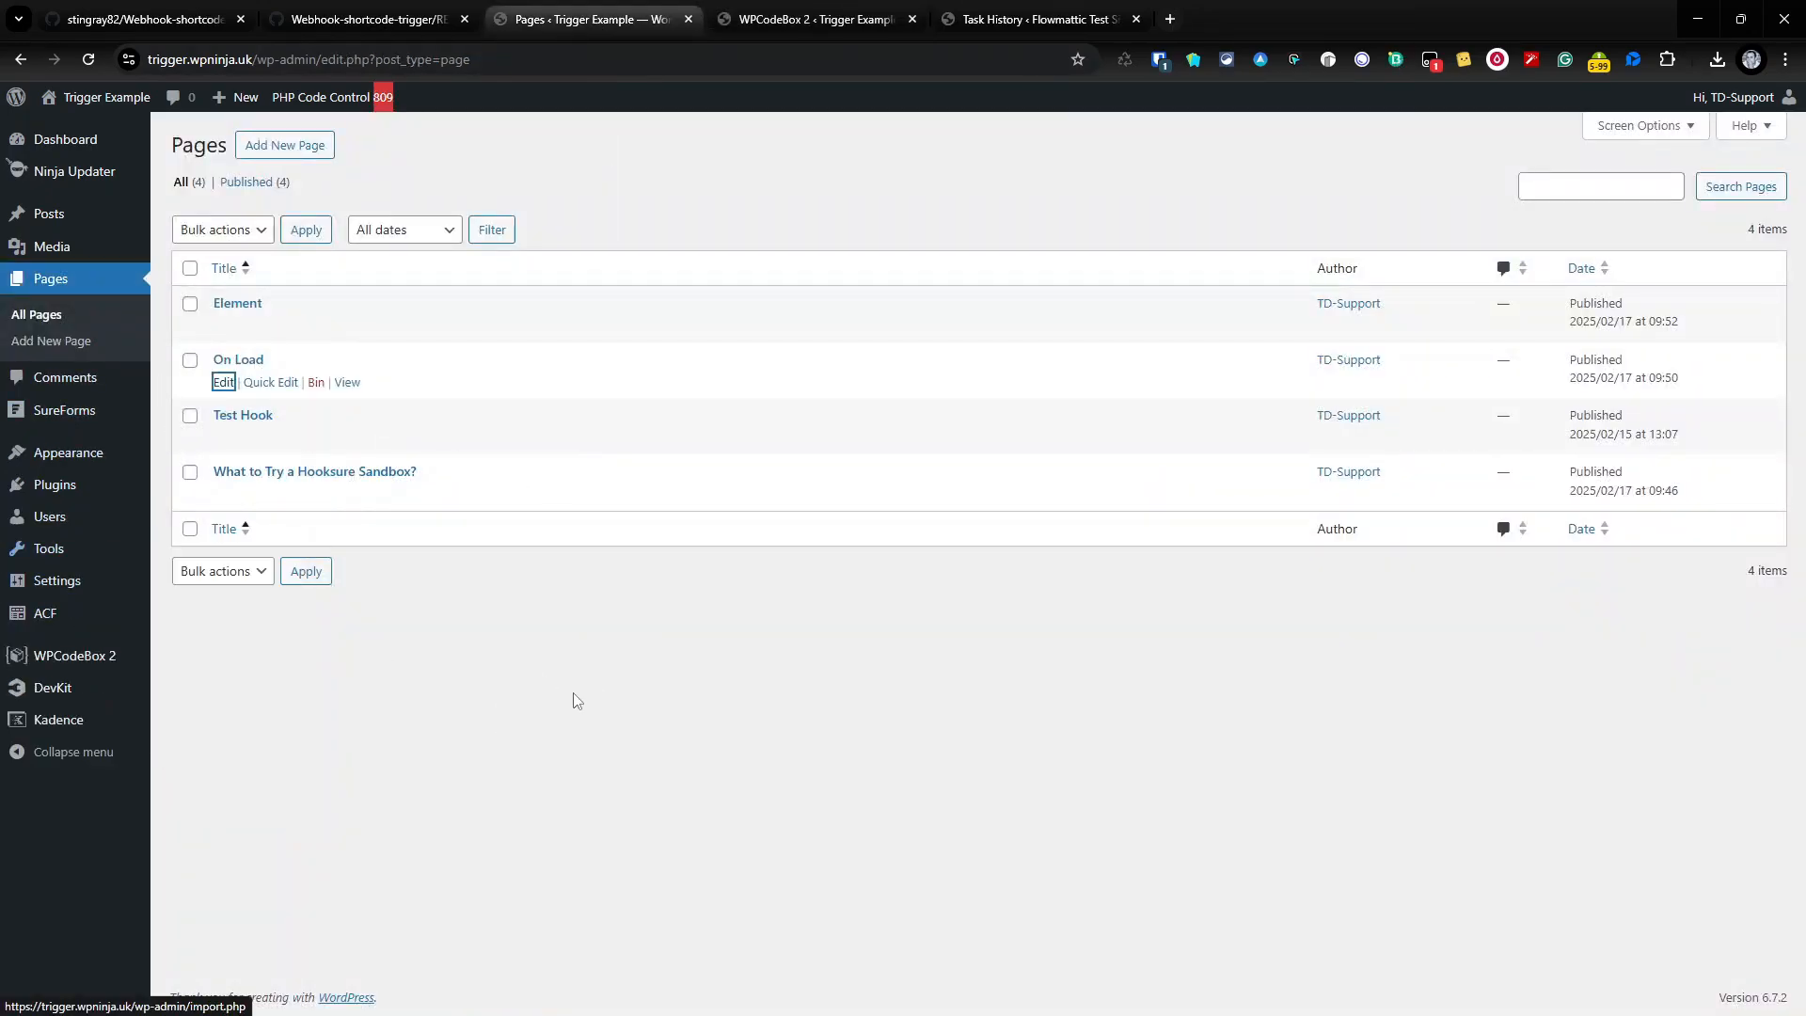
pyautogui.rightClick(224, 443)
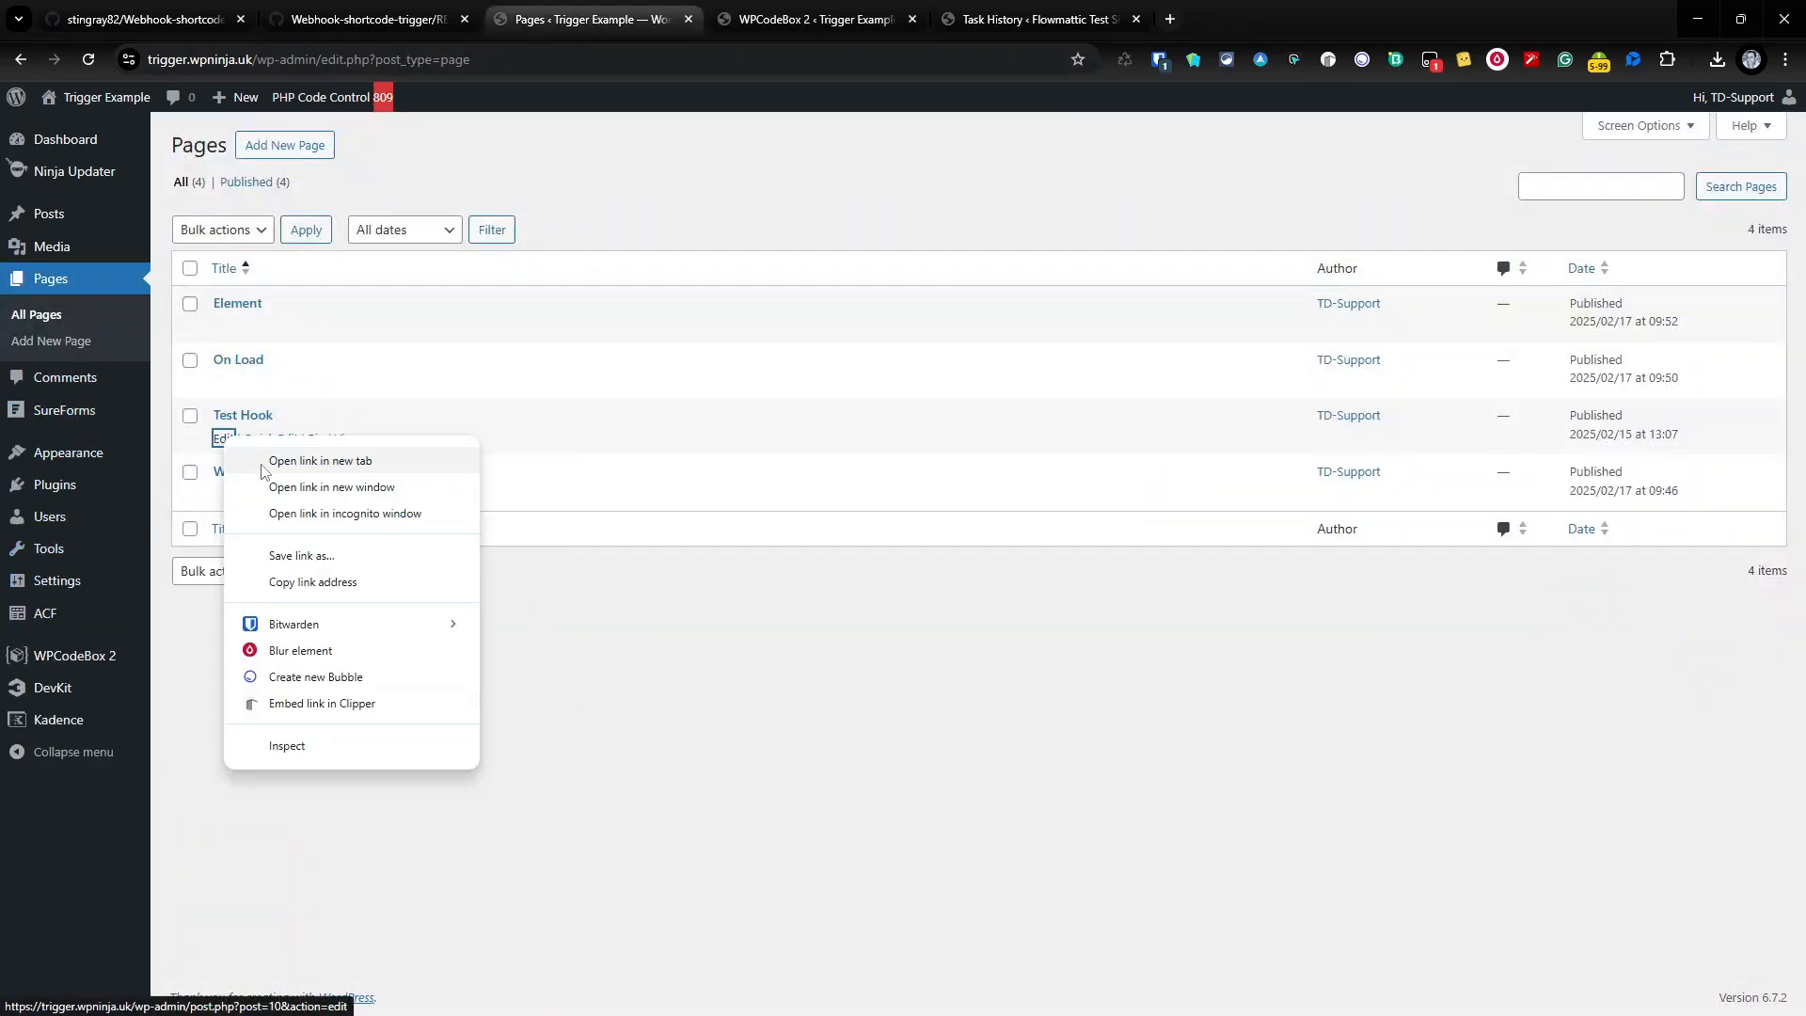
pyautogui.click(254, 481)
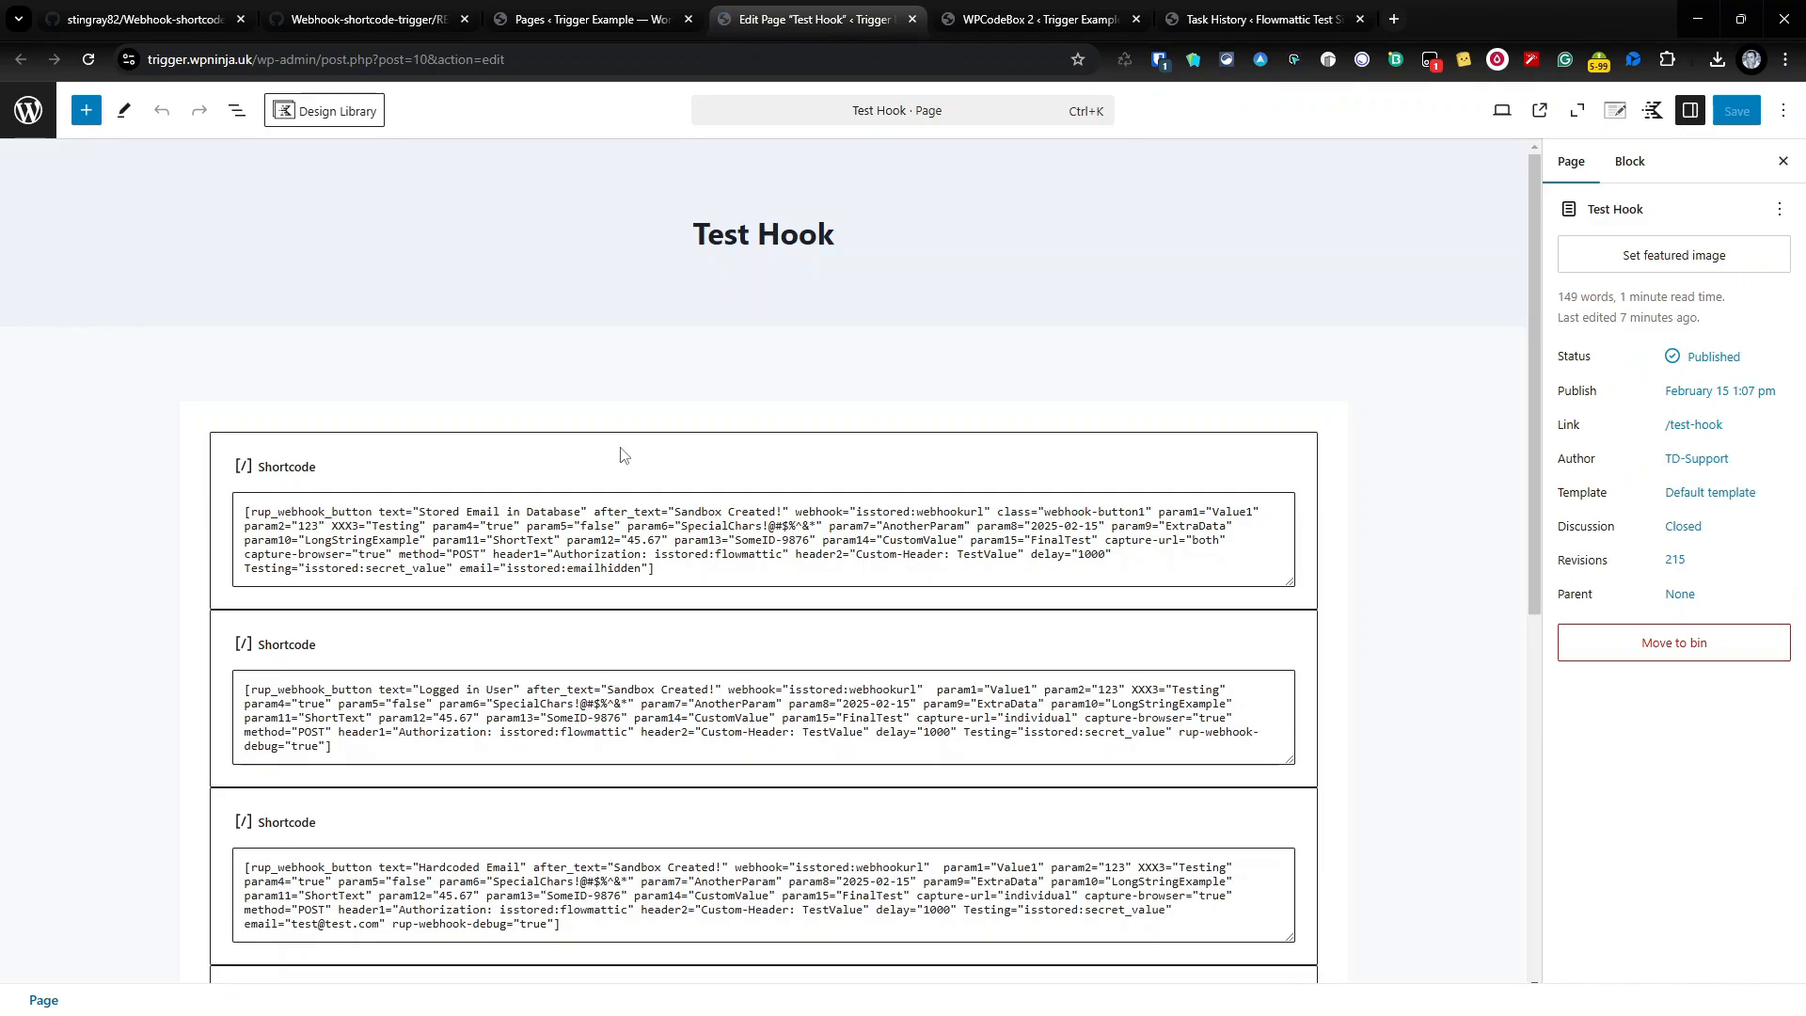
pyautogui.scroll(-3, 620, 455)
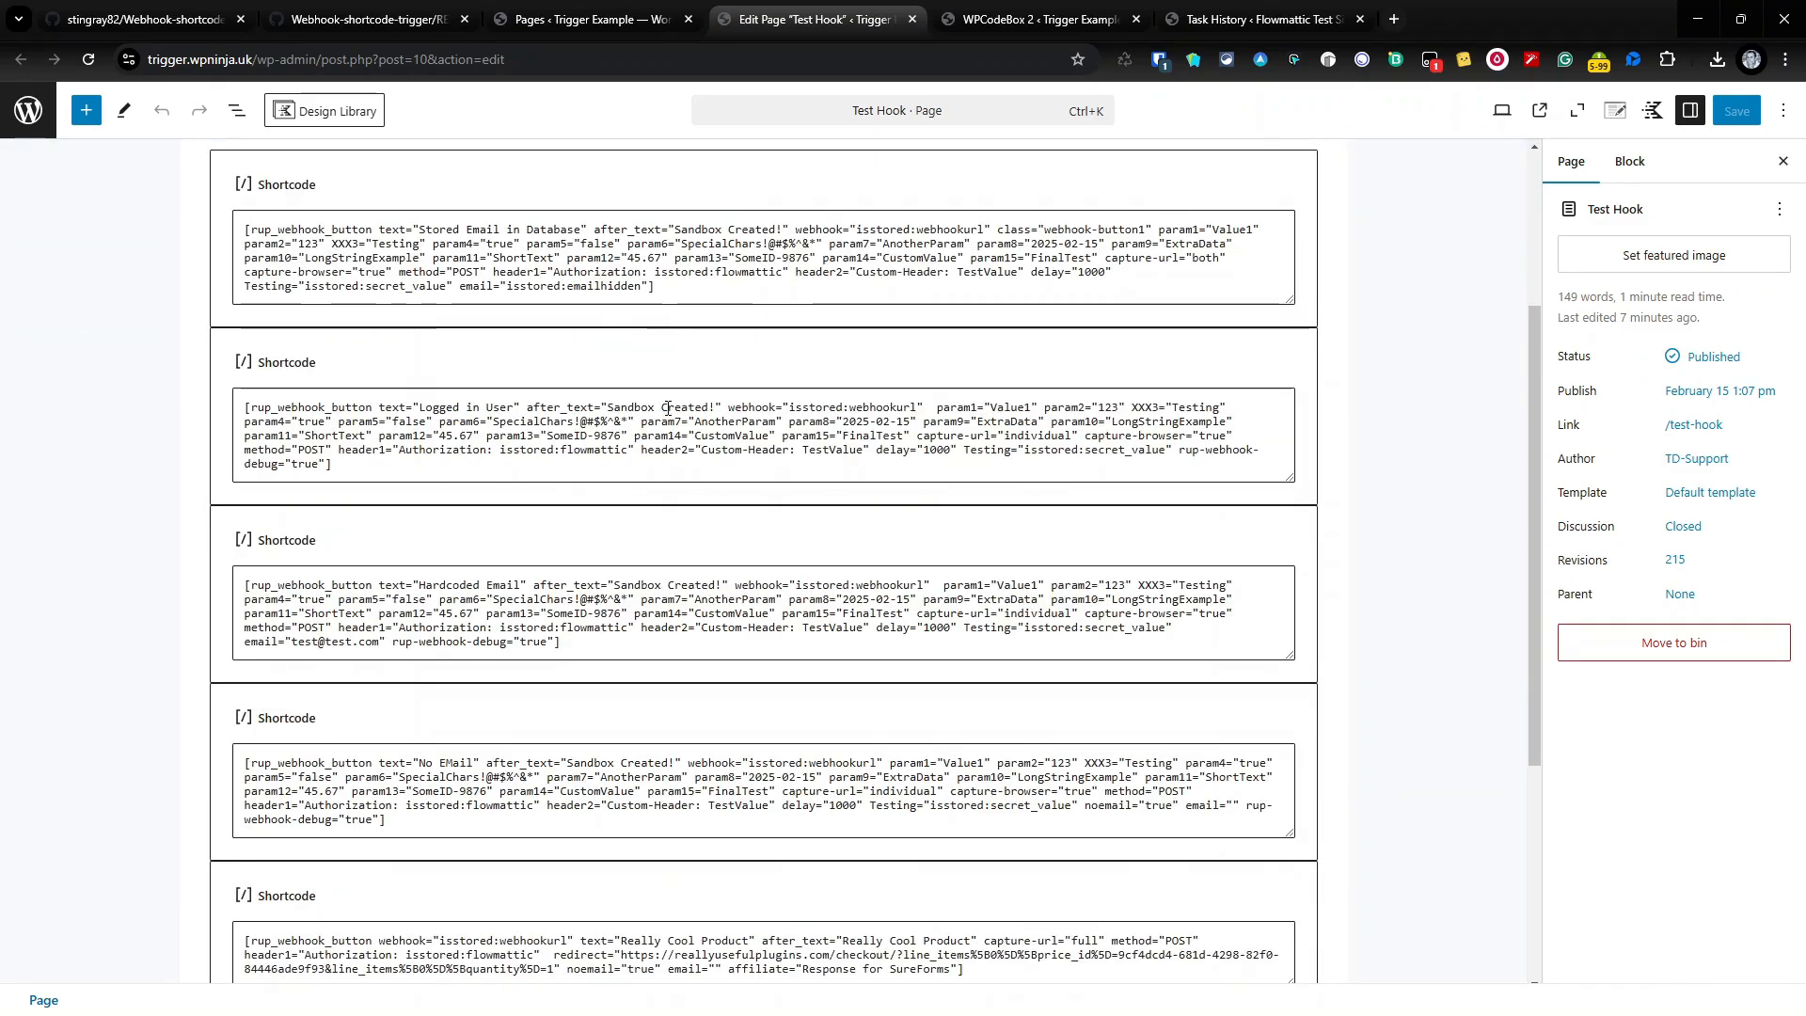
pyautogui.scroll(2, 659, 469)
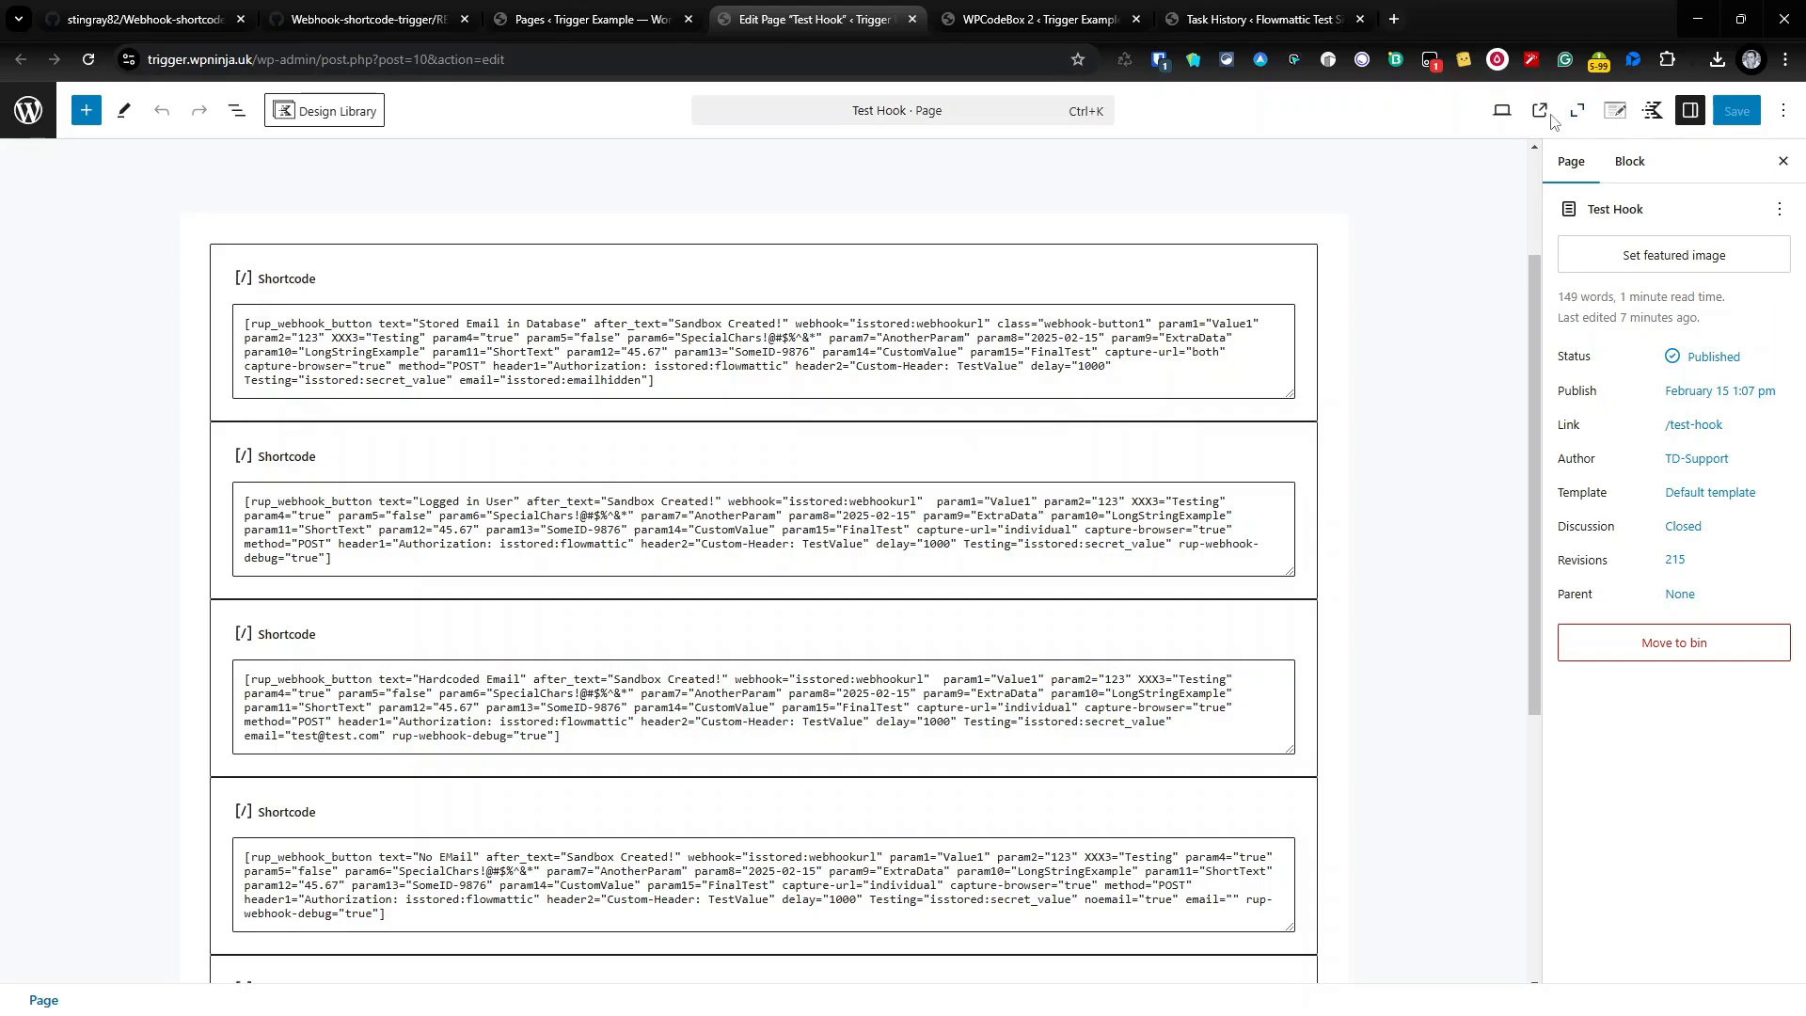
pyautogui.click(1540, 110)
pyautogui.click(924, 13)
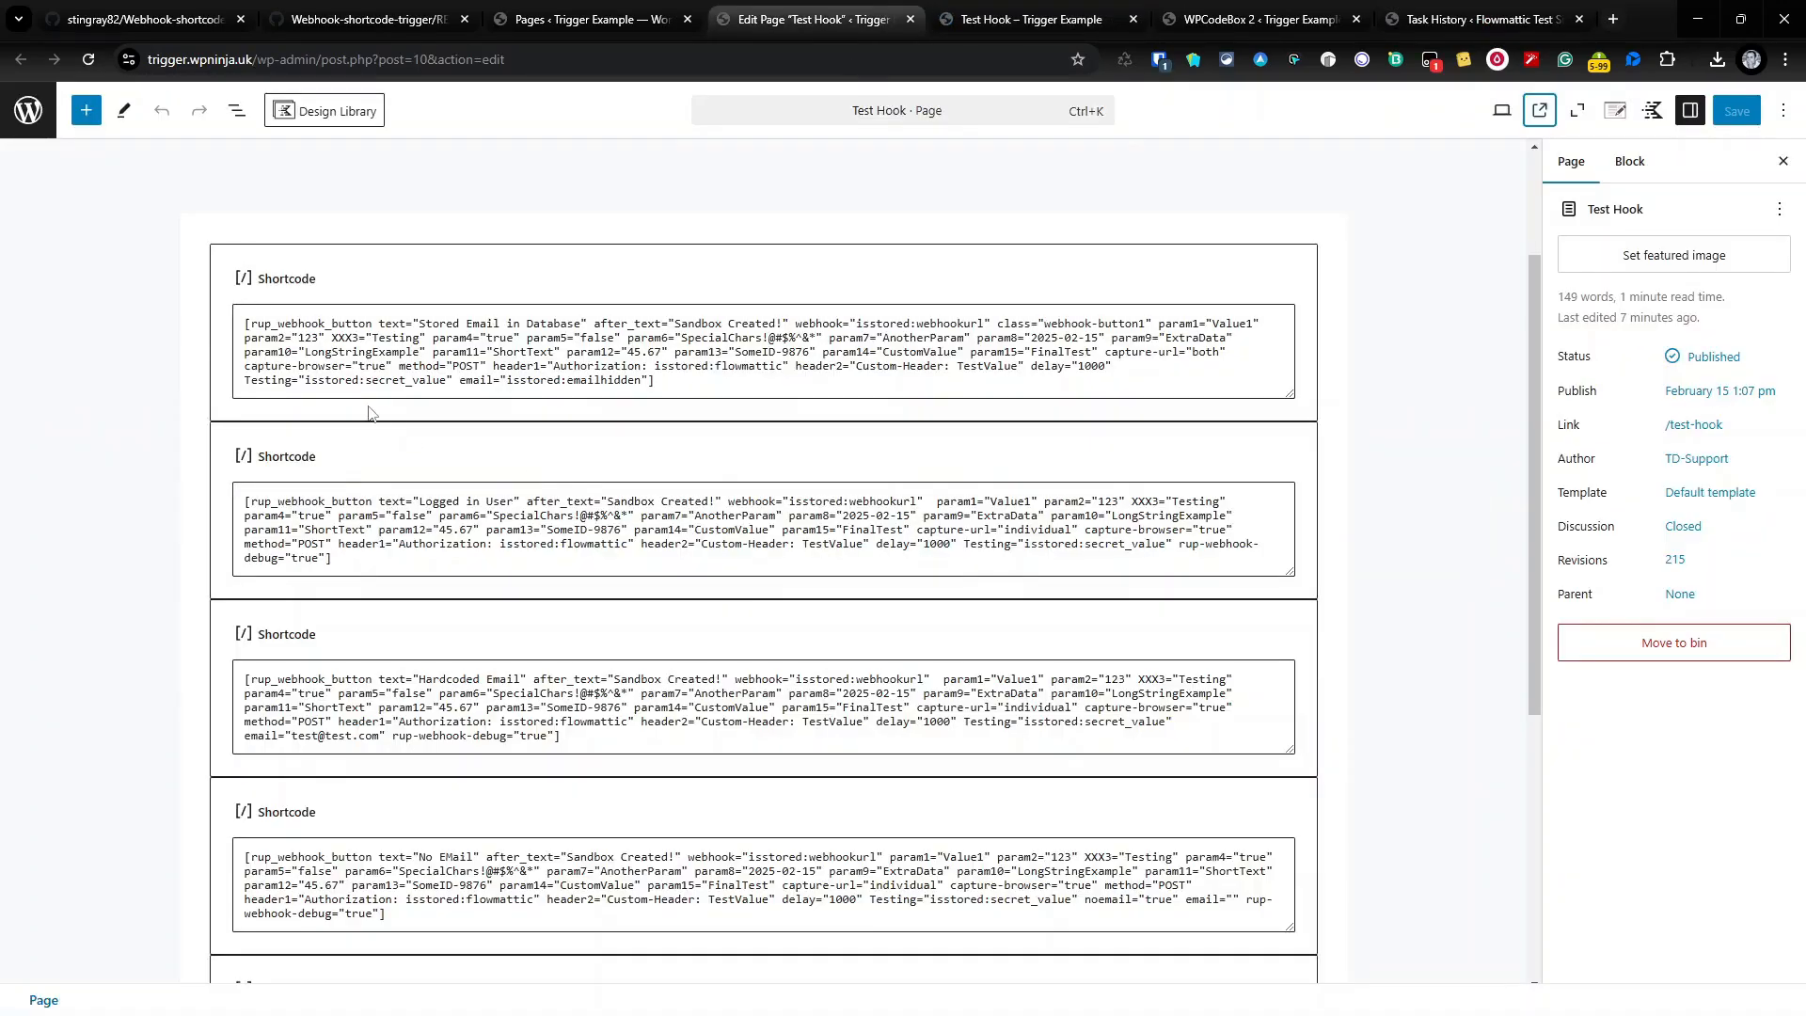
# Compare the Test Hook page's rup_webhook_button shortcodes with their live buttons, examining the stored email attribute of the "Stored Email in Database" shortcode
pyautogui.click(473, 352)
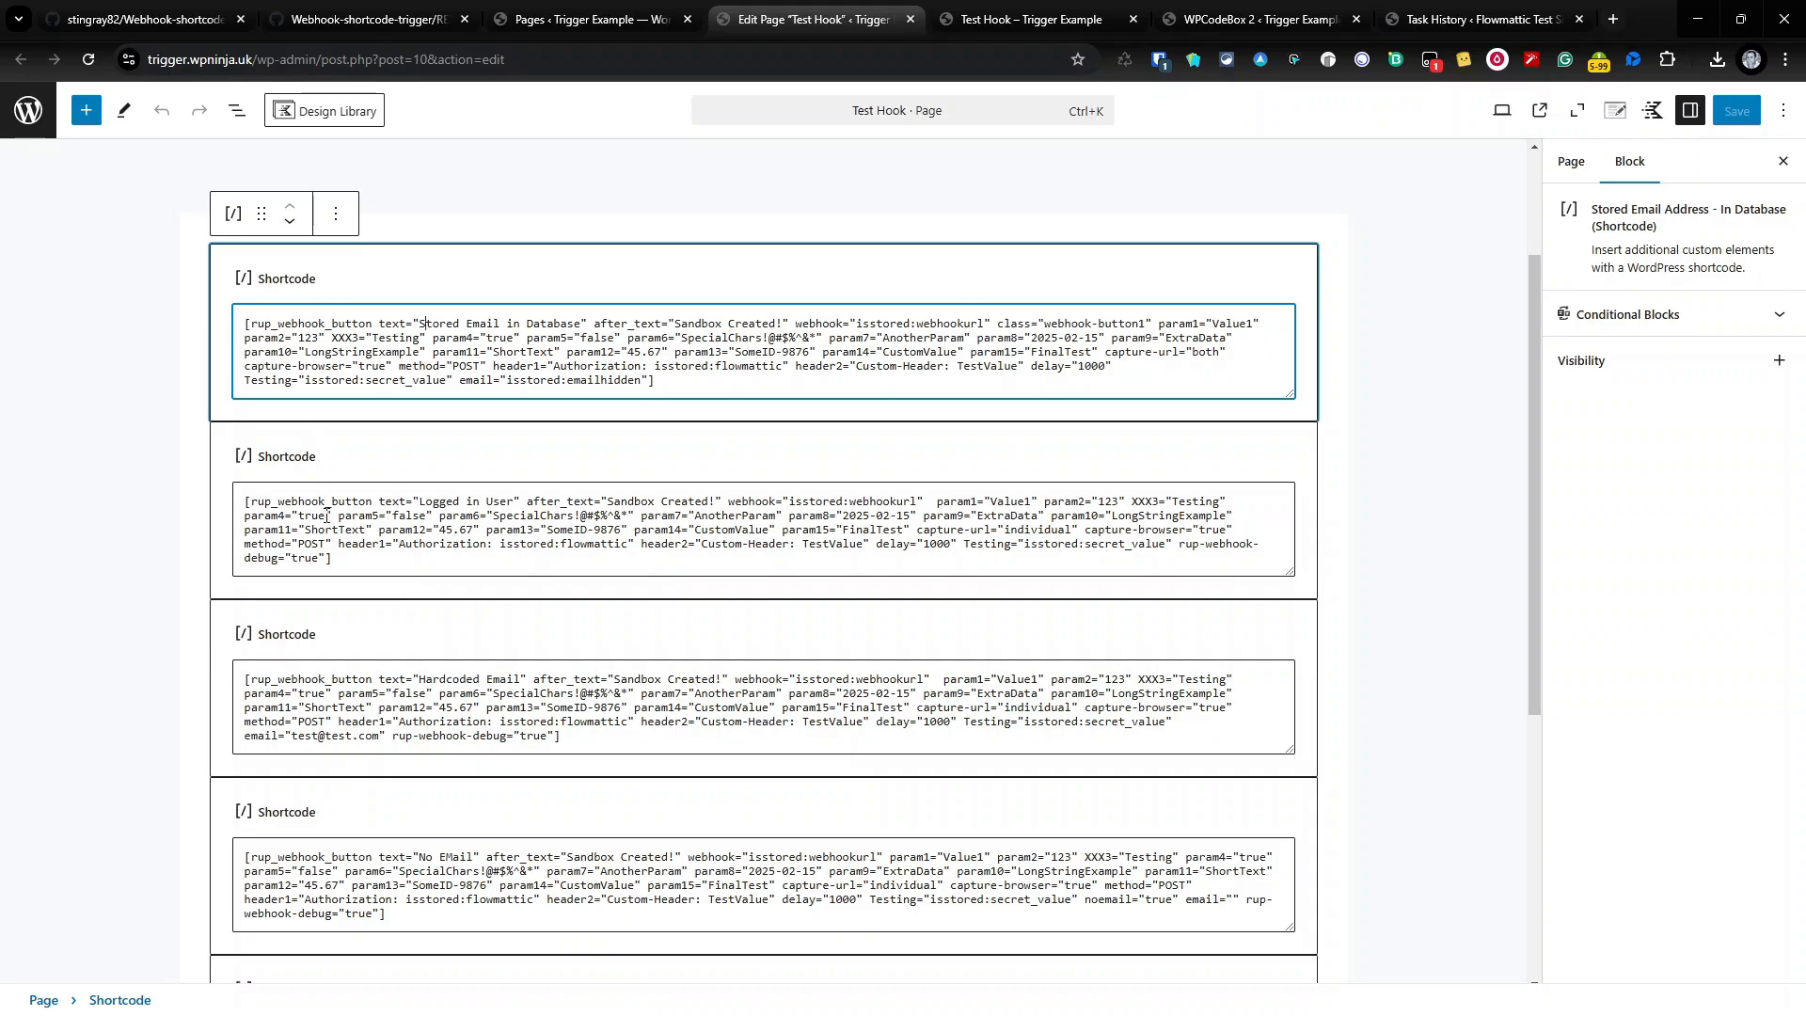
pyautogui.scroll(-2, 564, 470)
pyautogui.scroll(3, 698, 250)
pyautogui.click(1030, 19)
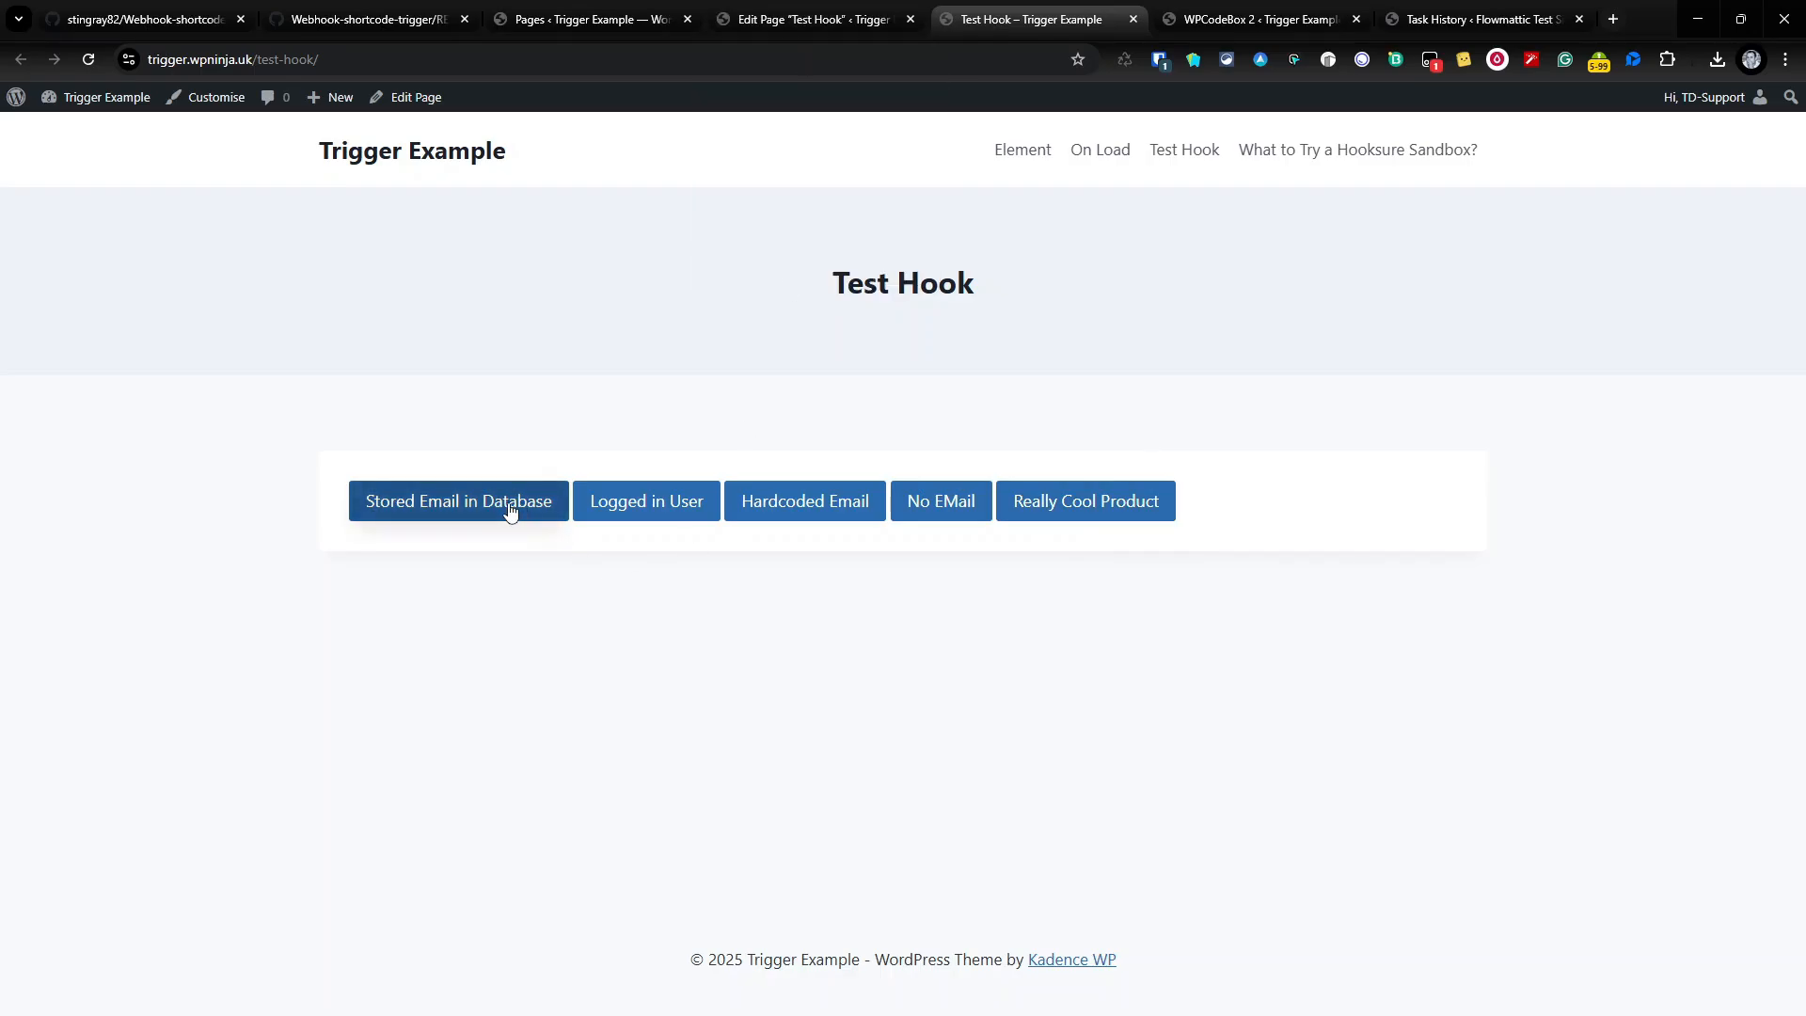
pyautogui.click(837, 17)
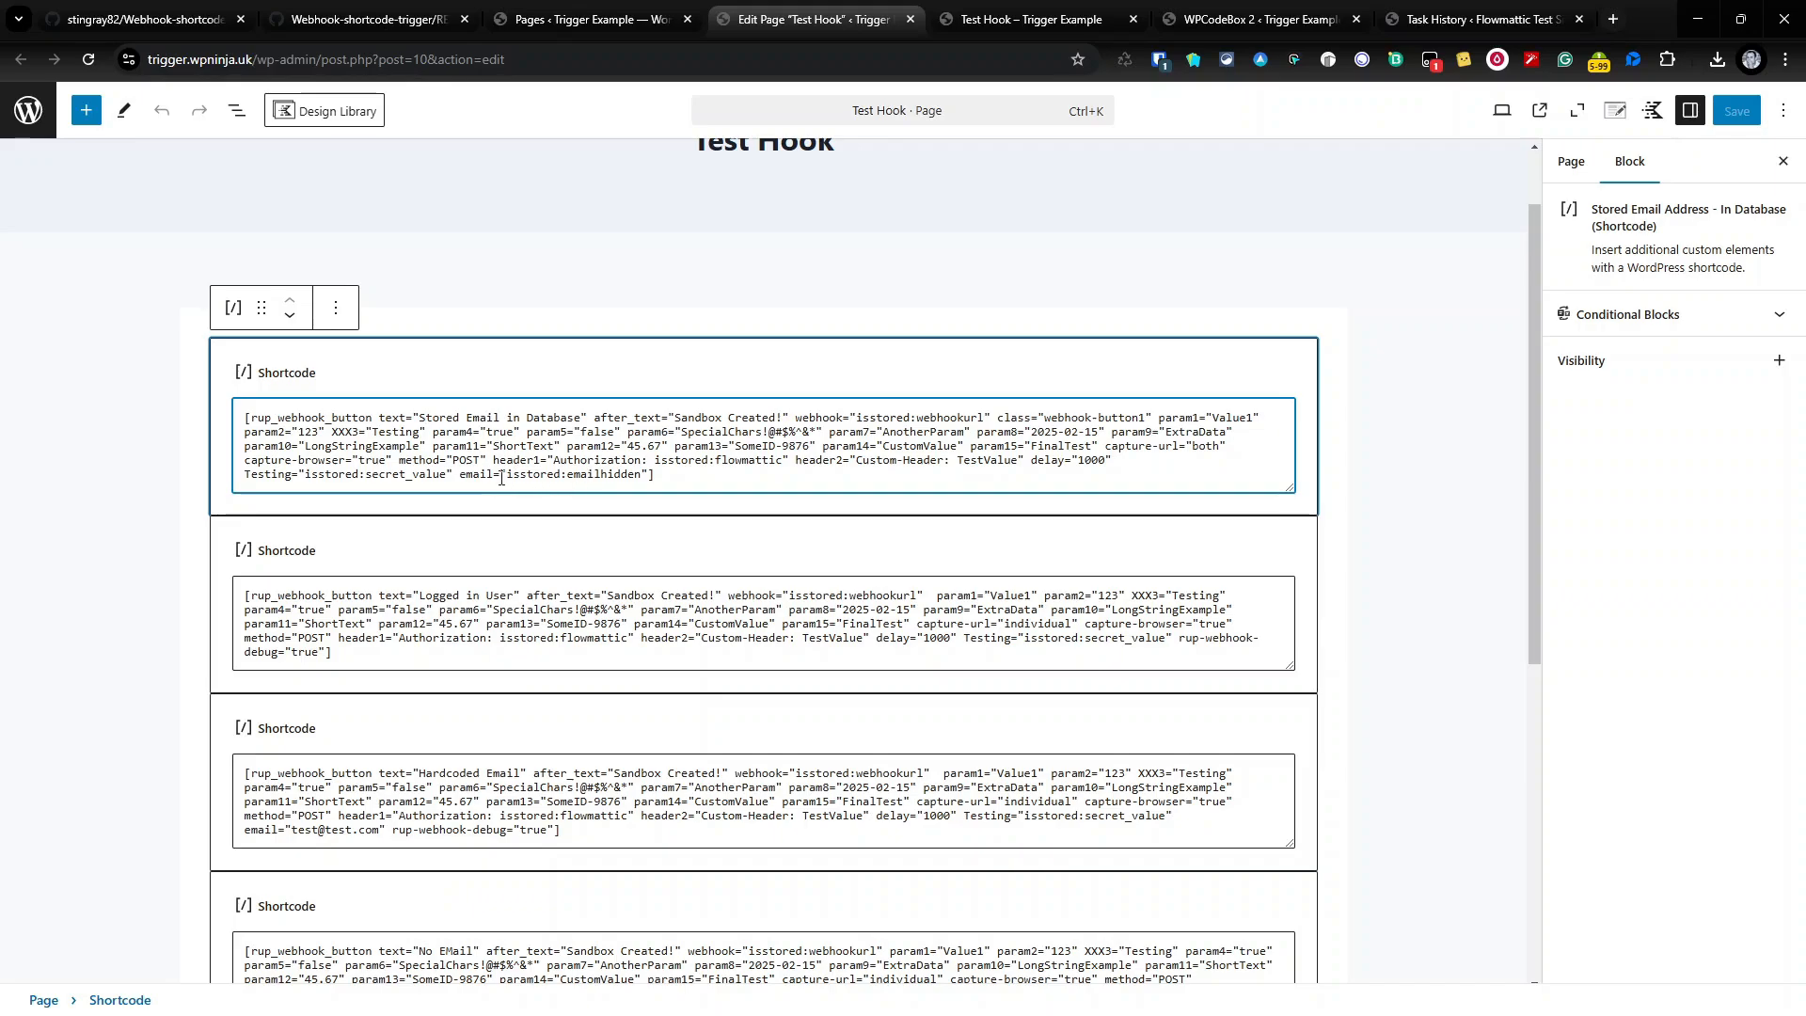
pyautogui.moveTo(462, 478); pyautogui.dragTo(643, 476)
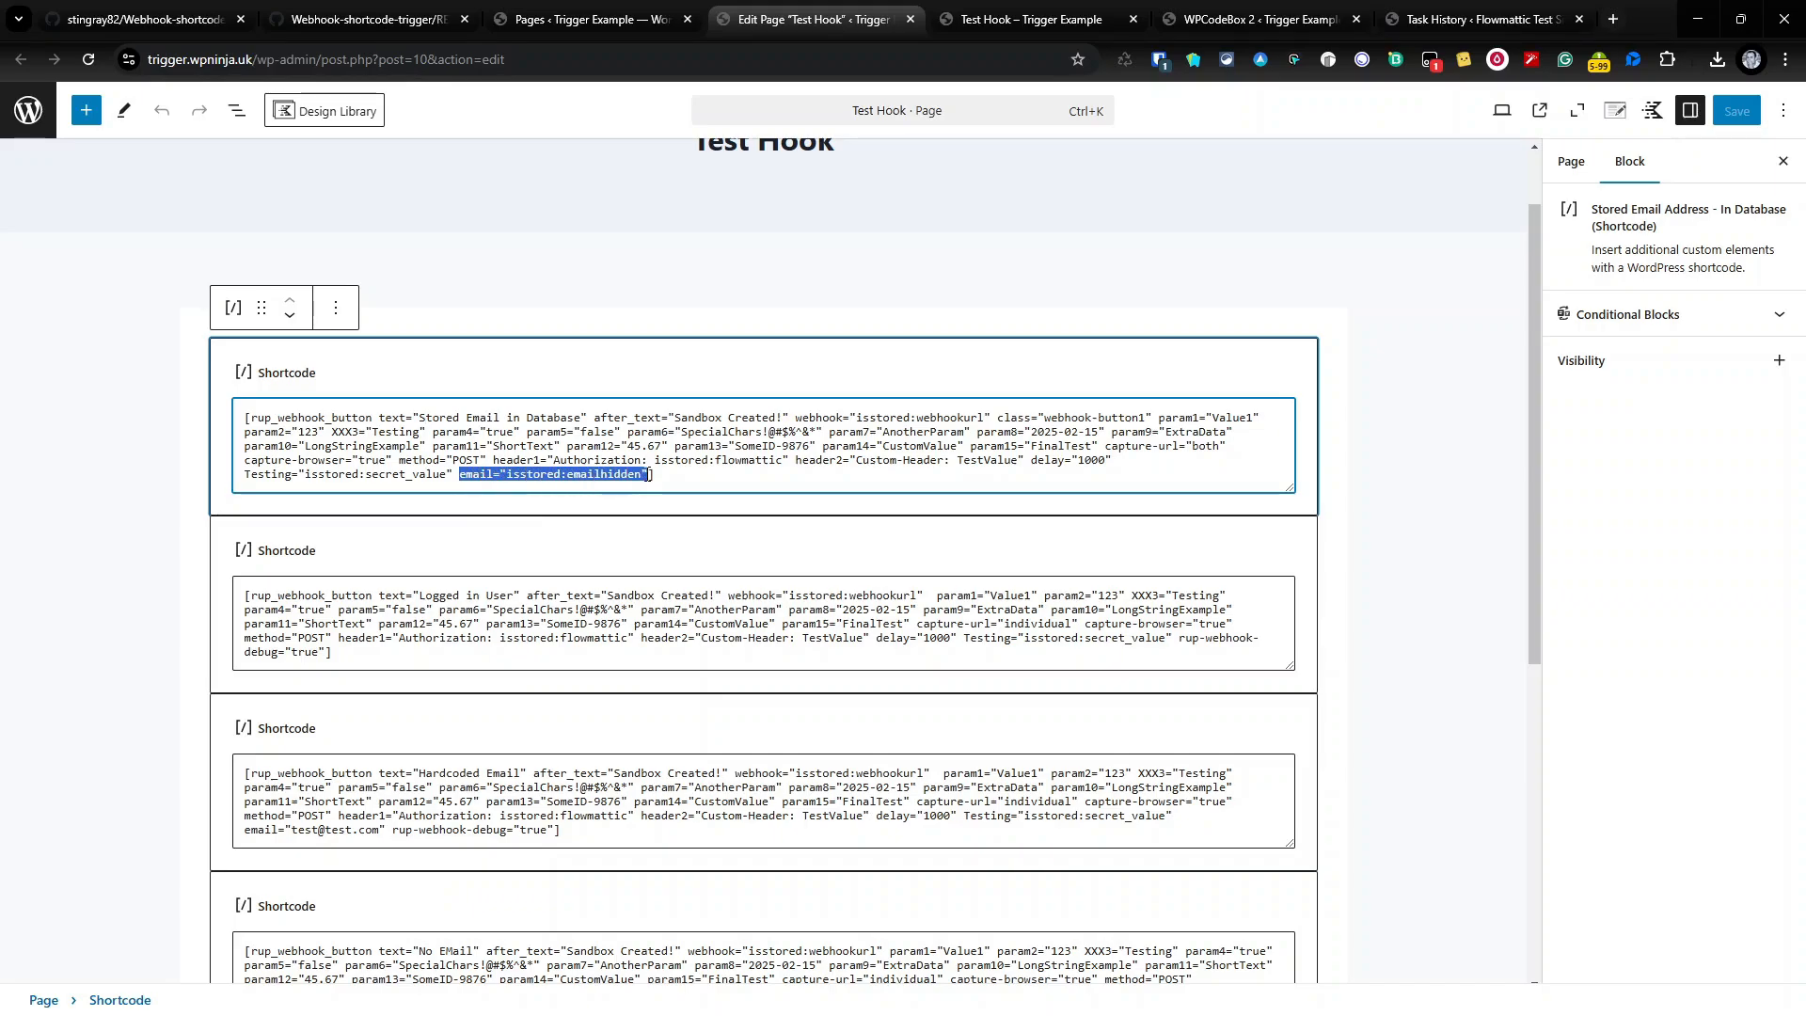
pyautogui.scroll(-1, 592, 630)
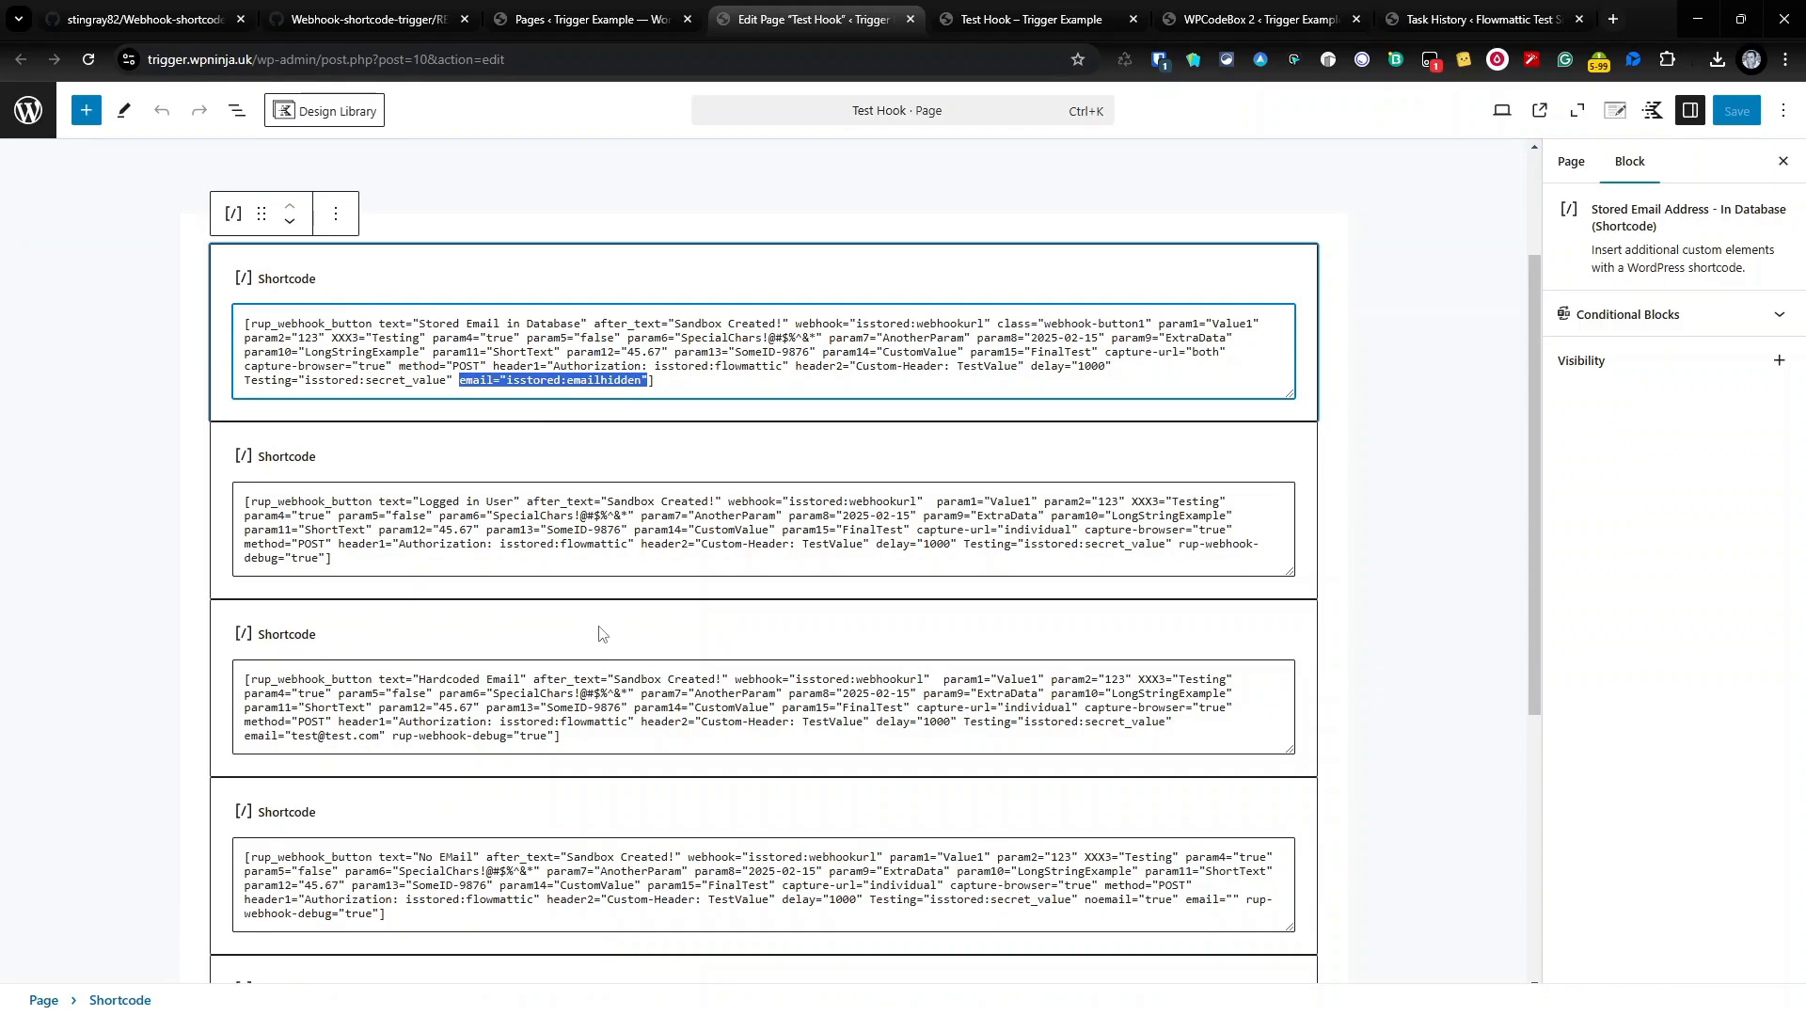
pyautogui.click(979, 14)
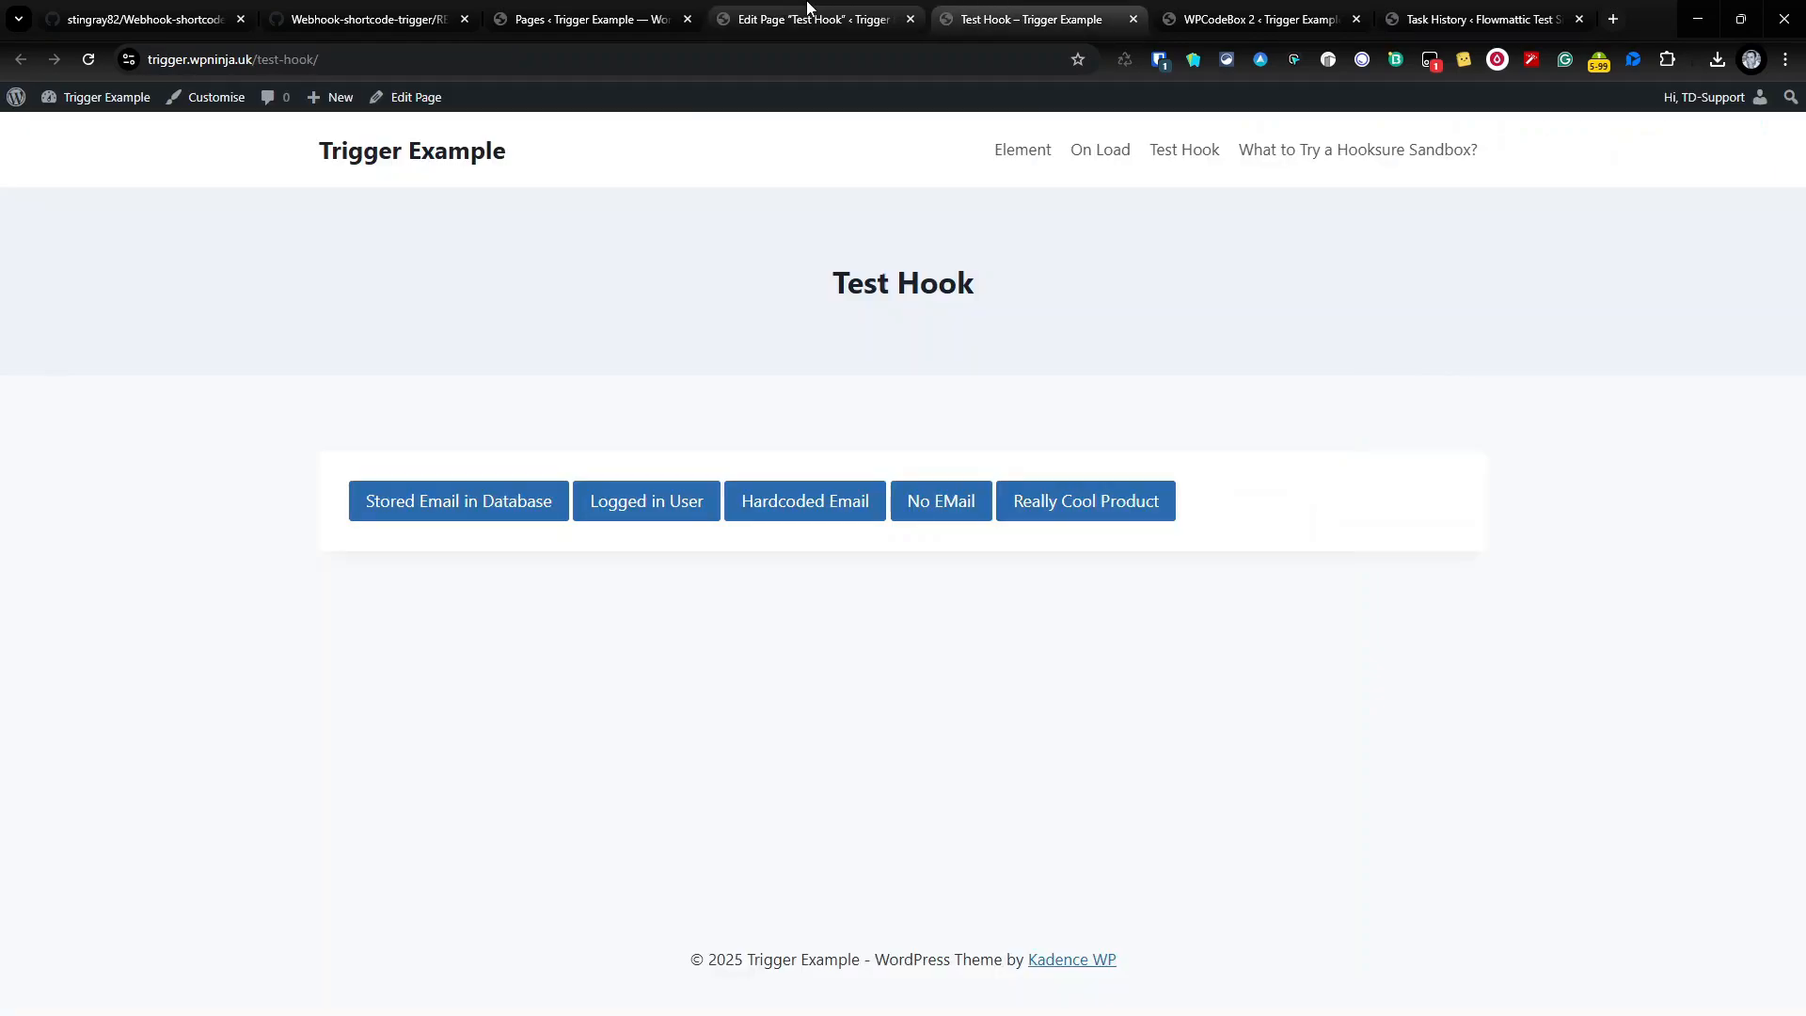
pyautogui.click(738, 17)
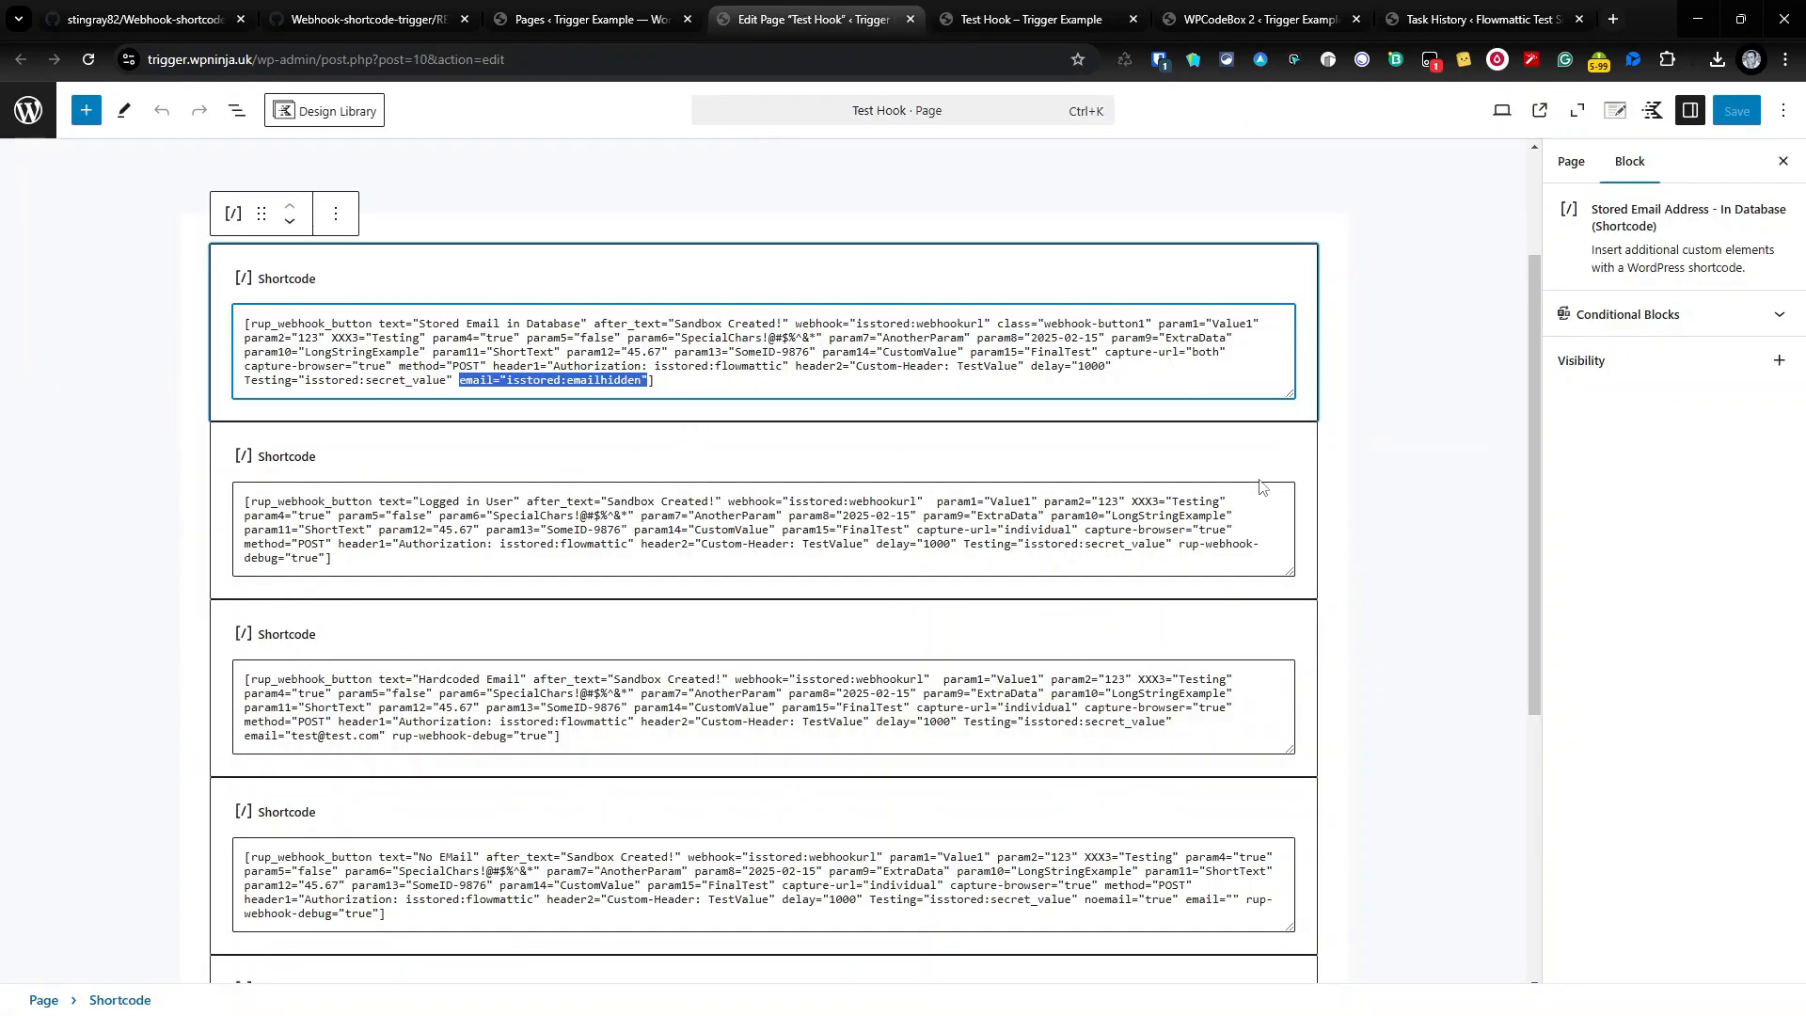
# Examine the email attribute in the Hardcoded Email shortcode and the noemail and email attributes in the No EMail shortcode
pyautogui.scroll(-2, 197, 602)
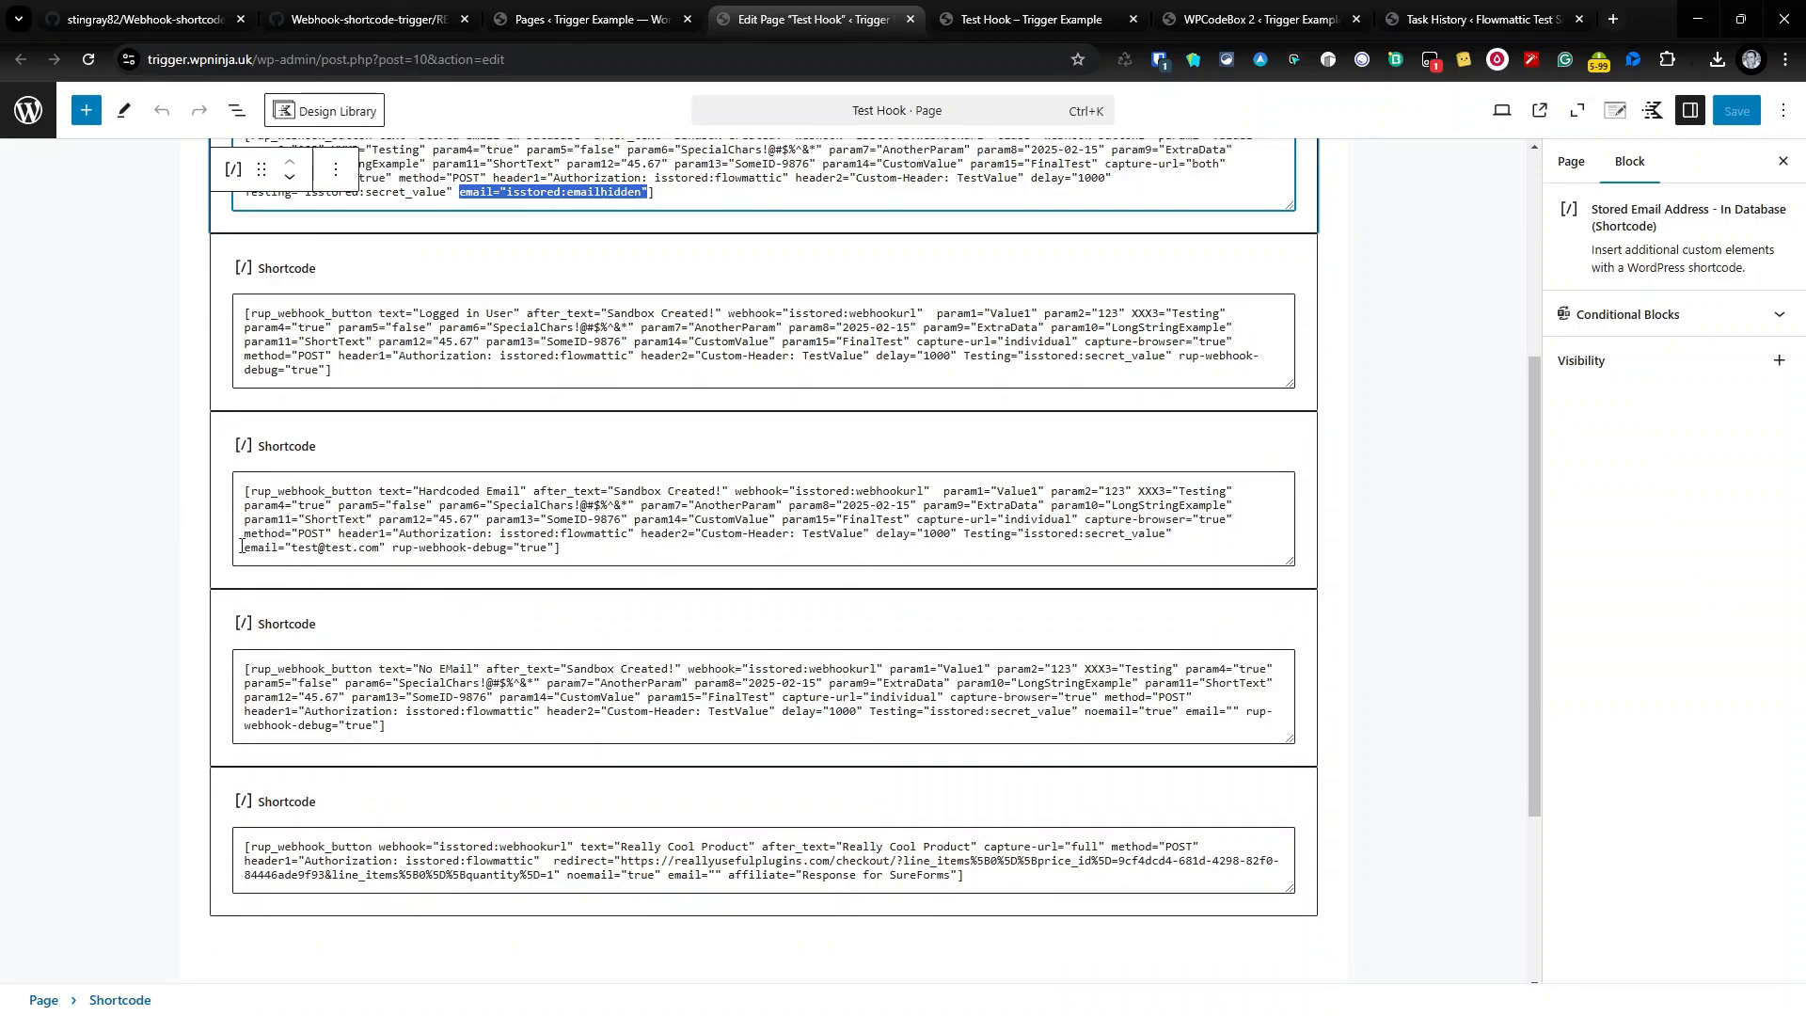
pyautogui.moveTo(241, 547); pyautogui.dragTo(382, 548)
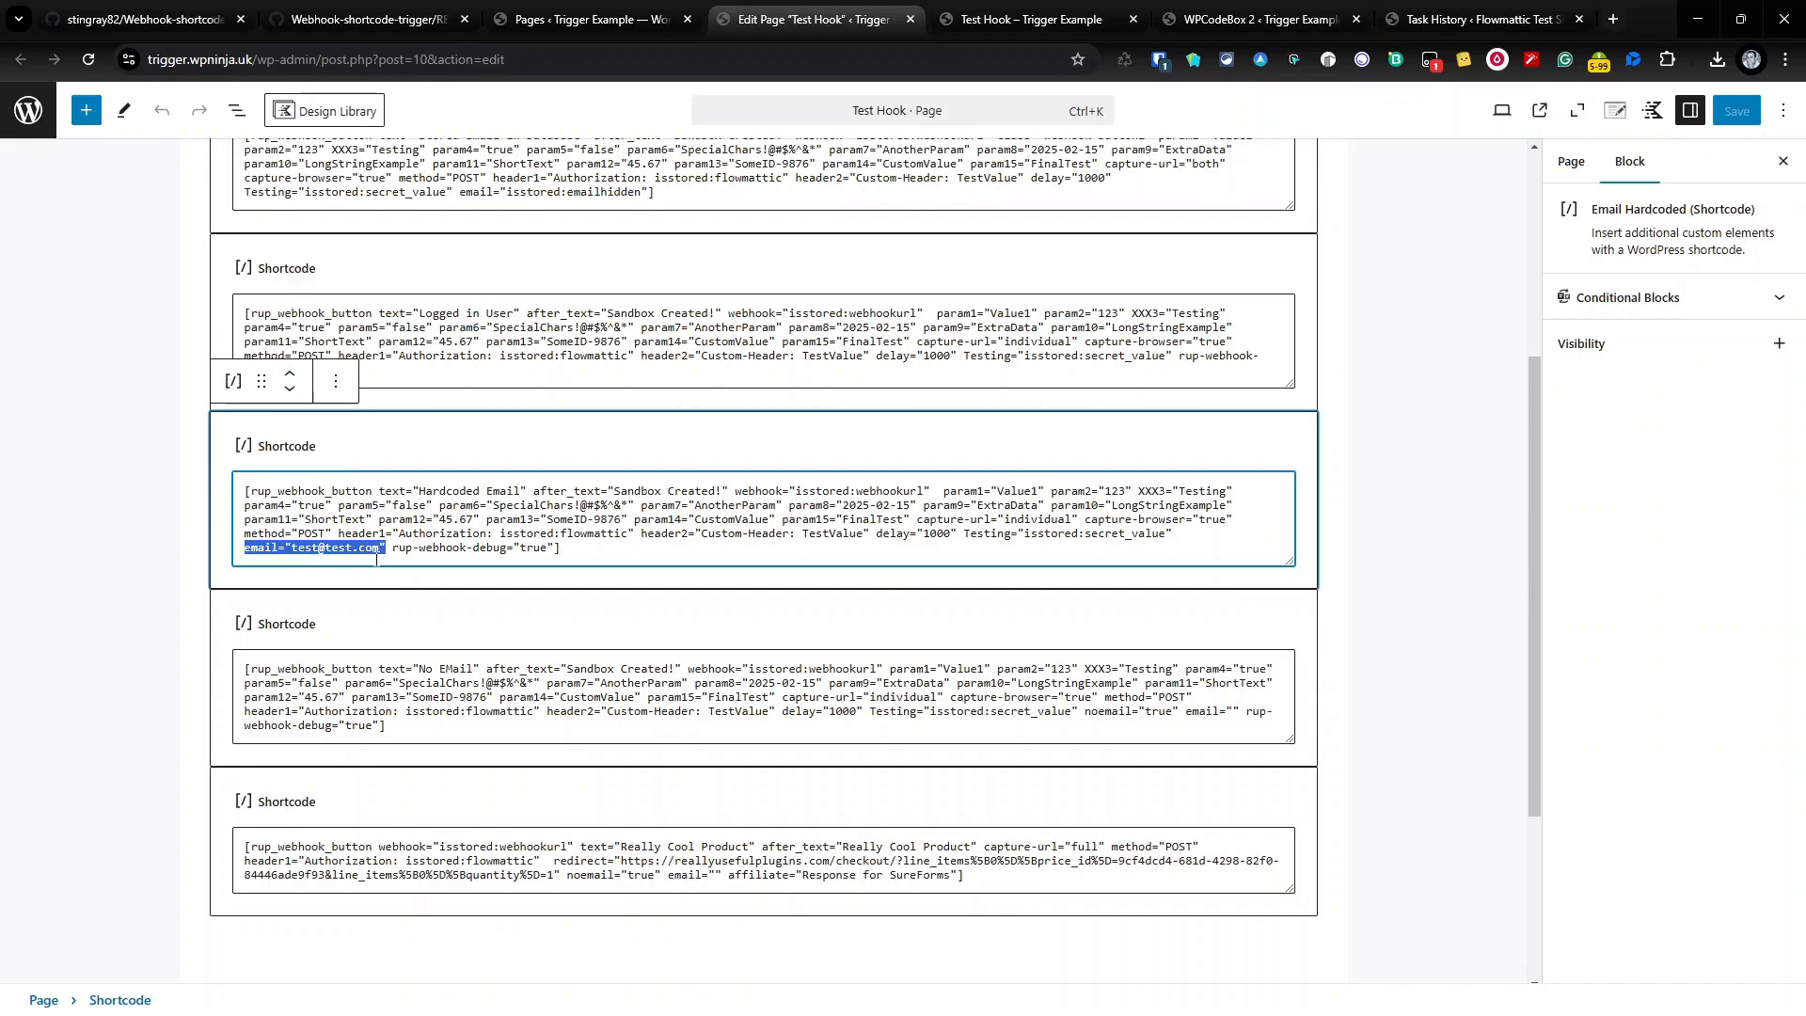
pyautogui.click(549, 713)
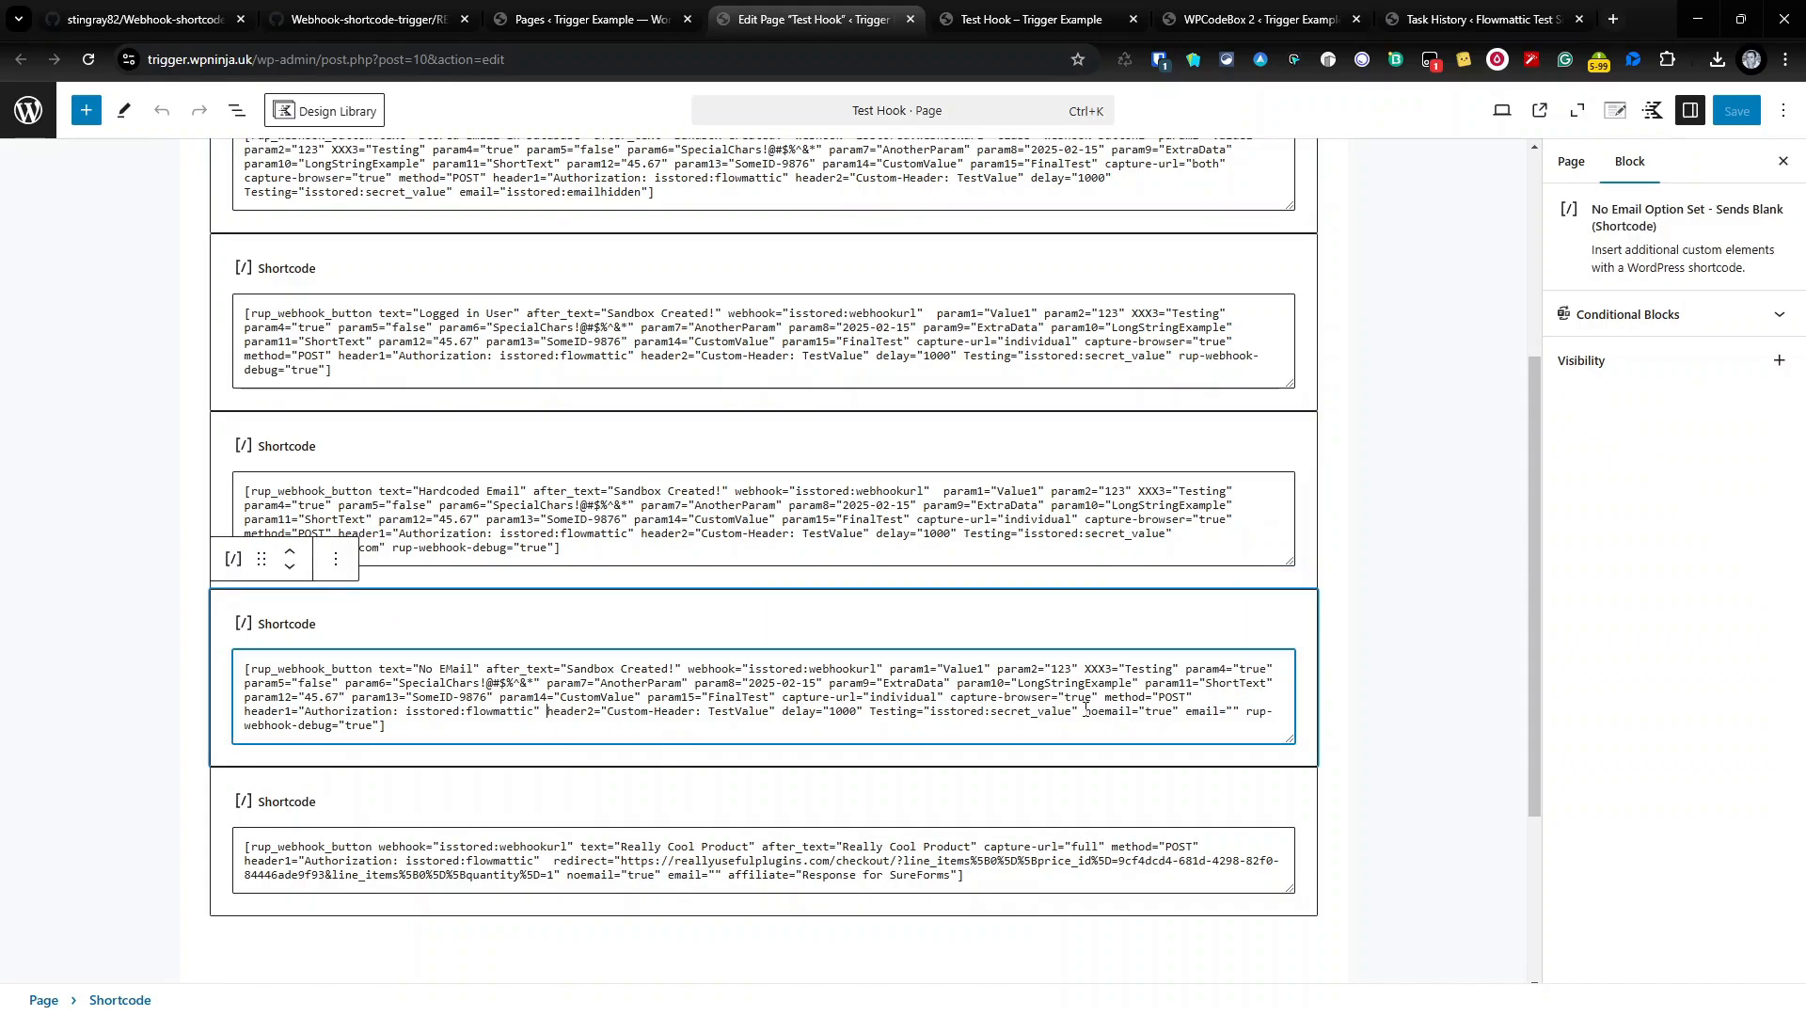
pyautogui.moveTo(1073, 712); pyautogui.dragTo(1225, 712)
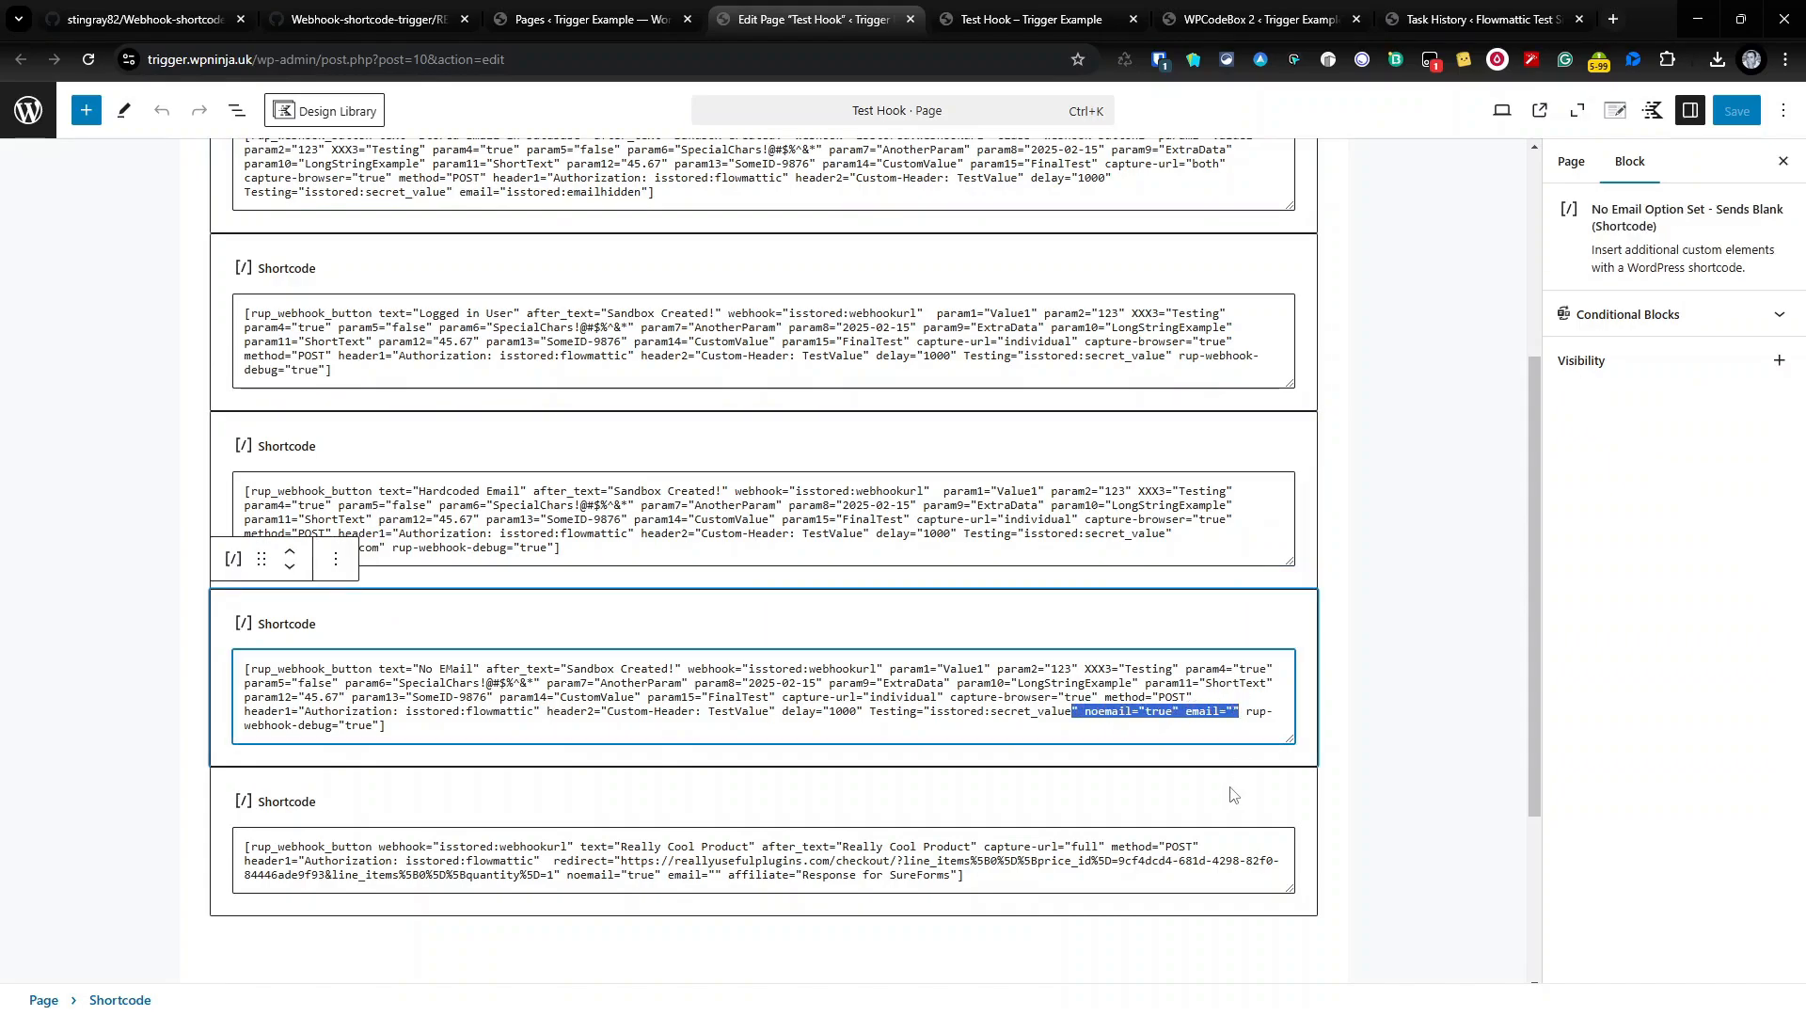
pyautogui.scroll(-1, 1210, 797)
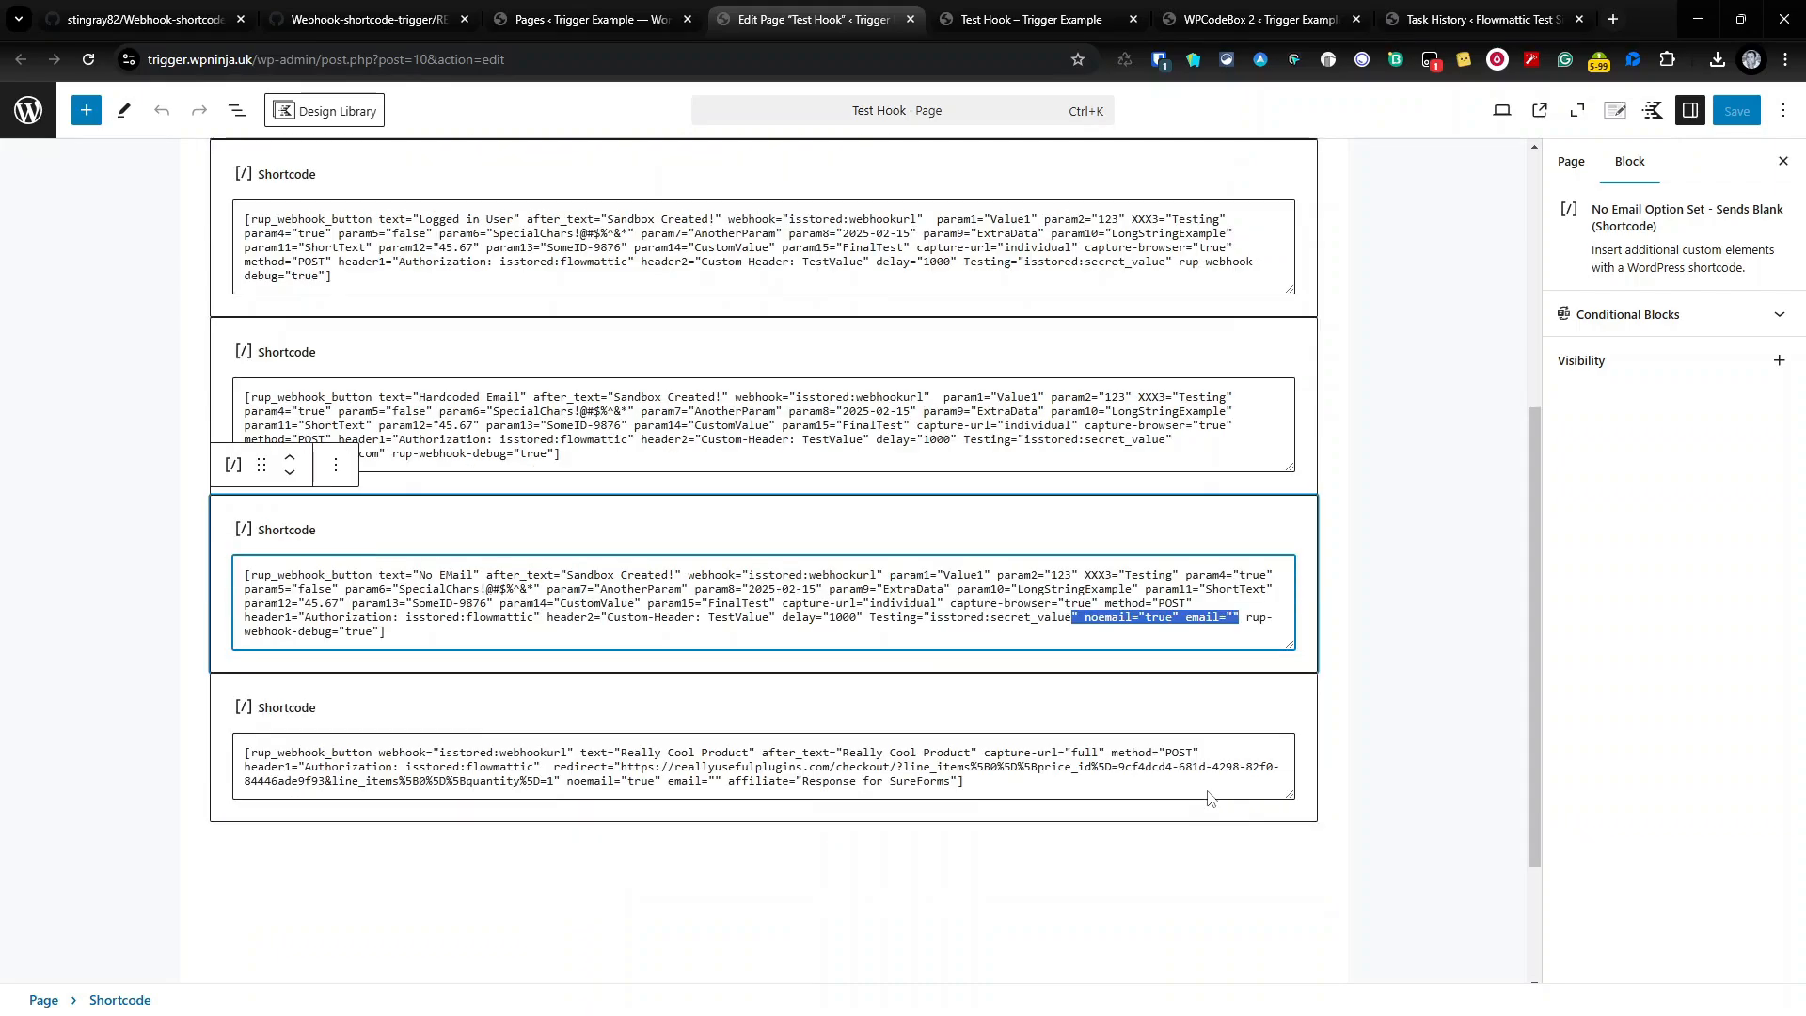
# Examine the method, header, redirect, noemail and email attributes in the Really Cool Product shortcode
pyautogui.scroll(-1, 1209, 797)
pyautogui.click(1170, 736)
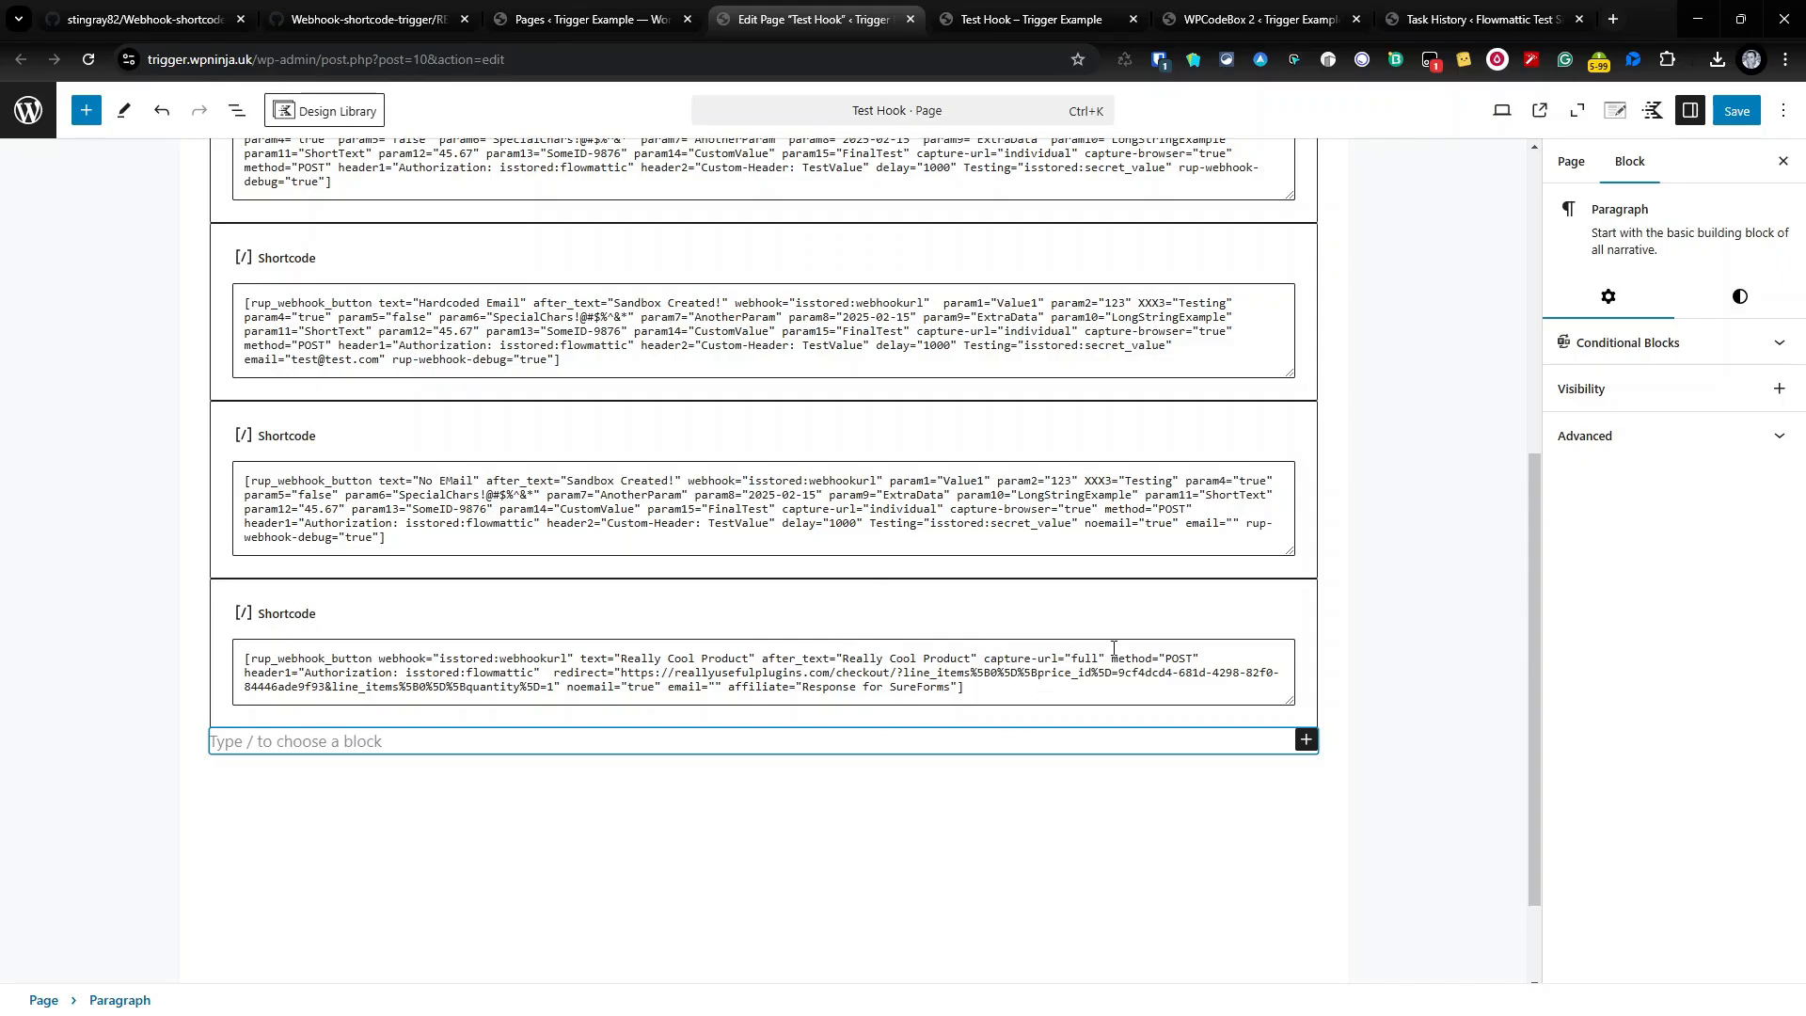
pyautogui.moveTo(1114, 649); pyautogui.dragTo(1194, 645)
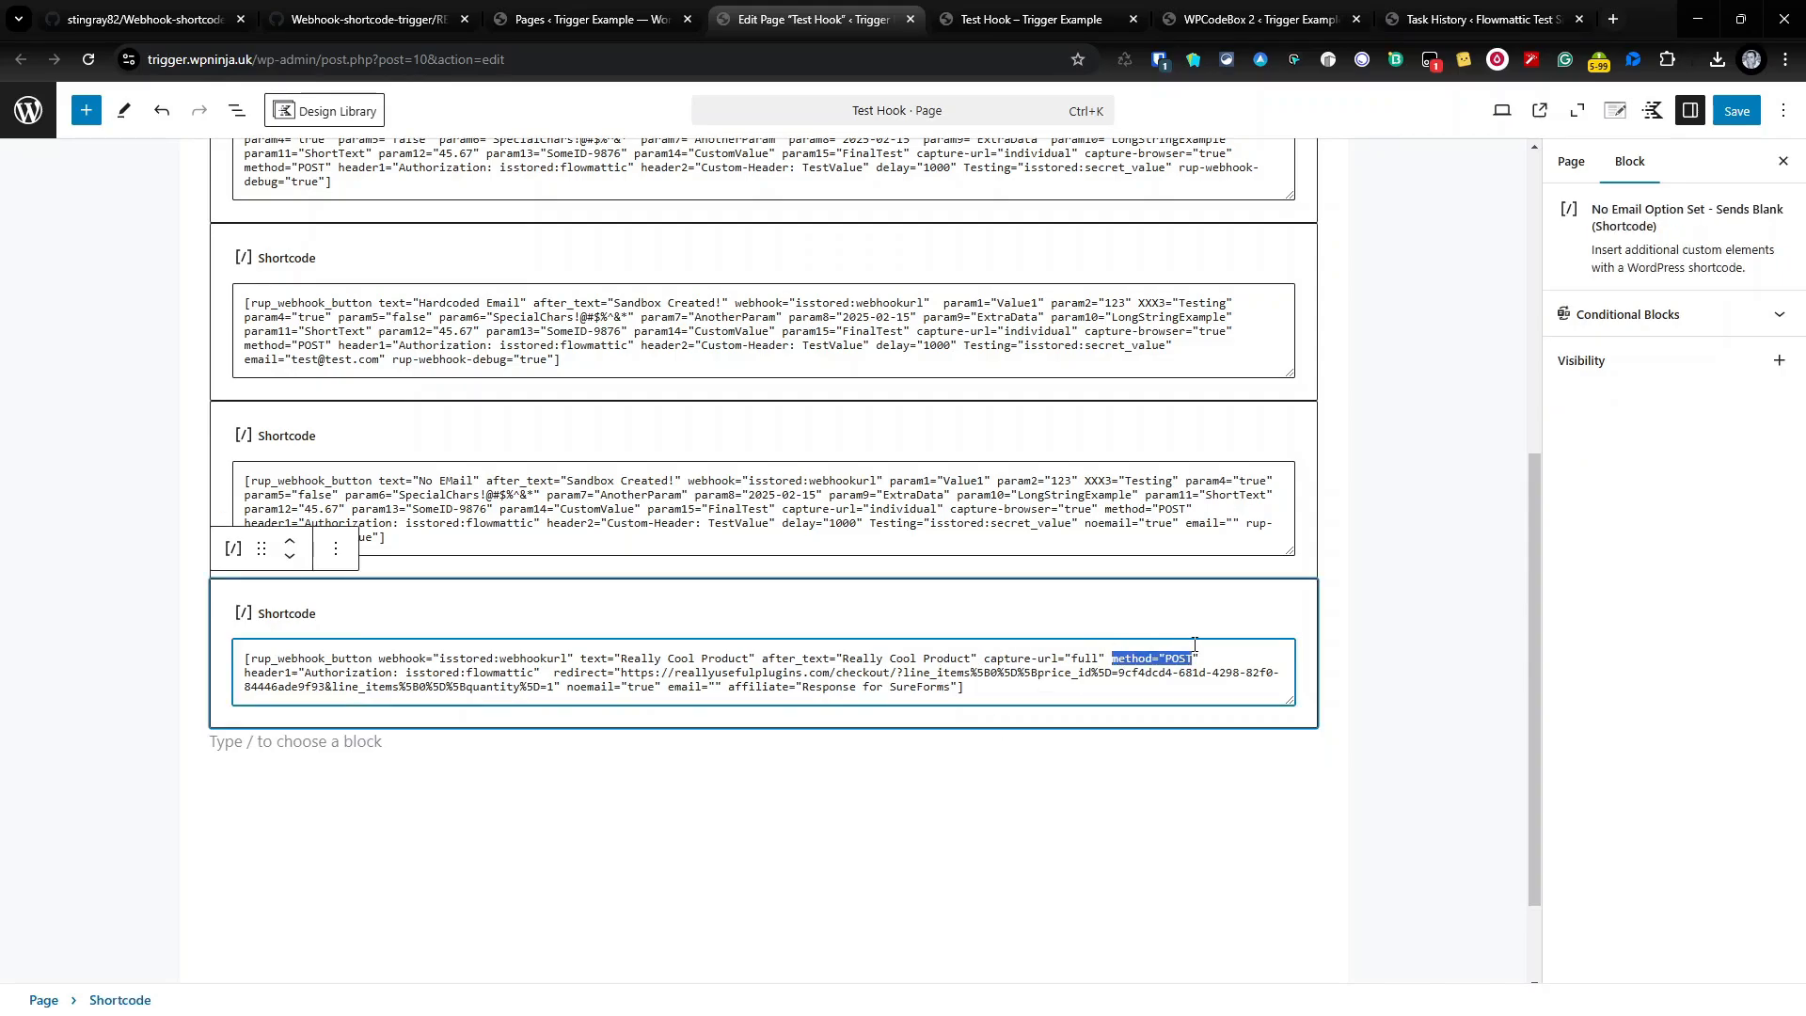
pyautogui.keyDown('shift'); pyautogui.click(271, 689); pyautogui.keyUp('shift')
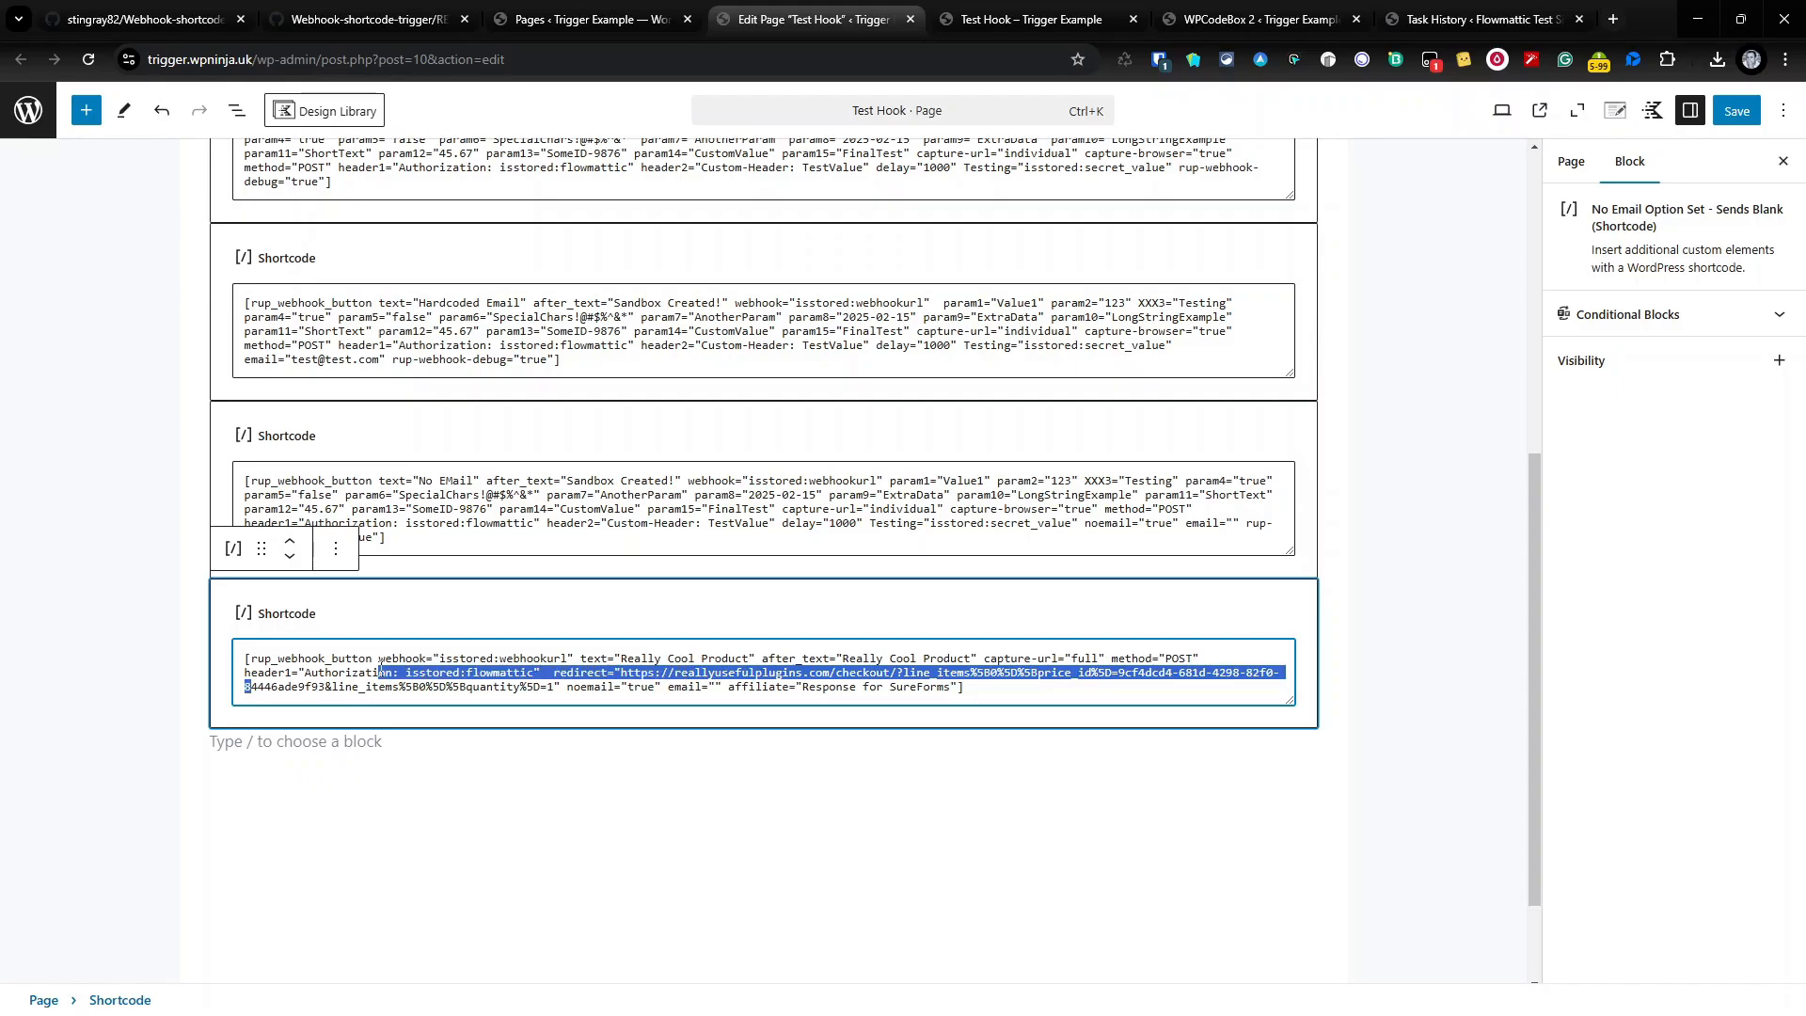
pyautogui.click(329, 683)
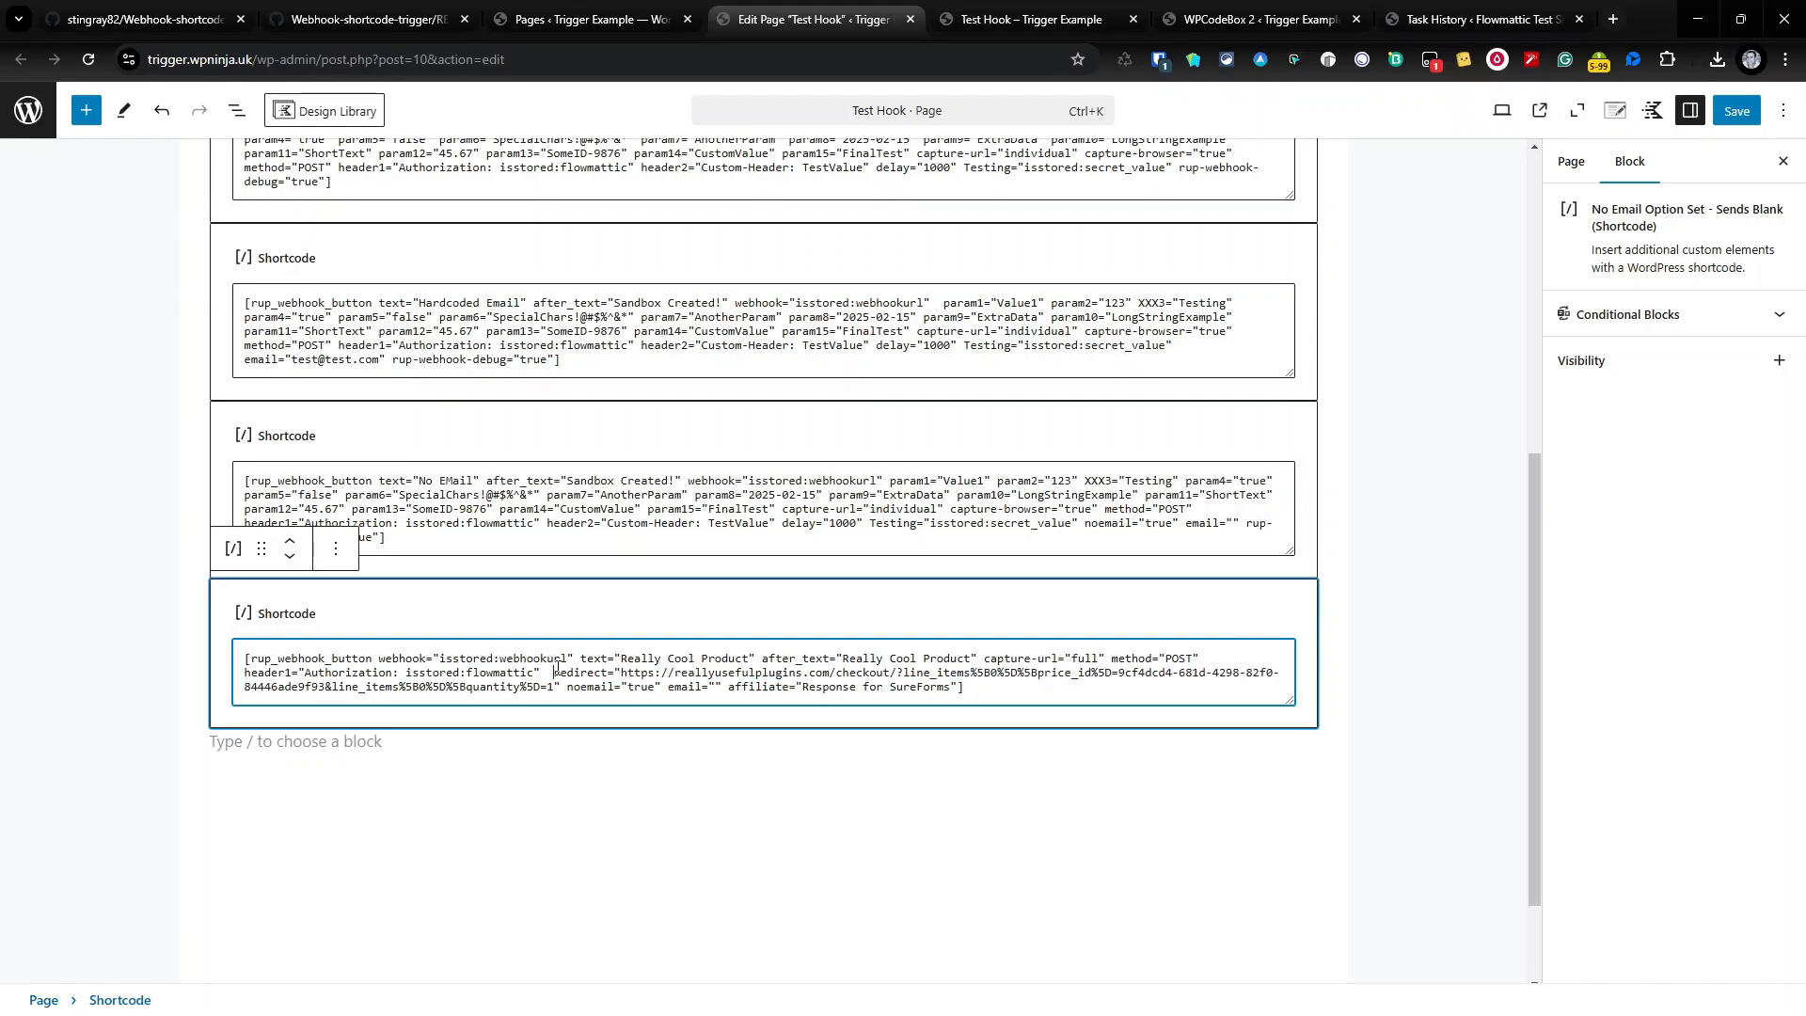
pyautogui.moveTo(555, 669); pyautogui.dragTo(724, 687)
pyautogui.click(581, 687)
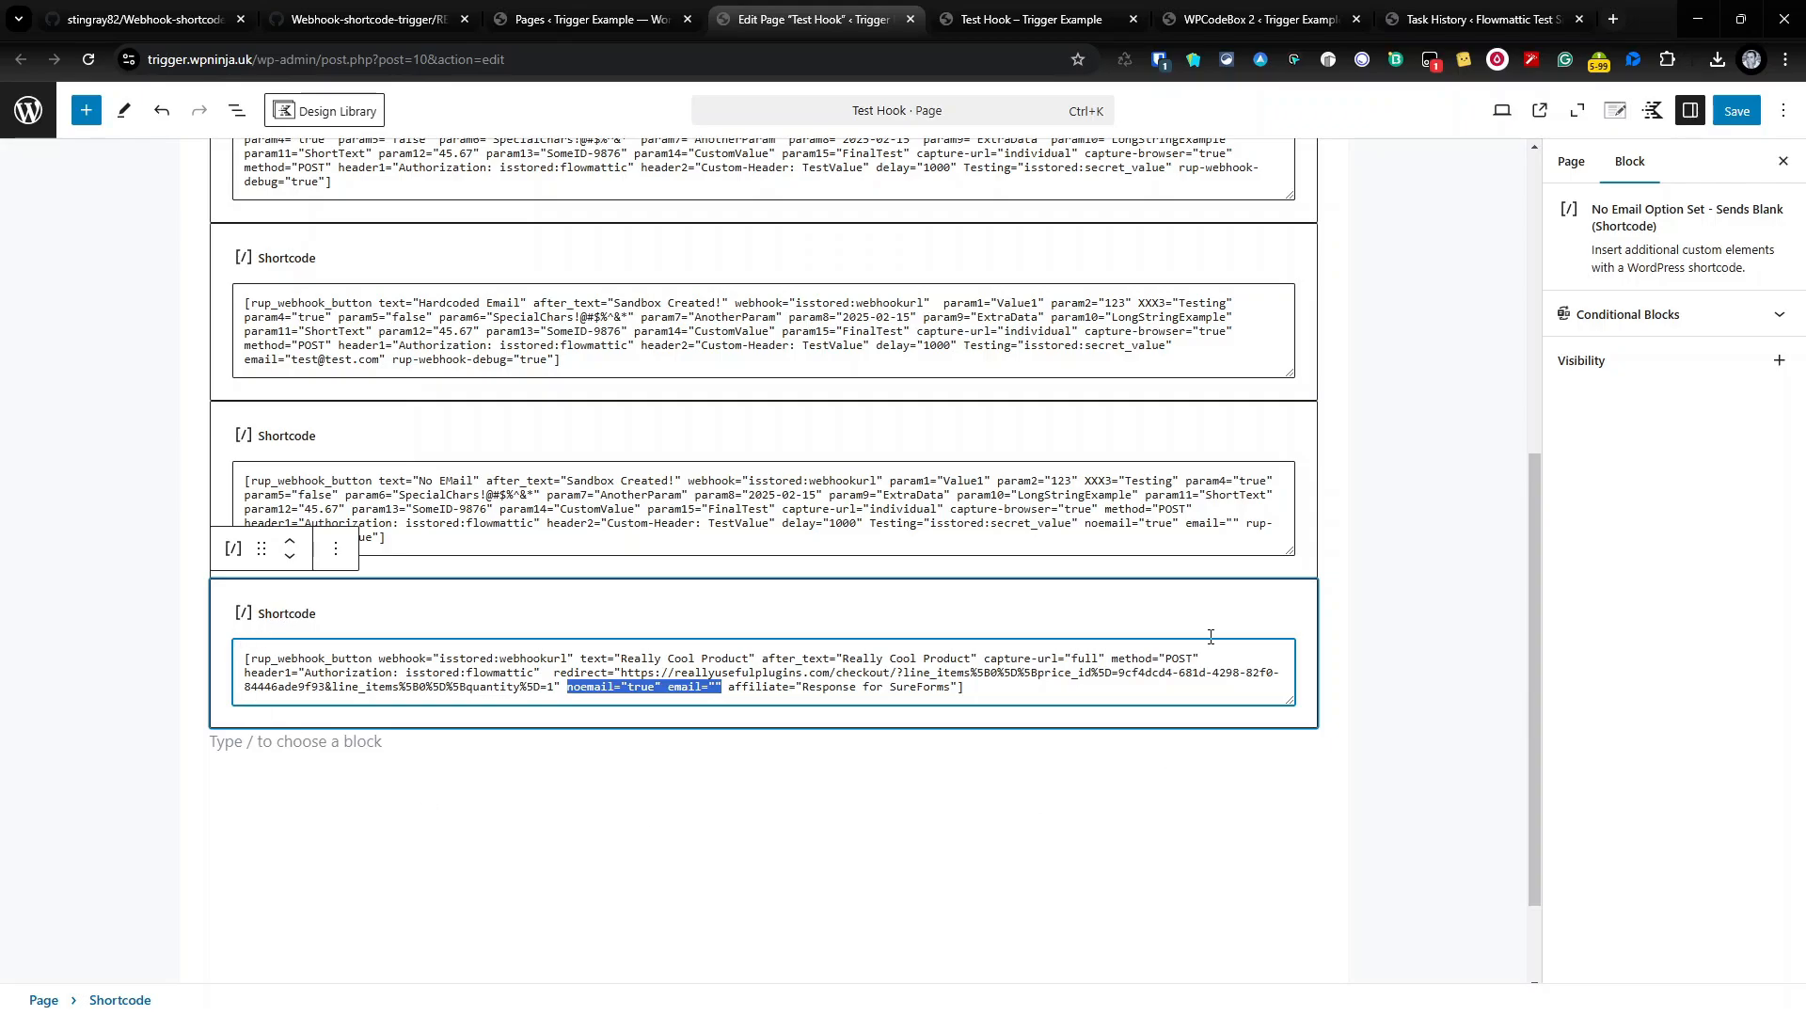
# Trigger the Stored Email in Database, Logged in User, Hardcoded Email and No EMail buttons on the live Test Hook page
pyautogui.click(1024, 28)
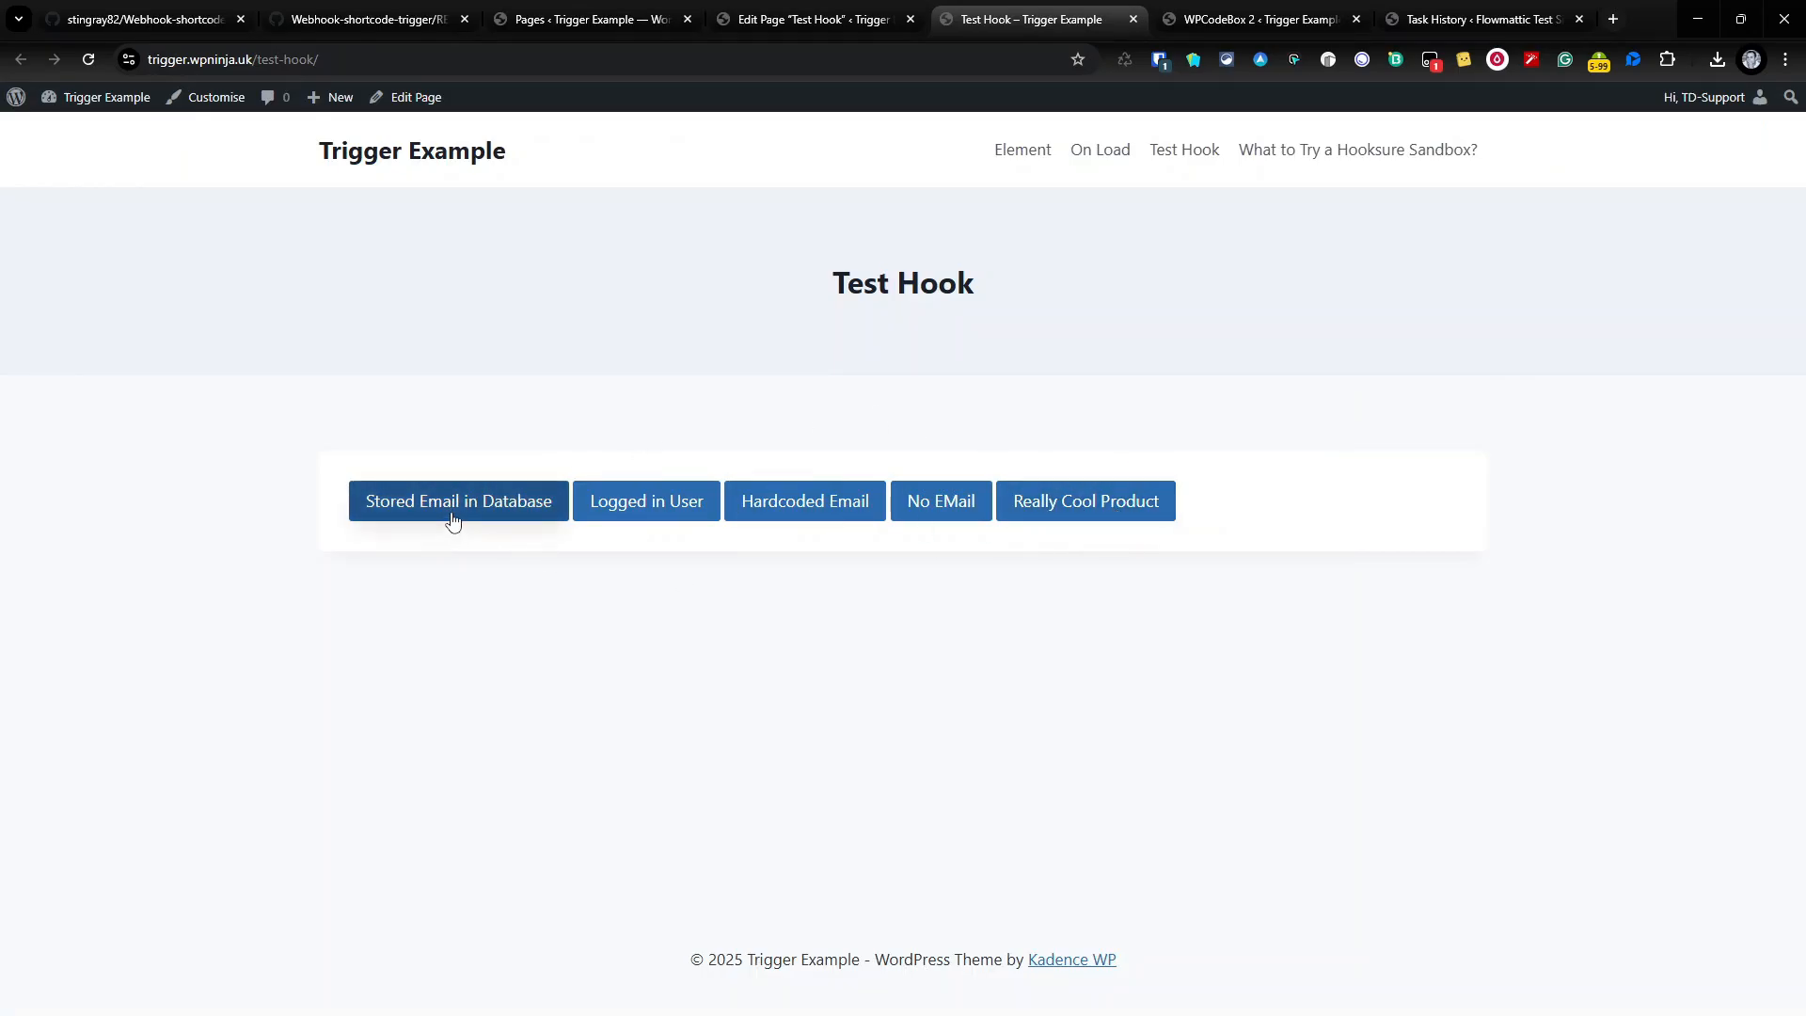
pyautogui.click(1481, 21)
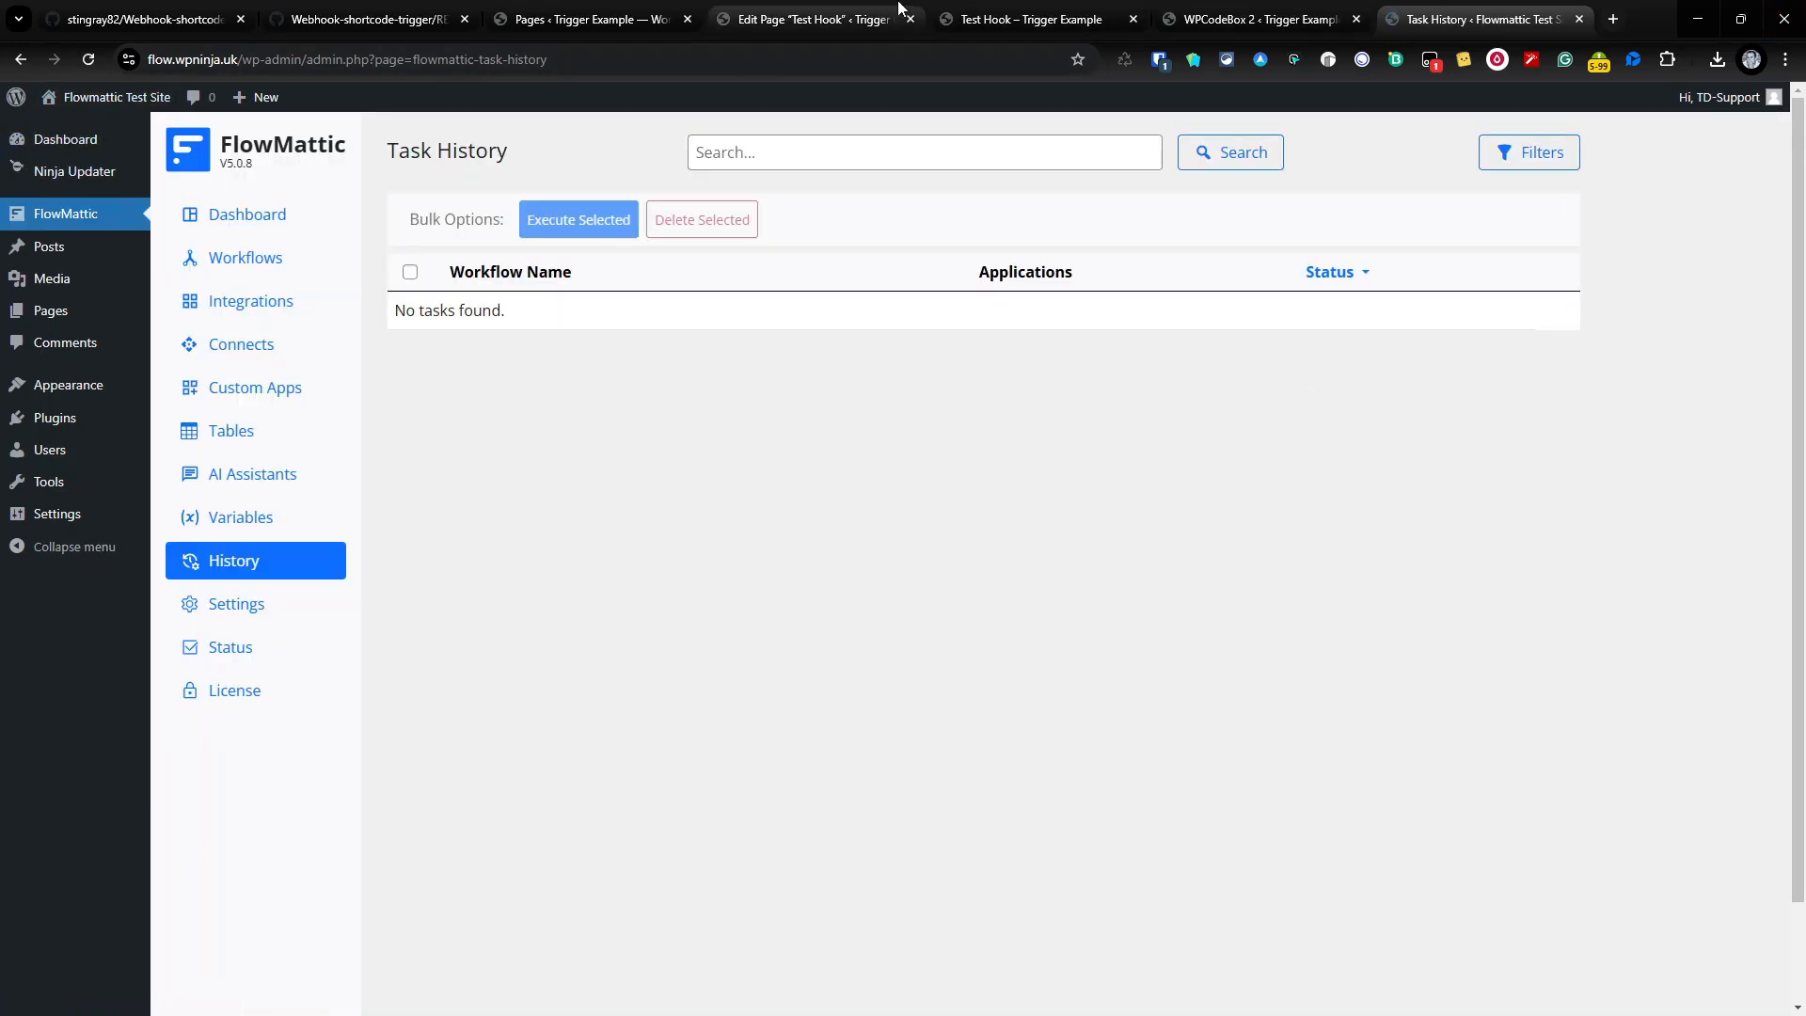
pyautogui.click(969, 13)
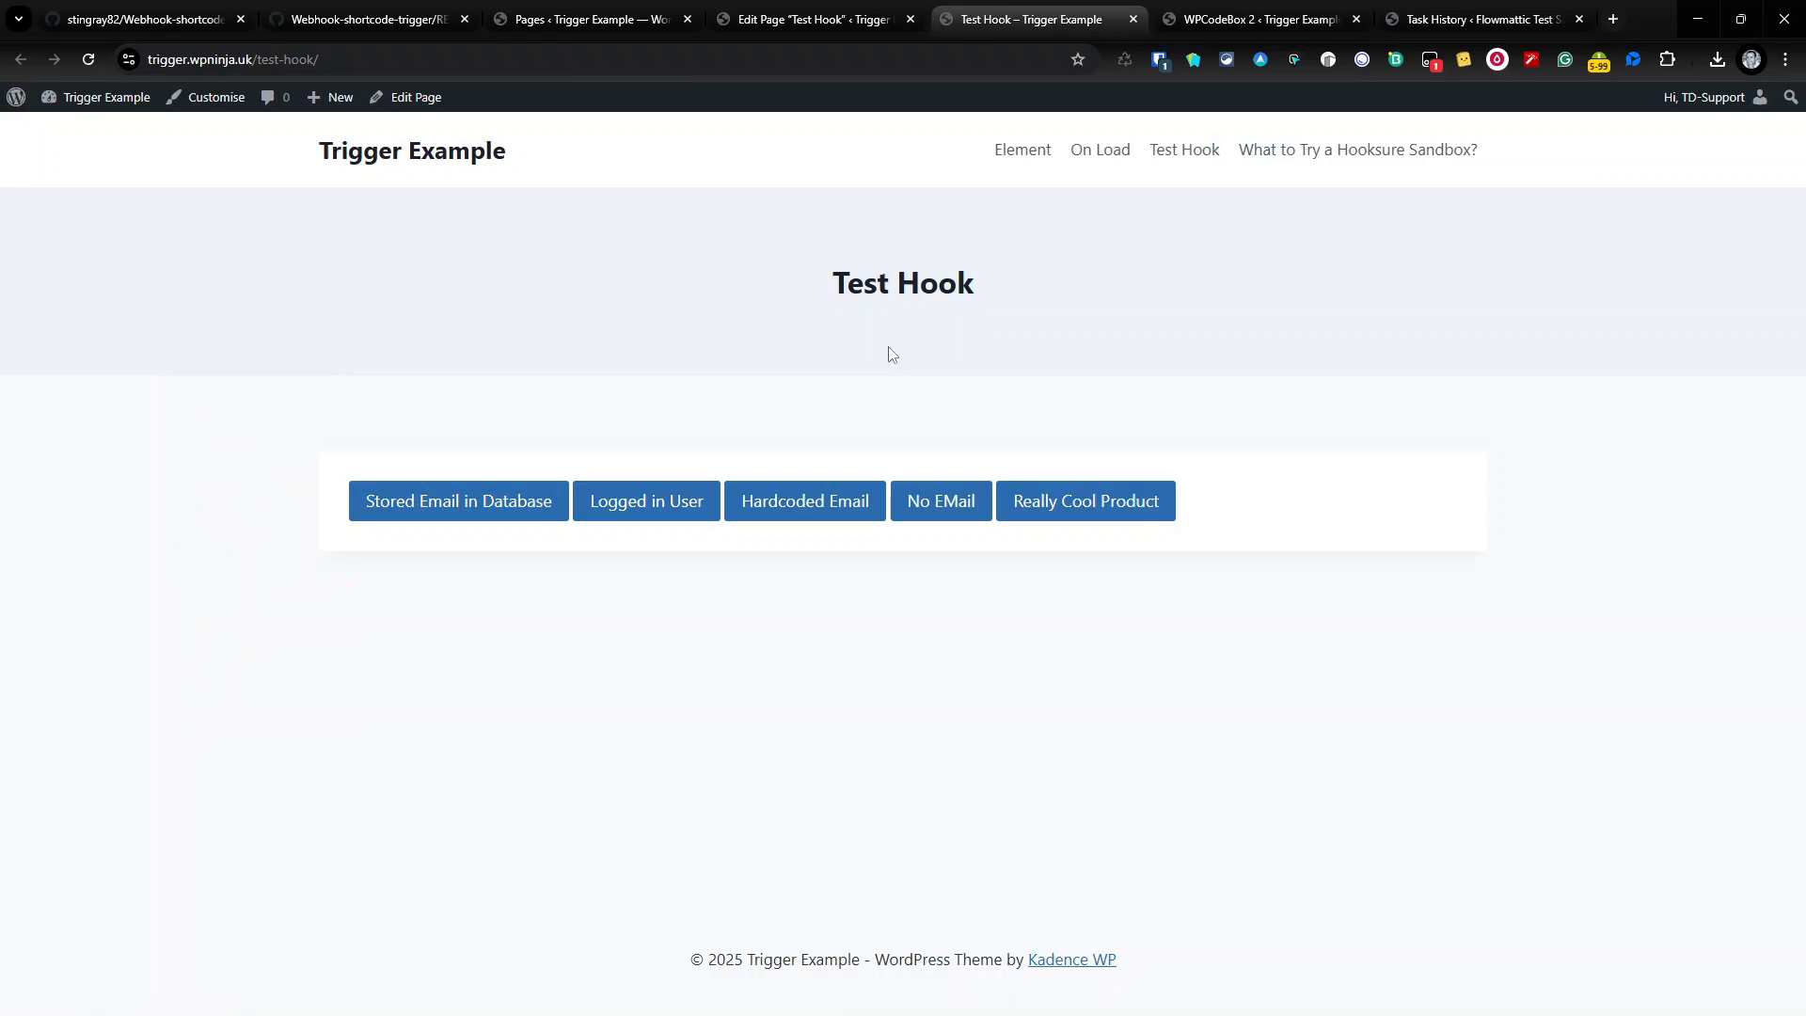
pyautogui.click(444, 517)
pyautogui.click(605, 511)
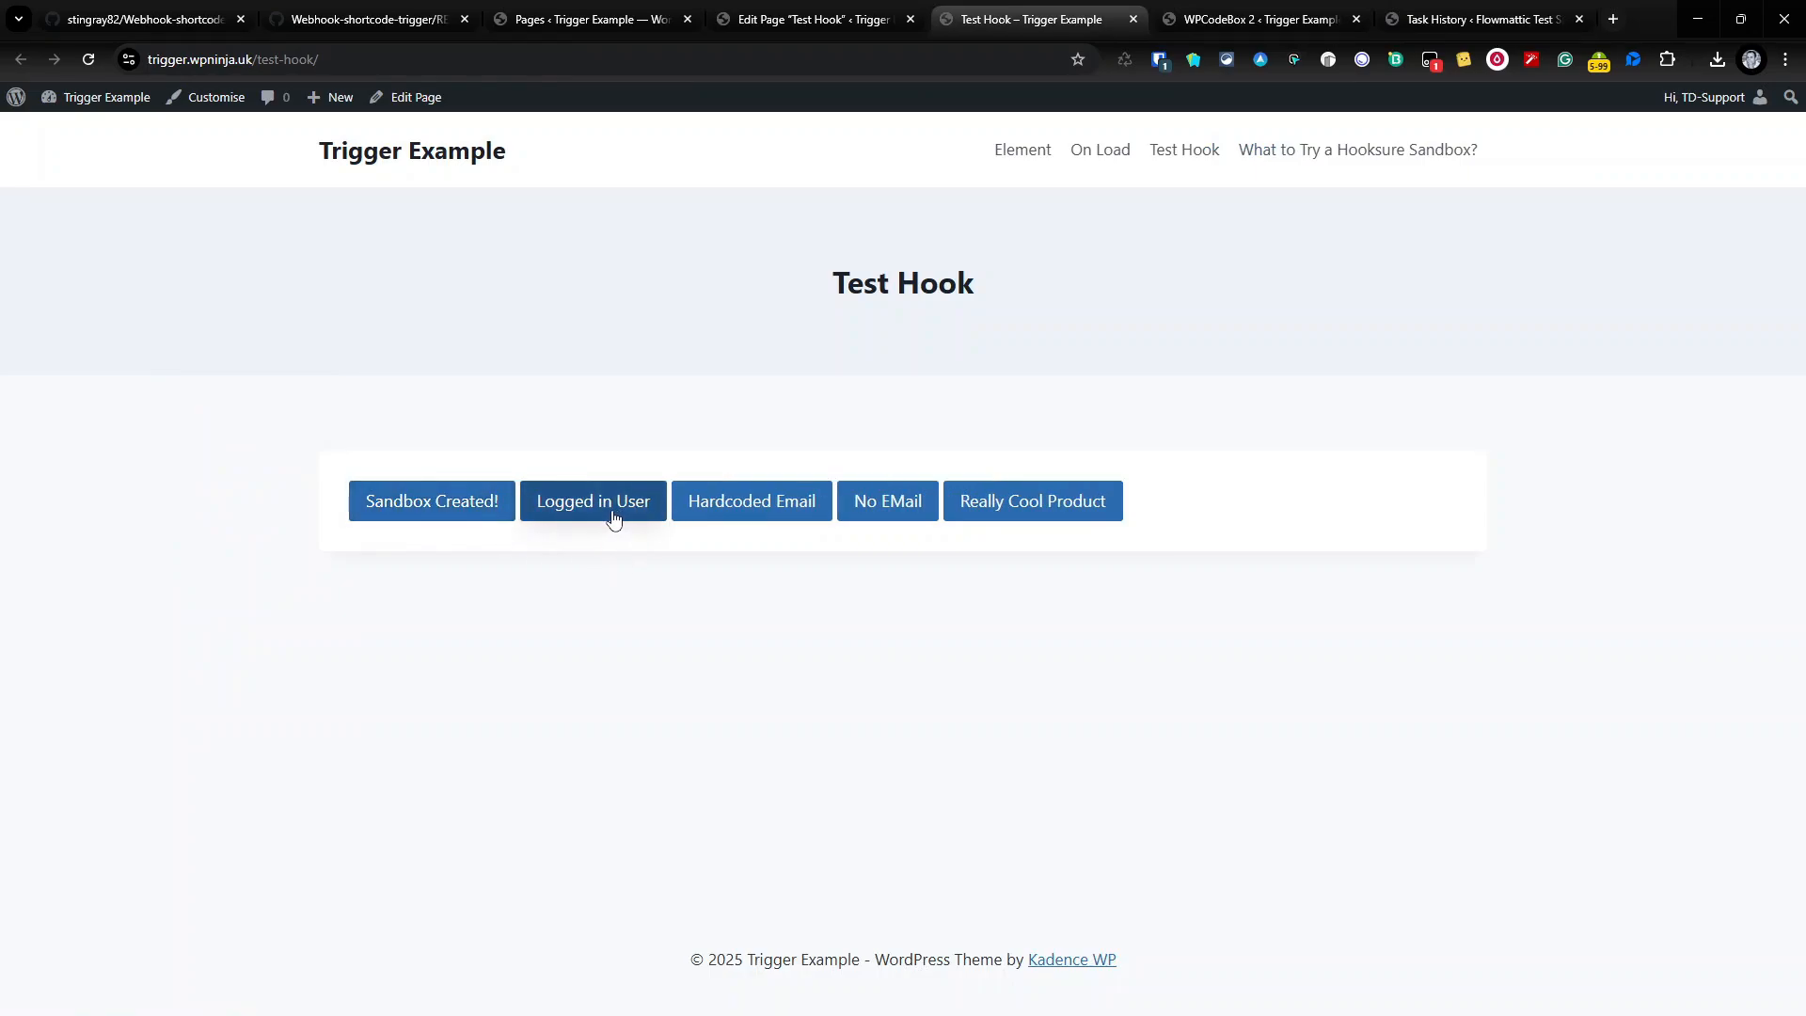
pyautogui.click(741, 505)
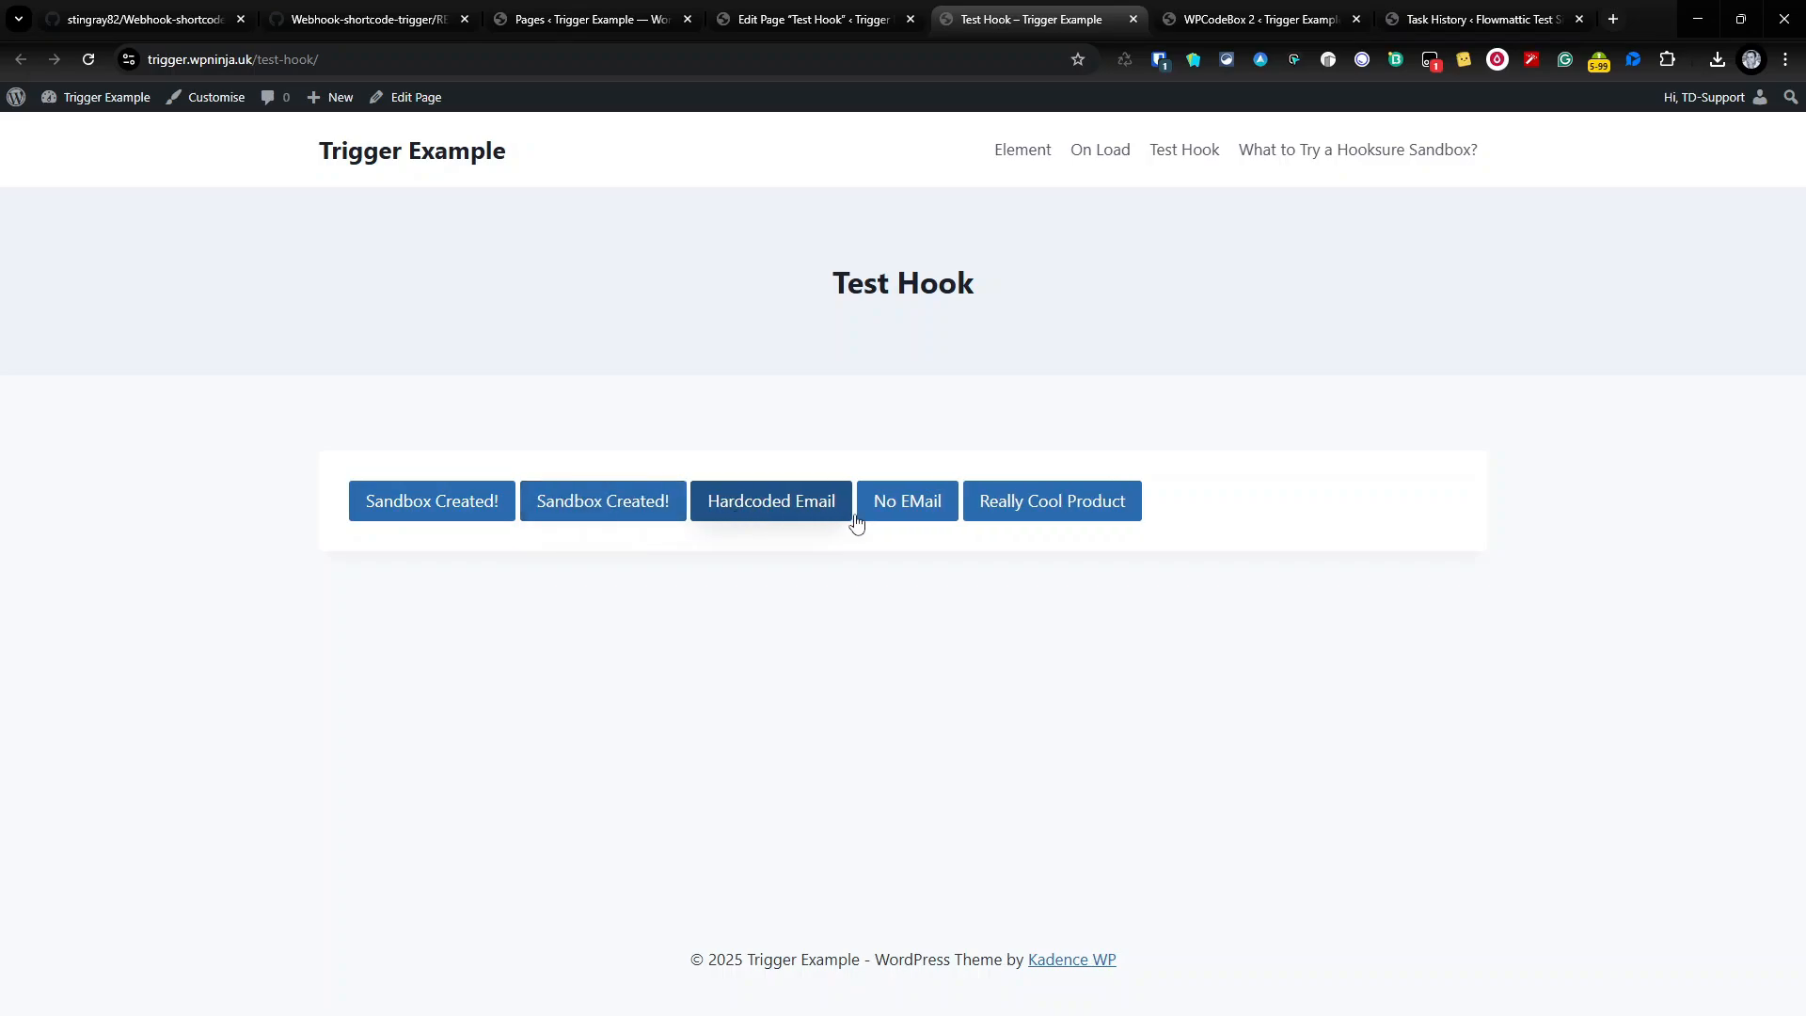
pyautogui.click(911, 513)
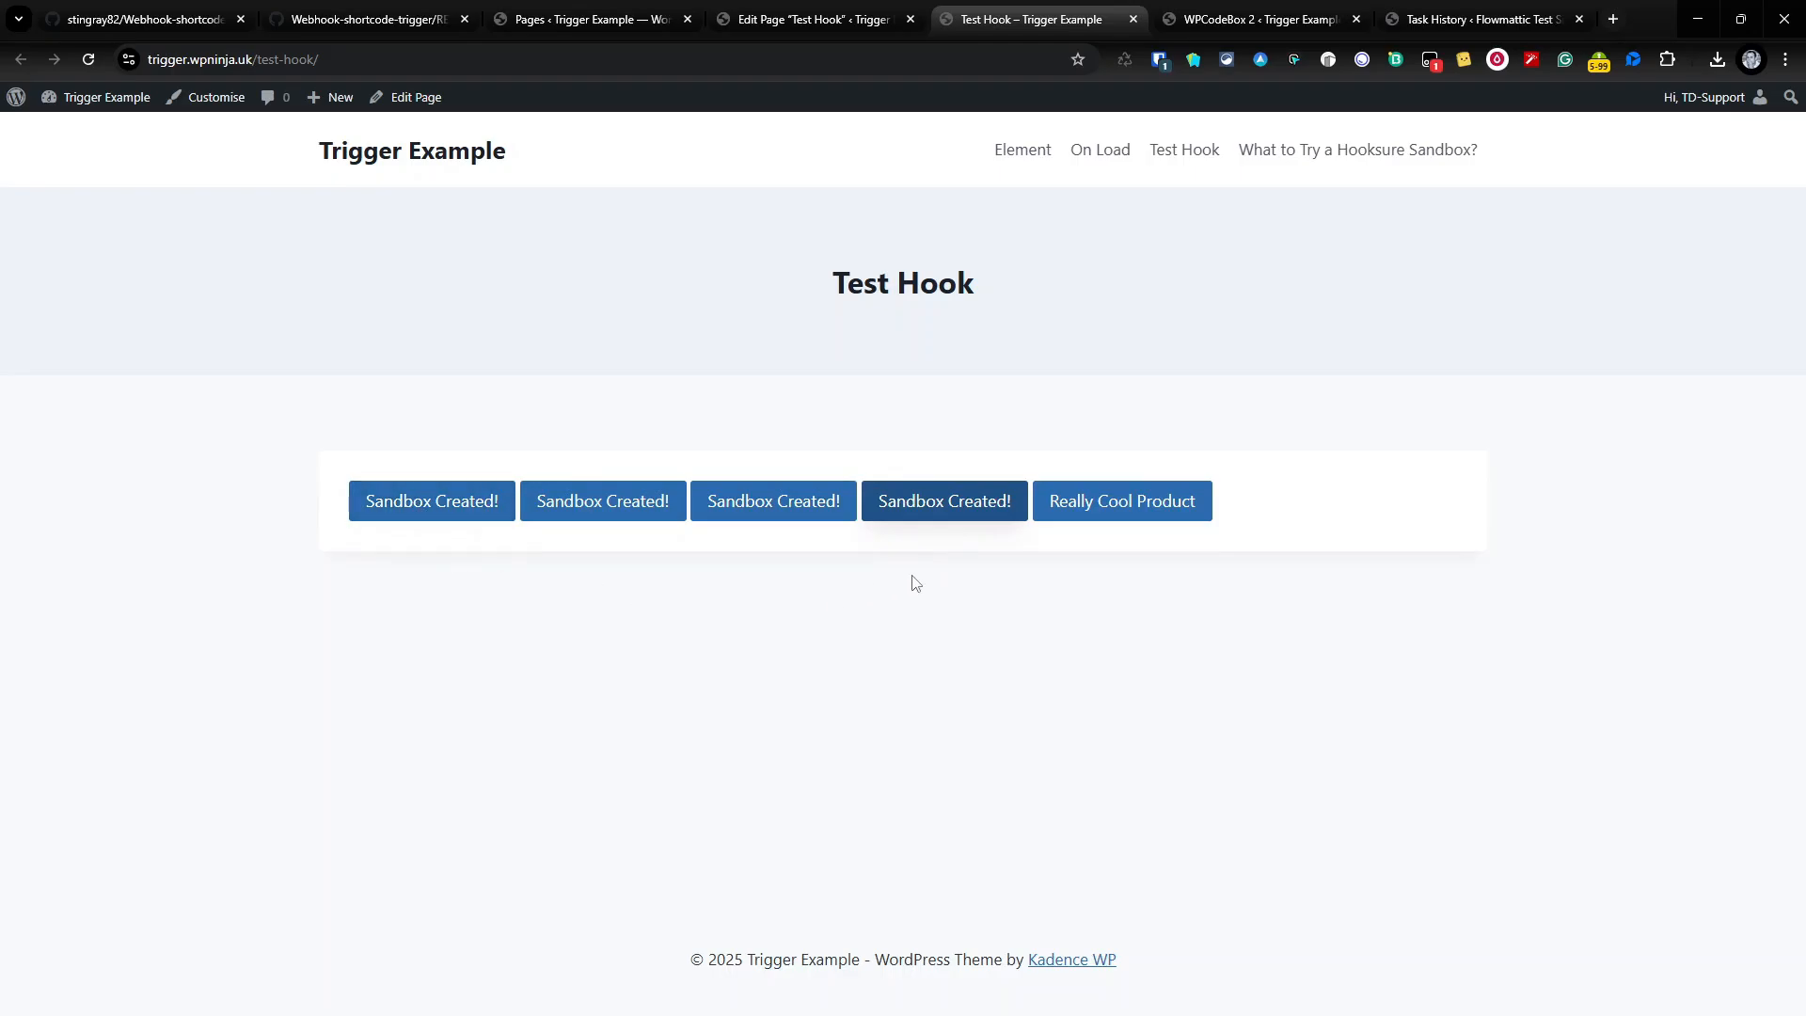
# Return to the Test Hook editor and examine the after_text value in the No EMail shortcode
pyautogui.click(762, 26)
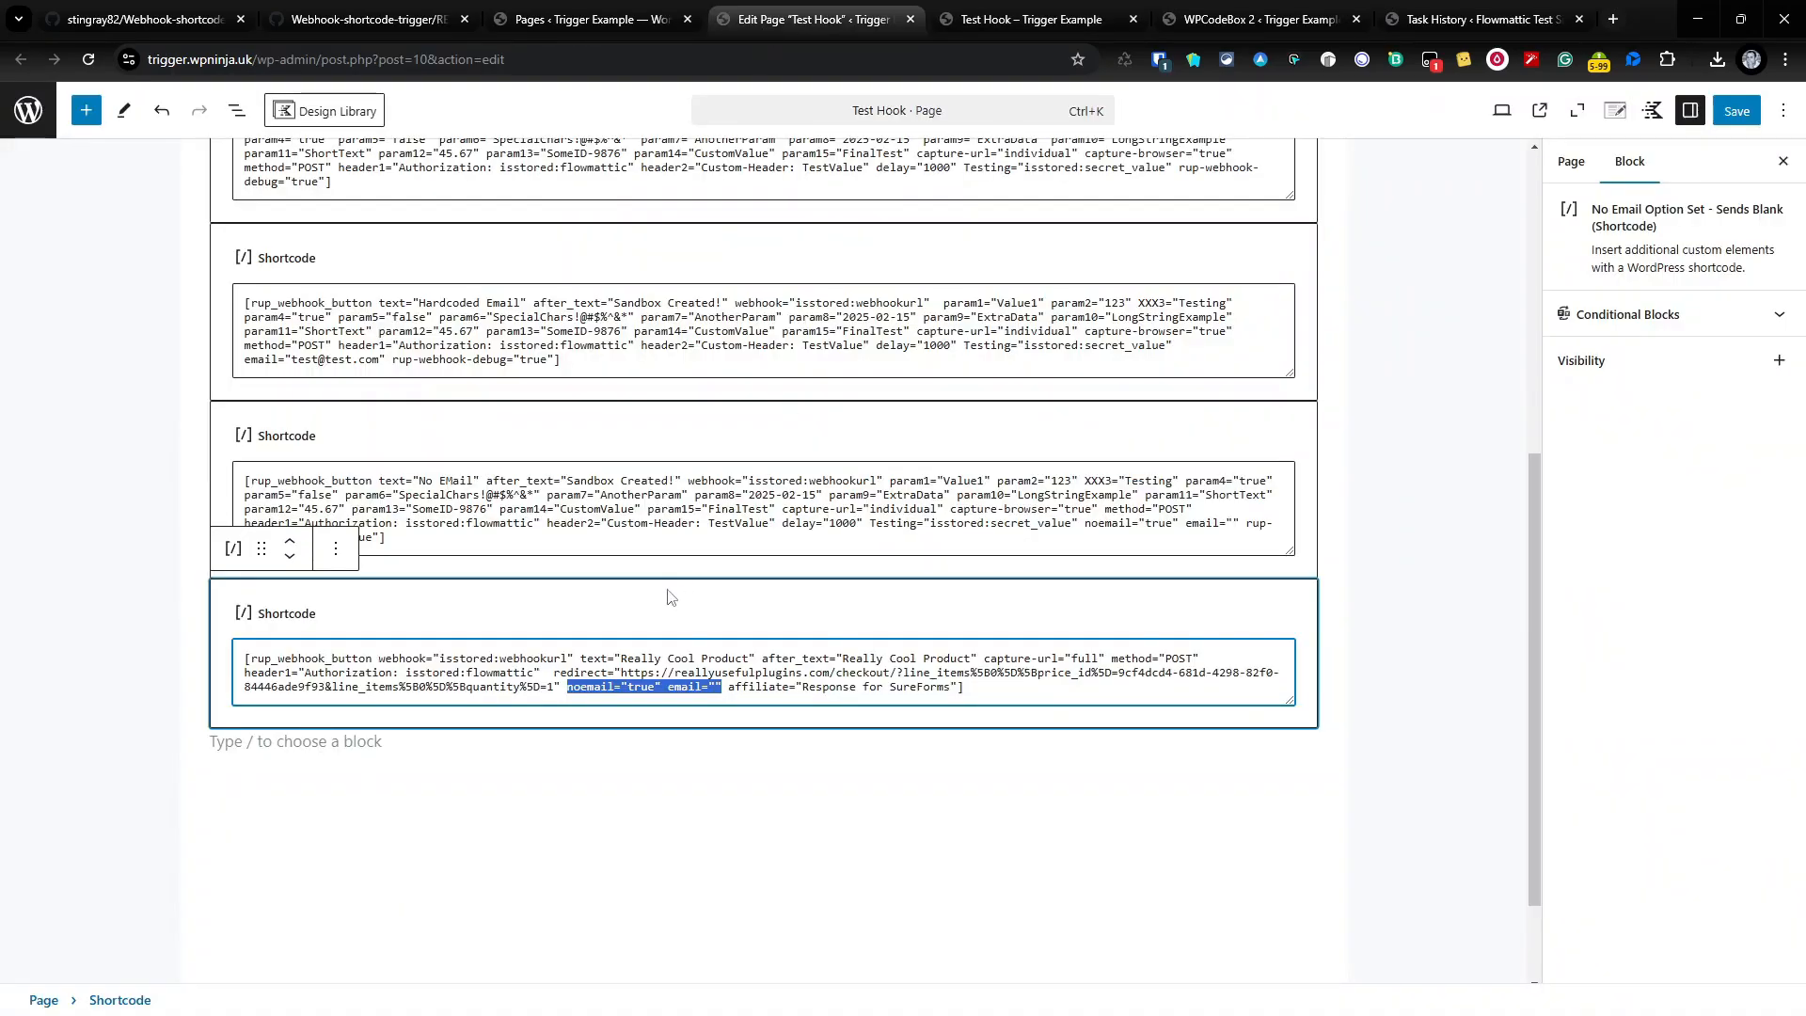
pyautogui.click(621, 656)
pyautogui.moveTo(419, 480); pyautogui.dragTo(682, 481)
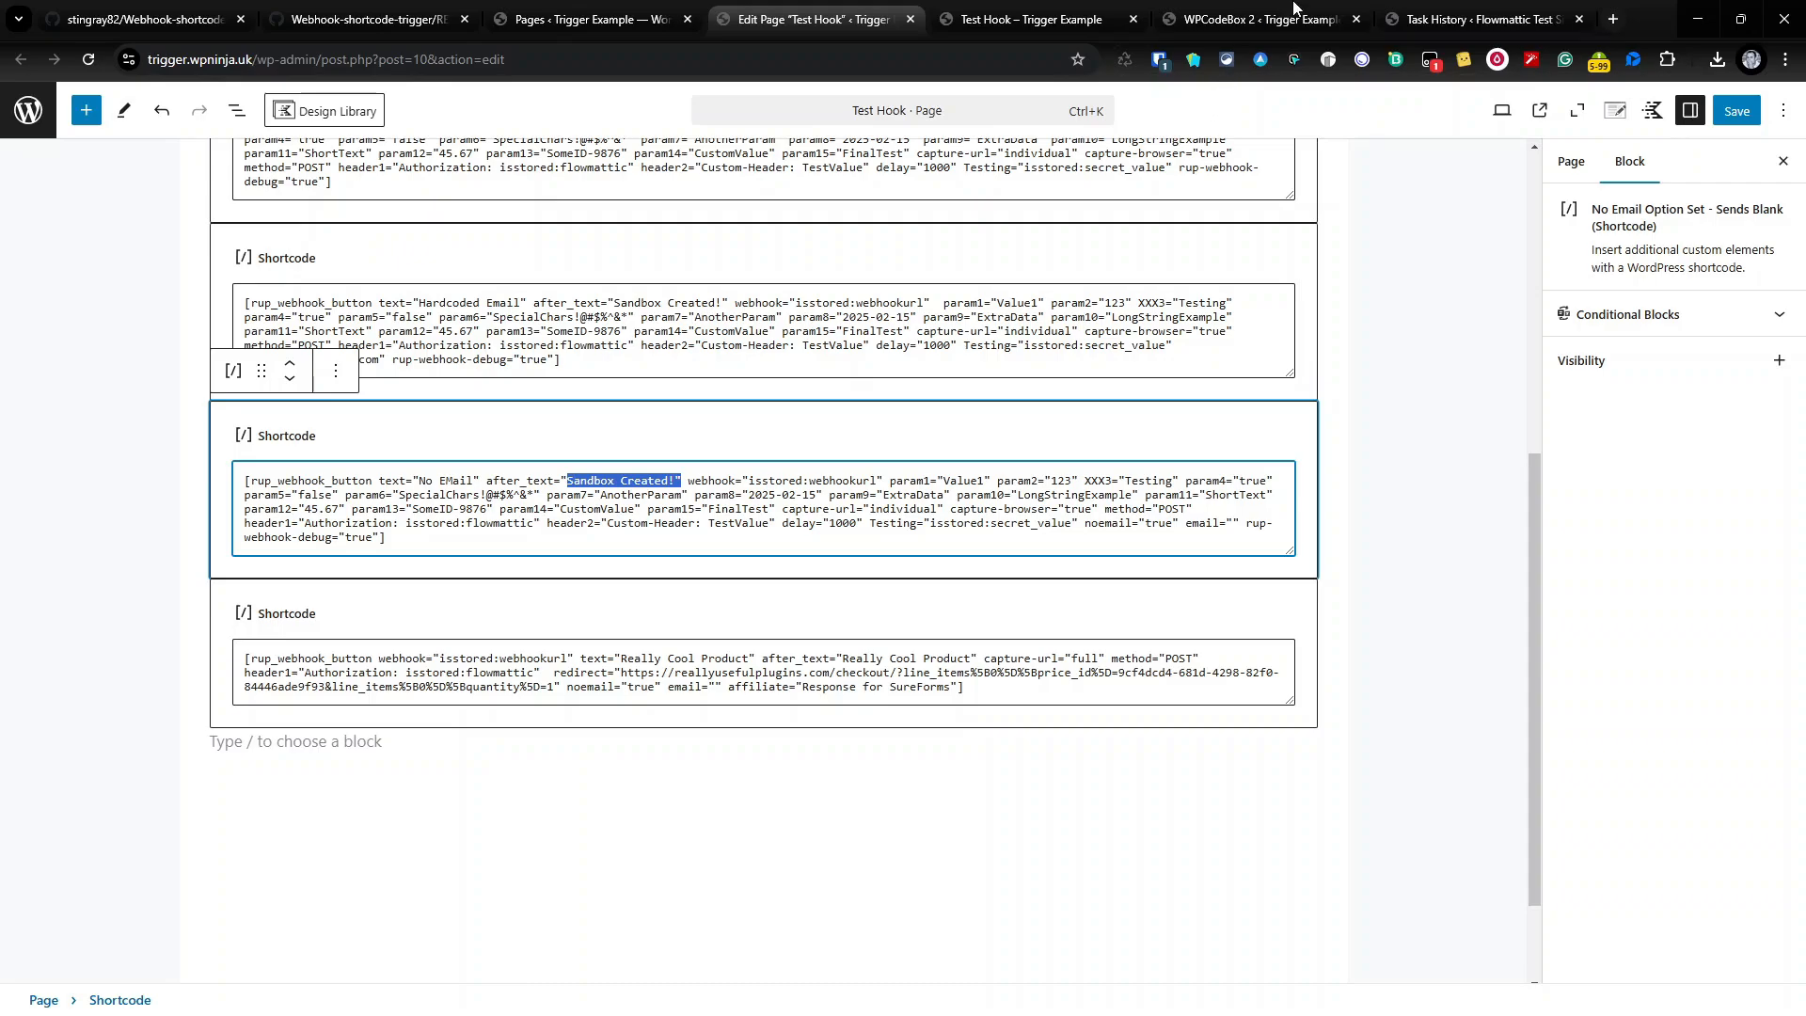
# Refresh the FlowMattic task history and examine the webhook data of the oldest Open Hook task, including its email
pyautogui.click(1467, 19)
pyautogui.click(86, 60)
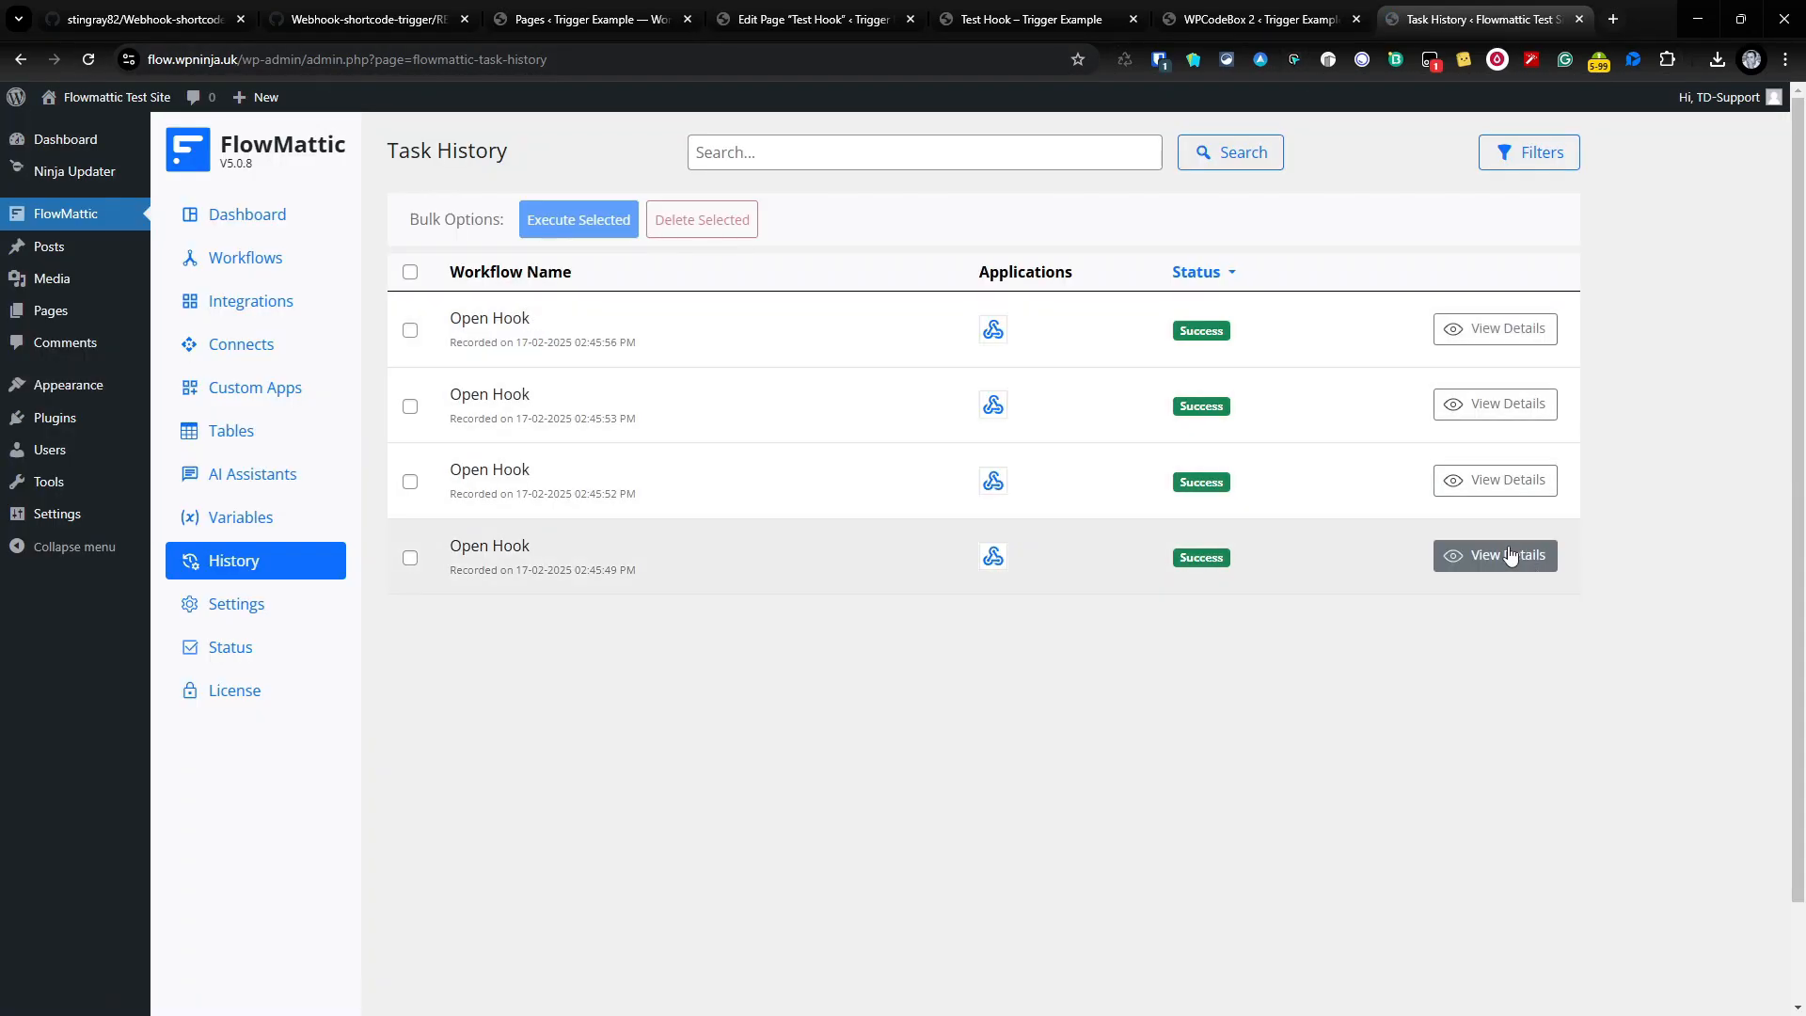
pyautogui.click(1510, 555)
pyautogui.click(969, 572)
pyautogui.scroll(-5, 997, 602)
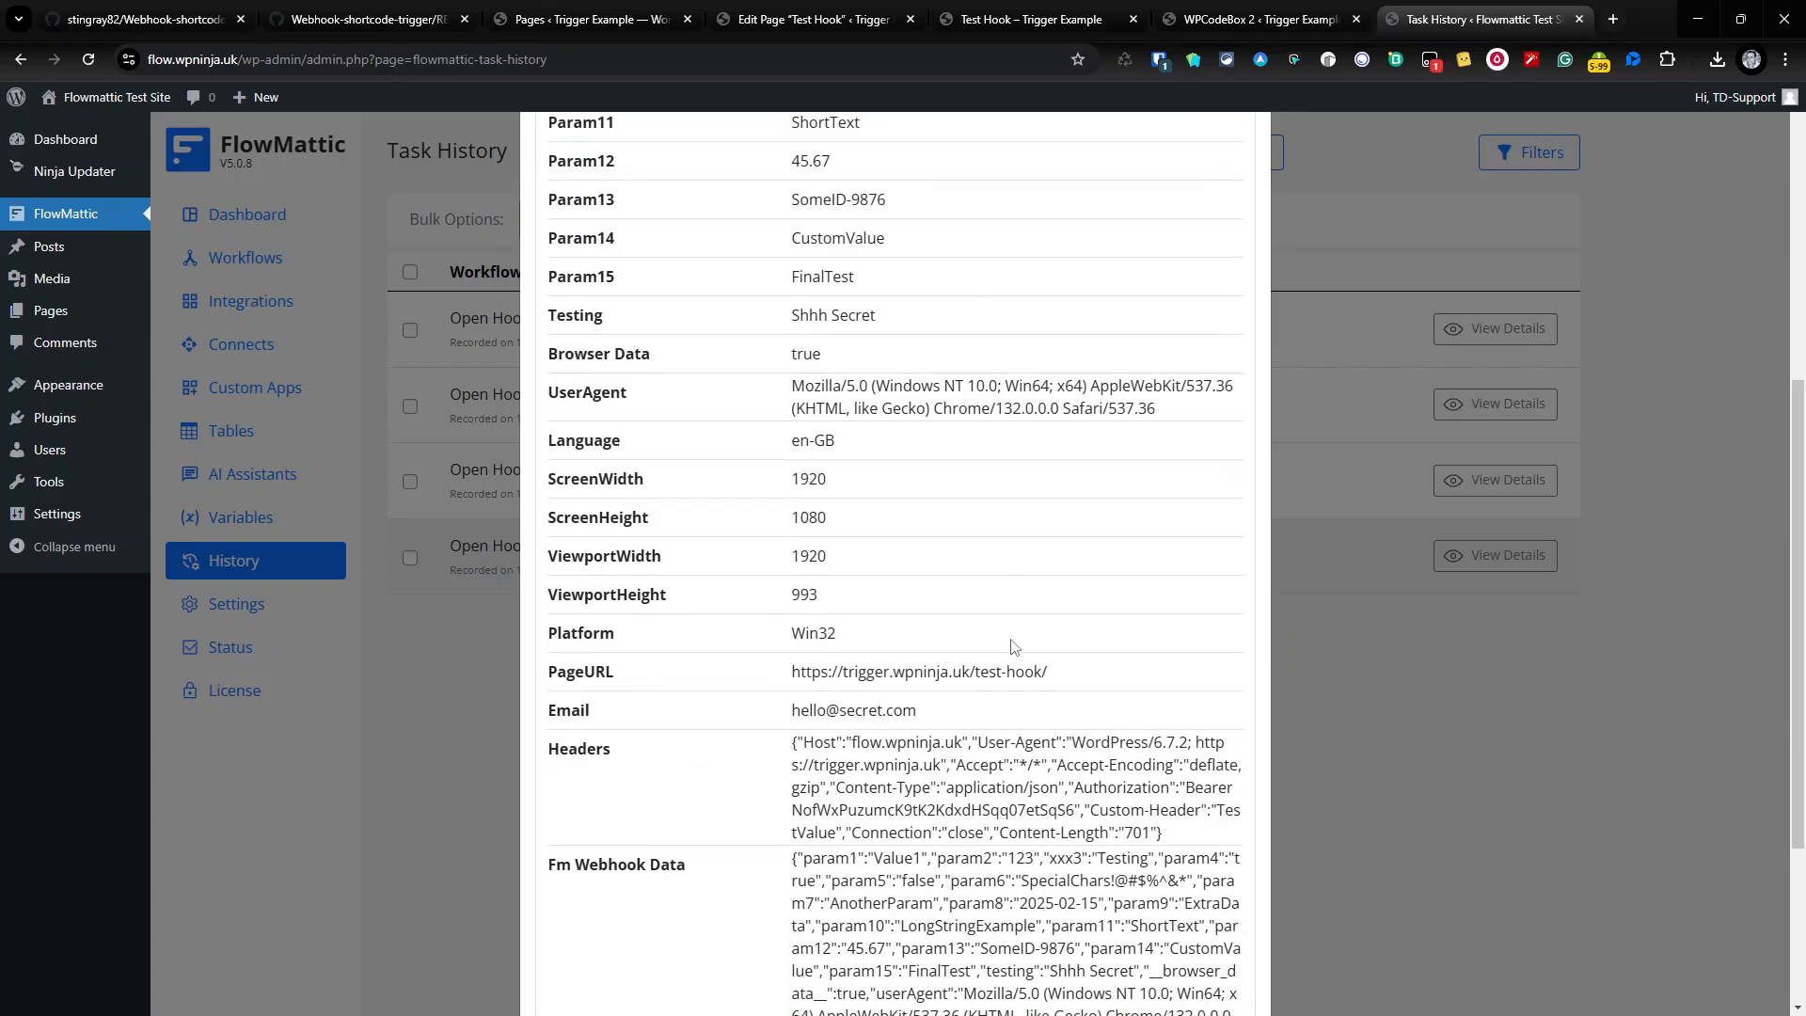
pyautogui.scroll(-1, 1011, 620)
pyautogui.scroll(7, 1044, 639)
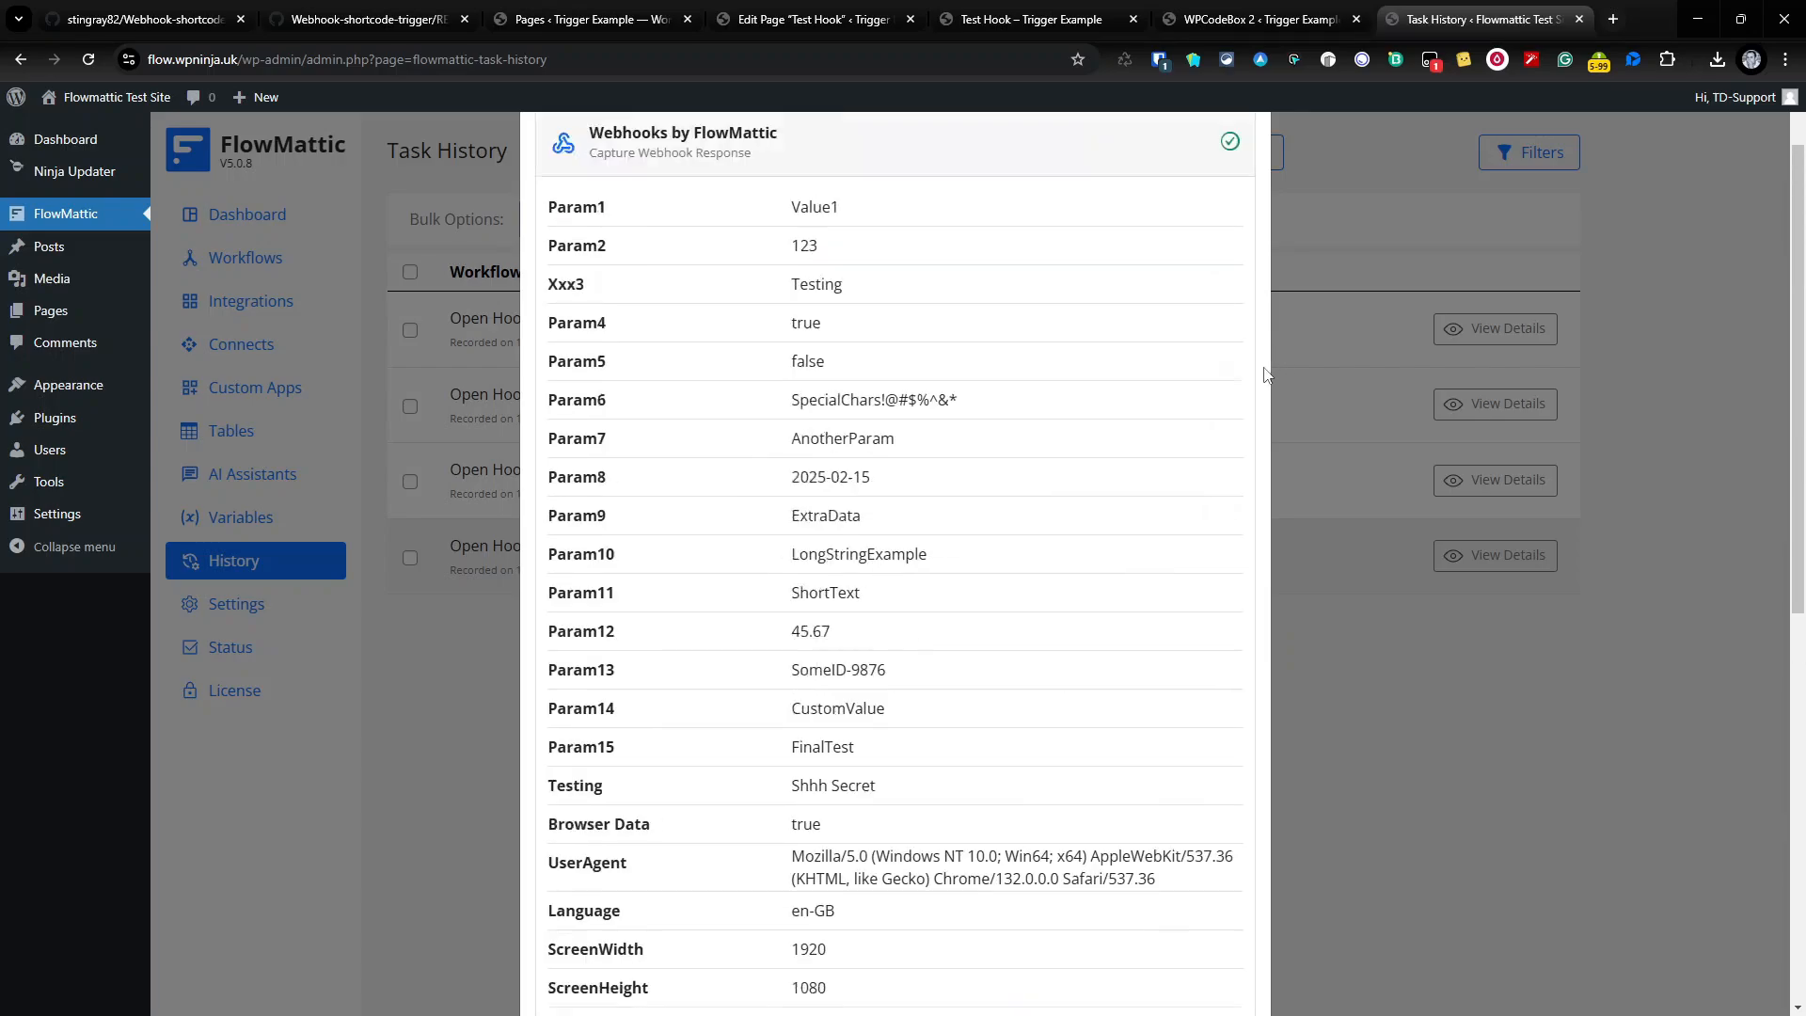
pyautogui.scroll(2, 1265, 375)
pyautogui.click(1272, 161)
# Check the email received in the Open Hook task recorded at 02:45:52 PM, and close its details
pyautogui.click(1508, 479)
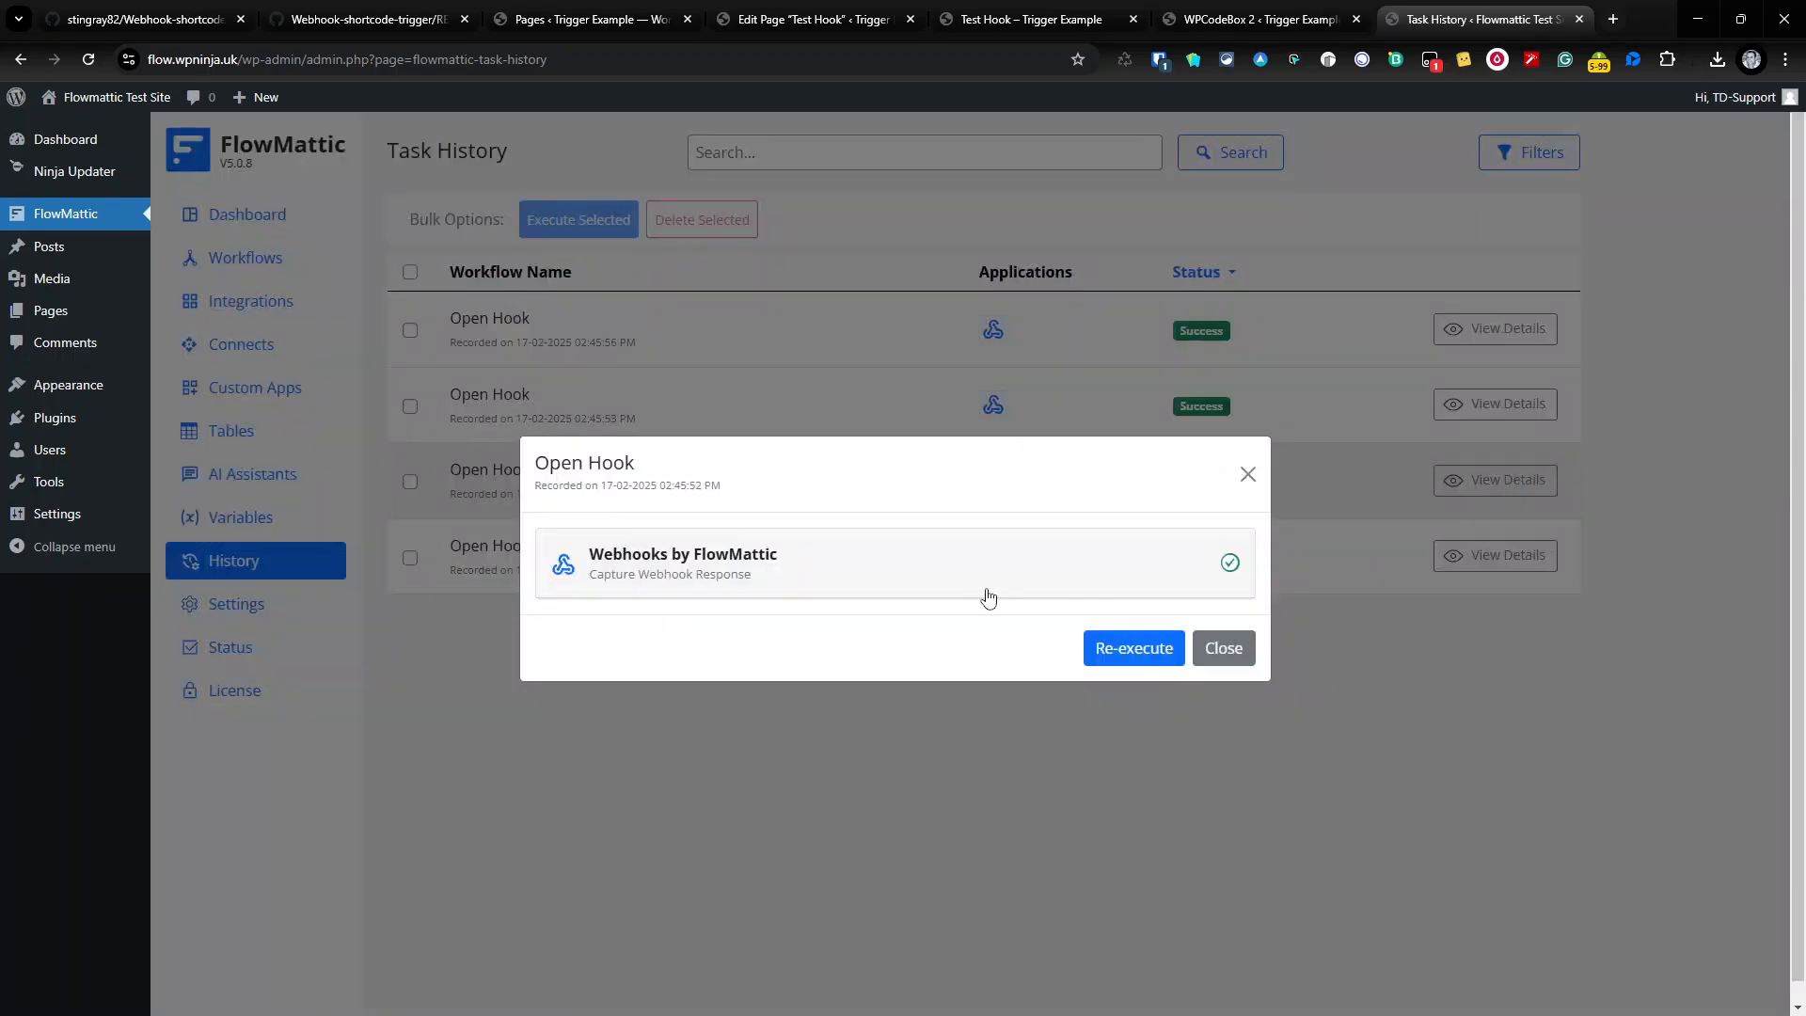
pyautogui.click(987, 597)
pyautogui.scroll(-5, 988, 597)
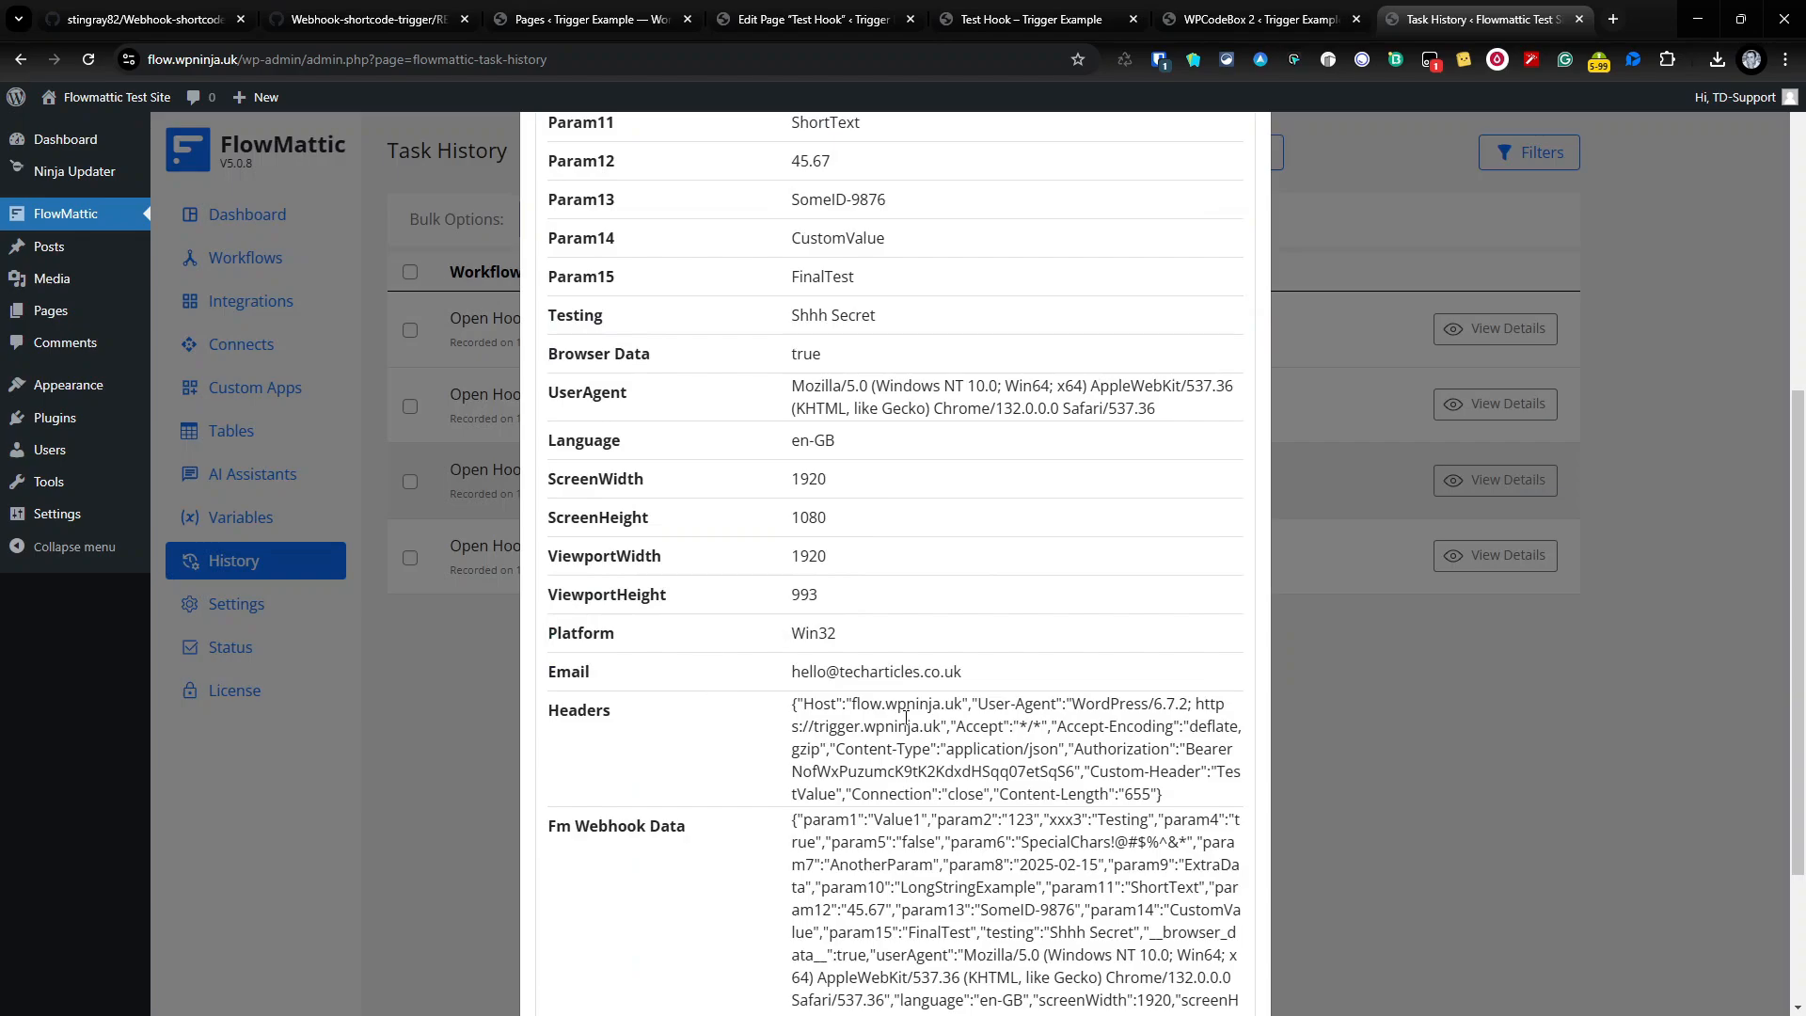
pyautogui.scroll(5, 917, 616)
pyautogui.click(1248, 155)
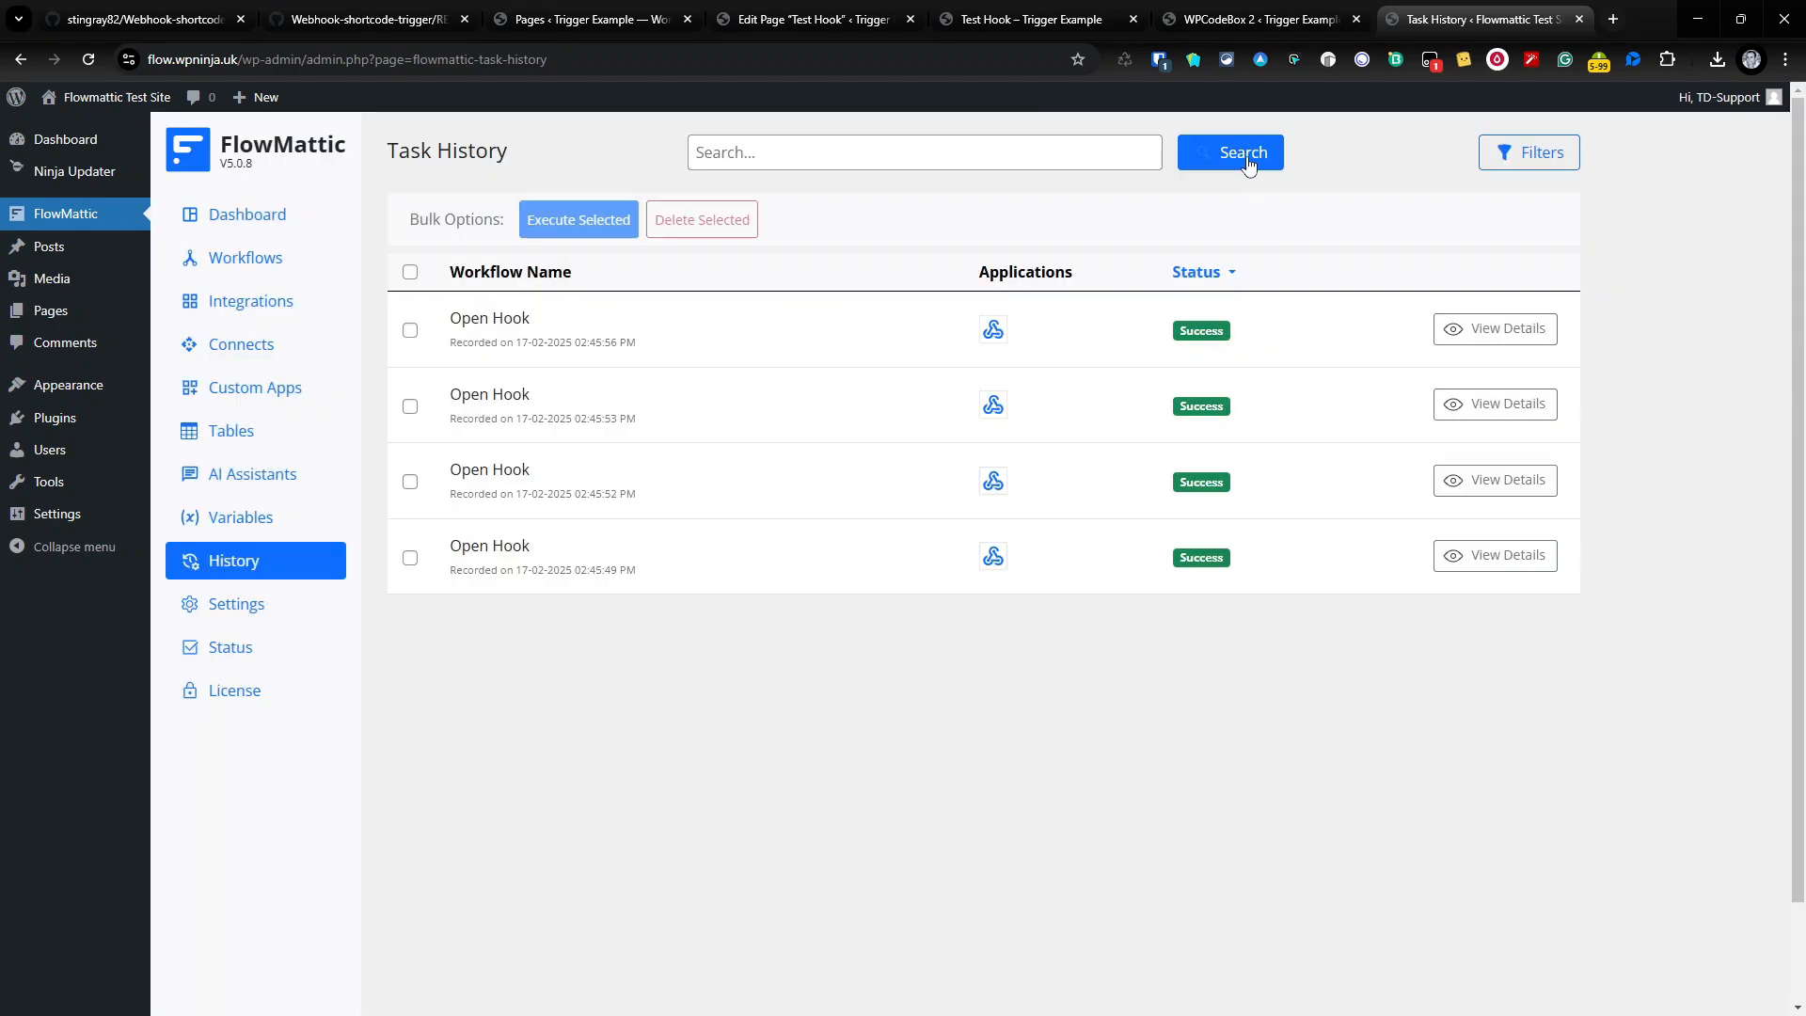
# Check the email received in the Open Hook task recorded at 02:45:53 PM, and close its details
pyautogui.click(1497, 429)
pyautogui.click(1049, 578)
pyautogui.scroll(-5, 1048, 585)
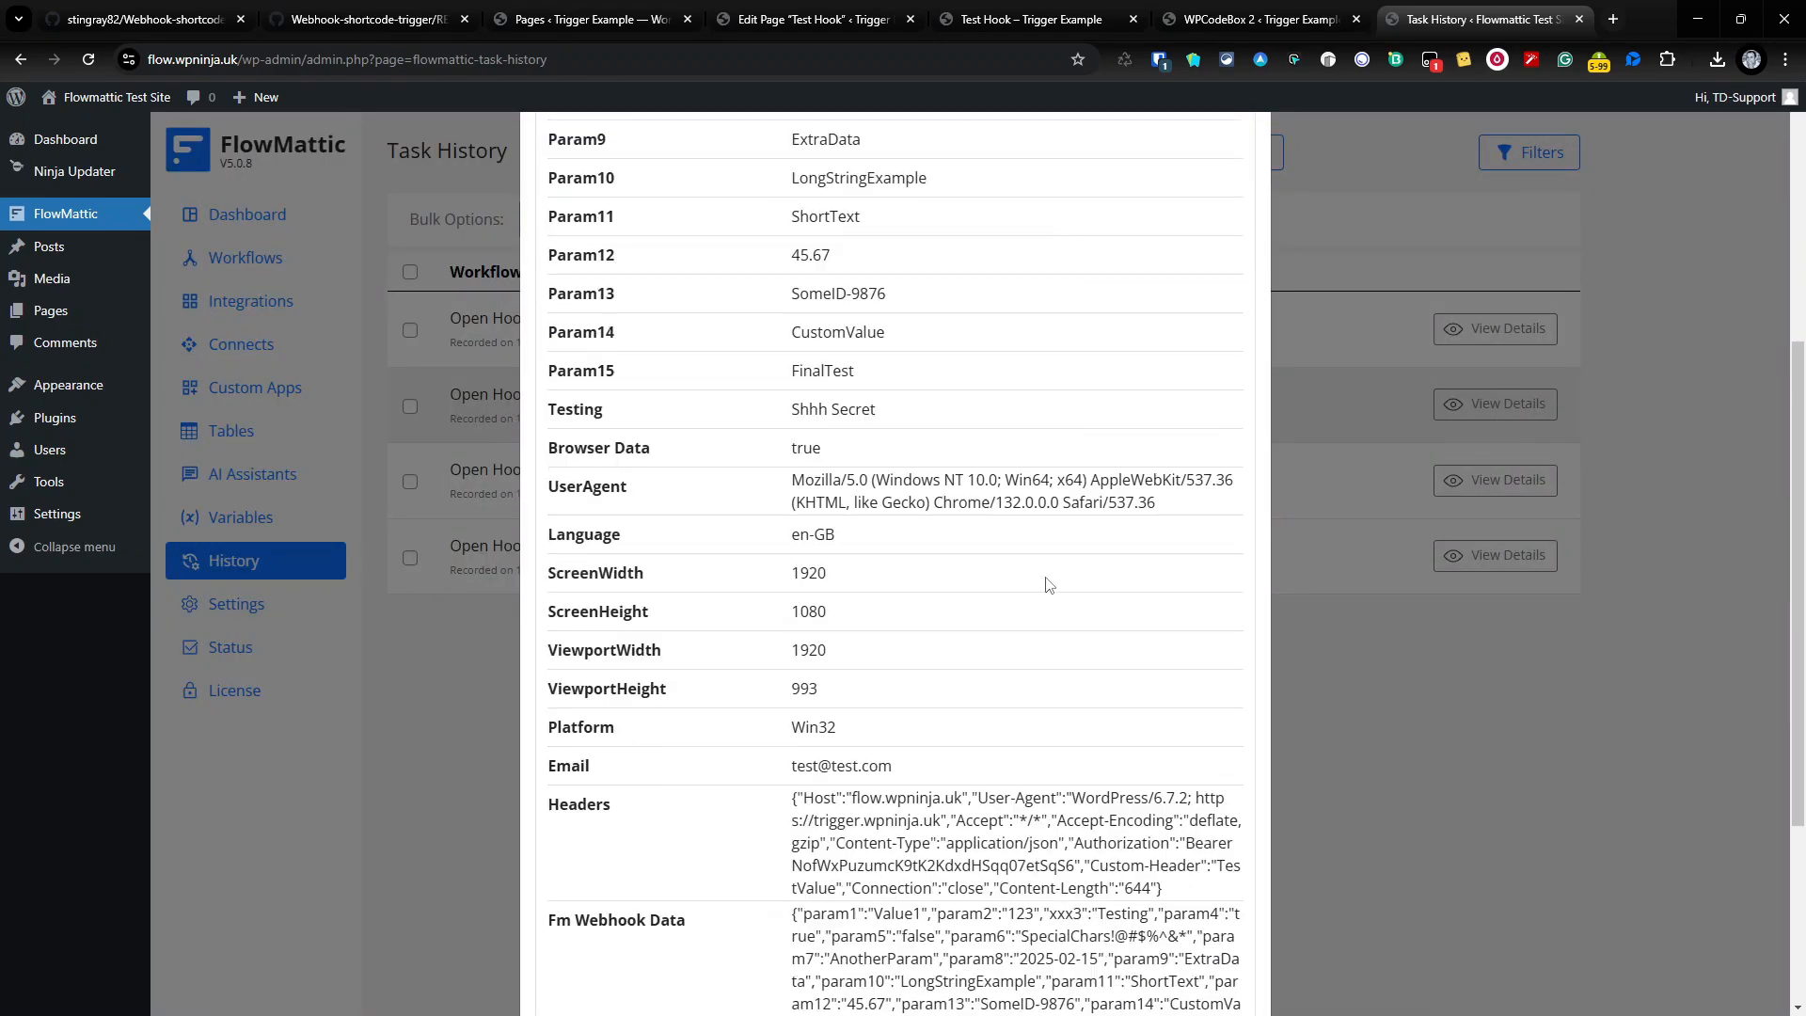
pyautogui.scroll(-2, 1048, 584)
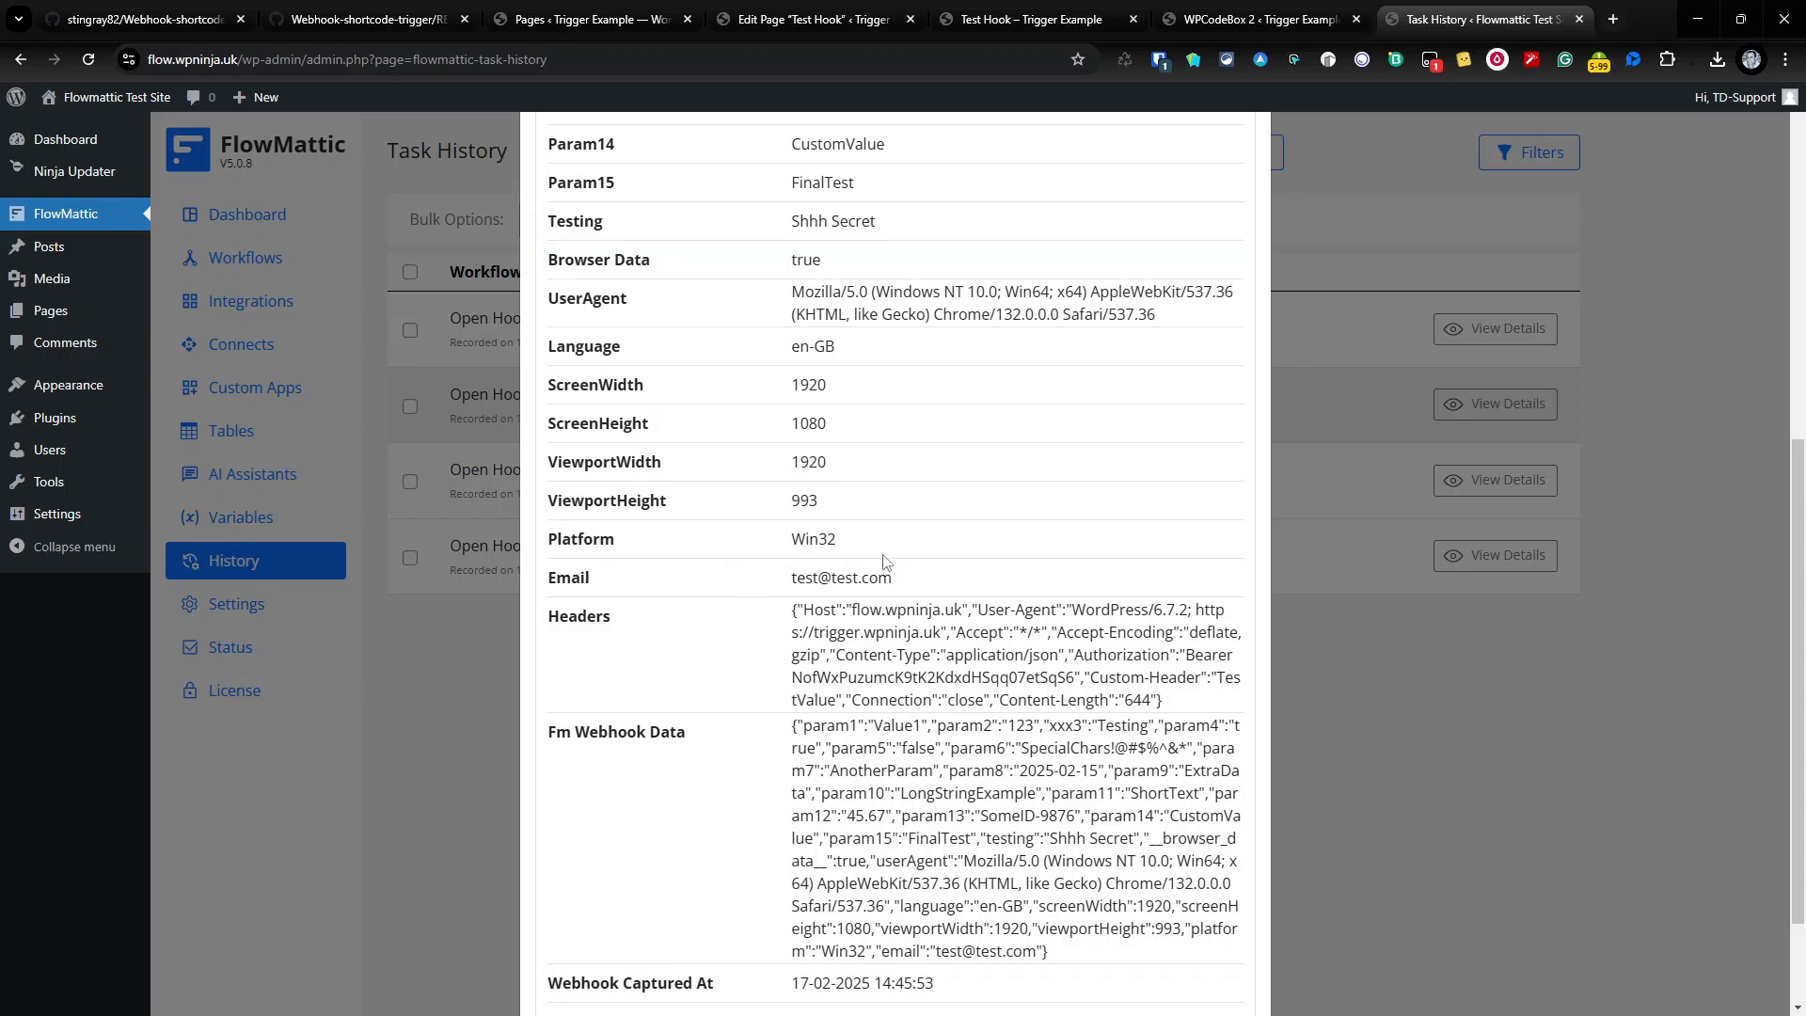
pyautogui.scroll(7, 885, 564)
pyautogui.click(1246, 147)
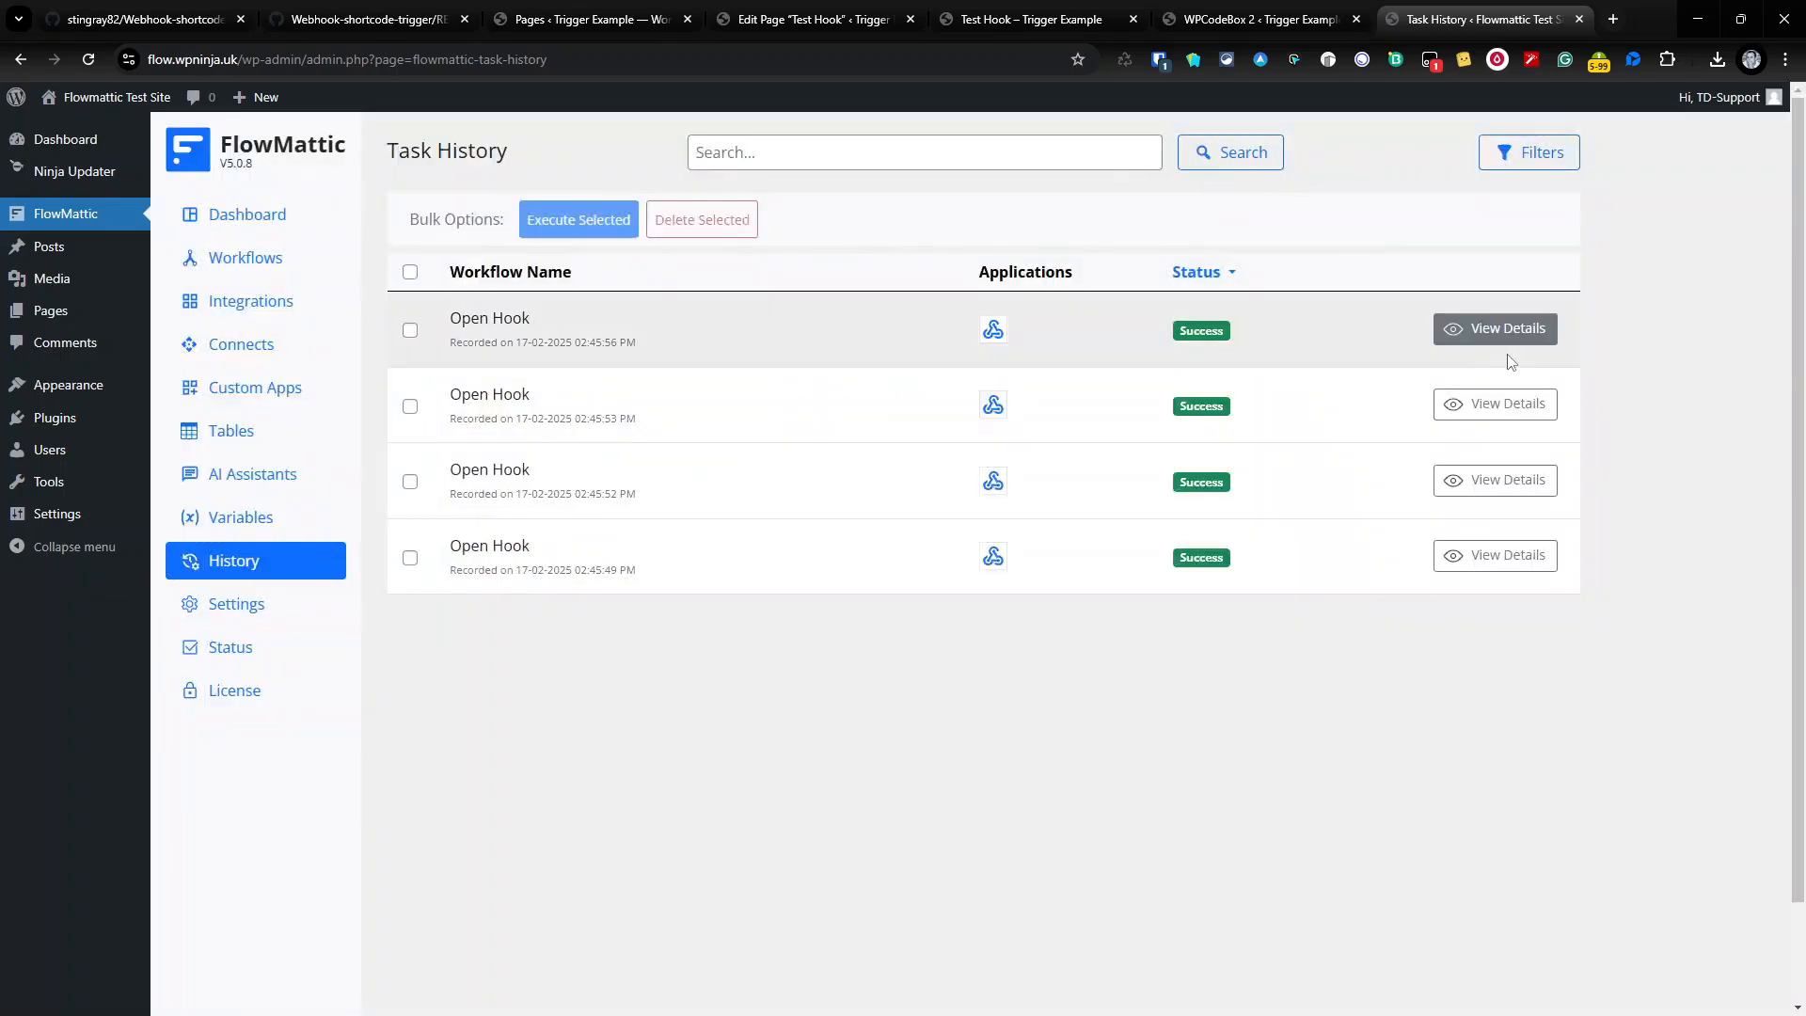
# Open the newest Open Hook task's webhook response and examine its Email field and the parameters from Param1 to Testing
pyautogui.click(1499, 334)
pyautogui.click(1211, 549)
pyautogui.scroll(-8, 1208, 546)
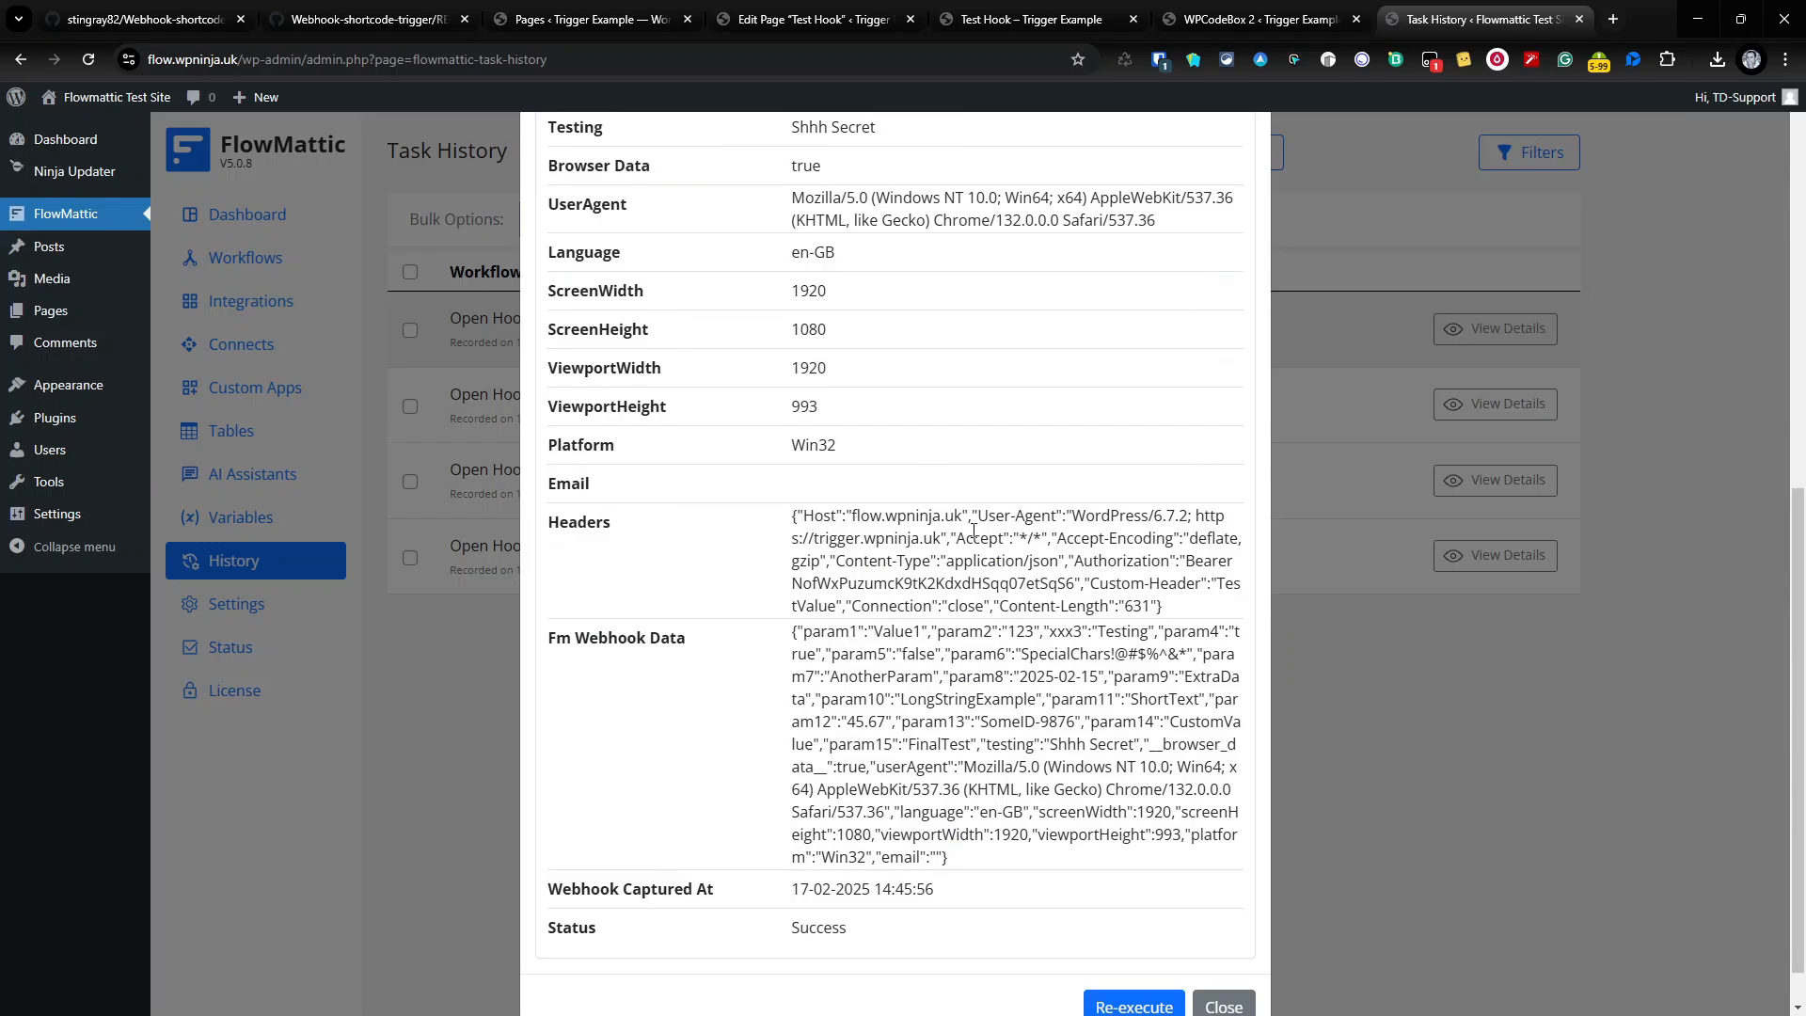
pyautogui.scroll(7, 923, 551)
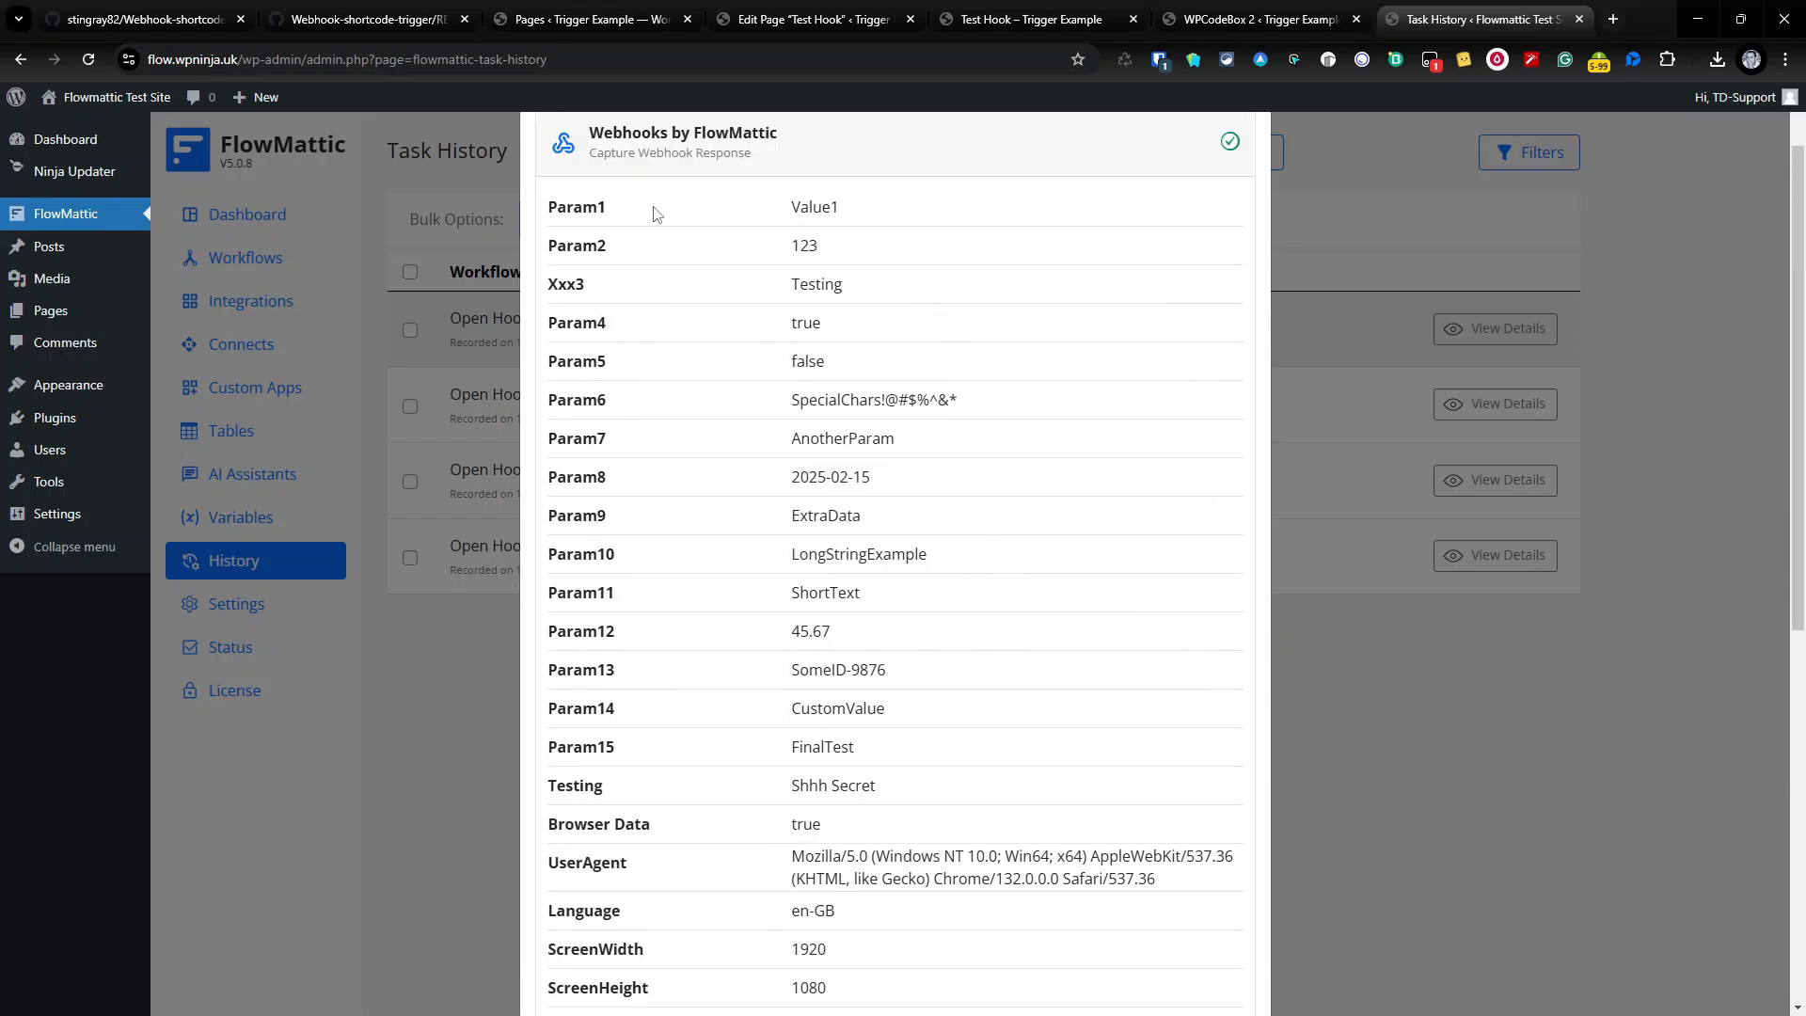
pyautogui.moveTo(656, 232); pyautogui.dragTo(551, 789)
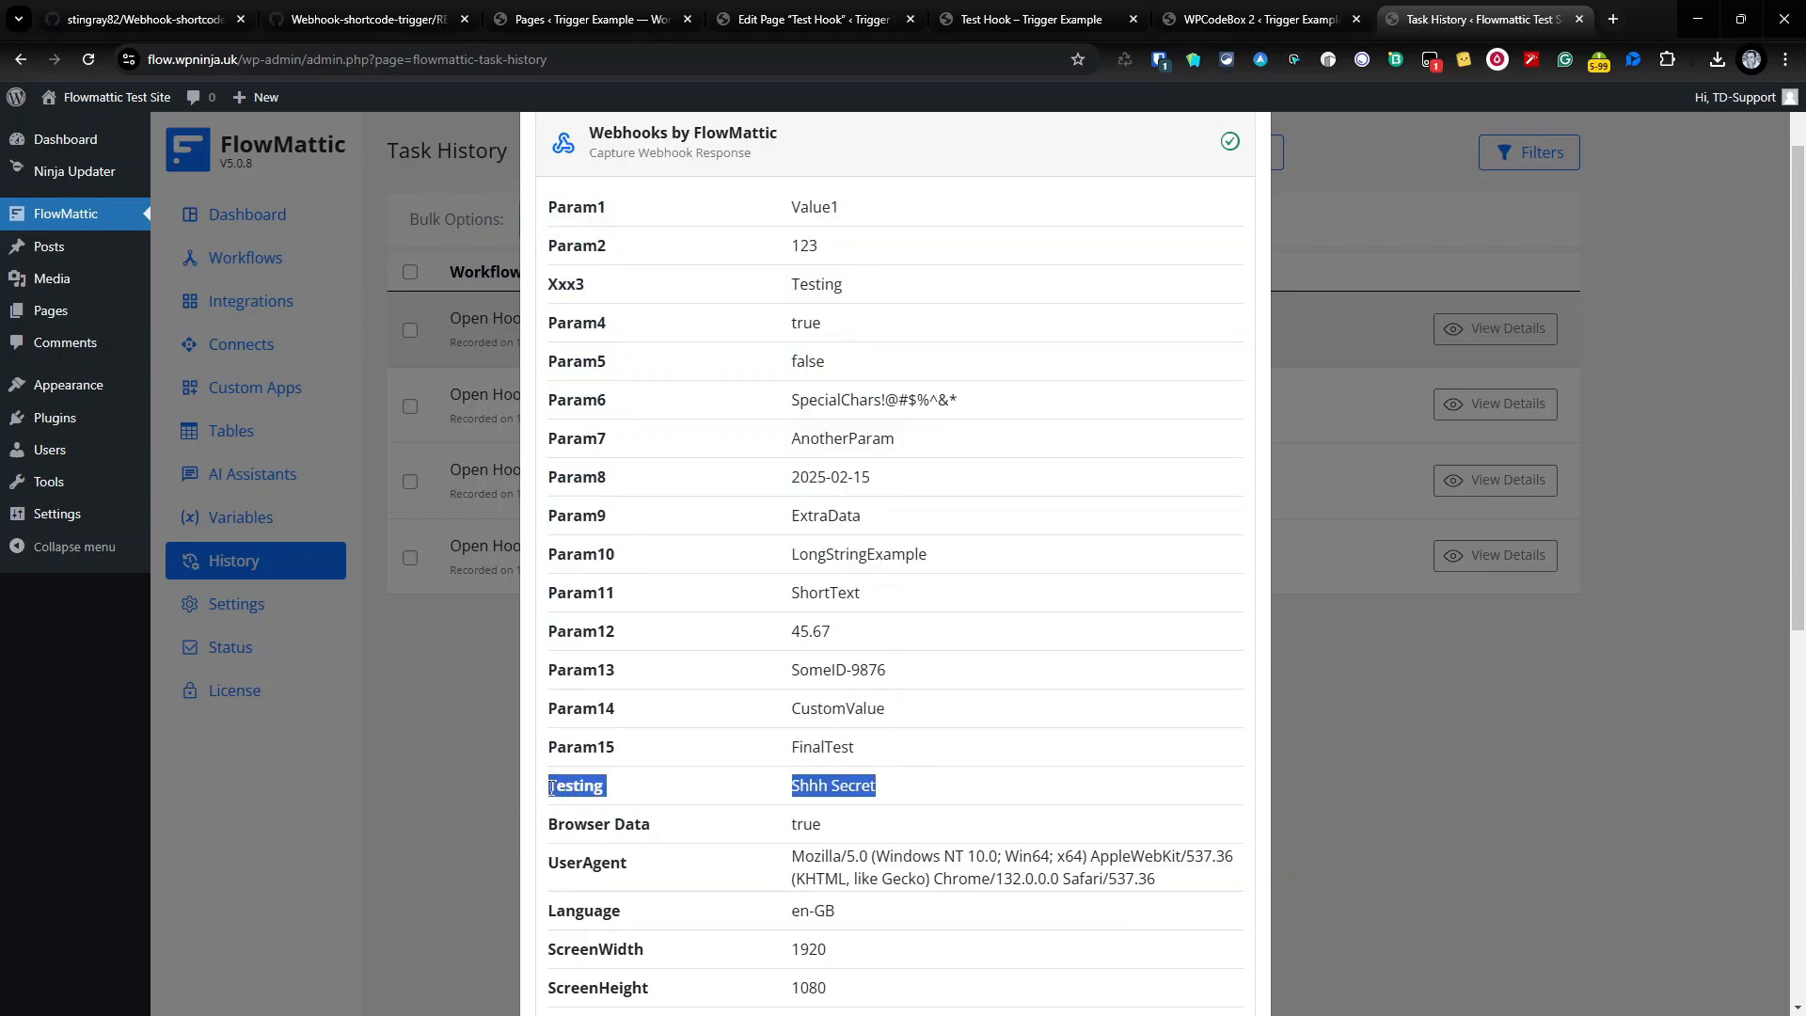
# Examine the browser data, headers and Fm Webhook Data in the newest task's response, and close its details
pyautogui.scroll(-5, 567, 790)
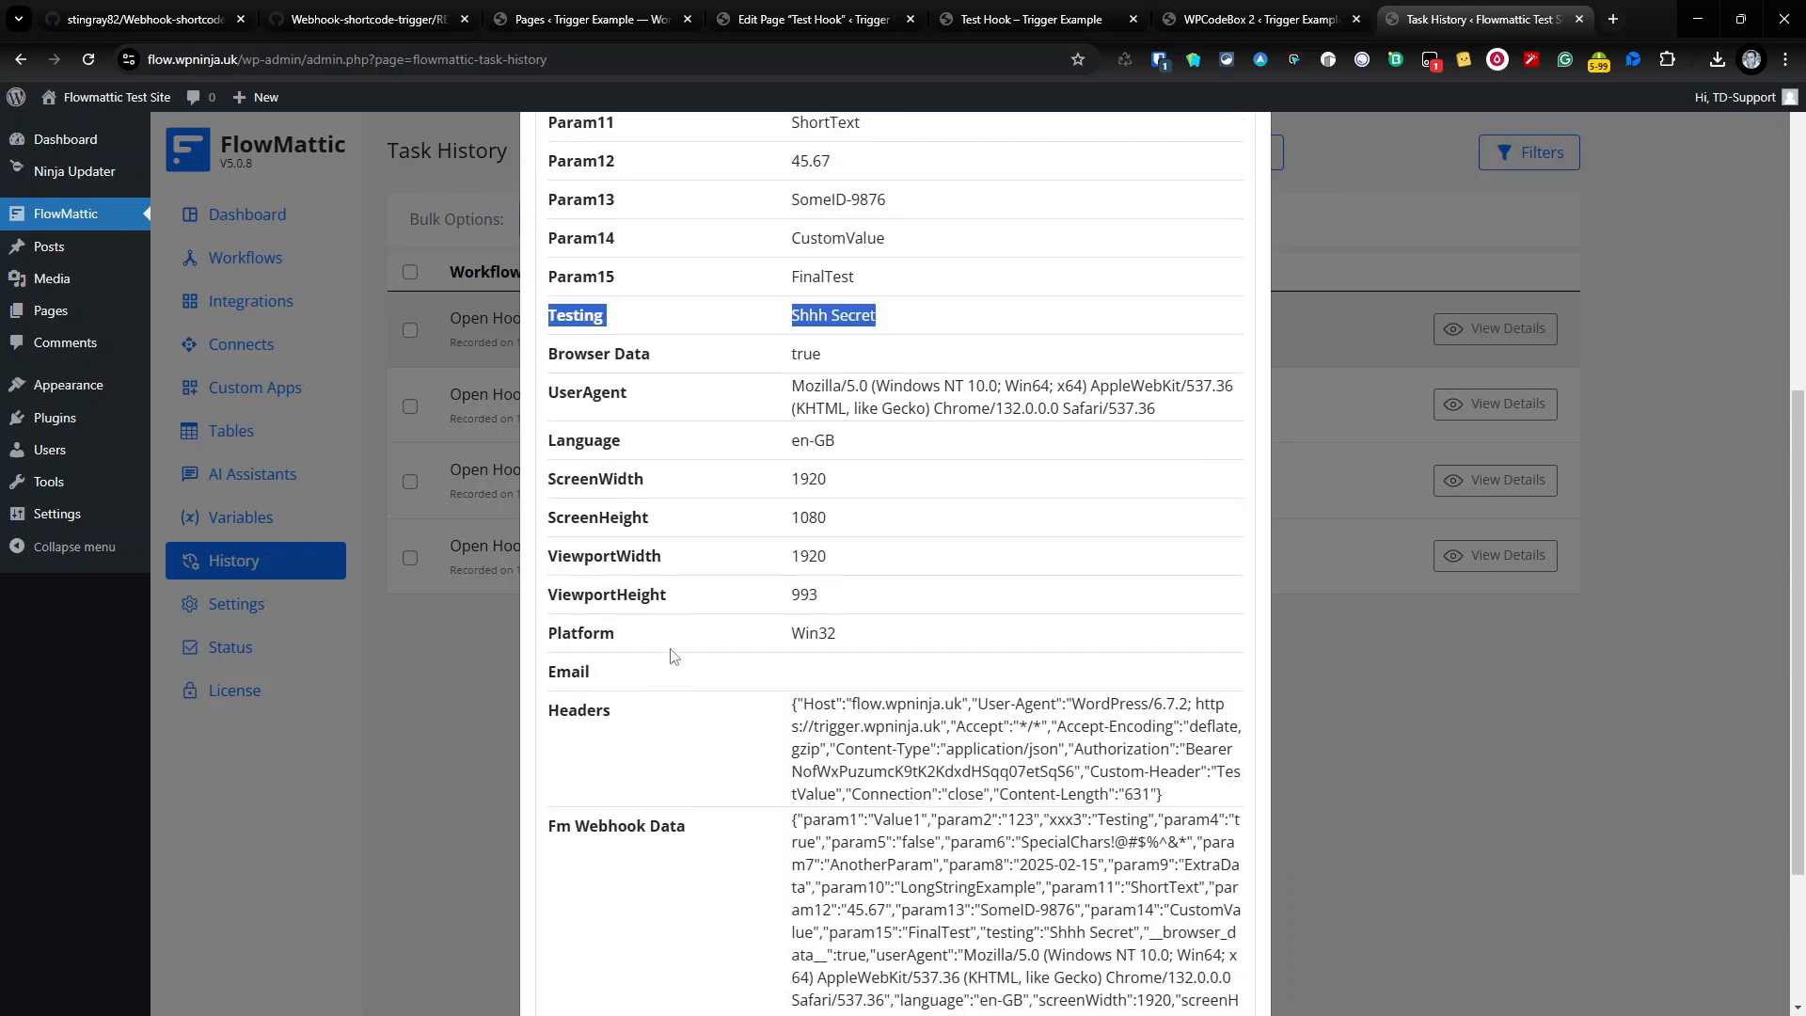
pyautogui.moveTo(619, 376); pyautogui.dragTo(874, 632)
pyautogui.scroll(-2, 875, 633)
pyautogui.scroll(1, 903, 565)
pyautogui.click(926, 489)
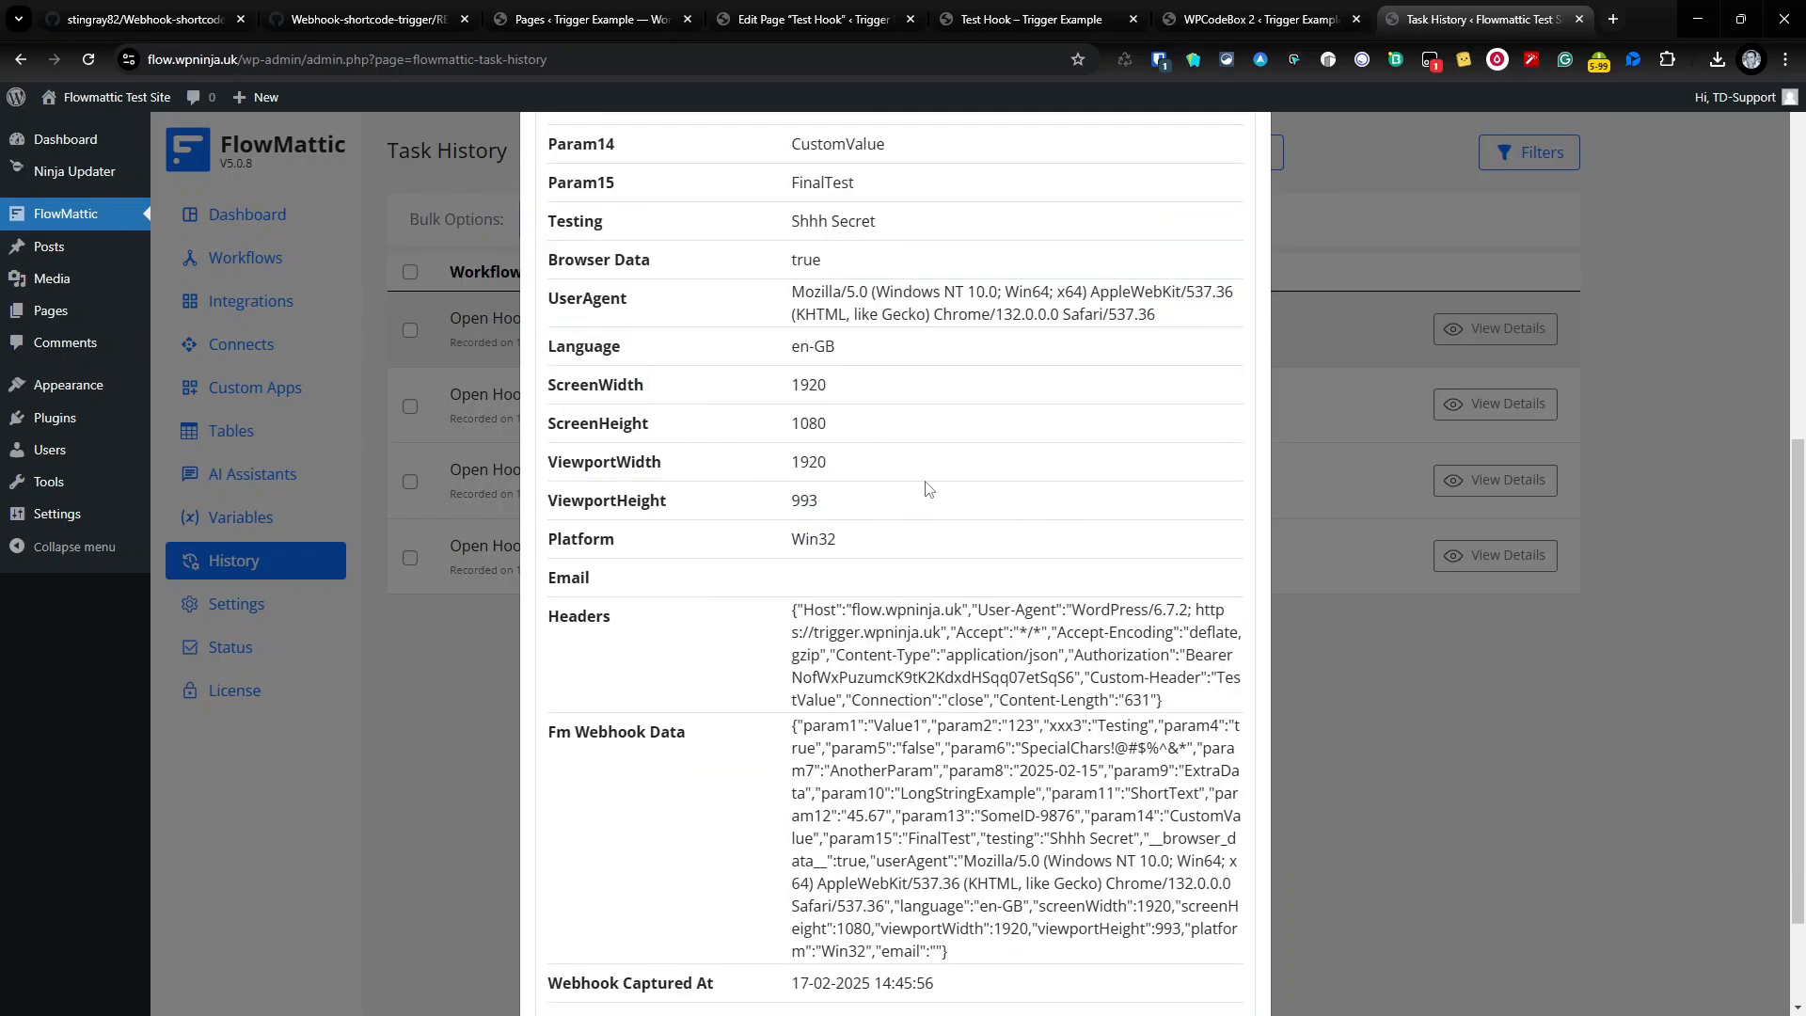
pyautogui.scroll(1, 927, 488)
pyautogui.scroll(-4, 927, 501)
pyautogui.scroll(7, 911, 448)
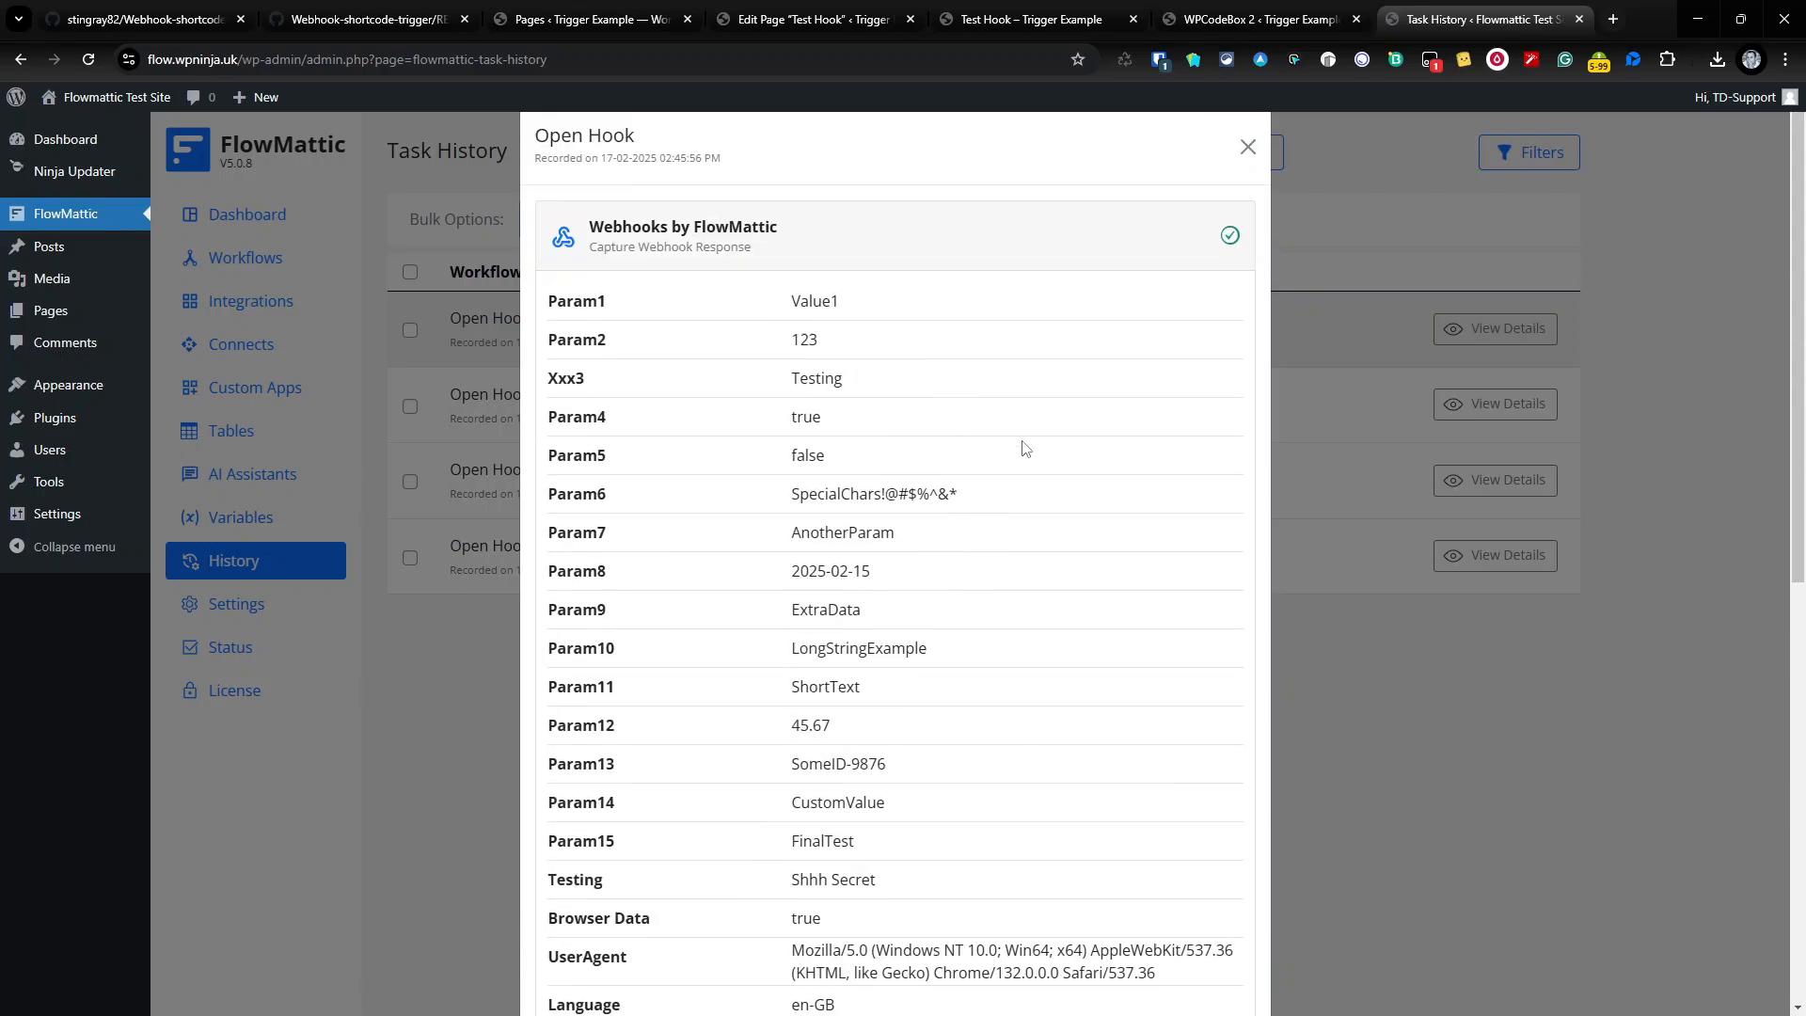
pyautogui.click(1241, 152)
# Reopen the Open Hook task recorded at 02:45:52 PM, review its browser and email data, and close it
pyautogui.click(1496, 479)
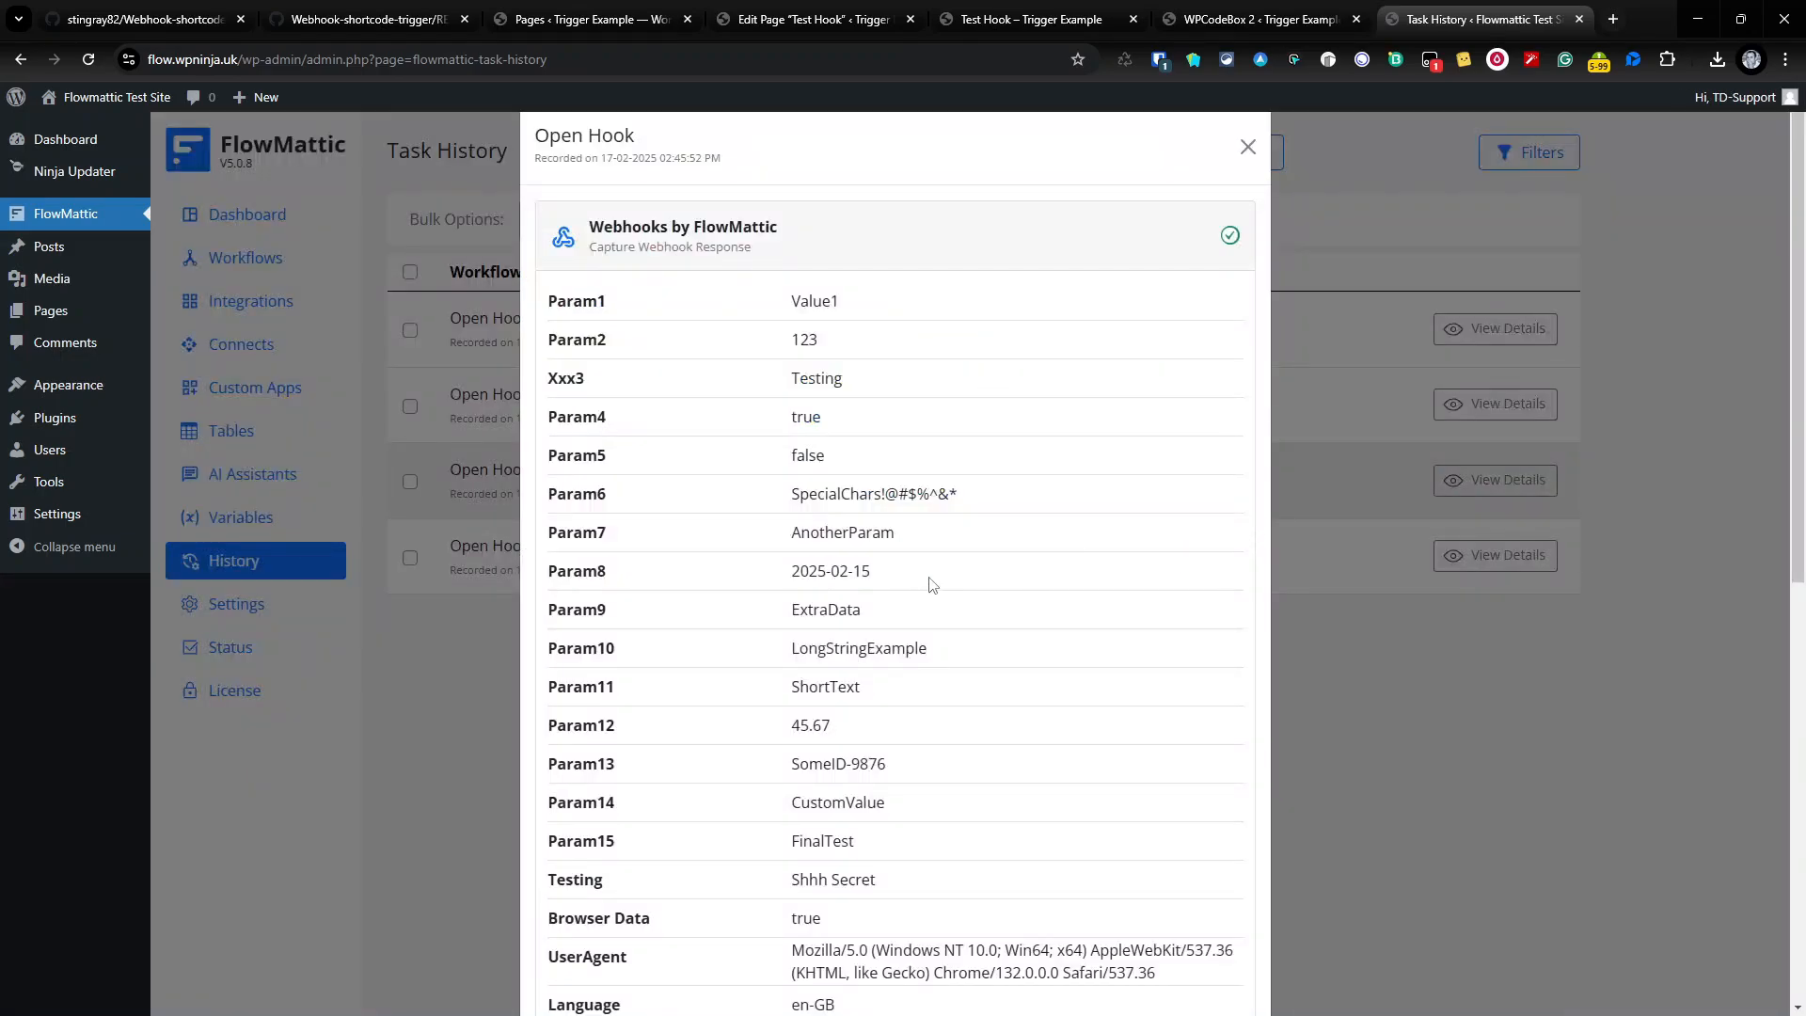
pyautogui.scroll(-5, 922, 580)
pyautogui.scroll(-3, 913, 578)
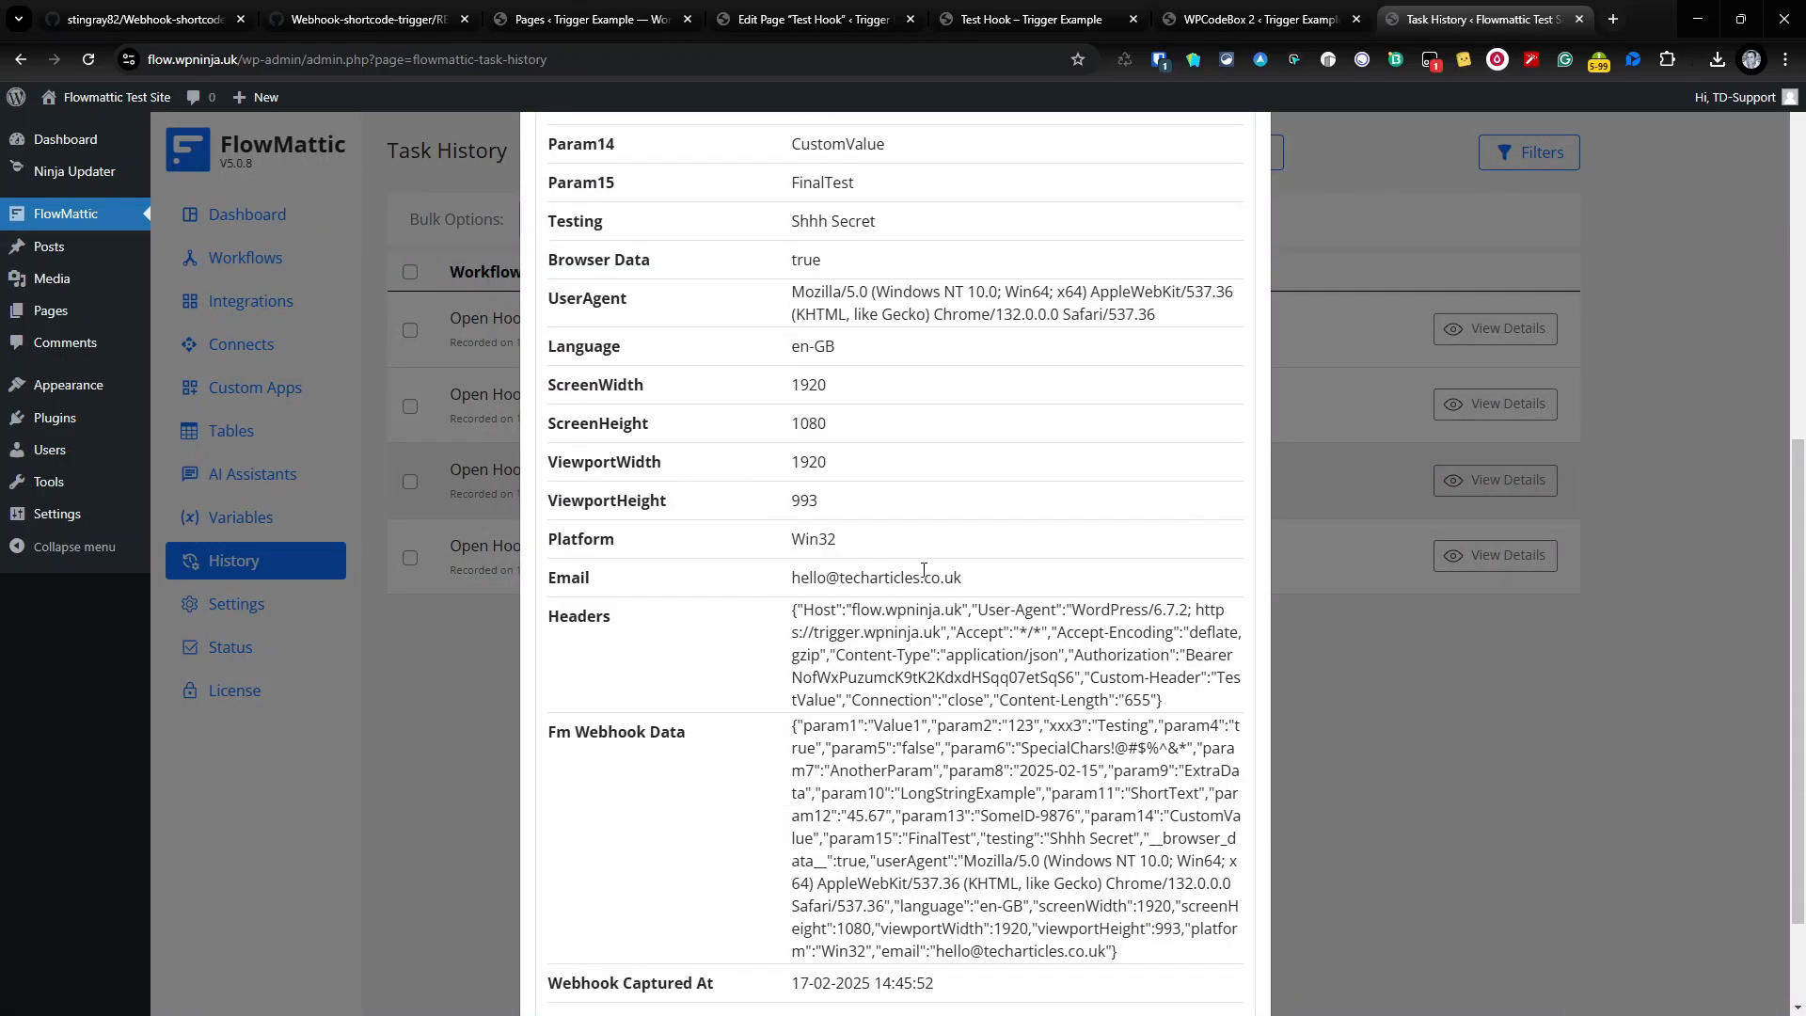
pyautogui.scroll(7, 963, 559)
pyautogui.click(1249, 149)
# Return to the Test Hook editor and examine the capture-url value in the No EMail shortcode
pyautogui.click(813, 19)
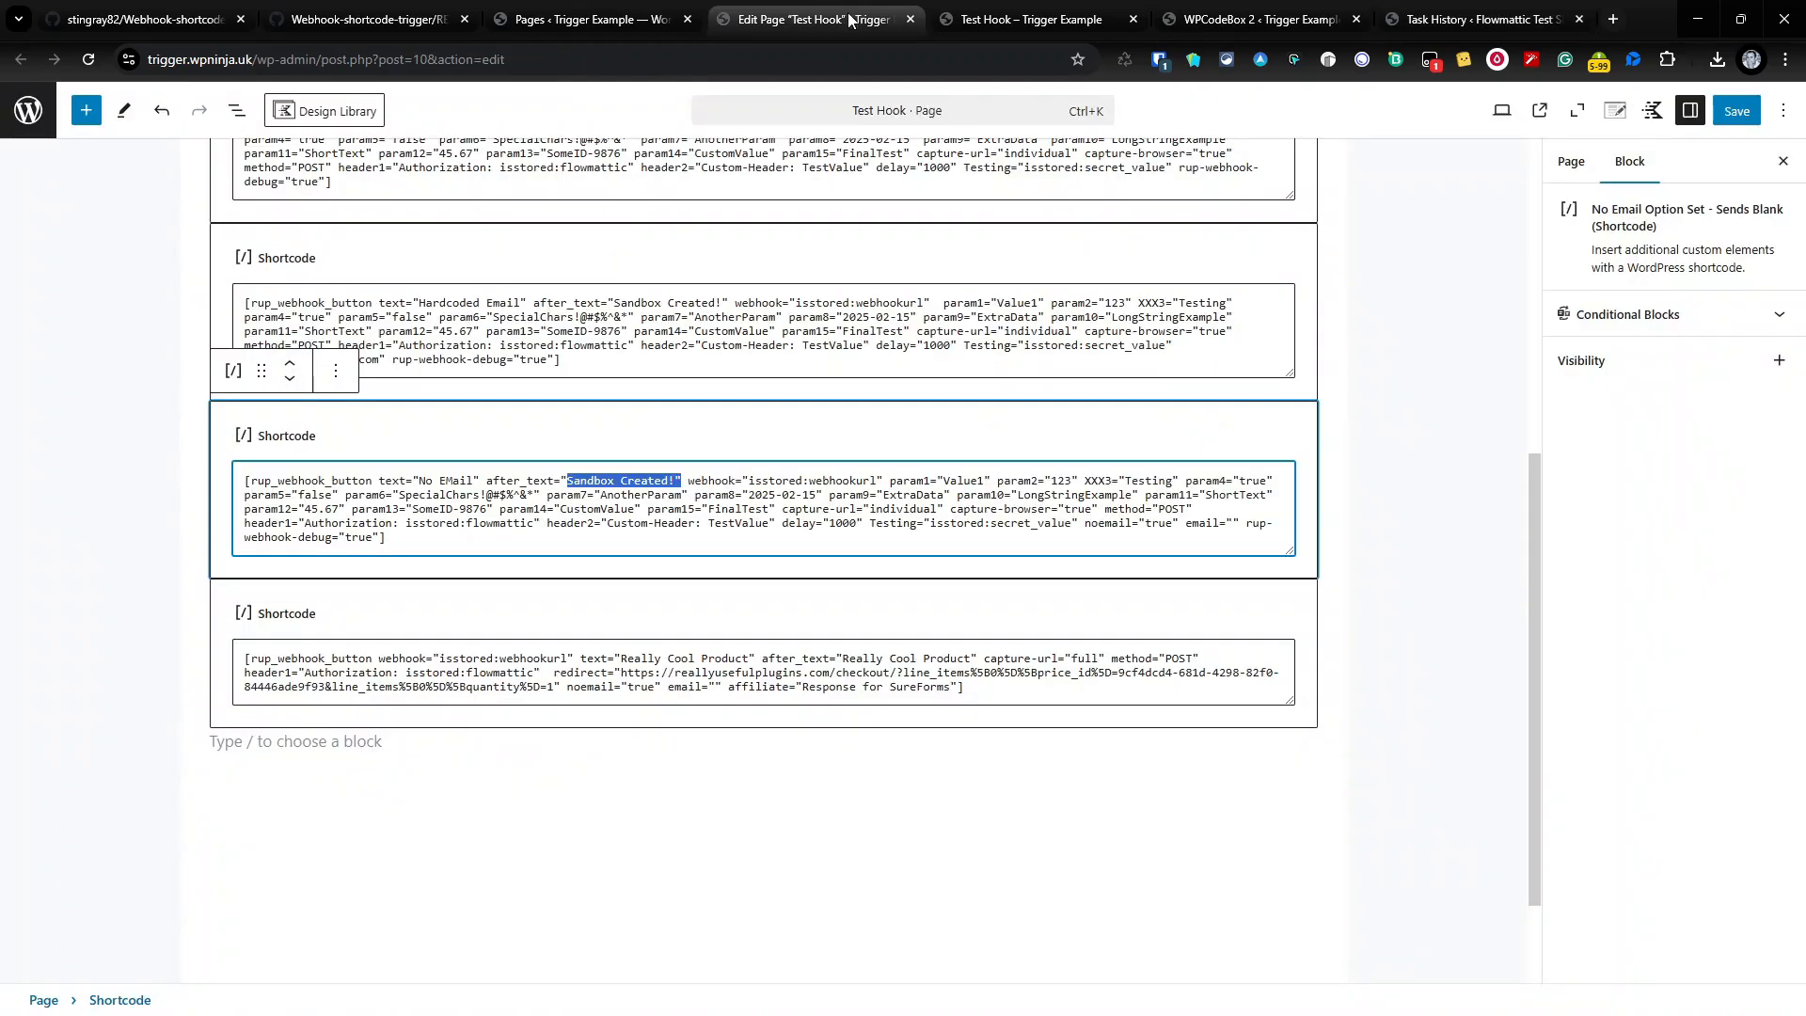
pyautogui.click(570, 543)
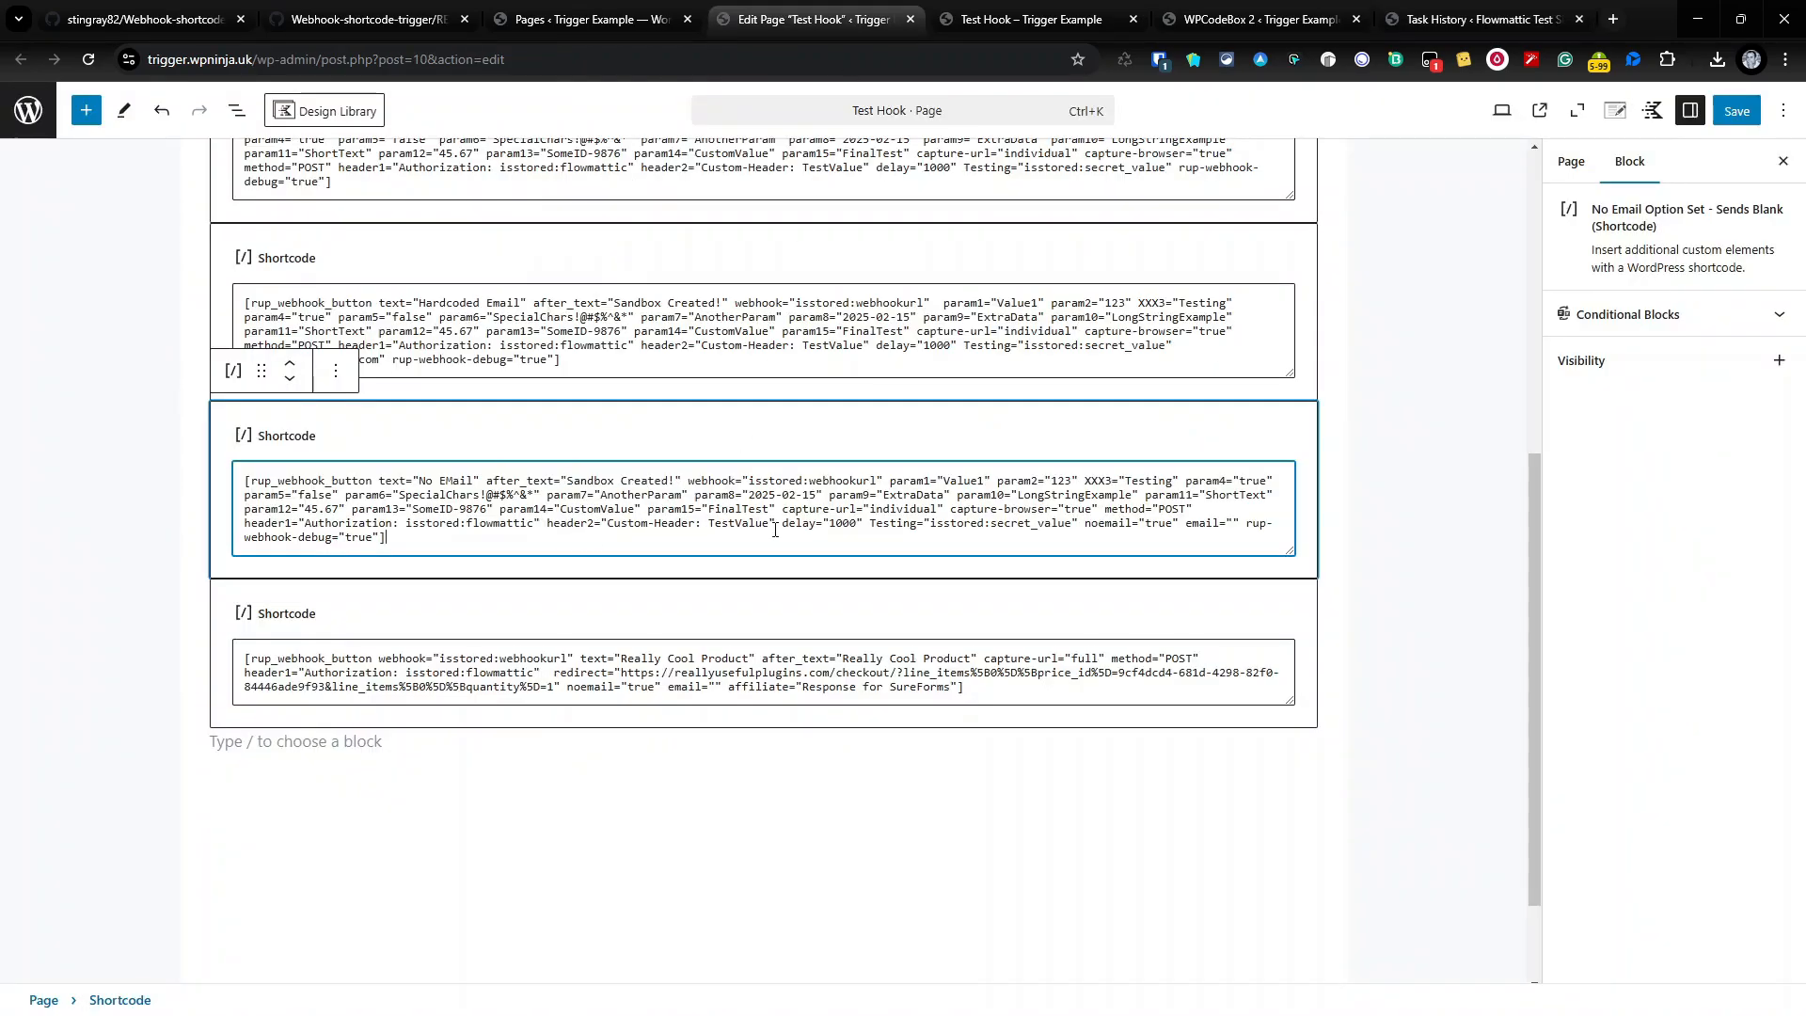
pyautogui.doubleClick(896, 508)
# Reload the live Test Hook page to reset its webhook buttons, and keep that page in view
pyautogui.click(1034, 19)
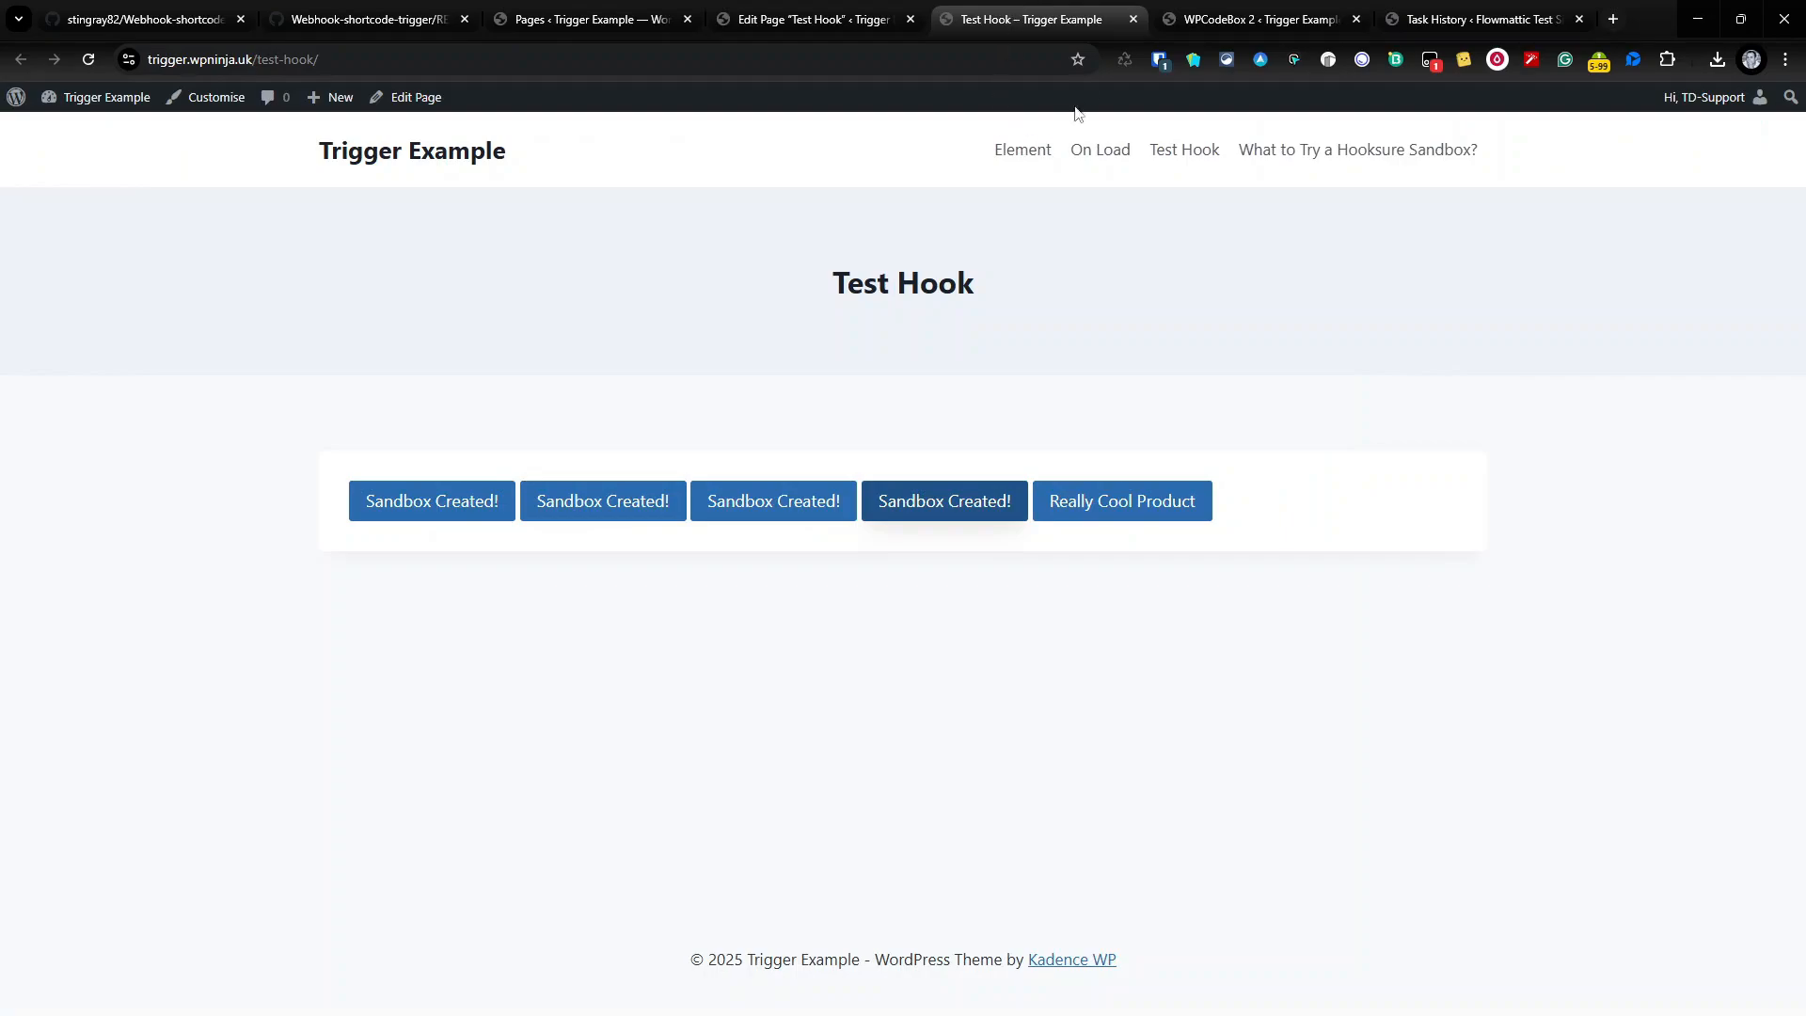
pyautogui.click(92, 59)
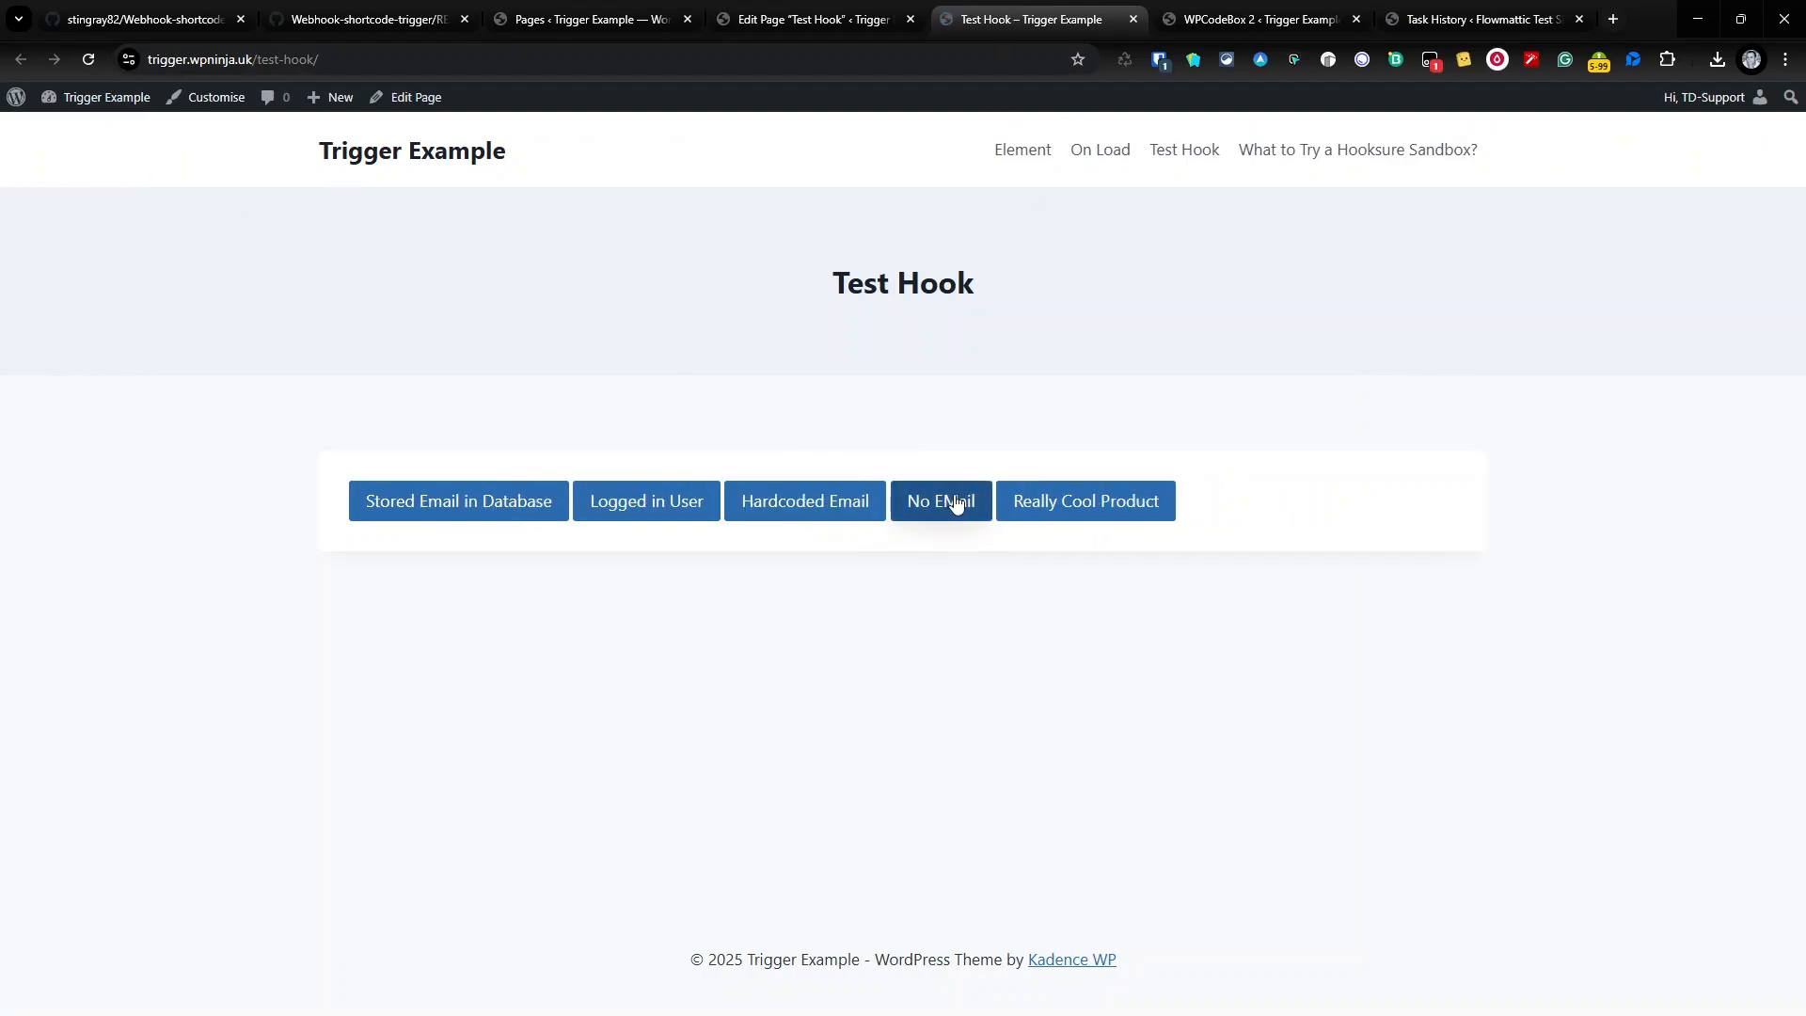
pyautogui.click(1248, 15)
pyautogui.click(1035, 19)
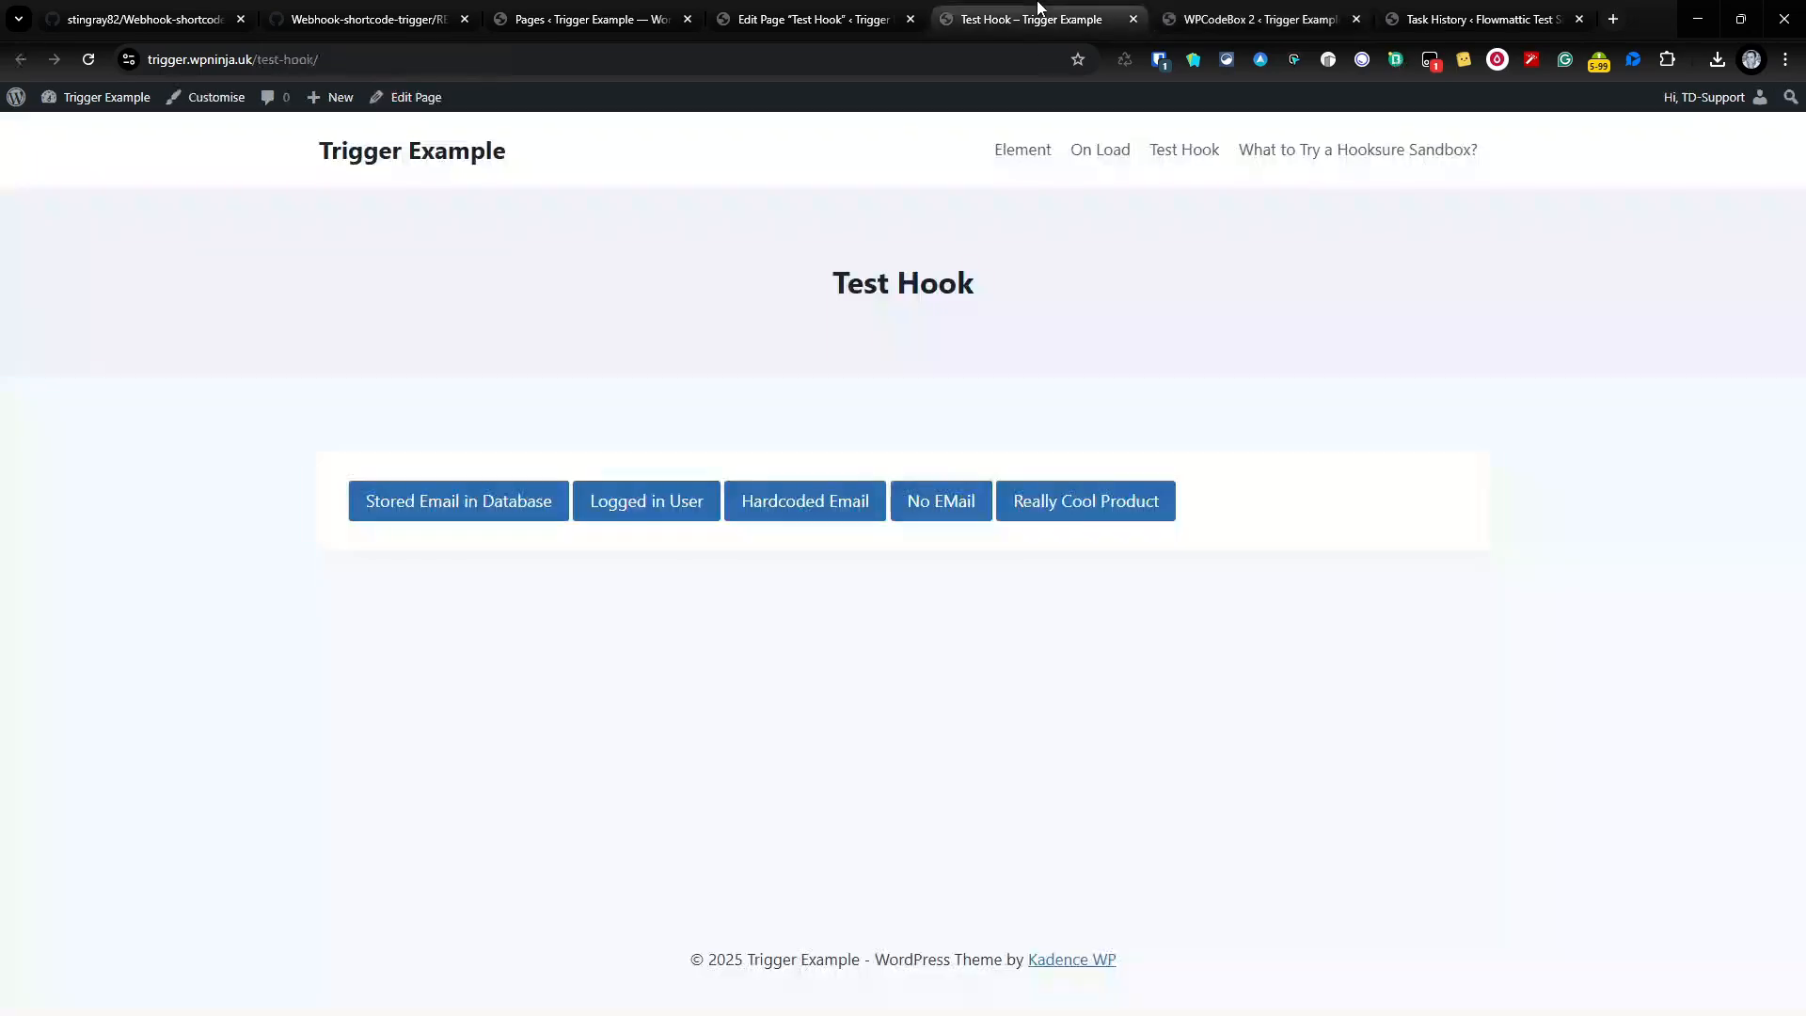
# Review the parameters, browser data, headers and Fm Webhook Data of the newest Open Hook task in FlowMattic's Task History
pyautogui.click(1477, 19)
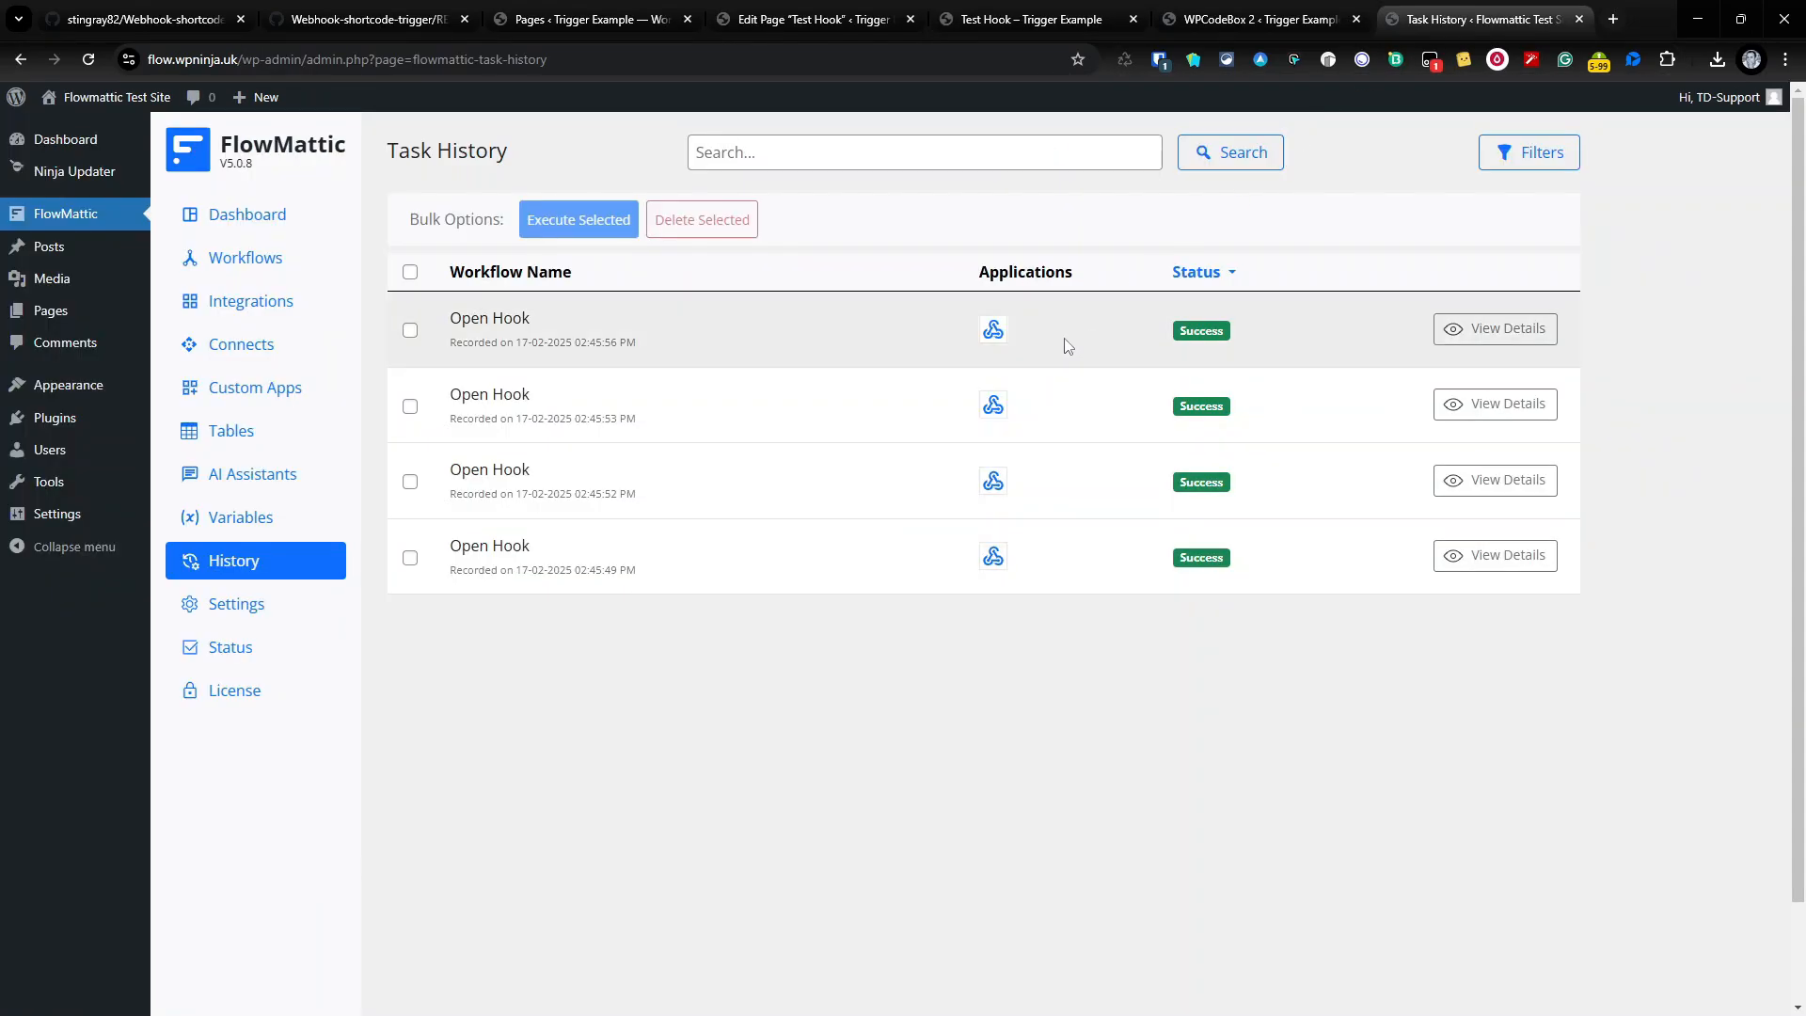
pyautogui.click(1495, 331)
pyautogui.scroll(-3, 967, 465)
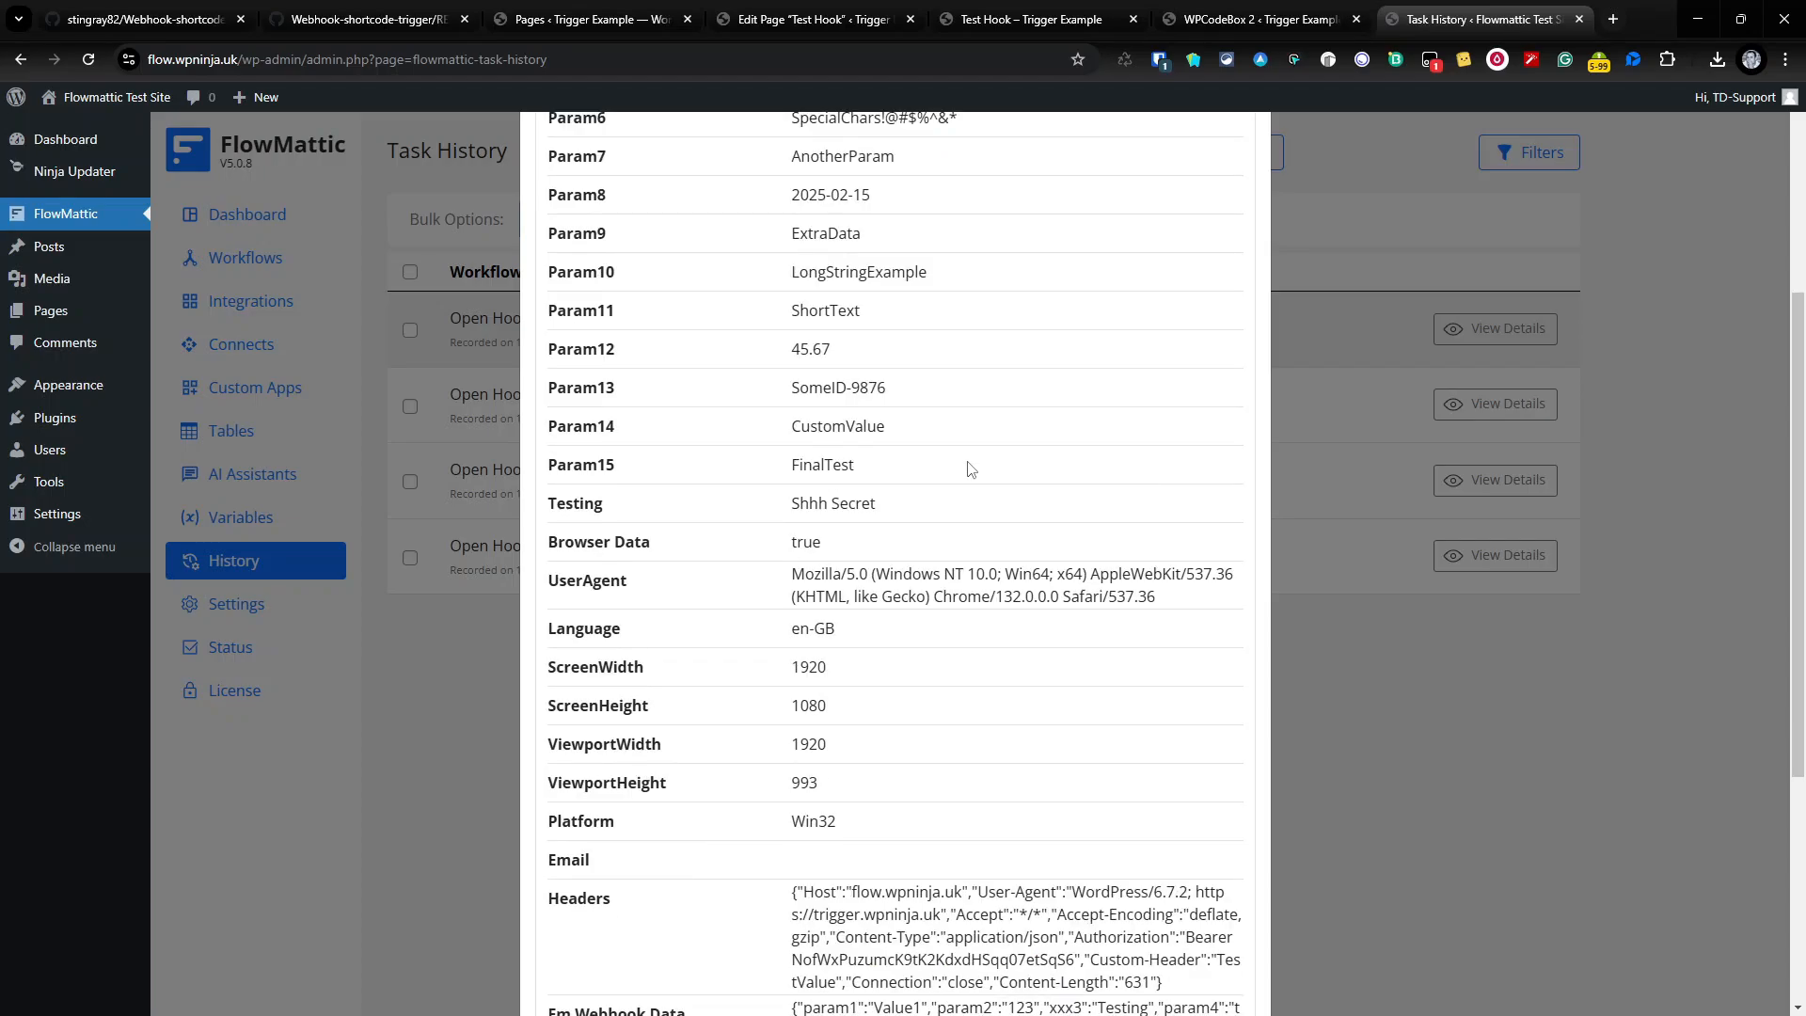
pyautogui.scroll(-2, 969, 468)
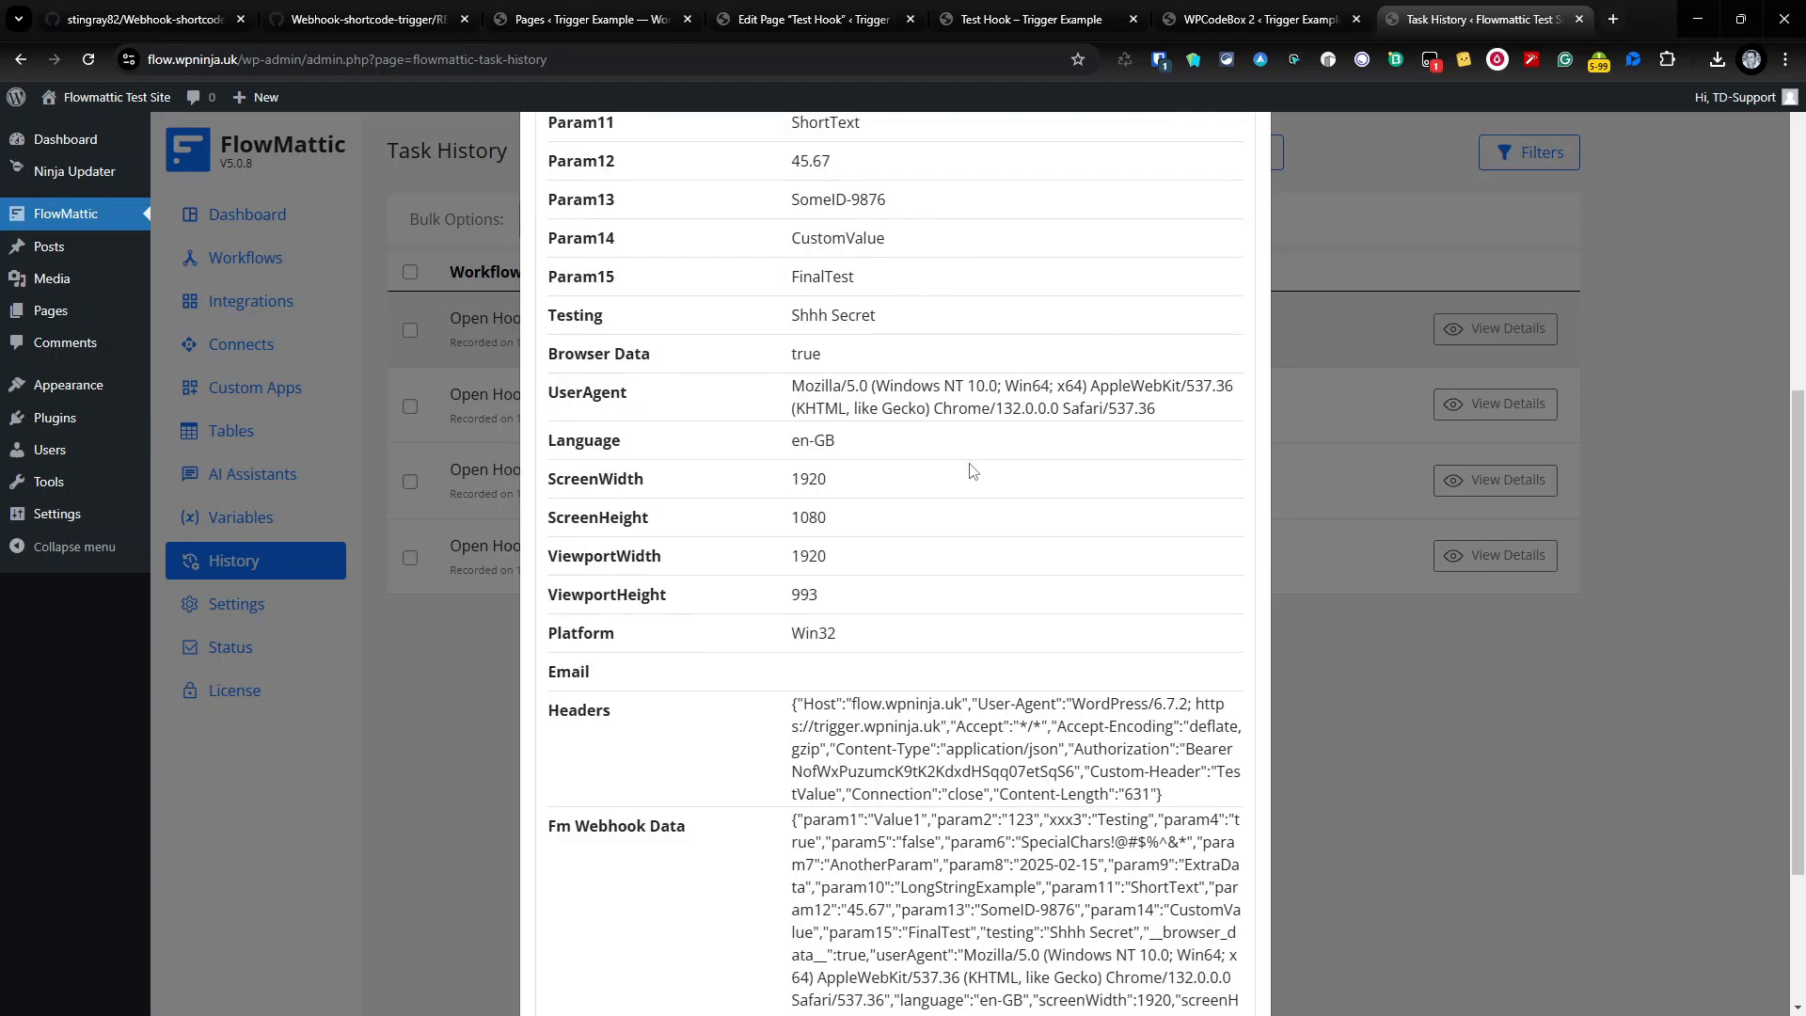
pyautogui.scroll(3, 972, 470)
pyautogui.scroll(-6, 973, 470)
pyautogui.scroll(8, 973, 442)
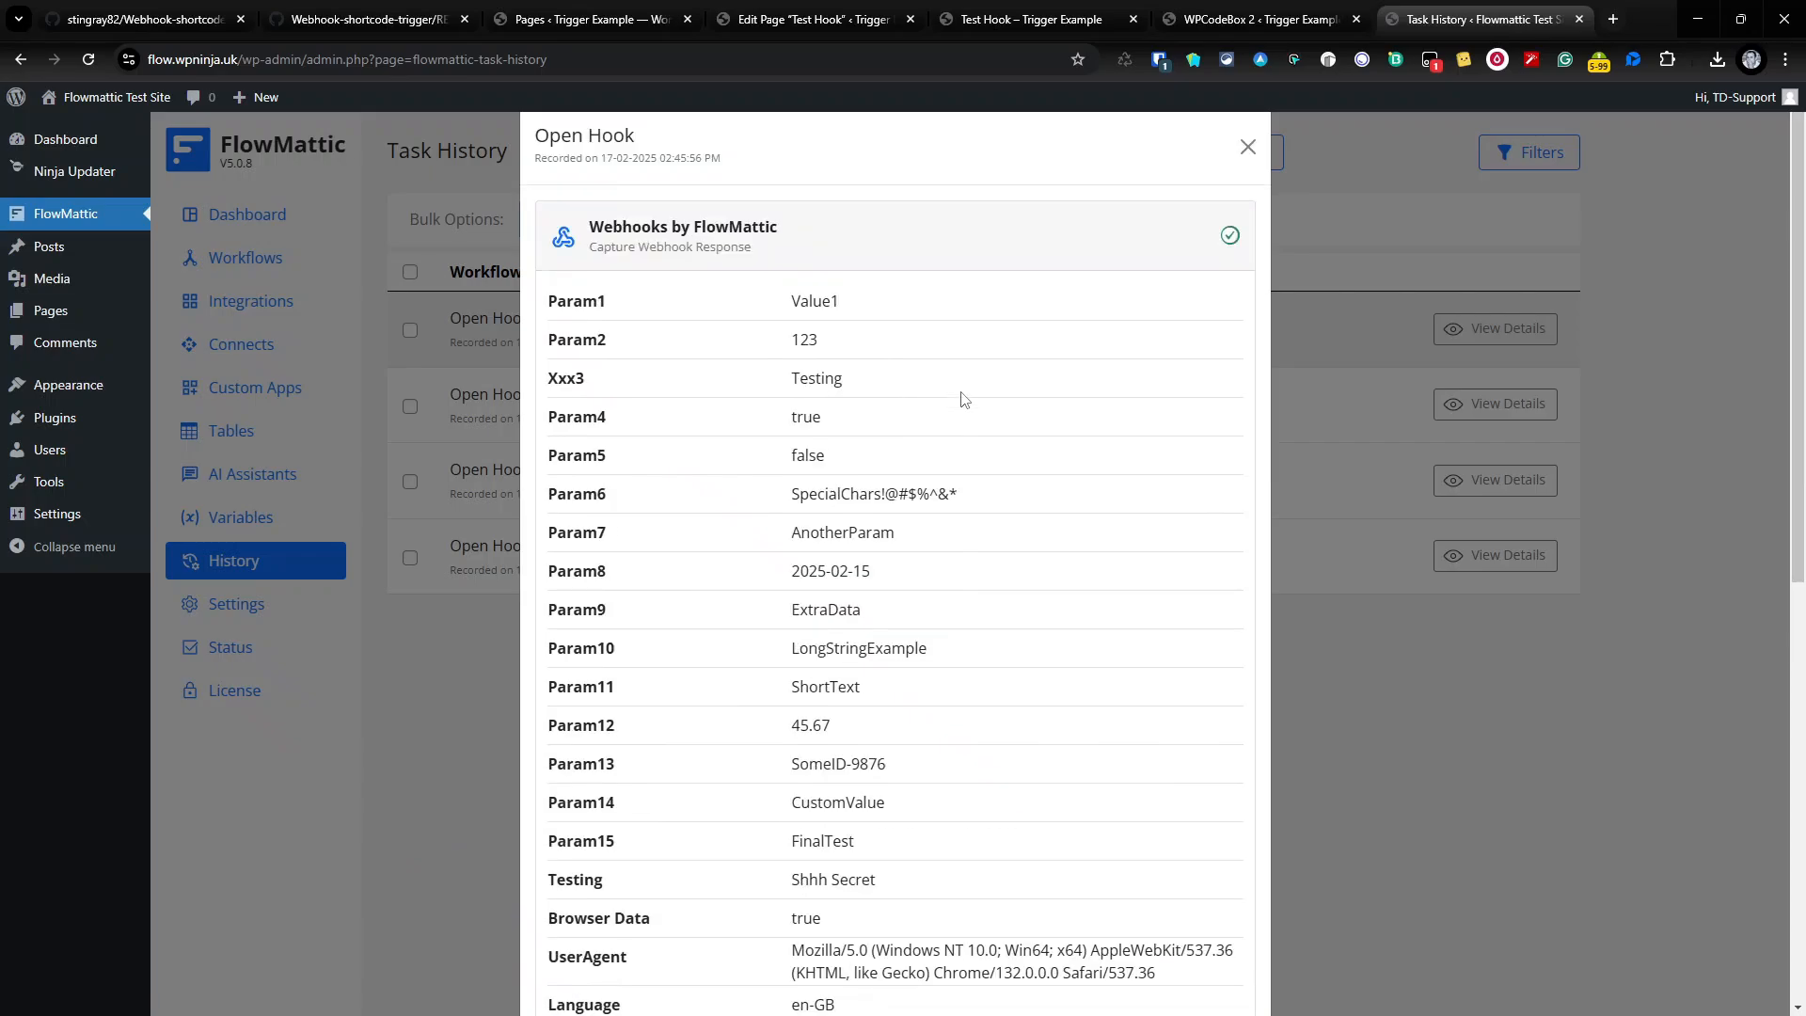
pyautogui.scroll(-2, 844, 341)
pyautogui.scroll(2, 845, 340)
pyautogui.moveTo(553, 295); pyautogui.dragTo(548, 297)
pyautogui.scroll(-2, 915, 399)
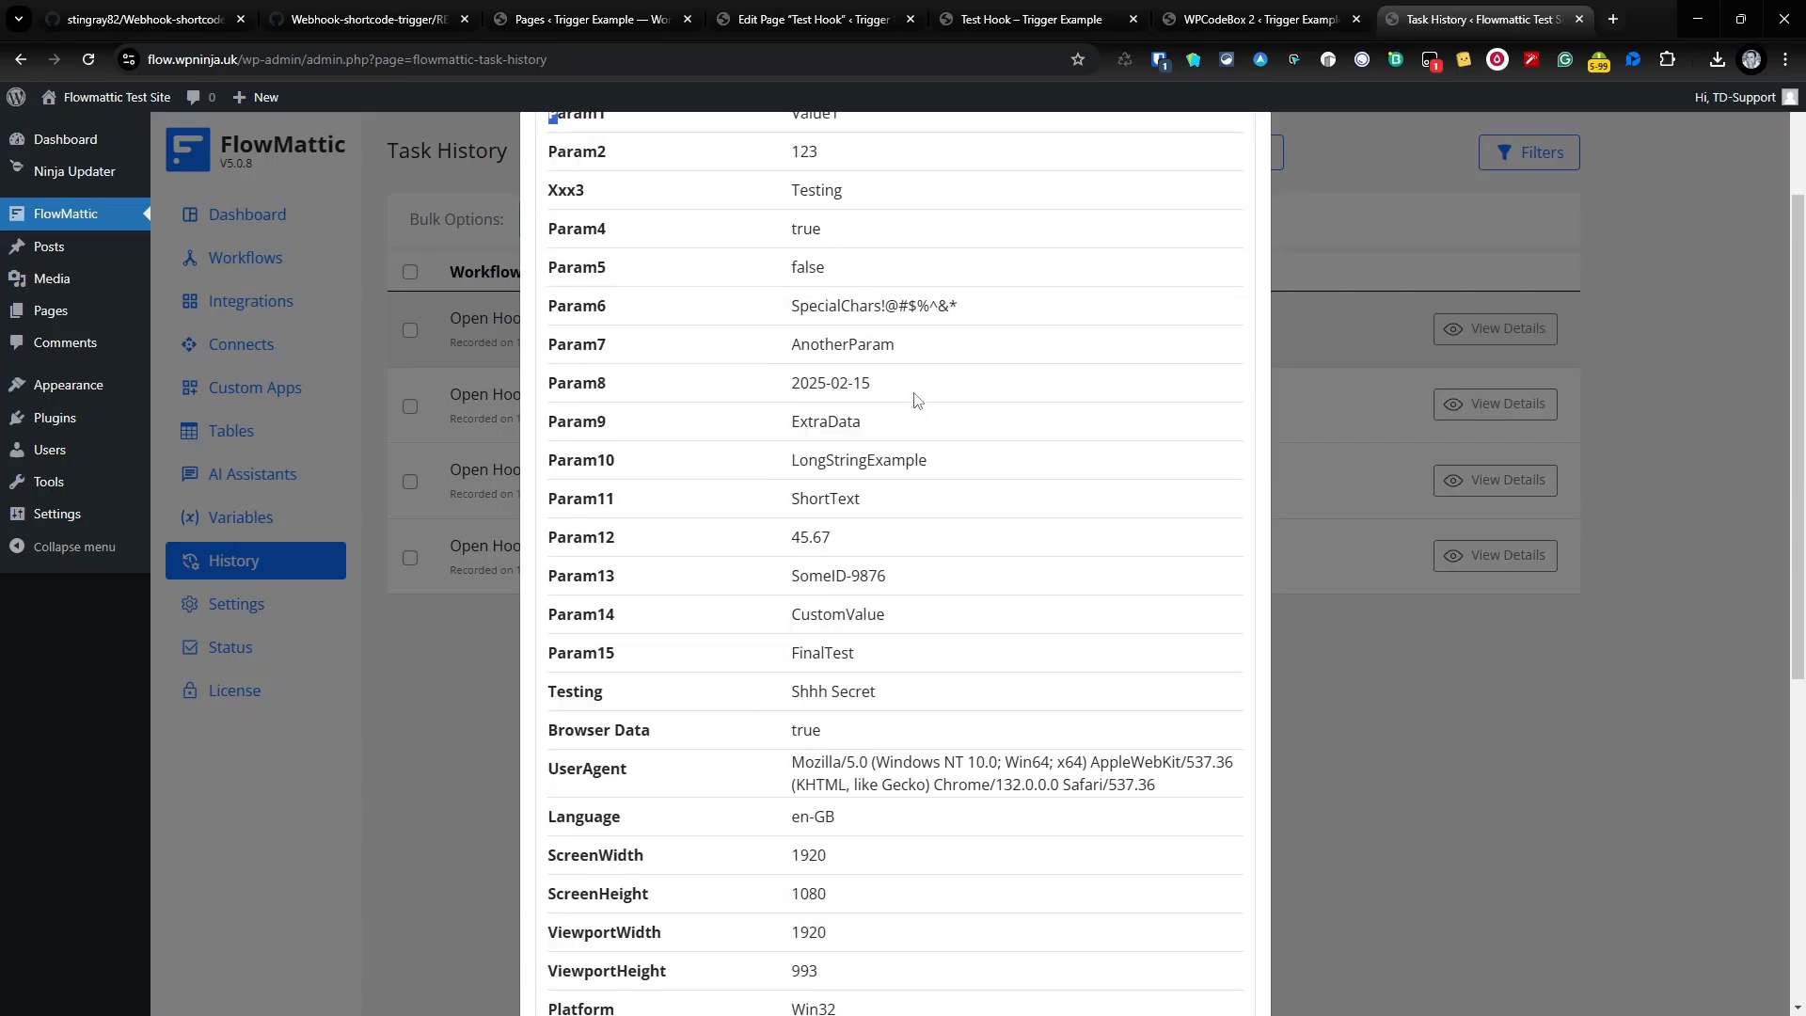
# Set capture-url to "both" in the No EMail shortcode of the Test Hook page, save it, and trigger the live No EMail button
pyautogui.click(1204, 13)
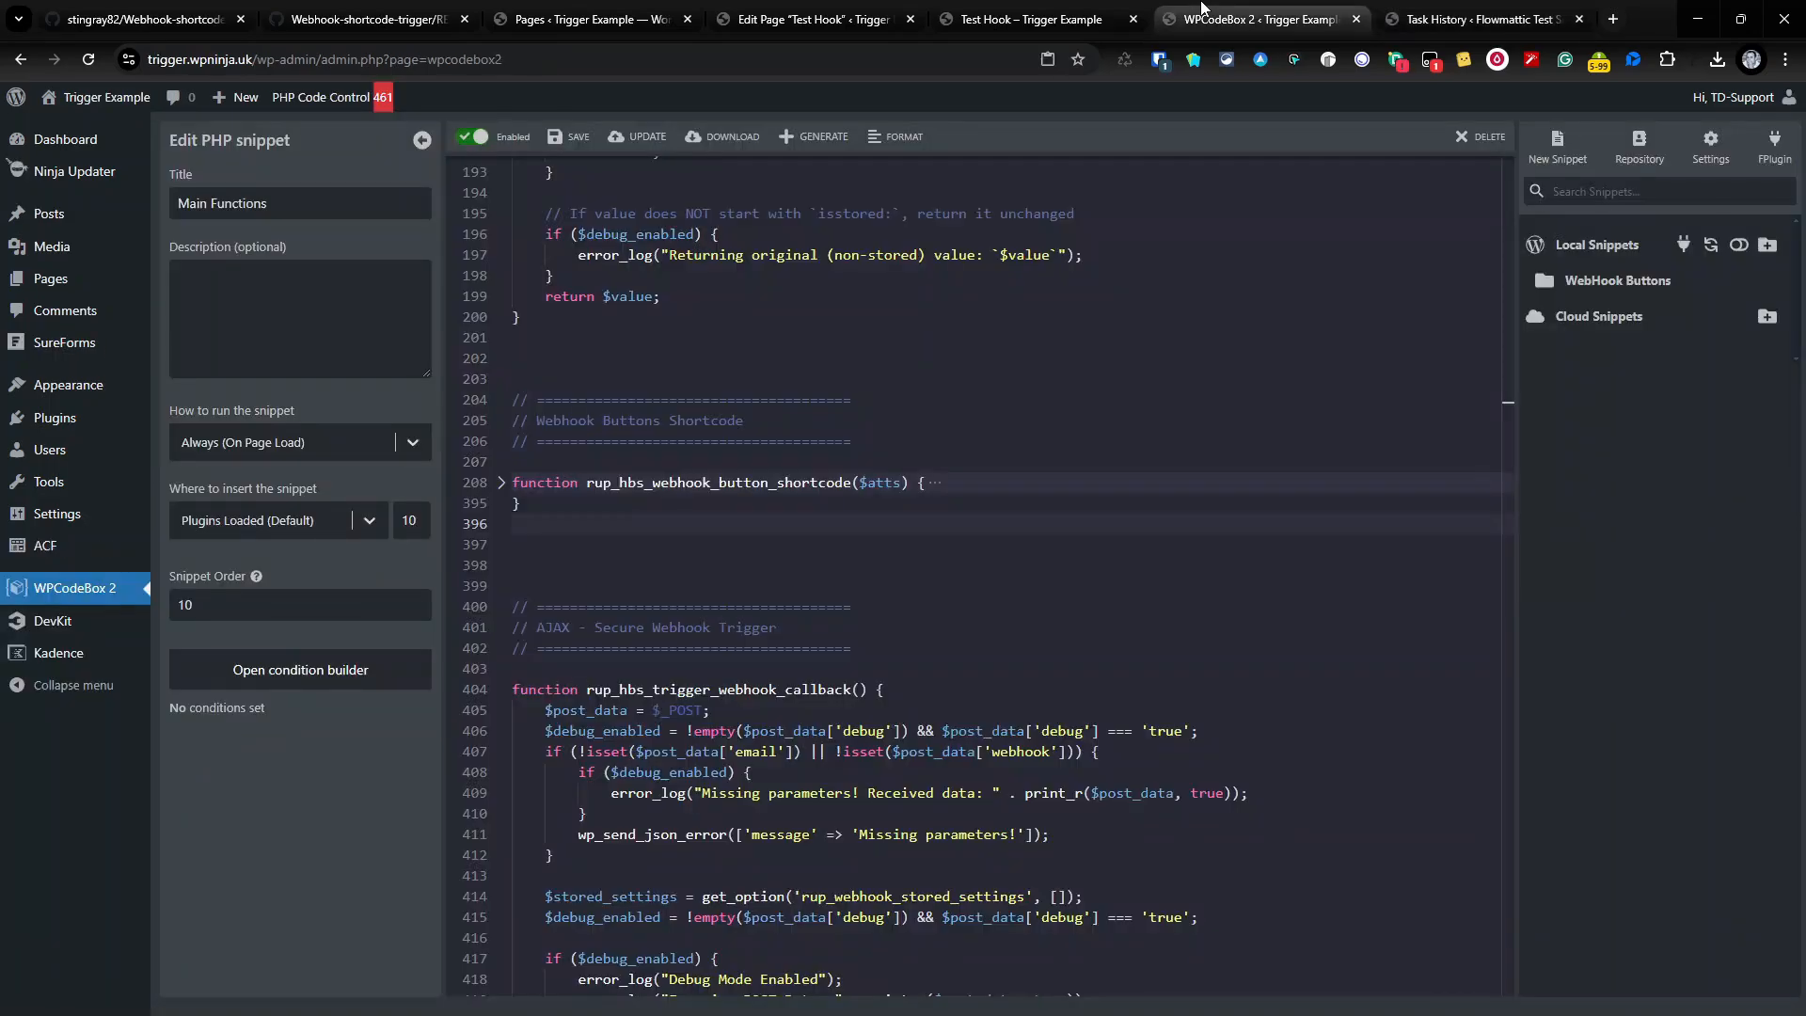
pyautogui.click(1030, 9)
pyautogui.click(822, 23)
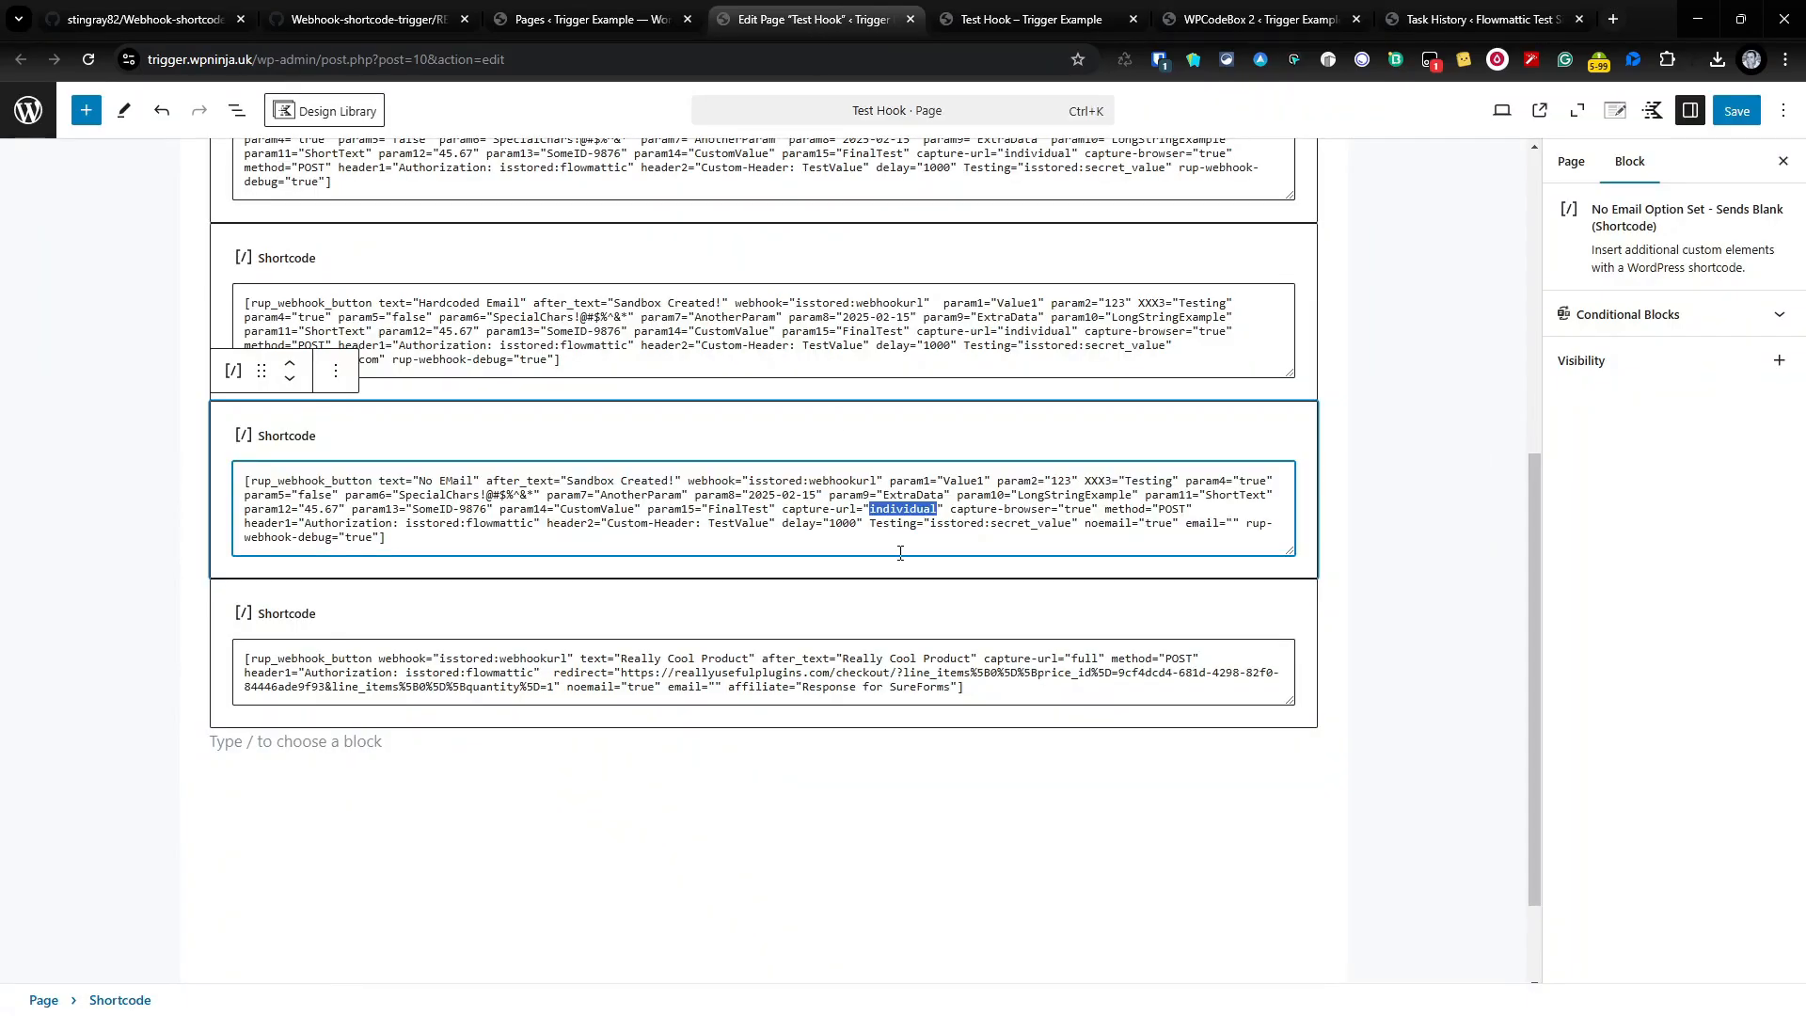
pyautogui.write('both')
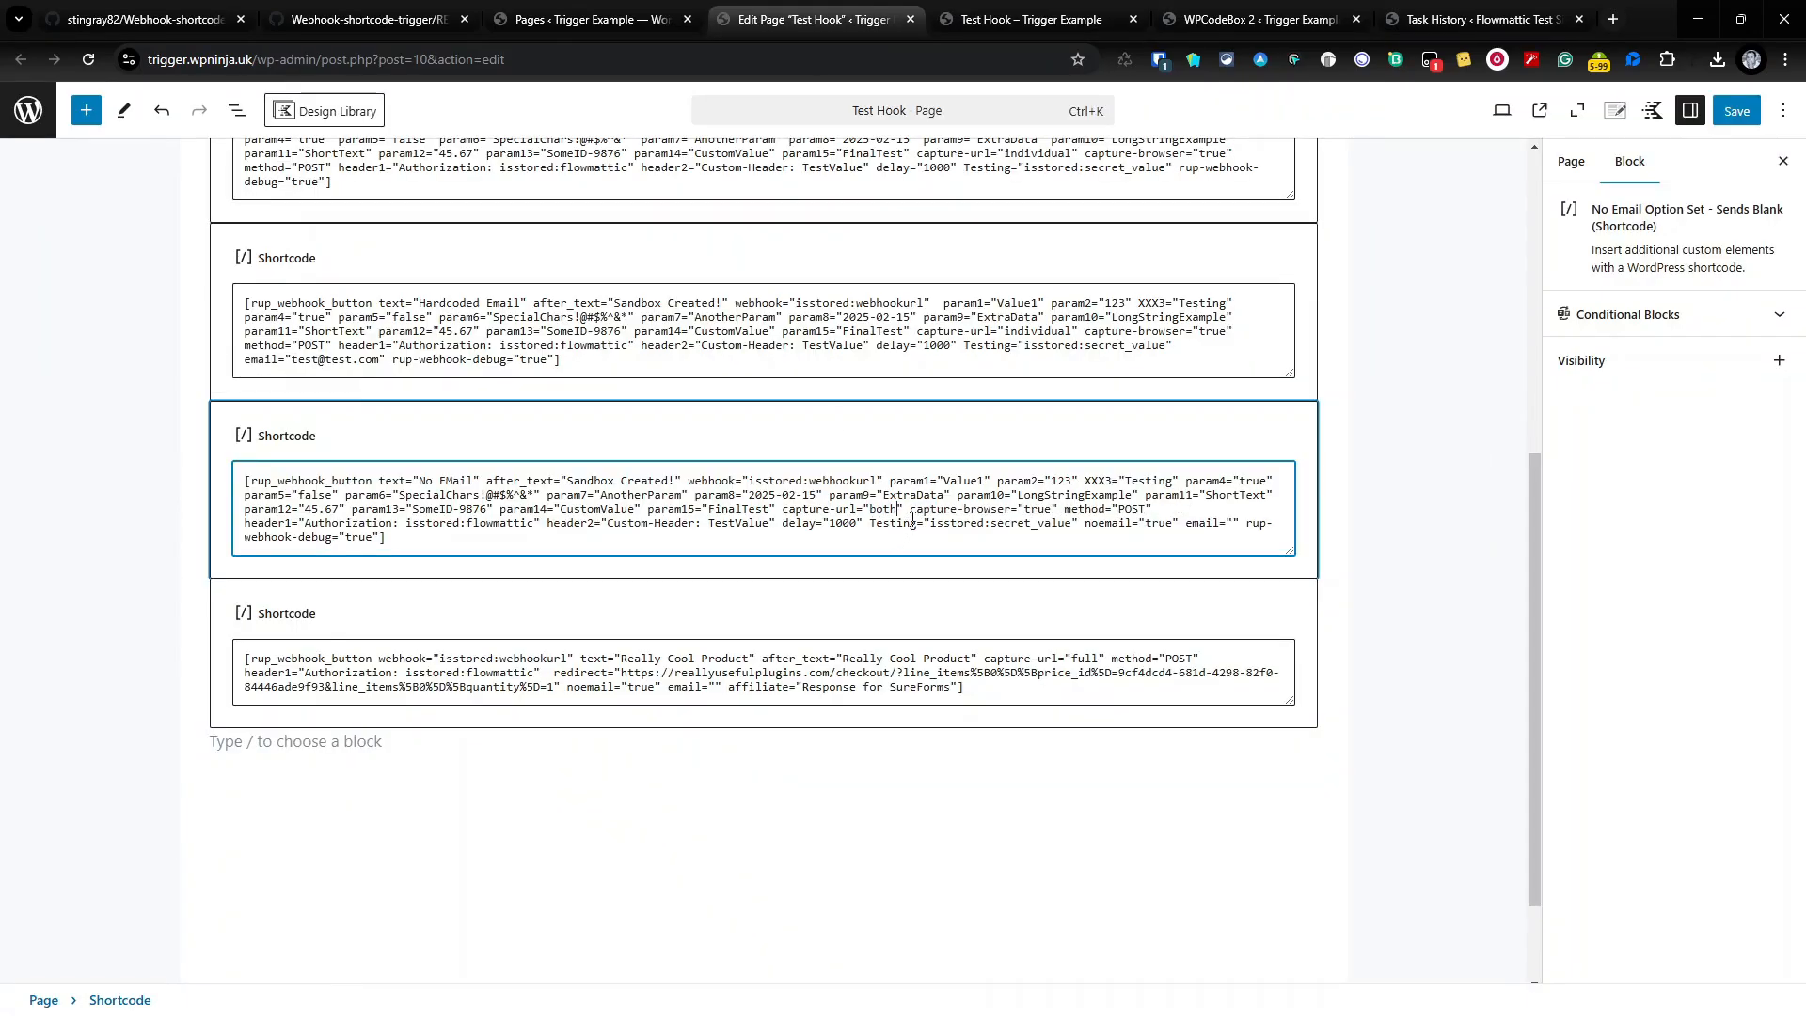
pyautogui.click(1721, 111)
pyautogui.click(1052, 15)
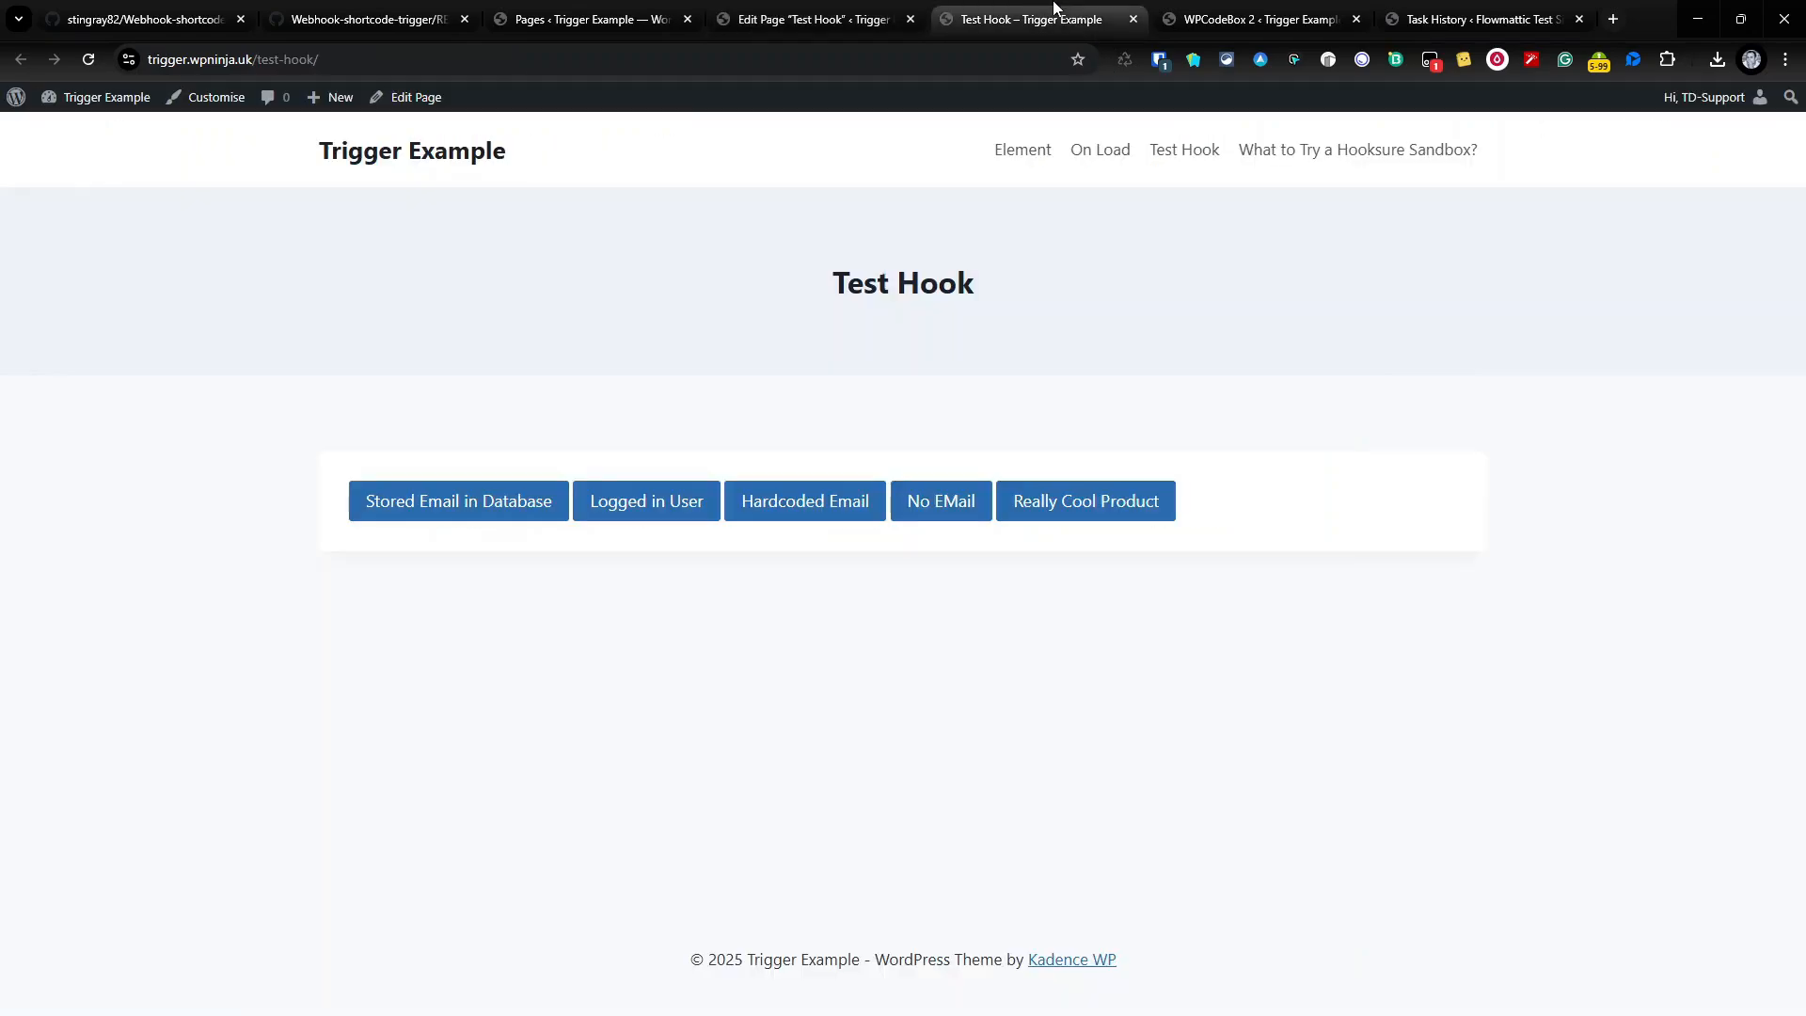
pyautogui.click(975, 508)
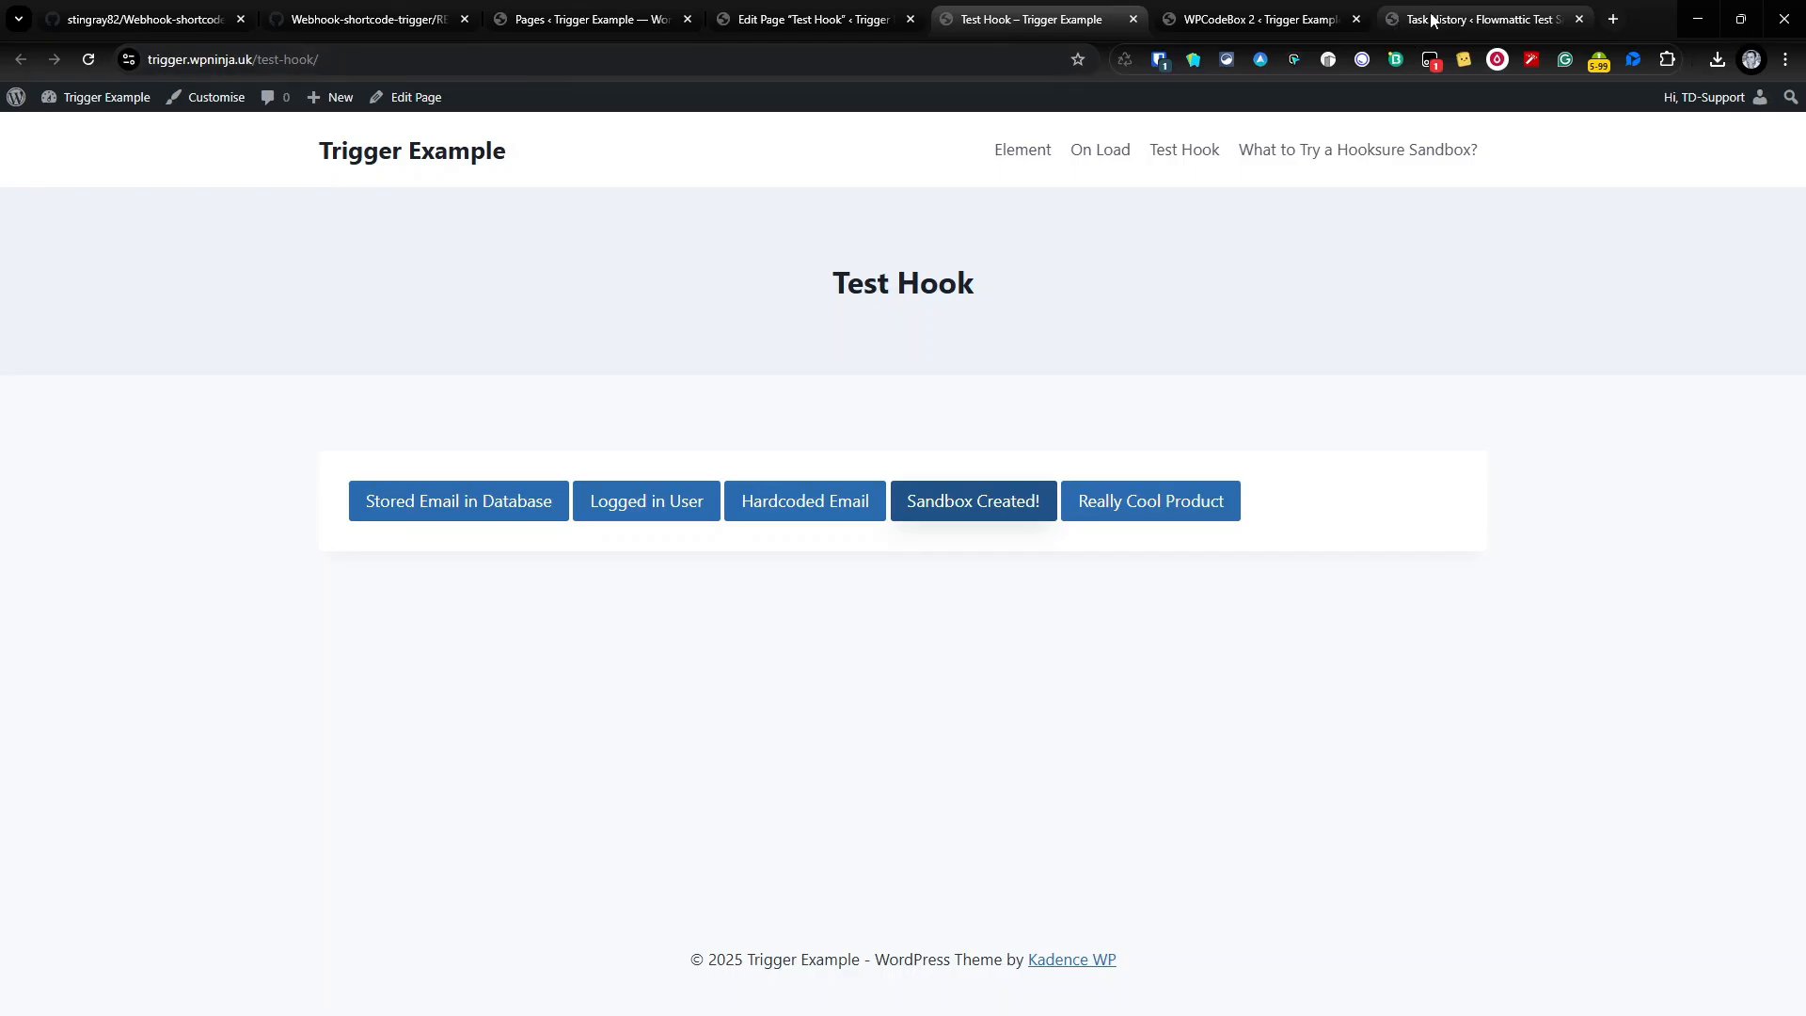
# Load the live Test Hook page with the query string ?urlparm1=XXX&urlparm2=yyy and trigger its No EMail button
pyautogui.click(363, 65)
pyautogui.click(445, 61)
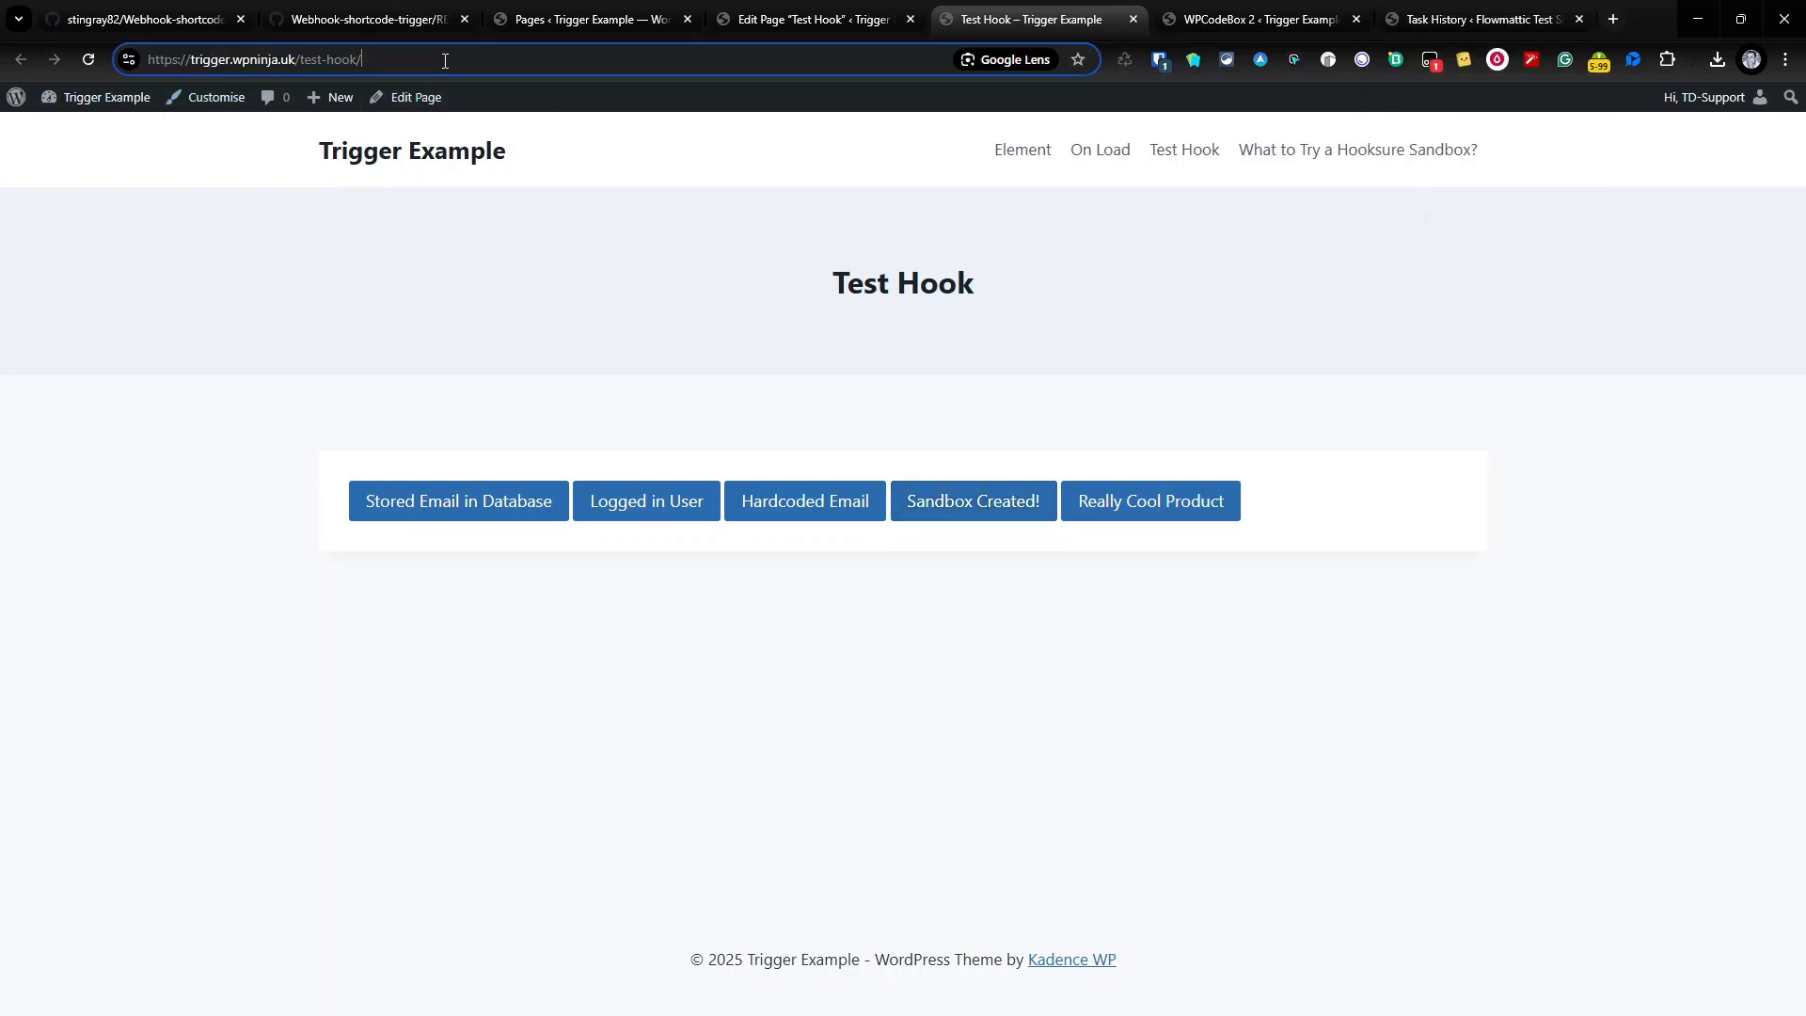
pyautogui.write('?p')
pyautogui.press('BackSpace')
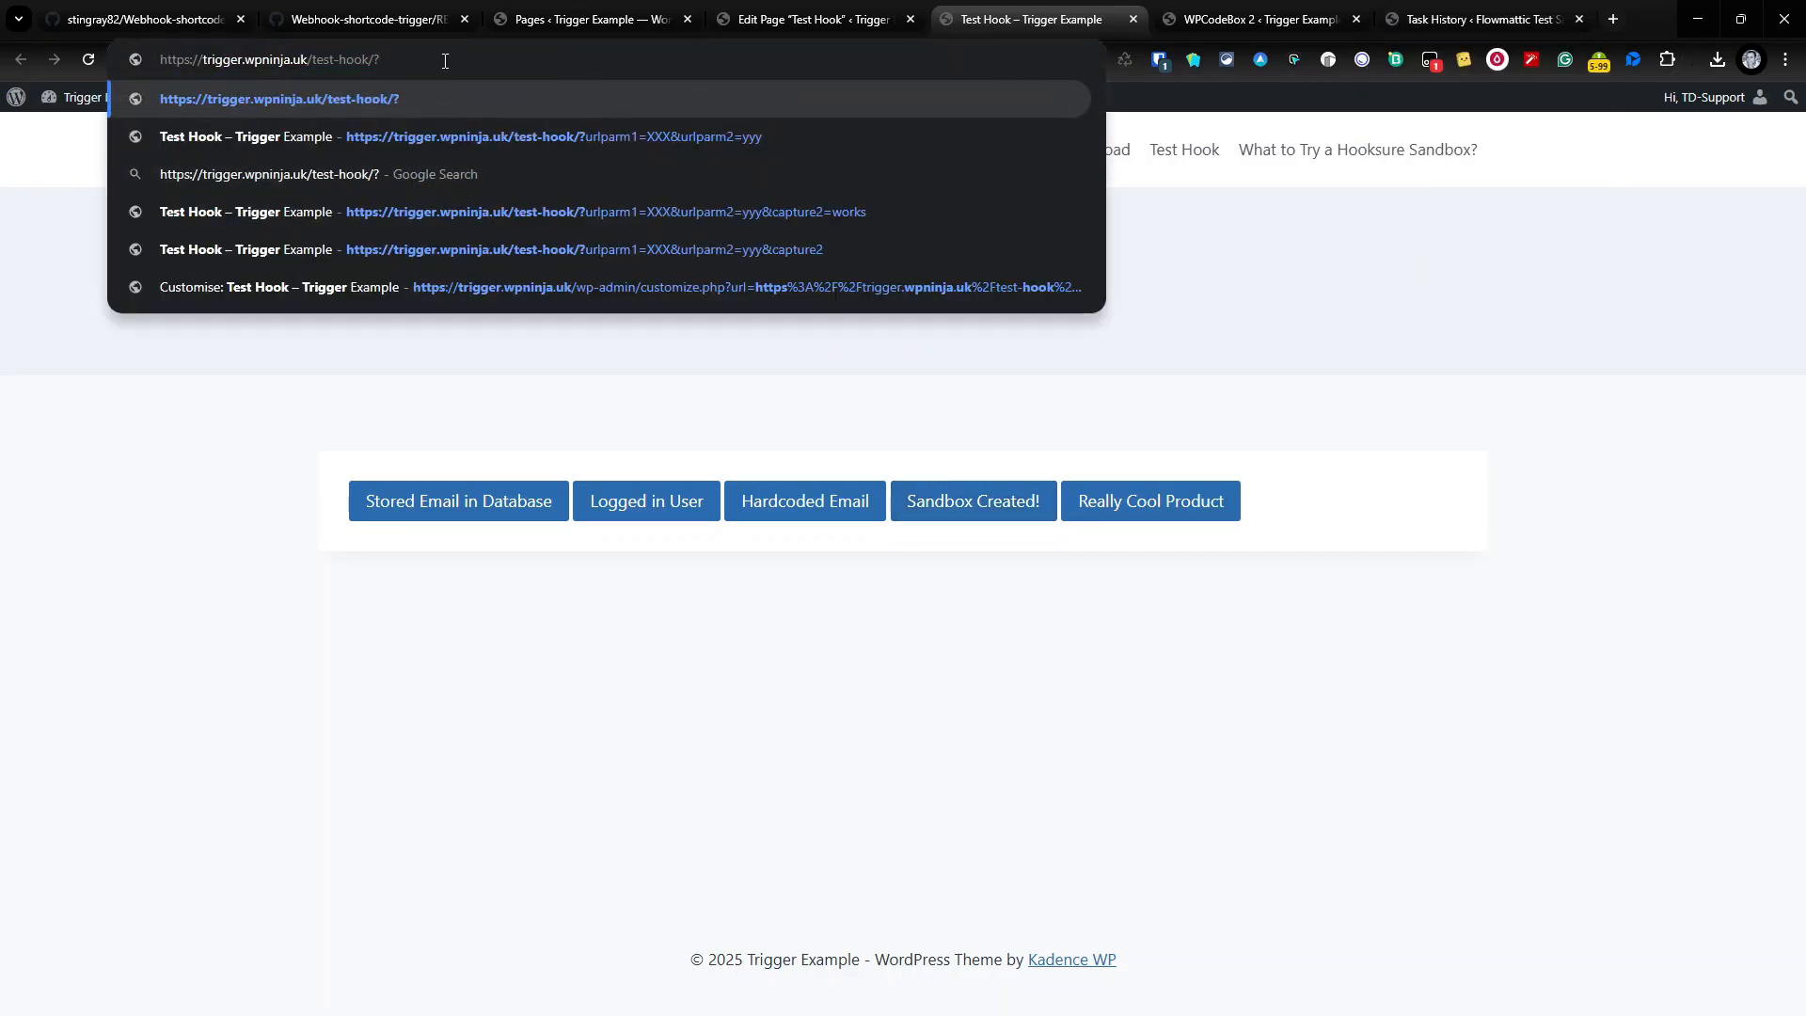
pyautogui.press('Down')
pyautogui.press('Return')
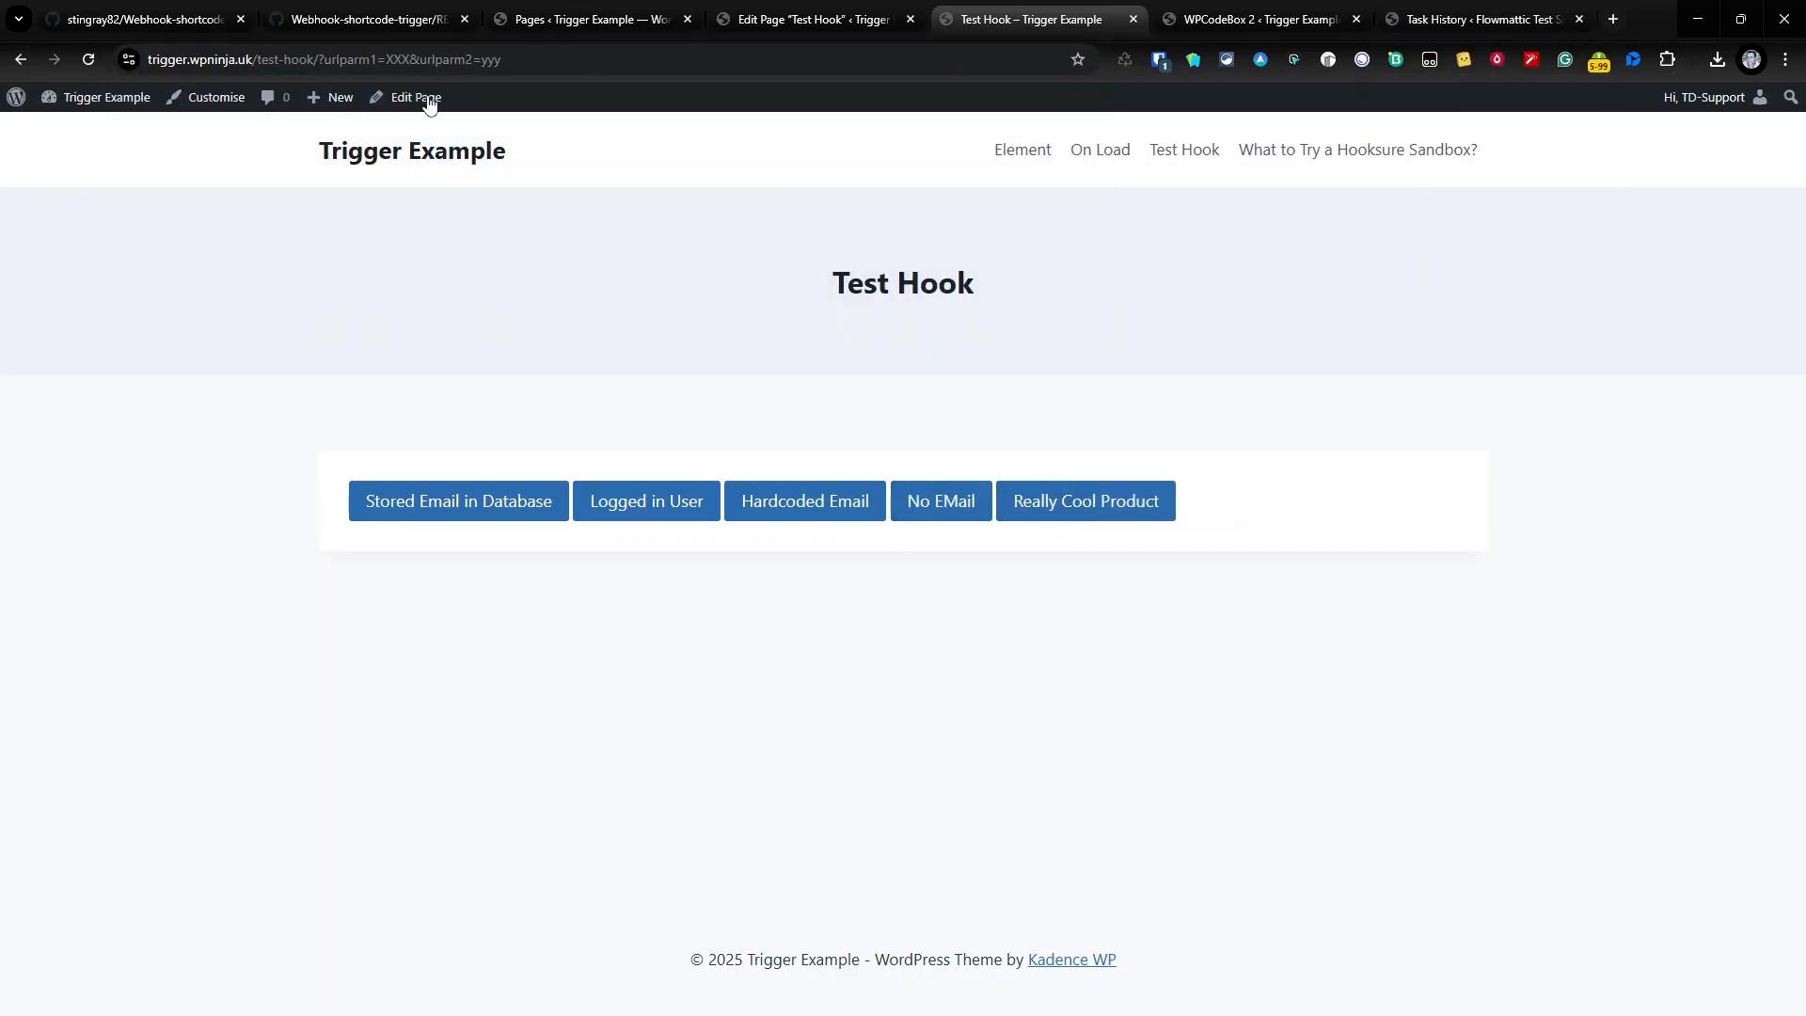
pyautogui.click(957, 519)
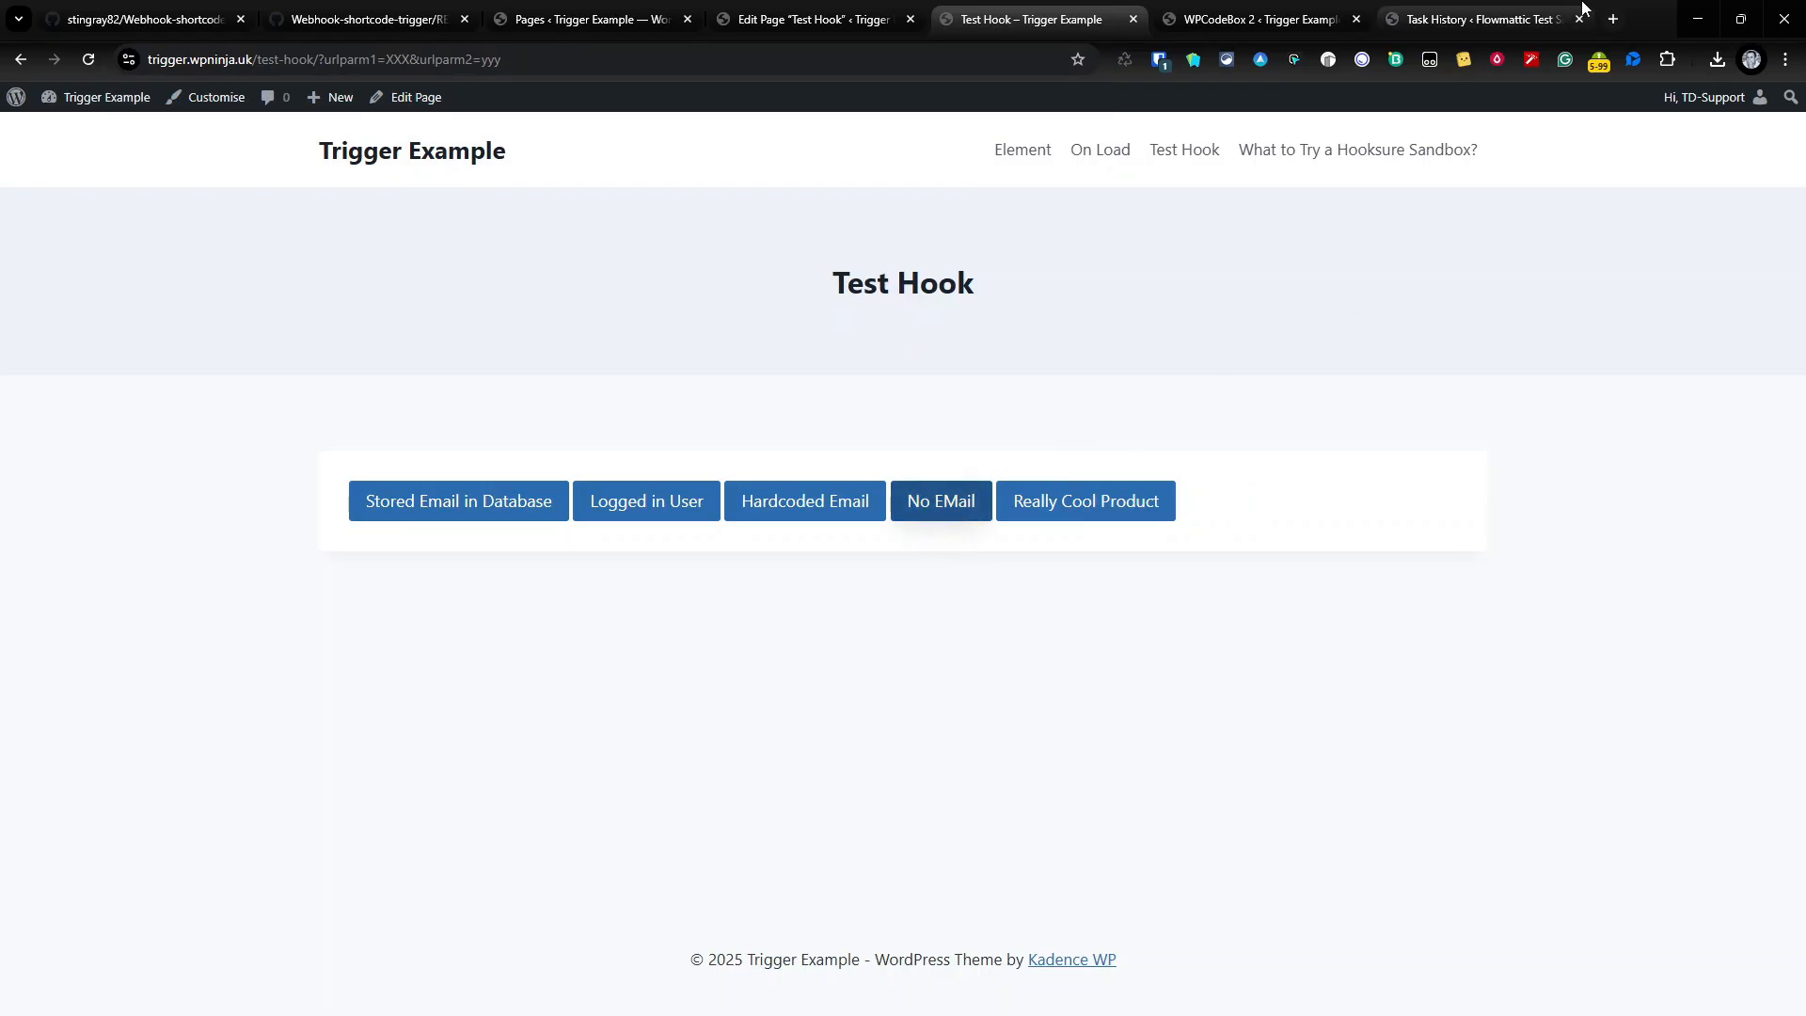
# Close the old task details in FlowMattic, refresh Task History, and expand the webhook response of the newest Open Hook task
pyautogui.click(1444, 17)
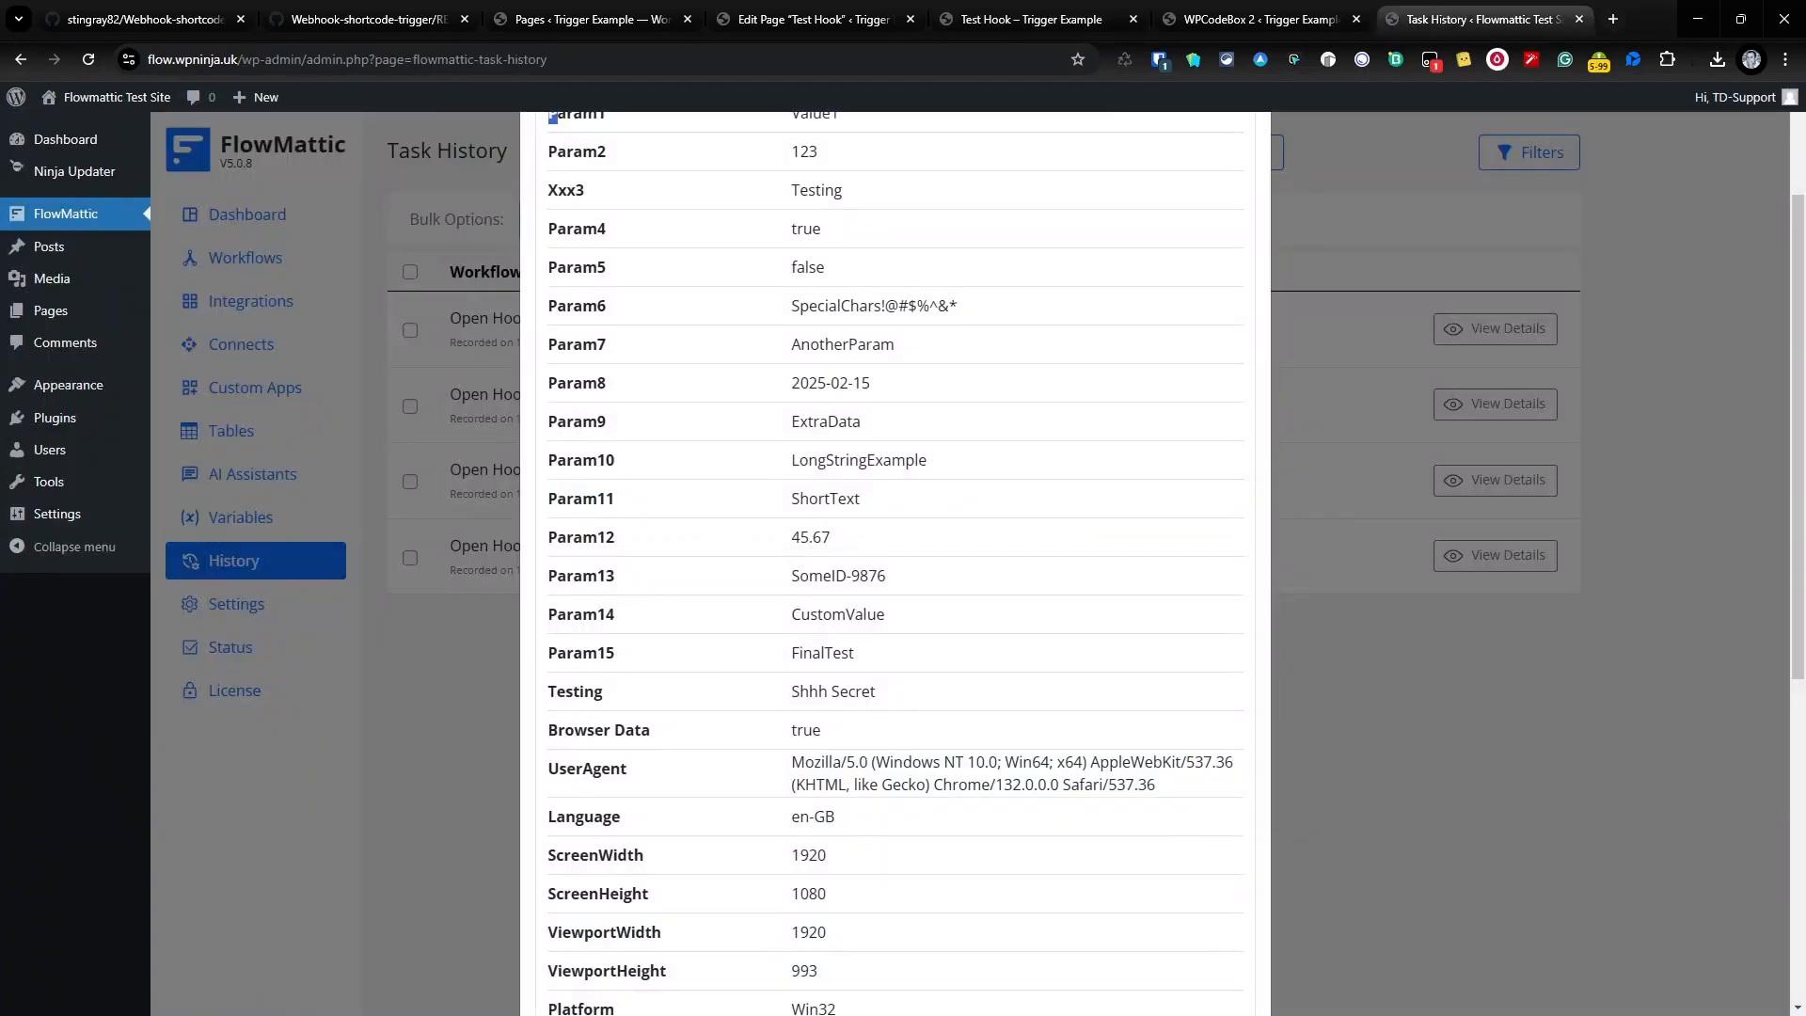
pyautogui.scroll(5, 1316, 213)
pyautogui.click(1245, 151)
pyautogui.click(98, 59)
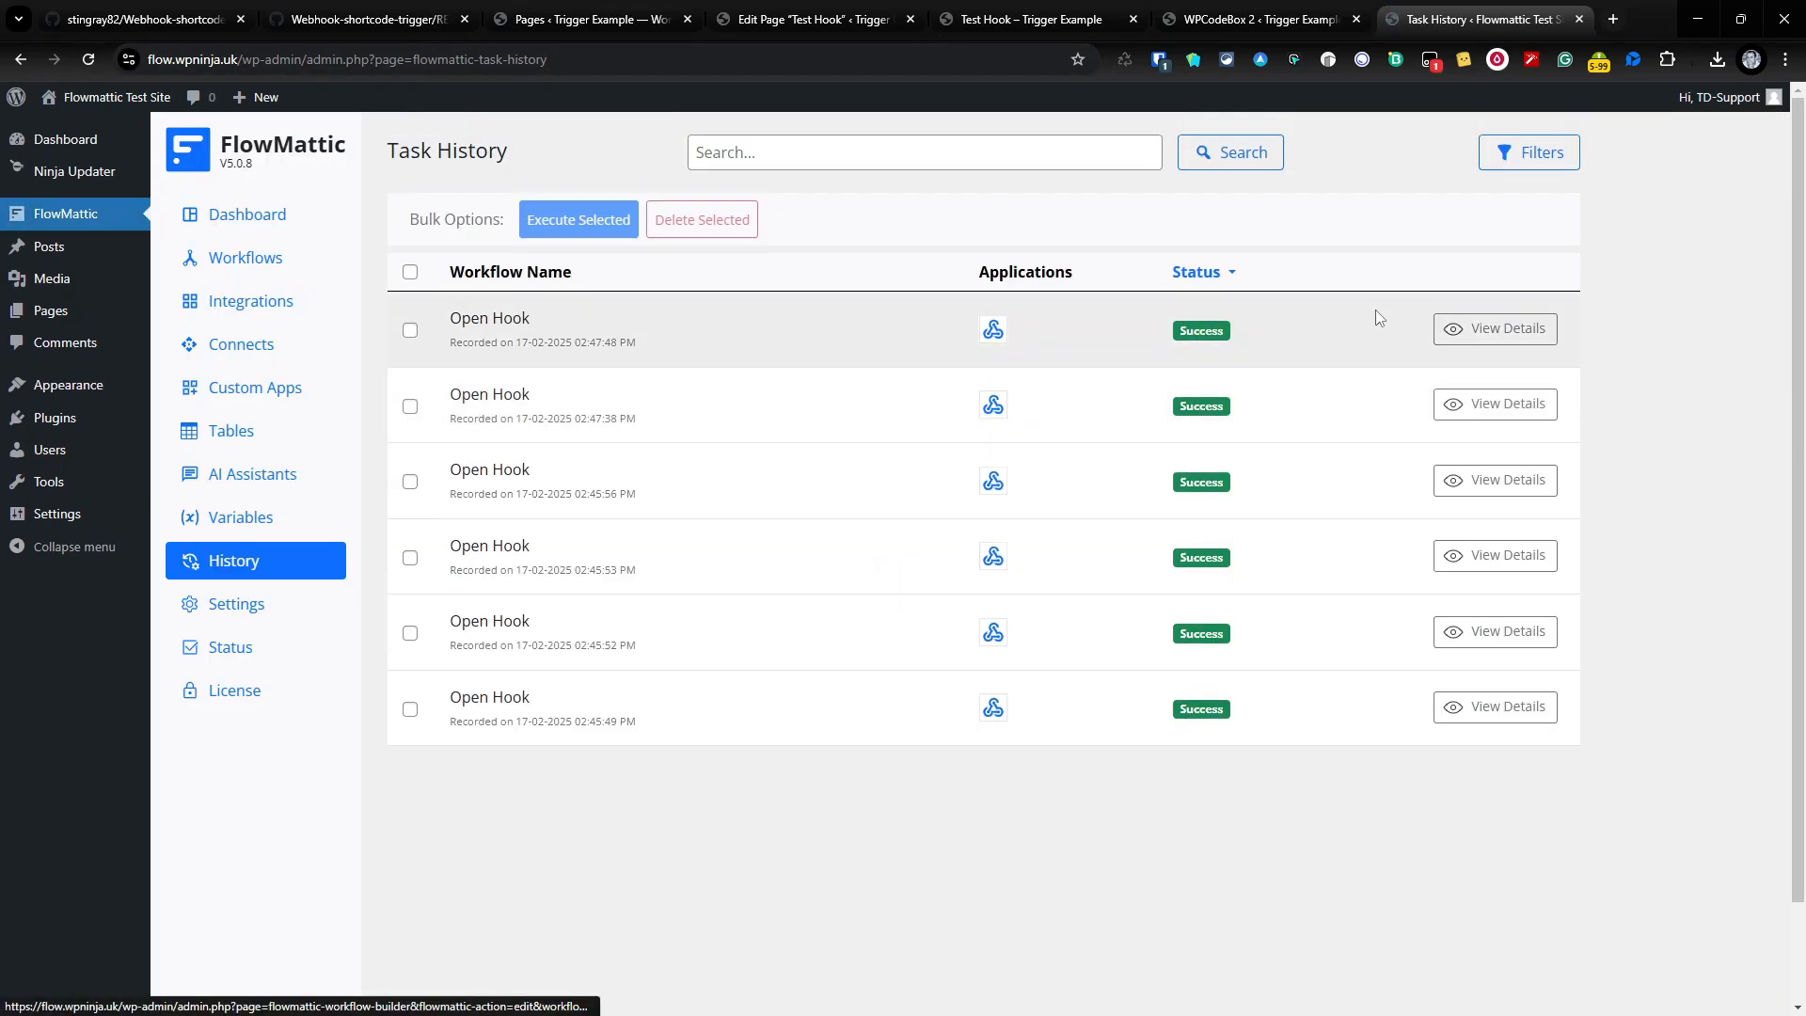
pyautogui.click(1494, 330)
pyautogui.click(1119, 556)
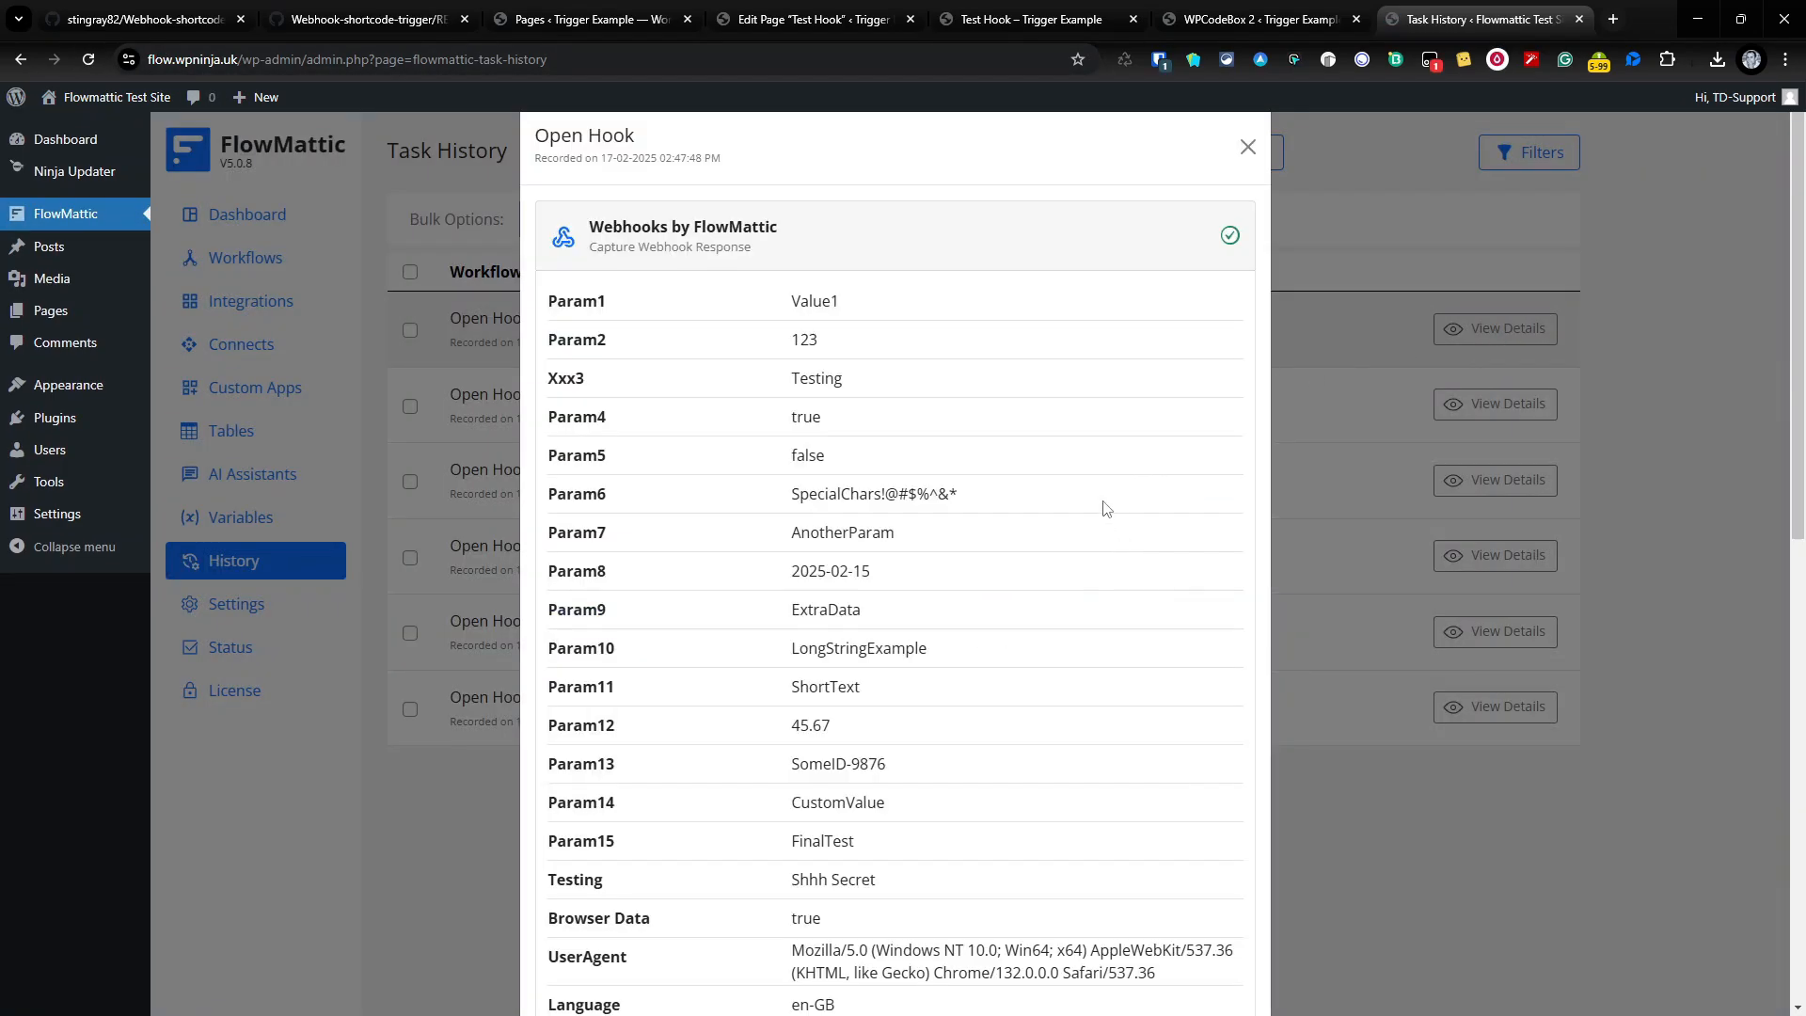
# Examine the Url Urlparm1, Url Urlparm2 and PageURL entries in the captured webhook response
pyautogui.scroll(-3, 1047, 426)
pyautogui.scroll(-5, 1047, 426)
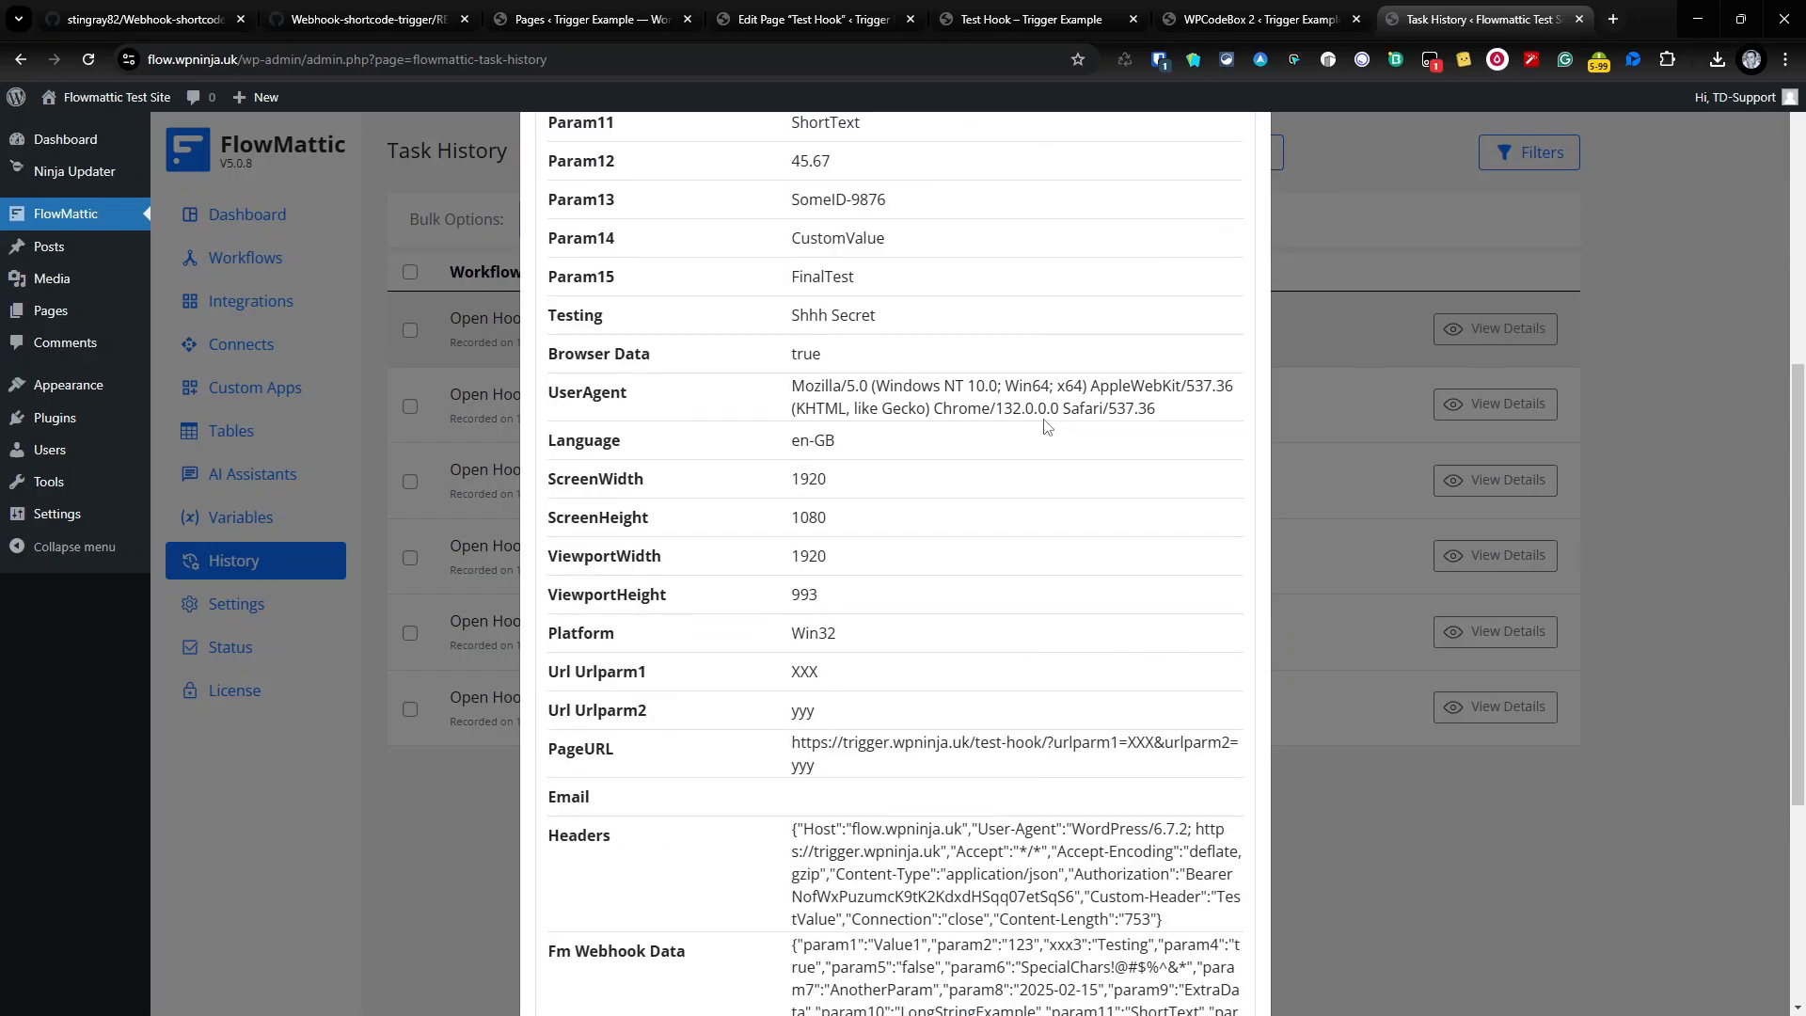
pyautogui.moveTo(554, 507); pyautogui.dragTo(747, 508)
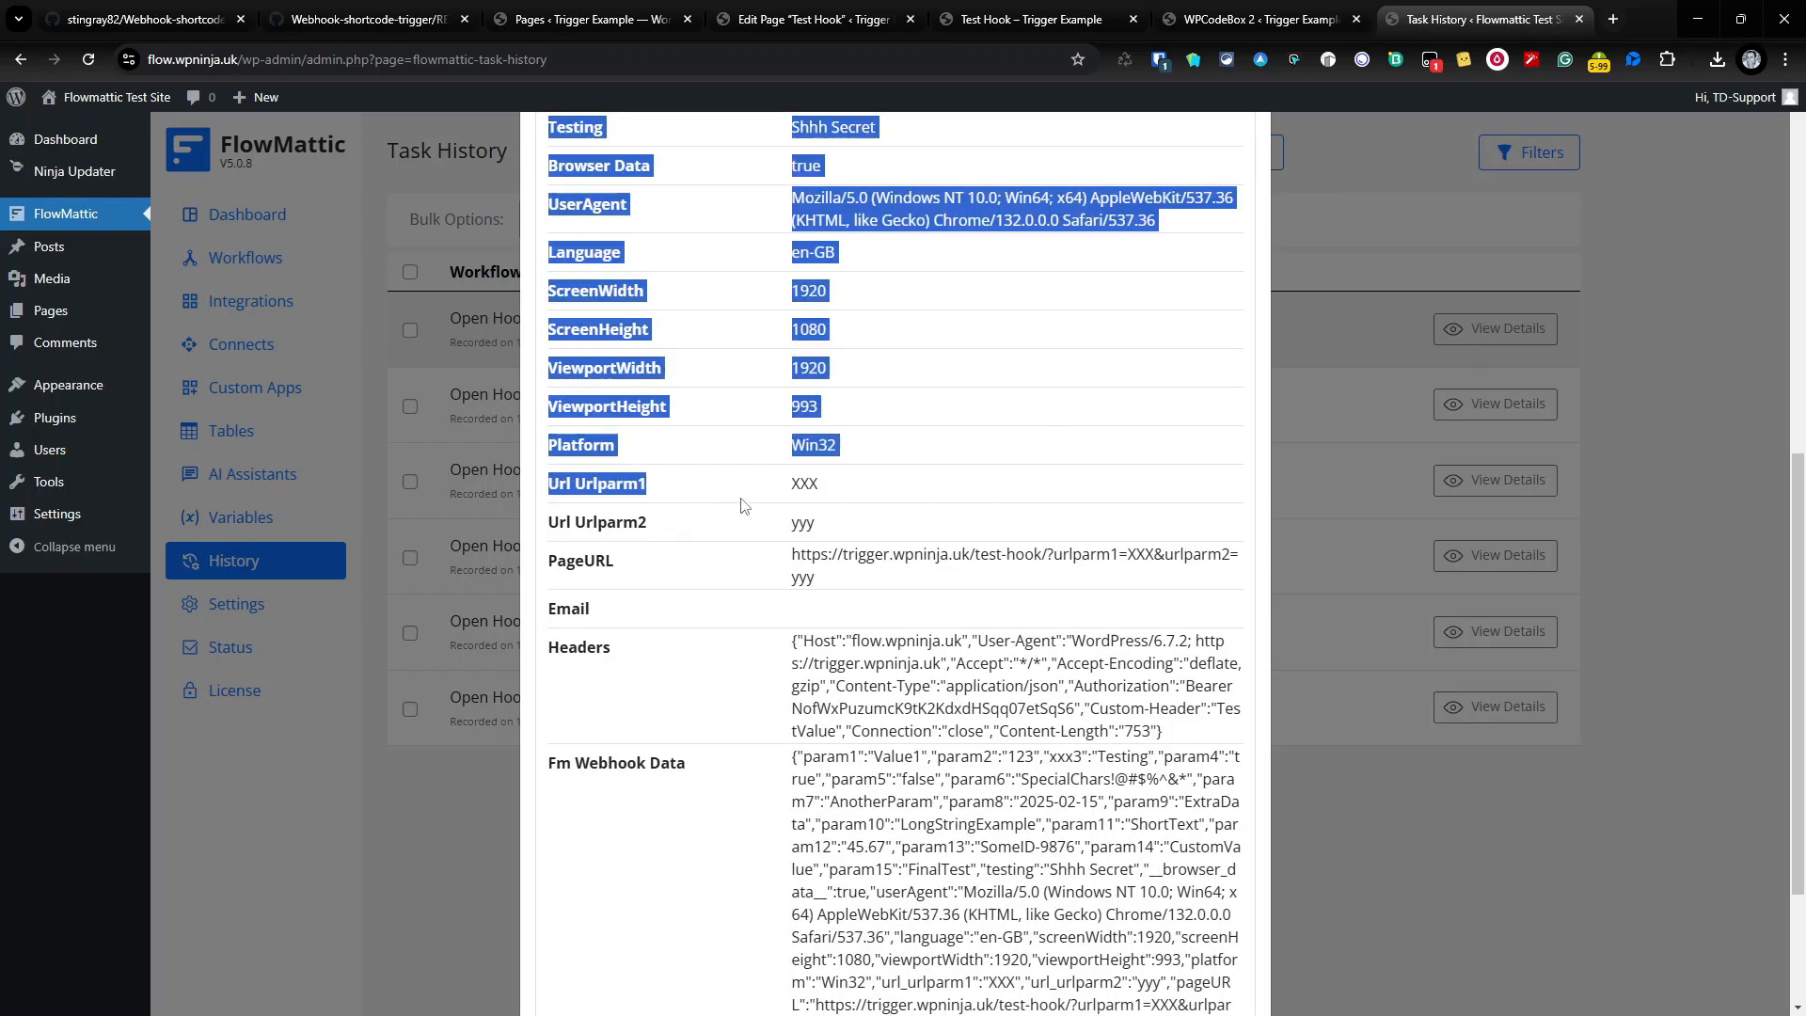
pyautogui.tripleClick(589, 483)
pyautogui.tripleClick(583, 522)
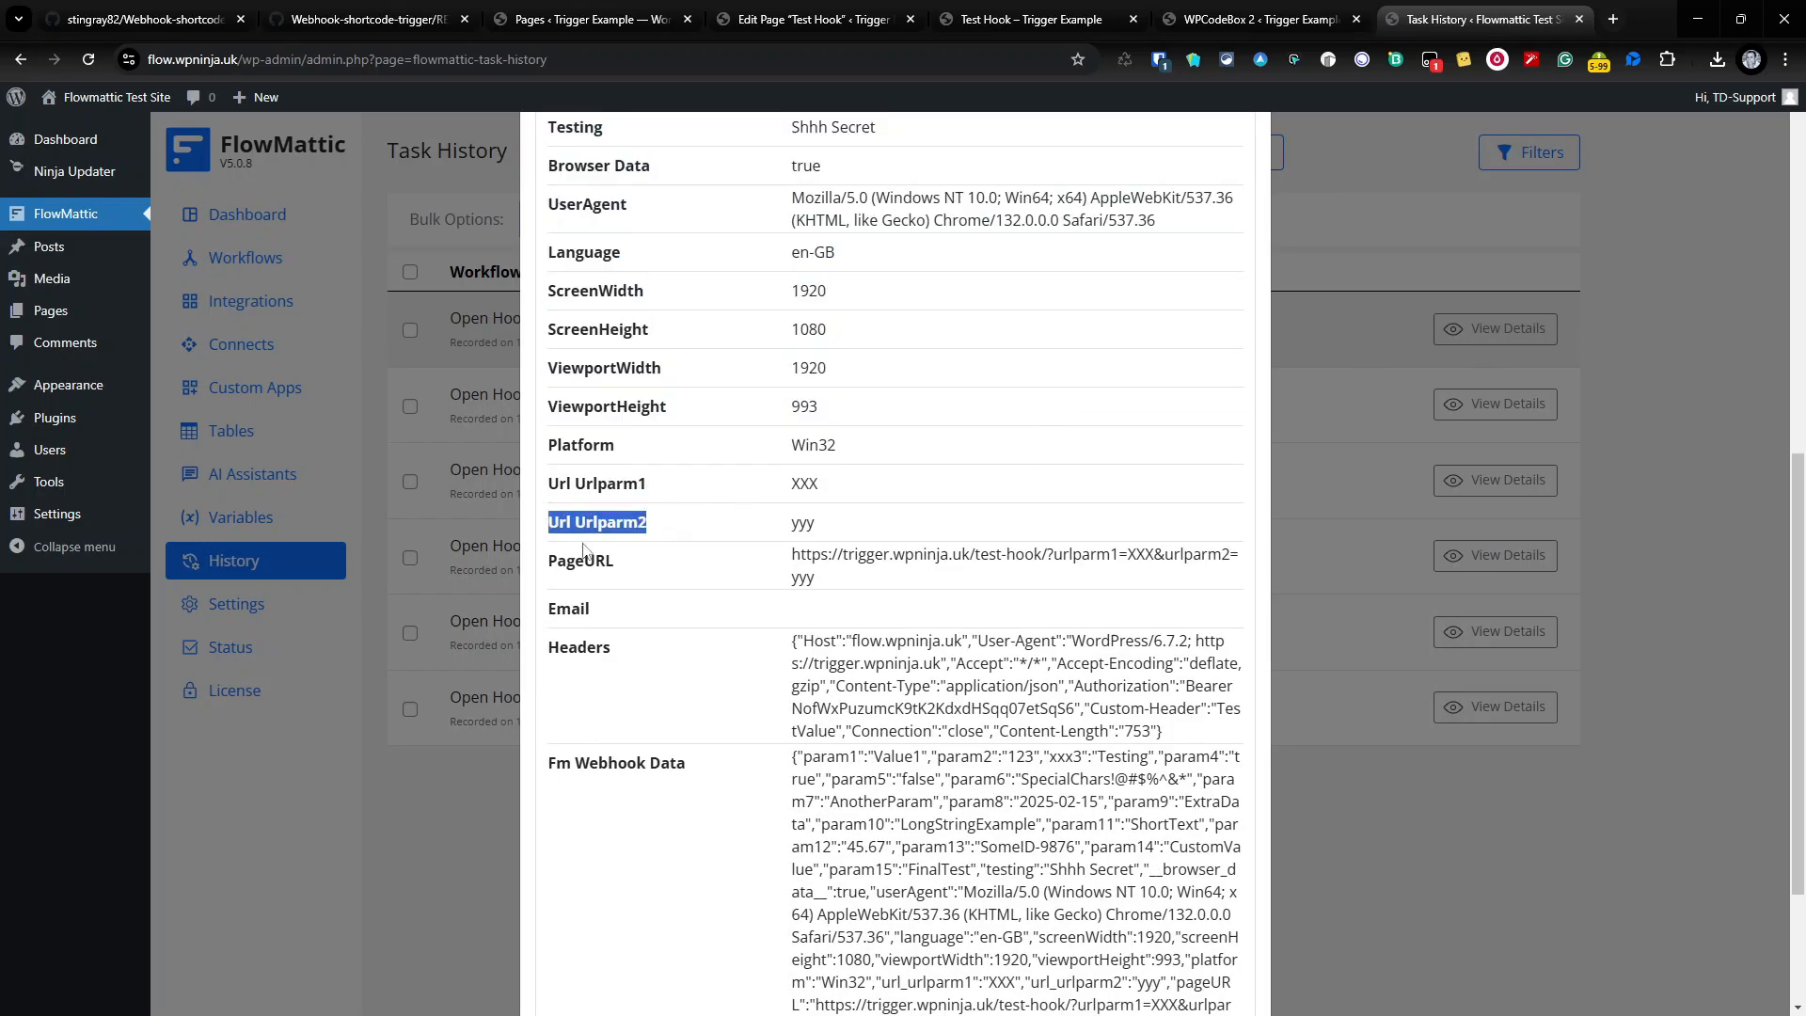
pyautogui.moveTo(575, 561); pyautogui.dragTo(1032, 583)
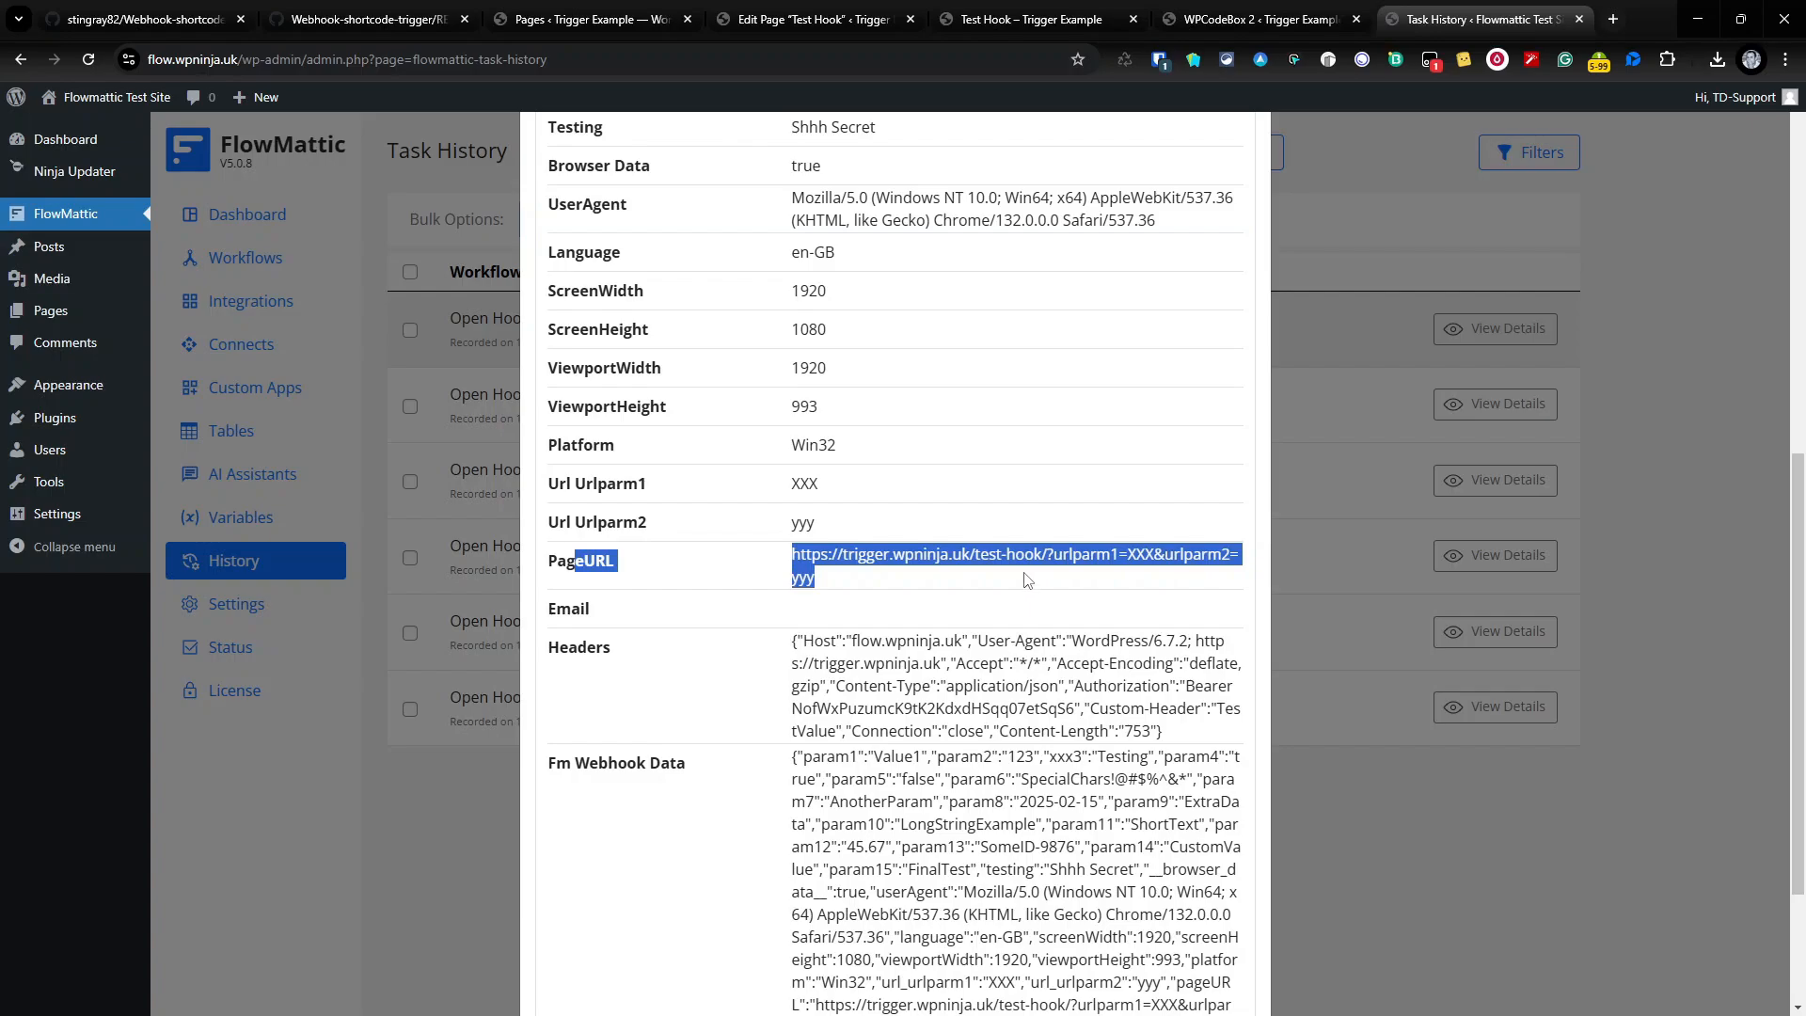
pyautogui.click(1014, 565)
pyautogui.moveTo(544, 480); pyautogui.dragTo(880, 581)
pyautogui.click(879, 581)
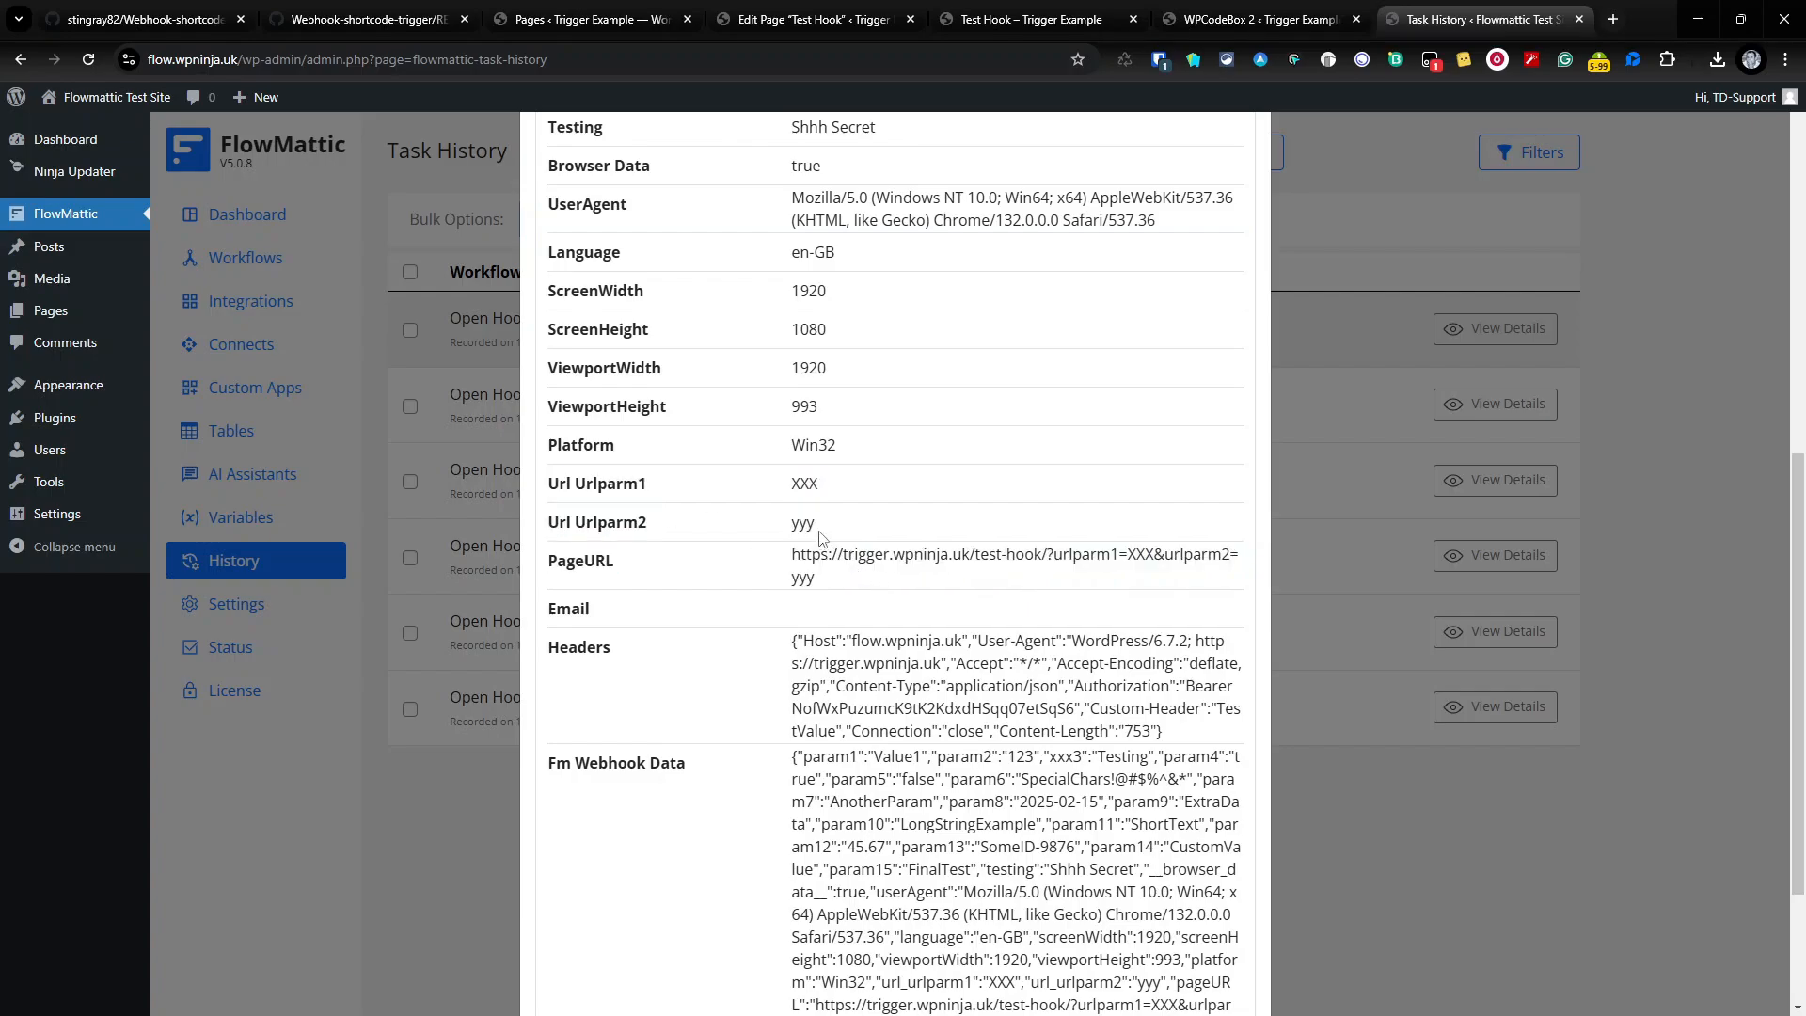
pyautogui.moveTo(814, 524); pyautogui.dragTo(549, 485)
pyautogui.click(621, 575)
pyautogui.moveTo(542, 562); pyautogui.dragTo(710, 578)
pyautogui.tripleClick(792, 570)
# Review the capture-url options under Optional Parameters in the GitHub README
pyautogui.hotkey('ctrl', '2')
pyautogui.scroll(-10, 959, 635)
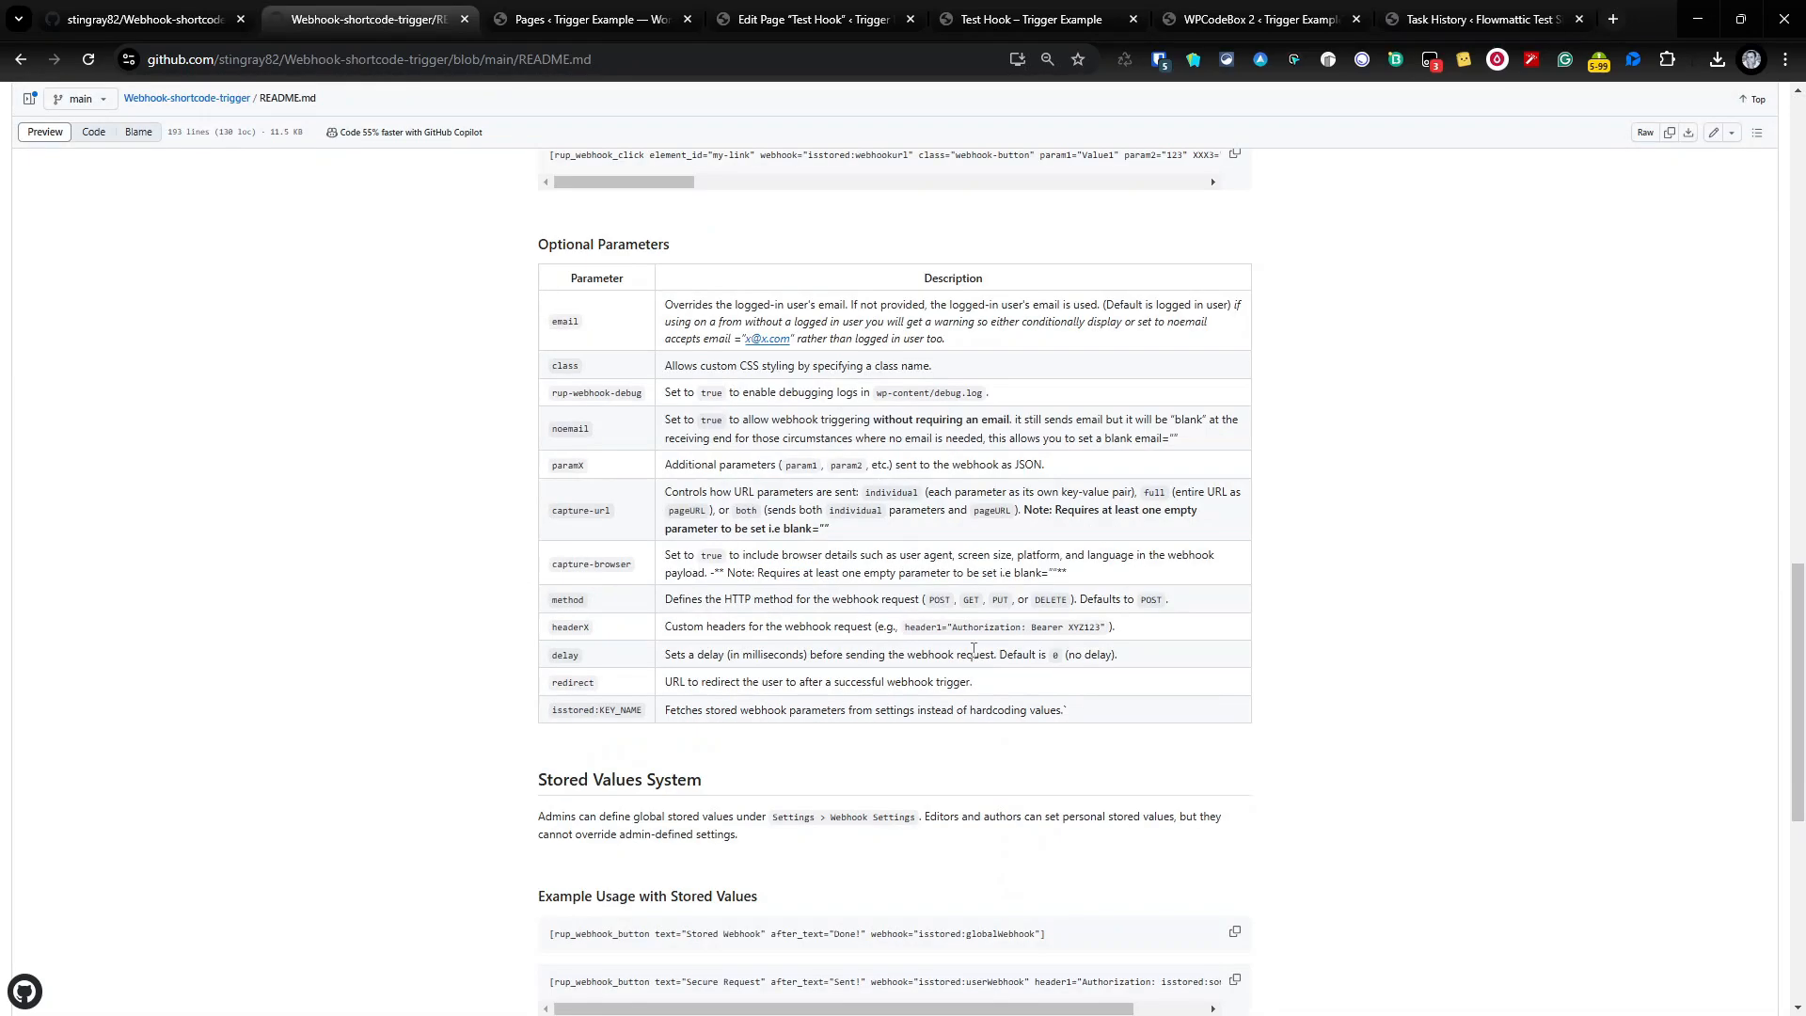
pyautogui.rightClick(974, 649)
pyautogui.click(896, 505)
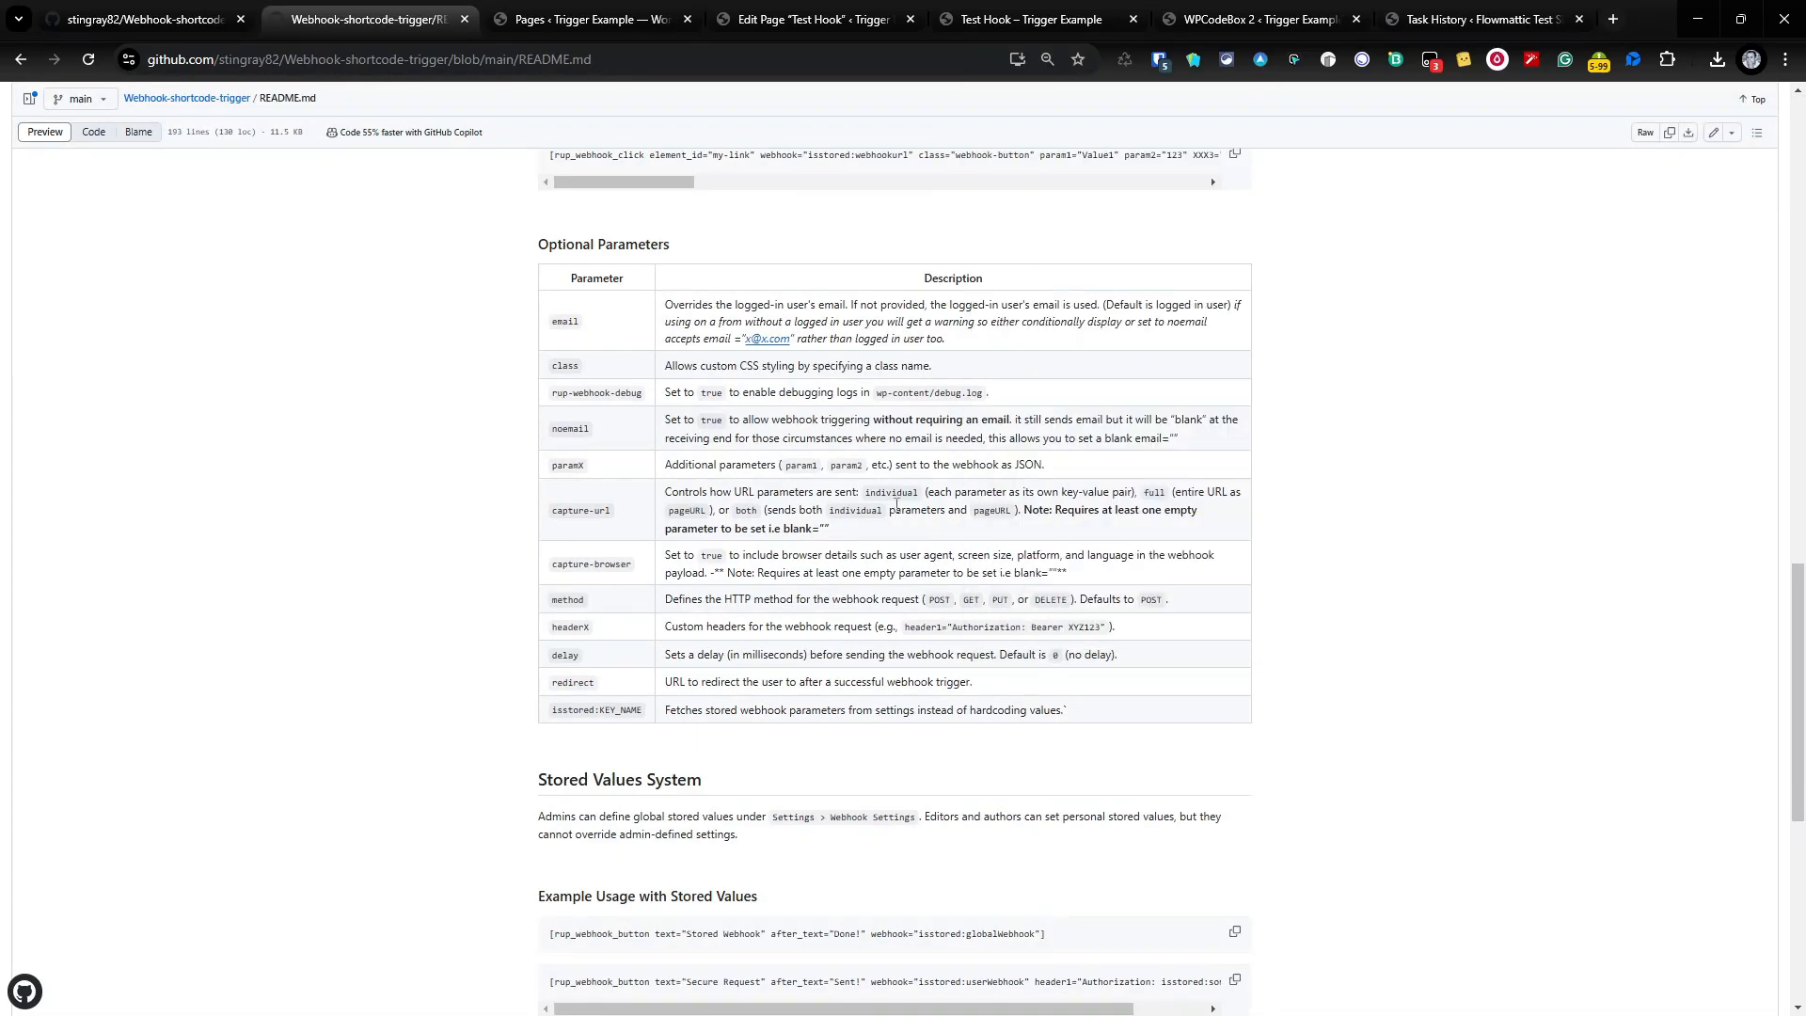
pyautogui.doubleClick(1158, 492)
# Return to the live Test Hook page and trigger the Really Cool Product button to follow its checkout redirect
pyautogui.click(1269, 20)
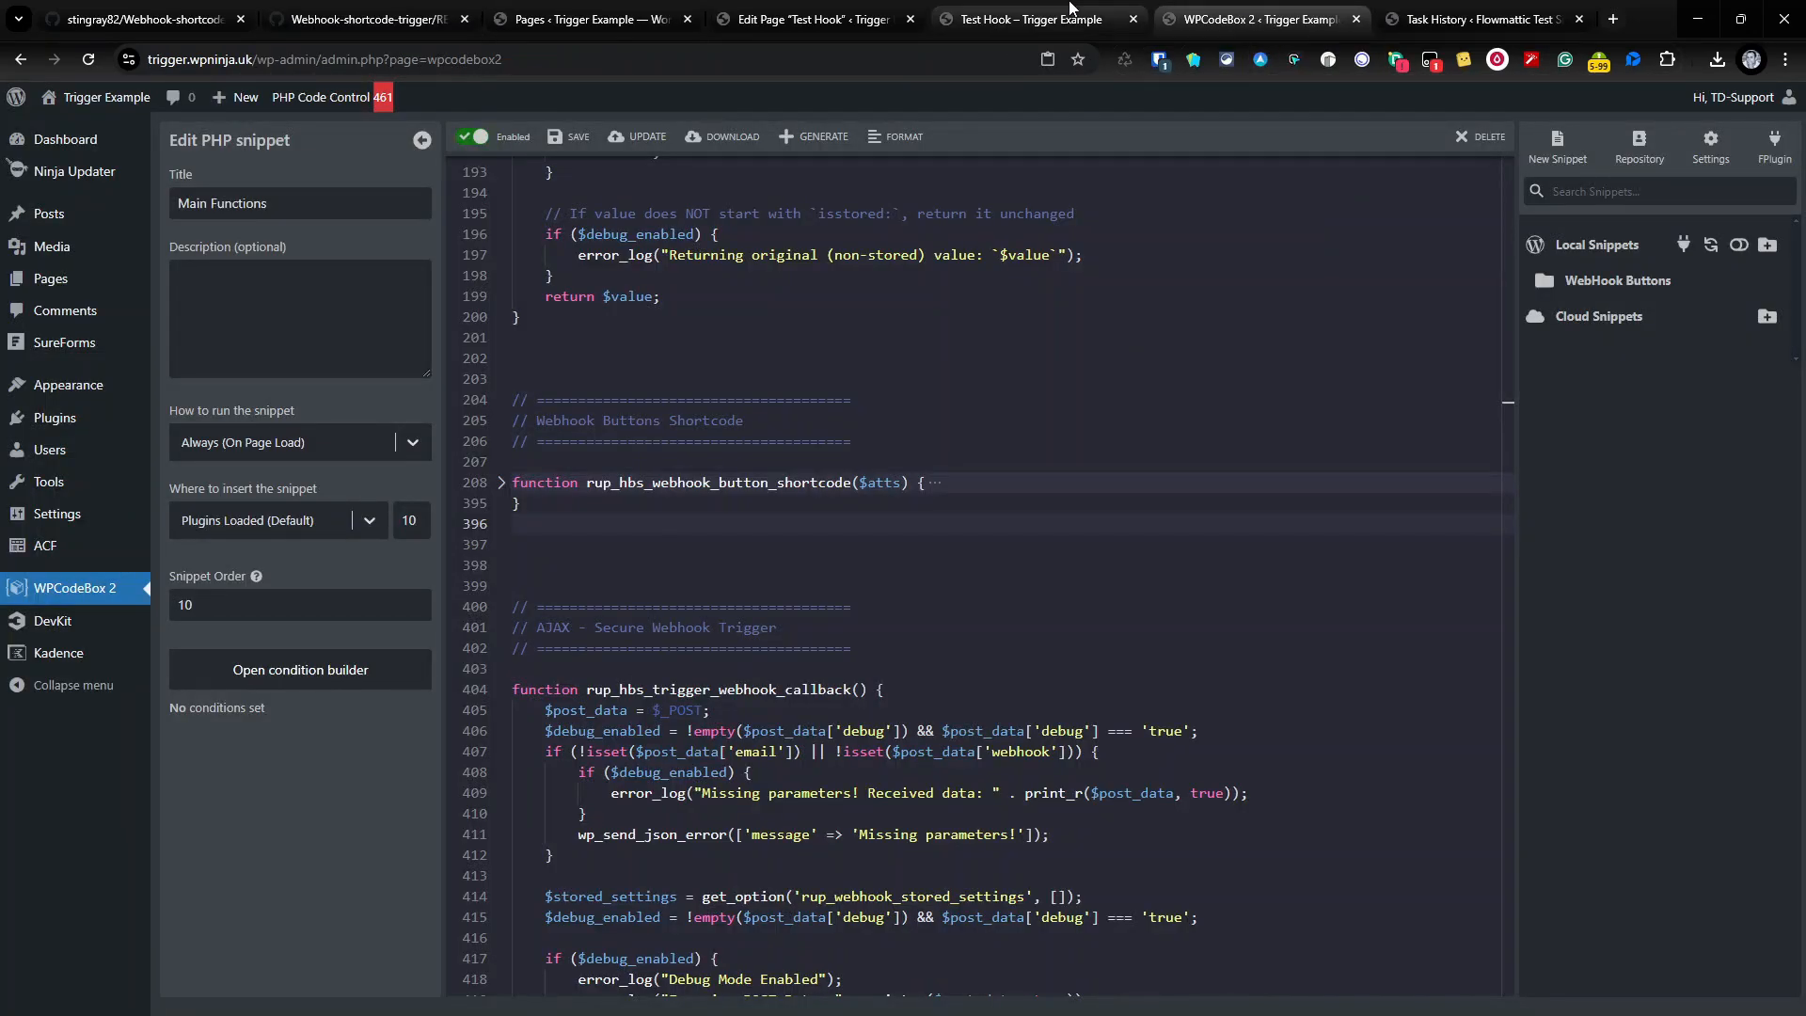
pyautogui.click(1035, 19)
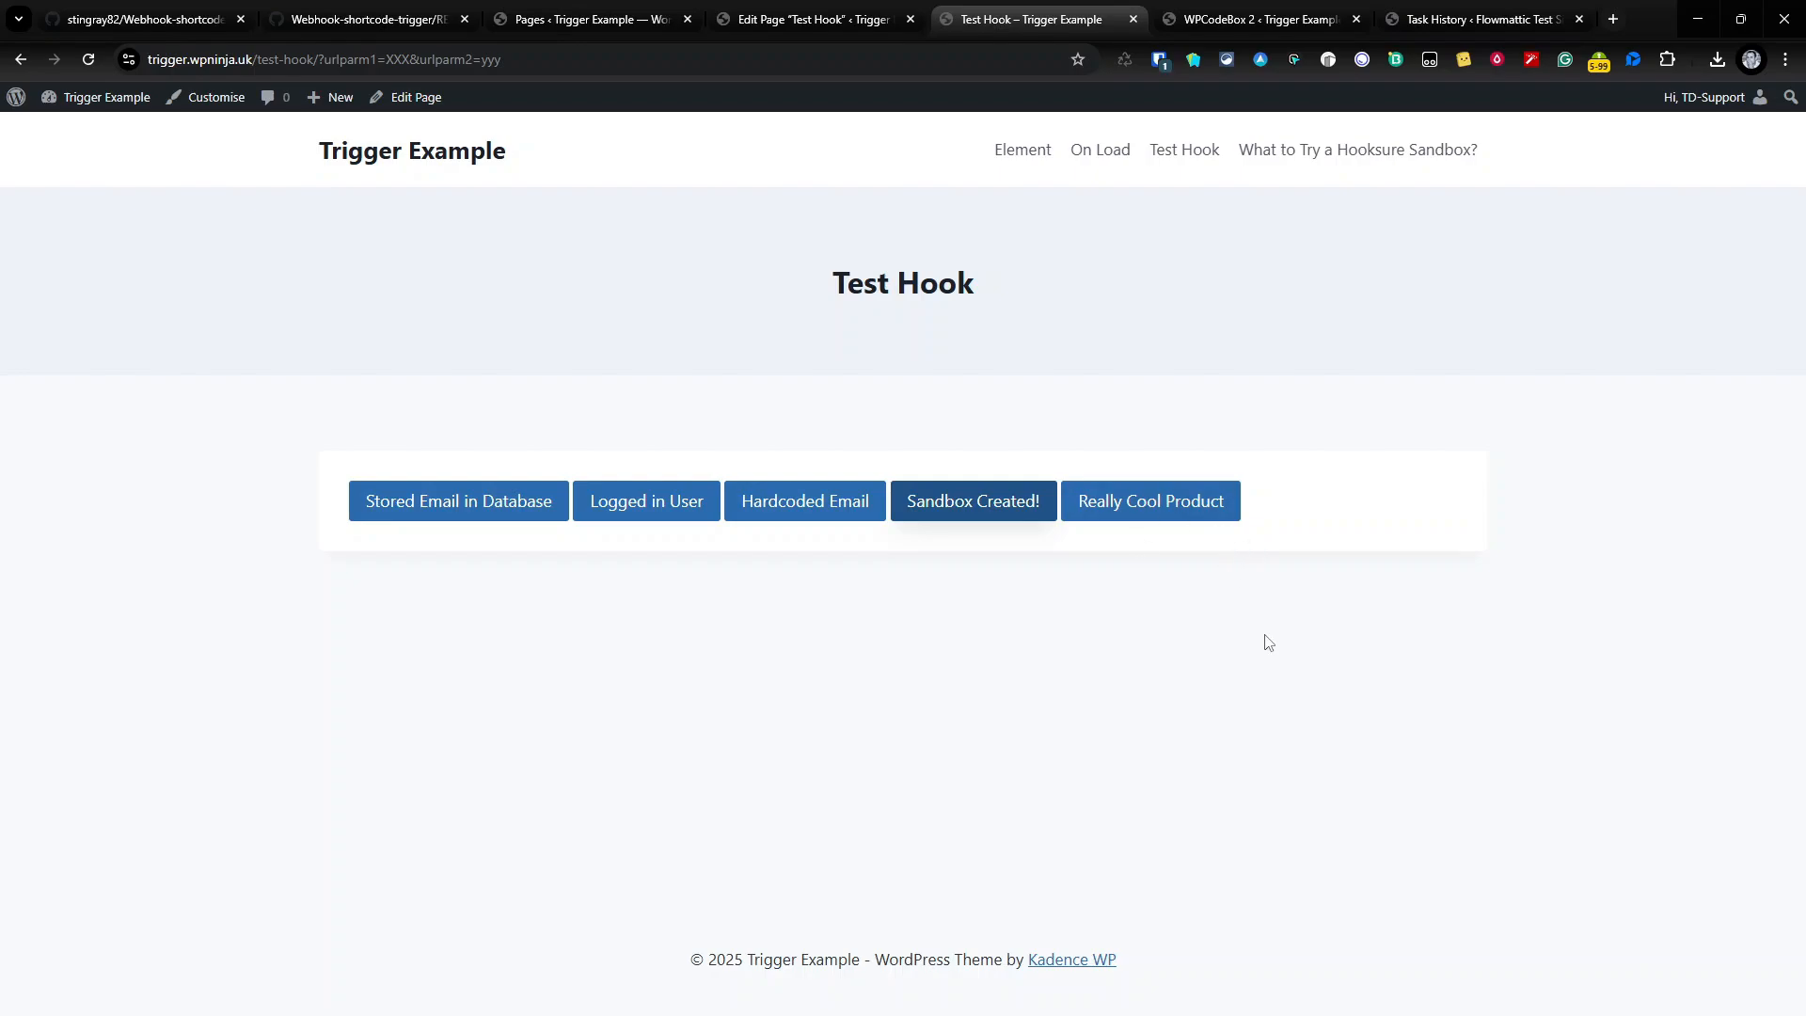
pyautogui.click(1169, 514)
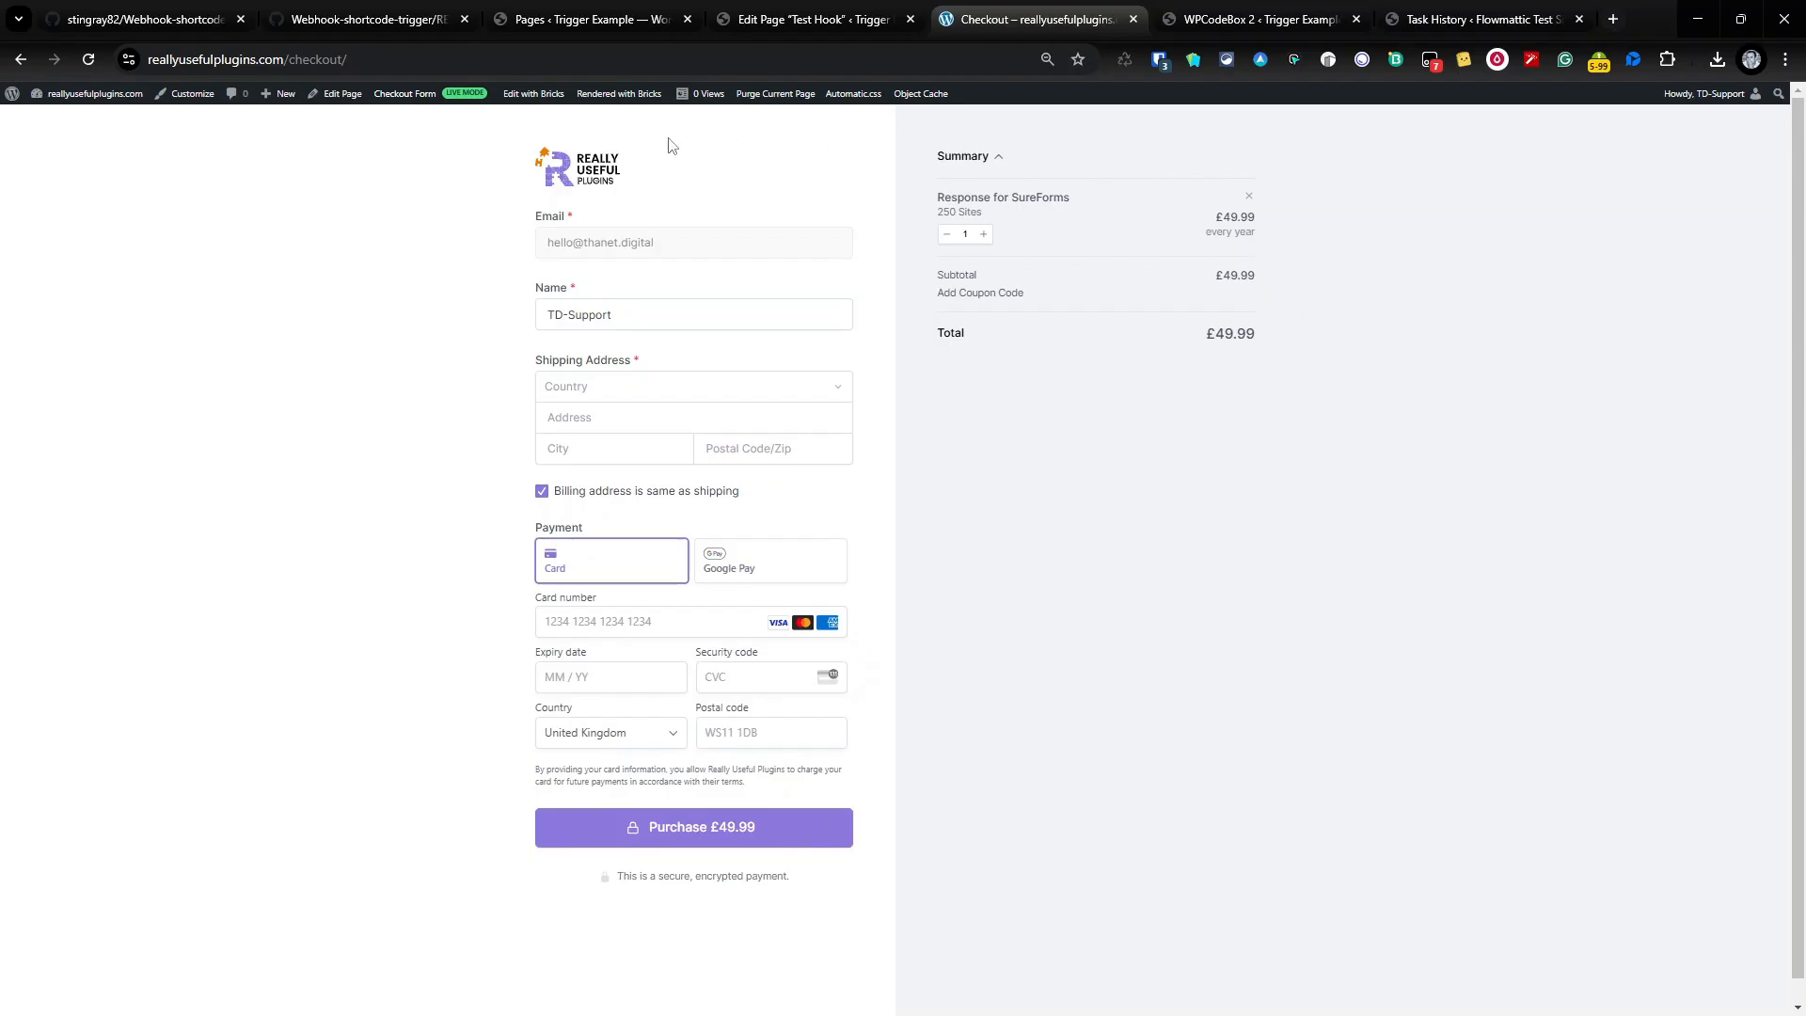
# Return to FlowMattic, close the open task details, and refresh Task History
pyautogui.click(1471, 26)
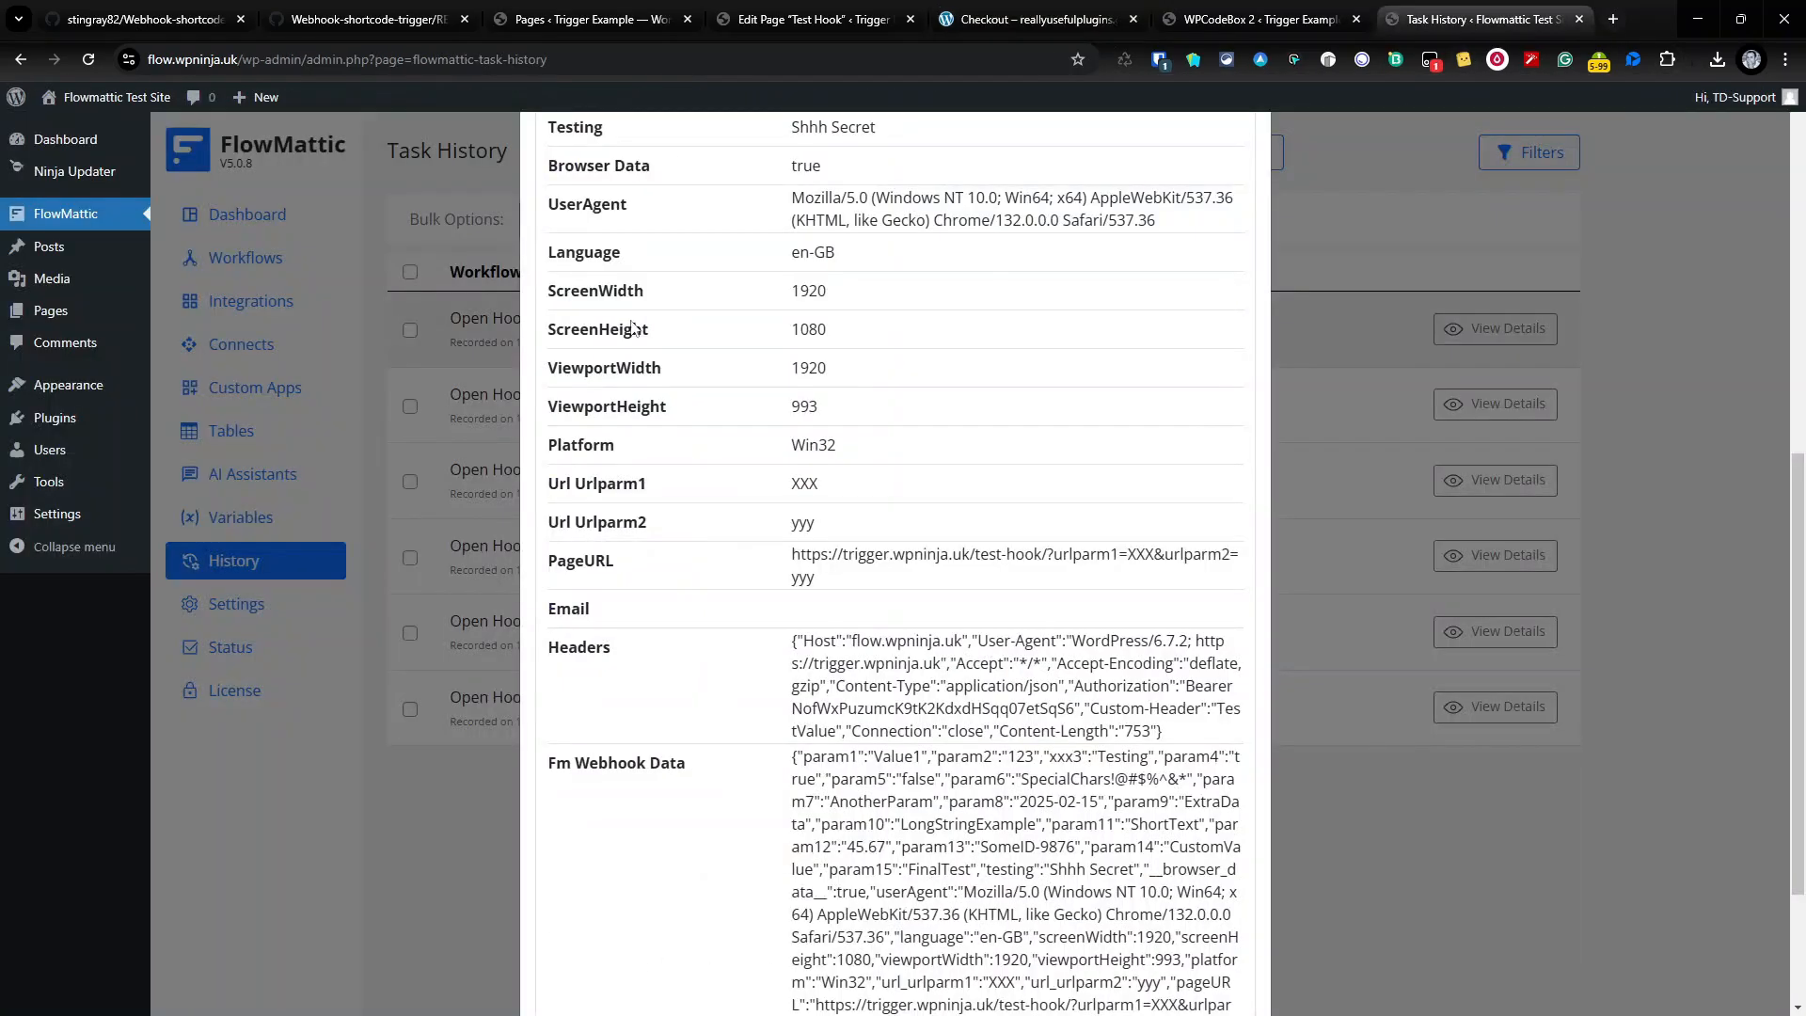
pyautogui.scroll(10, 1088, 319)
pyautogui.click(1244, 149)
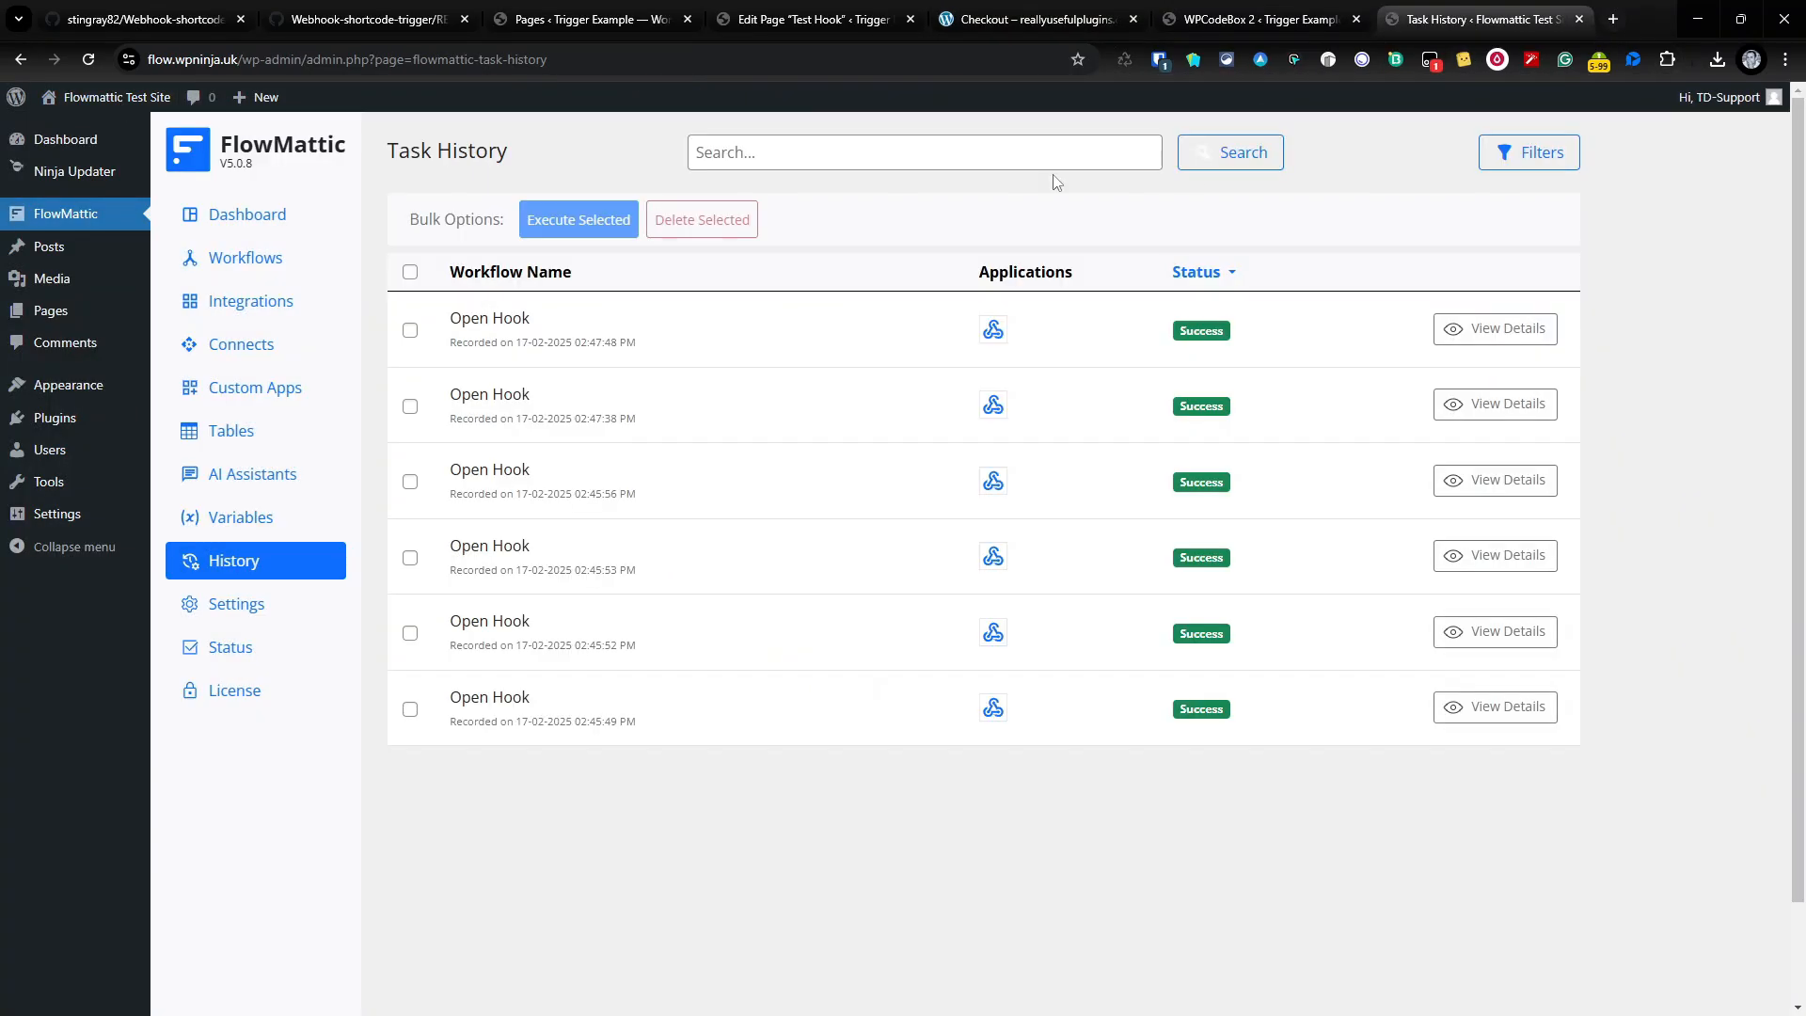
pyautogui.click(88, 60)
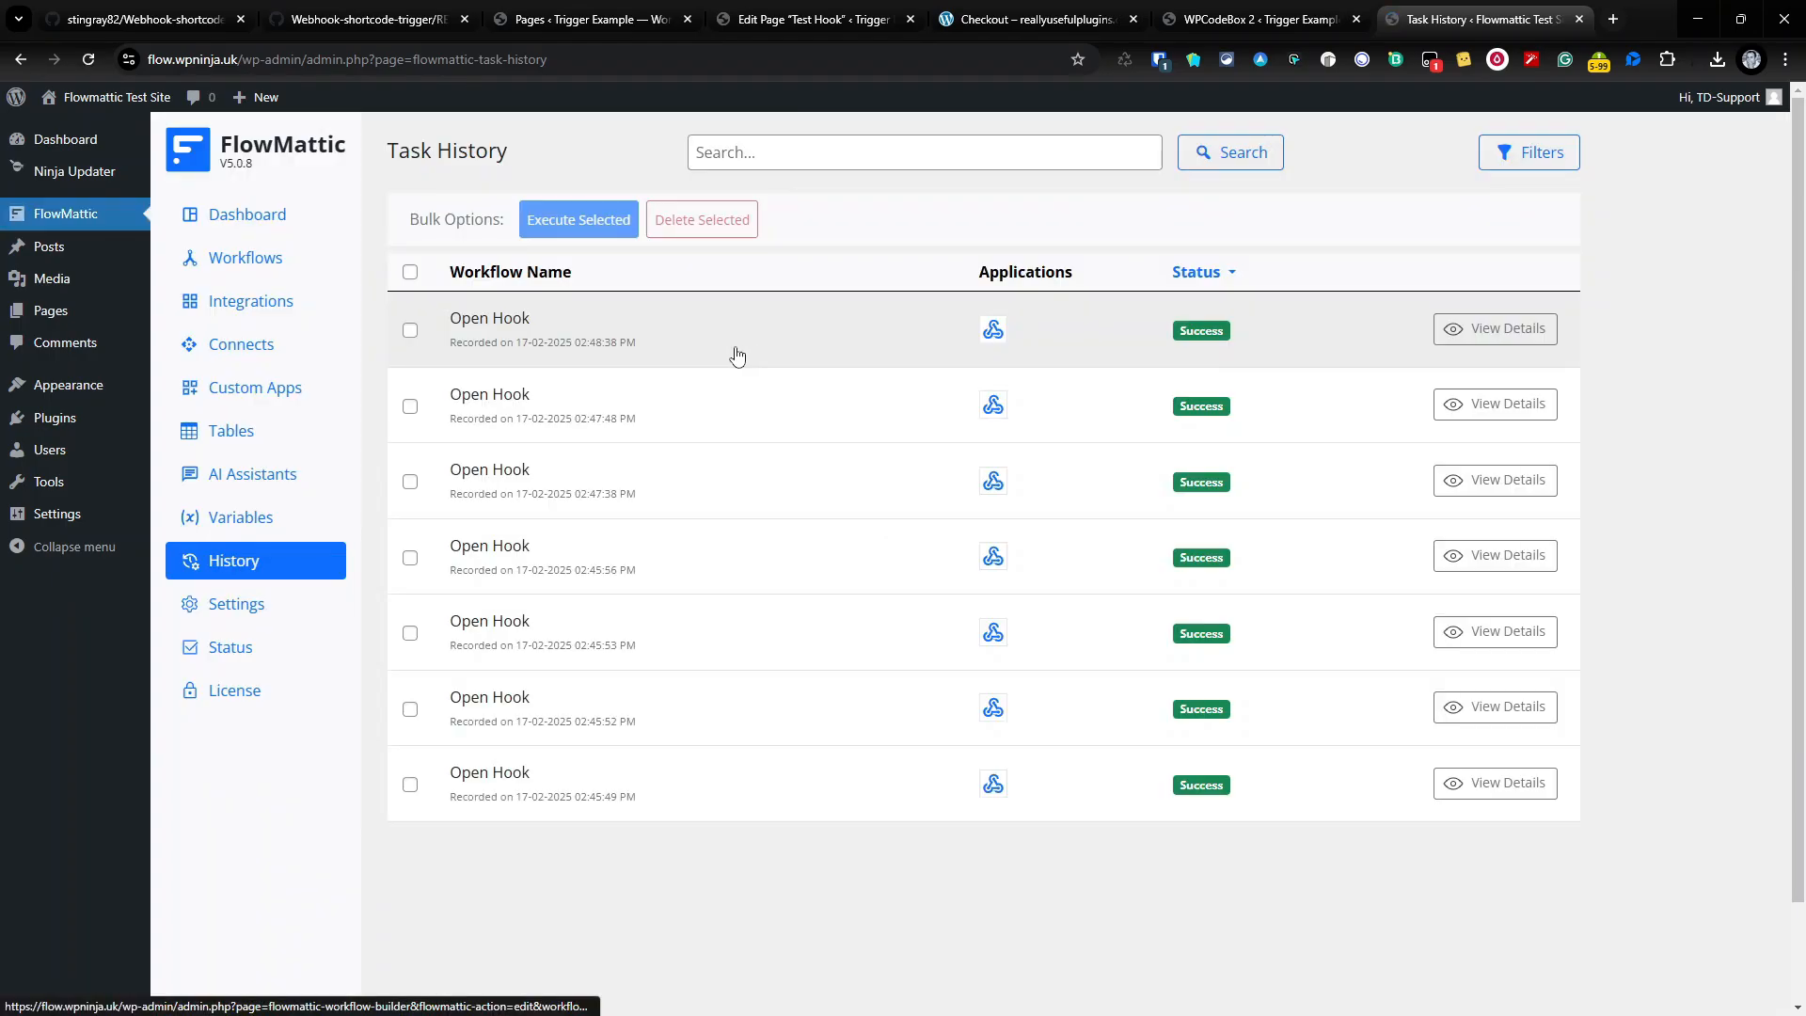
# Expand the newest Open Hook task's webhook response and examine its Affiliate and Email fields
pyautogui.click(1511, 332)
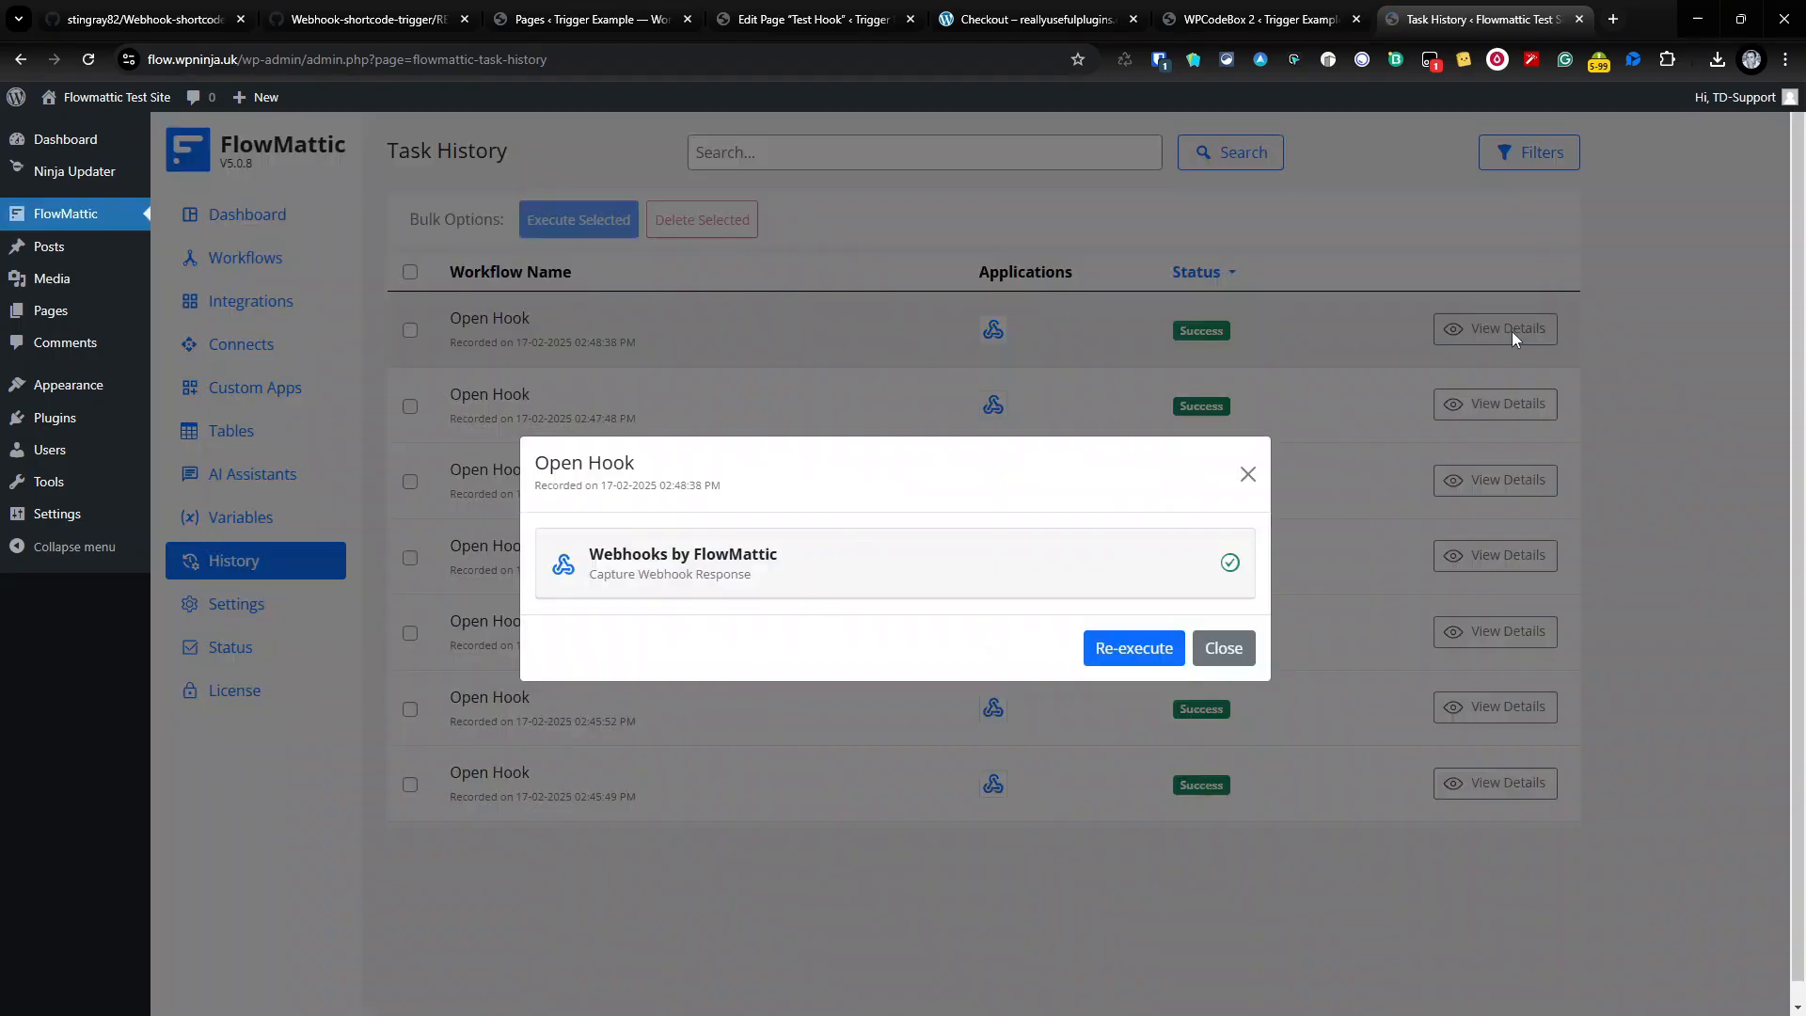
pyautogui.click(997, 548)
pyautogui.moveTo(530, 407); pyautogui.dragTo(969, 407)
pyautogui.click(553, 532)
pyautogui.doubleClick(553, 532)
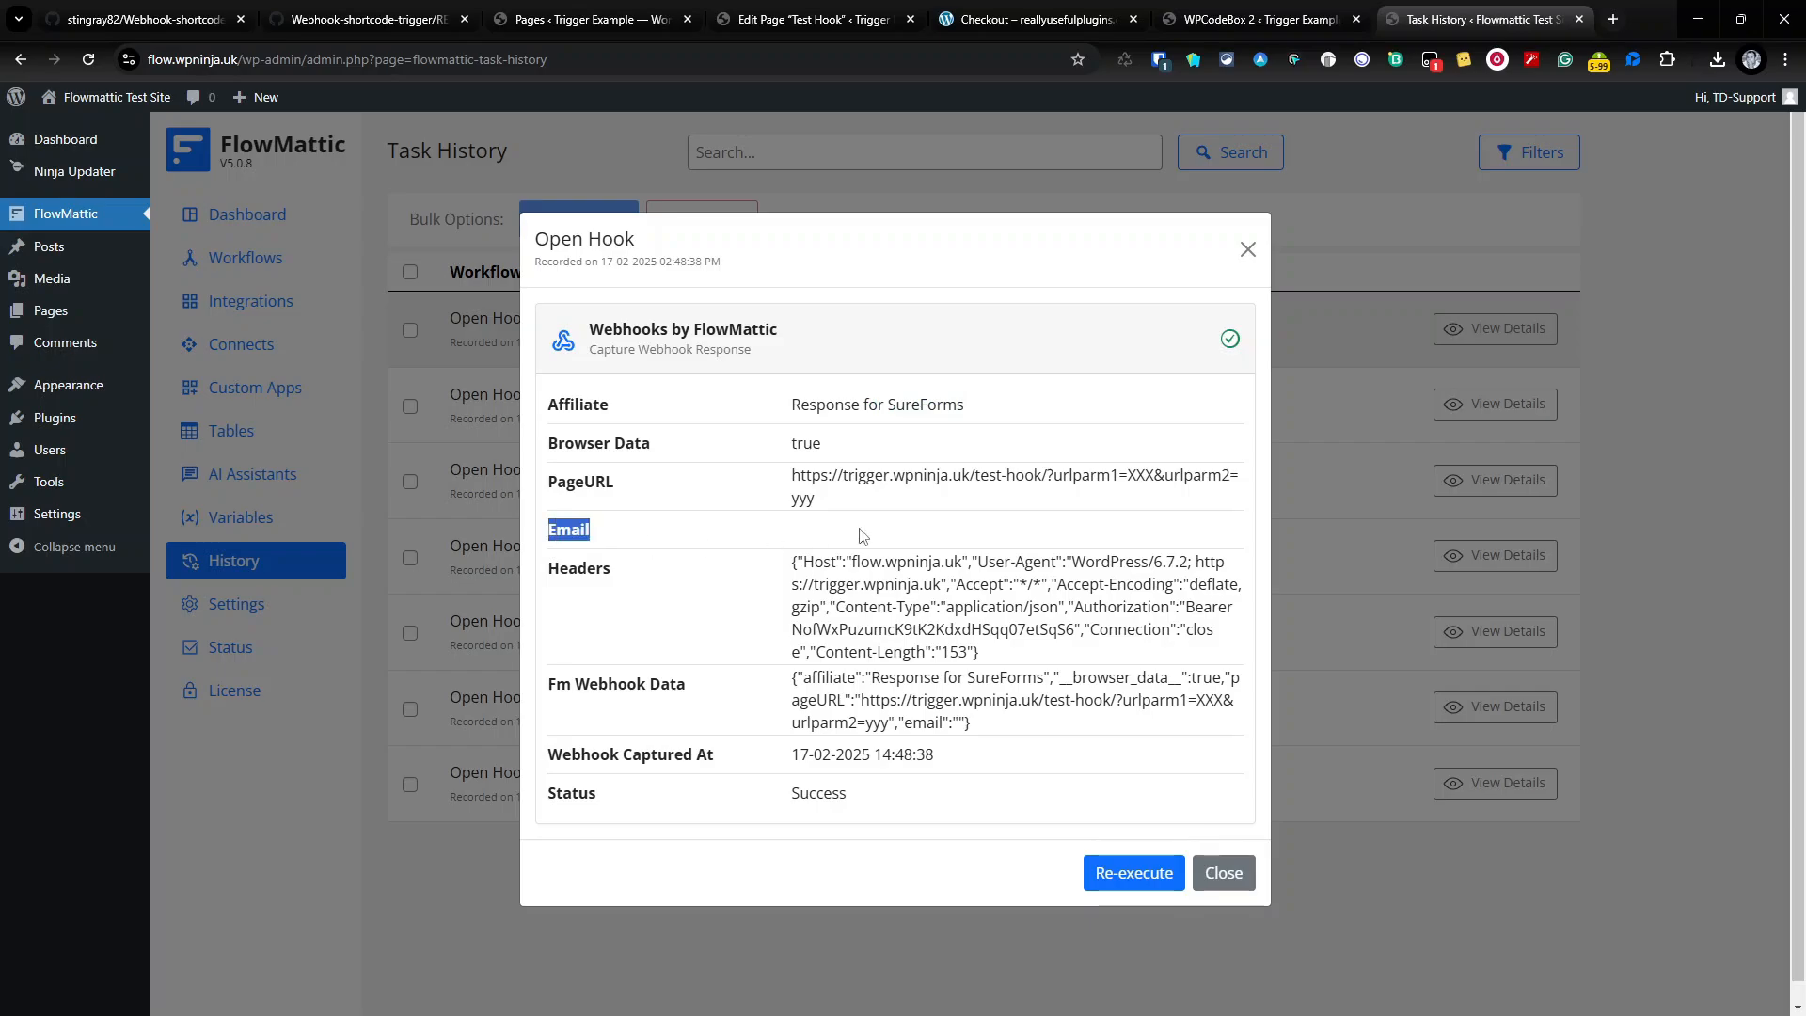
# Remove the noemail and email attributes from the Really Cool Product shortcode, save the Test Hook page, and return to the checkout page
pyautogui.click(964, 18)
pyautogui.click(756, 24)
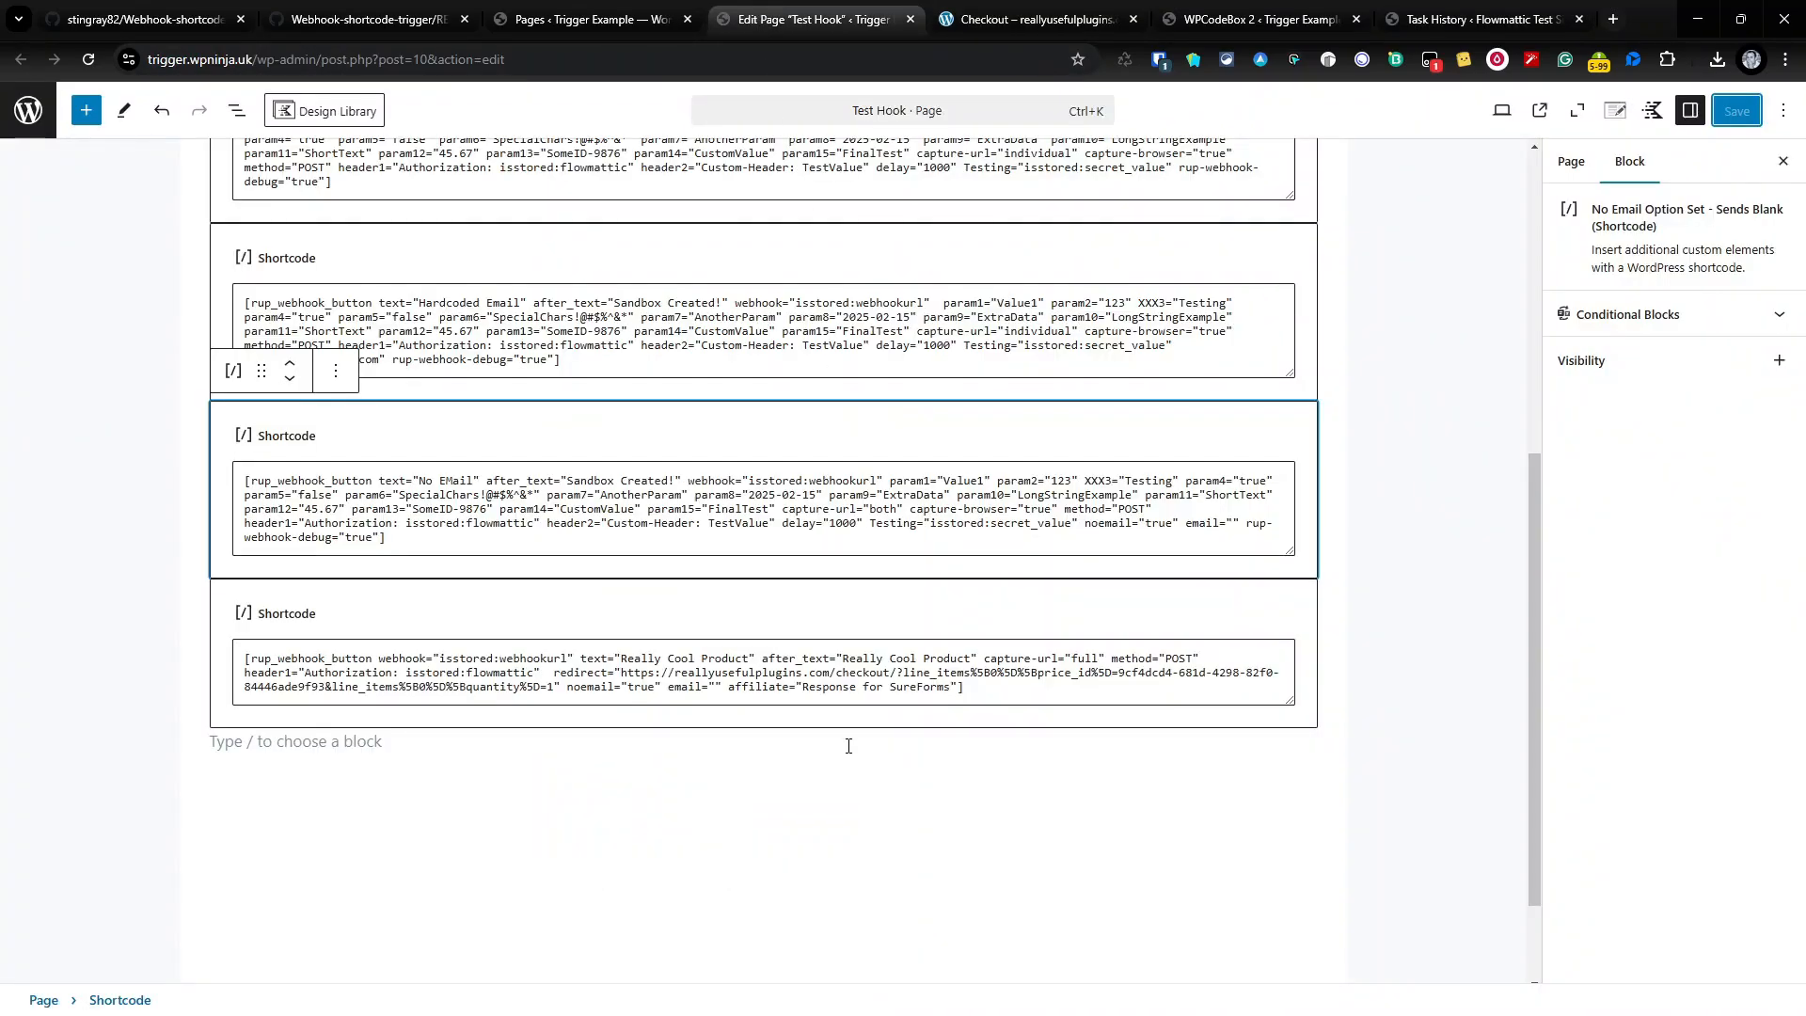
pyautogui.moveTo(562, 688); pyautogui.dragTo(719, 682)
pyautogui.press('BackSpace')
pyautogui.press('BackSpace')
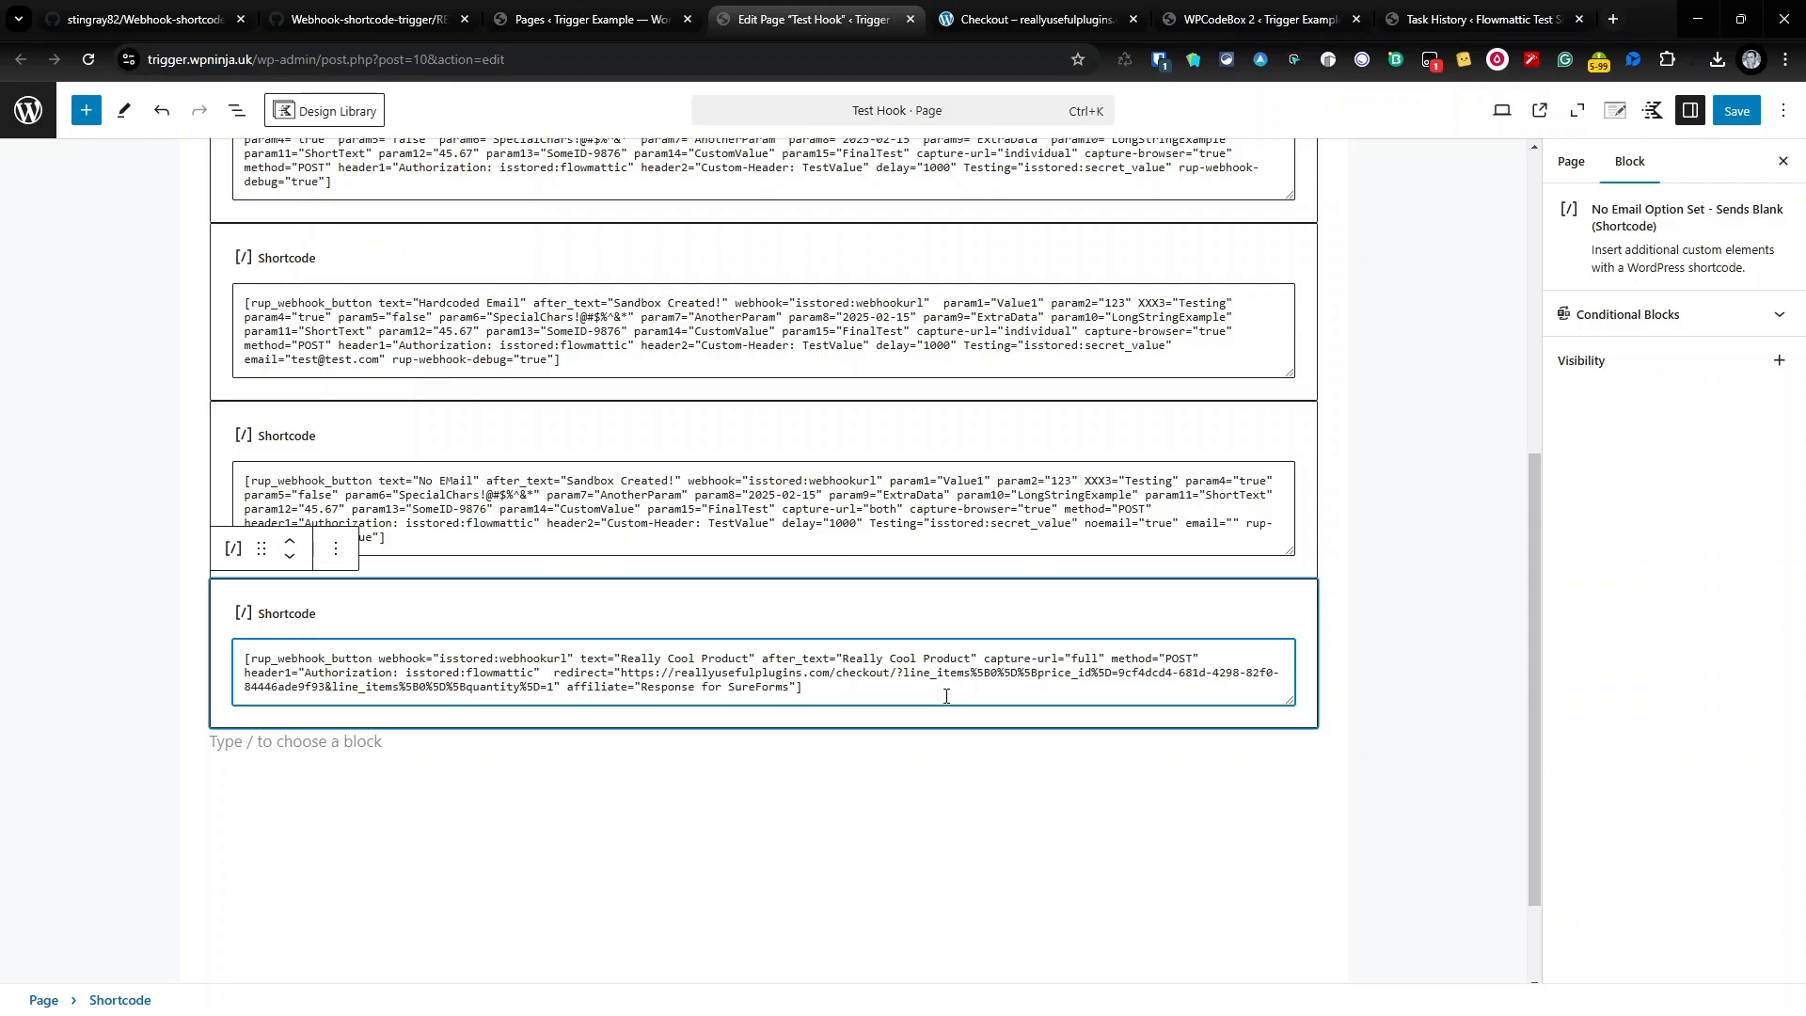
pyautogui.click(1724, 113)
pyautogui.click(1035, 19)
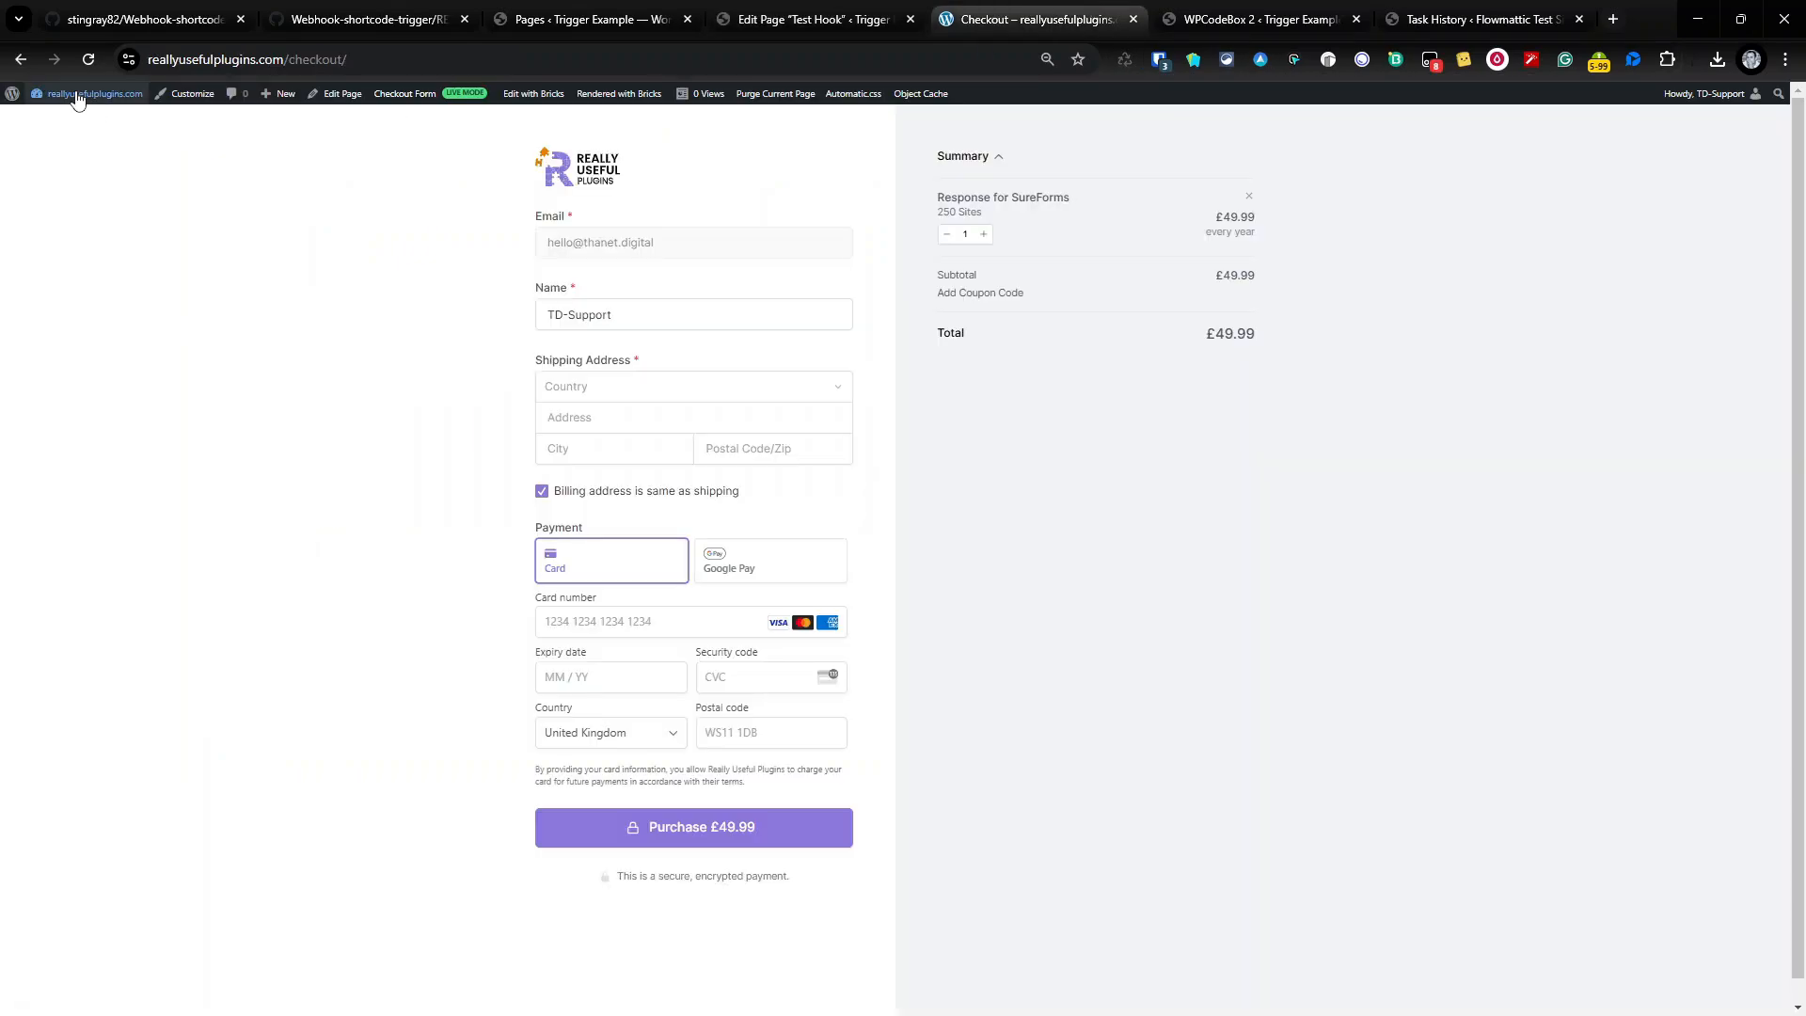
# Return to the live Test Hook page, trigger the Really Cool Product button, and close the previous task details in FlowMattic
pyautogui.click(20, 61)
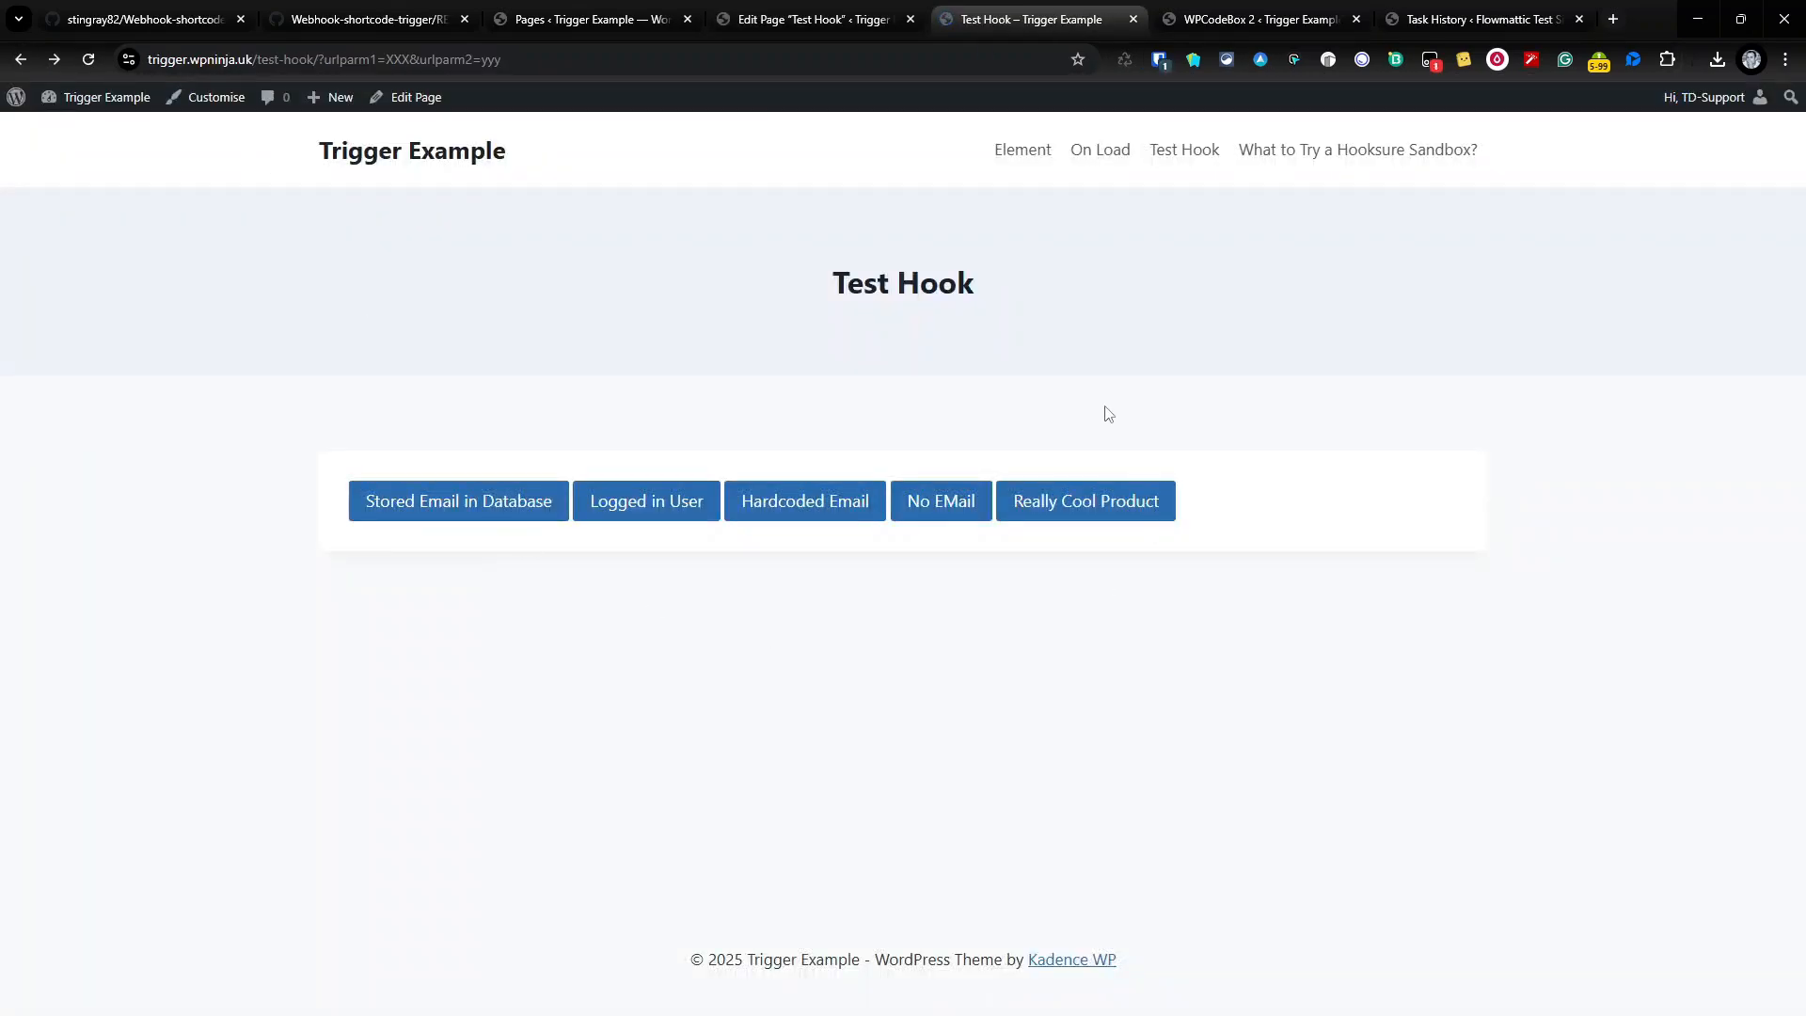
pyautogui.click(1080, 506)
pyautogui.click(1472, 19)
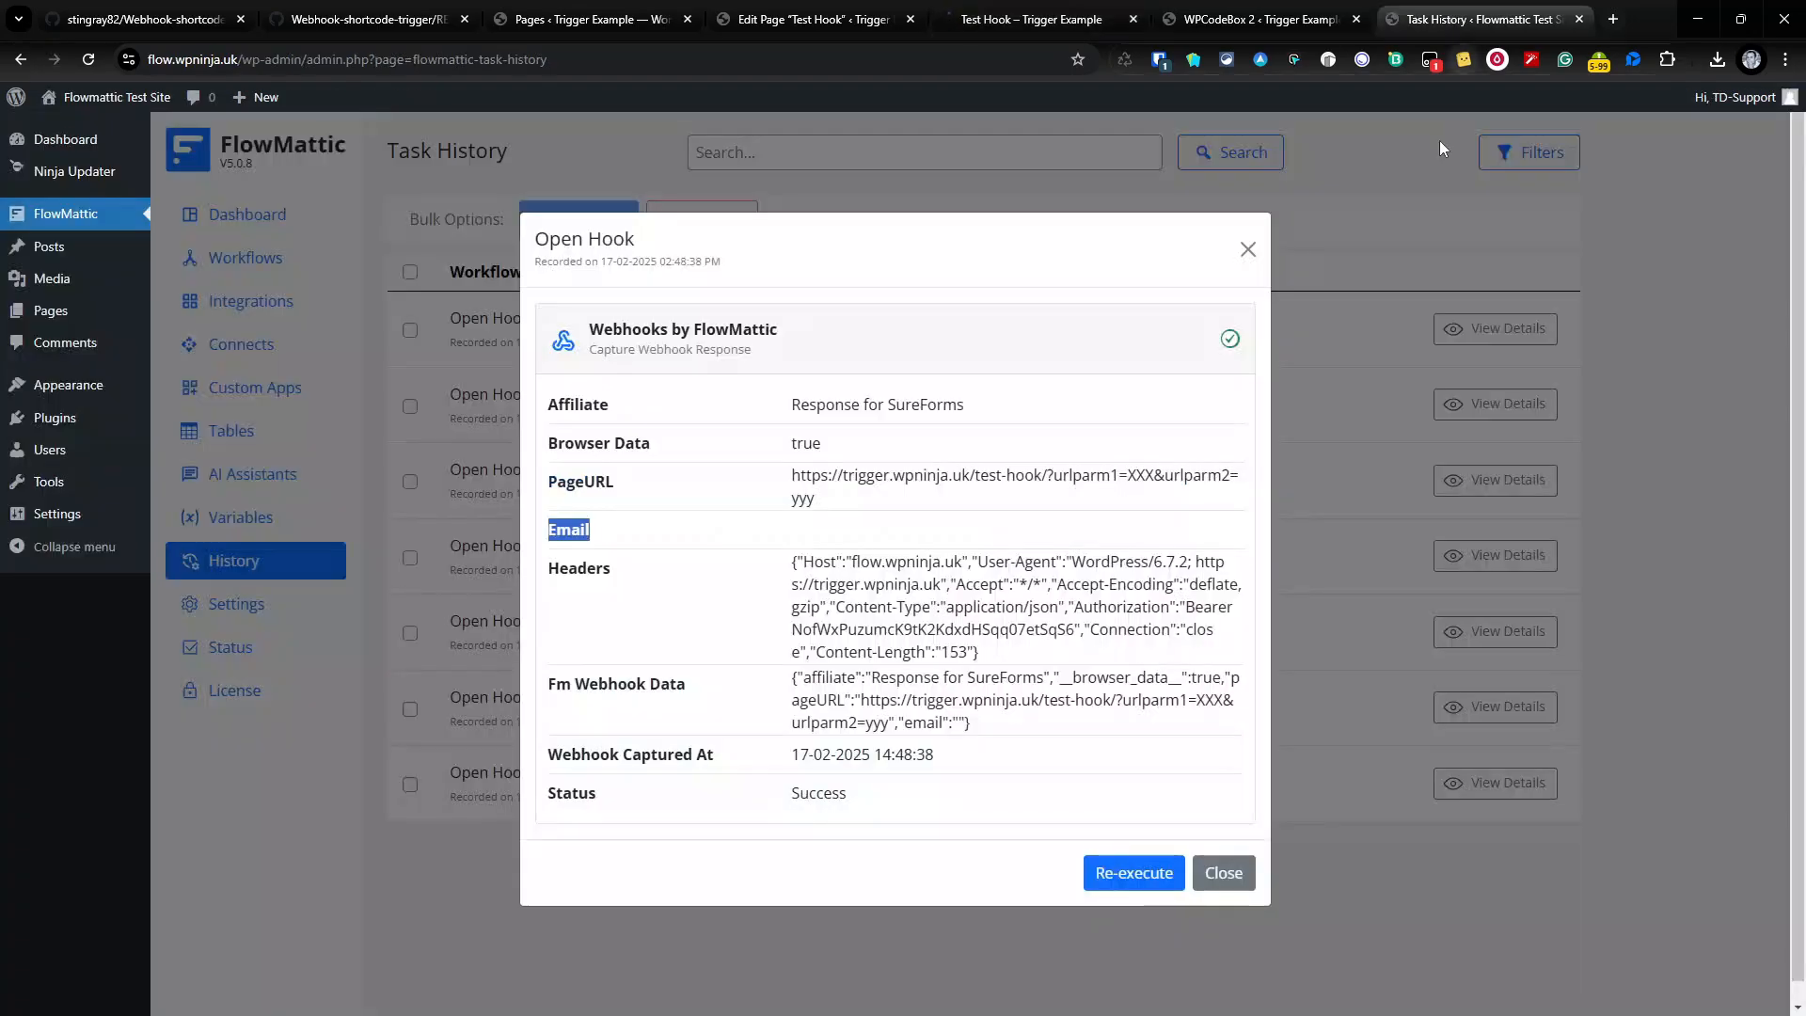
pyautogui.click(1246, 249)
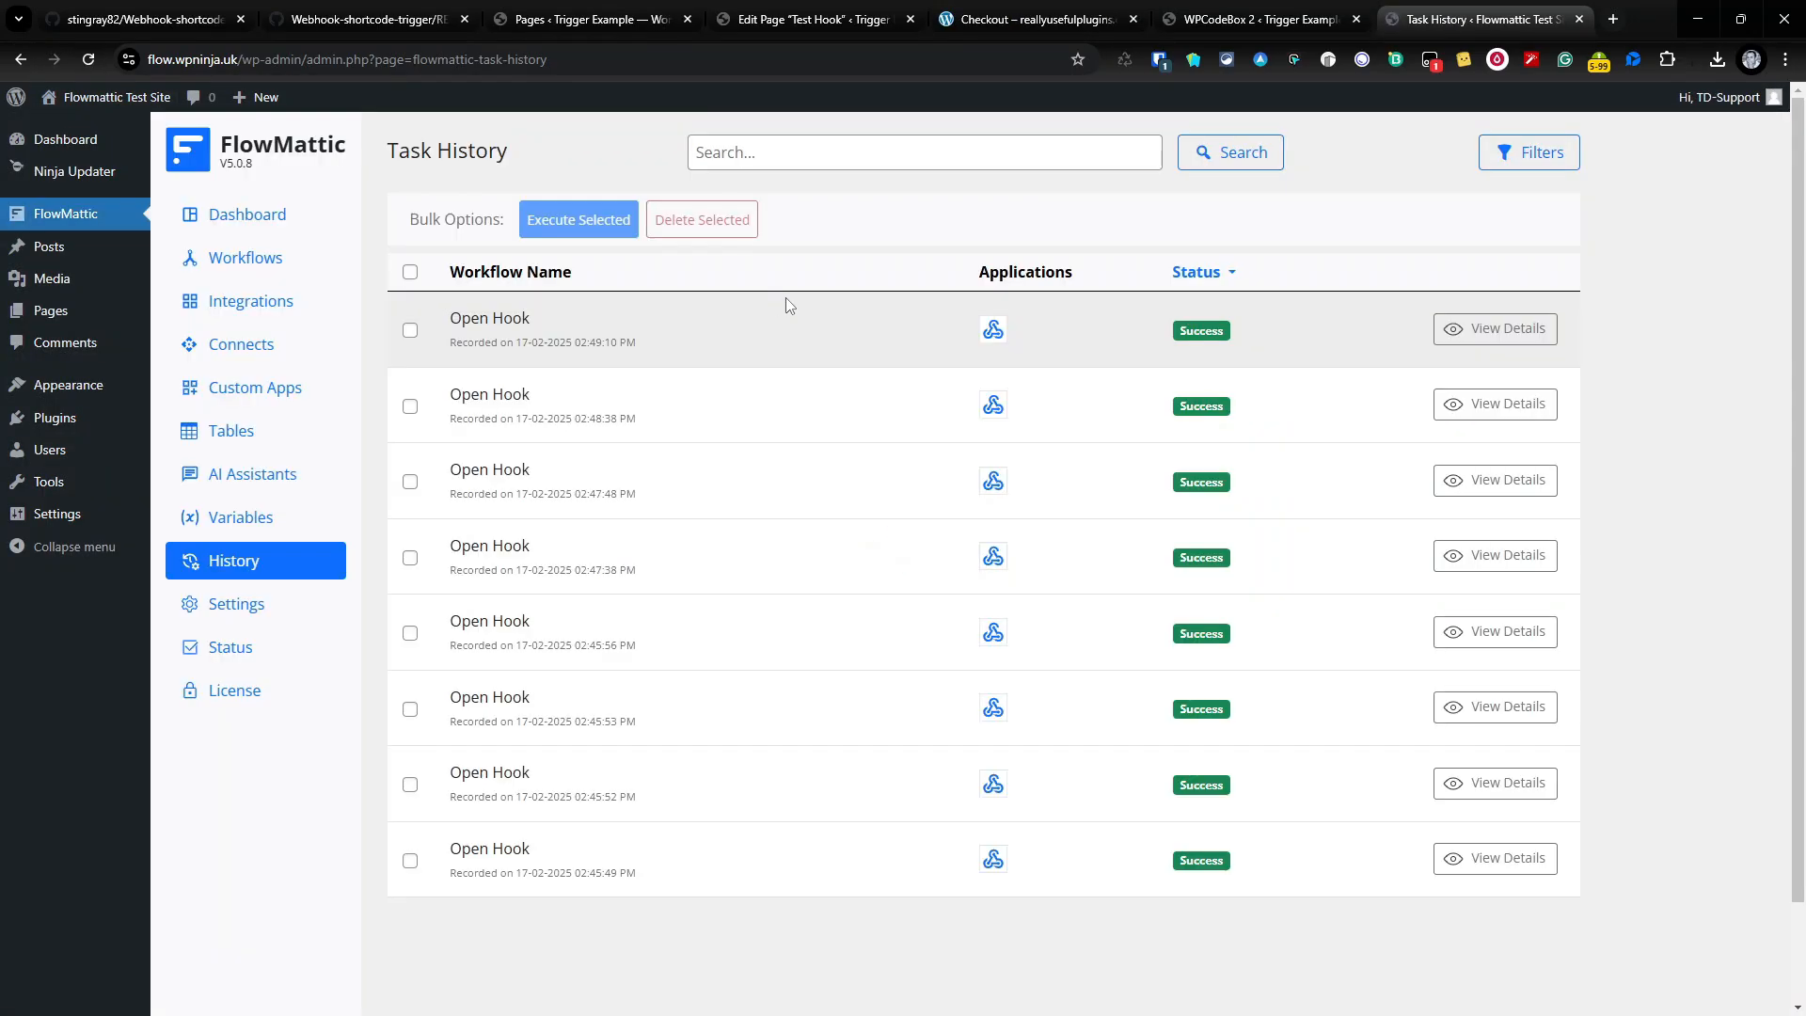
# Expand the newest Open Hook task's webhook response, examine its Email value, and close the details
pyautogui.click(1485, 326)
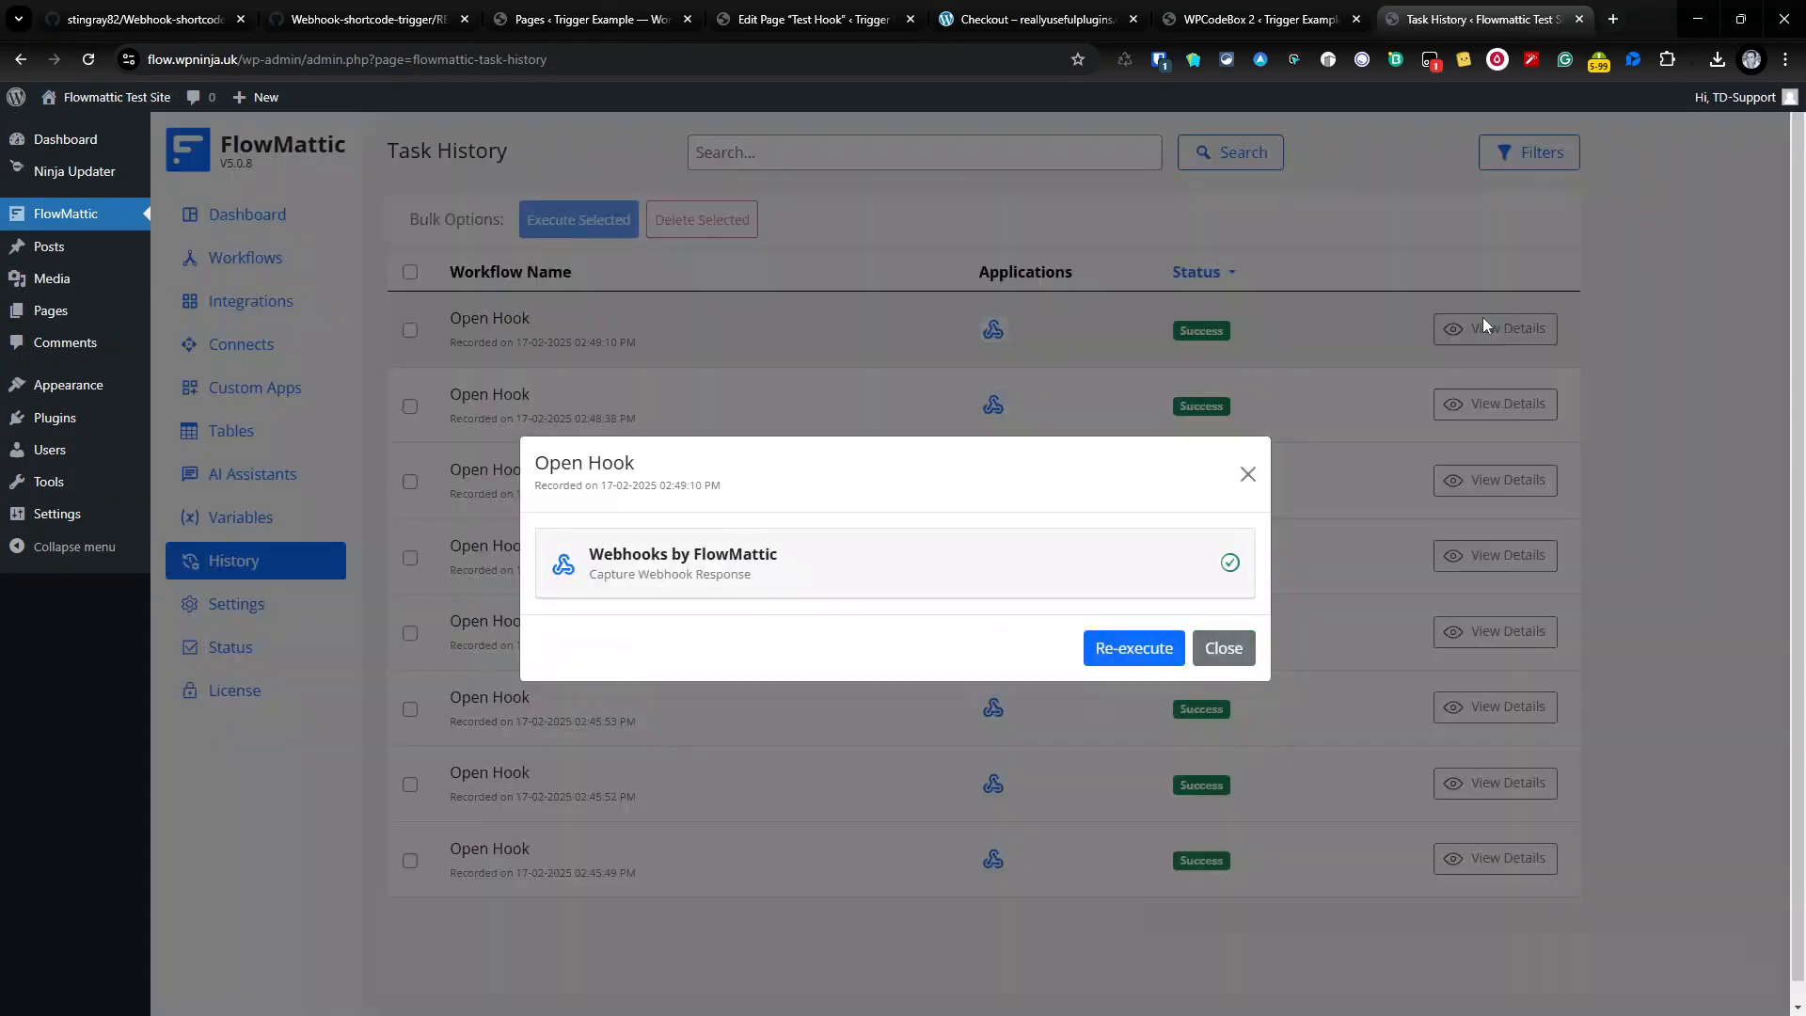
pyautogui.click(948, 564)
pyautogui.moveTo(987, 533); pyautogui.dragTo(740, 551)
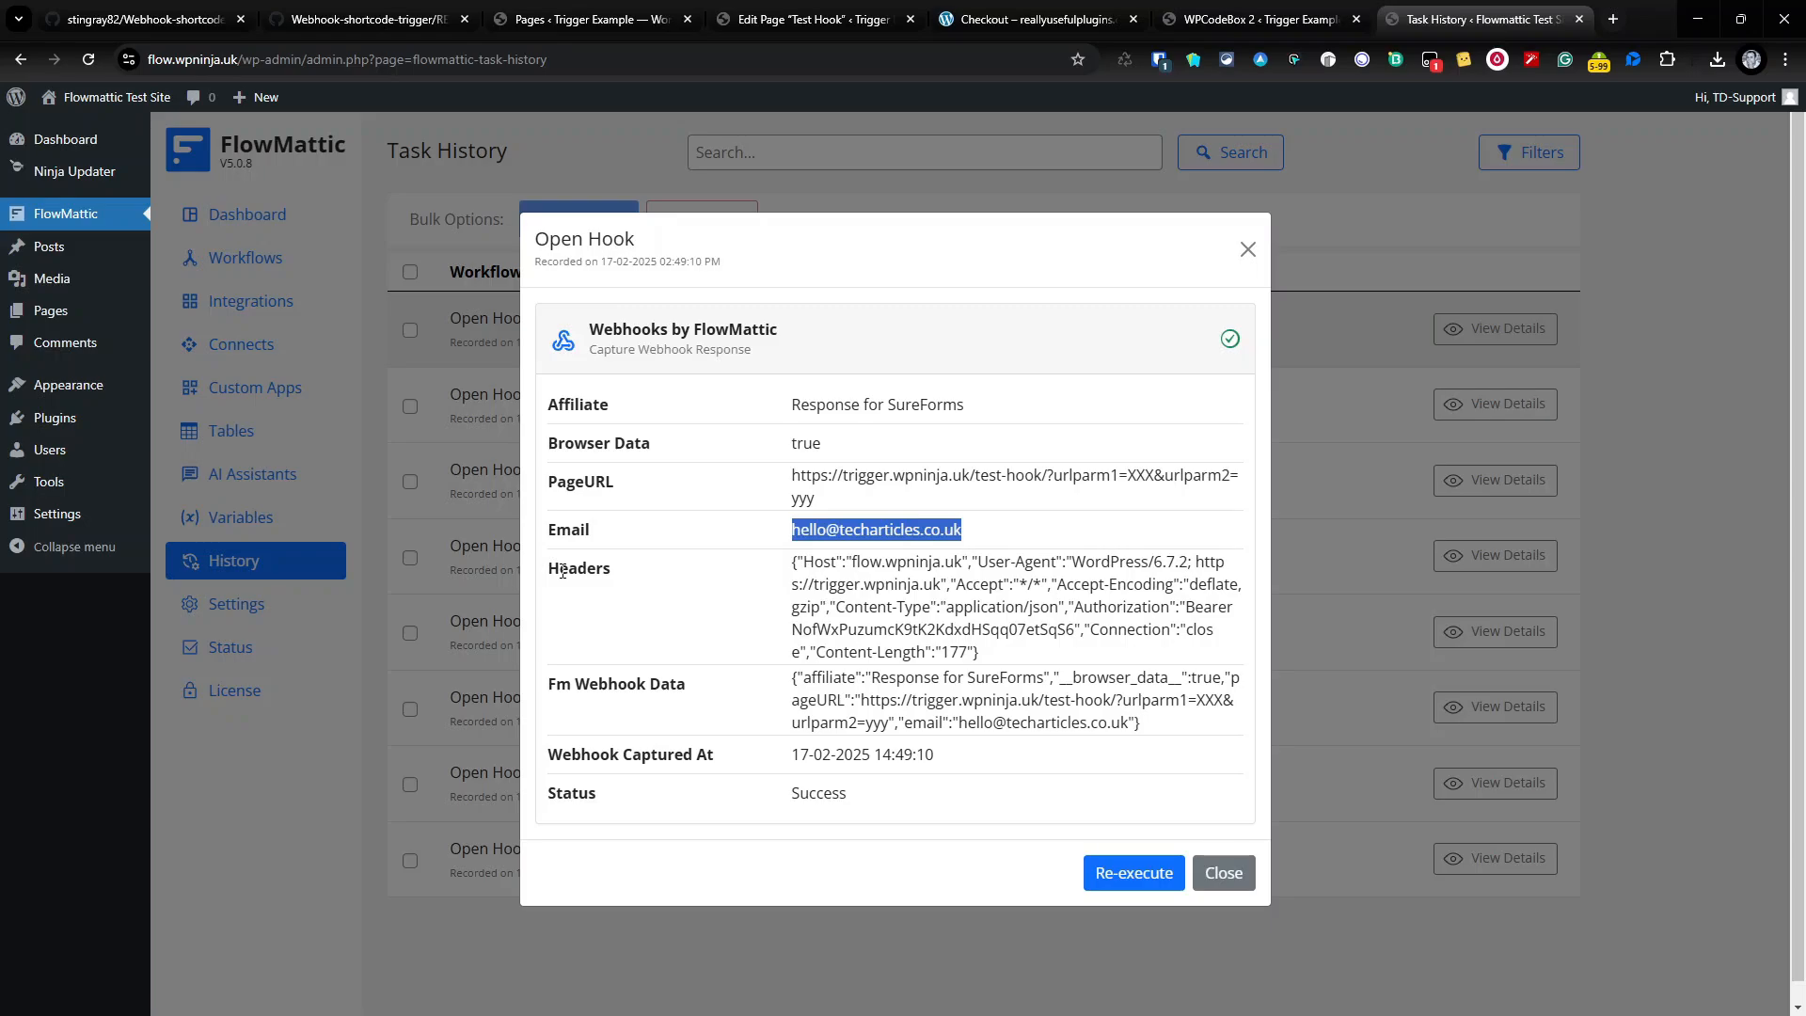
pyautogui.click(1247, 249)
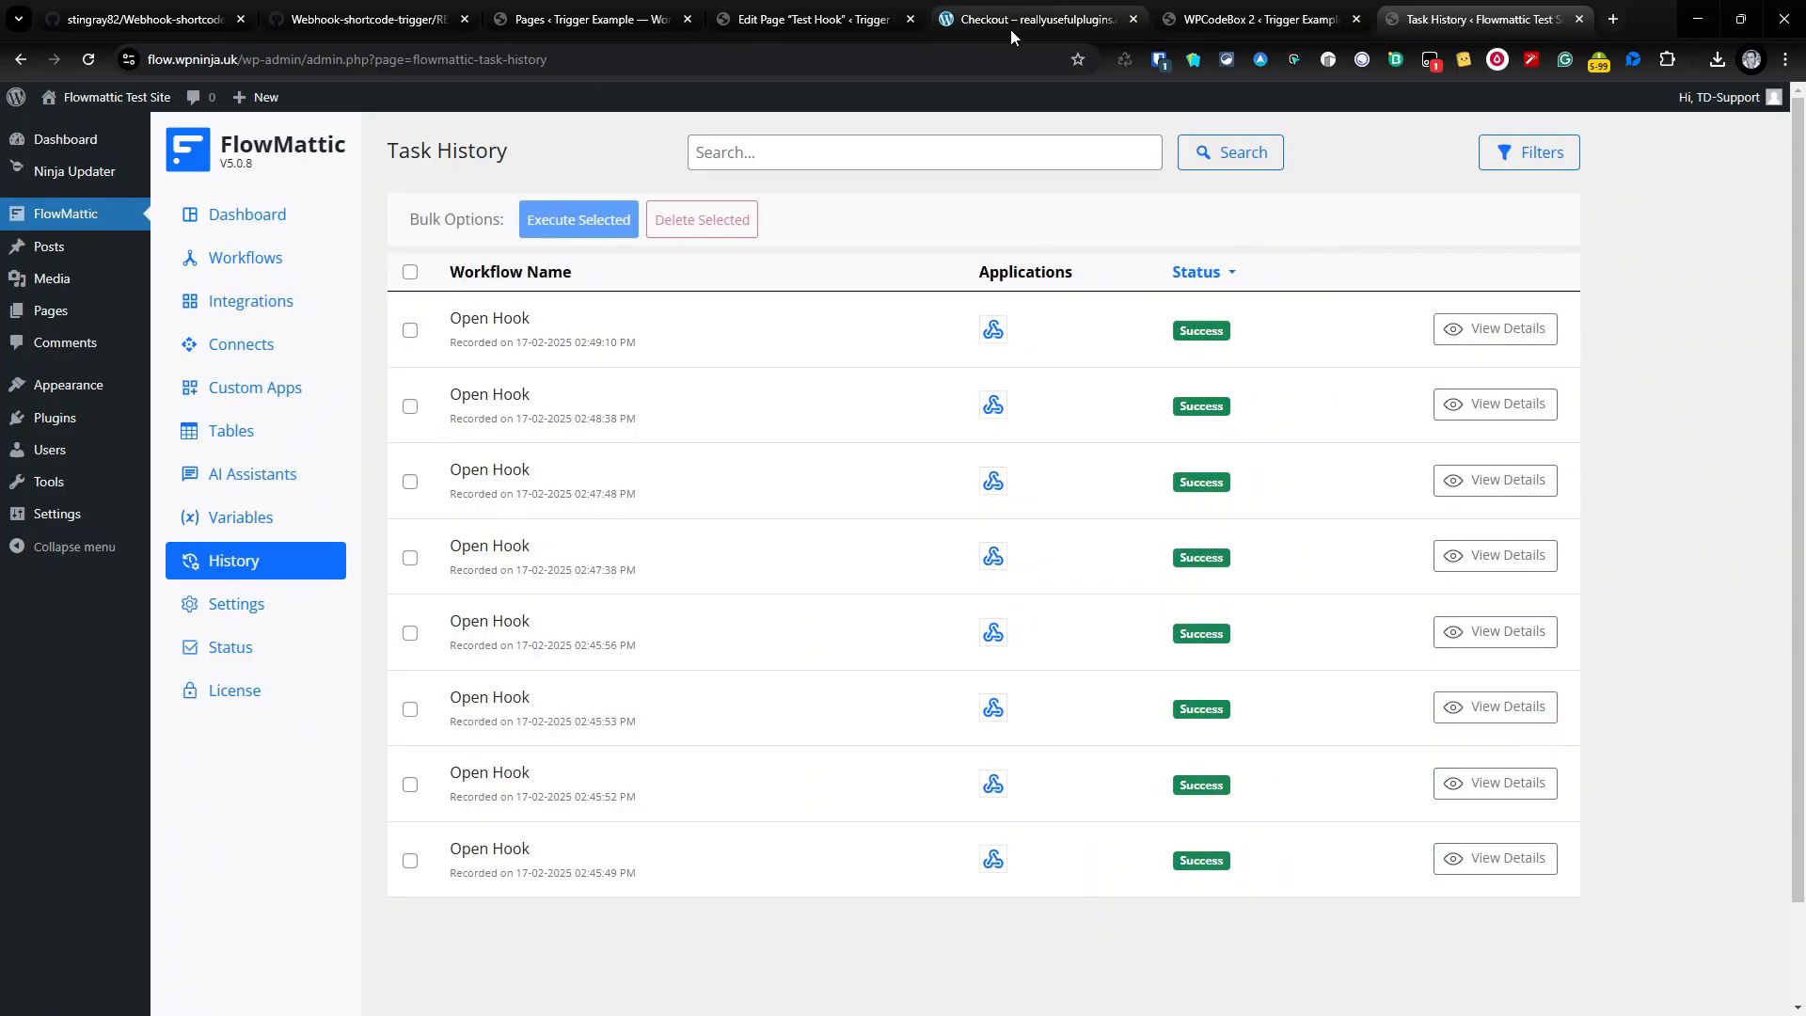
# Close the Test Hook editor and checkout tabs, and open the Element page for editing in a new tab
pyautogui.click(862, 13)
pyautogui.click(910, 20)
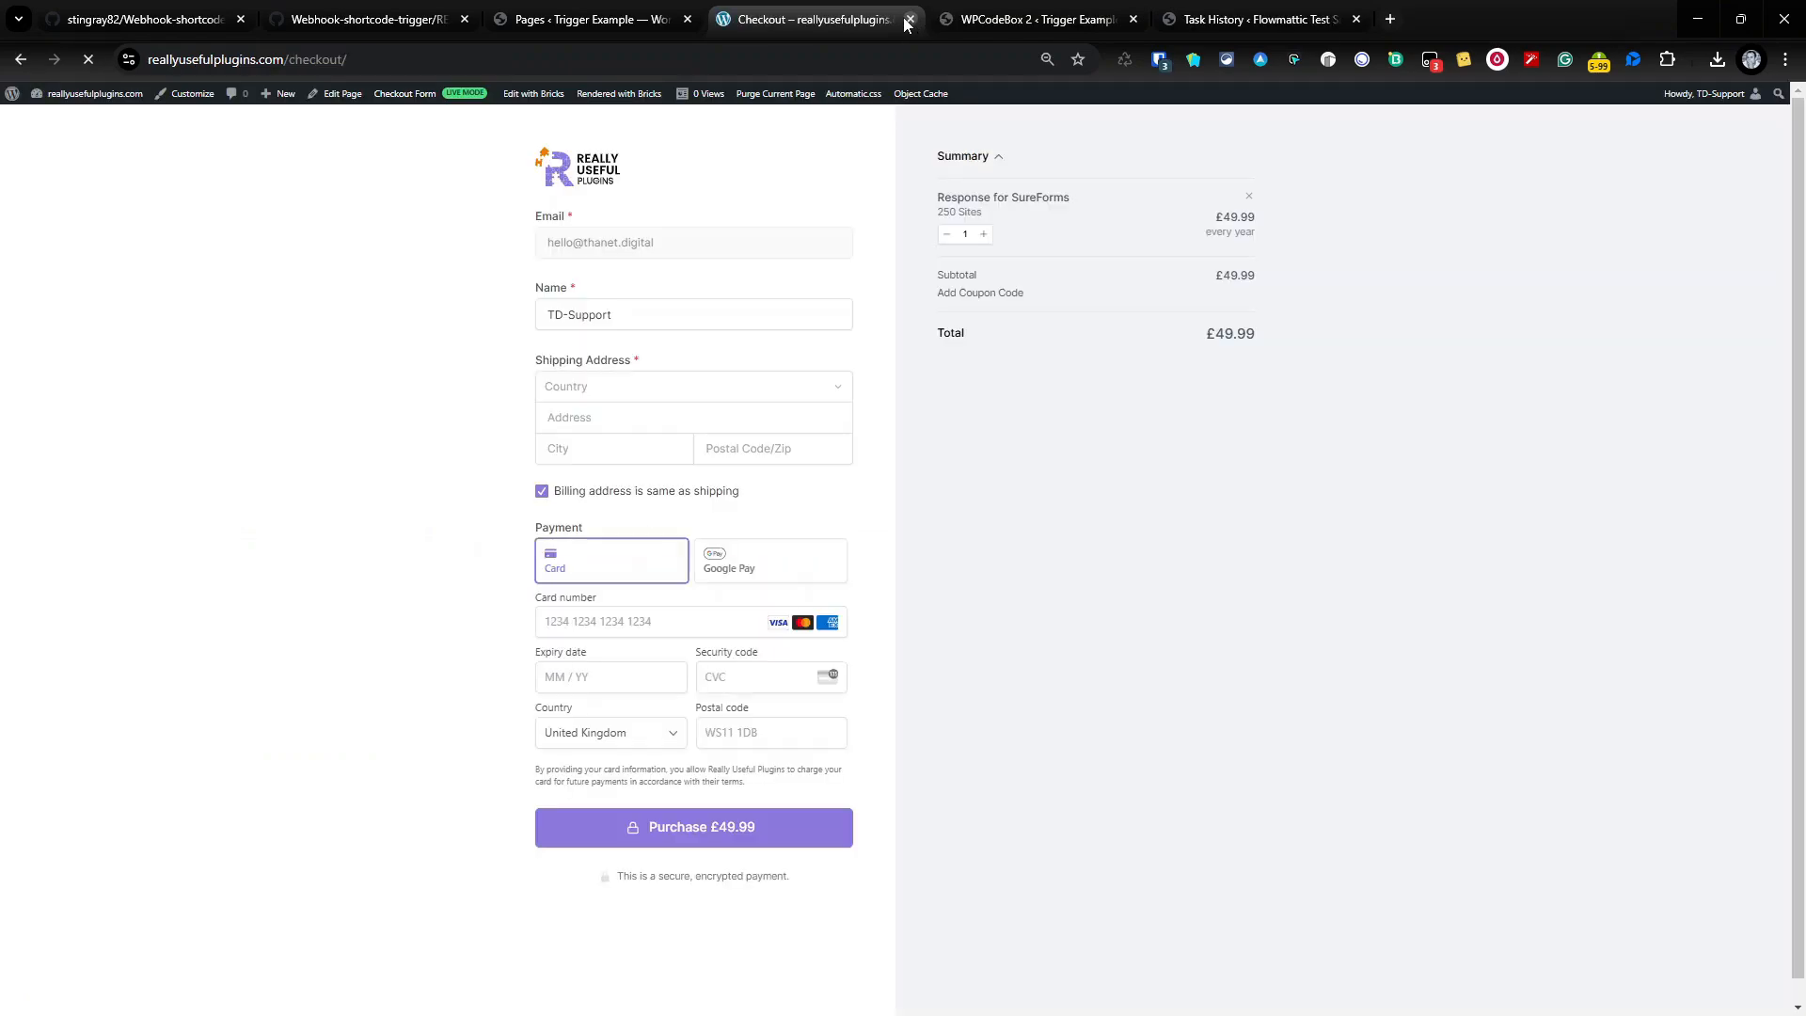
pyautogui.click(910, 20)
pyautogui.click(583, 19)
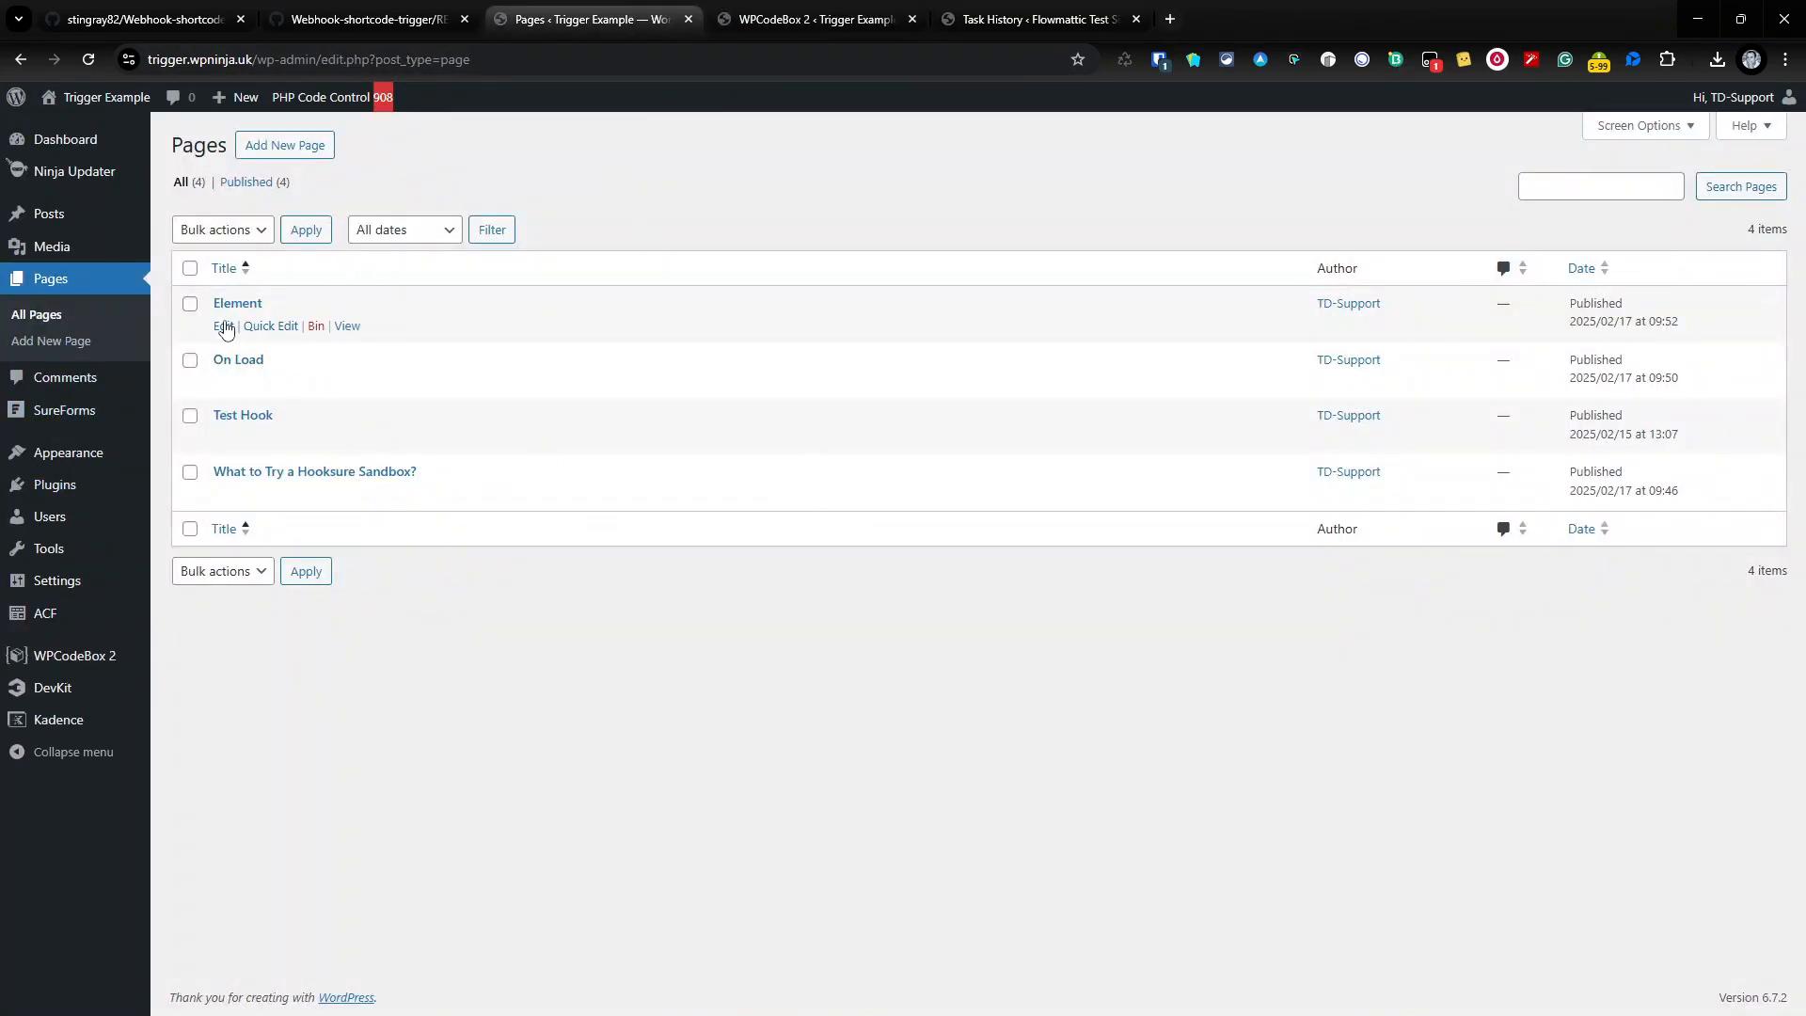
pyautogui.rightClick(223, 325)
pyautogui.click(254, 344)
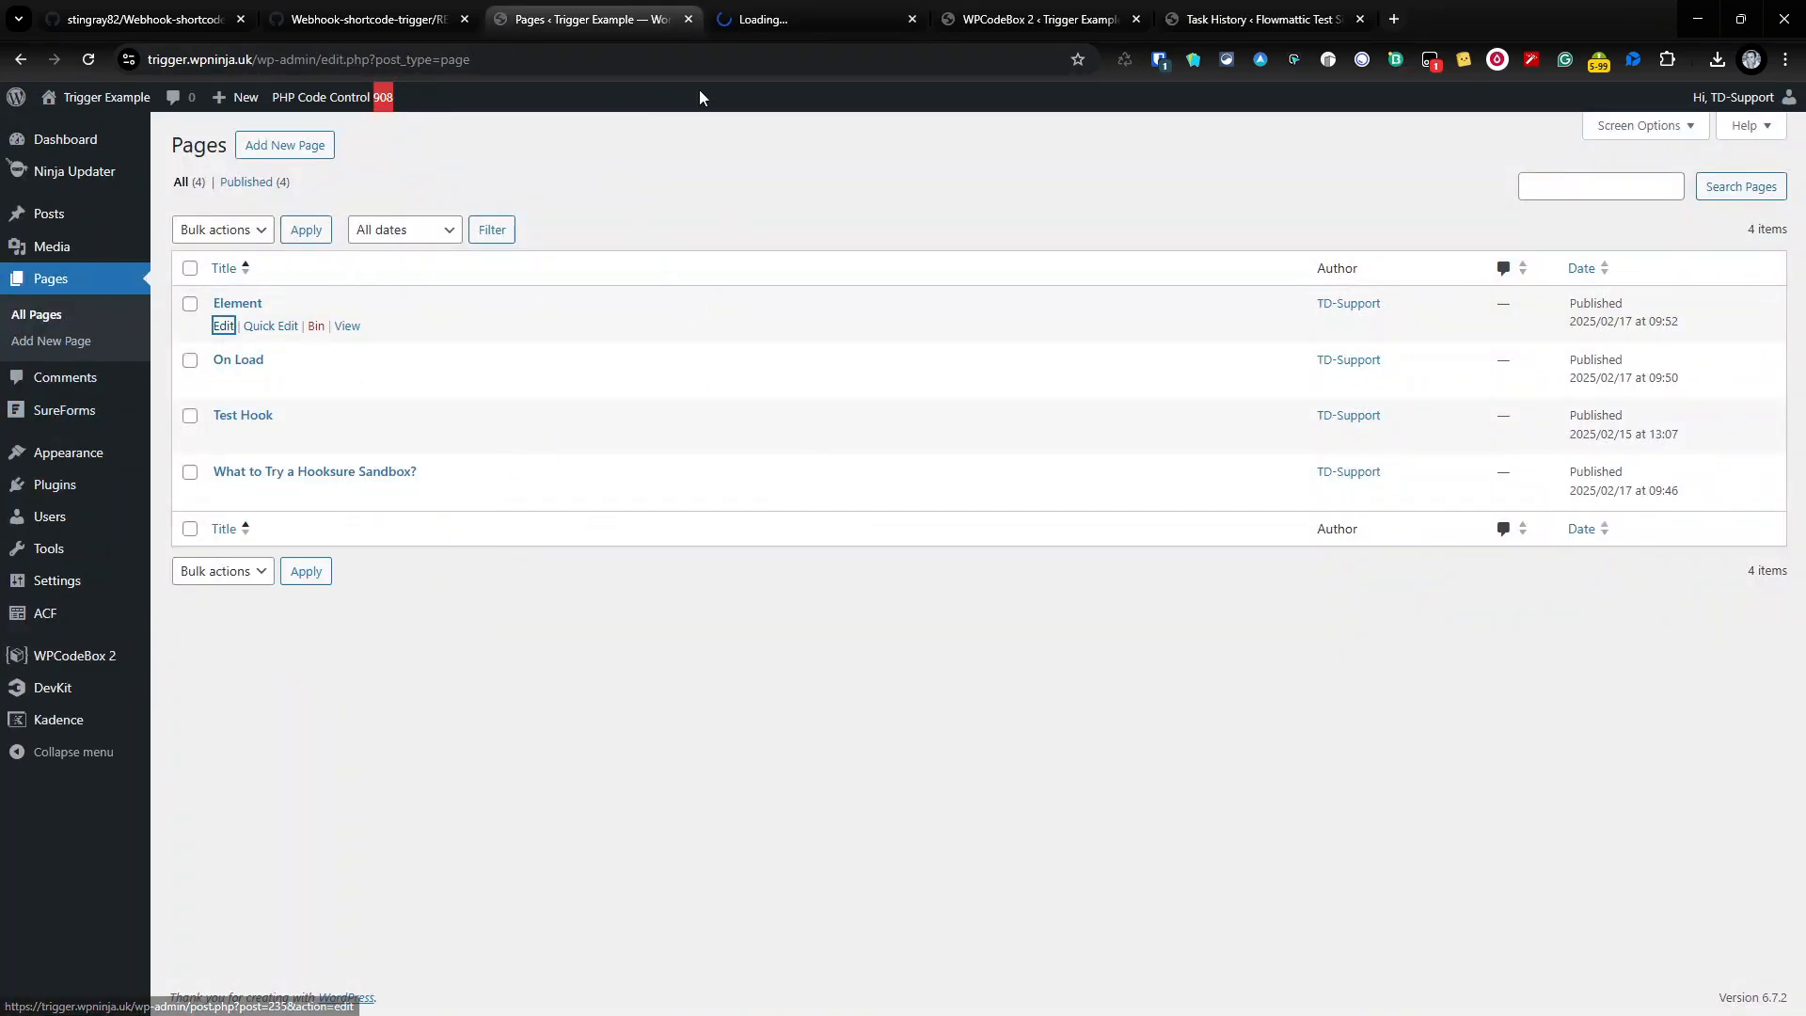
pyautogui.click(824, 19)
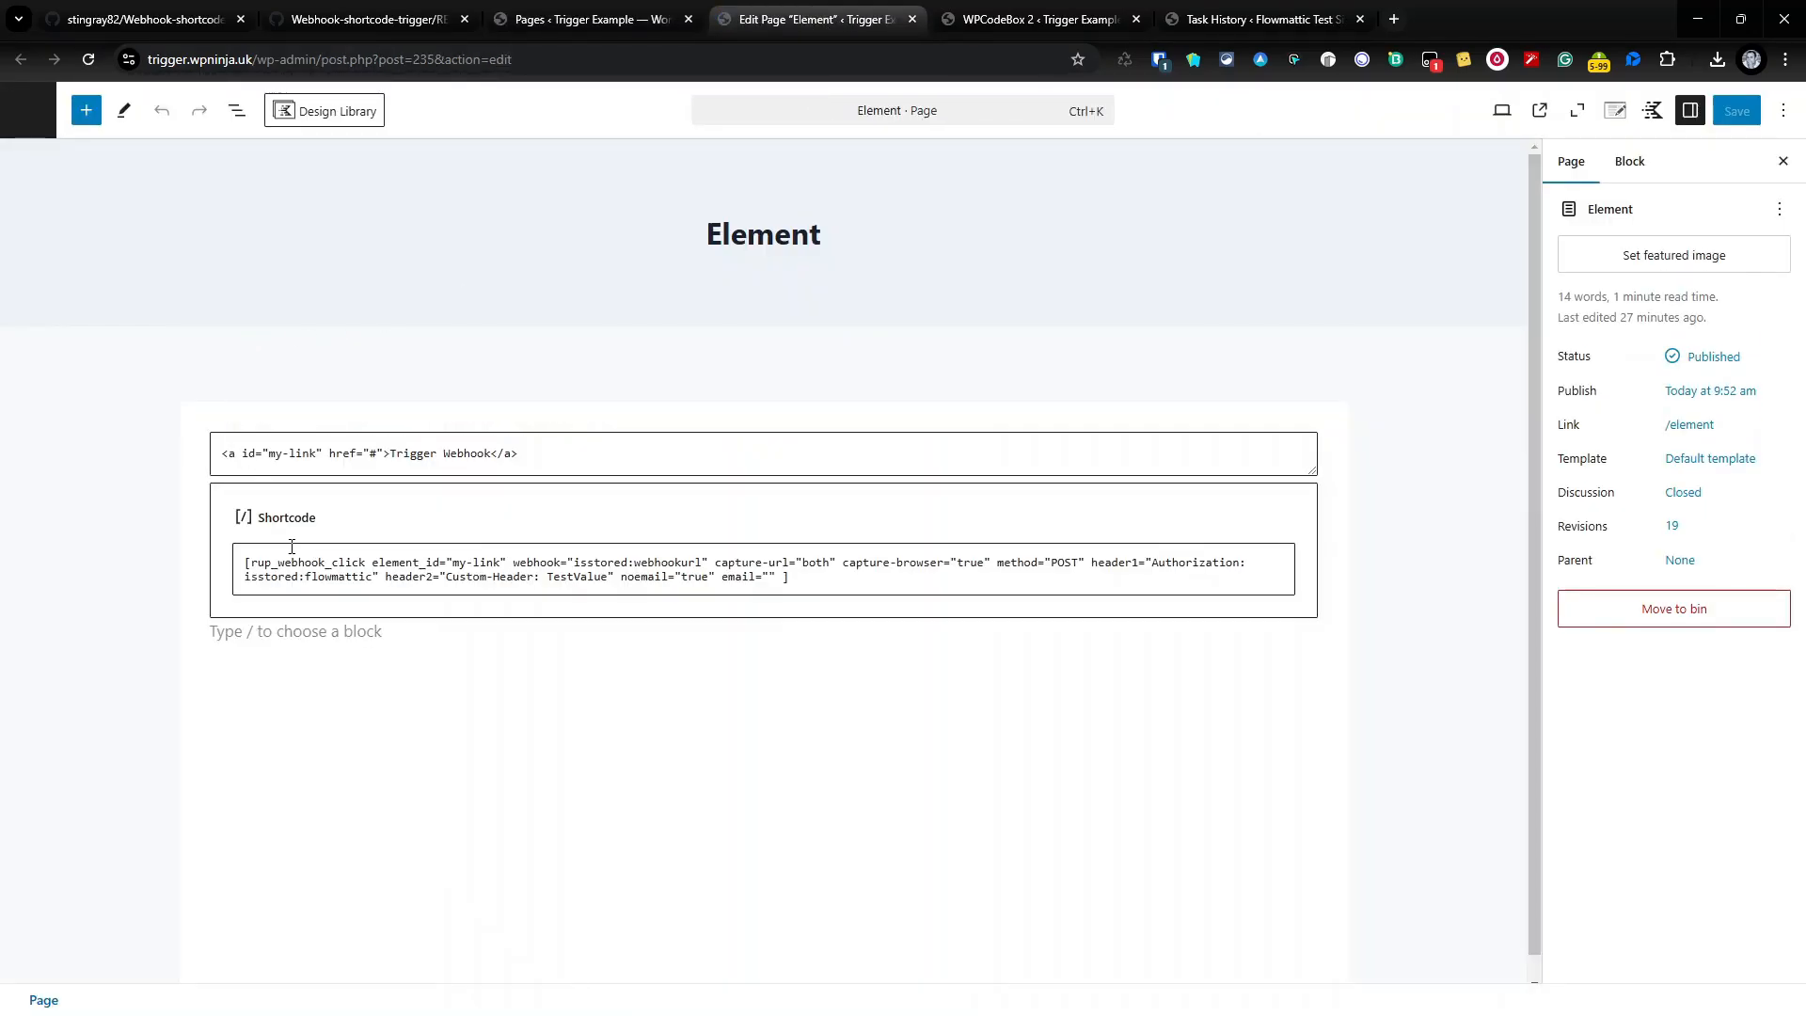
# Examine the element_id and other attributes of the rup_webhook_click shortcode on the Element page
pyautogui.click(513, 565)
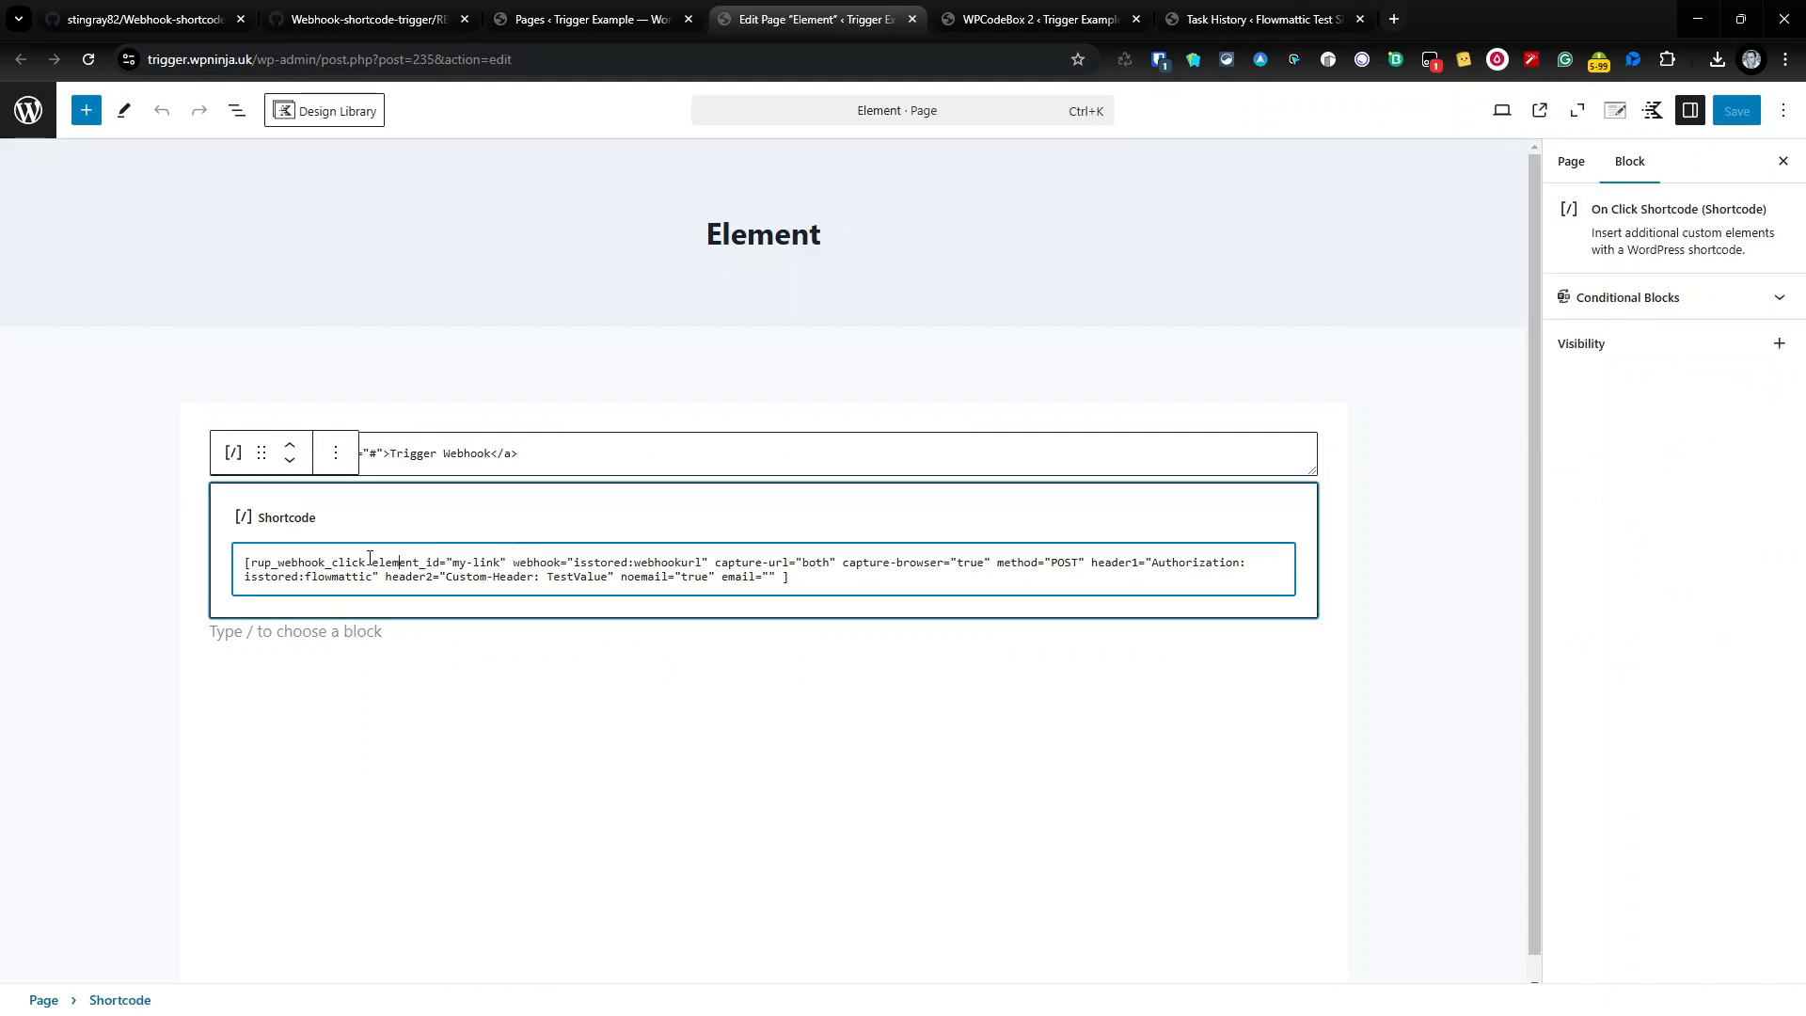
pyautogui.moveTo(370, 560); pyautogui.dragTo(469, 579)
pyautogui.click(535, 679)
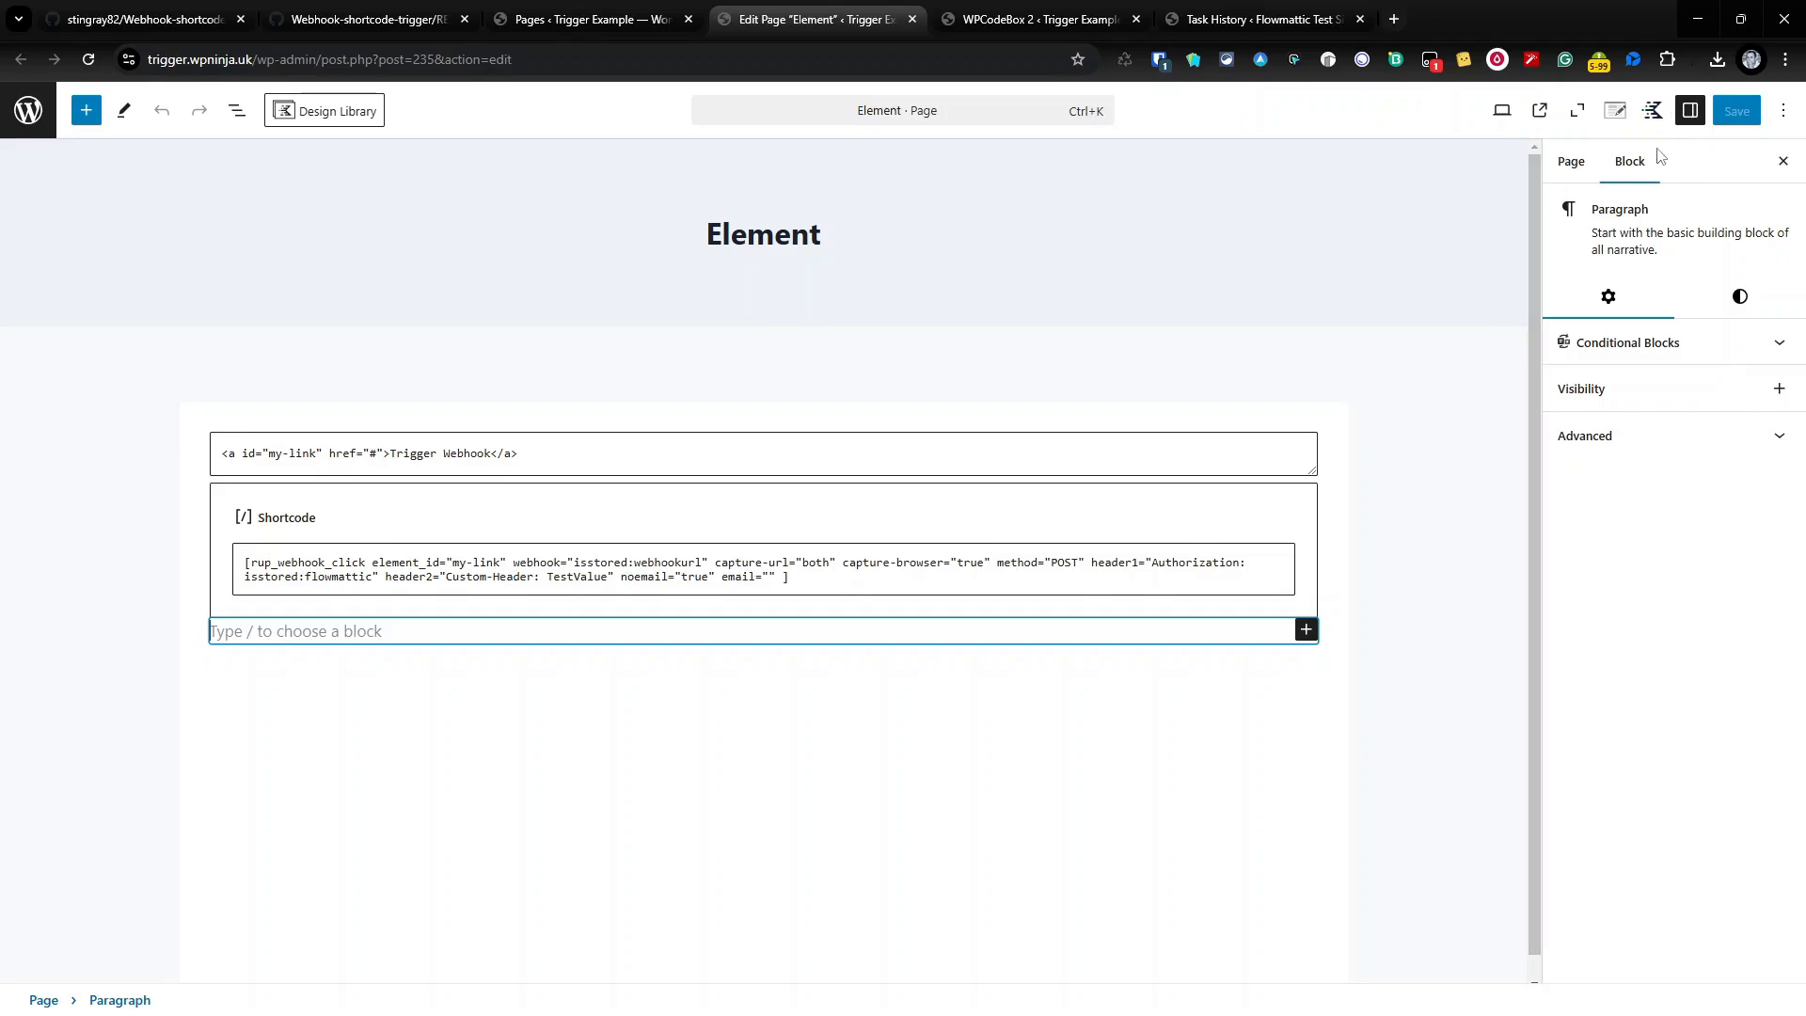
# View the live Element page, trigger its webhook link, and refresh Task History in FlowMattic
pyautogui.click(1548, 112)
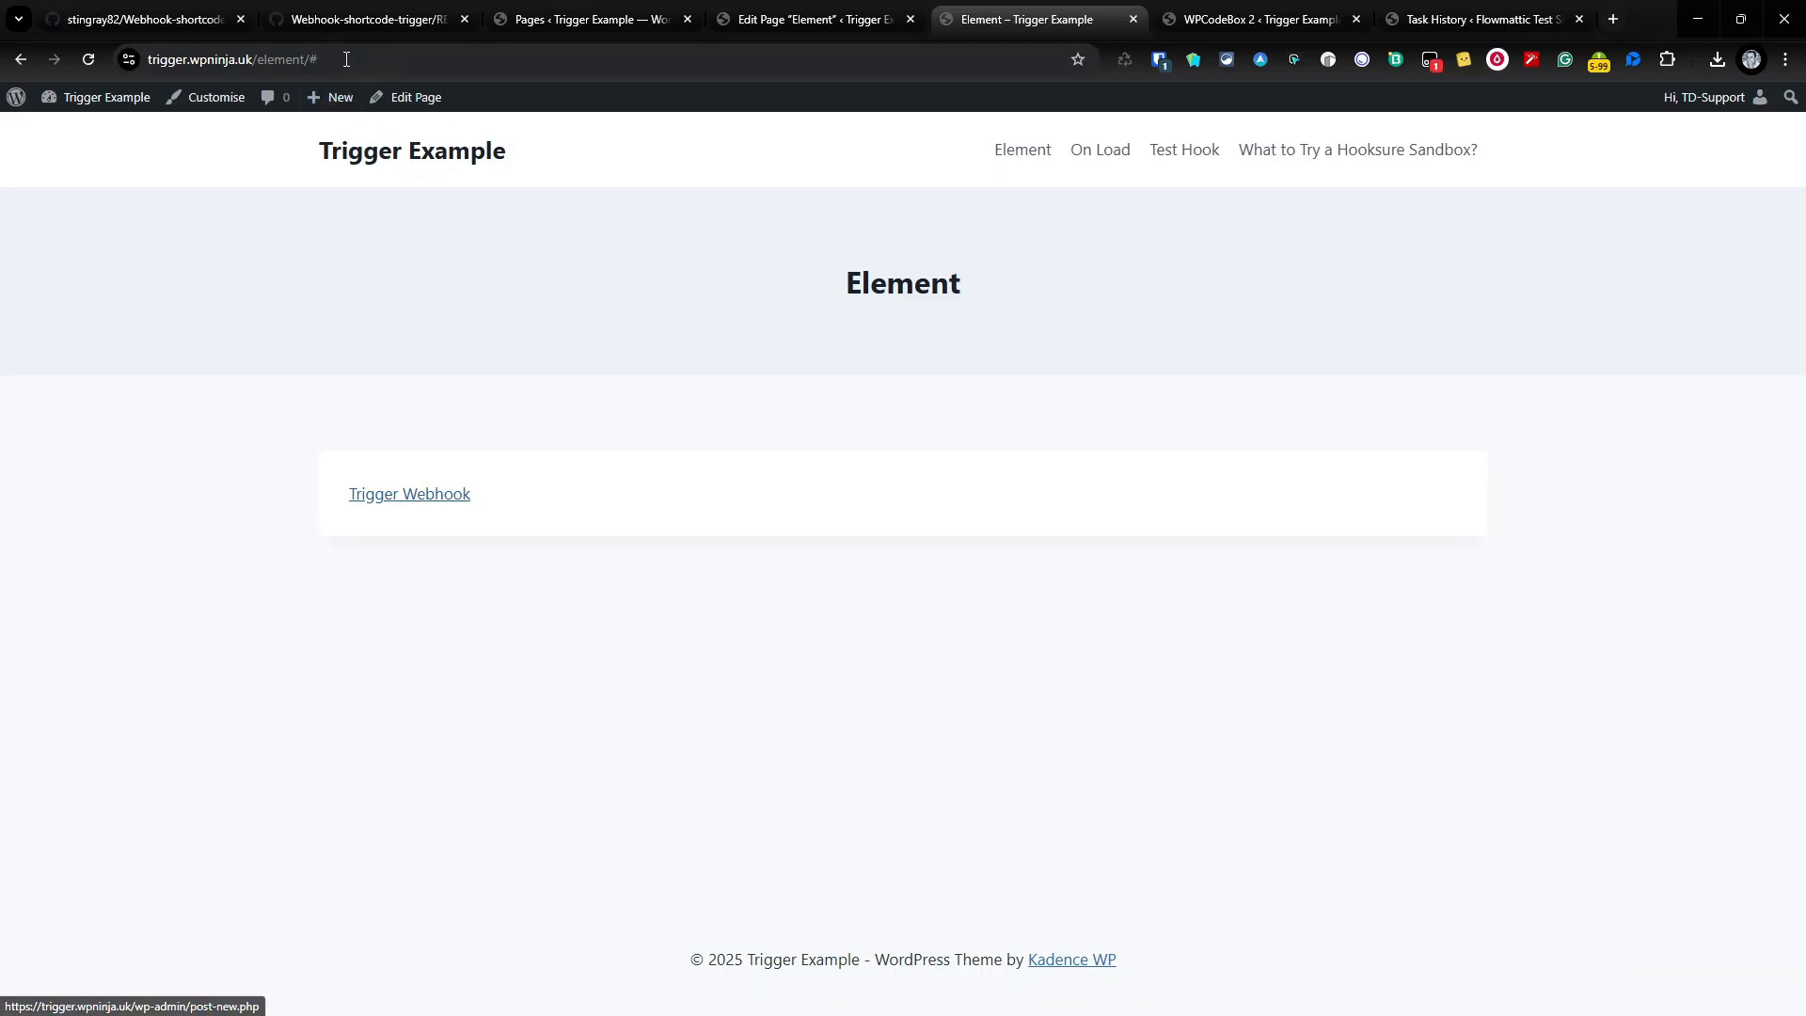
pyautogui.click(1463, 7)
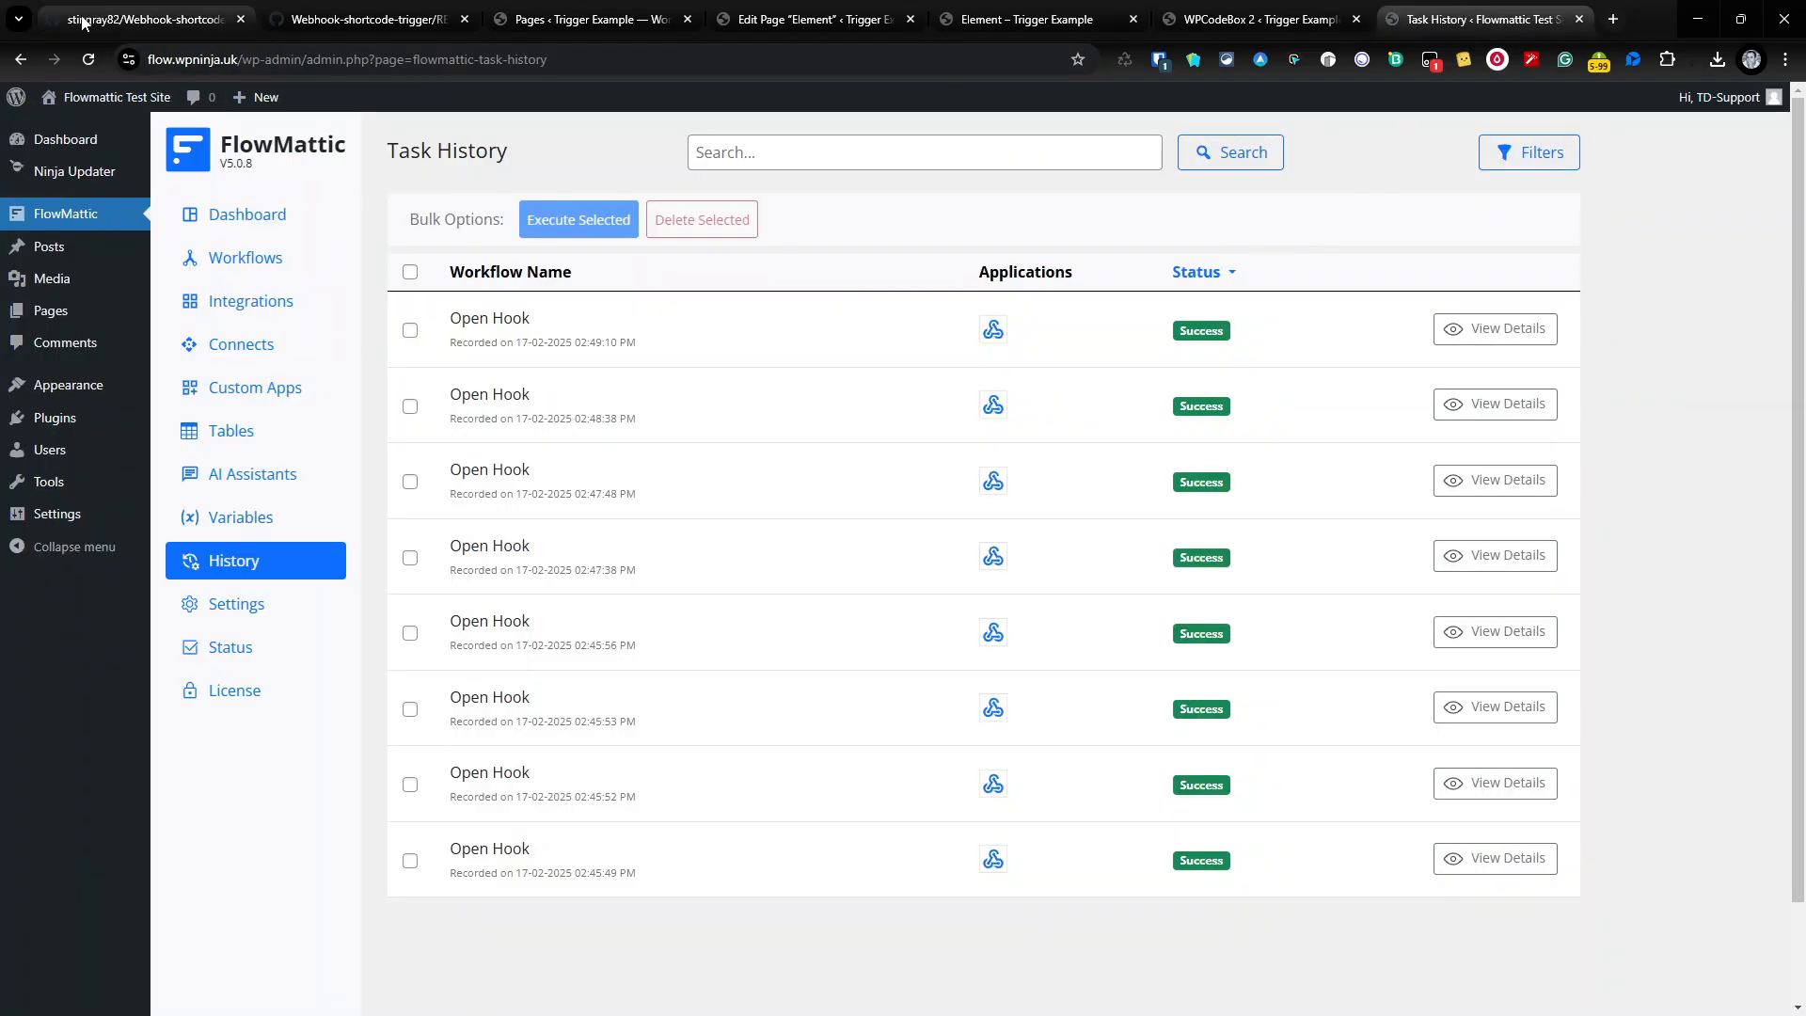
pyautogui.click(92, 59)
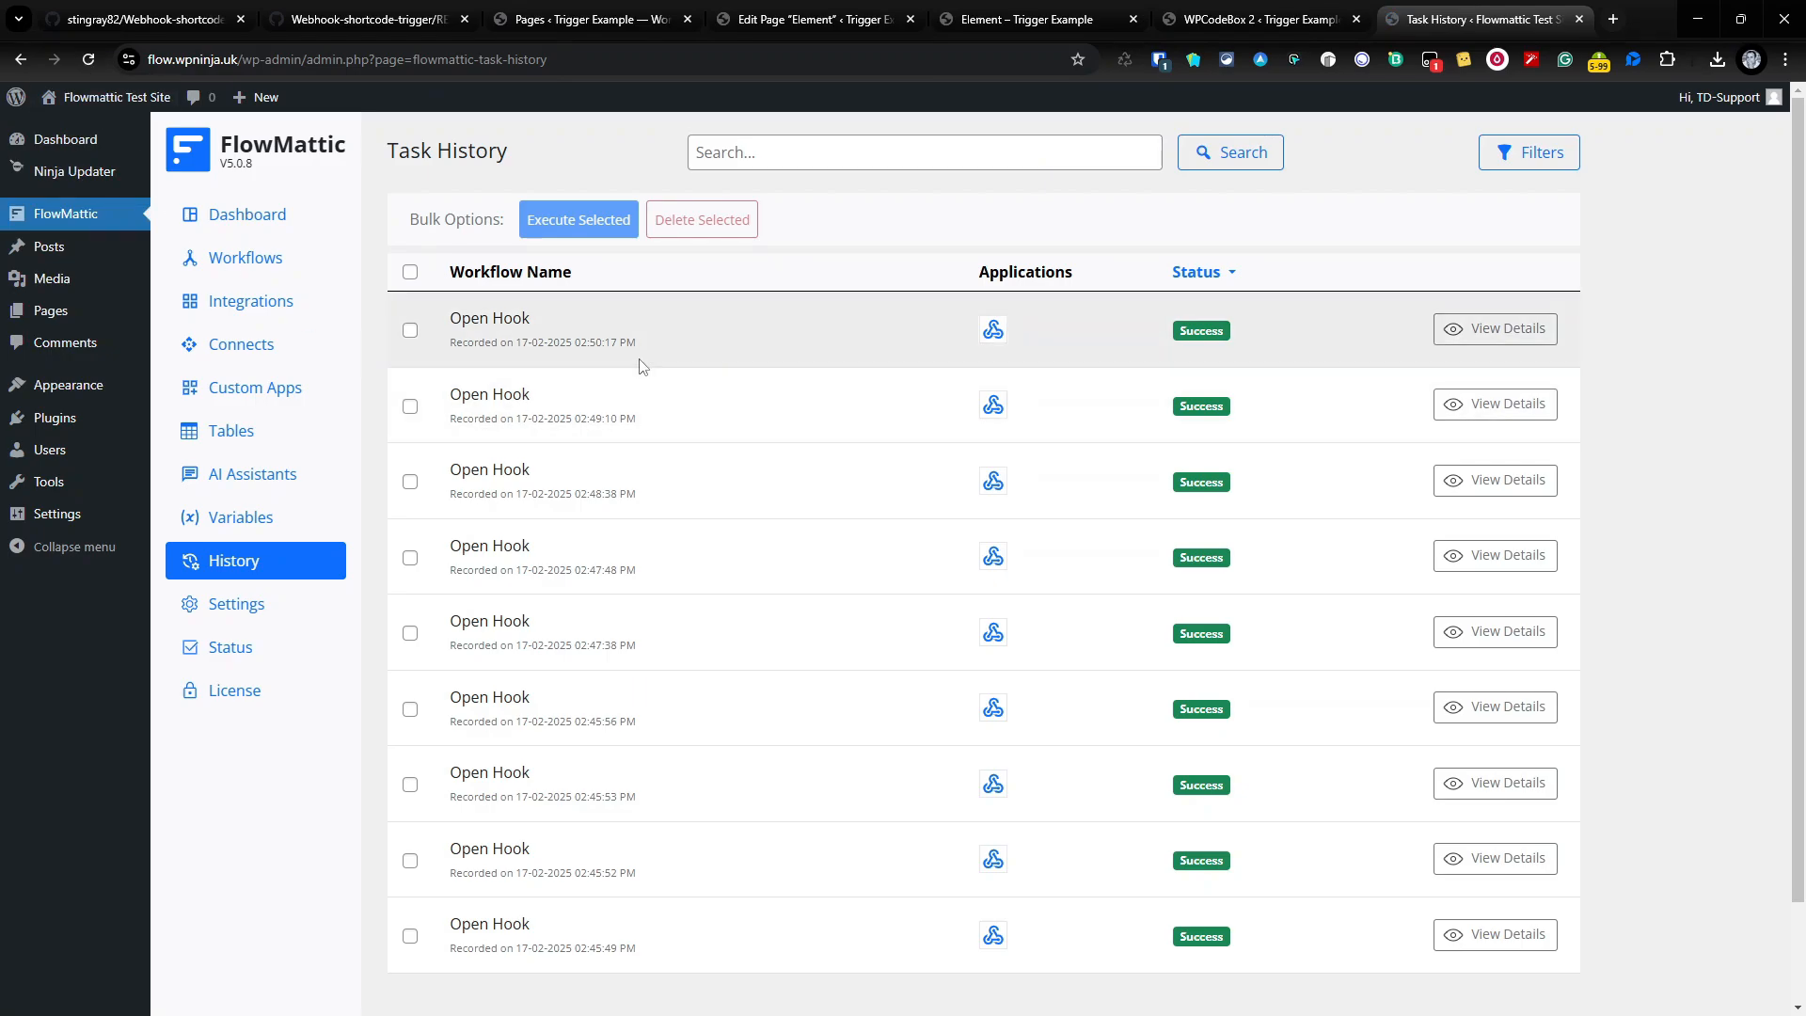
# Examine the browser data, Full PageURL and Headers in the newest Open Hook task's webhook response, and close the details
pyautogui.click(1494, 328)
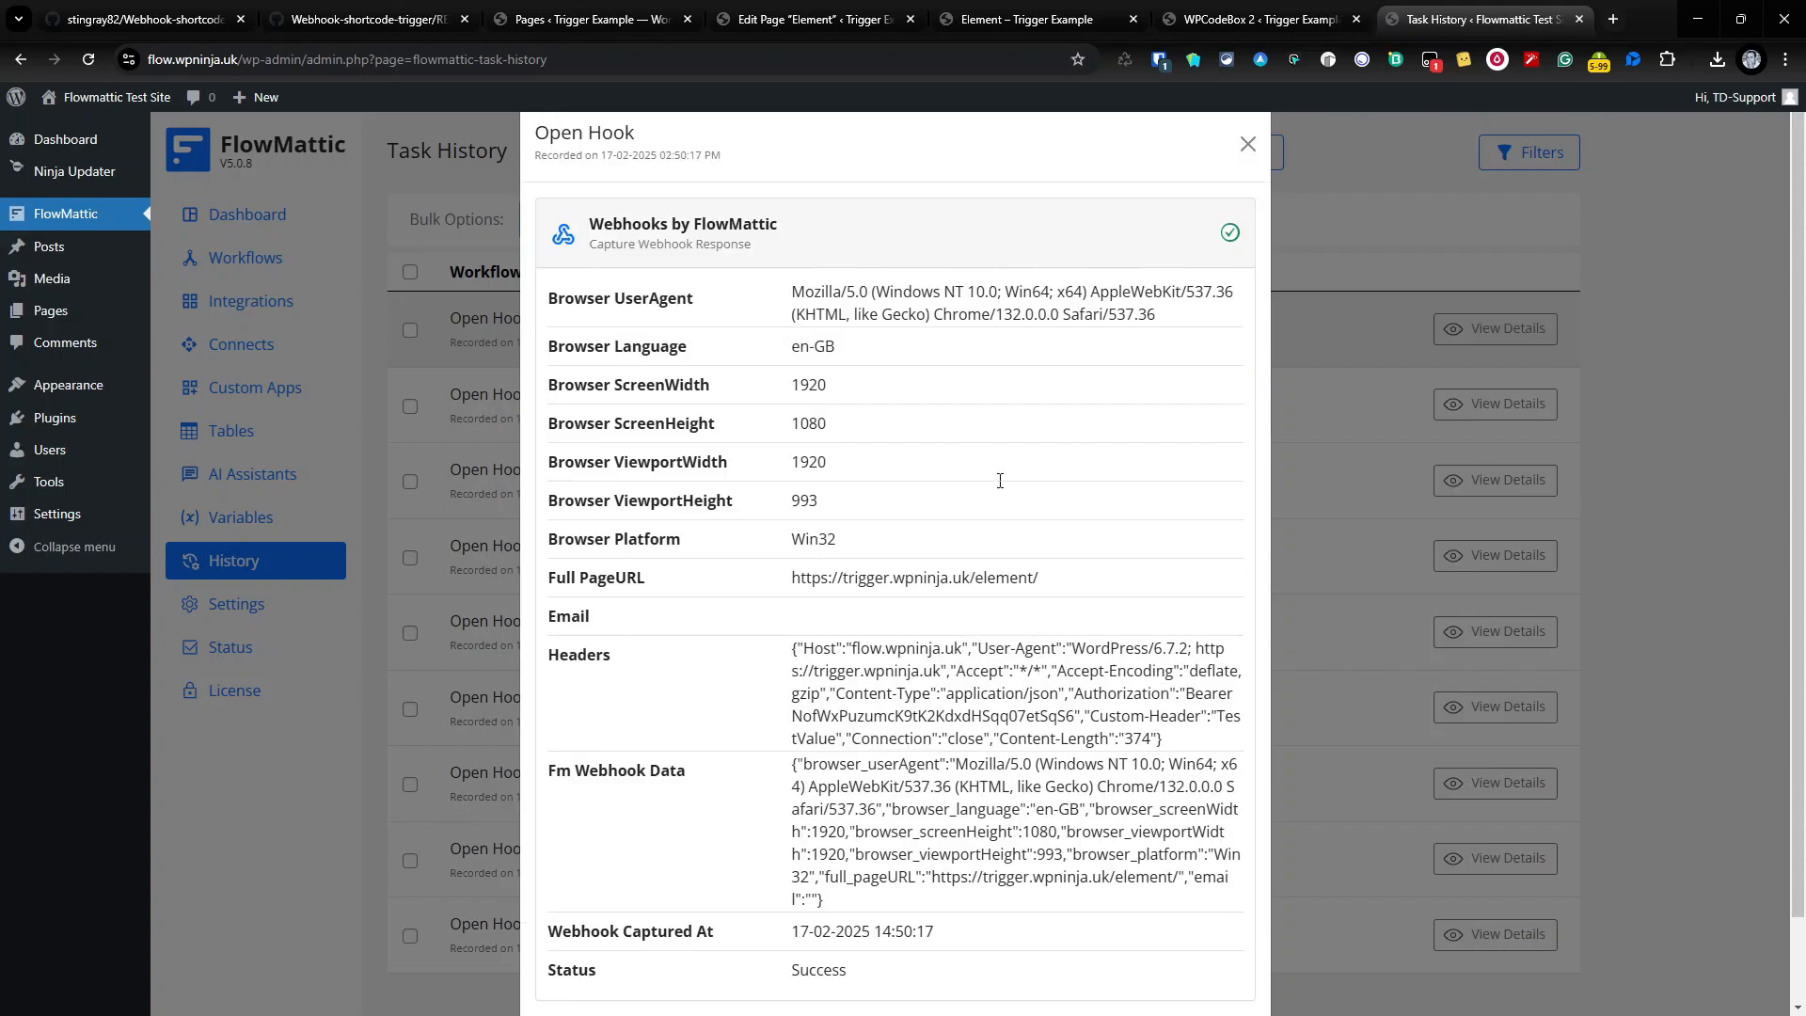
pyautogui.moveTo(1038, 578); pyautogui.dragTo(783, 585)
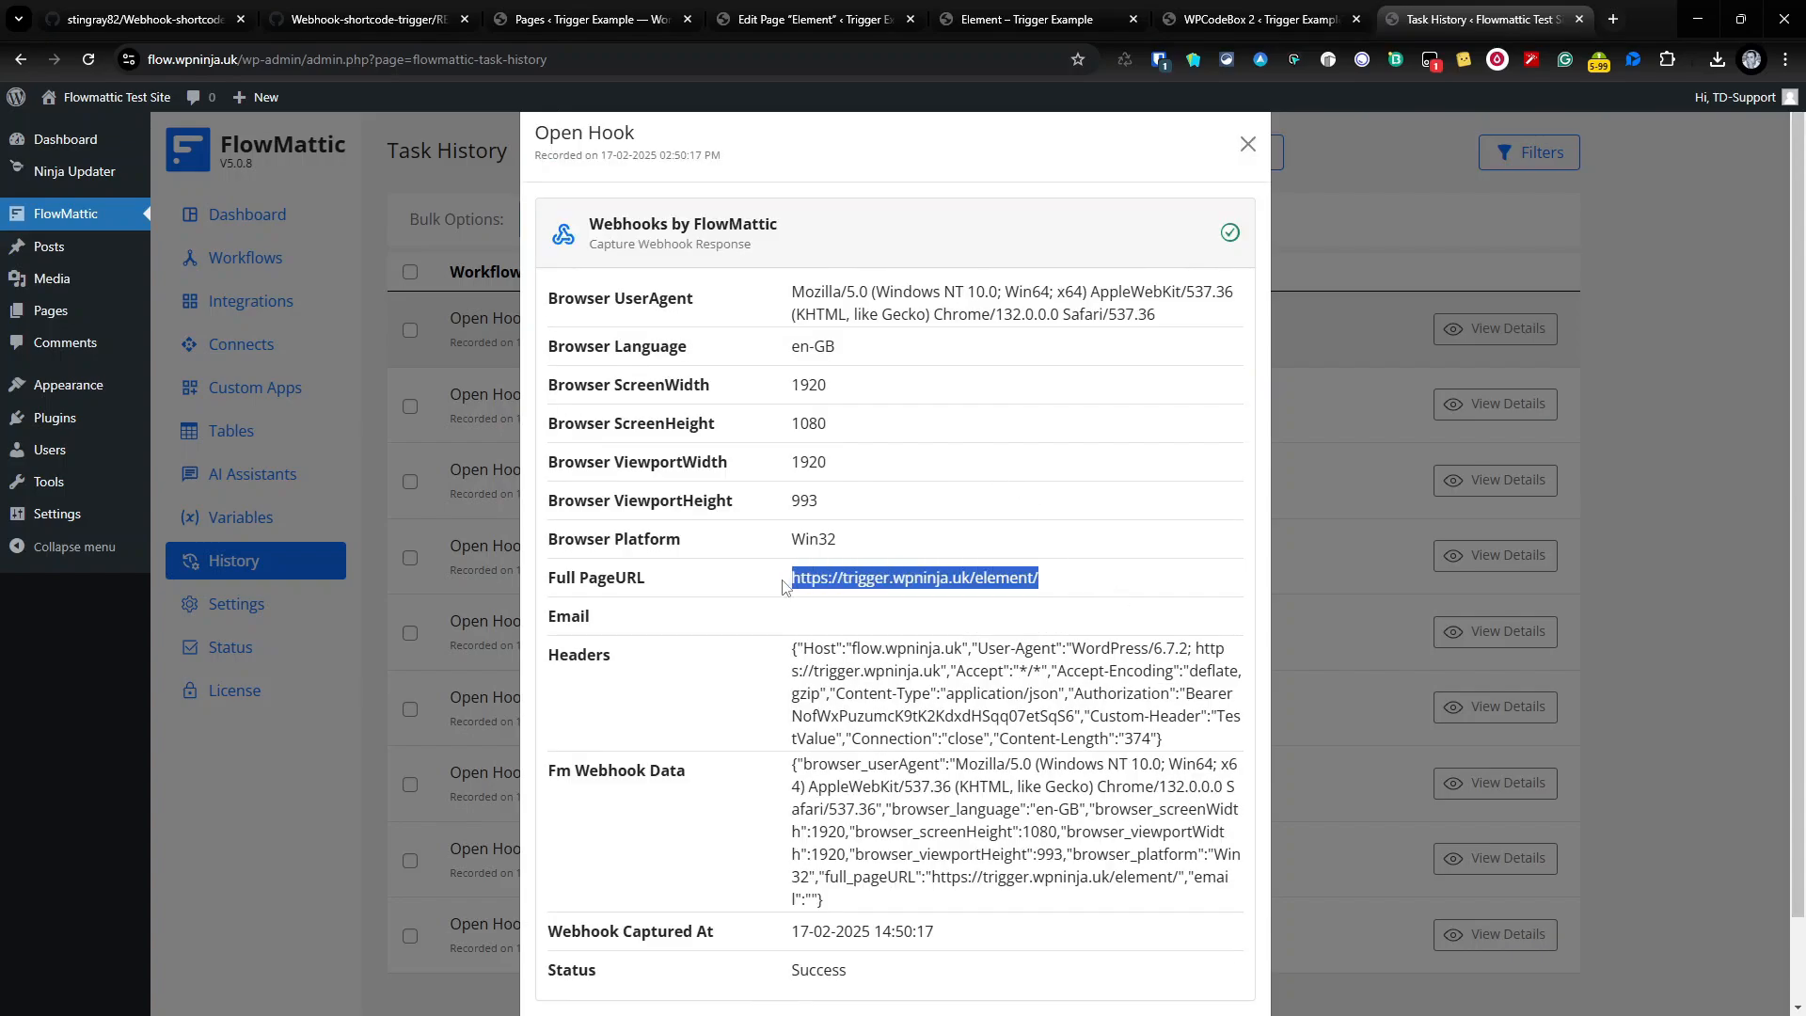
pyautogui.moveTo(724, 322); pyautogui.dragTo(764, 580)
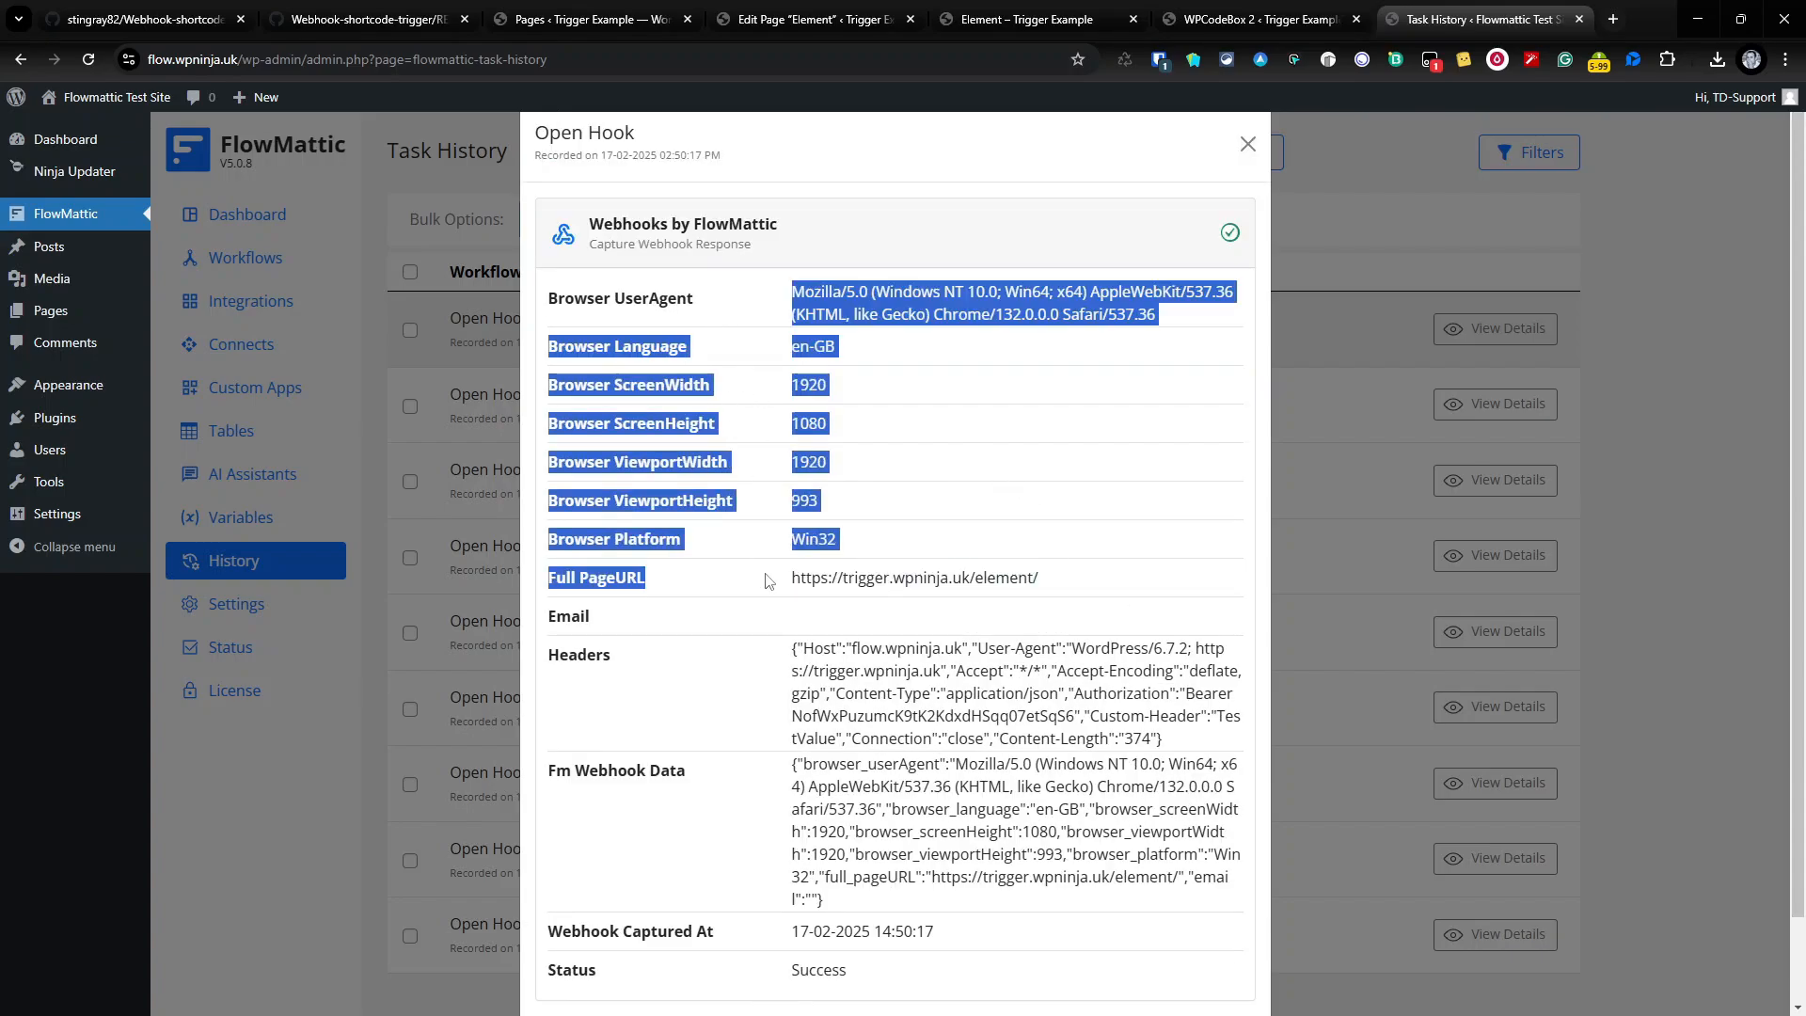
pyautogui.tripleClick(906, 575)
pyautogui.click(919, 606)
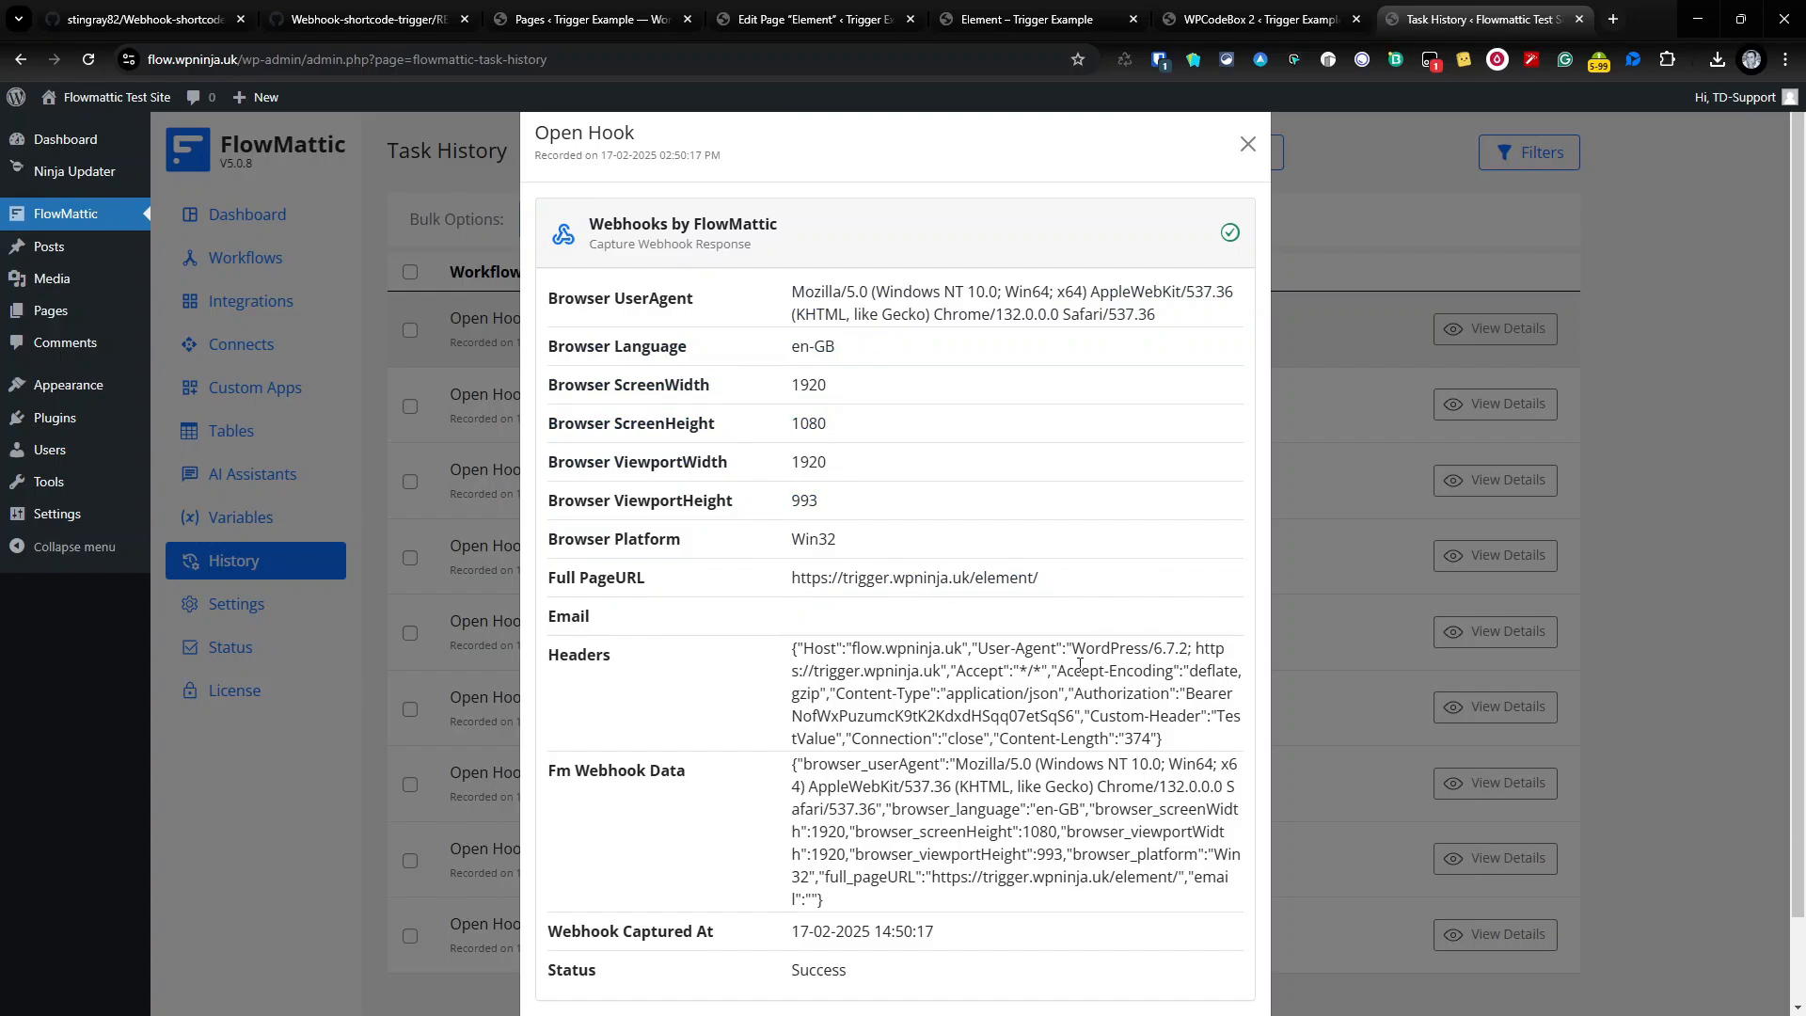
pyautogui.moveTo(915, 649); pyautogui.dragTo(846, 983)
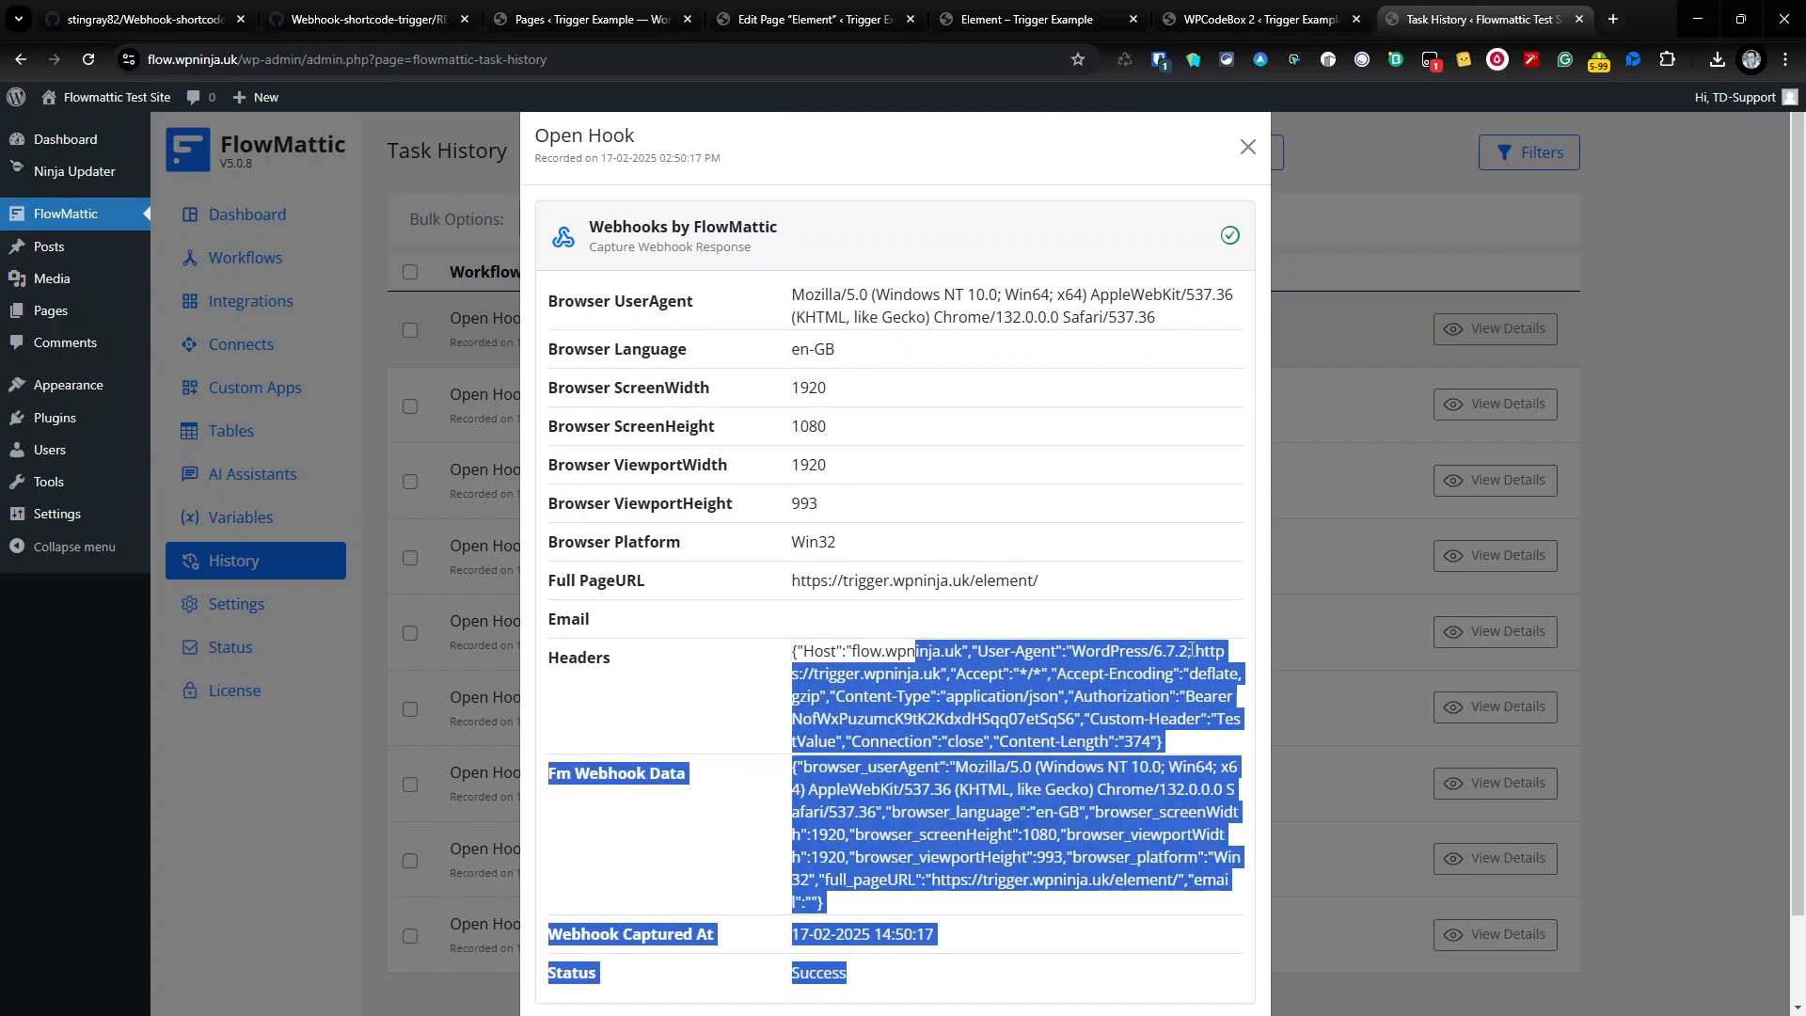
pyautogui.click(1248, 146)
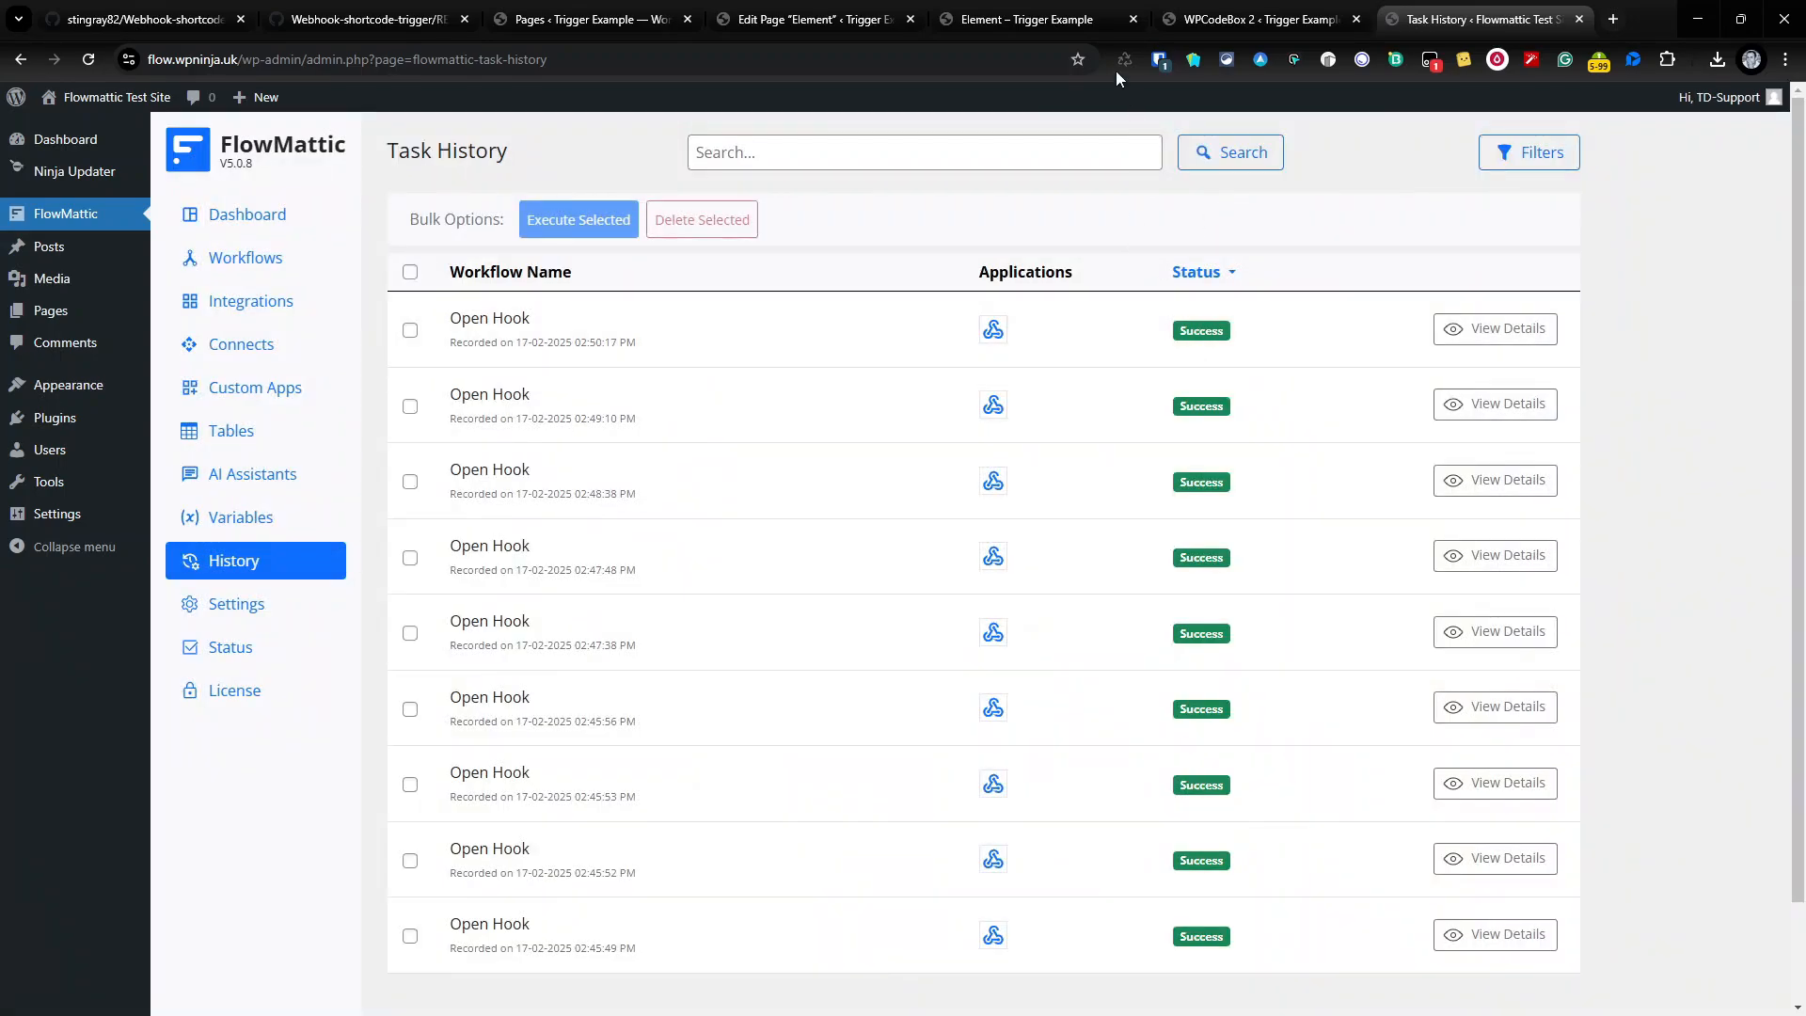
# Return to the WordPress Pages list and open the On Load page for editing in a new tab
pyautogui.click(1088, 12)
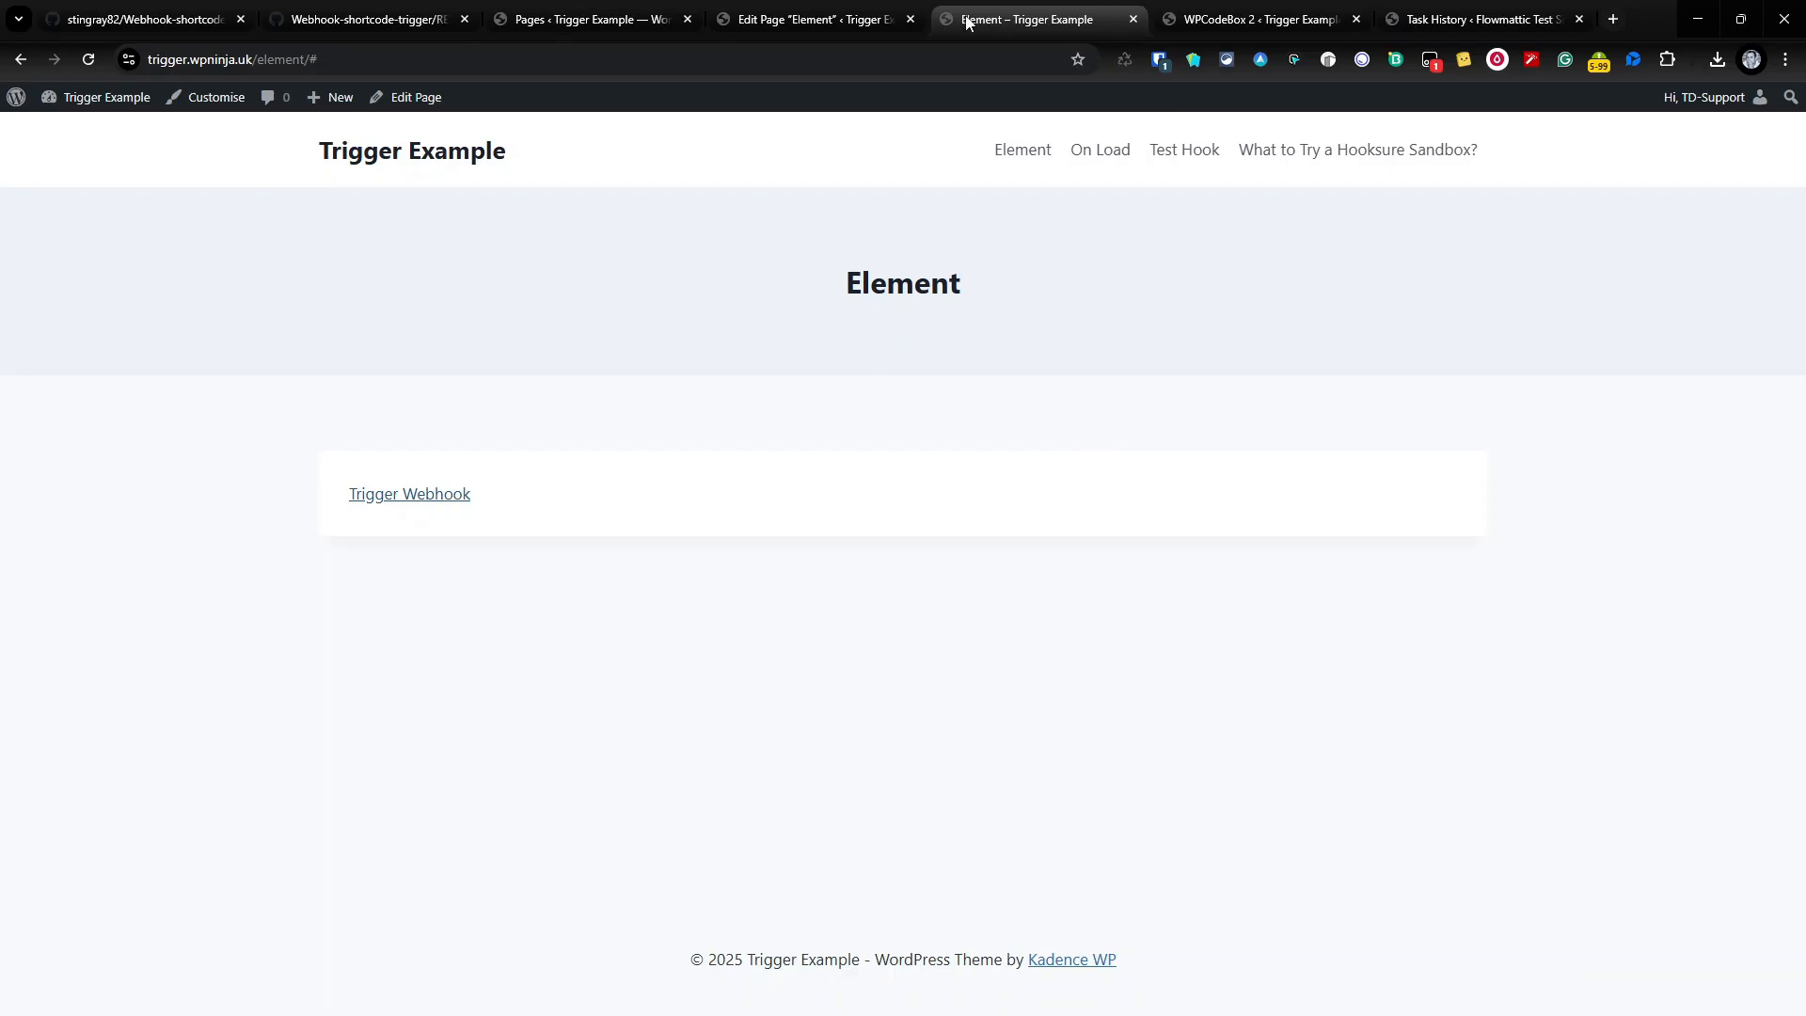
pyautogui.click(807, 13)
pyautogui.click(652, 8)
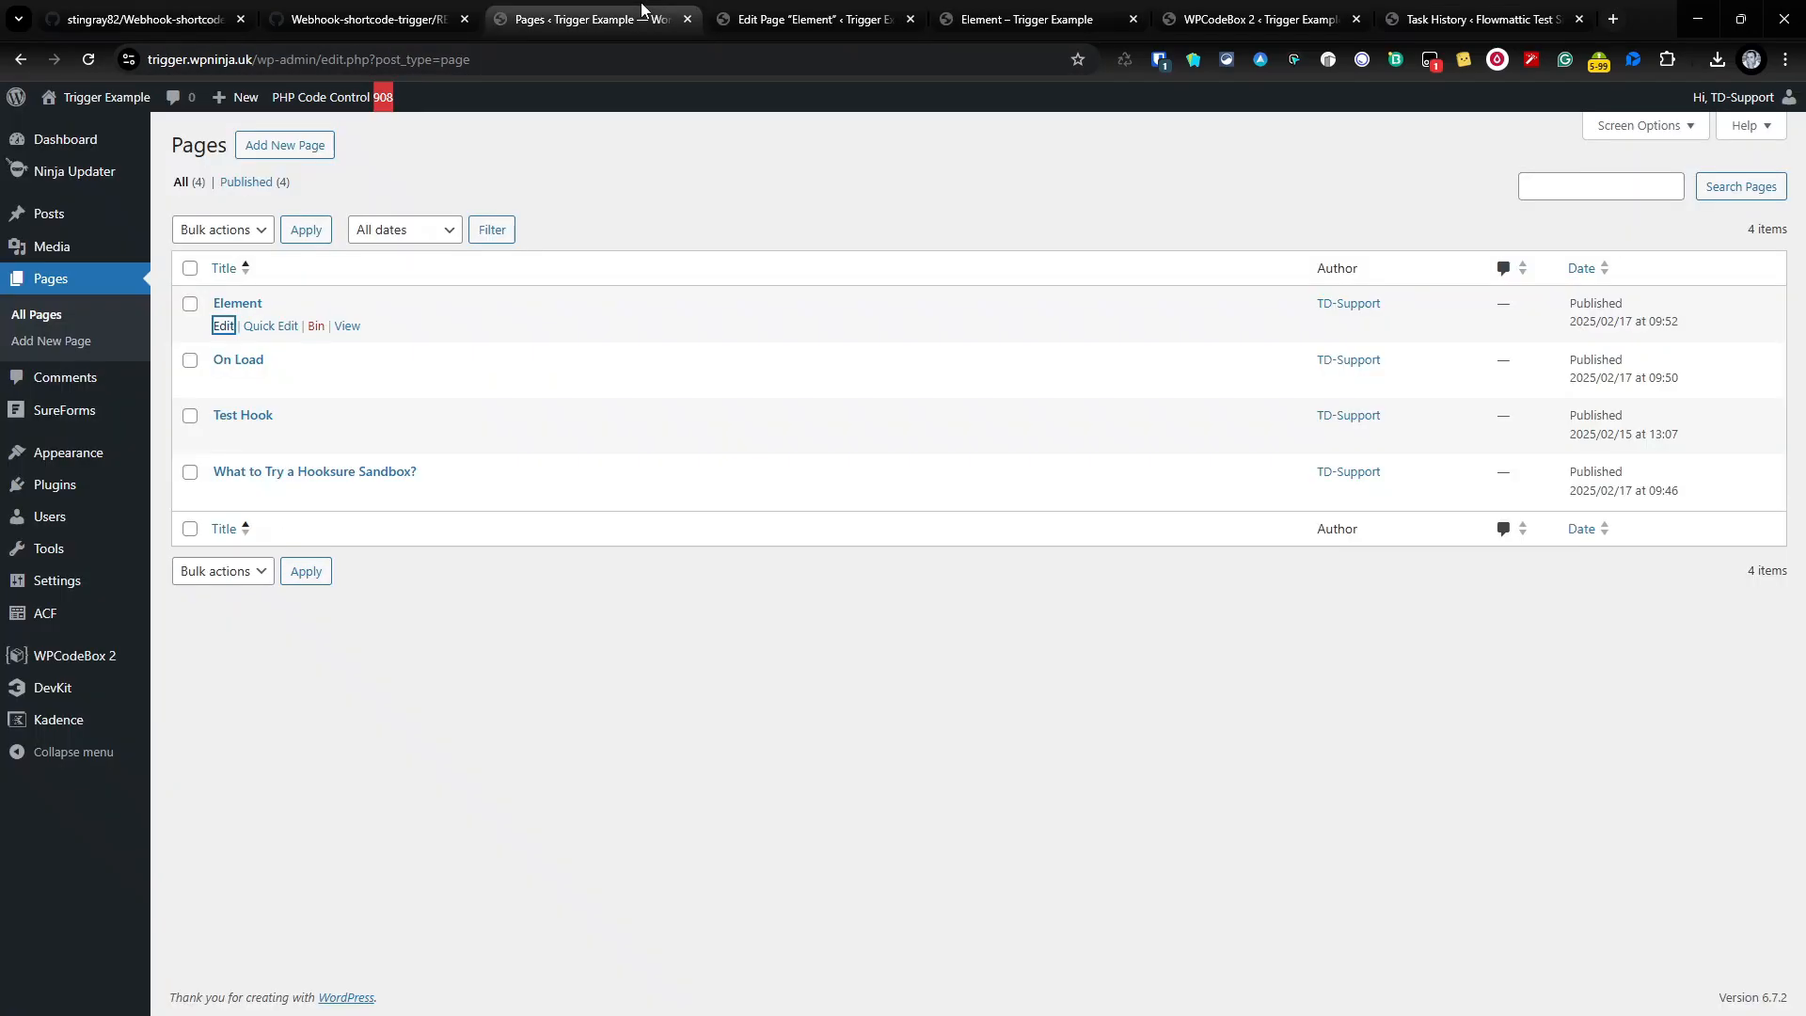
pyautogui.rightClick(226, 384)
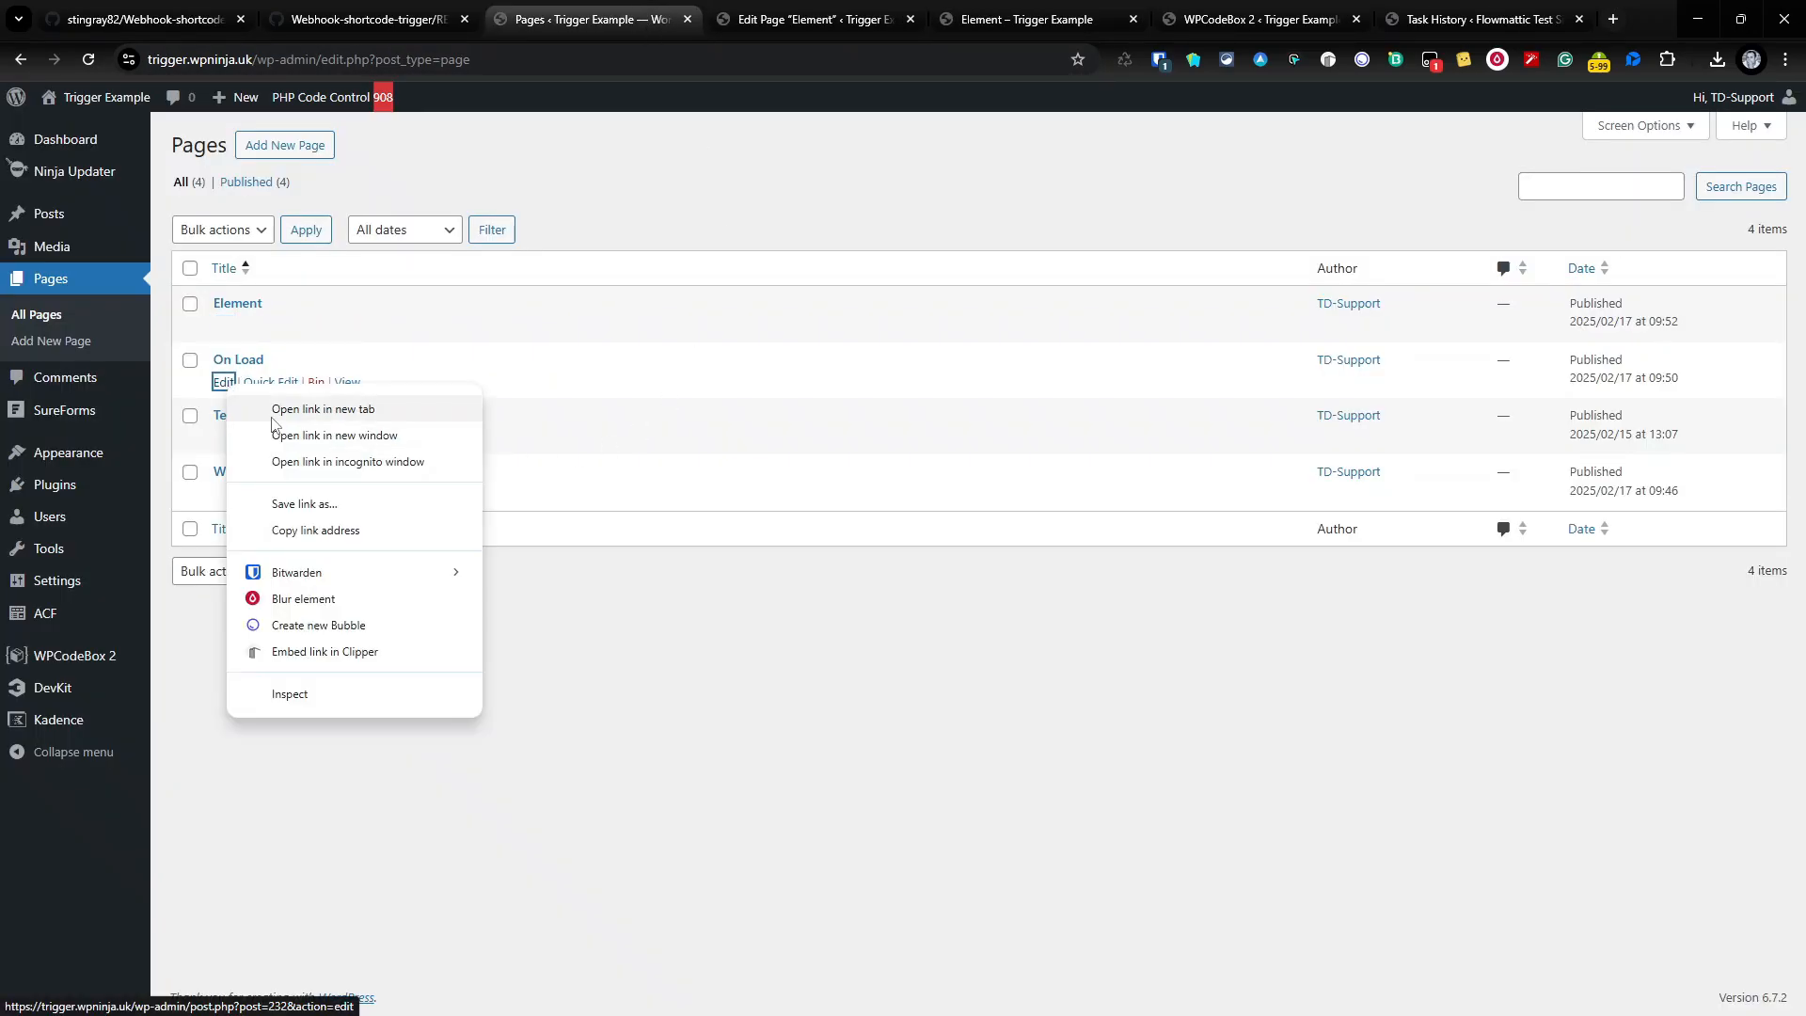
pyautogui.click(277, 407)
pyautogui.hotkey('ctrl', 'Tab')
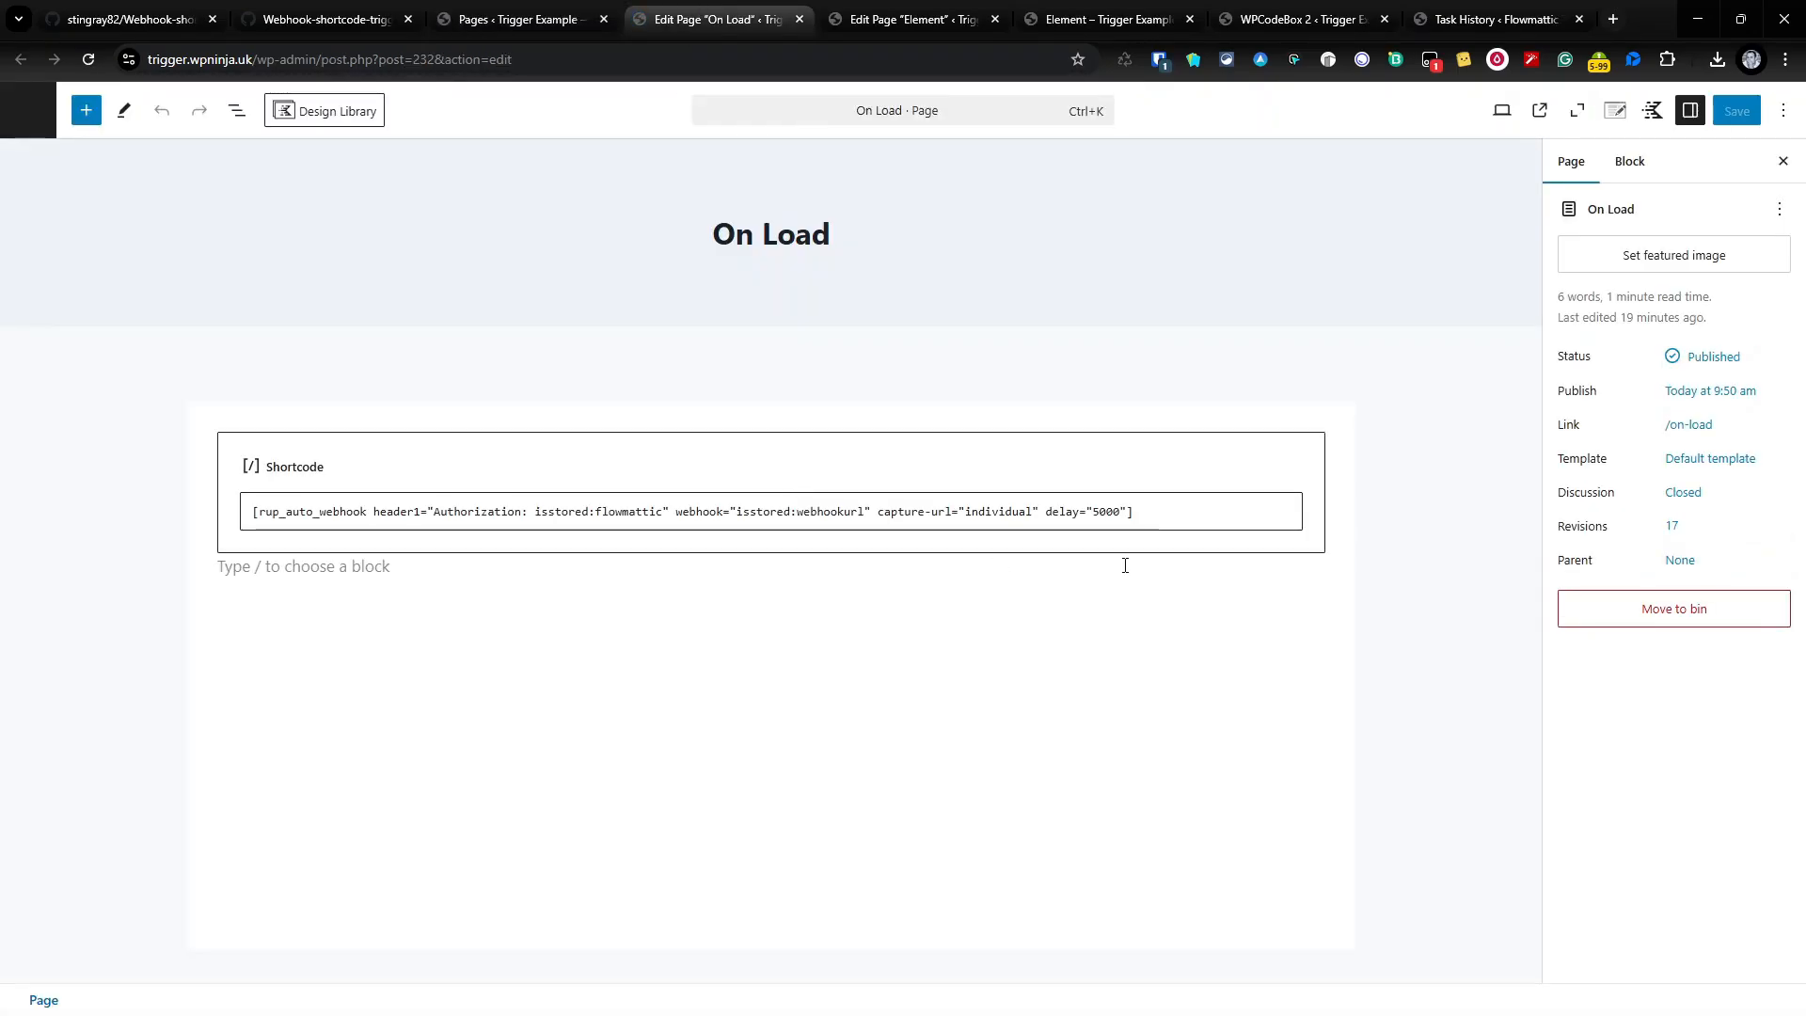
# Set capture-url to "both" in the On Load page's rup_auto_webhook shortcode and save the page
pyautogui.doubleClick(1017, 512)
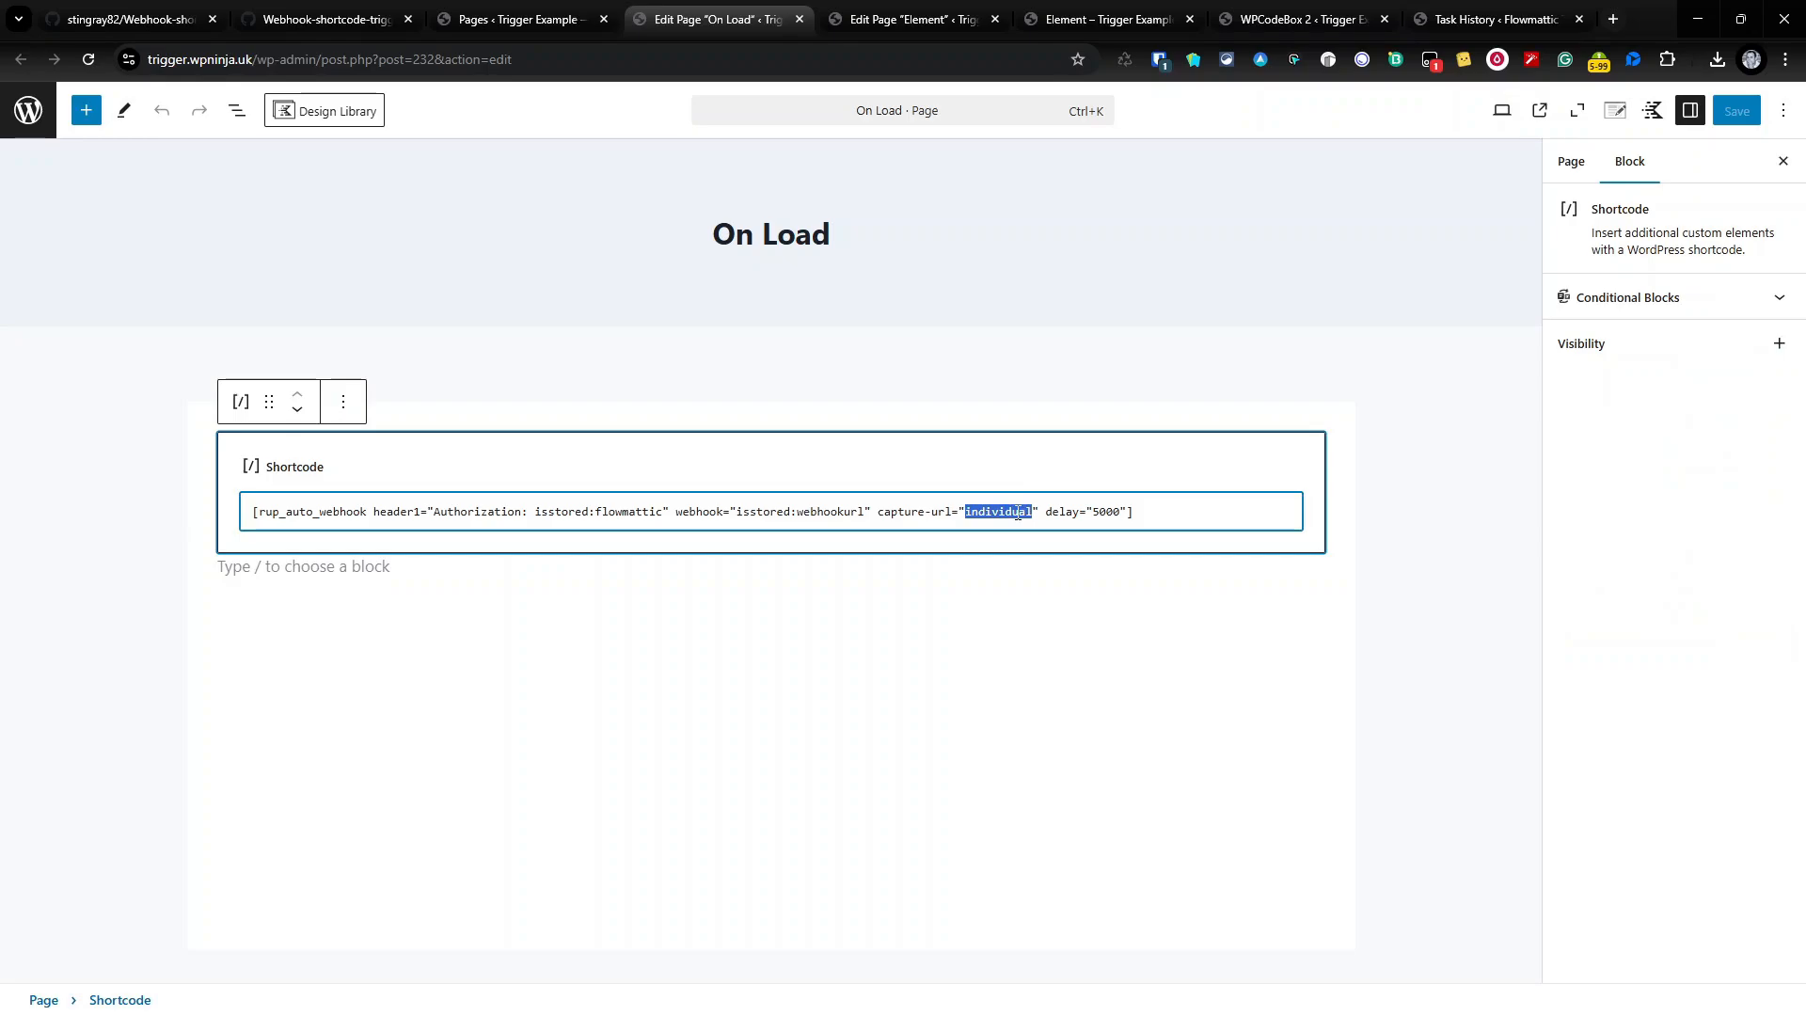
pyautogui.write('both')
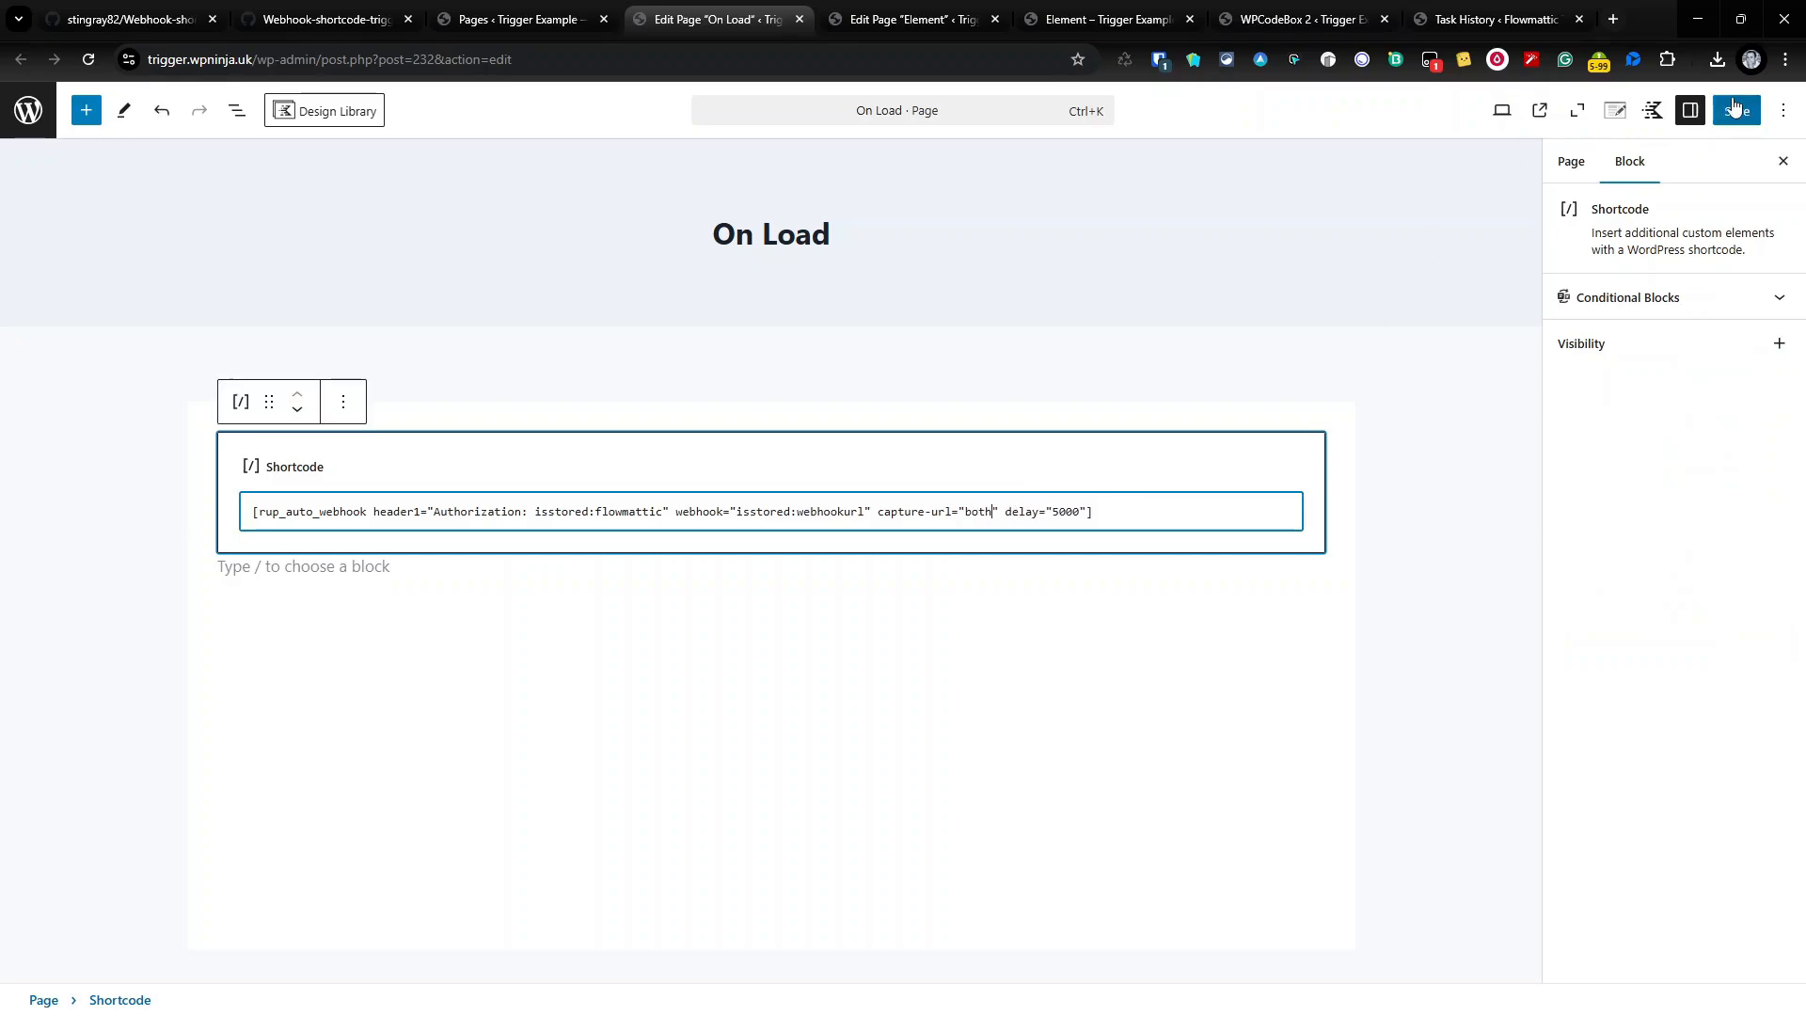
pyautogui.click(1735, 109)
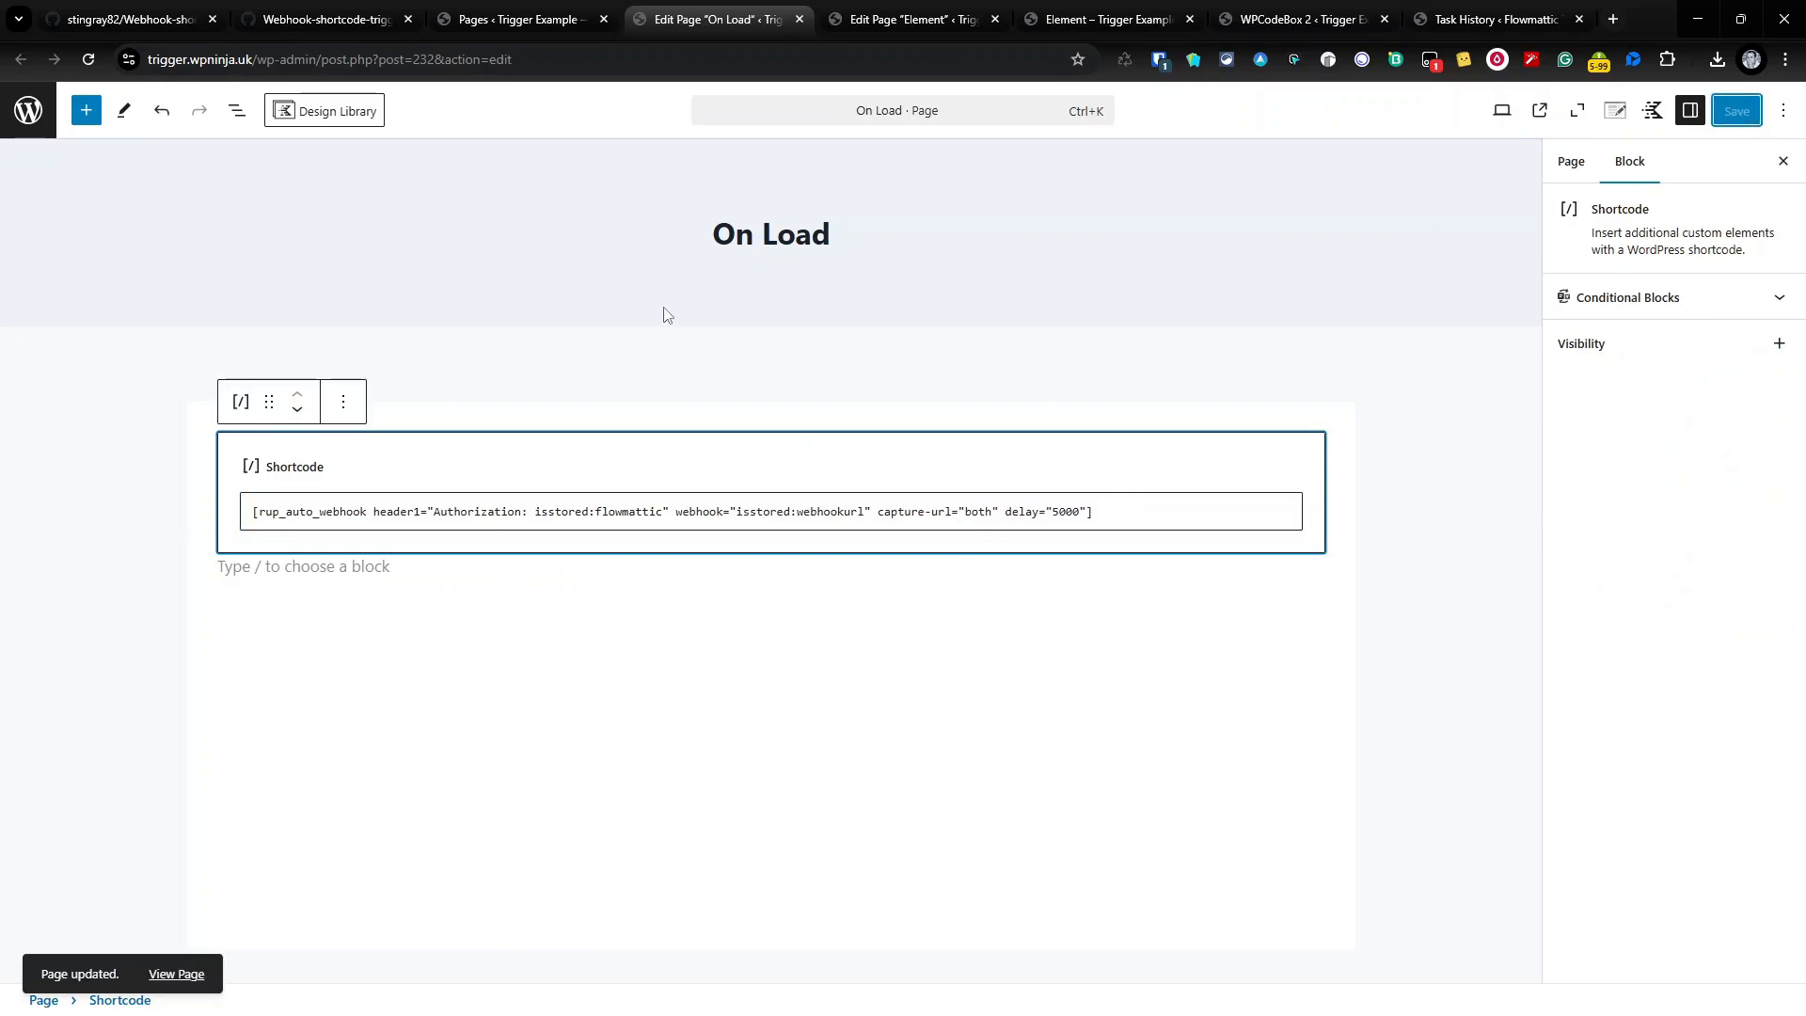
# Copy the On Load page's link and load it in the Element editor's tab with ?parm=XXX&no=yyy appended
pyautogui.rightClick(1550, 115)
pyautogui.click(1633, 254)
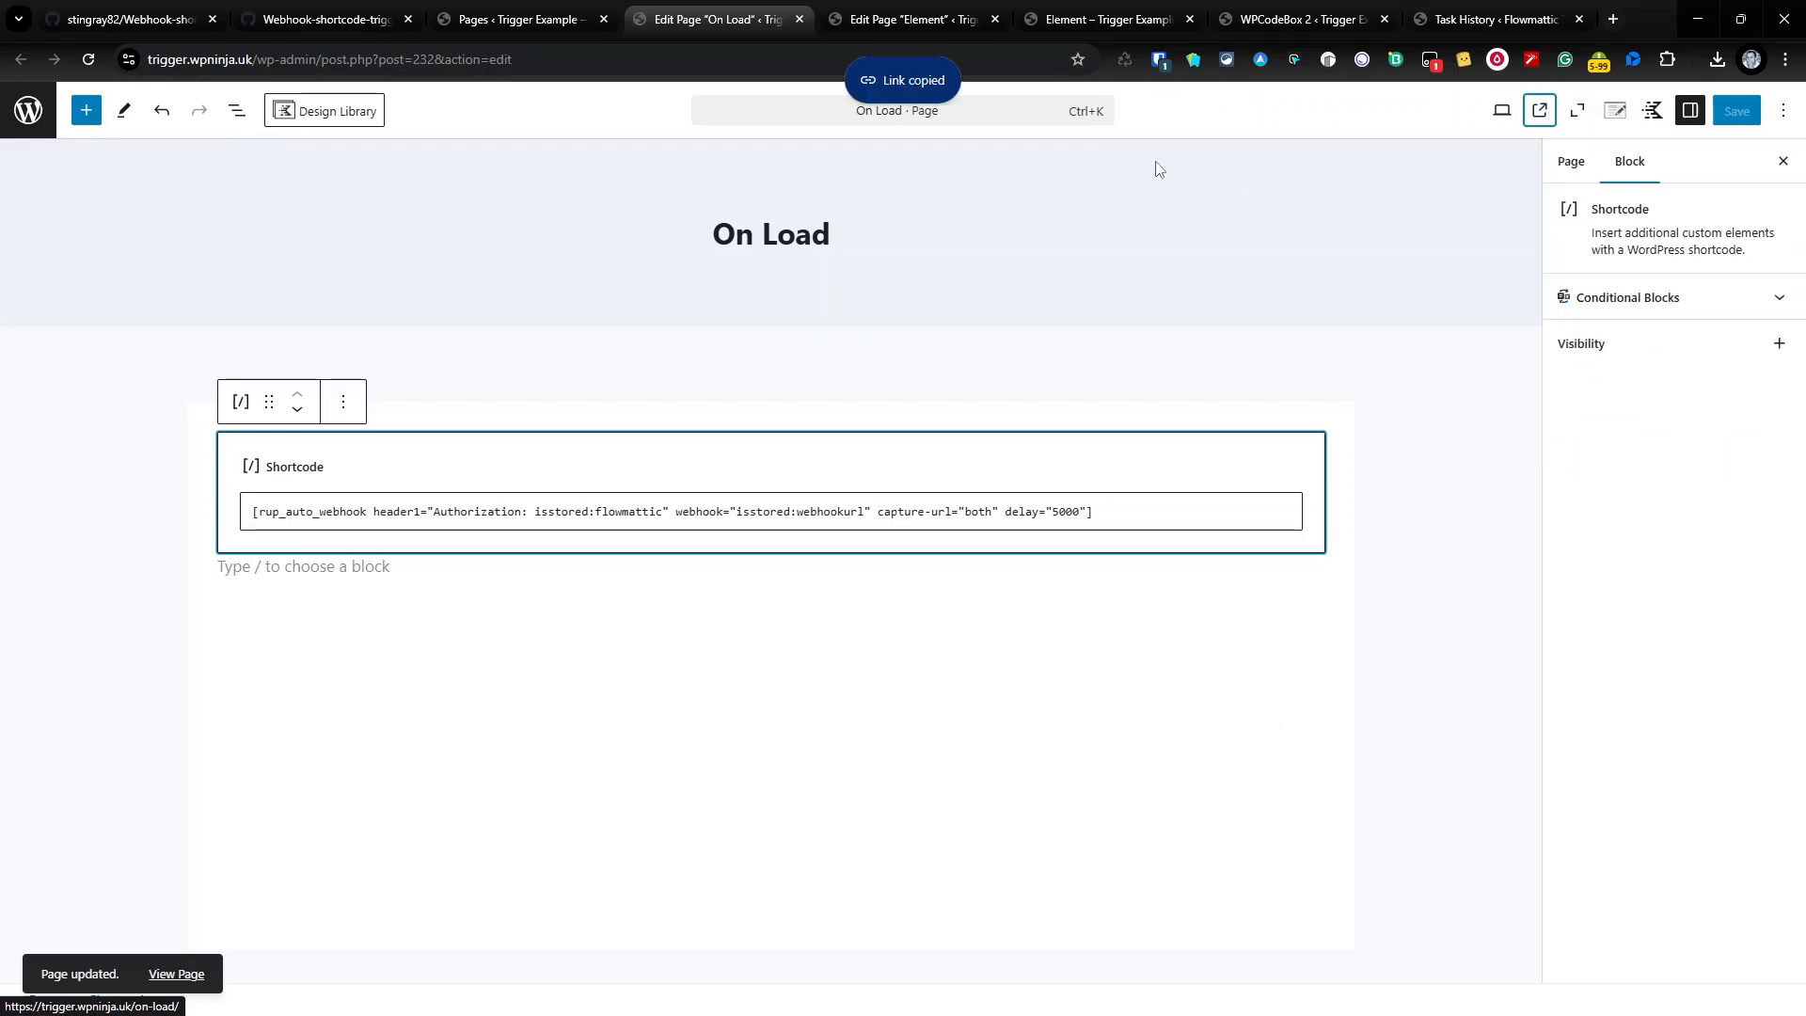
pyautogui.click(935, 12)
pyautogui.click(723, 58)
pyautogui.hotkey('ctrl', 'v')
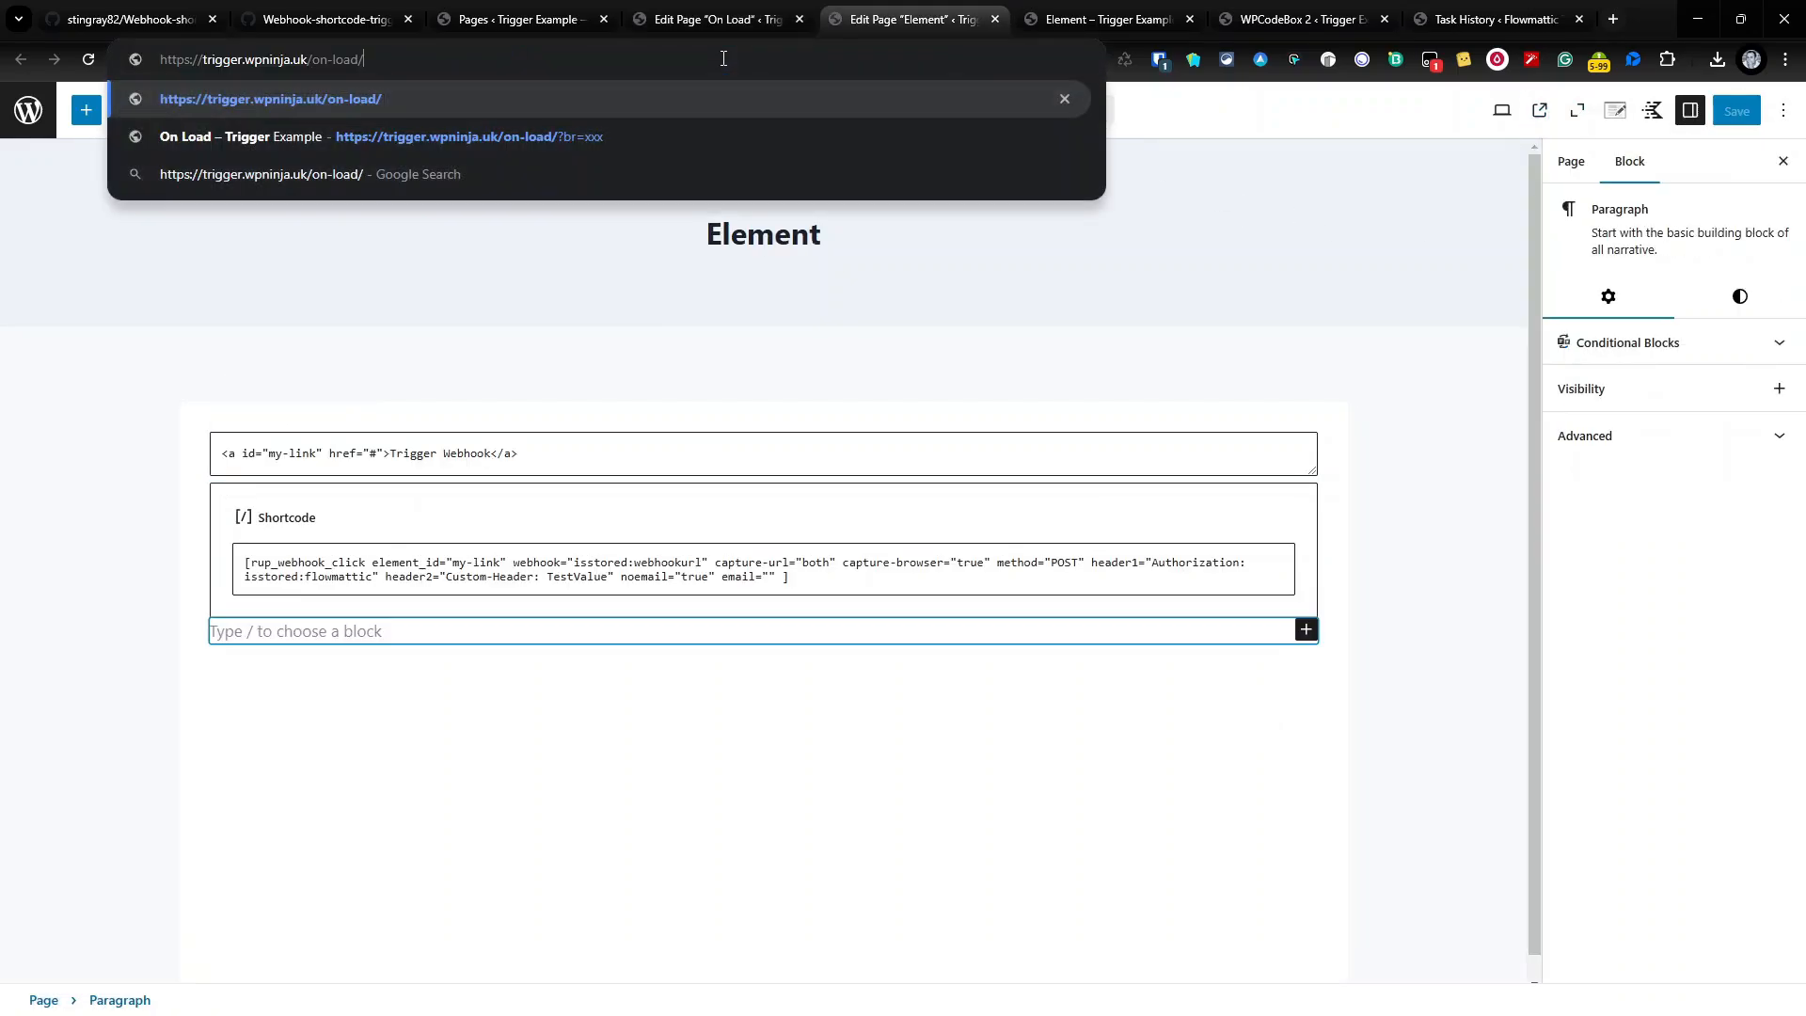
pyautogui.write('?')
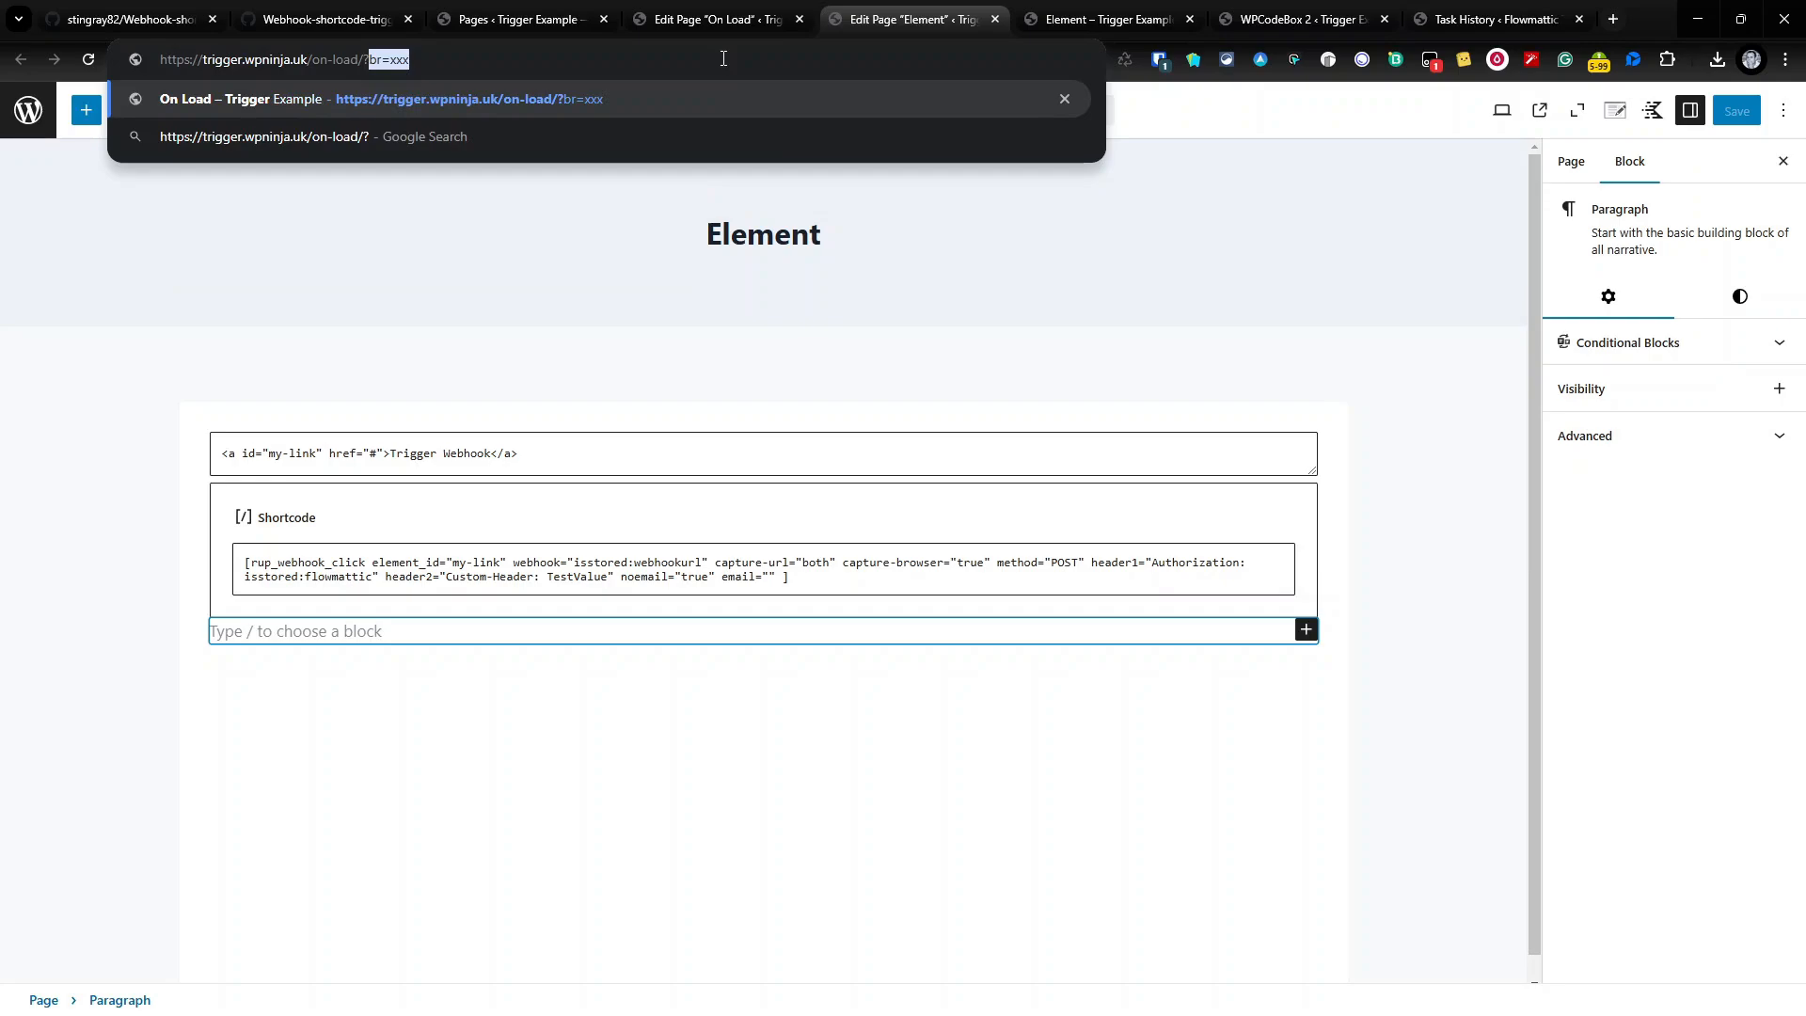
pyautogui.write('parm')
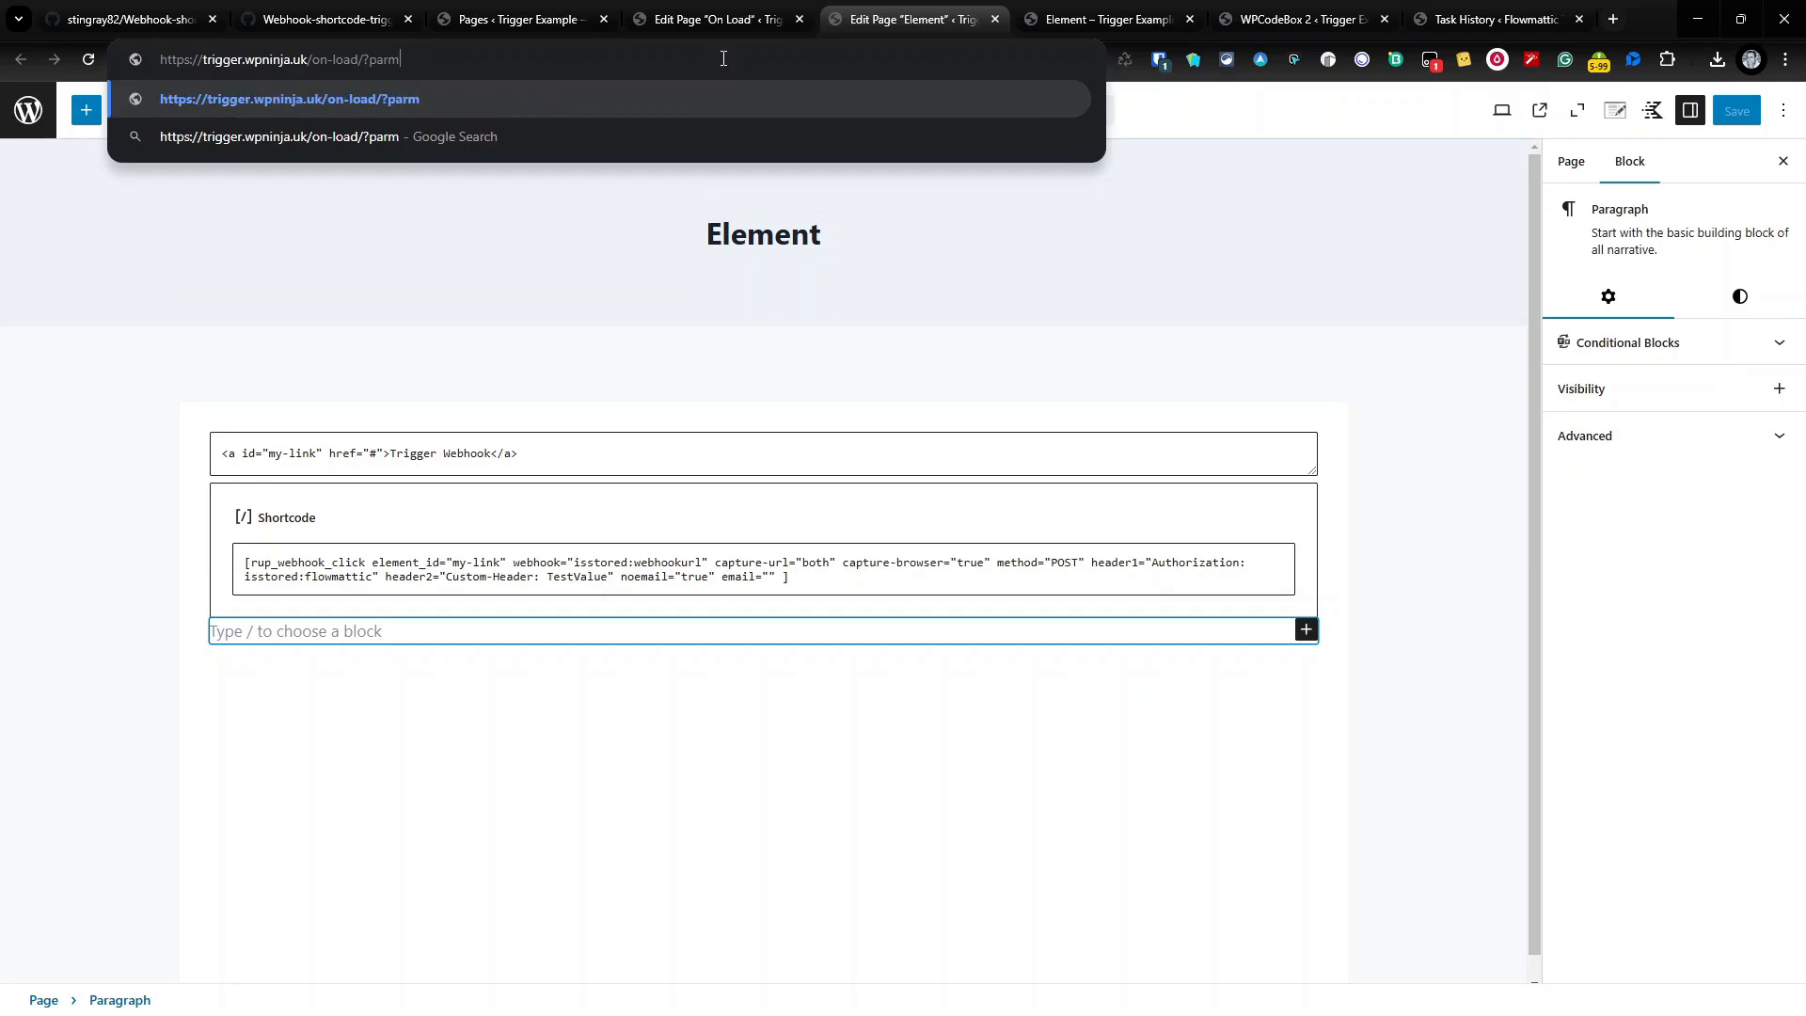
pyautogui.write('=XXX&')
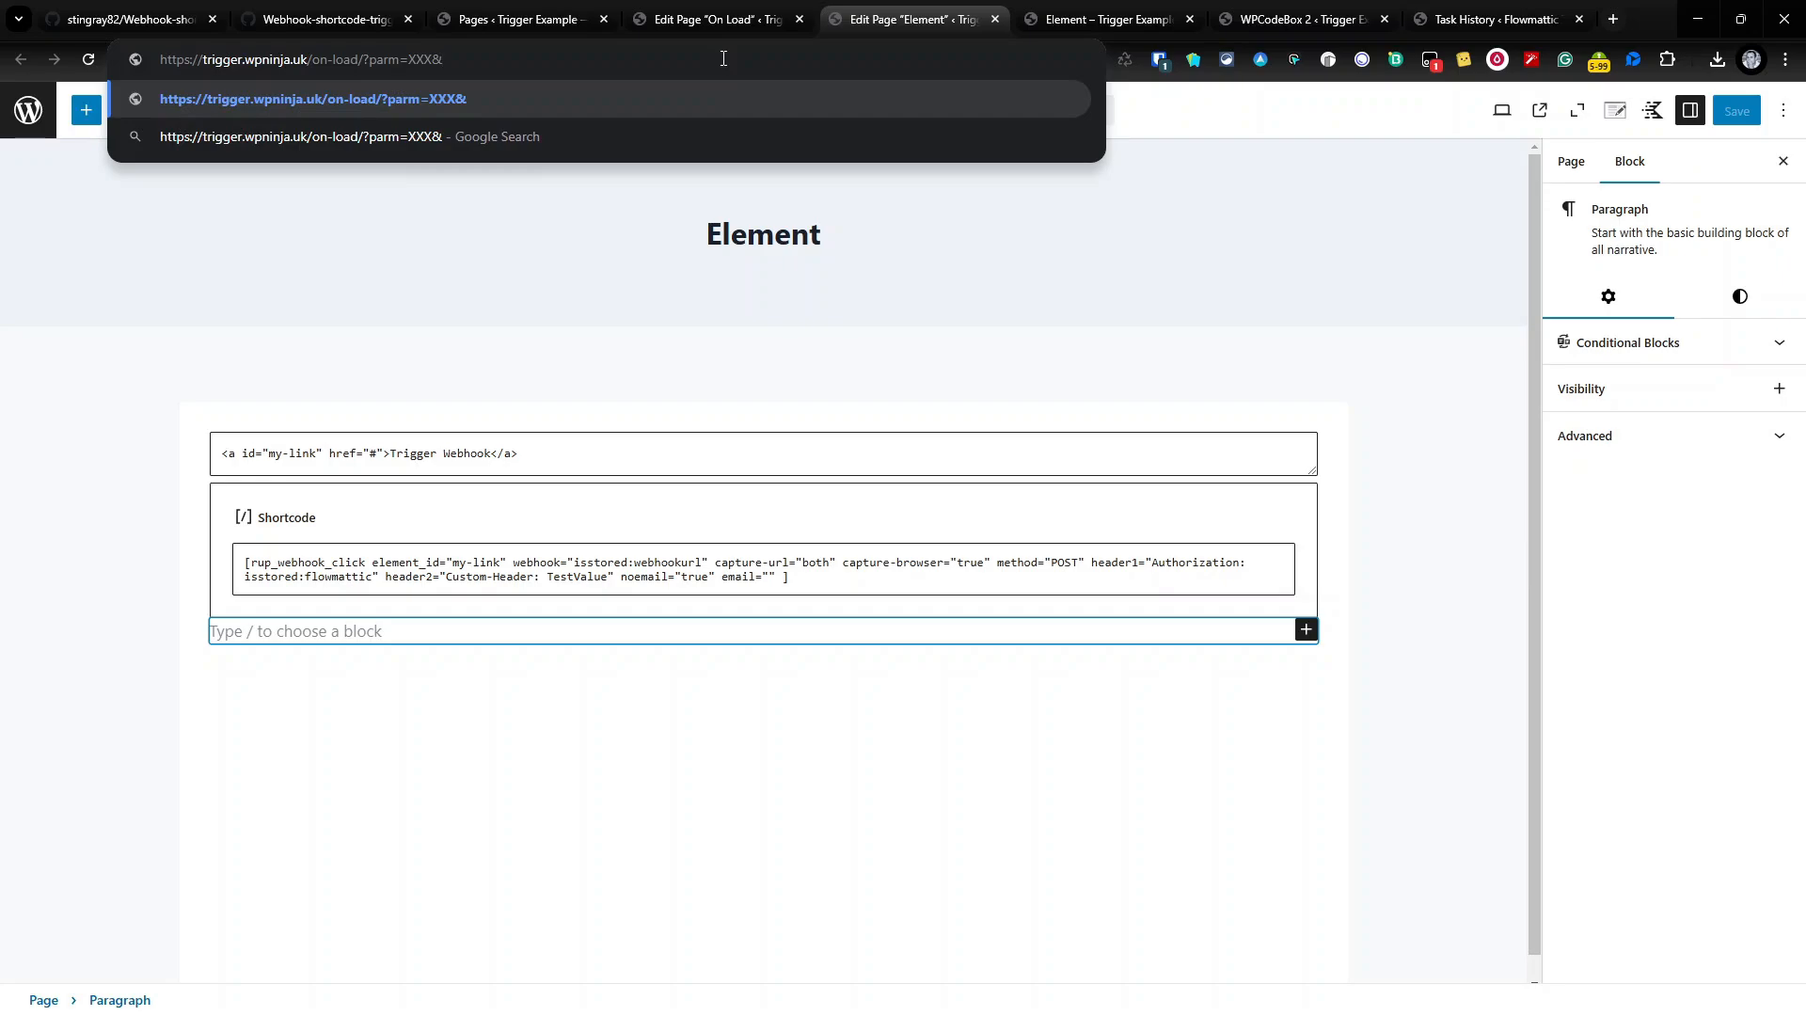
pyautogui.write('no=yyy')
pyautogui.press('Return')
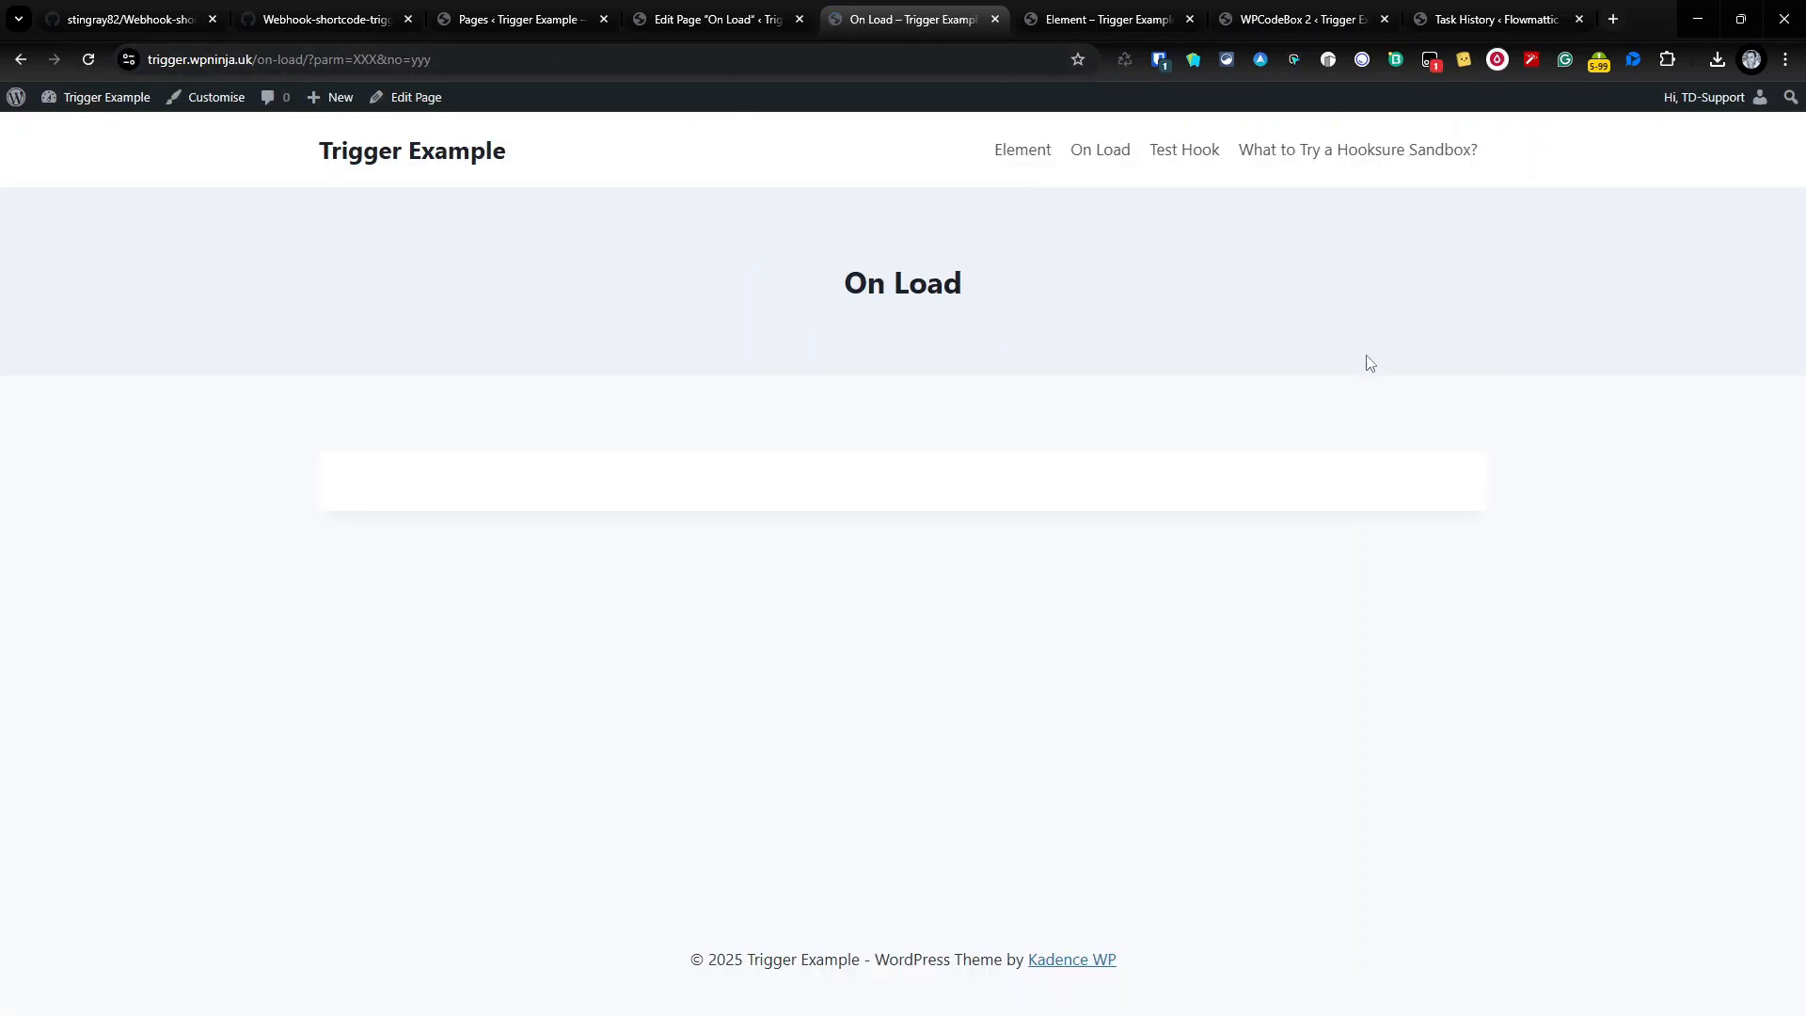
# Switch to FlowMattic's Task History, refresh it, look through the first Open Hook task's webhook response, and close the details
pyautogui.click(1495, 19)
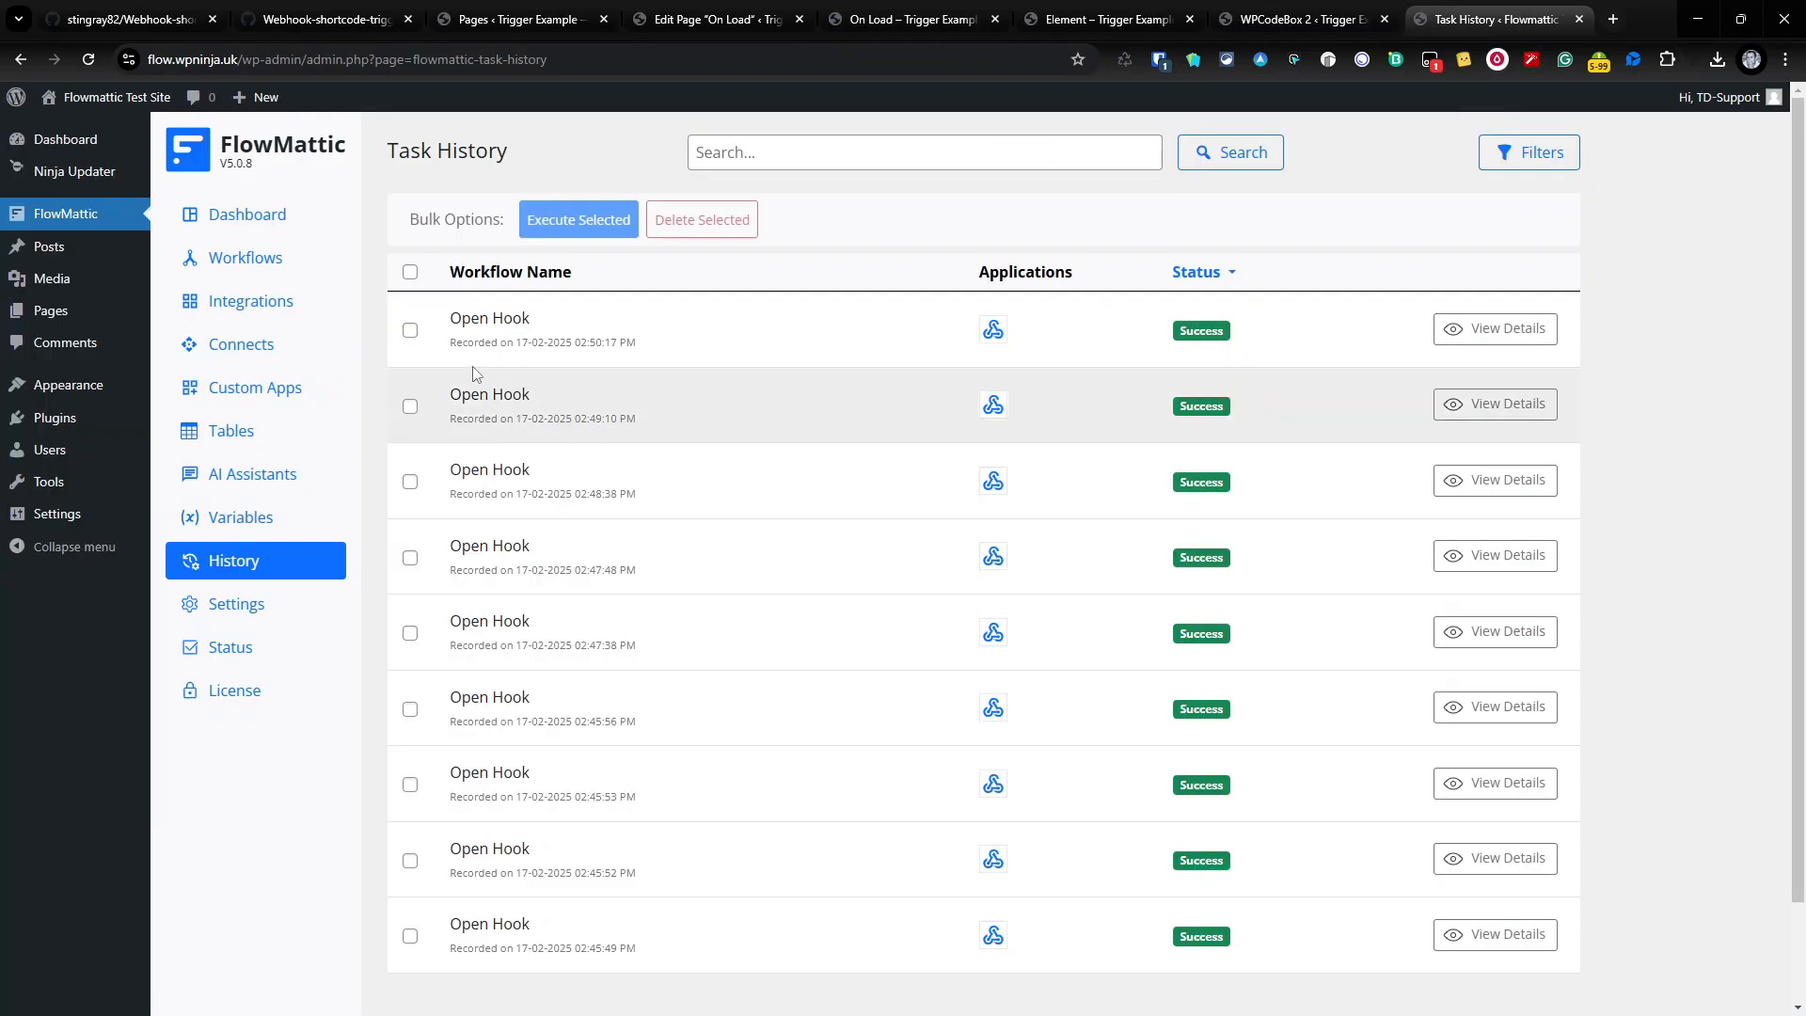
pyautogui.click(89, 59)
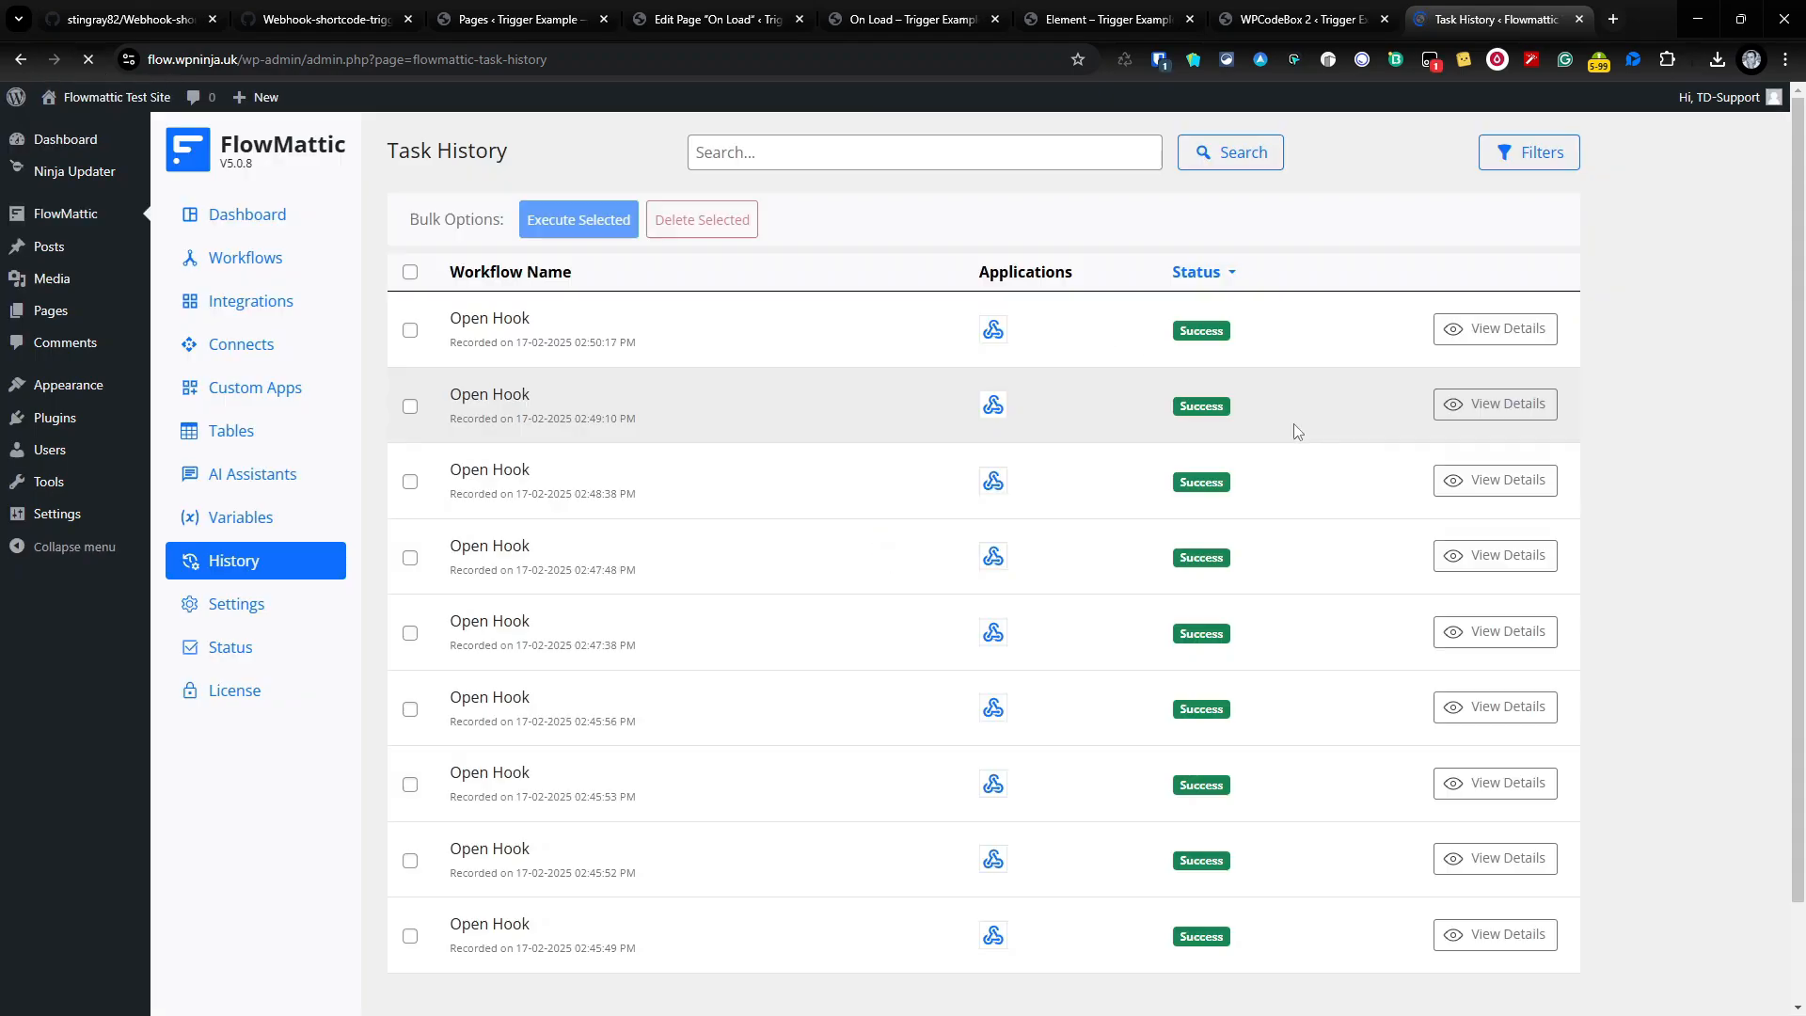
pyautogui.click(1518, 331)
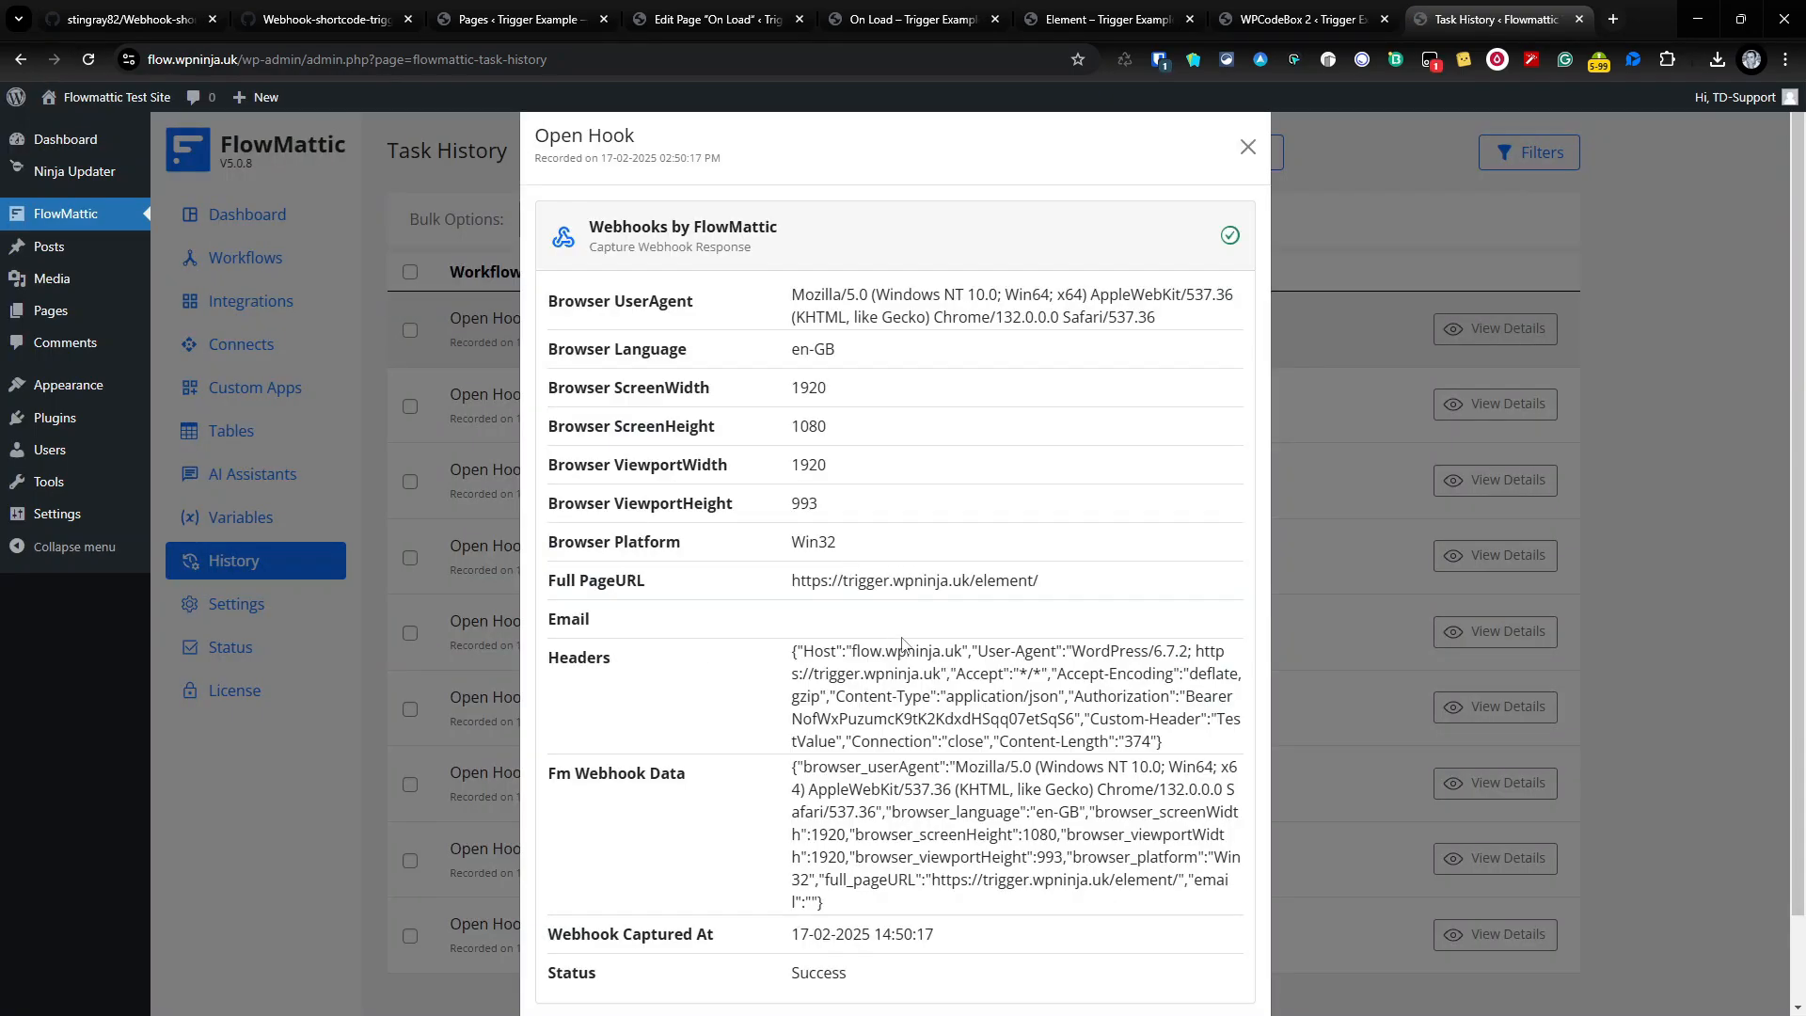
pyautogui.scroll(-2, 945, 647)
pyautogui.scroll(2, 973, 679)
pyautogui.scroll(-2, 992, 684)
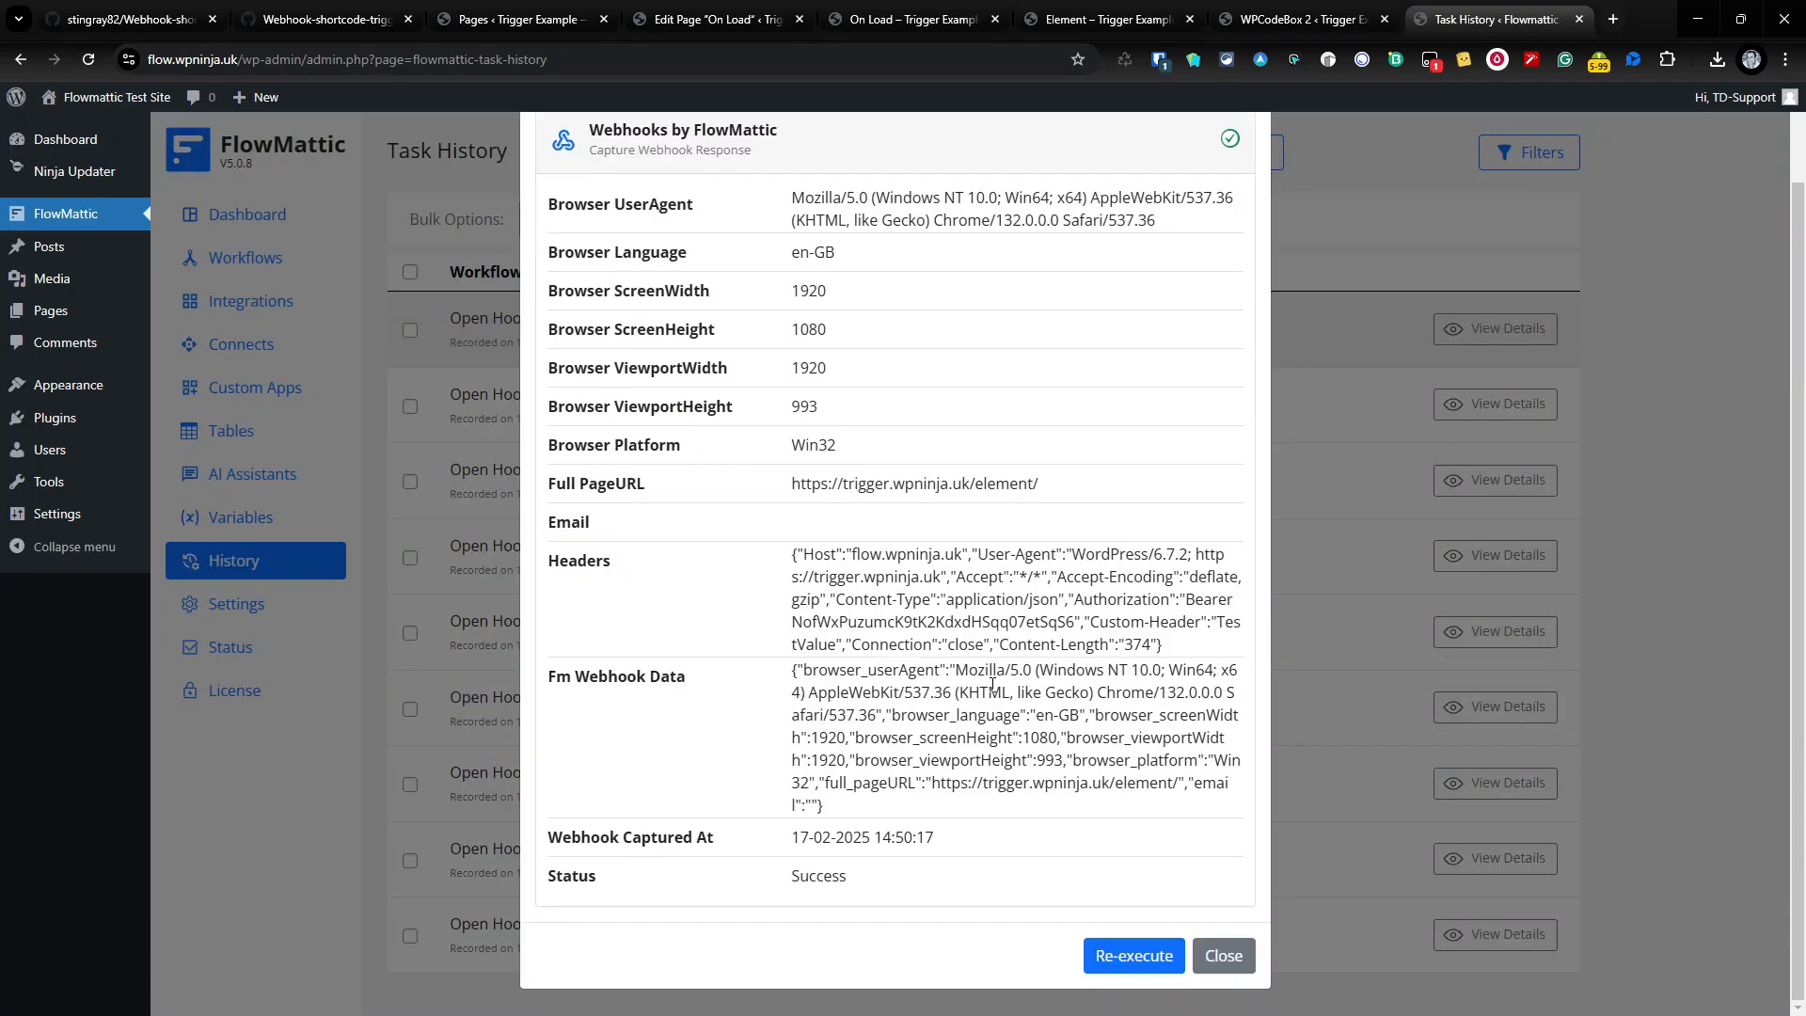
pyautogui.scroll(2, 993, 684)
pyautogui.click(1247, 147)
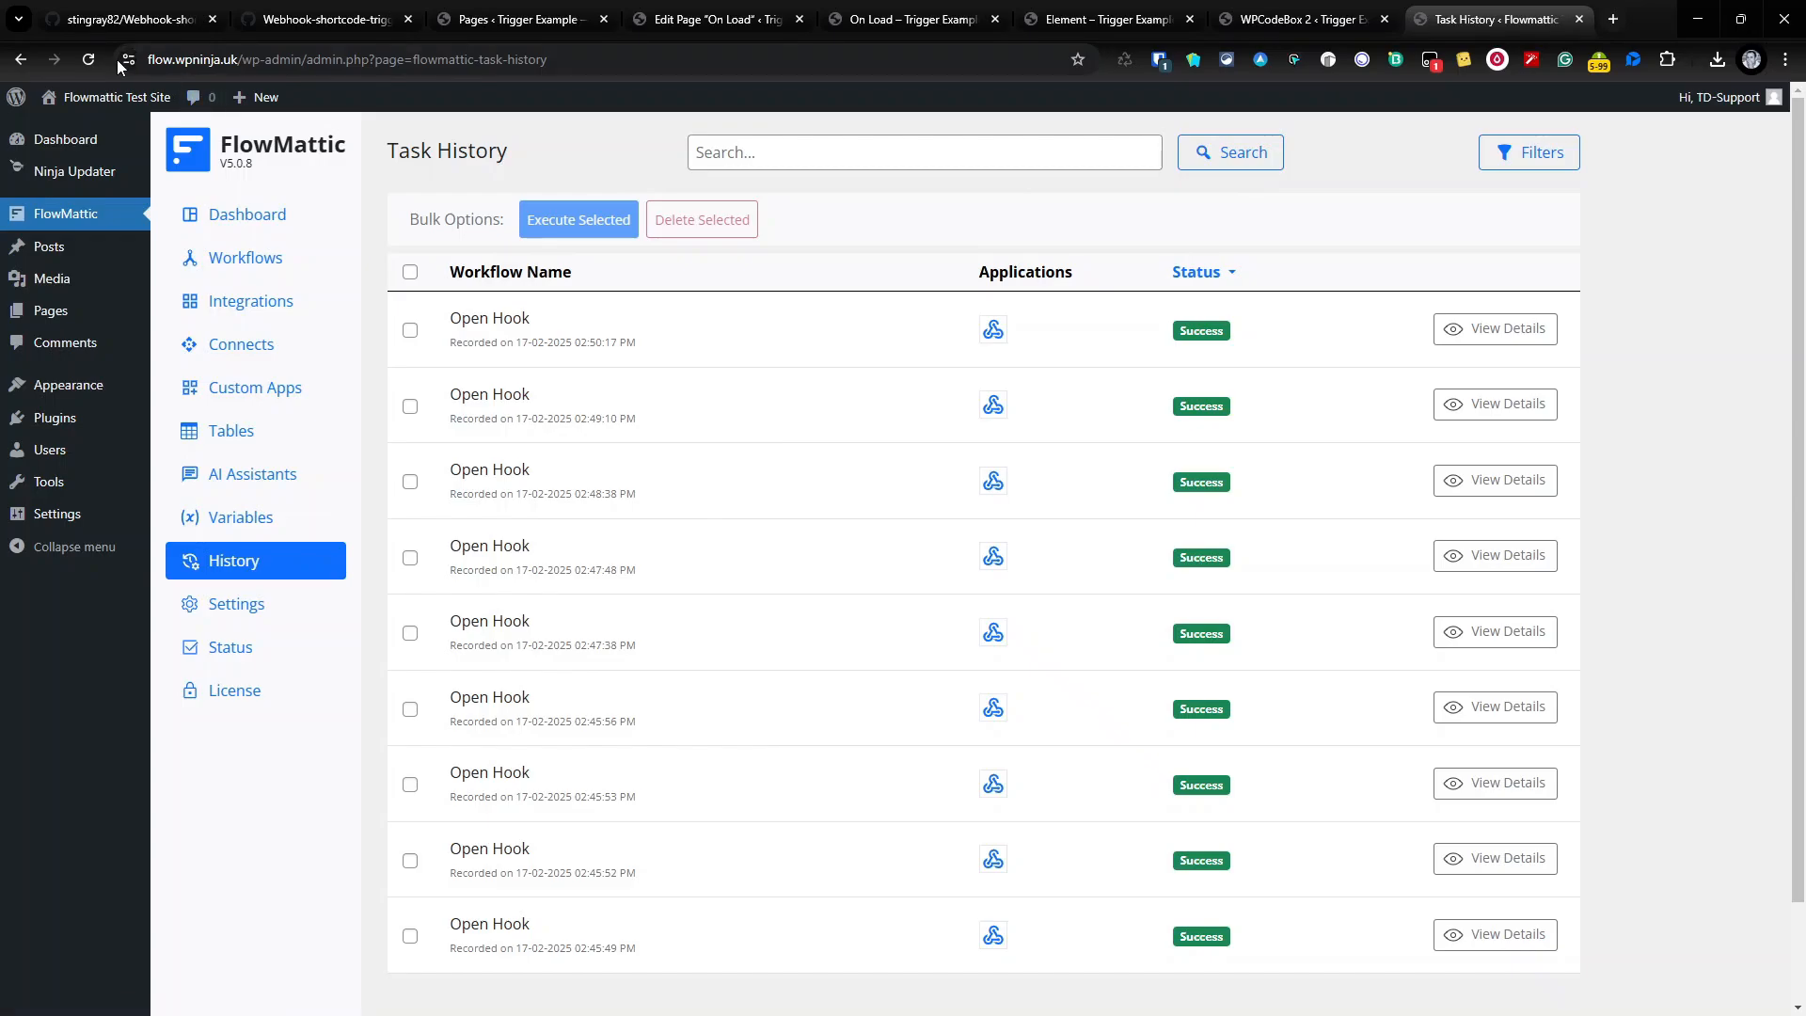
# Refresh the Task History again and examine the URL parameters, Full PageURL and Email in the newest Open Hook task, closing the details
pyautogui.click(90, 59)
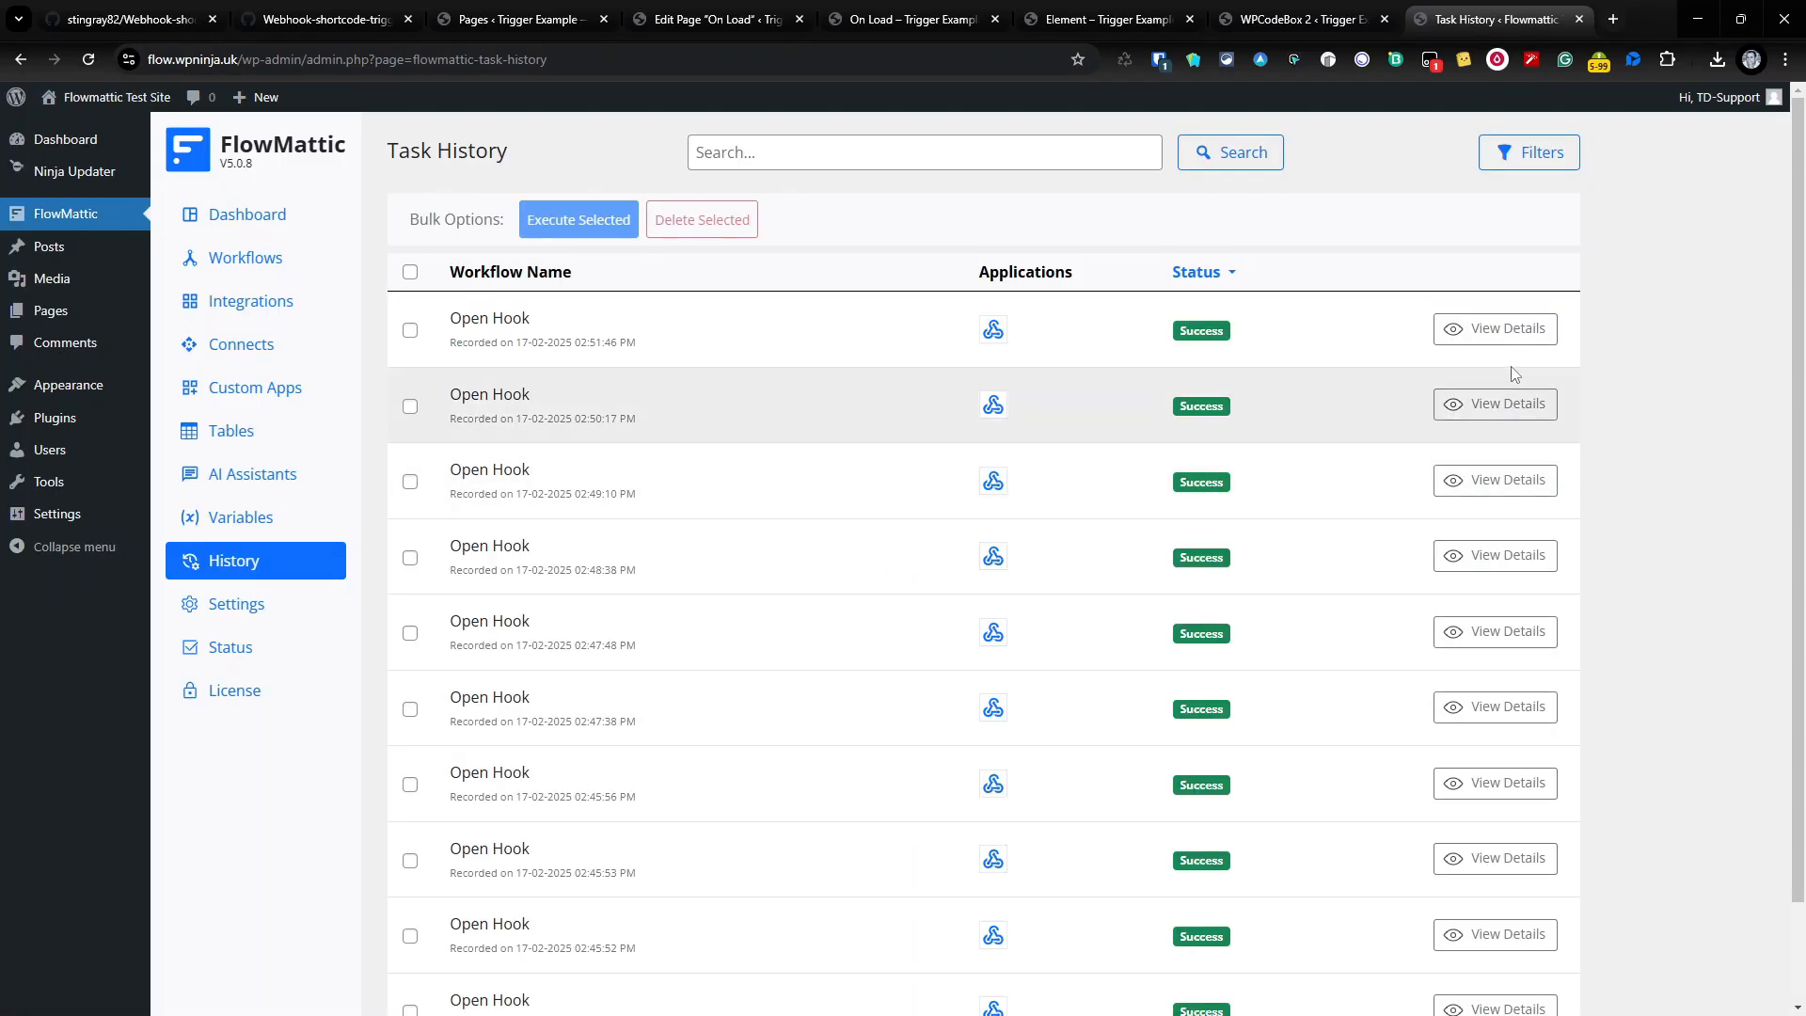
pyautogui.click(1500, 339)
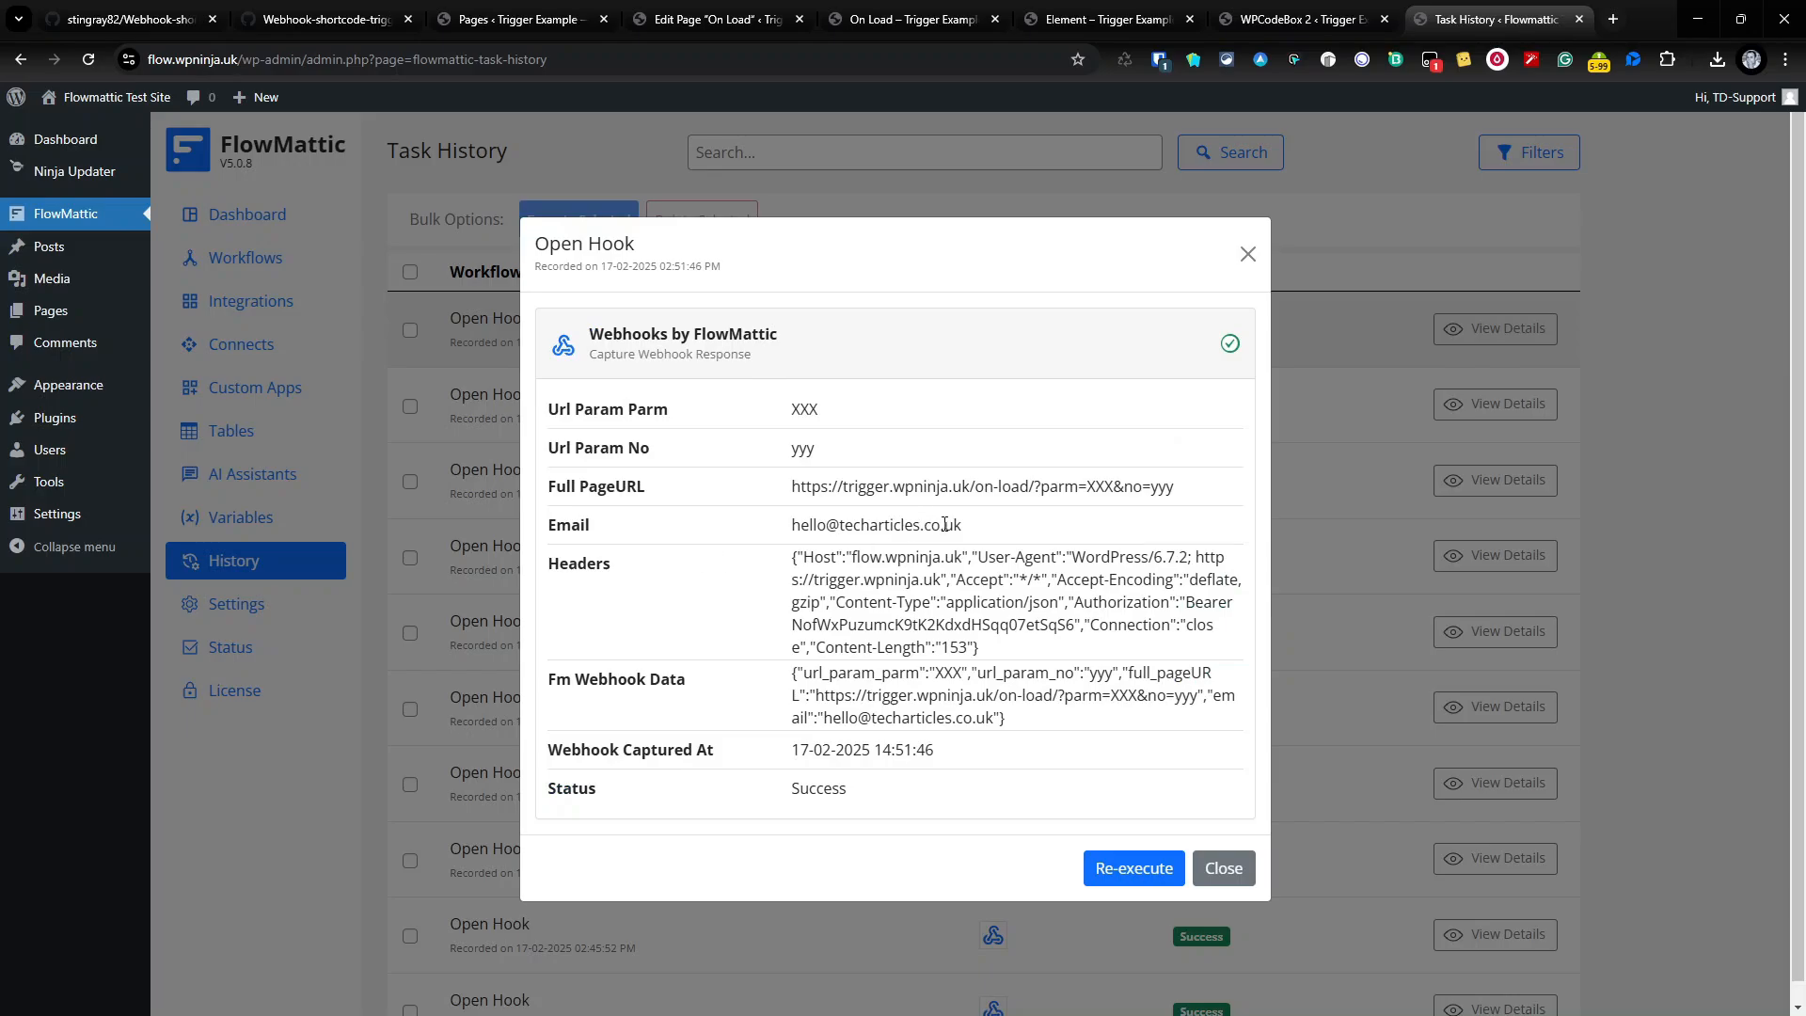
pyautogui.moveTo(734, 484); pyautogui.dragTo(1214, 498)
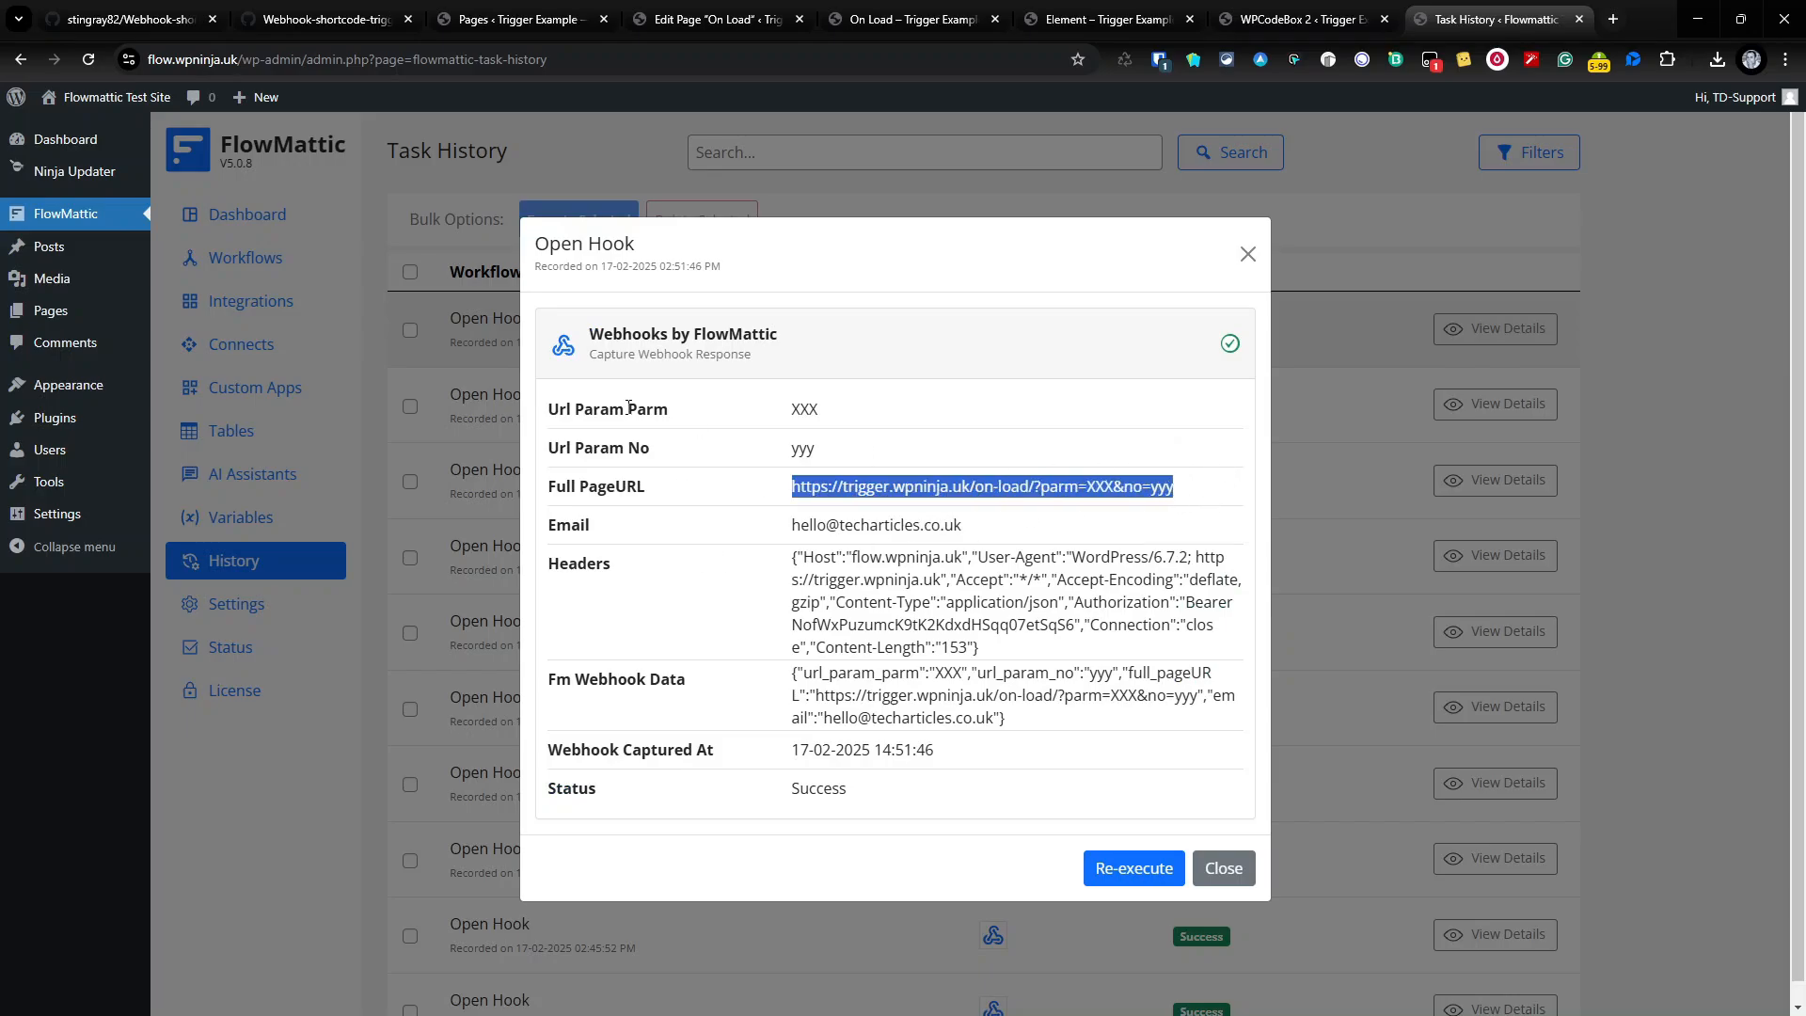
pyautogui.moveTo(531, 406); pyautogui.dragTo(816, 475)
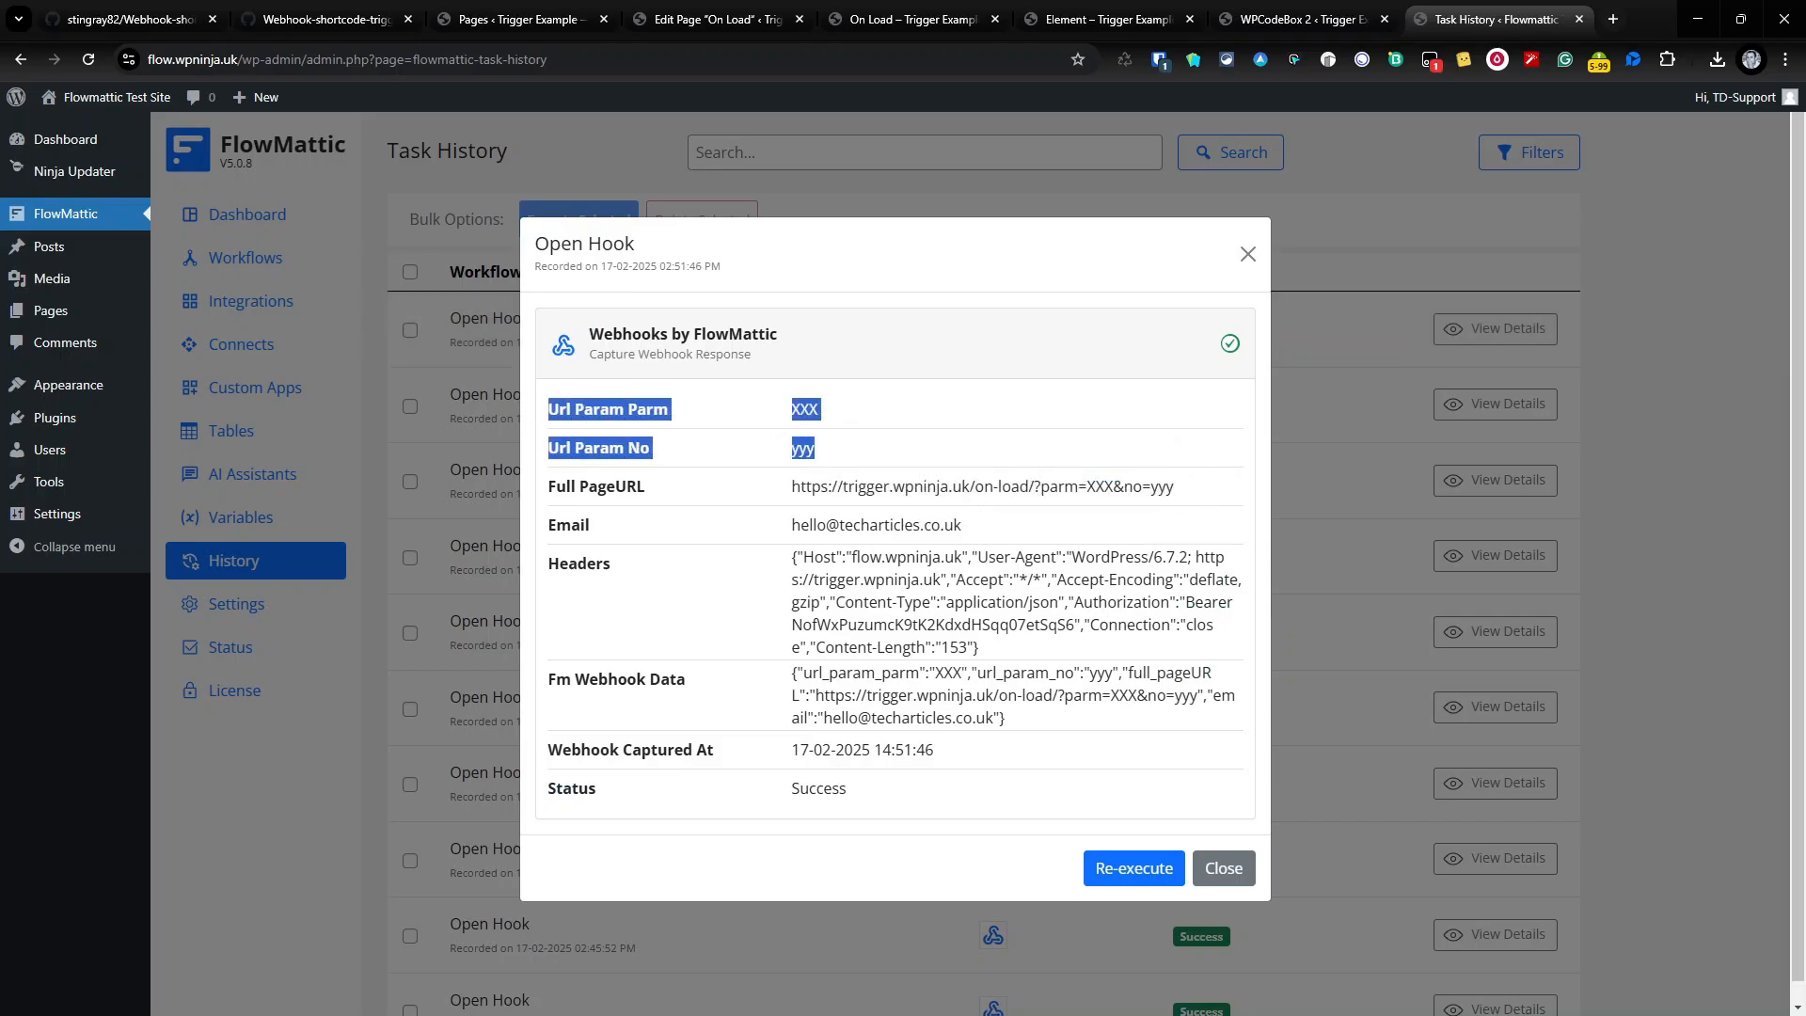
pyautogui.moveTo(788, 409); pyautogui.dragTo(823, 470)
pyautogui.click(918, 505)
pyautogui.moveTo(779, 528); pyautogui.dragTo(1003, 543)
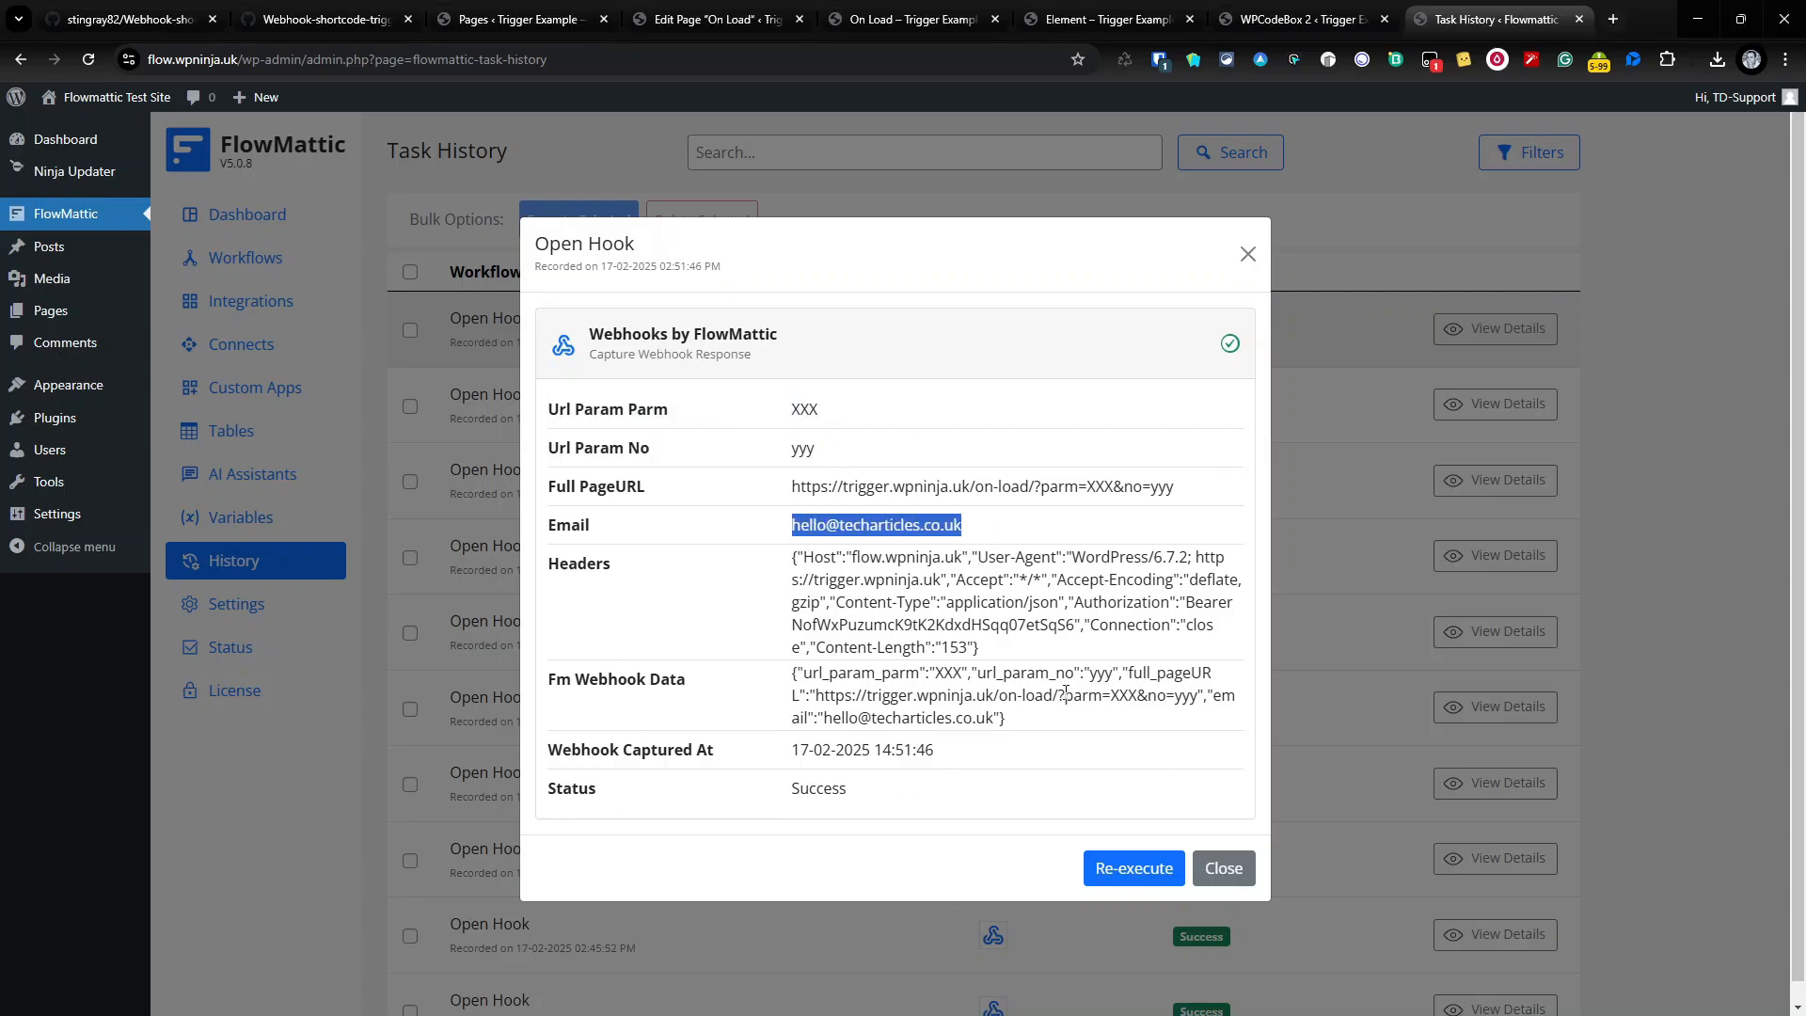
pyautogui.click(1248, 254)
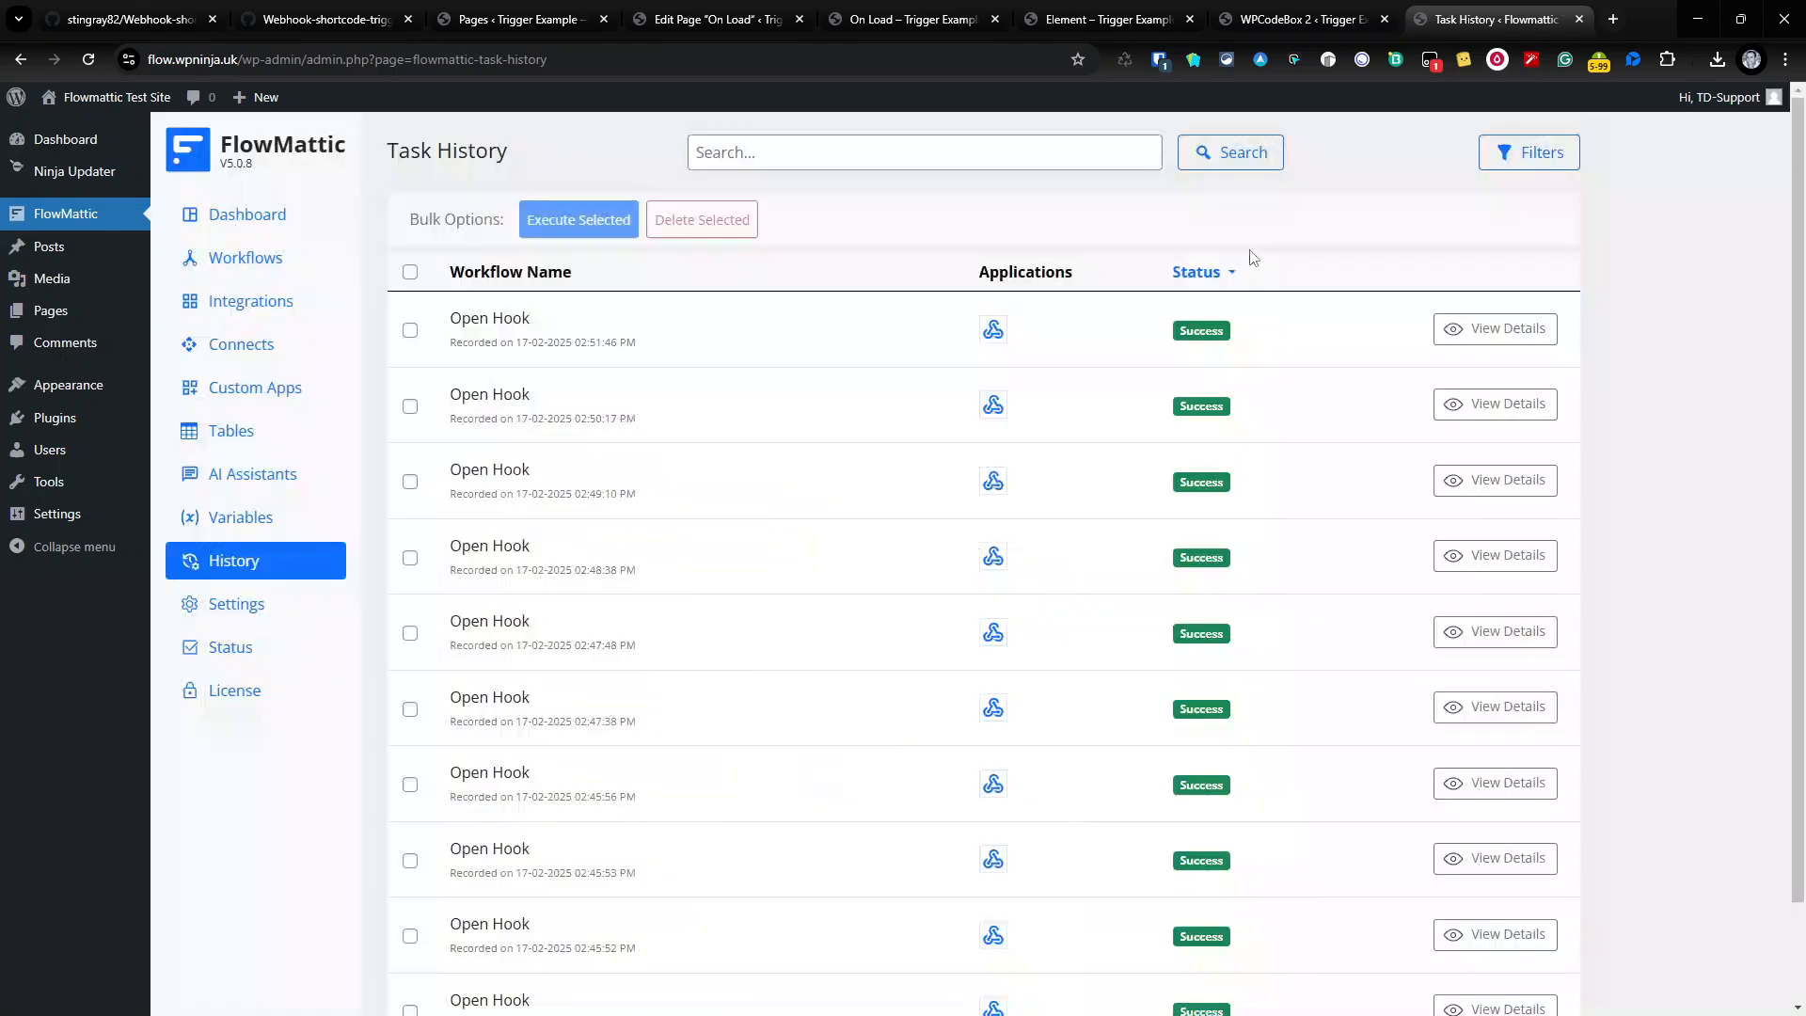
# Highlight the delay value in the On Load page's shortcode, and close the On Load editor, On Load page and Element page tabs
pyautogui.click(707, 26)
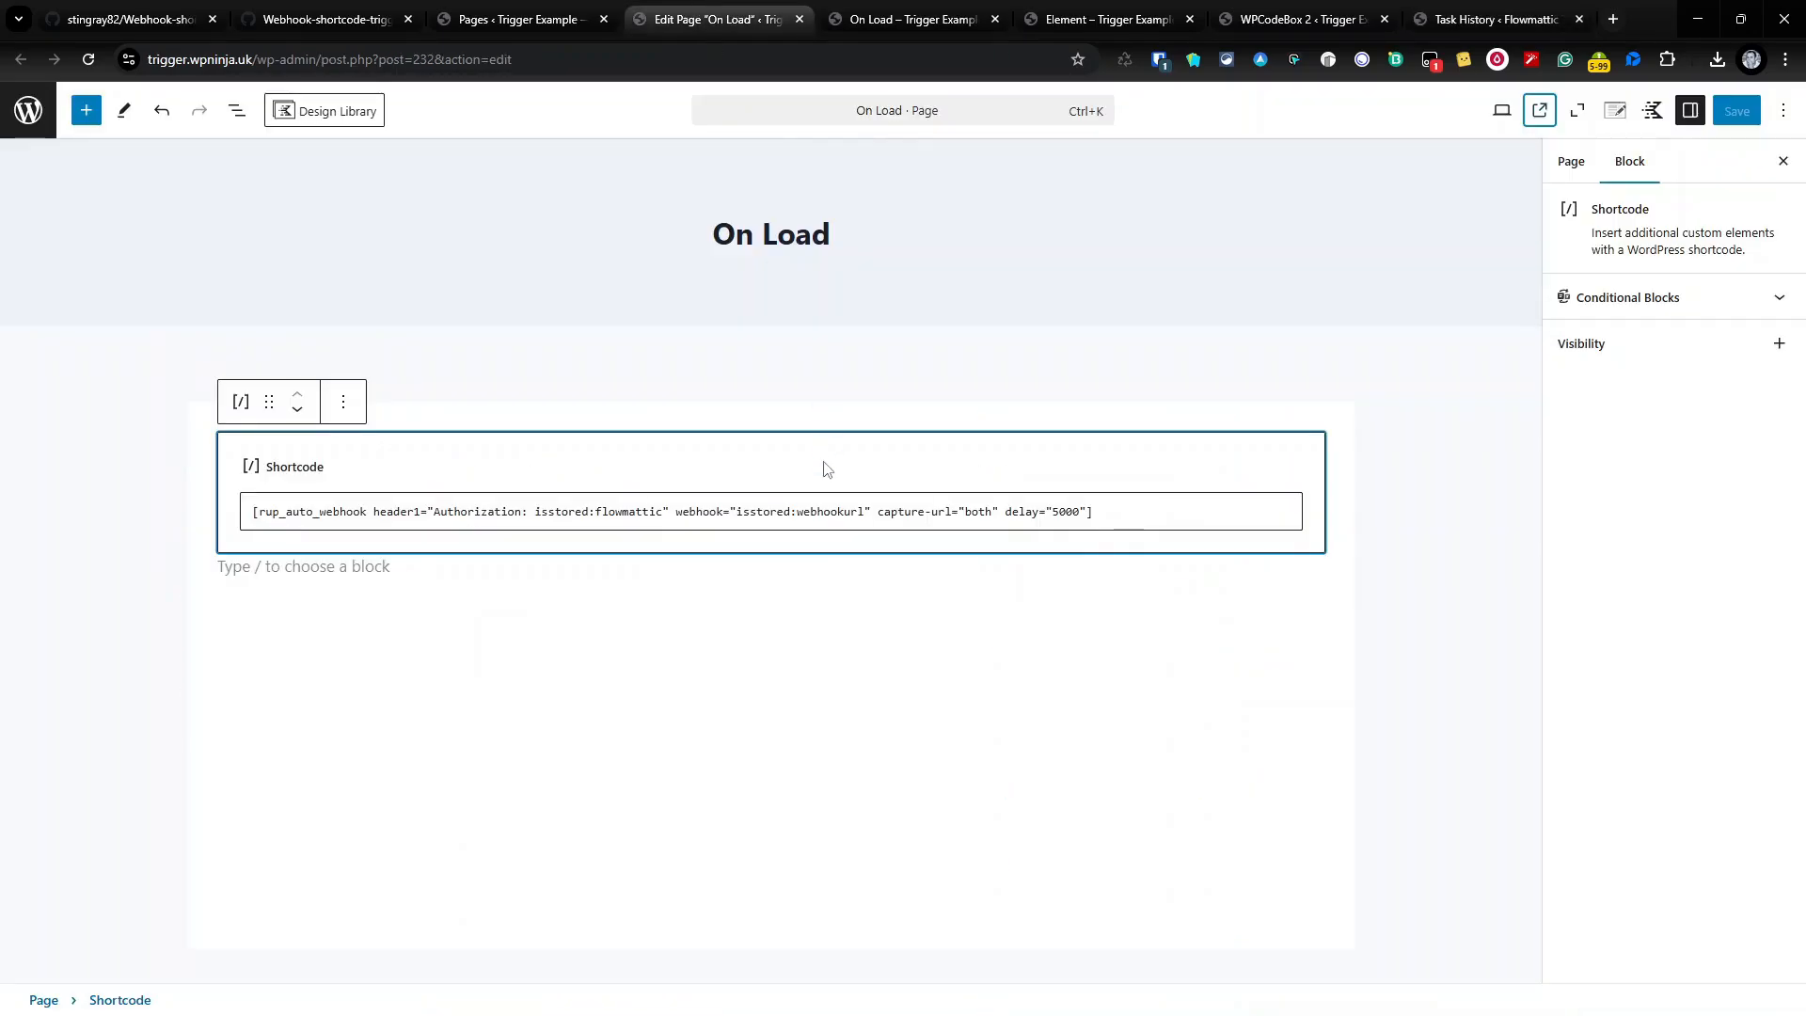
pyautogui.moveTo(1052, 511); pyautogui.dragTo(1068, 508)
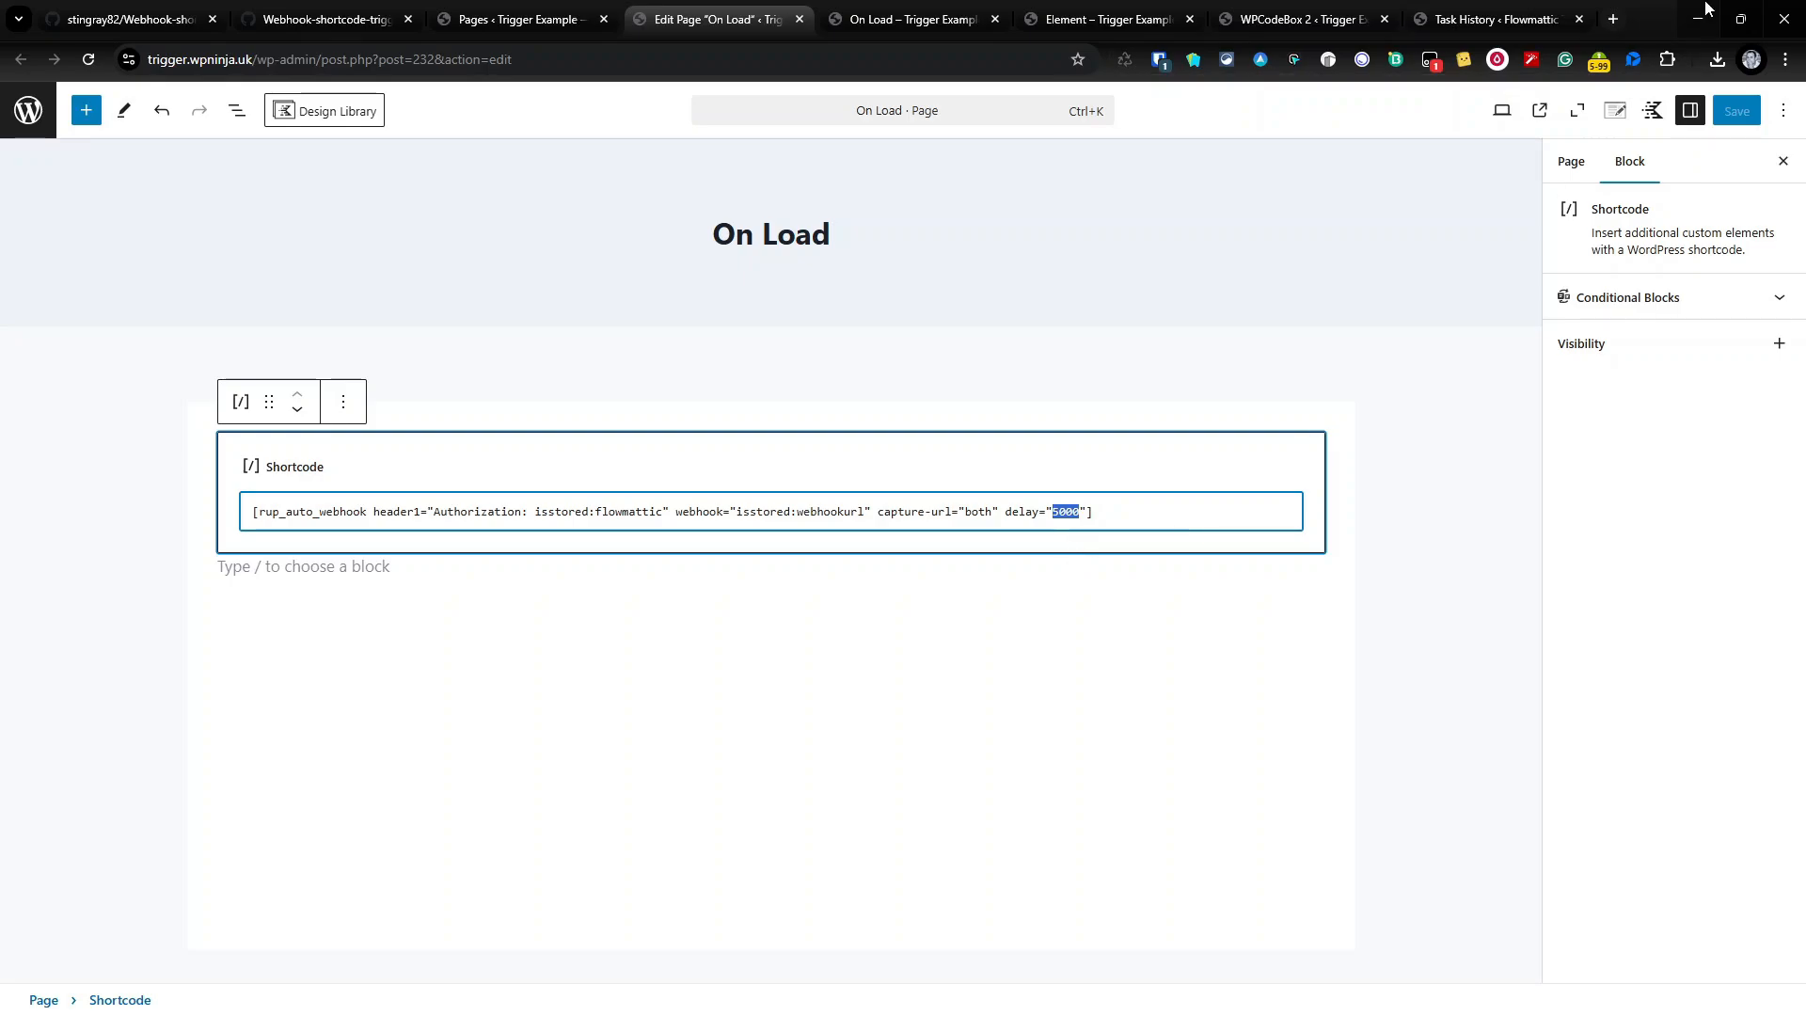
pyautogui.click(800, 19)
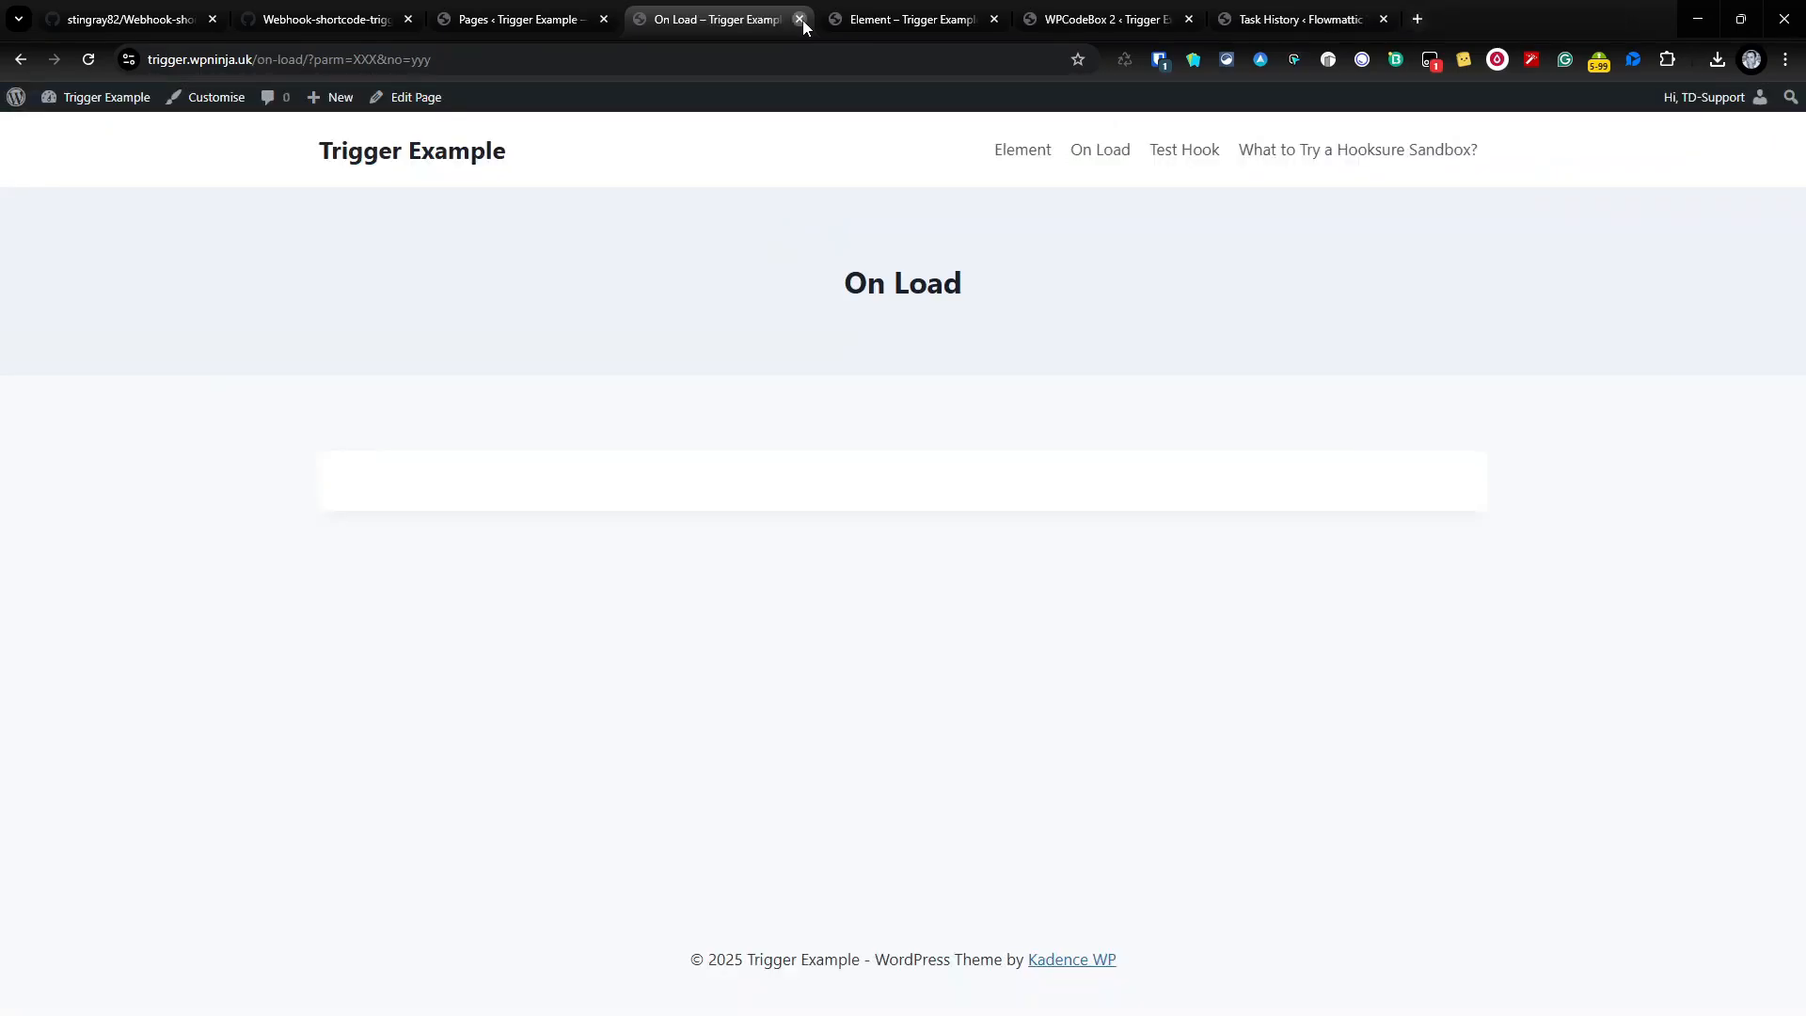
pyautogui.click(800, 20)
pyautogui.click(800, 20)
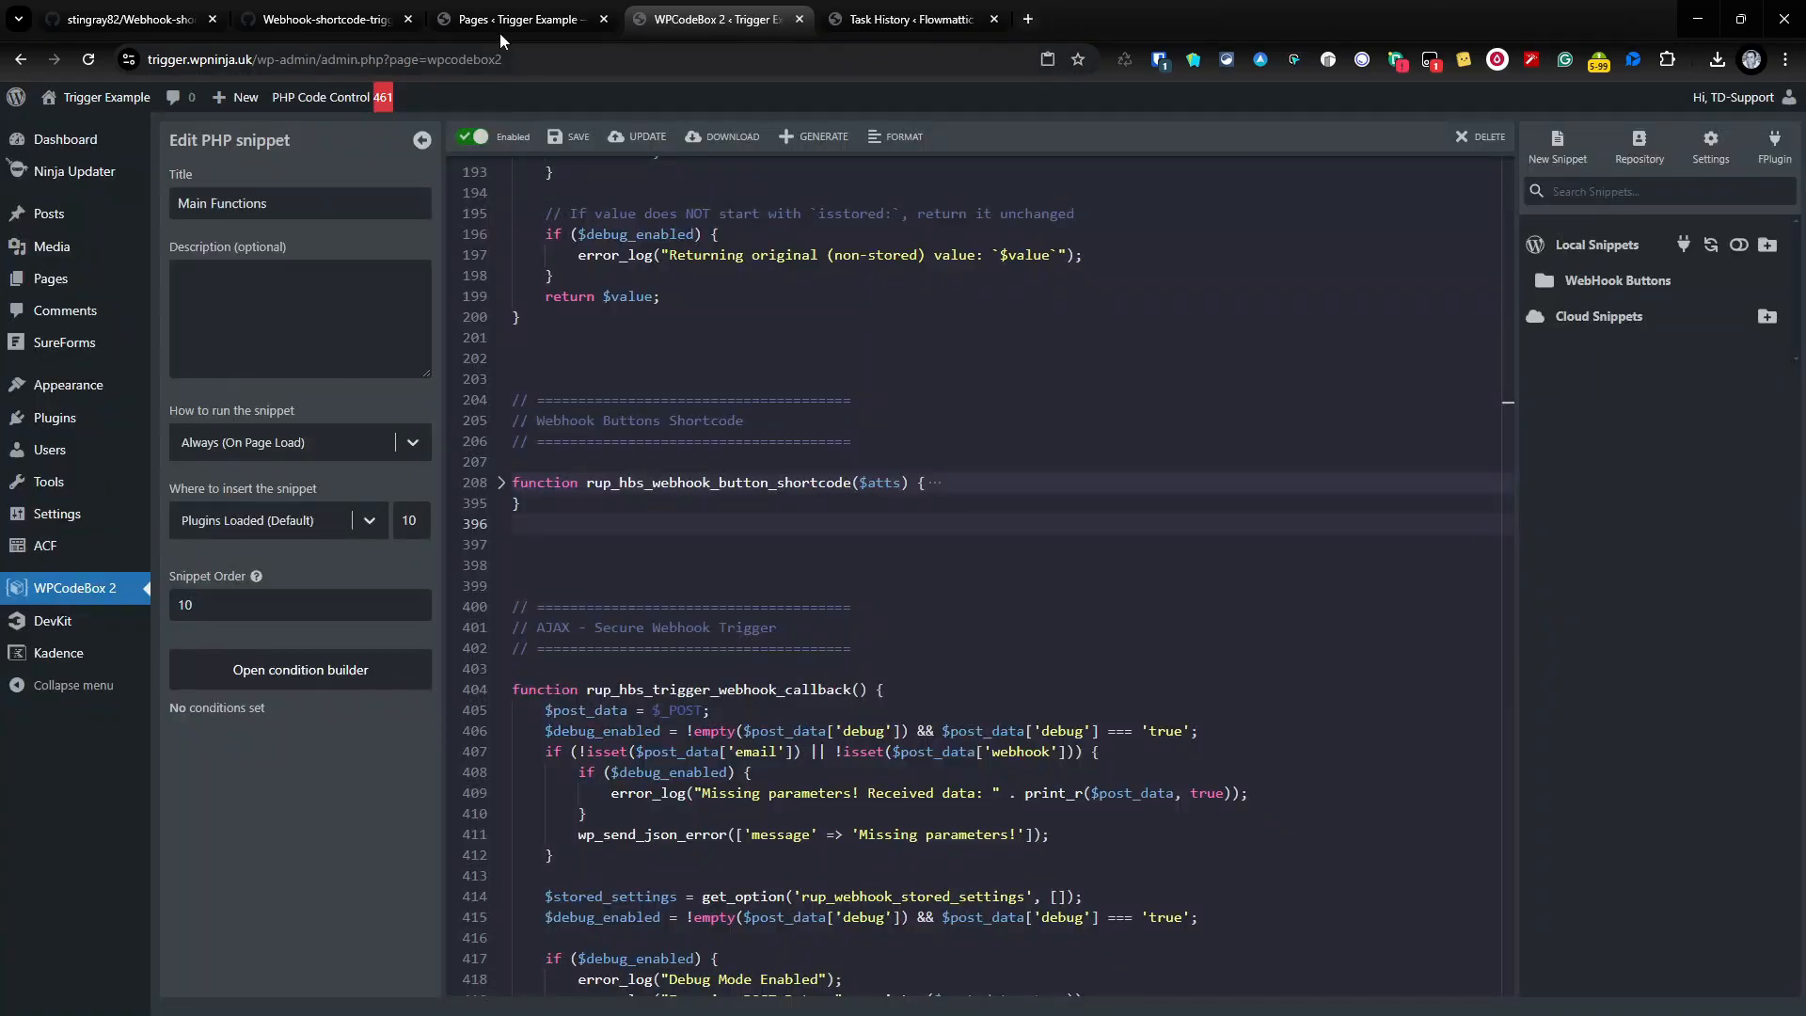
# View the "What to Try a Hooksure Sandbox?" page in a new tab from the WordPress Pages list
pyautogui.click(500, 28)
pyautogui.rightClick(347, 496)
pyautogui.click(423, 518)
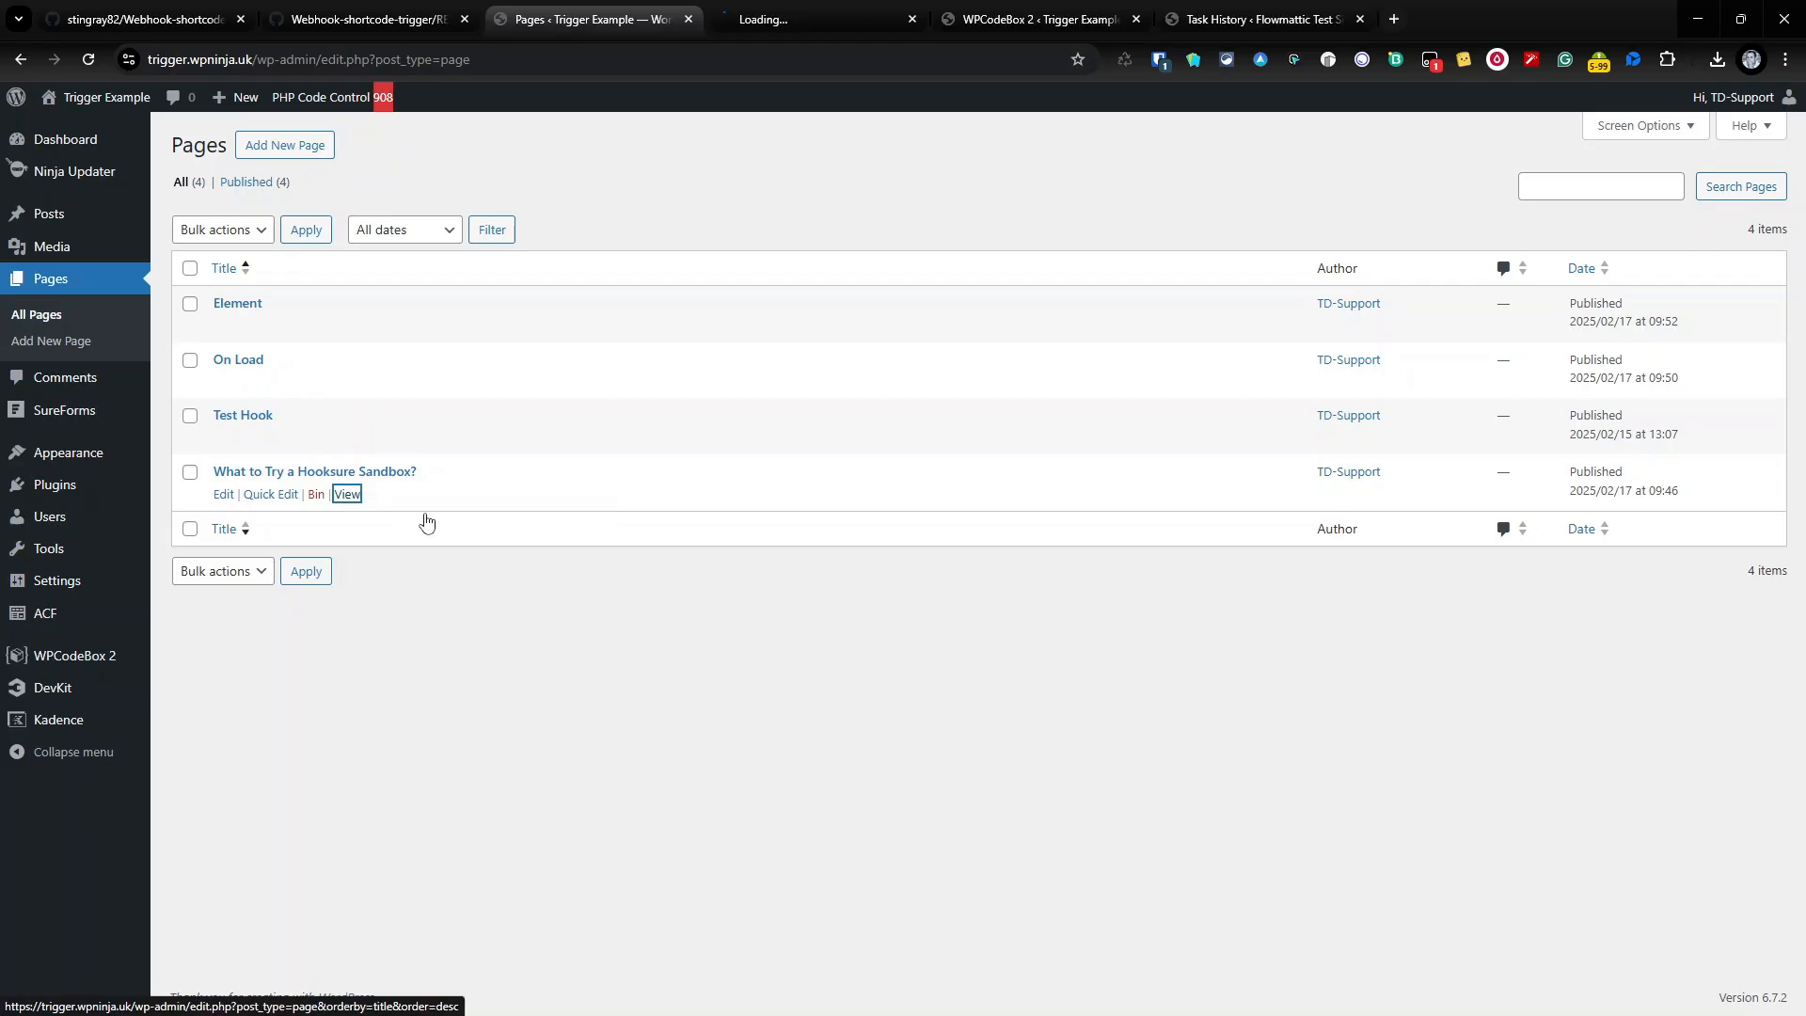
pyautogui.click(796, 21)
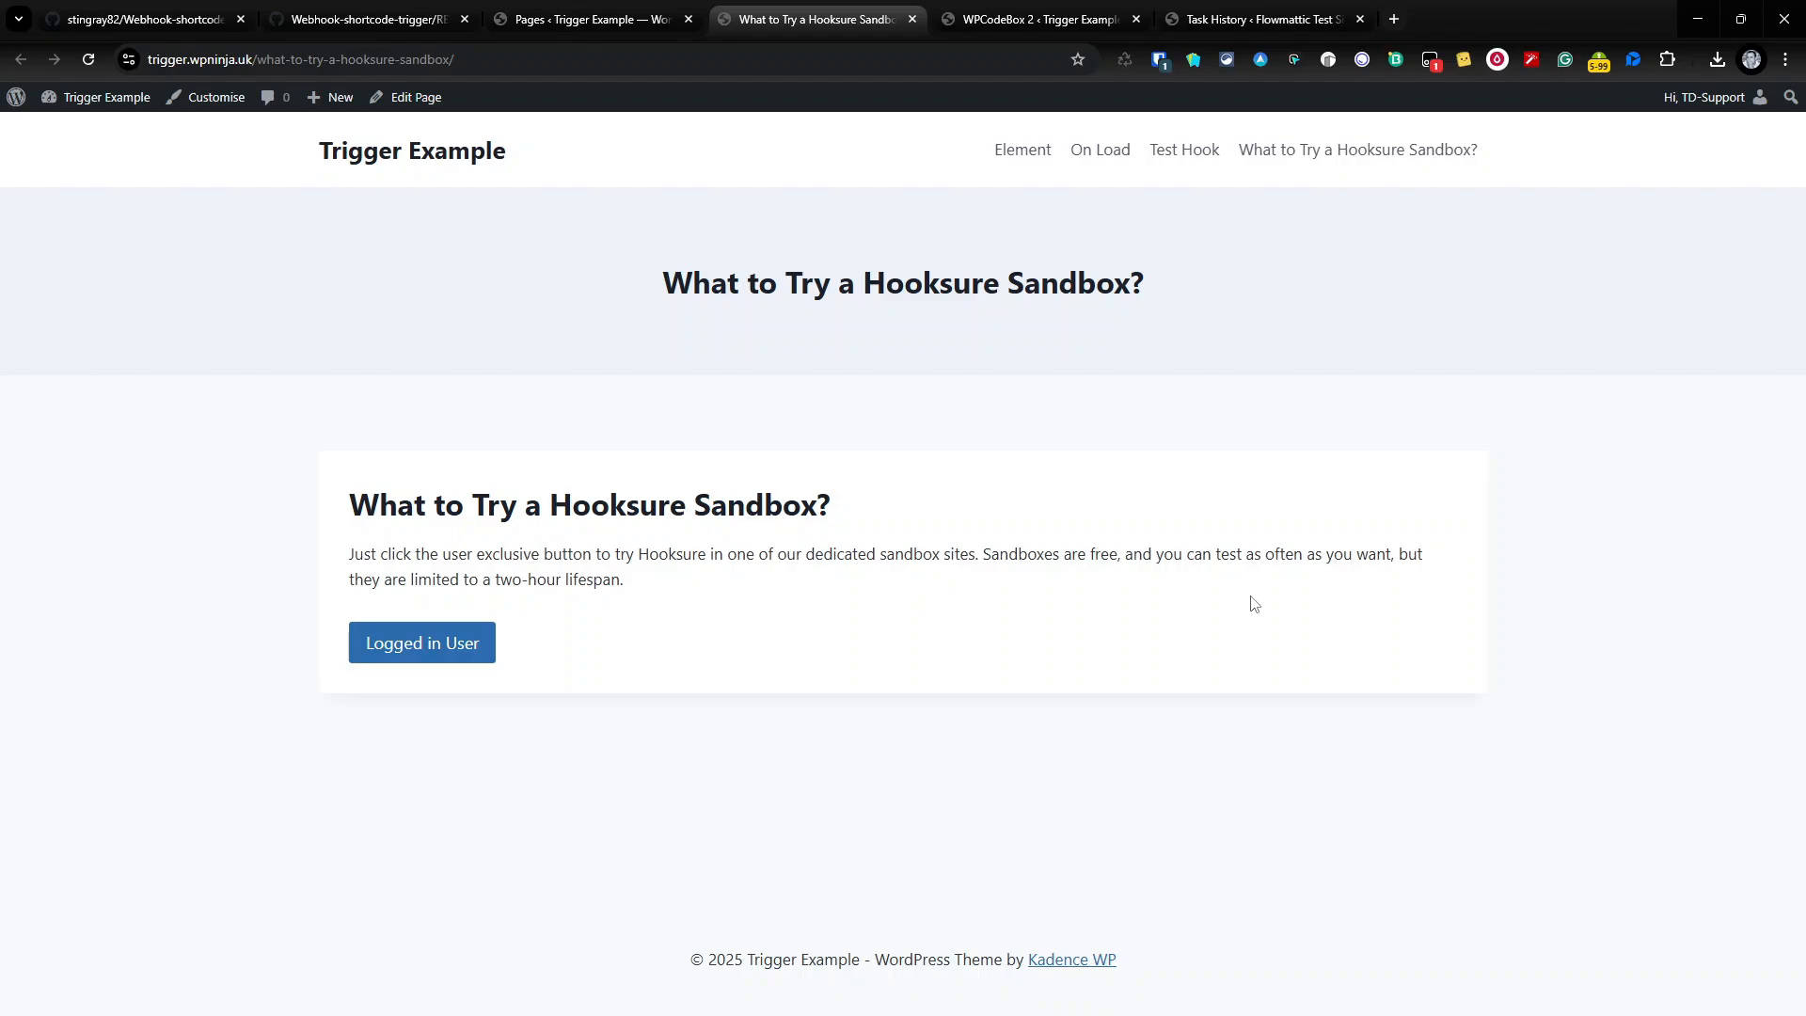
# Open the sandbox page's editor in a new tab placed before the page's tab, and trigger the page's "Logged in User" webhook
pyautogui.rightClick(414, 99)
pyautogui.click(442, 129)
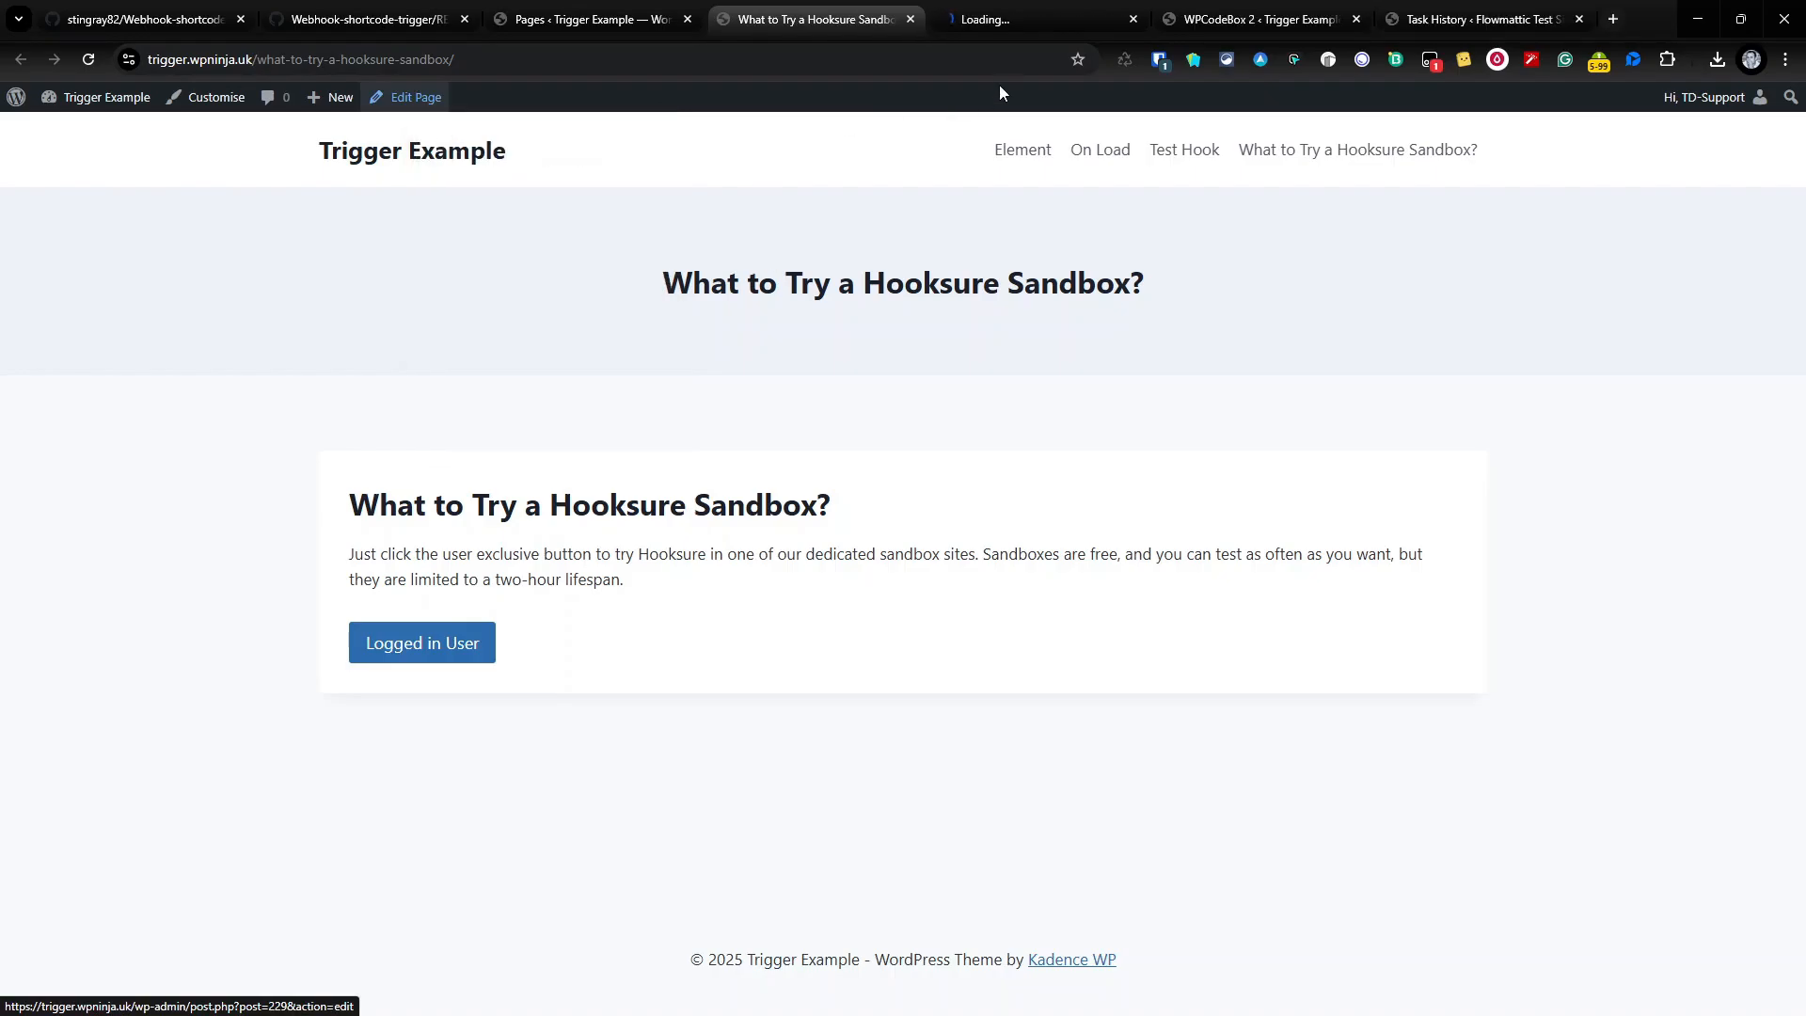
pyautogui.moveTo(984, 19); pyautogui.dragTo(809, 17)
pyautogui.click(1044, 15)
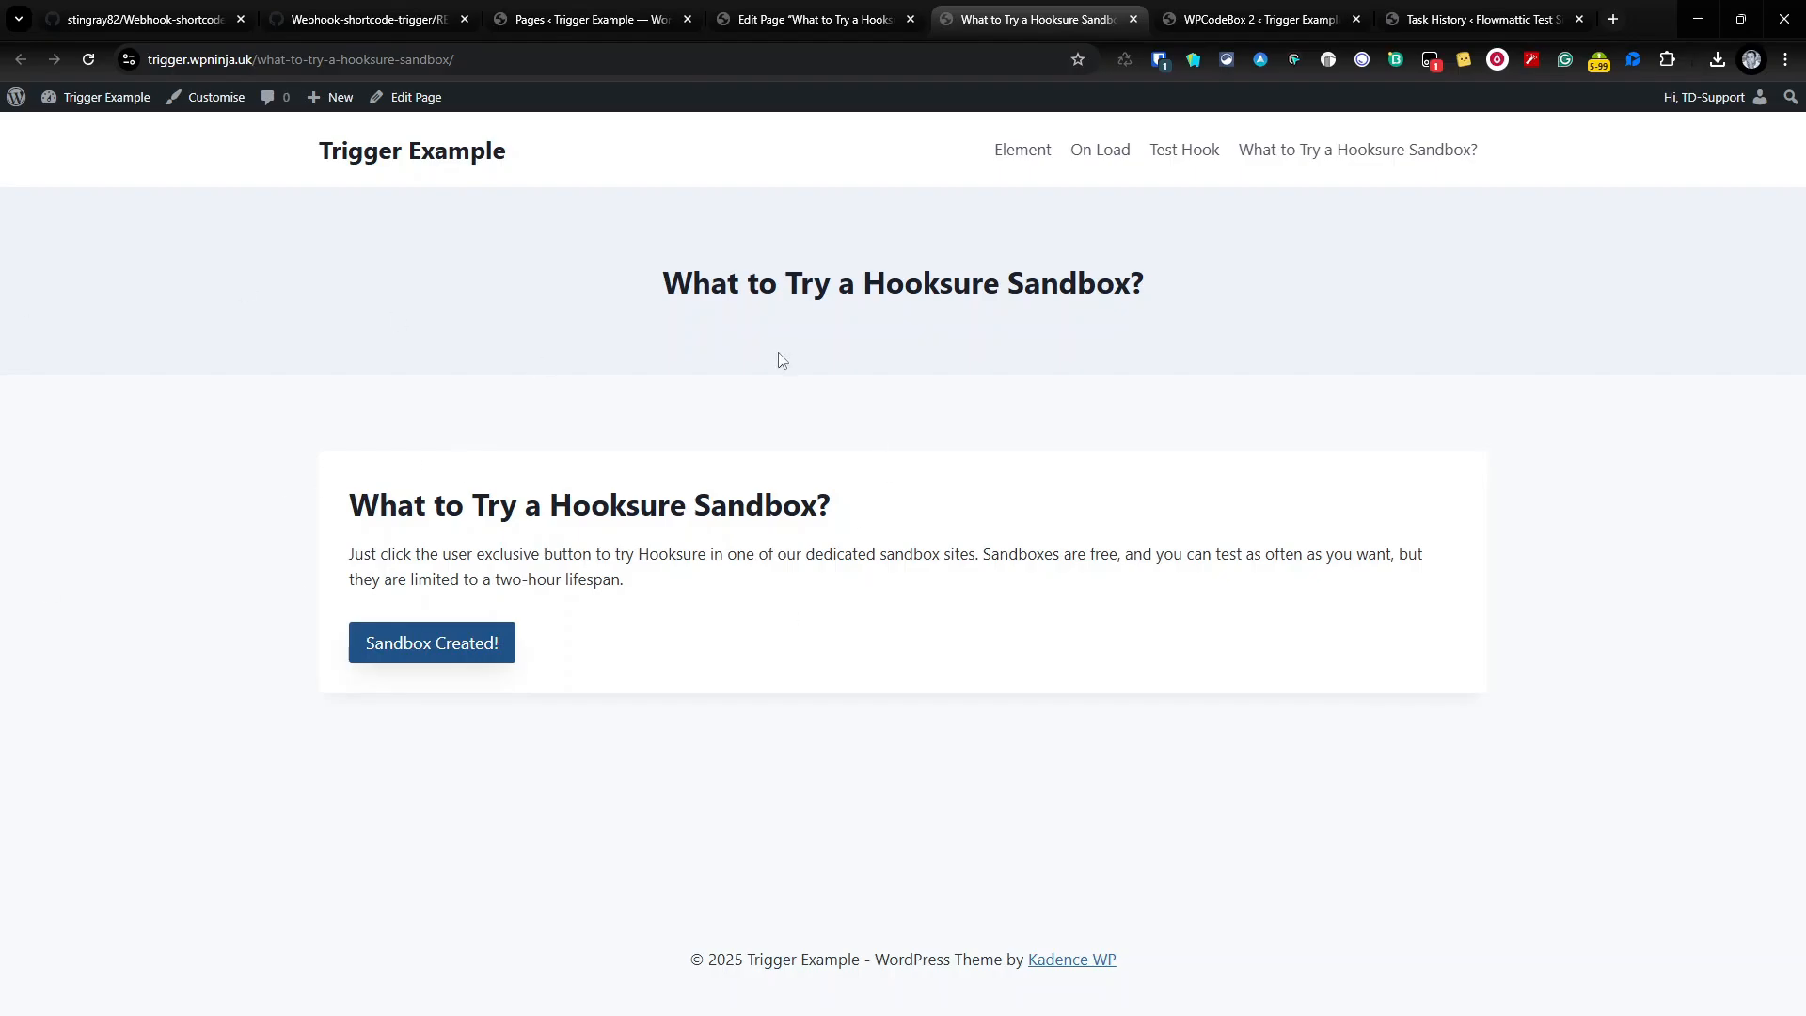
# Refresh FlowMattic's Task History and examine the parameters, browser data, Email and Headers in the newest Open Hook task, closing the details
pyautogui.click(1467, 19)
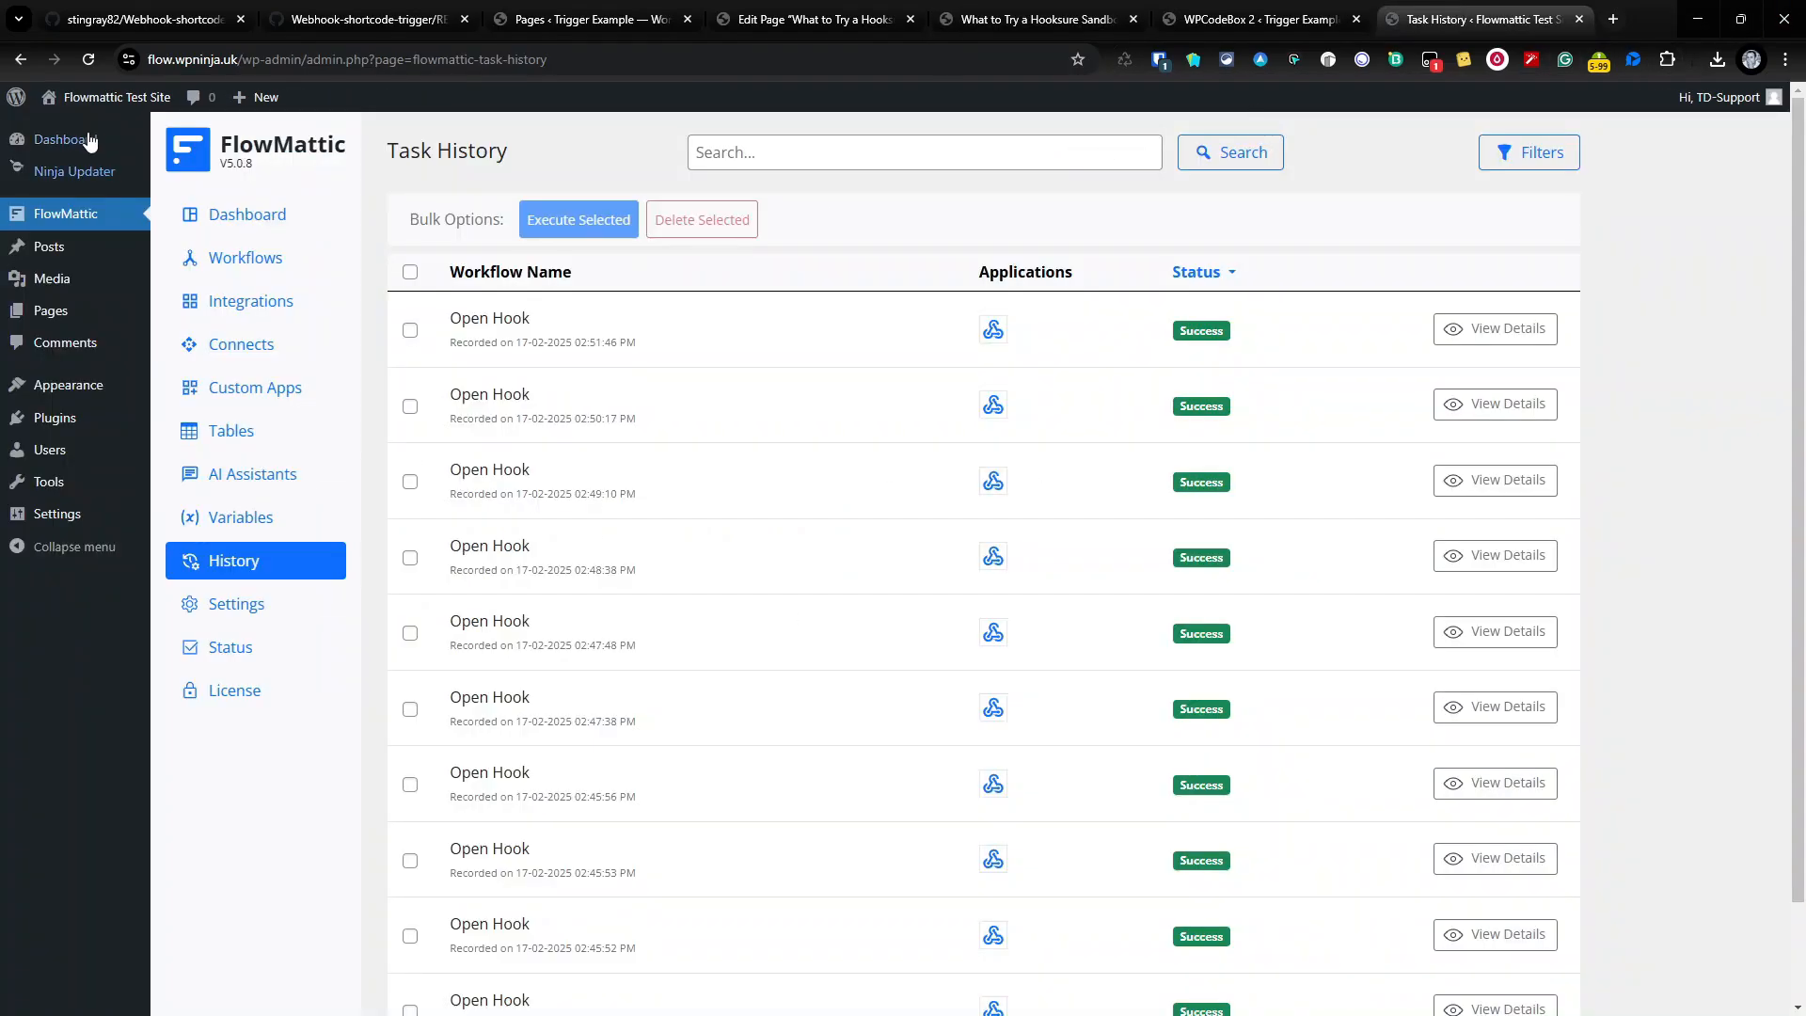
pyautogui.click(87, 61)
pyautogui.click(1386, 363)
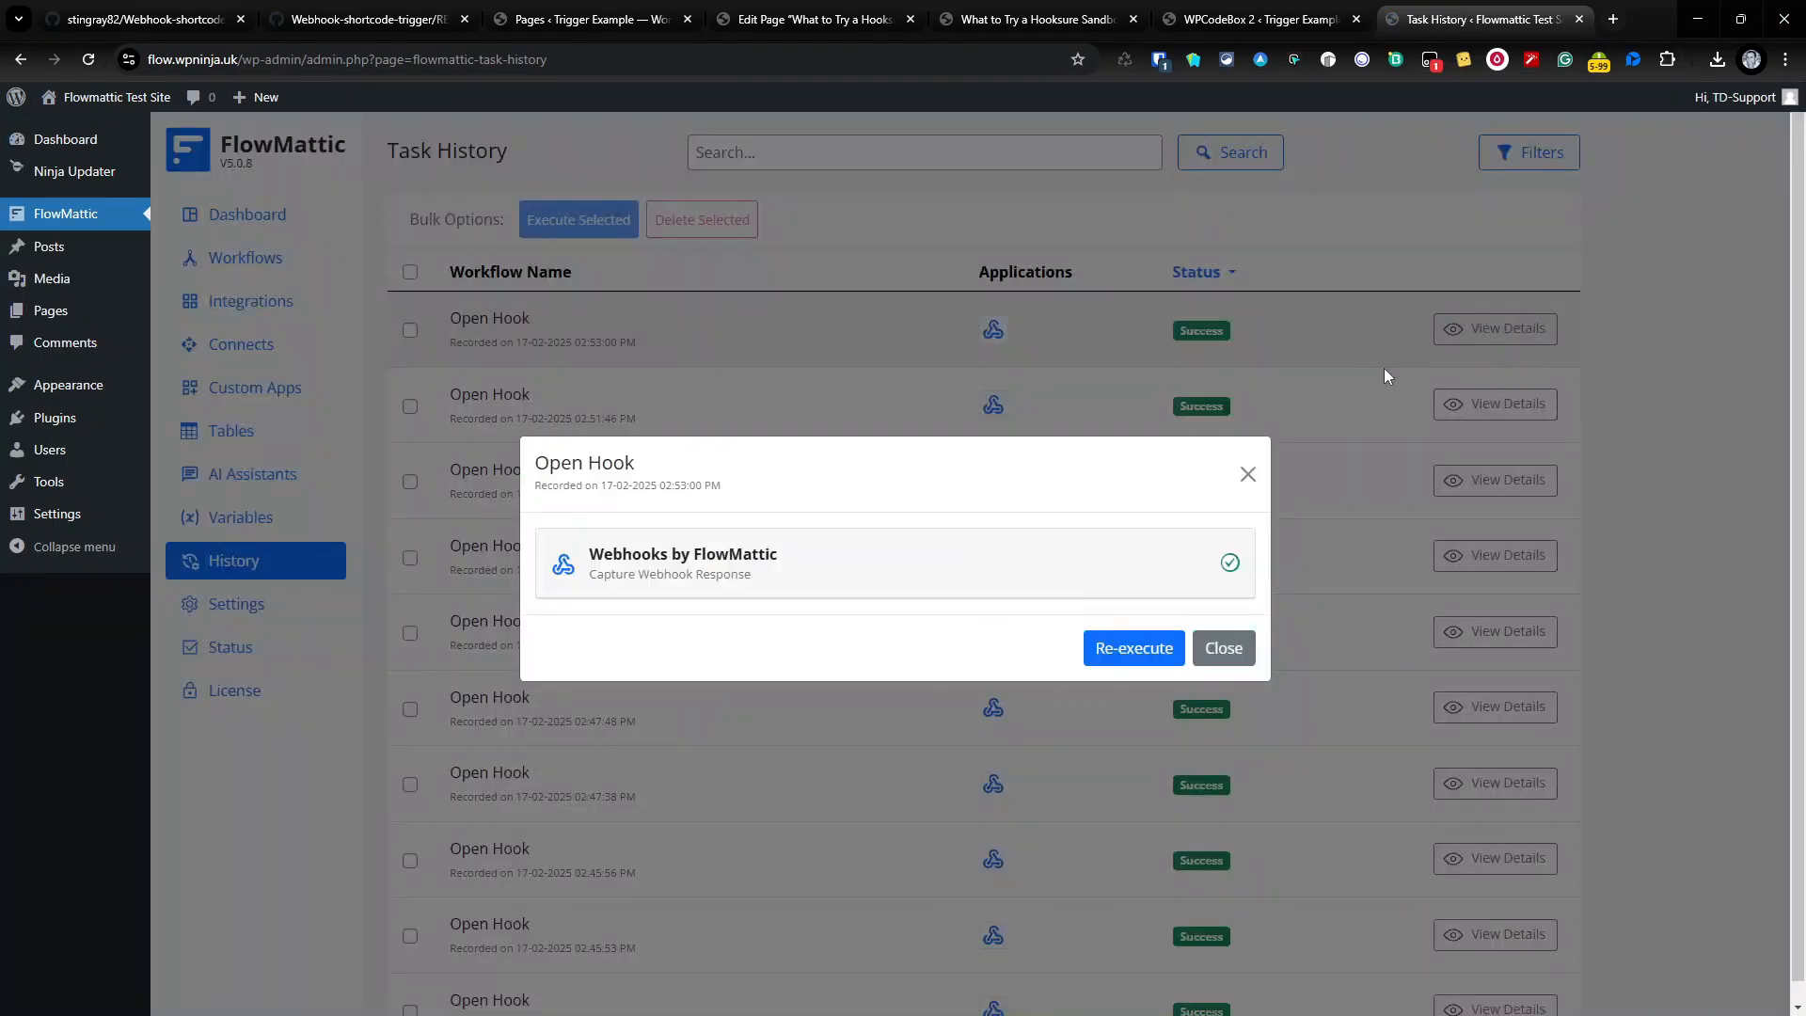
pyautogui.click(812, 591)
pyautogui.scroll(-8, 979, 522)
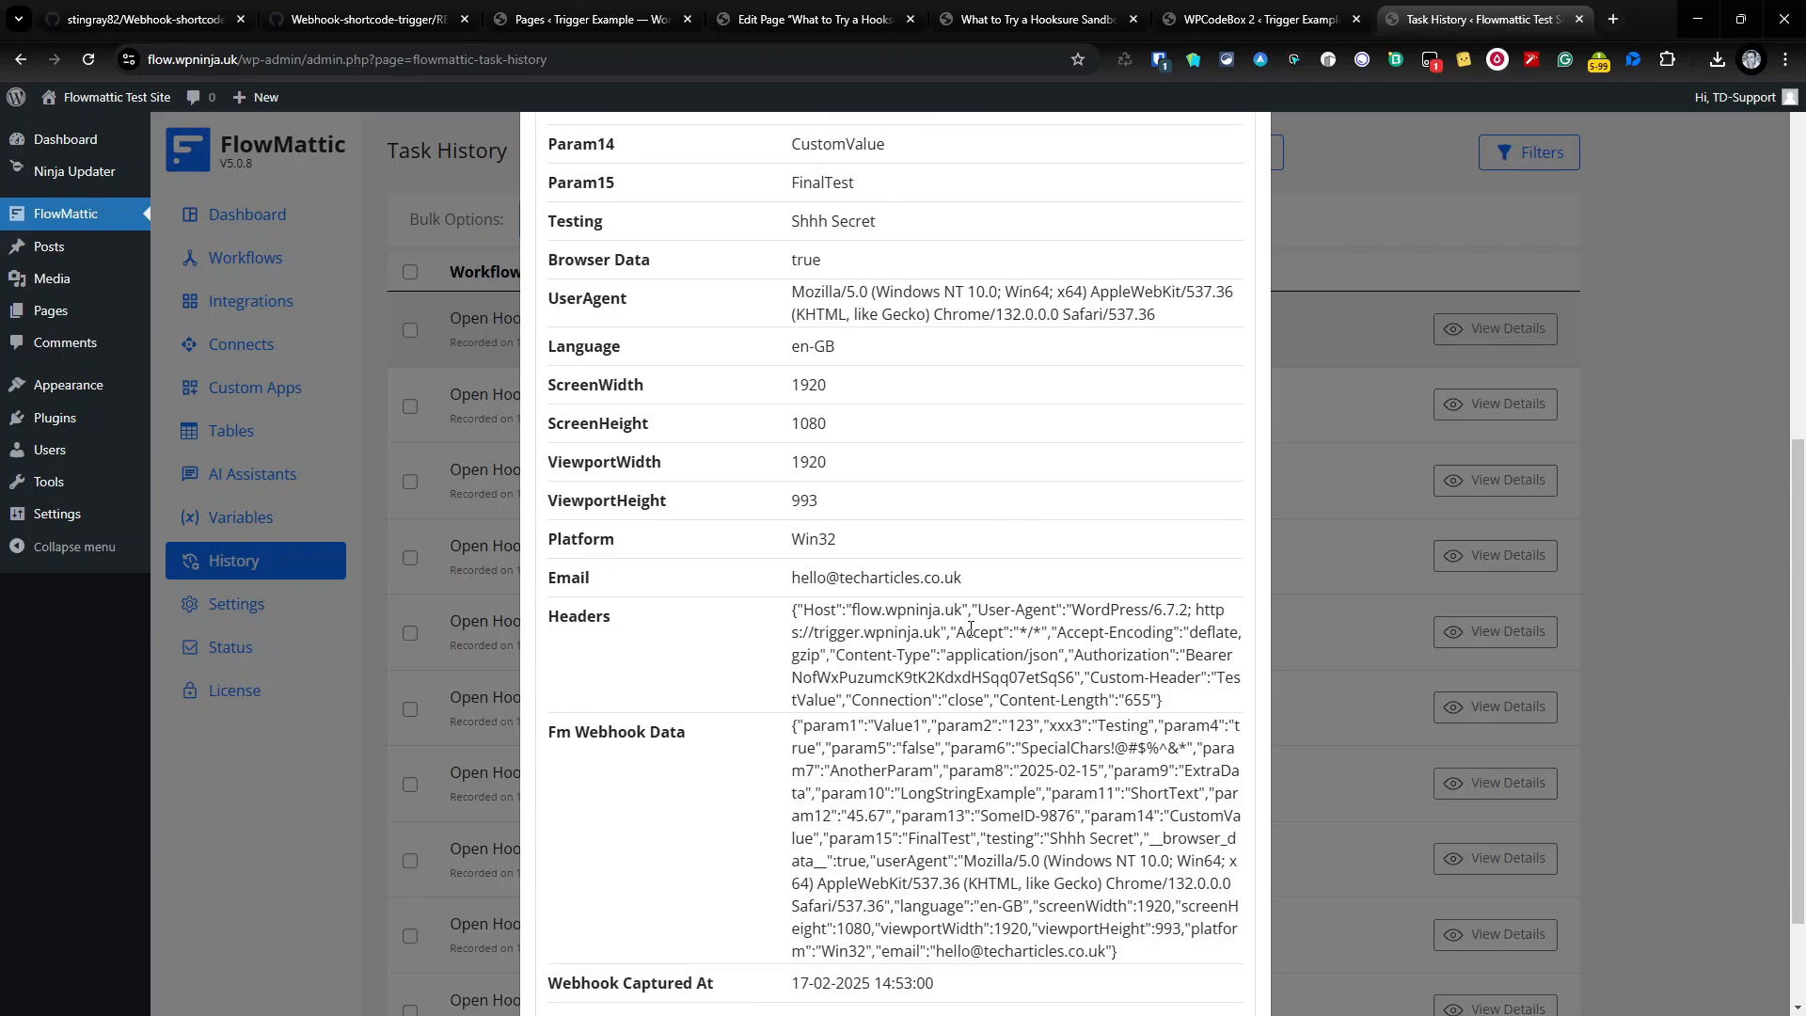
pyautogui.scroll(8, 1050, 277)
pyautogui.scroll(-3, 1050, 277)
pyautogui.doubleClick(731, 845)
pyautogui.scroll(-6, 763, 526)
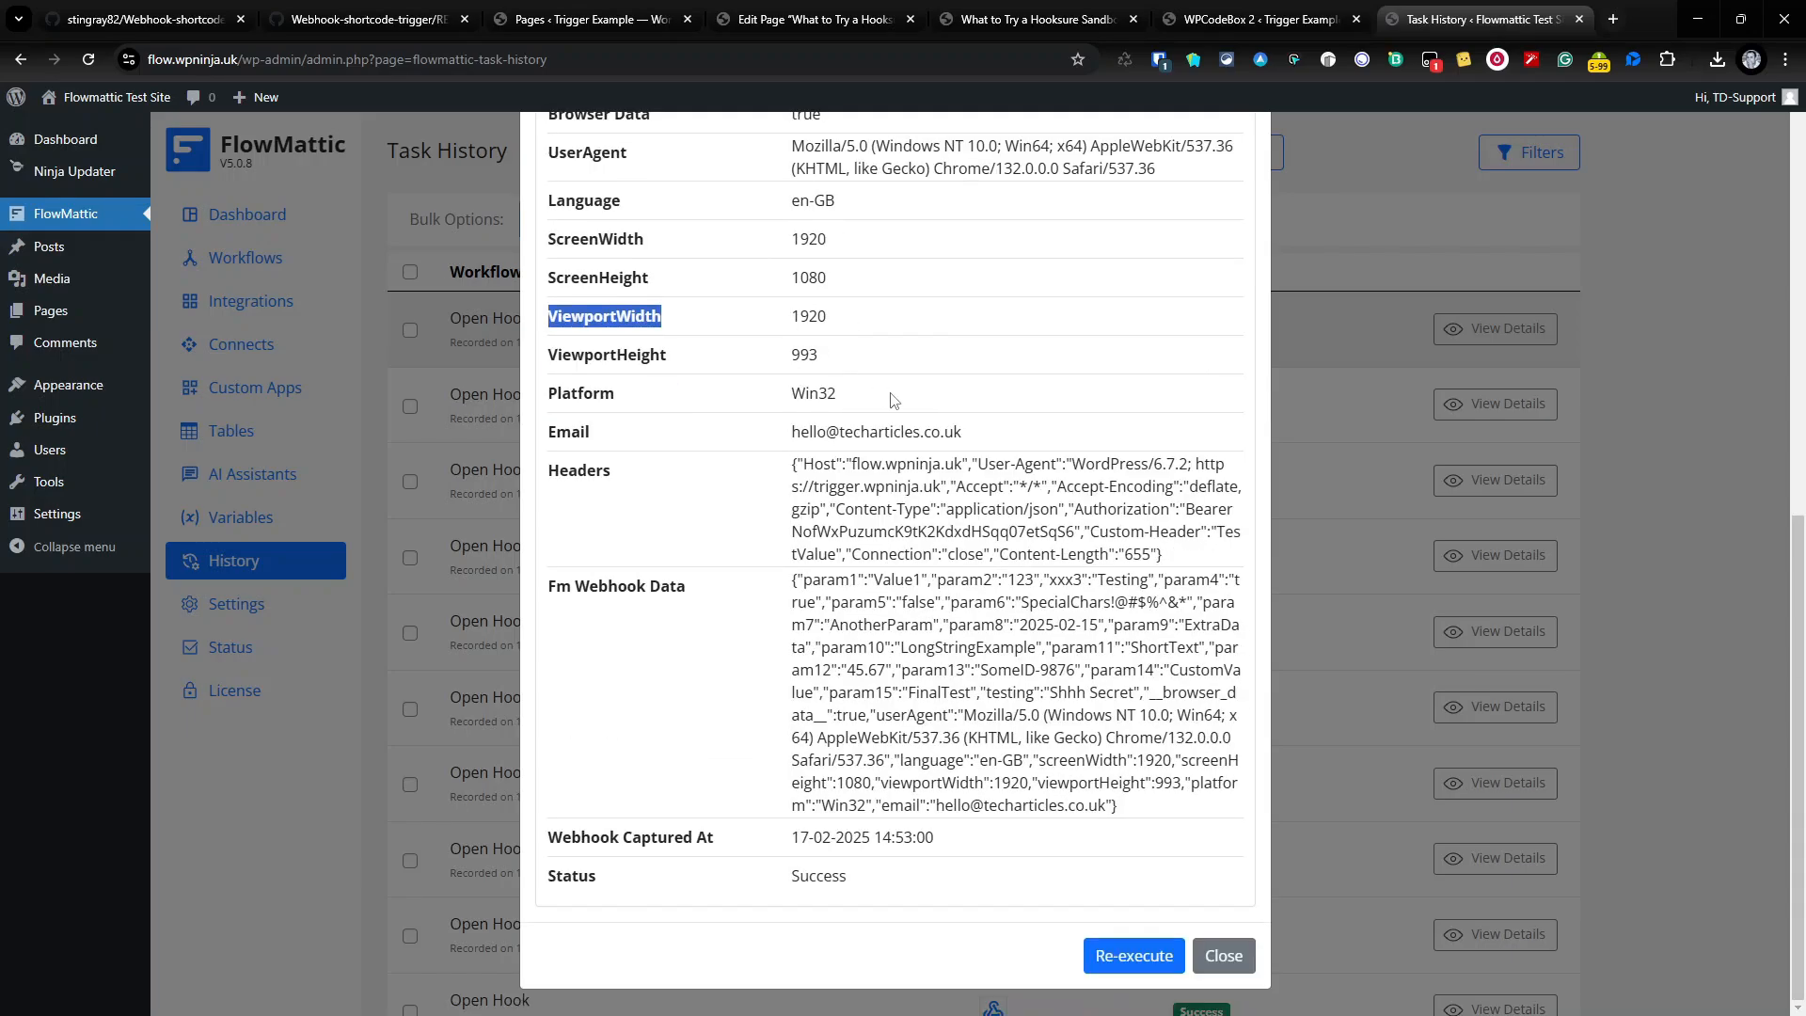
pyautogui.scroll(10, 865, 320)
pyautogui.scroll(-5, 1044, 673)
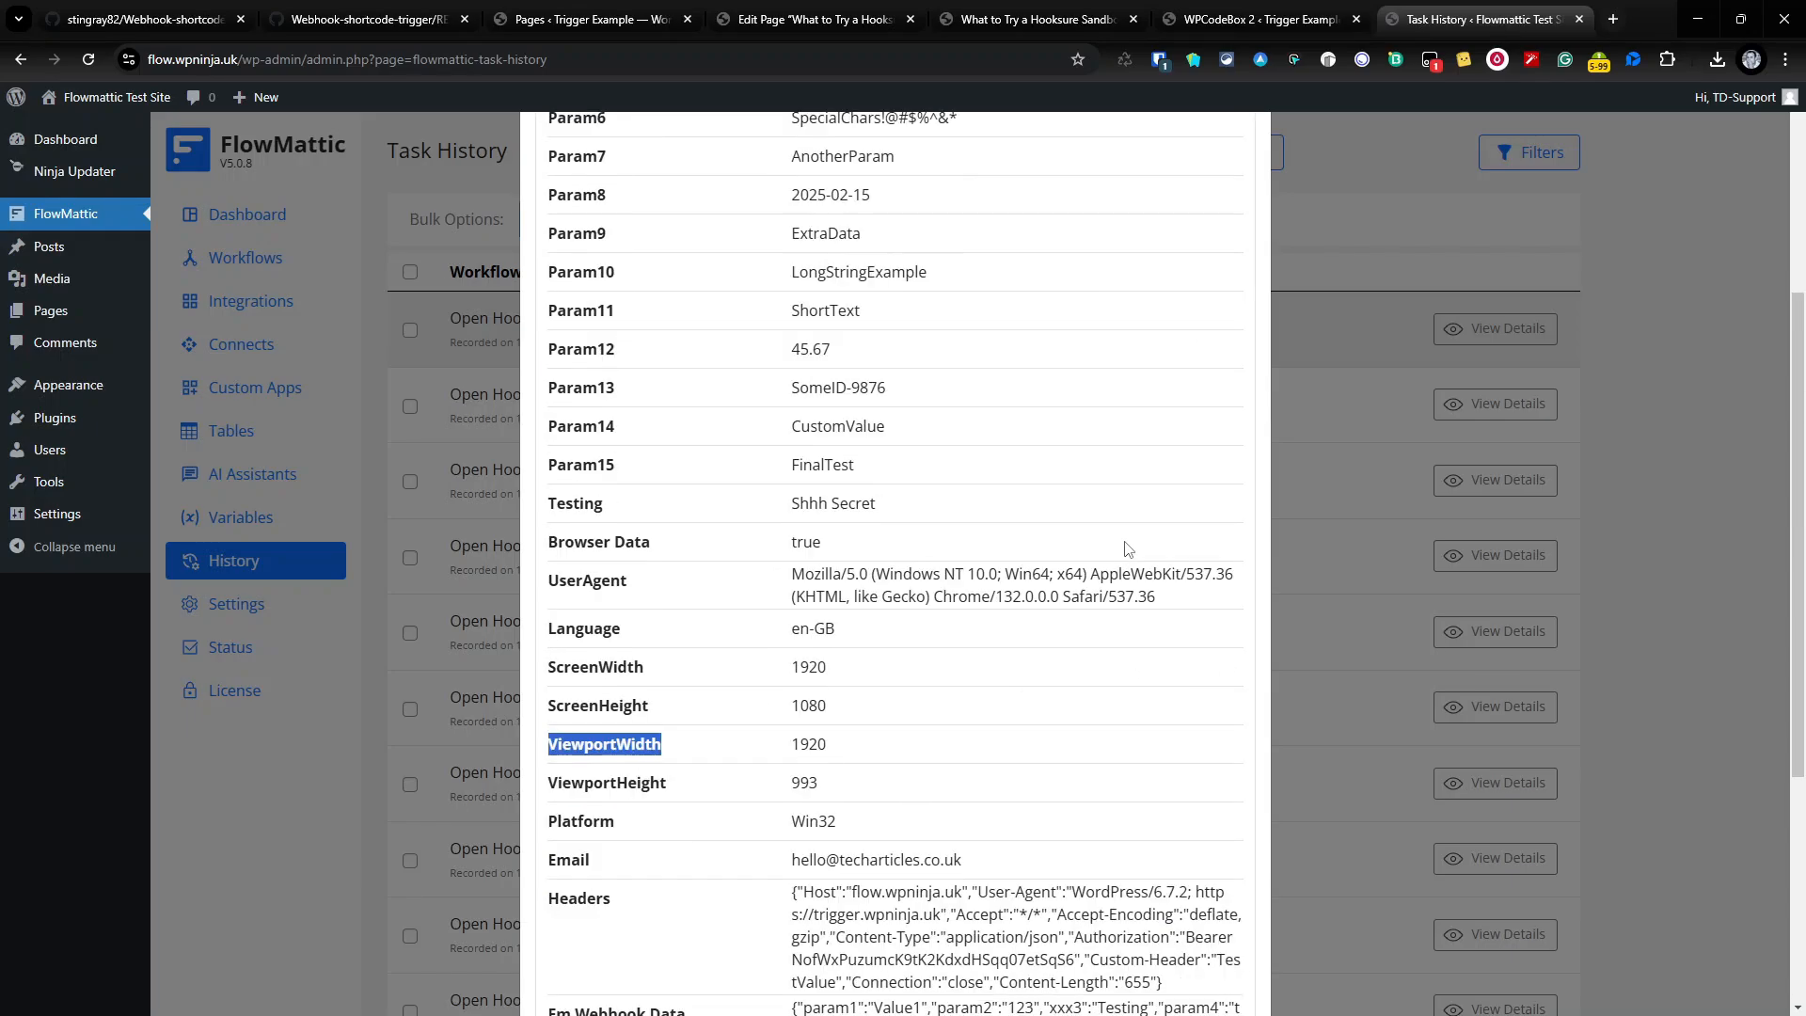
pyautogui.scroll(6, 1124, 553)
pyautogui.click(1247, 147)
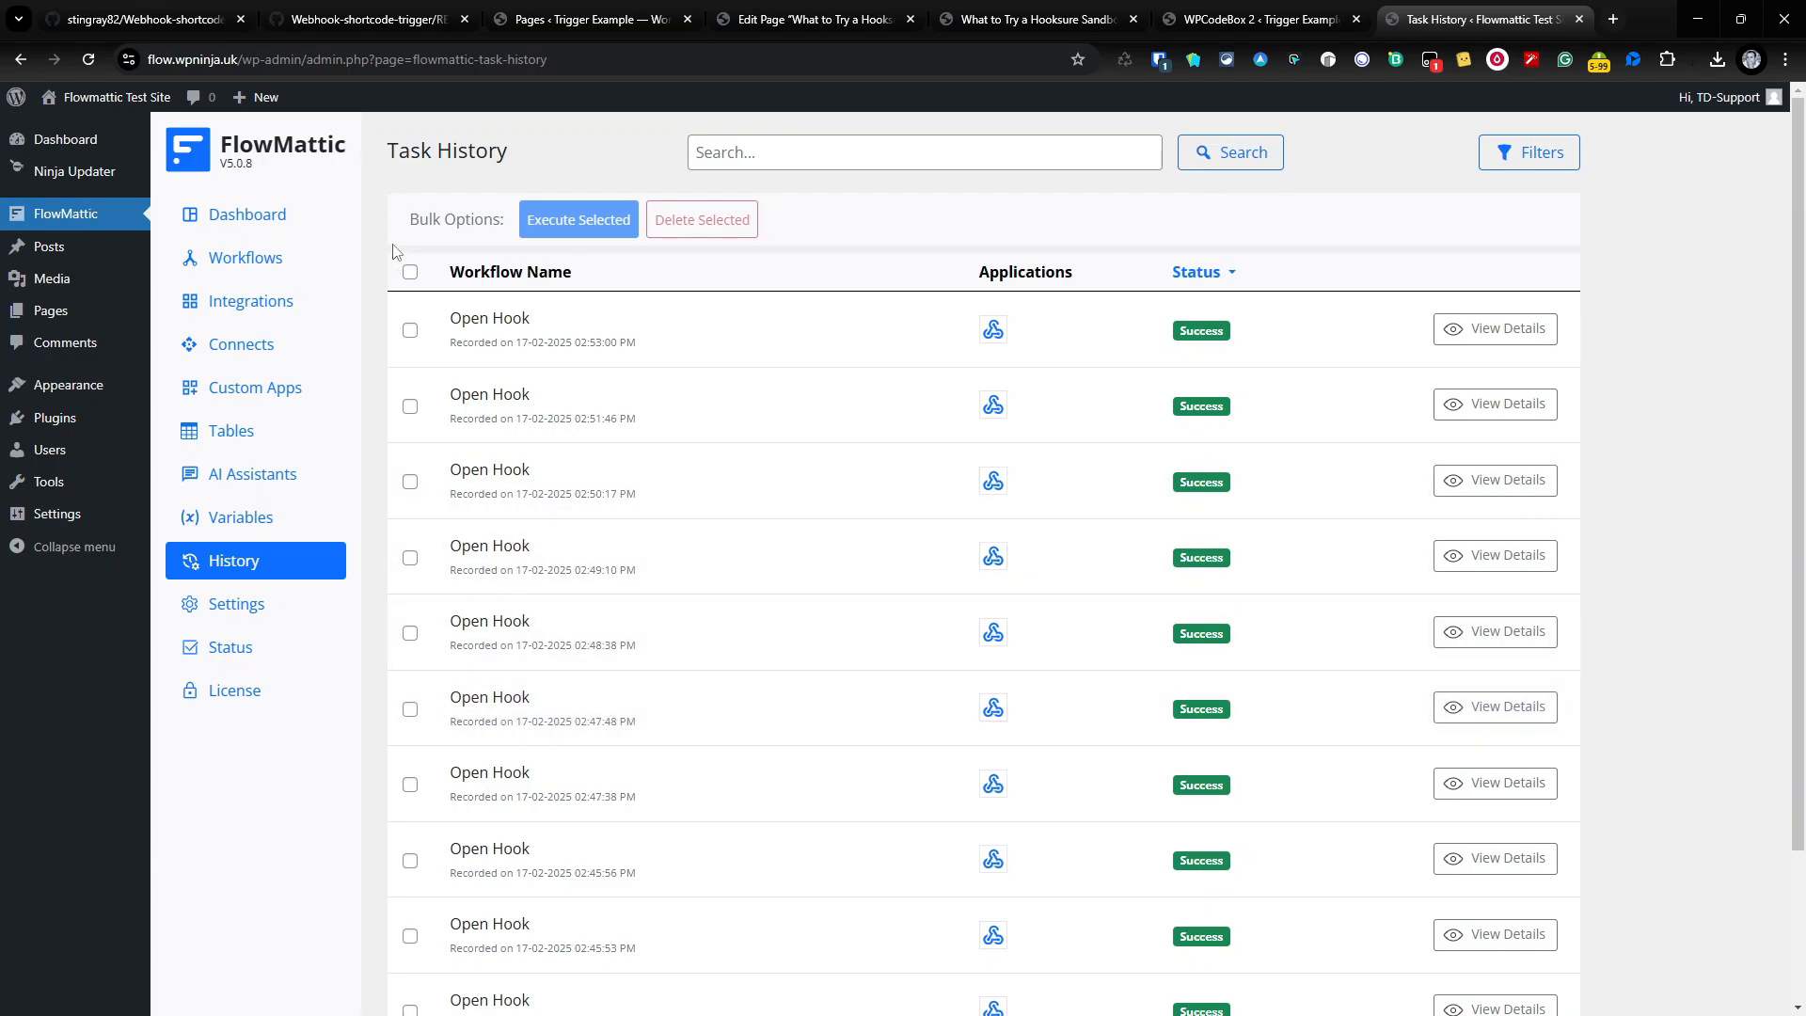
# Delete all recorded Open Hook tasks from the Task History
pyautogui.click(410, 272)
pyautogui.click(711, 216)
pyautogui.click(739, 652)
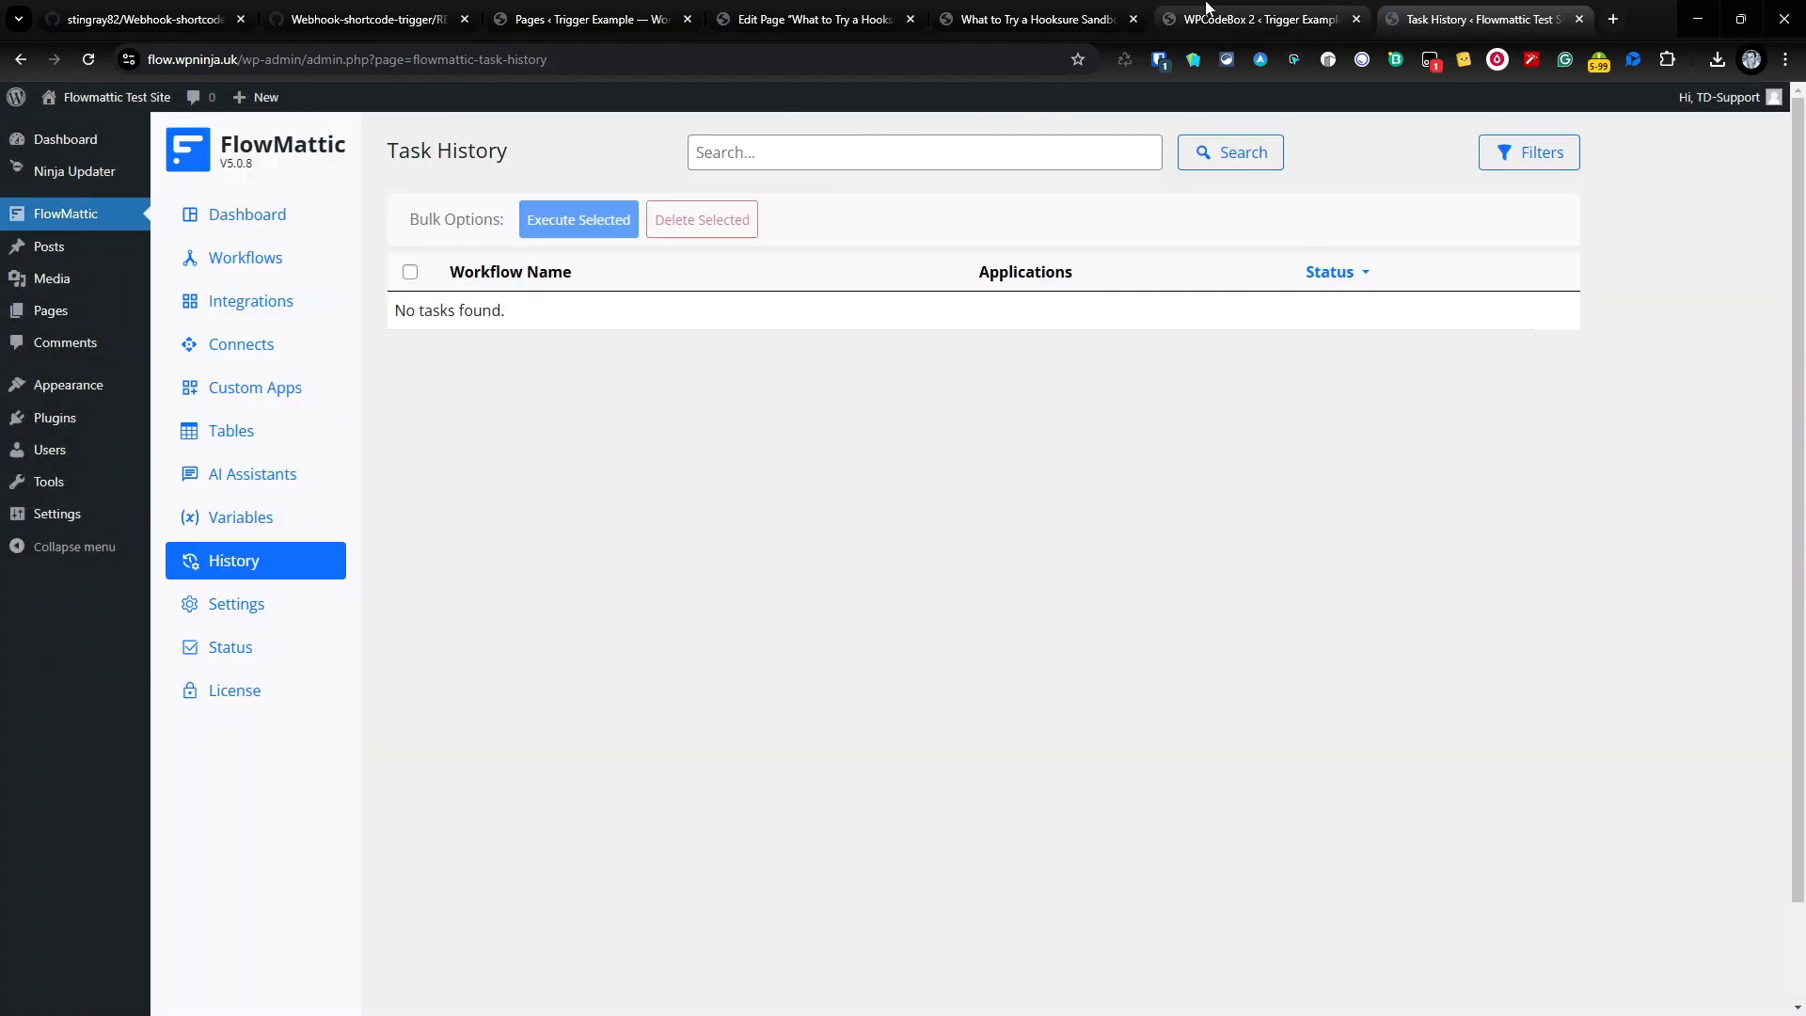
# Return to the Hooksure Sandbox page's editor and show the block settings of the first paragraph, "Just put your email in the box below"
pyautogui.click(1238, 20)
pyautogui.click(837, 23)
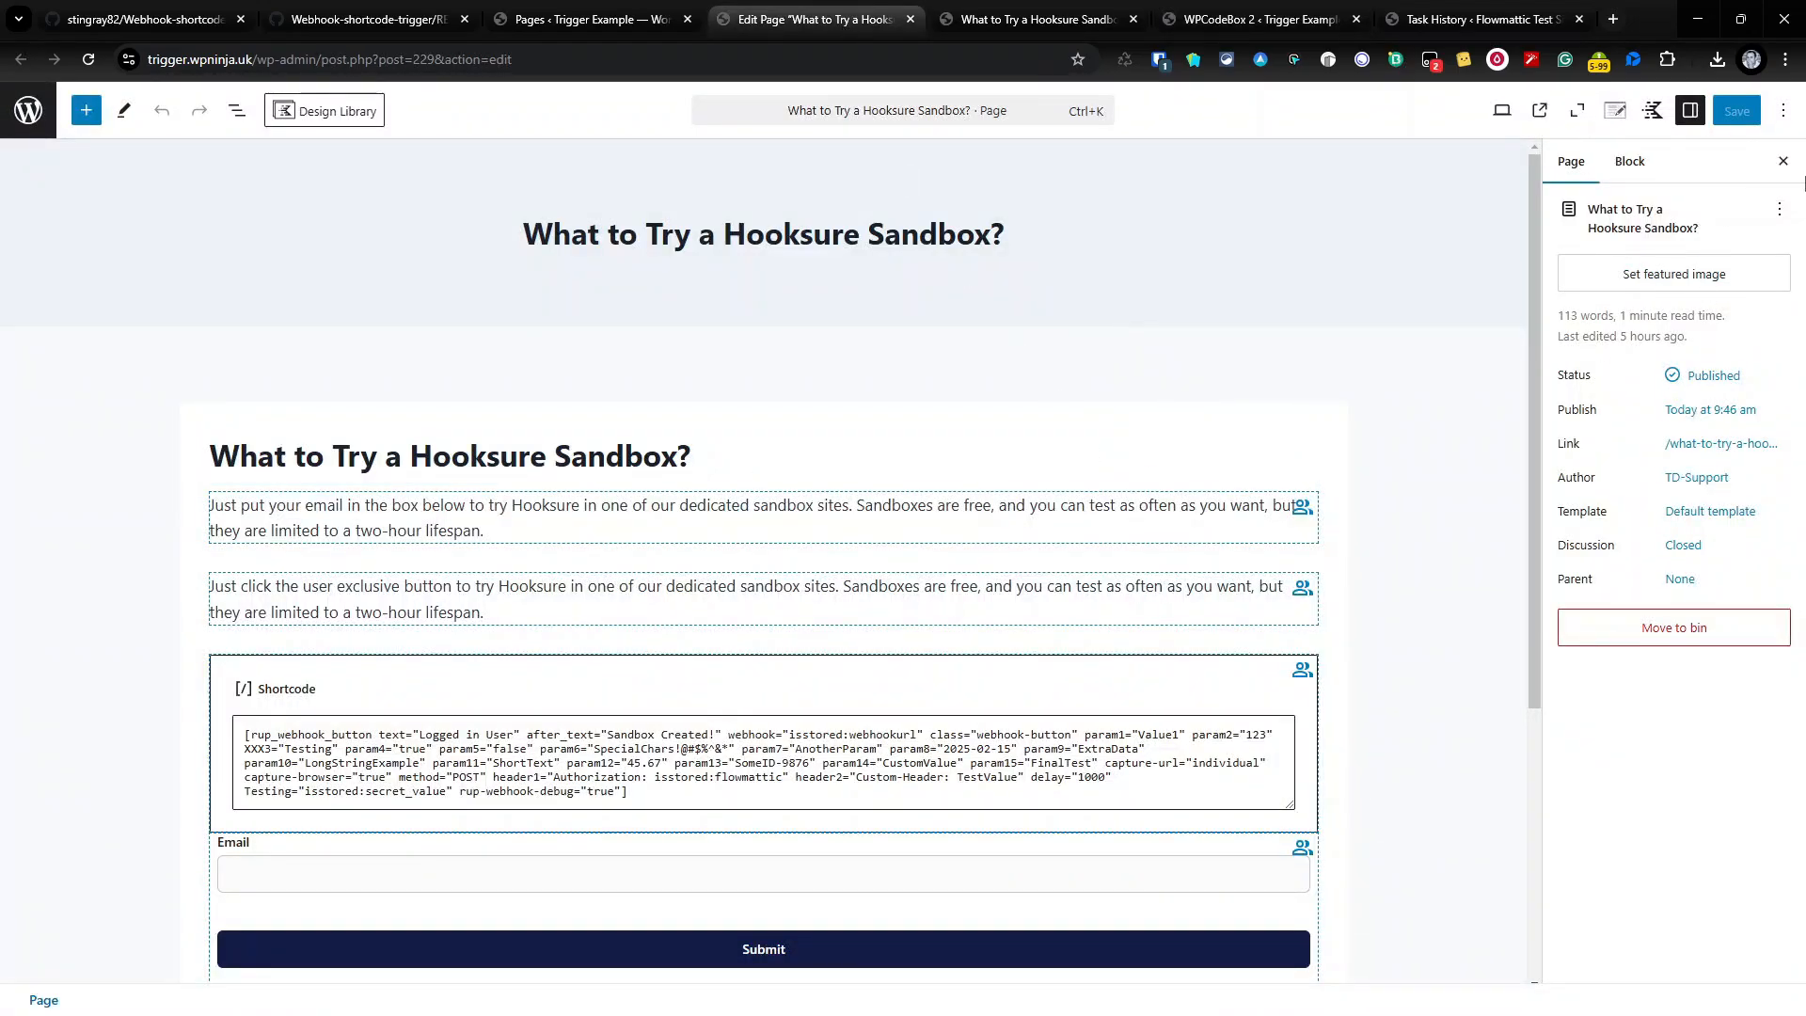
pyautogui.click(1782, 161)
pyautogui.click(1002, 490)
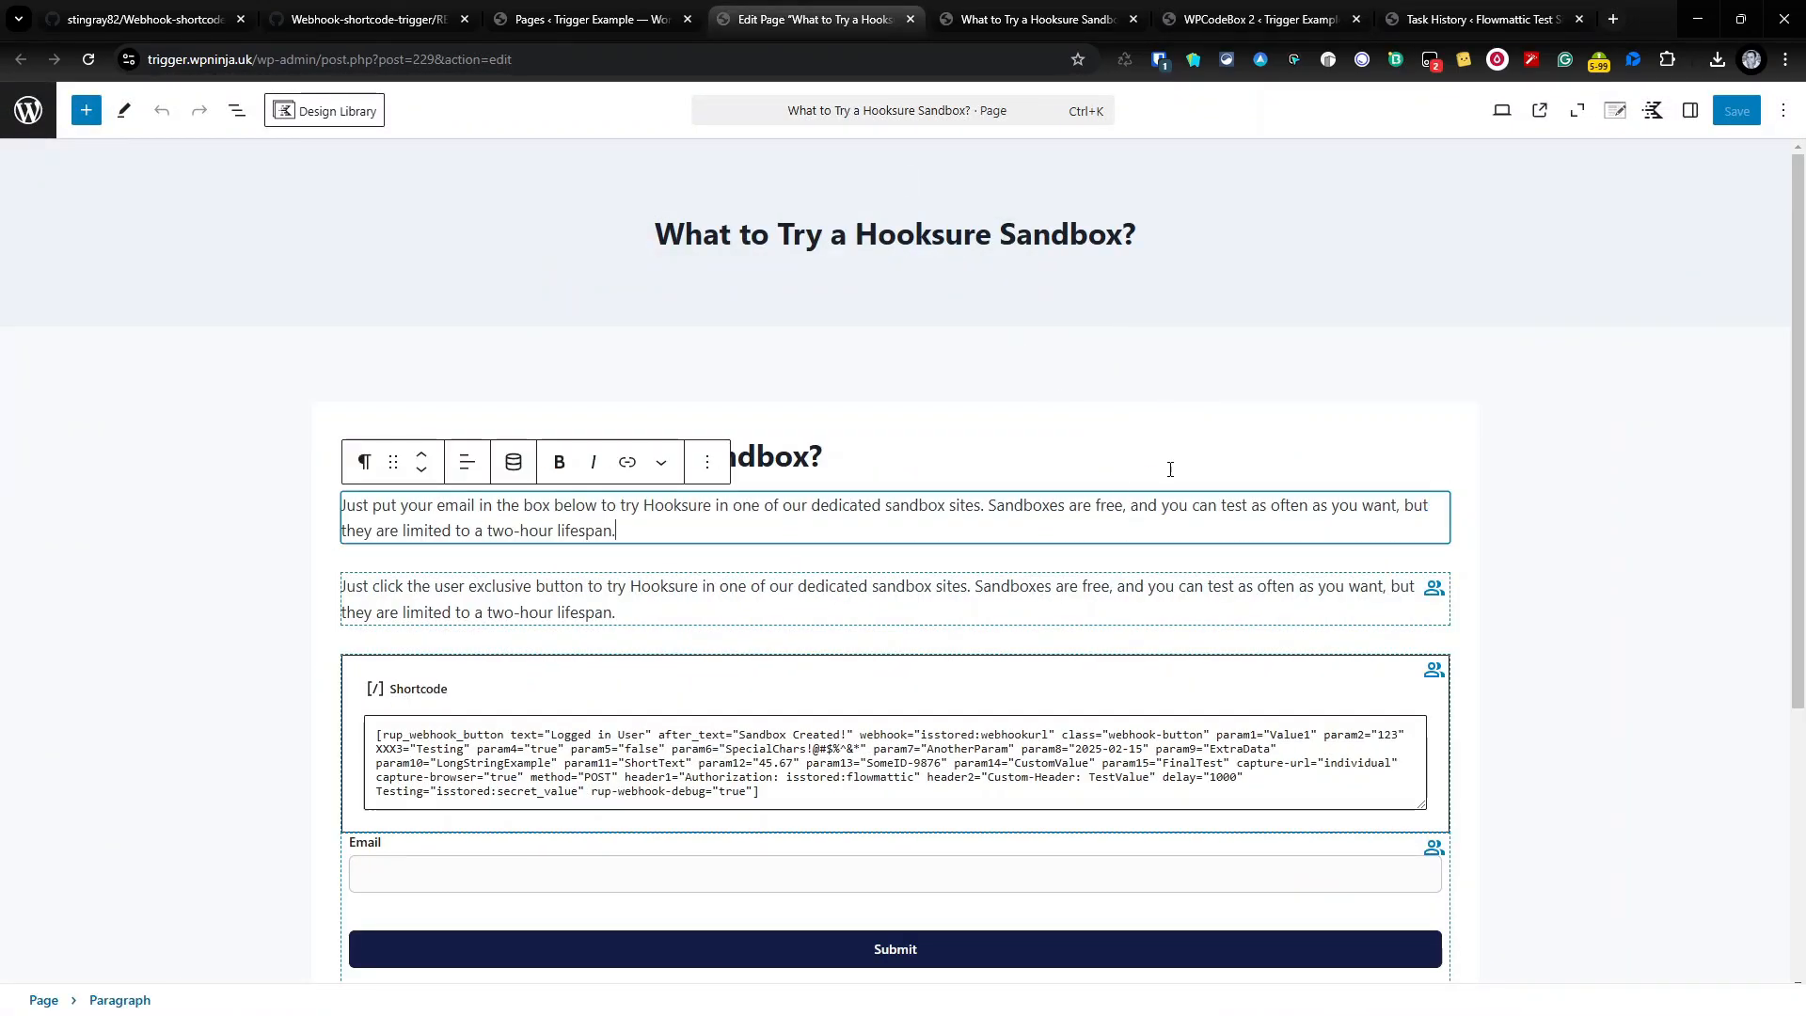
pyautogui.click(1612, 113)
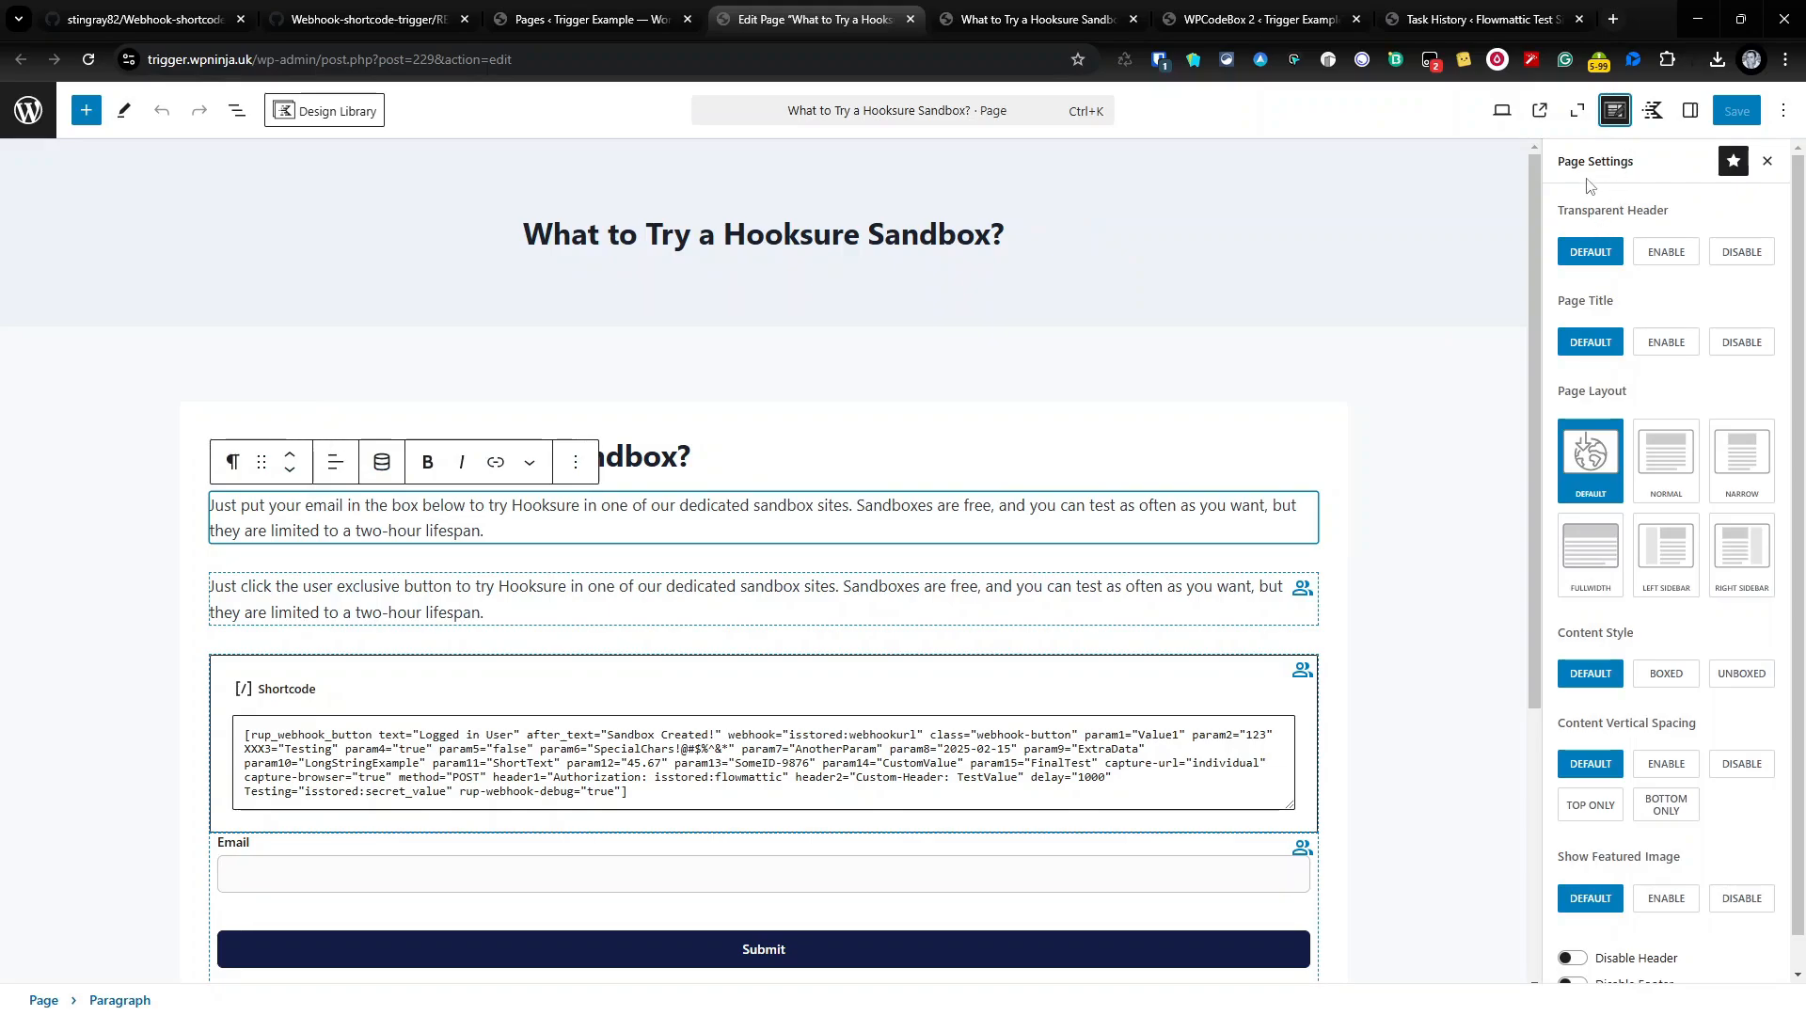
pyautogui.click(1690, 110)
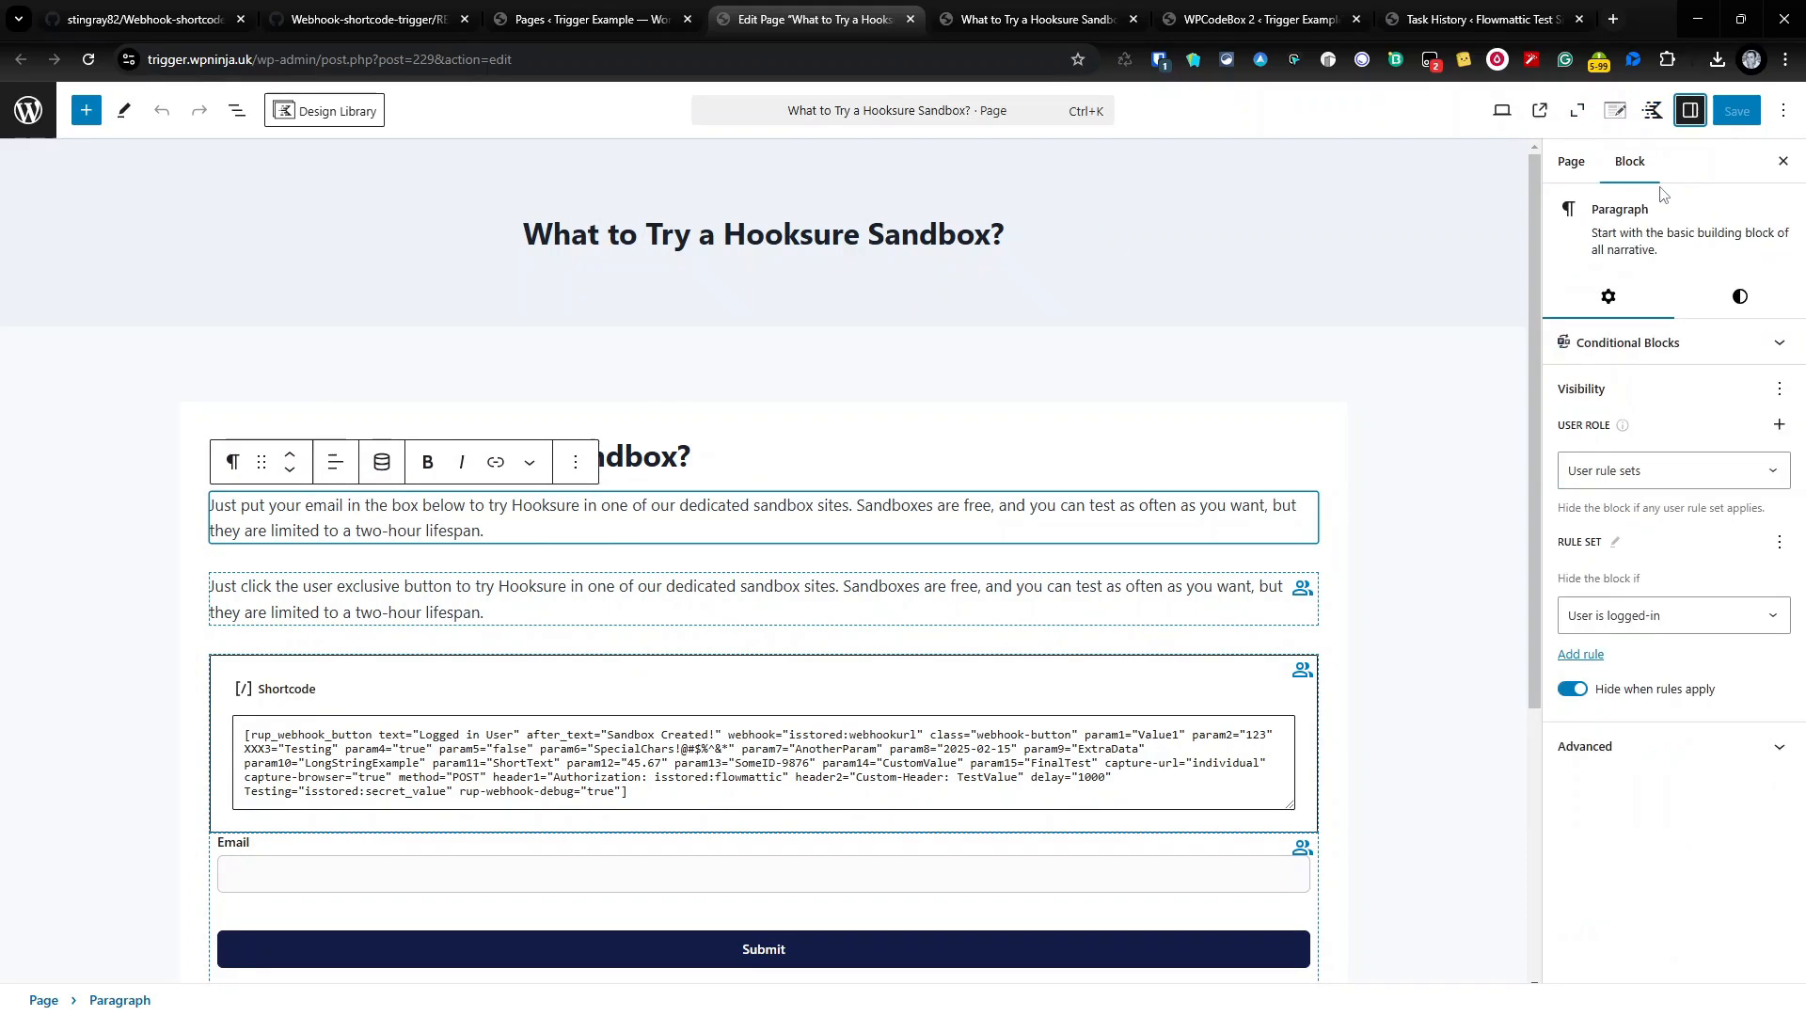
pyautogui.click(1571, 162)
pyautogui.click(1632, 165)
# Compare the user-role visibility rules of the heading, the two paragraphs and the rup_webhook_button shortcode block
pyautogui.click(1280, 455)
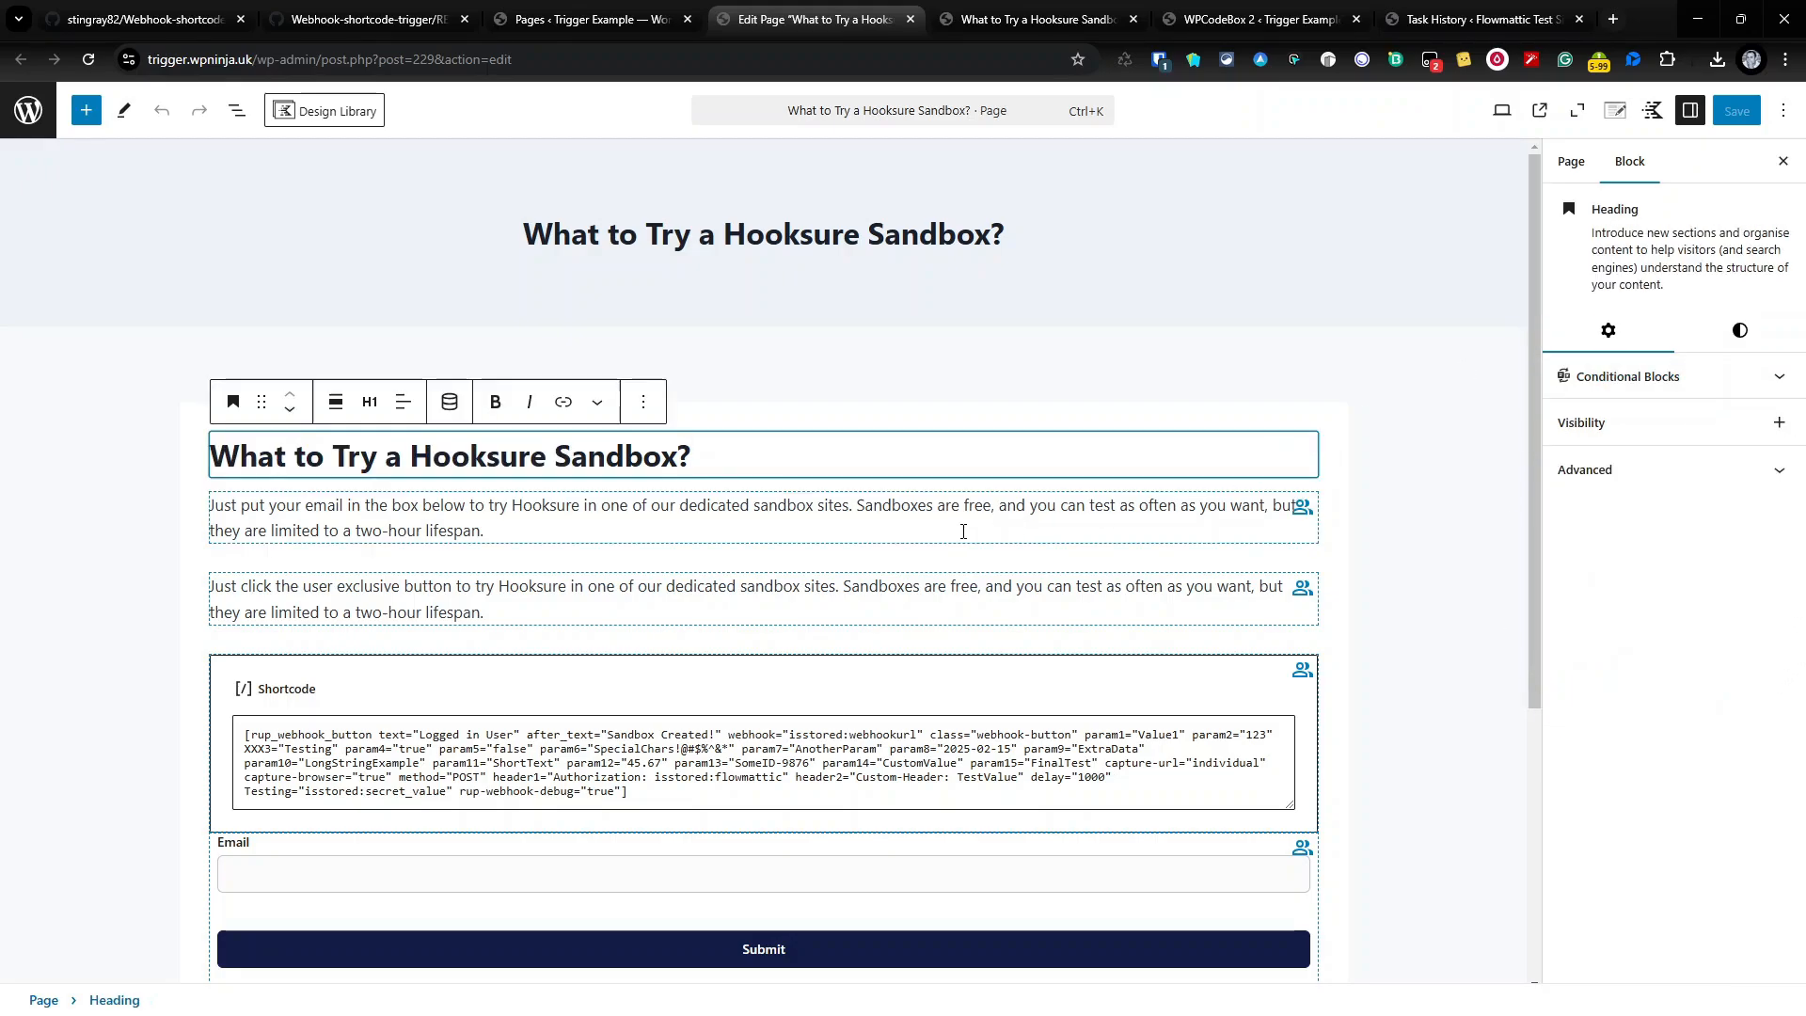
pyautogui.click(776, 537)
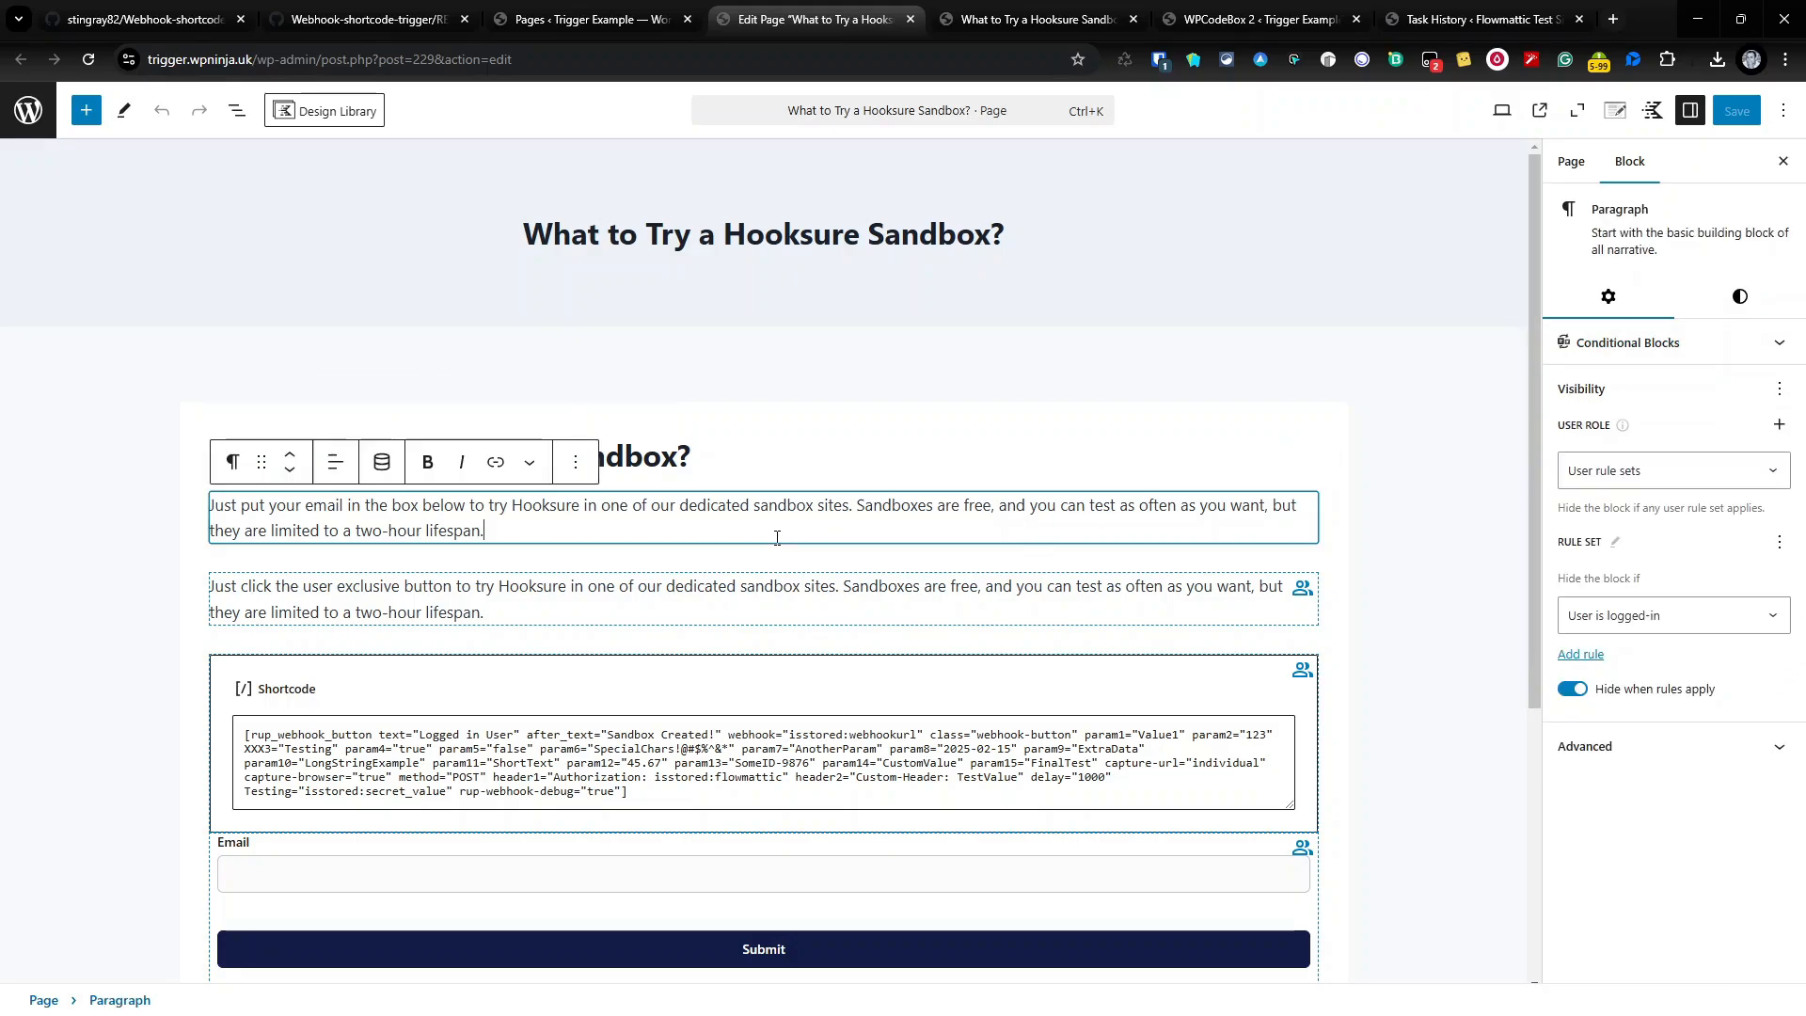
pyautogui.click(801, 467)
pyautogui.click(704, 538)
pyautogui.click(551, 616)
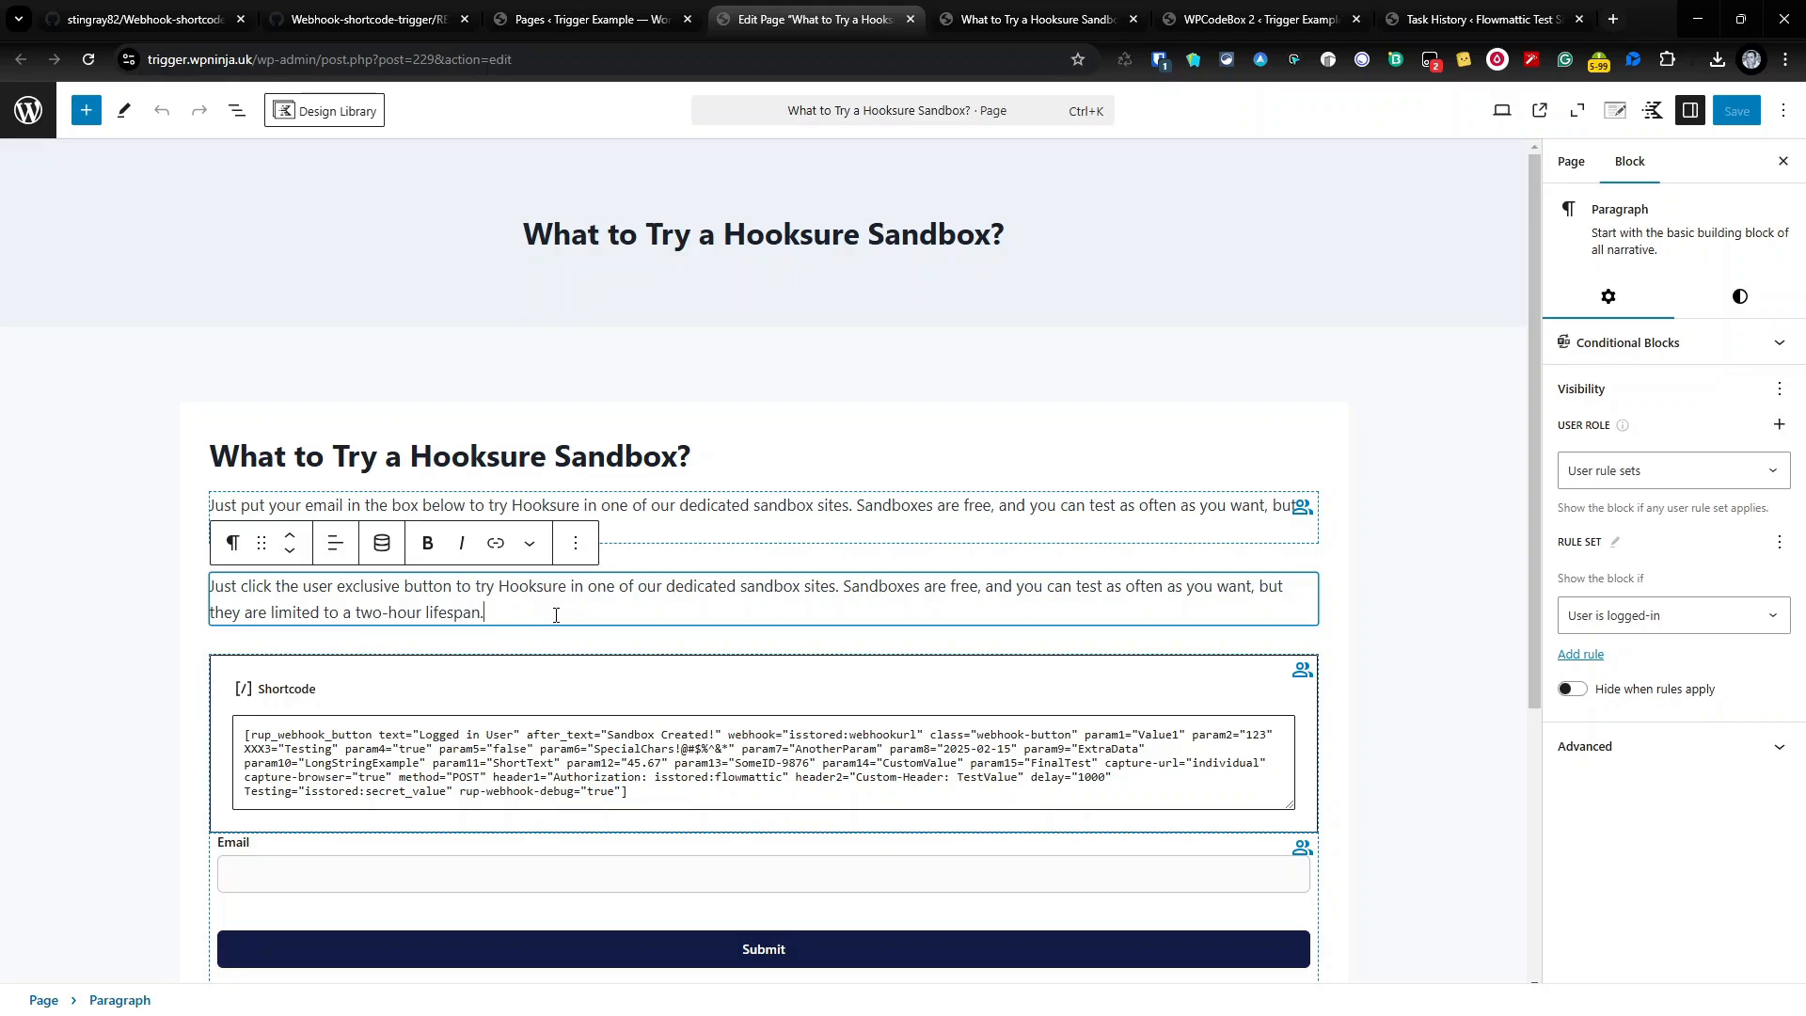
pyautogui.click(623, 714)
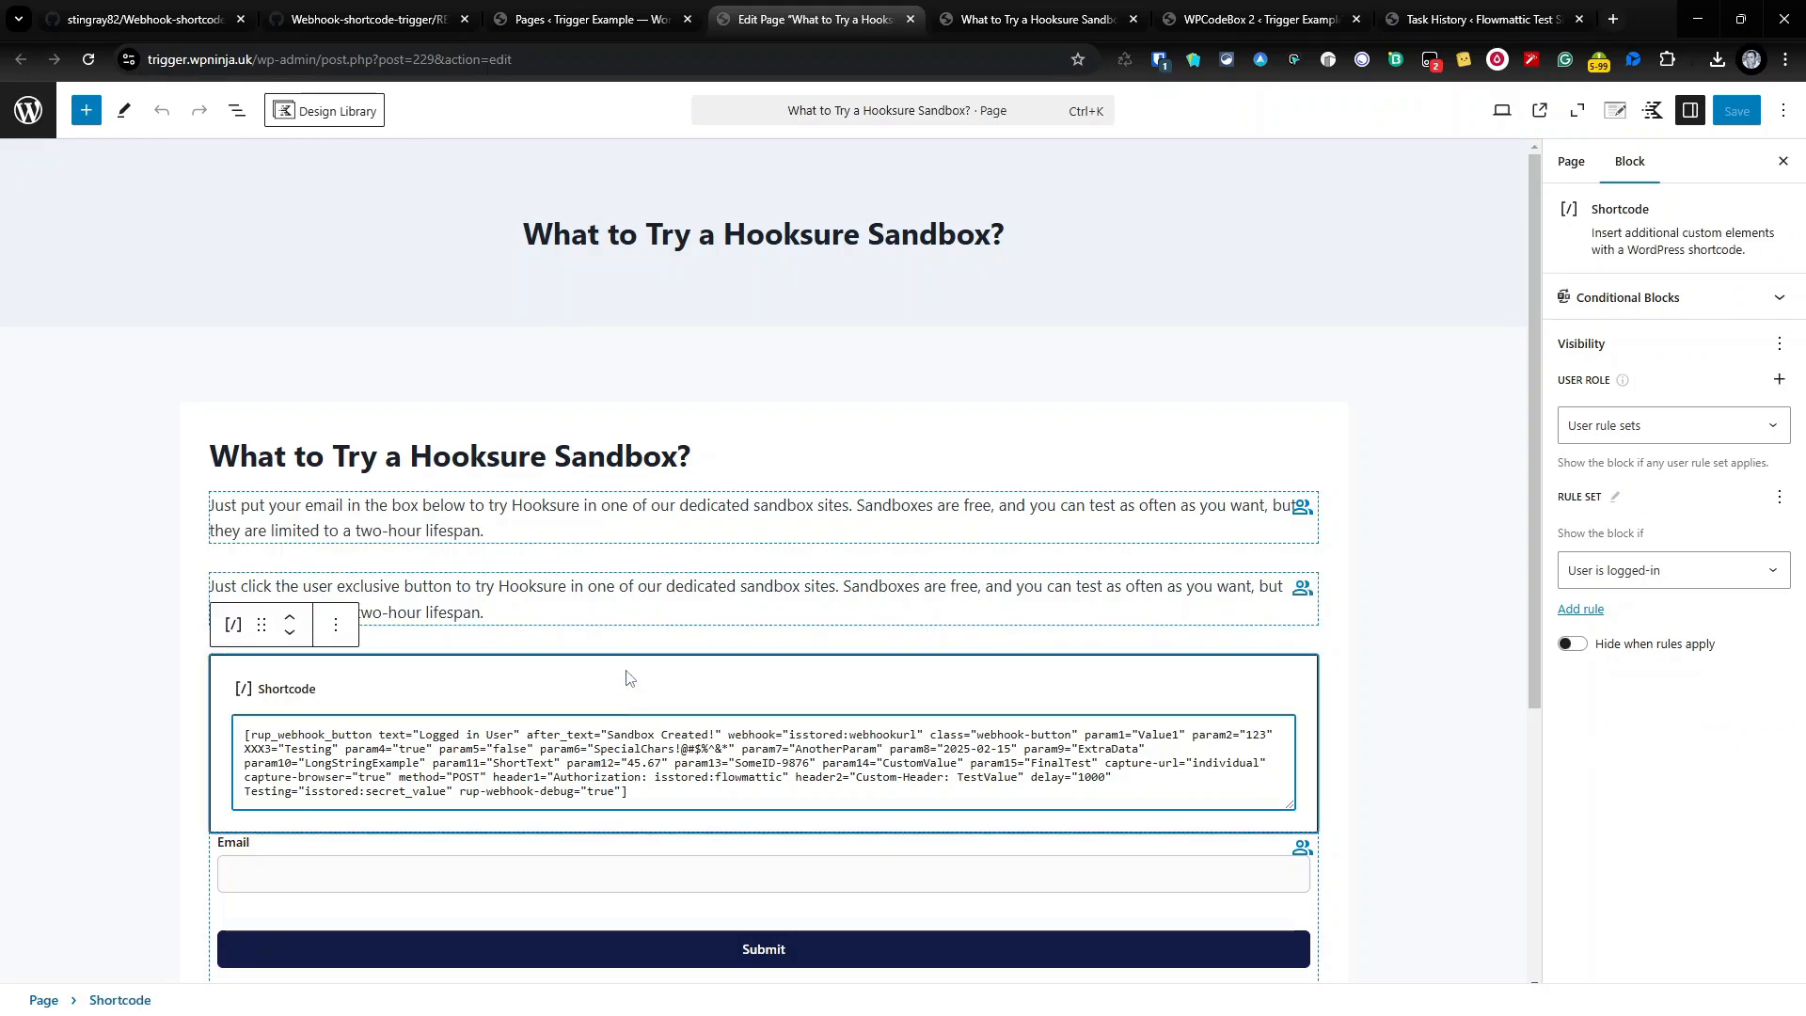
pyautogui.click(628, 621)
pyautogui.click(629, 717)
pyautogui.click(630, 613)
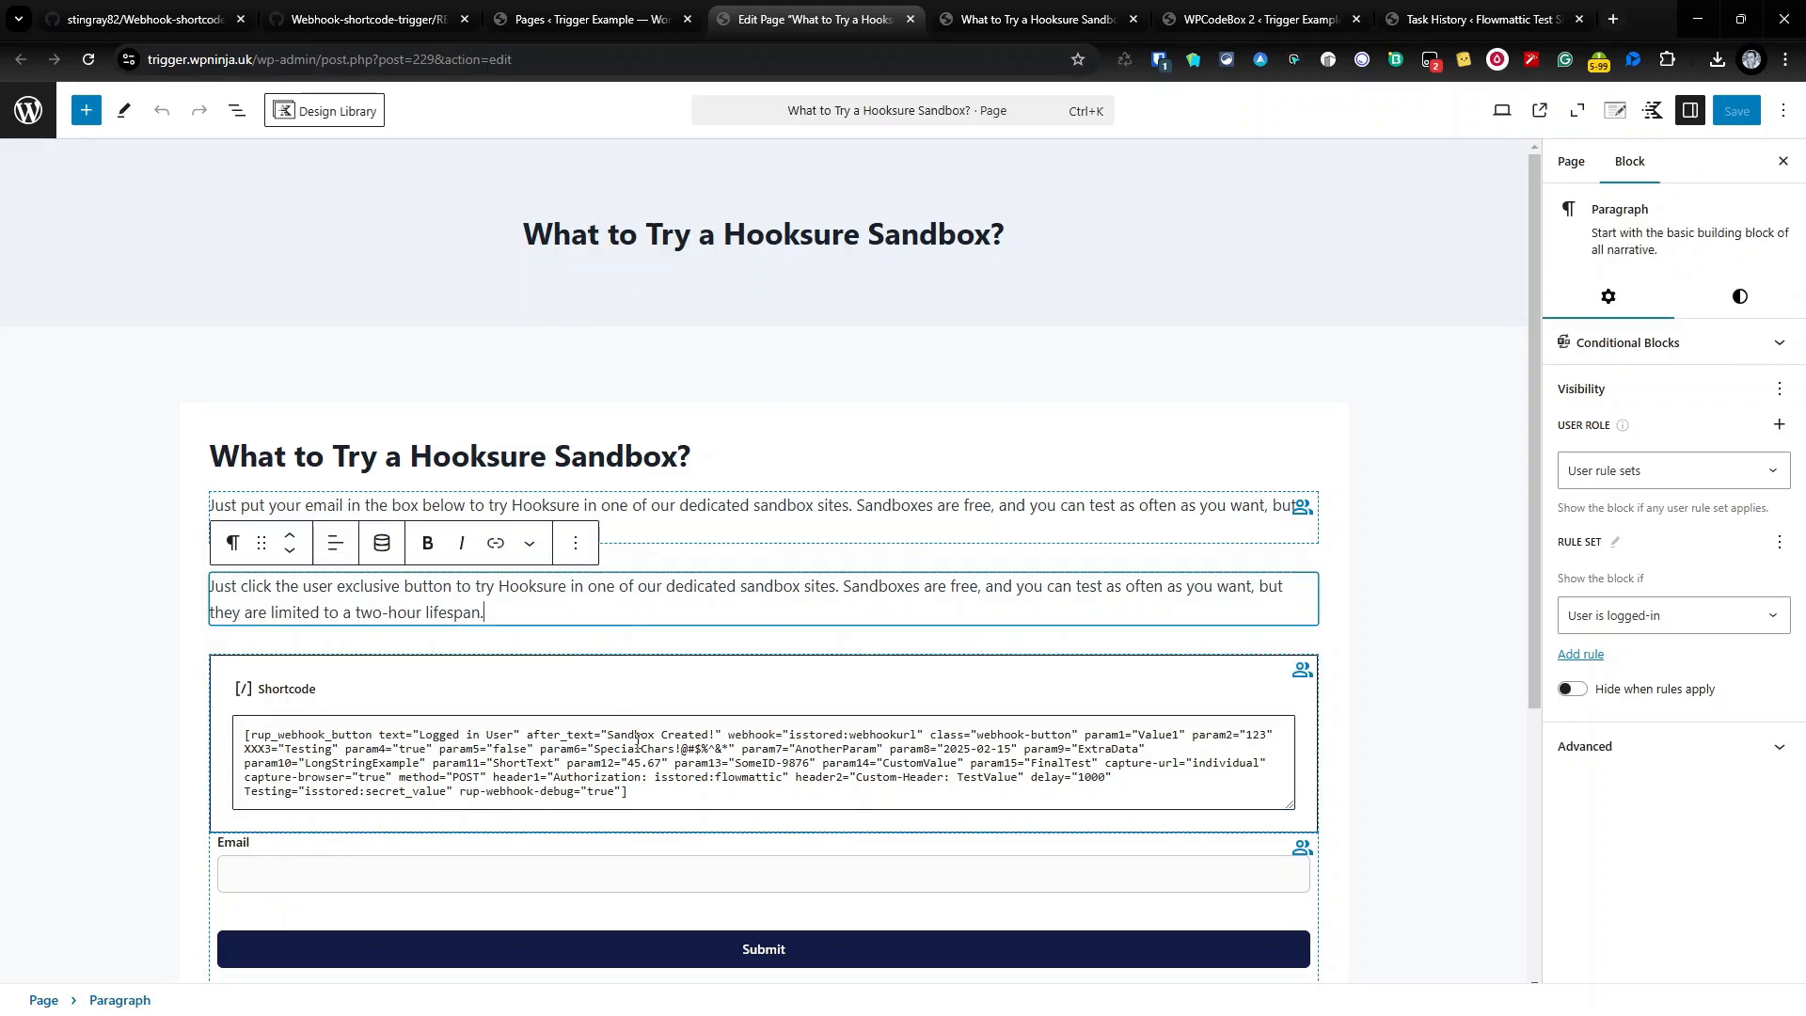
# Compare the user-role visibility rules of the second paragraph, "Just click the user exclusive button", and the rup_webhook_button shortcode block
pyautogui.click(638, 751)
pyautogui.click(640, 609)
pyautogui.click(630, 728)
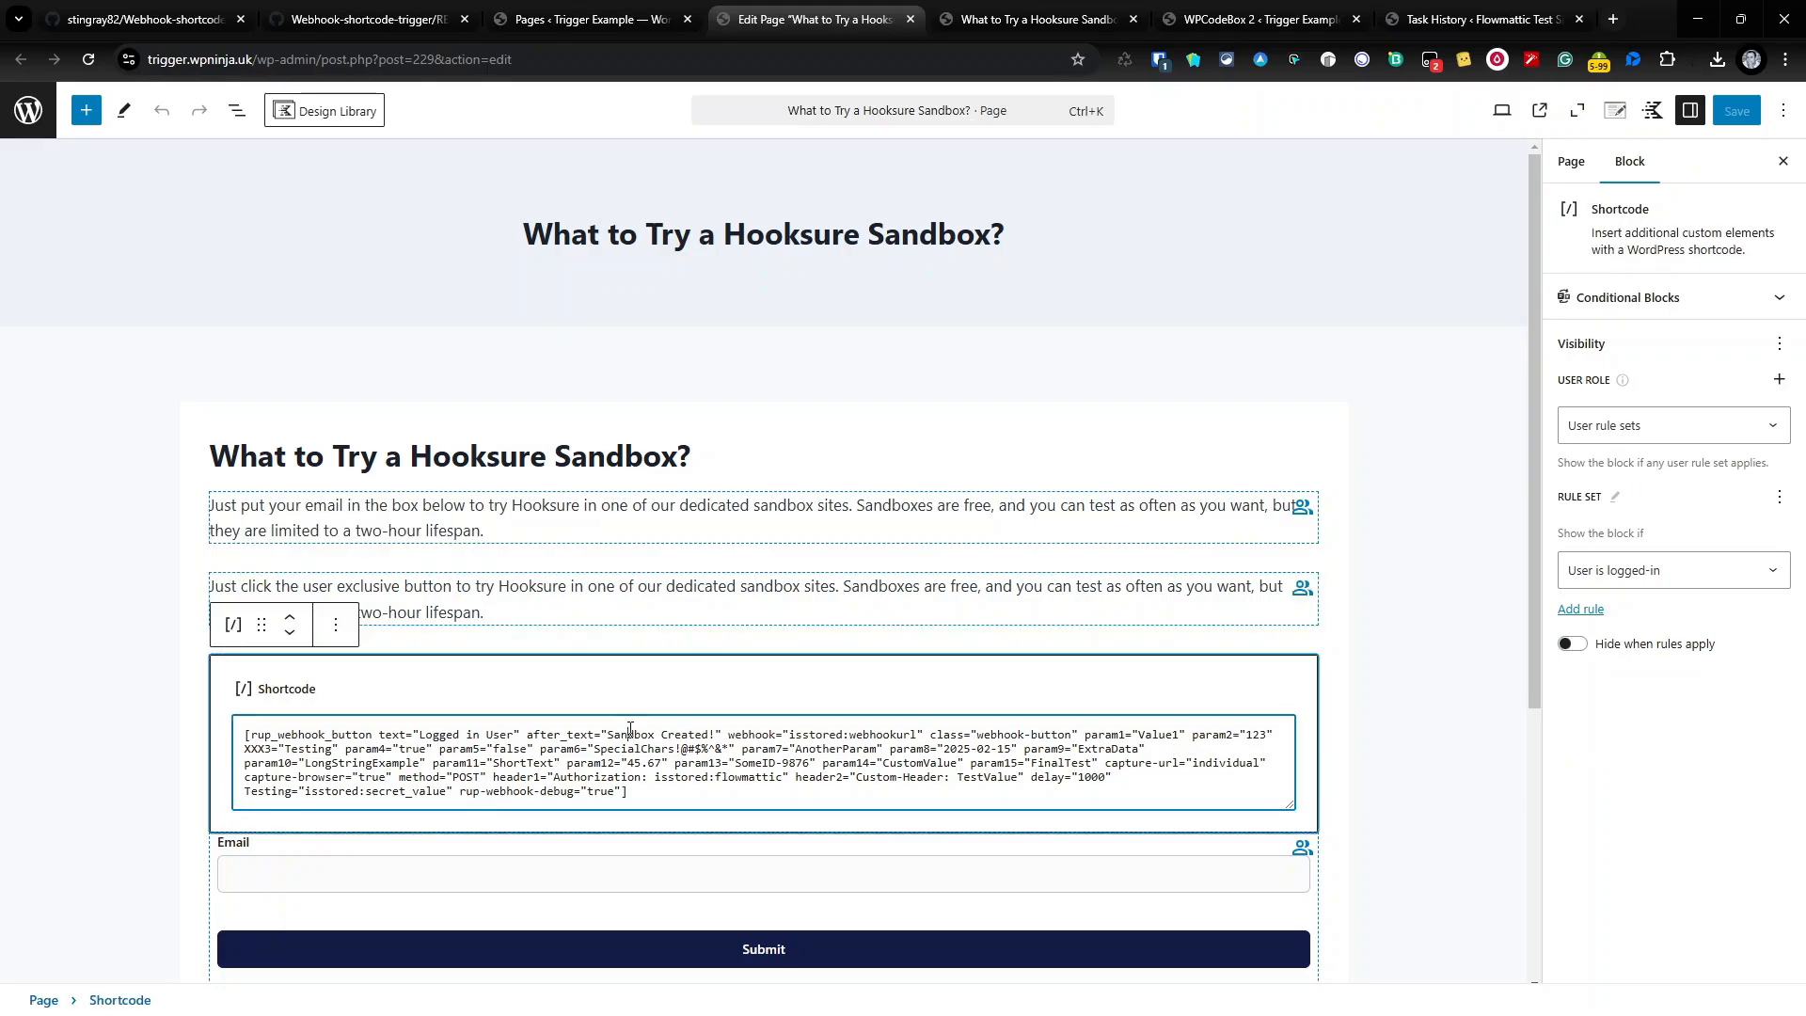
pyautogui.click(609, 581)
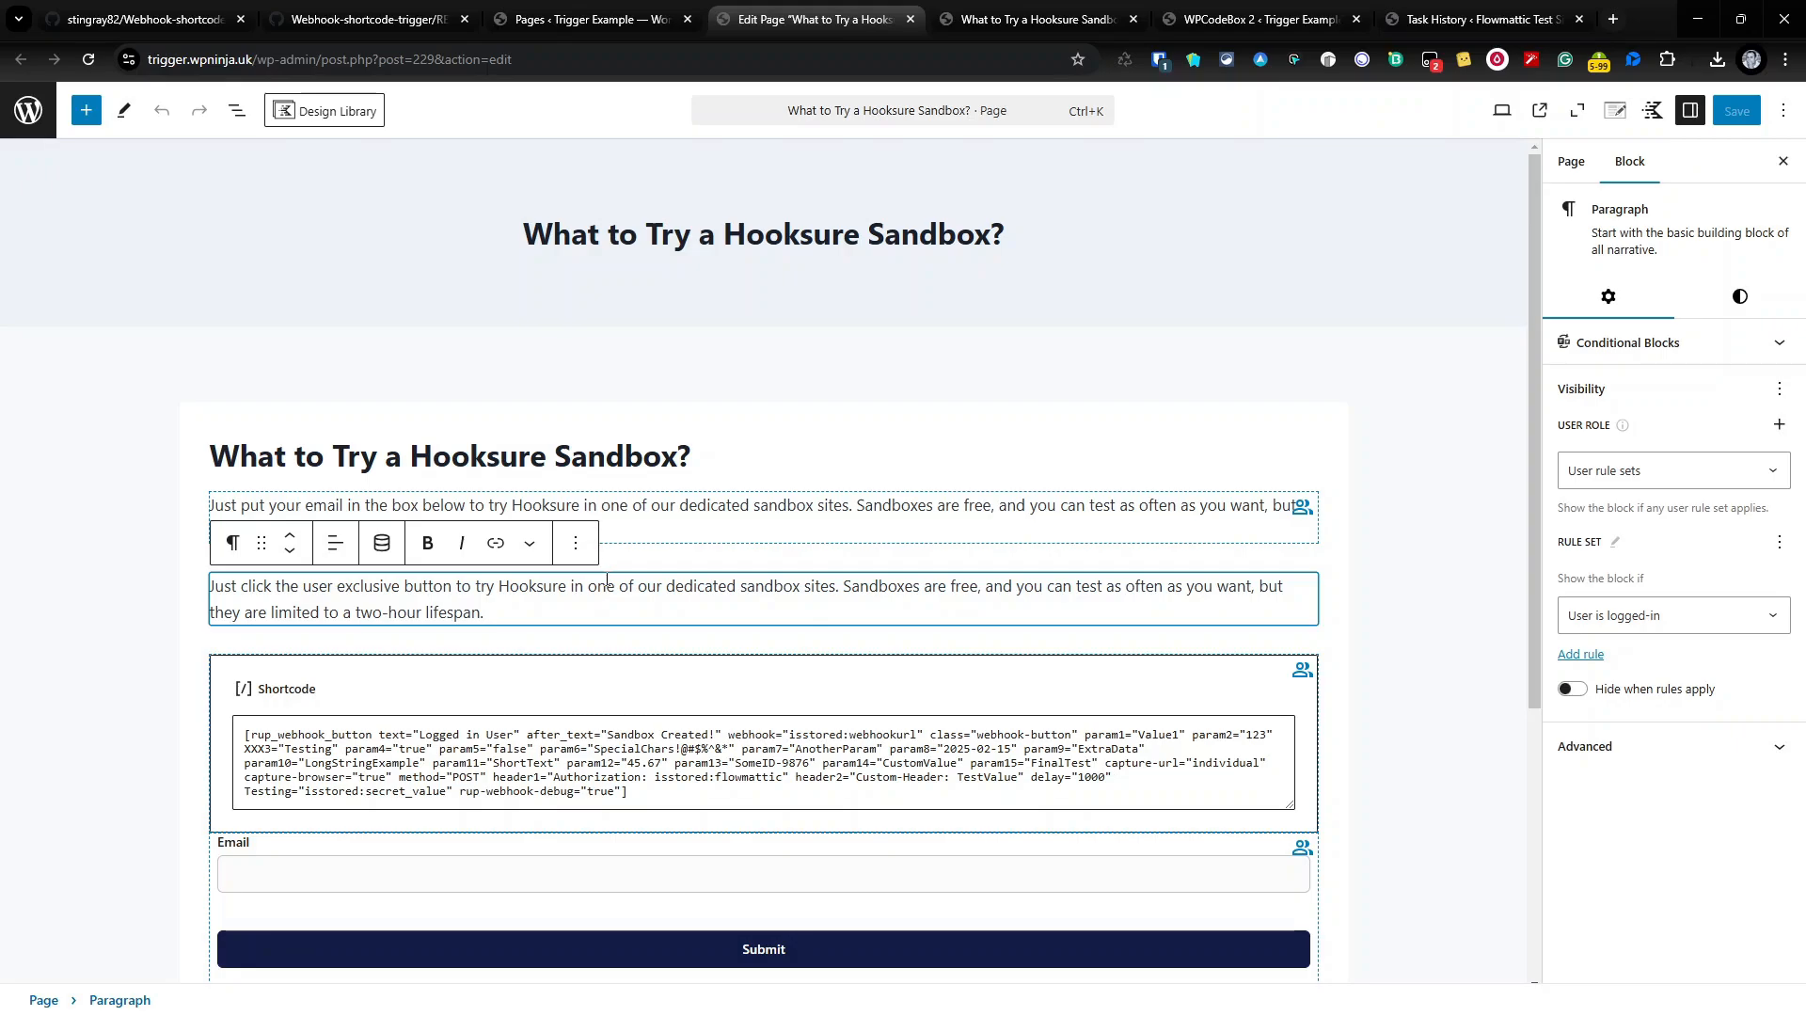
pyautogui.click(917, 707)
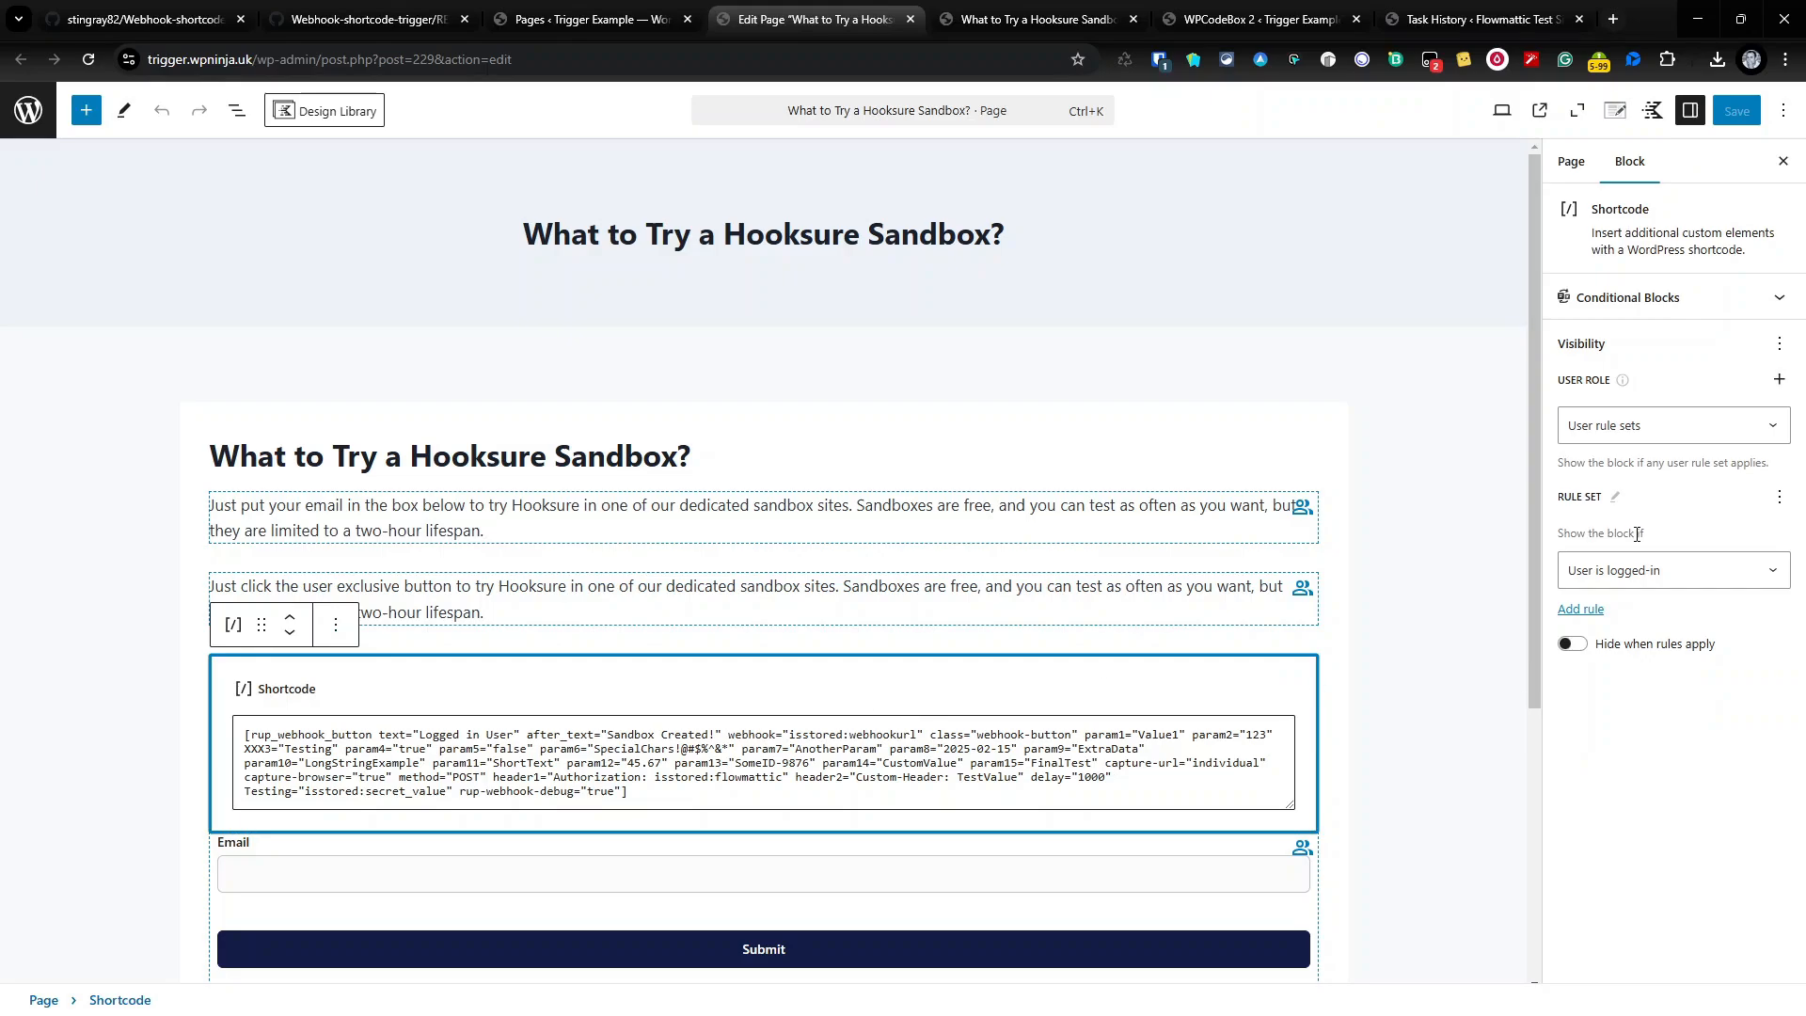
# Compare the "Hide when rules apply" setting of the first paragraph, "Just put your email in the box below", with the second paragraph's
pyautogui.click(632, 505)
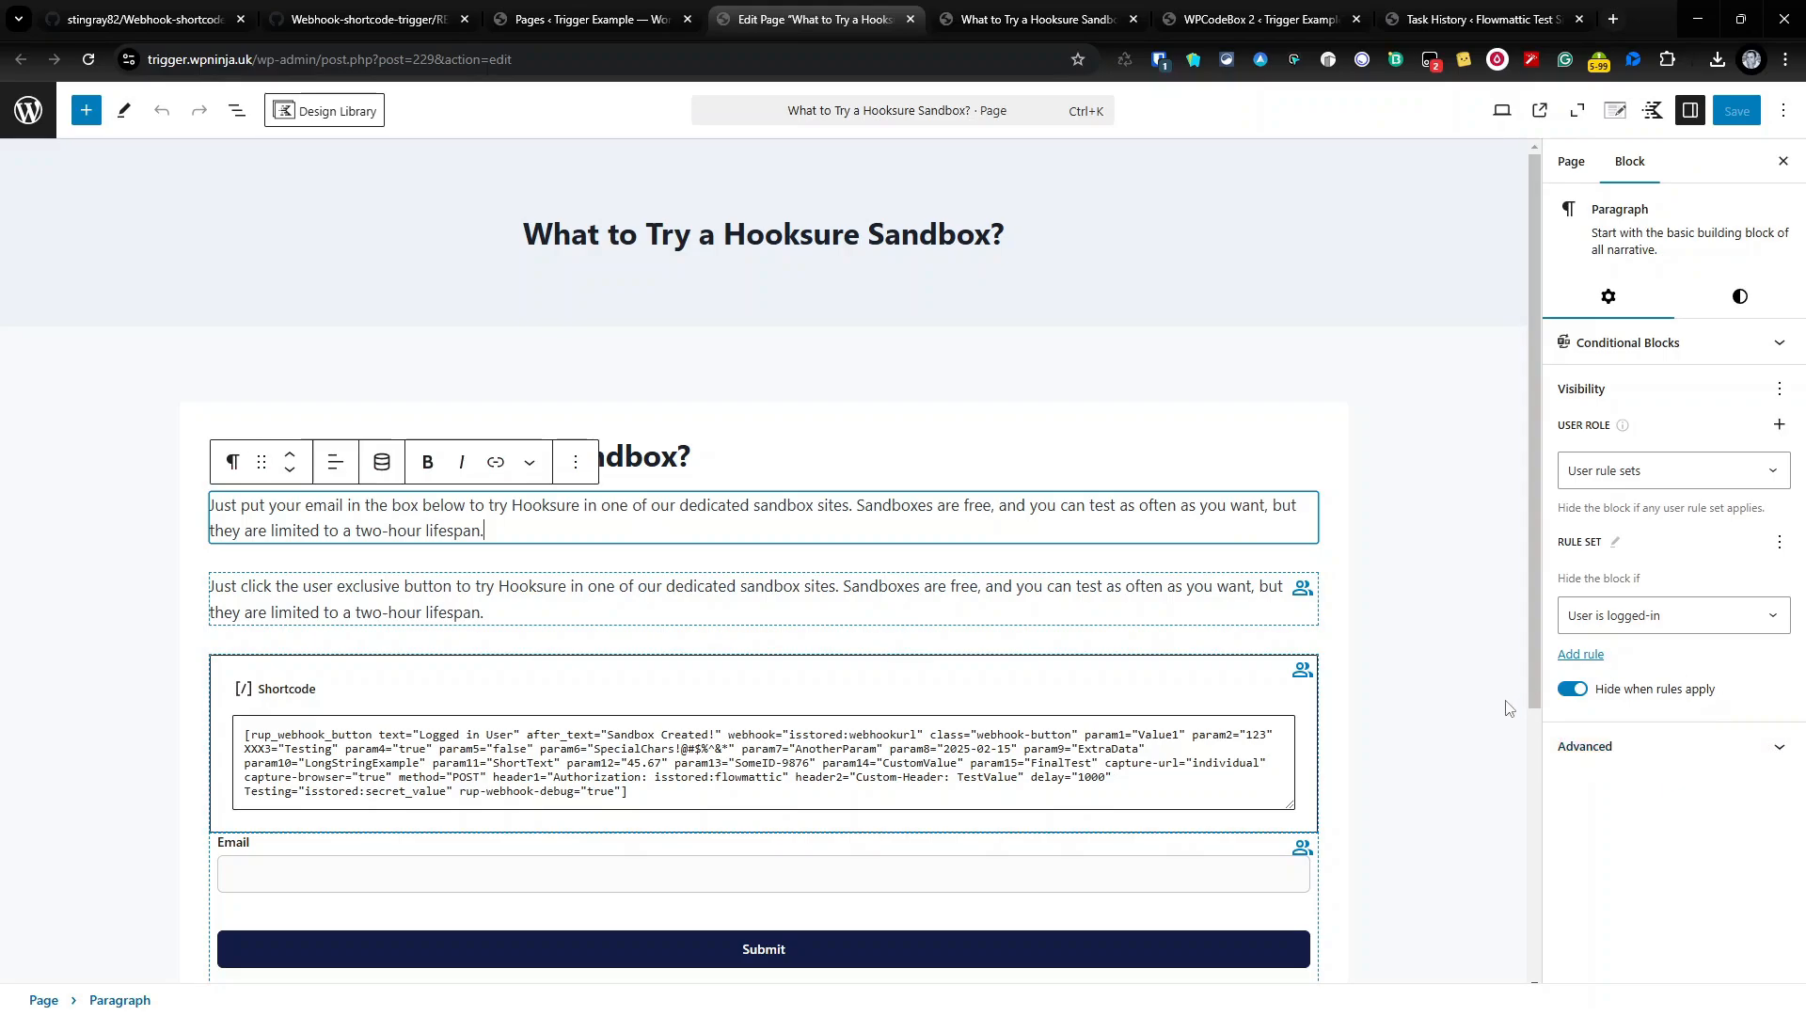
pyautogui.click(1106, 586)
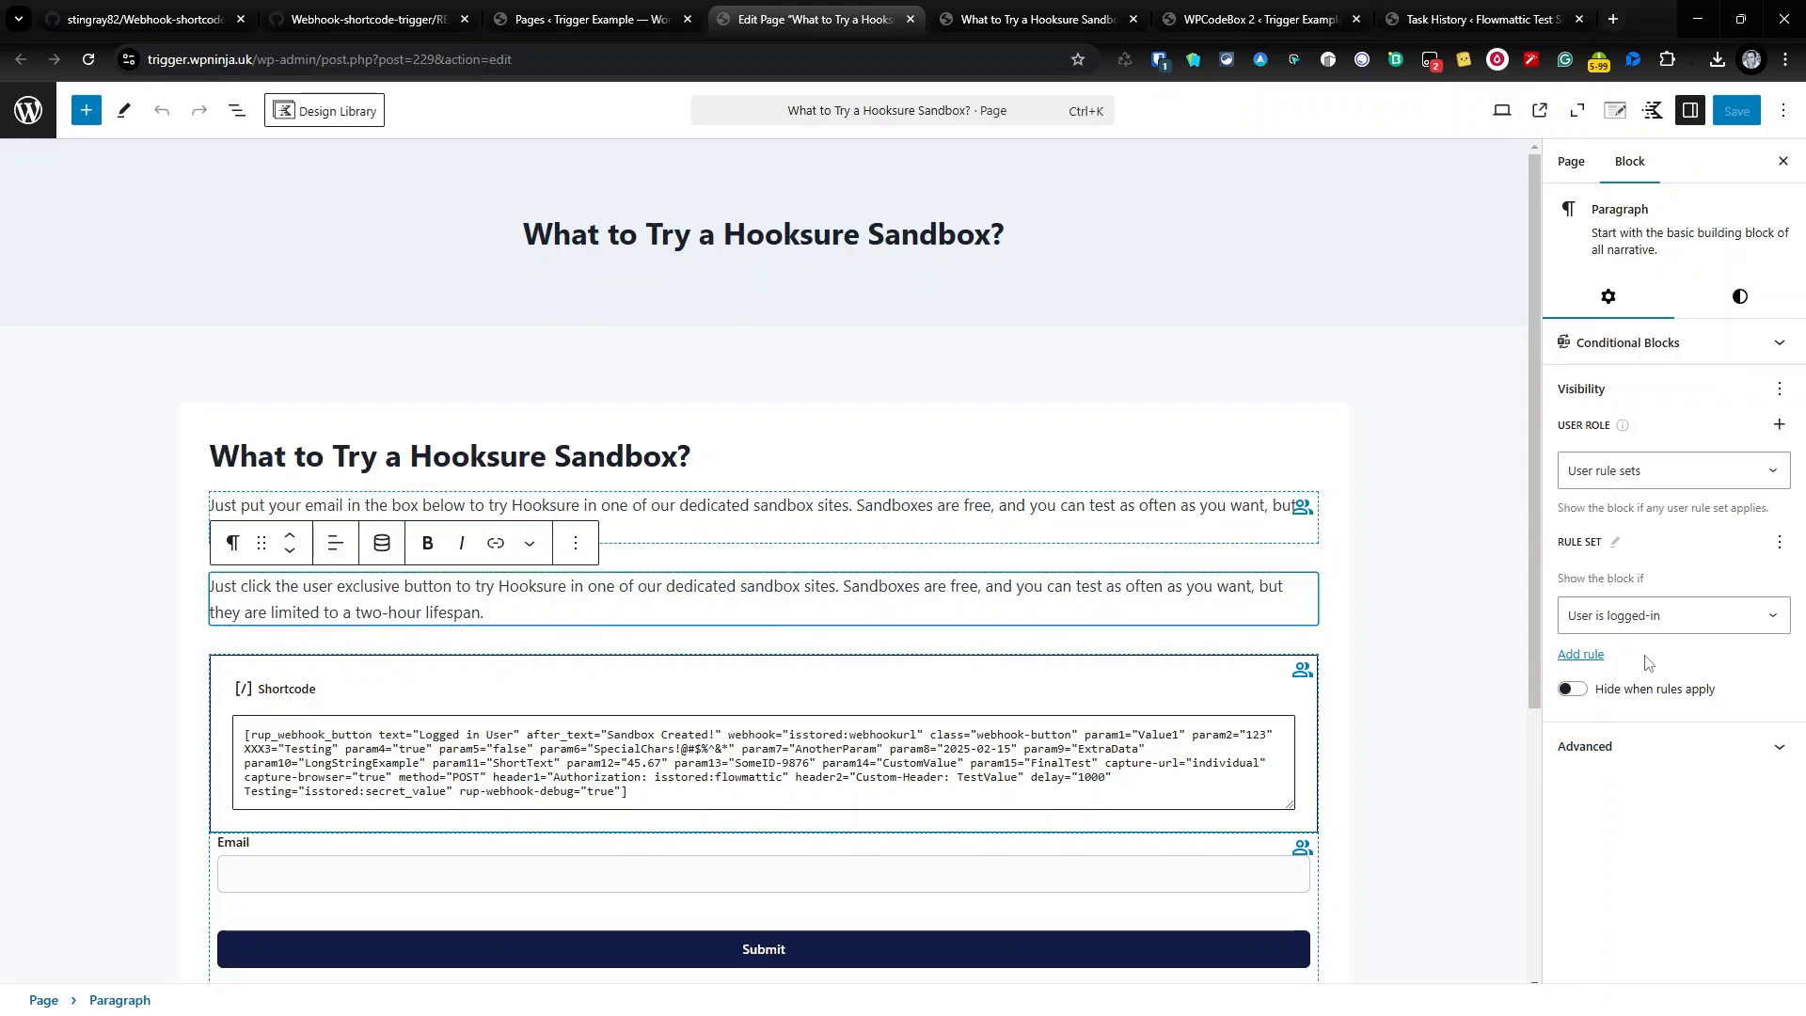
pyautogui.click(1016, 505)
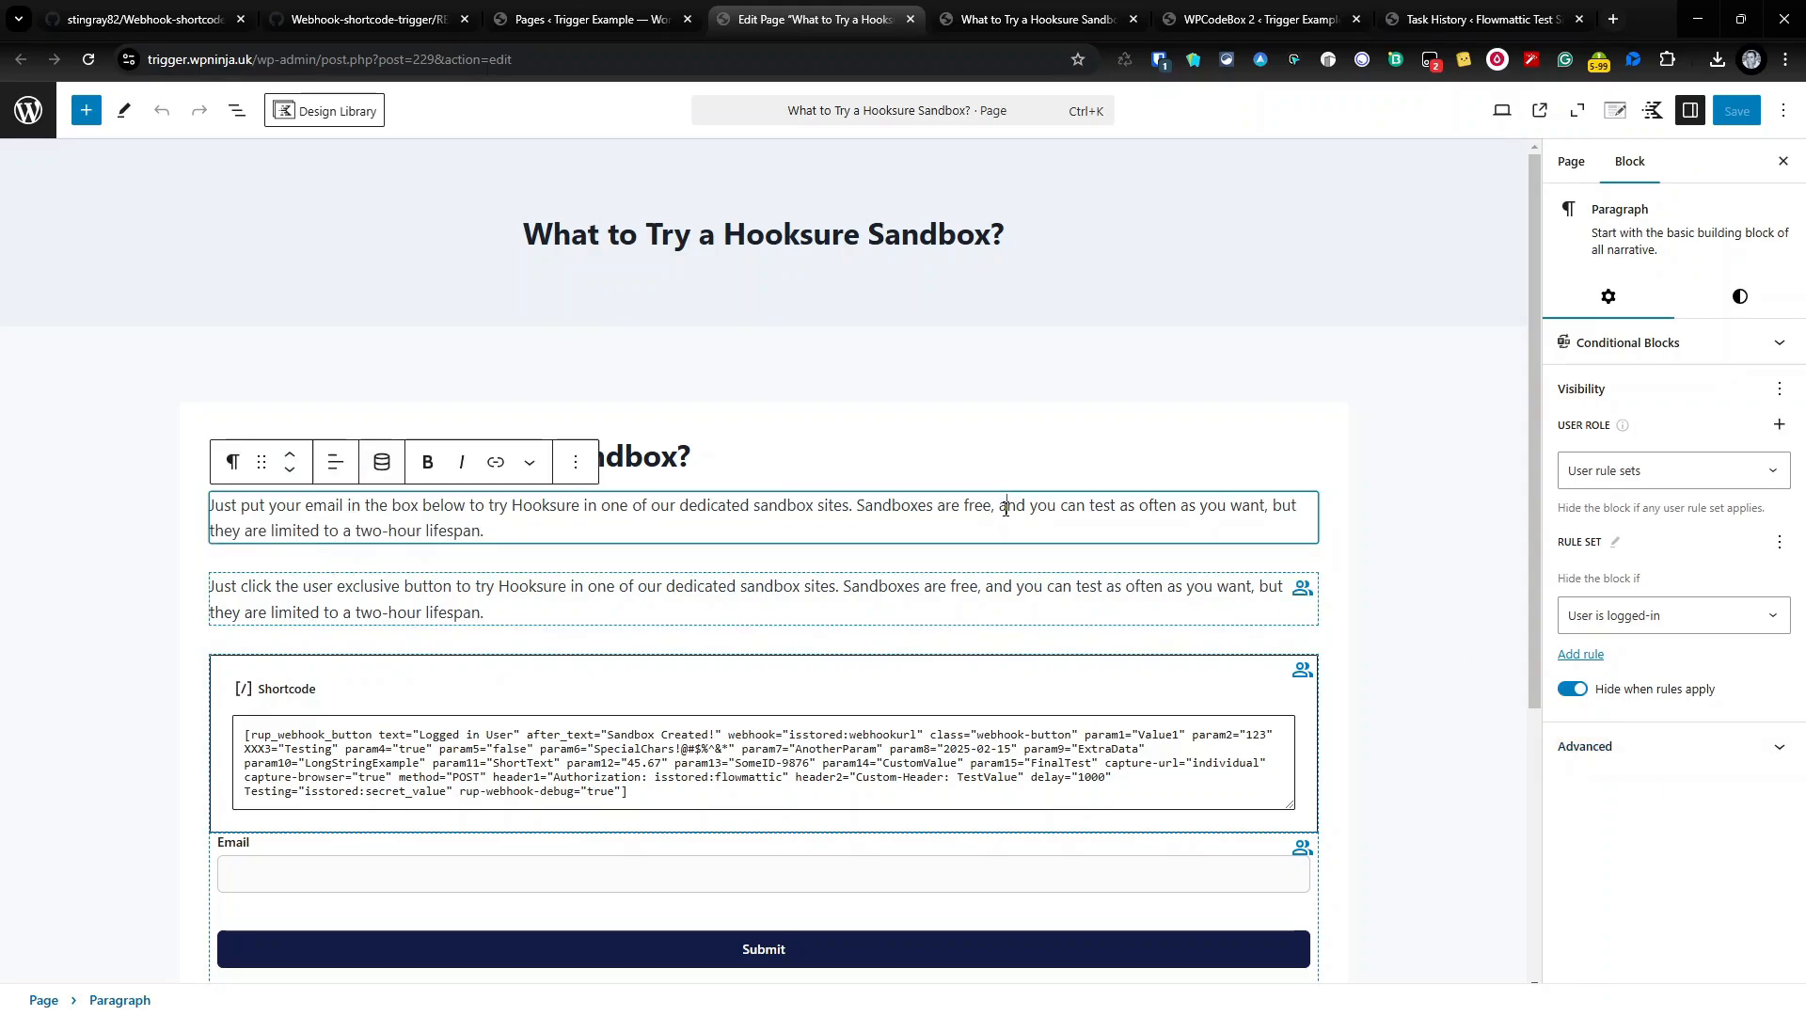
pyautogui.click(1571, 688)
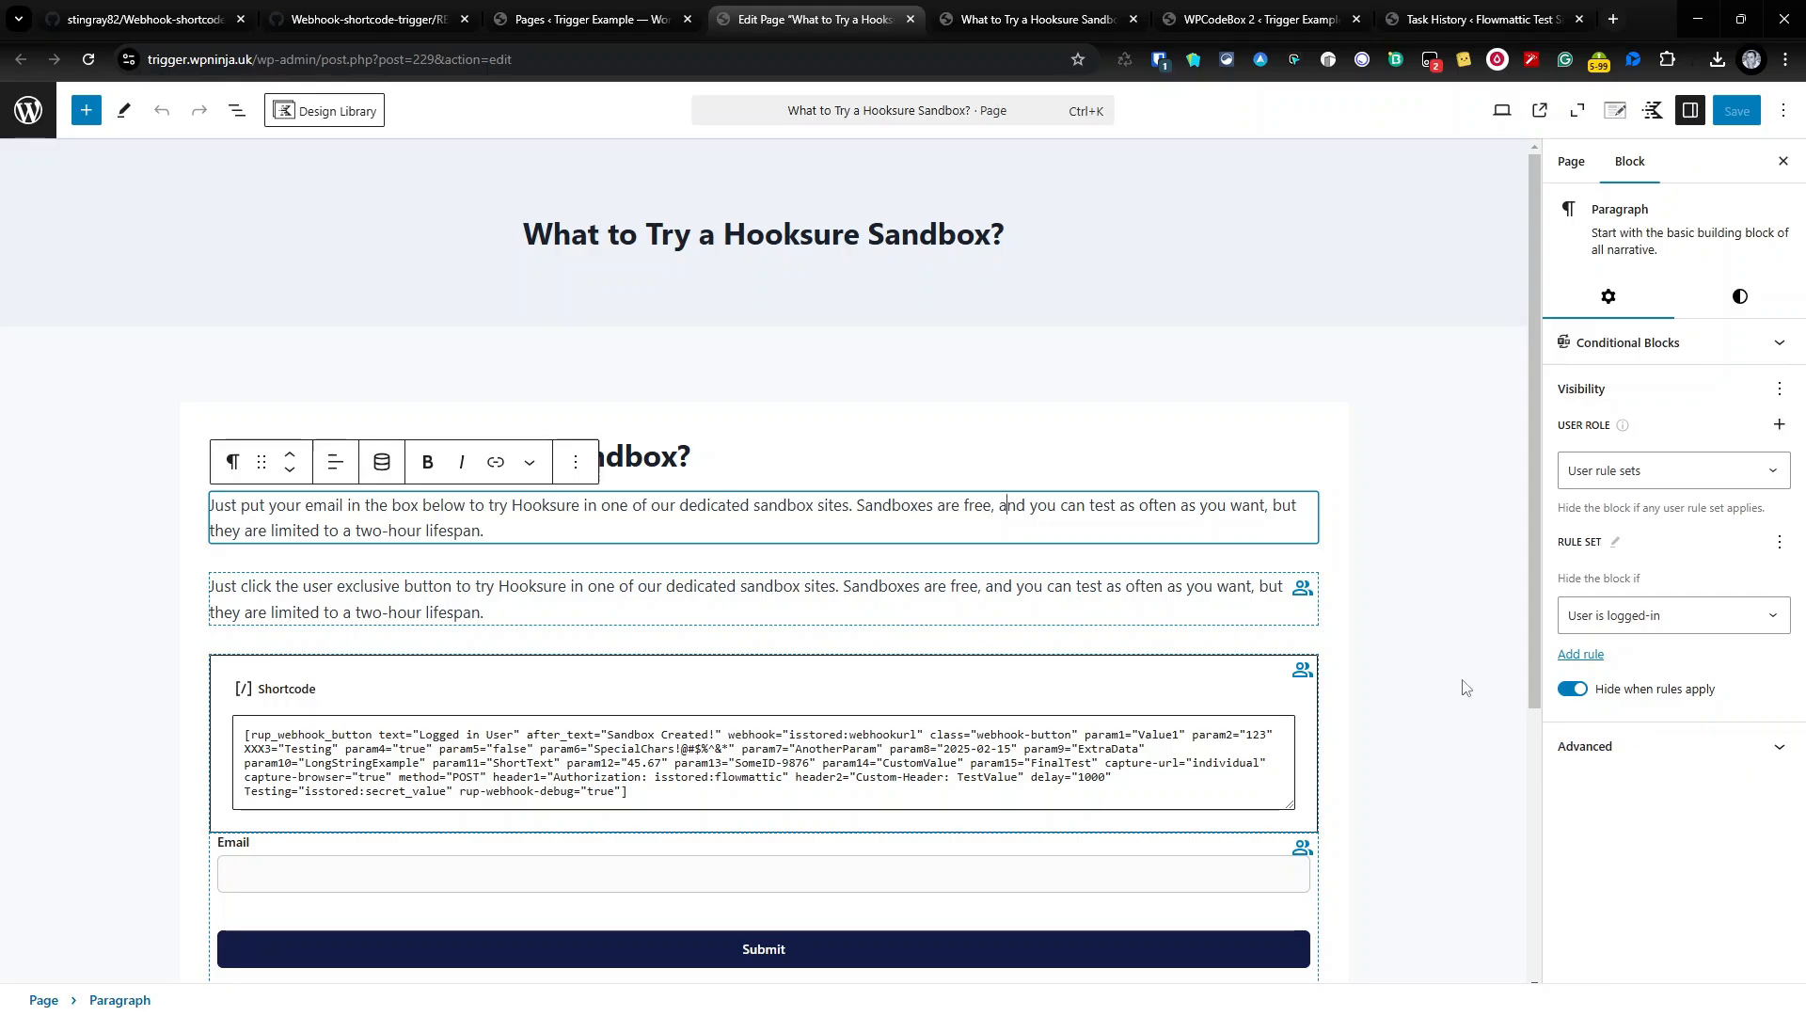
pyautogui.click(833, 594)
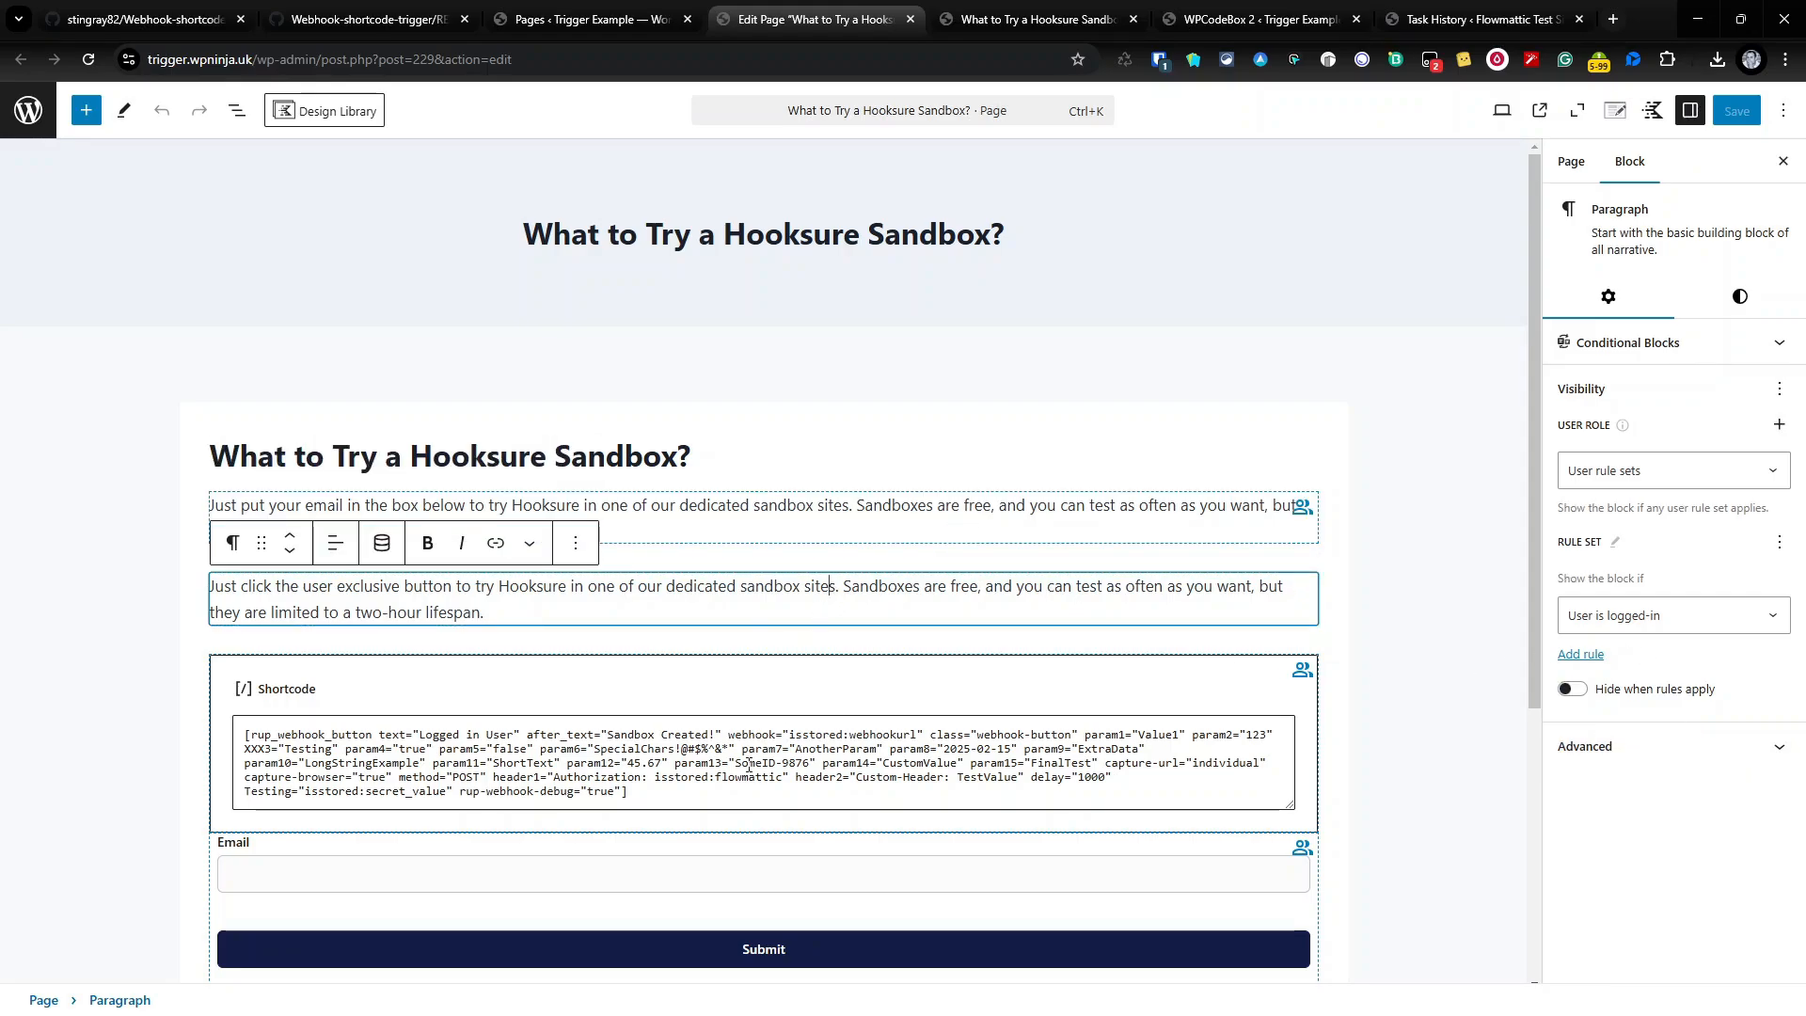
# Check the user-role visibility rules of the shortcode block and the SureForms email form beneath it
pyautogui.click(744, 762)
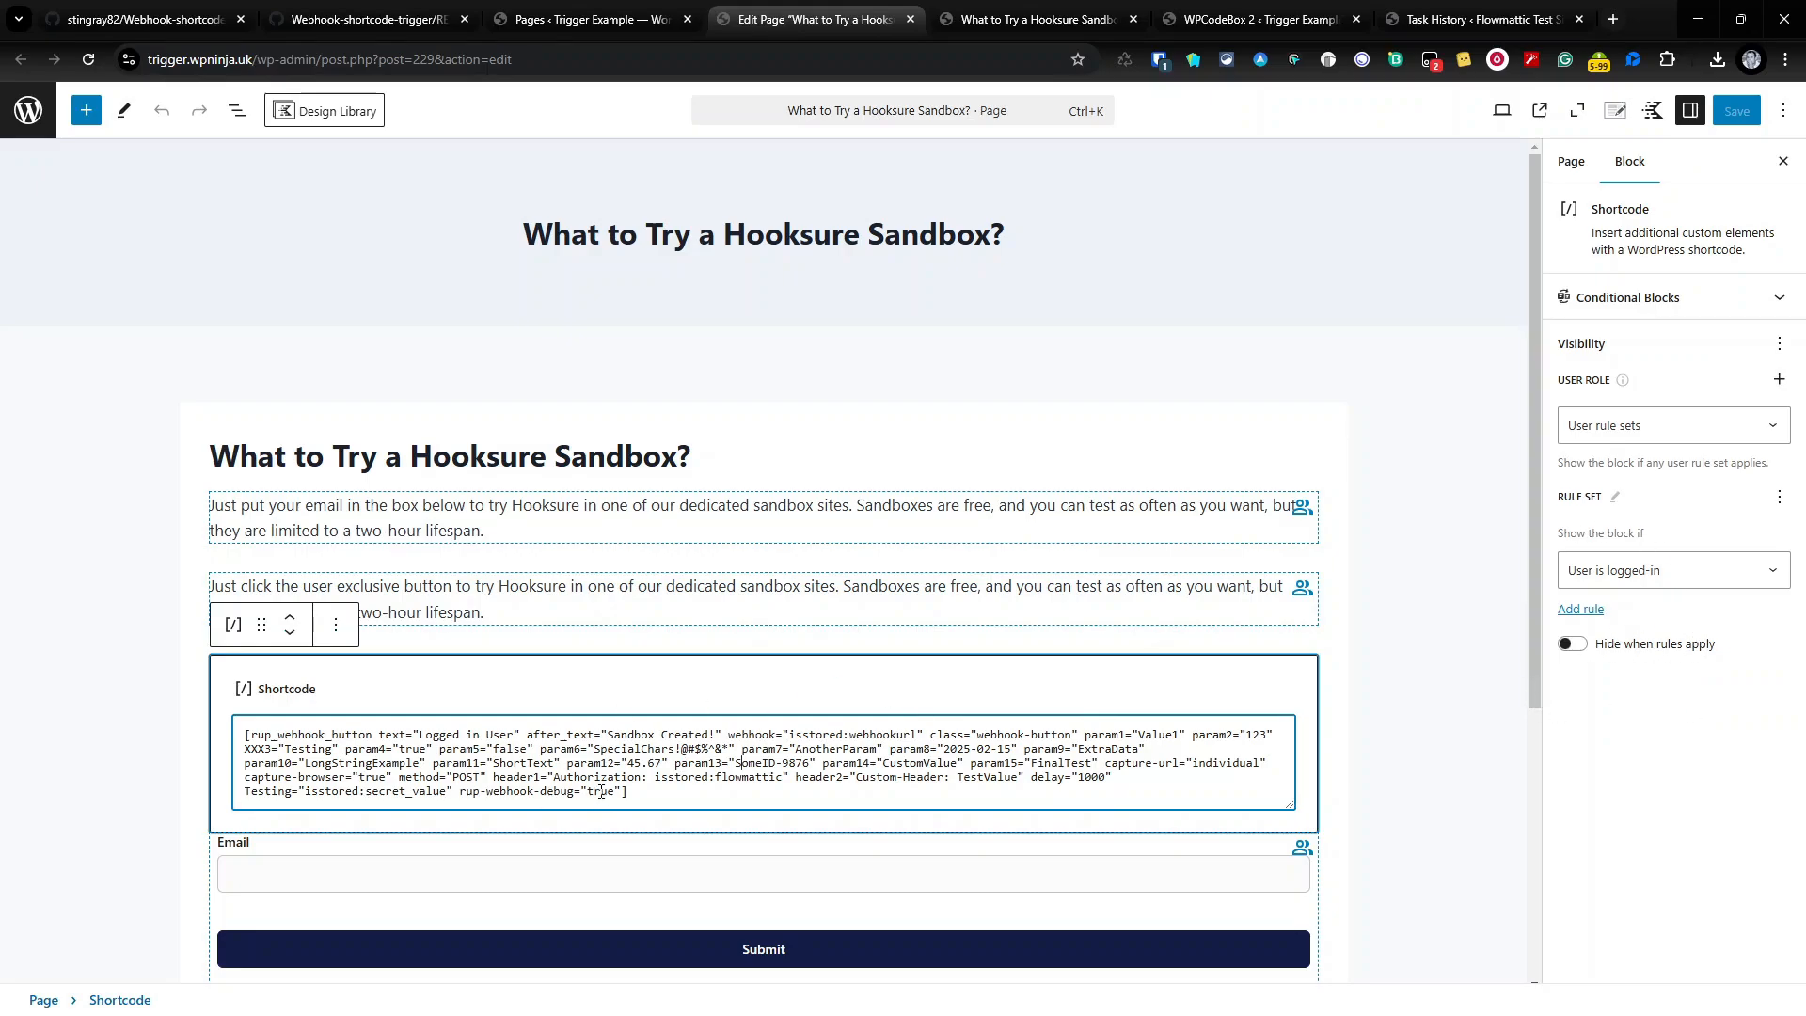
pyautogui.click(674, 894)
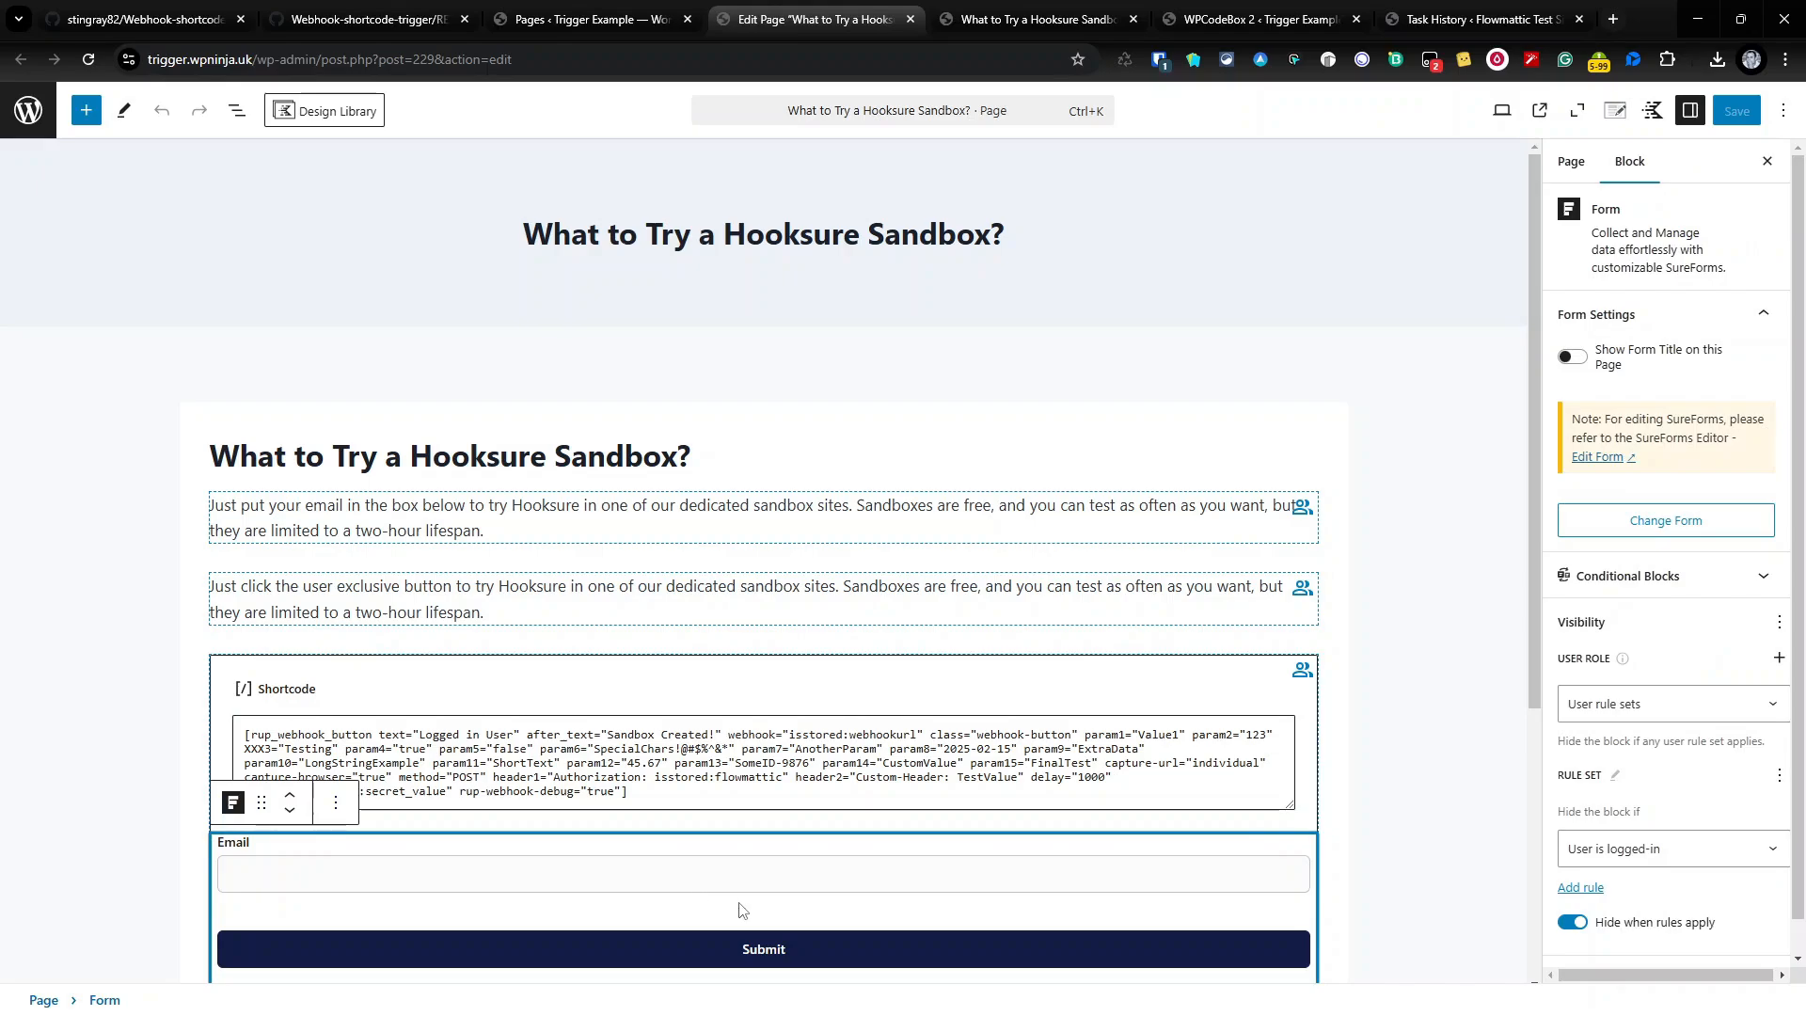
pyautogui.scroll(-1, 1650, 886)
pyautogui.scroll(-2, 1166, 879)
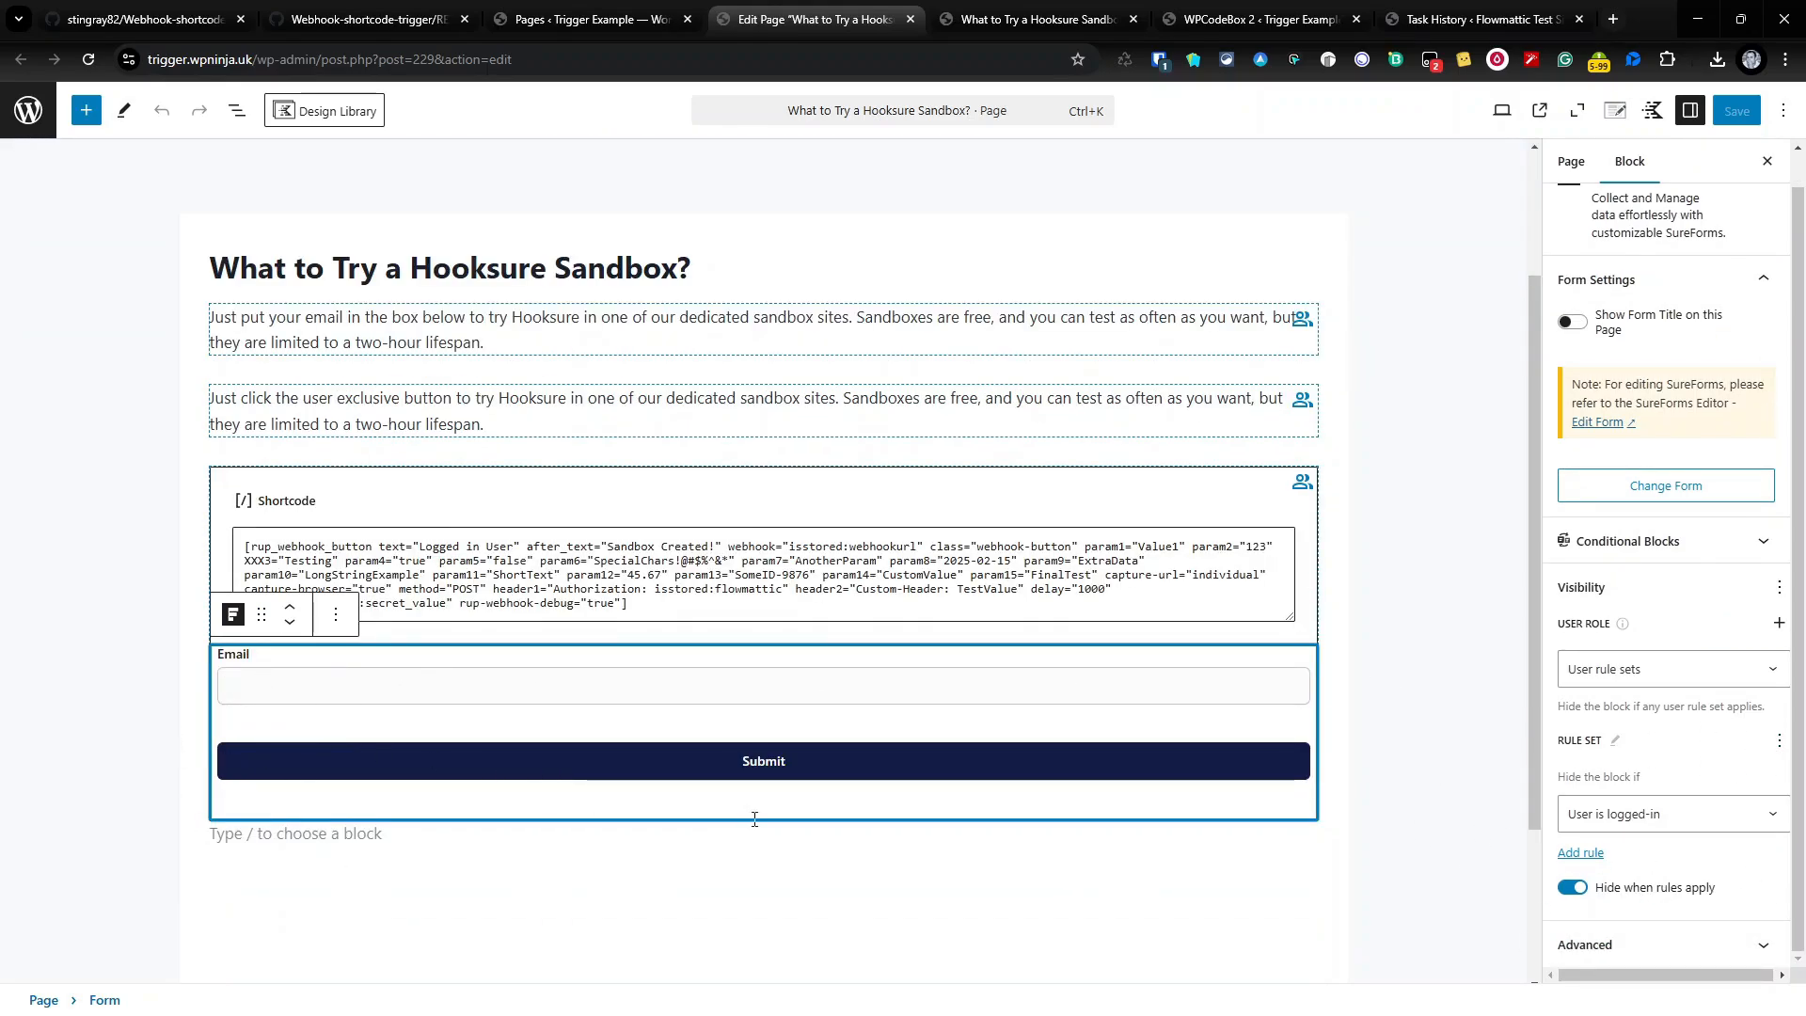
pyautogui.scroll(2, 847, 677)
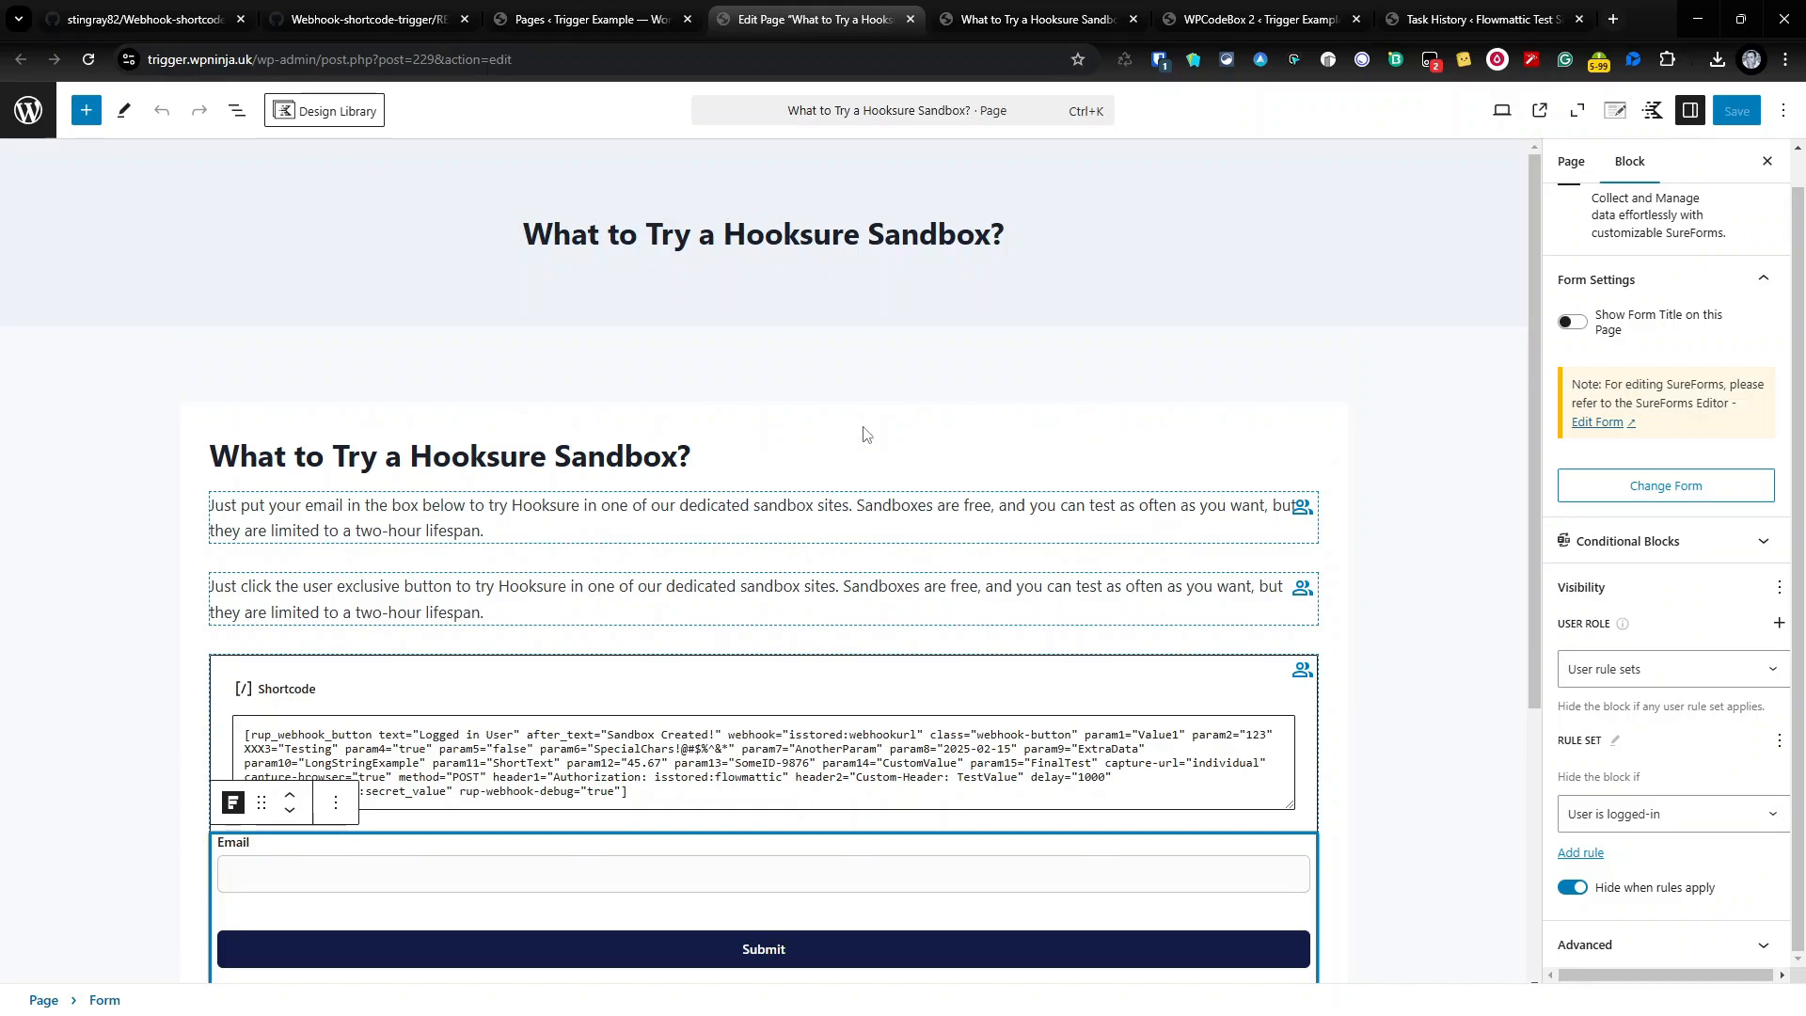
# View the Hooksure Sandbox page as a logged-out visitor in an incognito window, and close that window
pyautogui.click(620, 30)
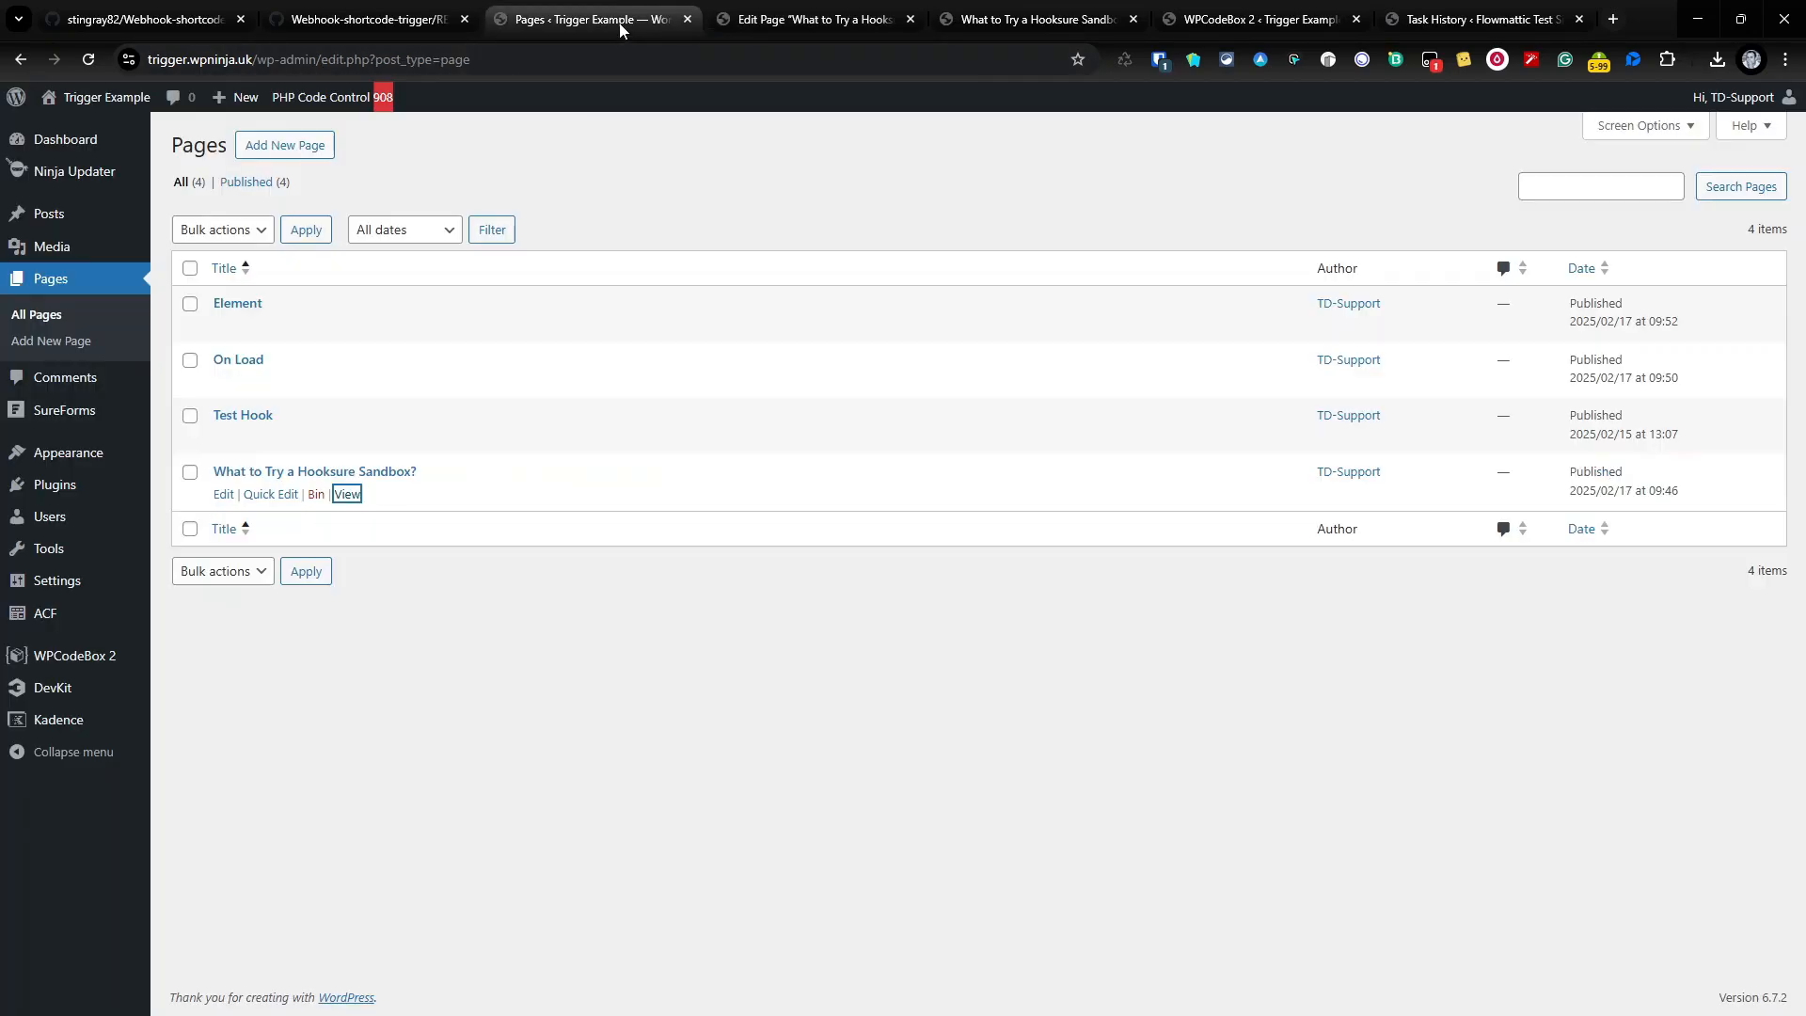
pyautogui.rightClick(350, 498)
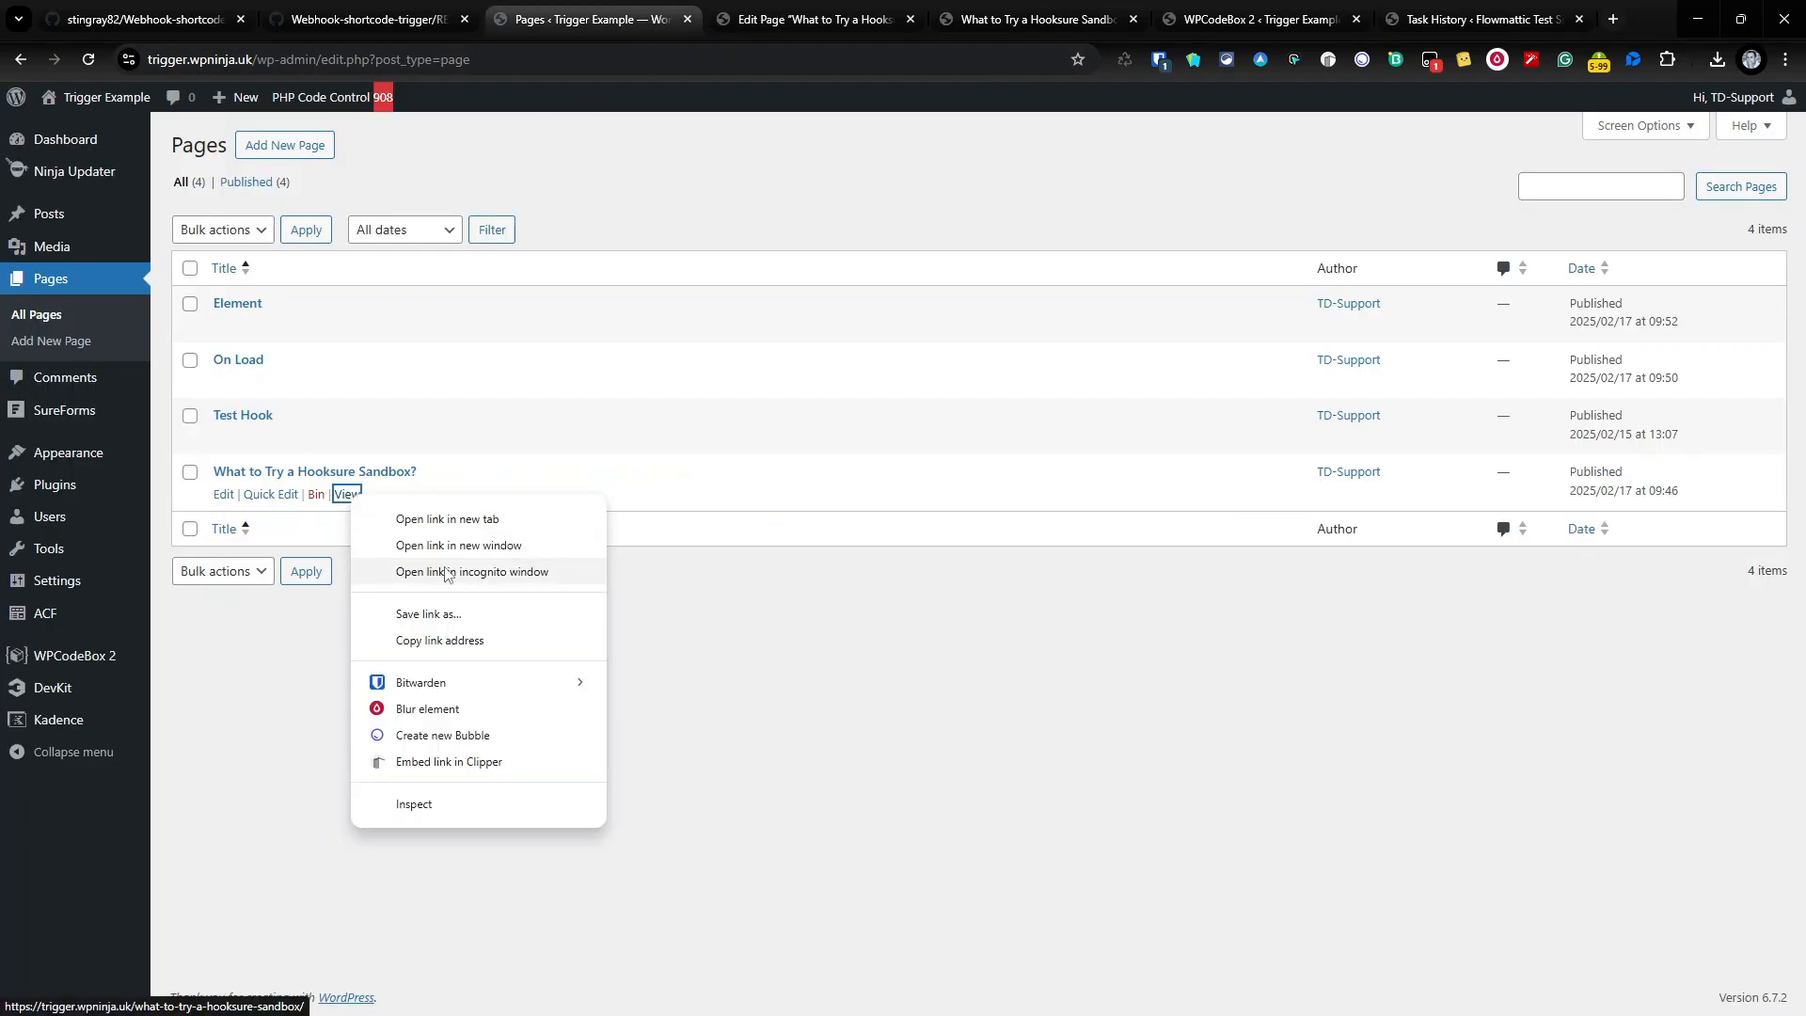
pyautogui.click(448, 572)
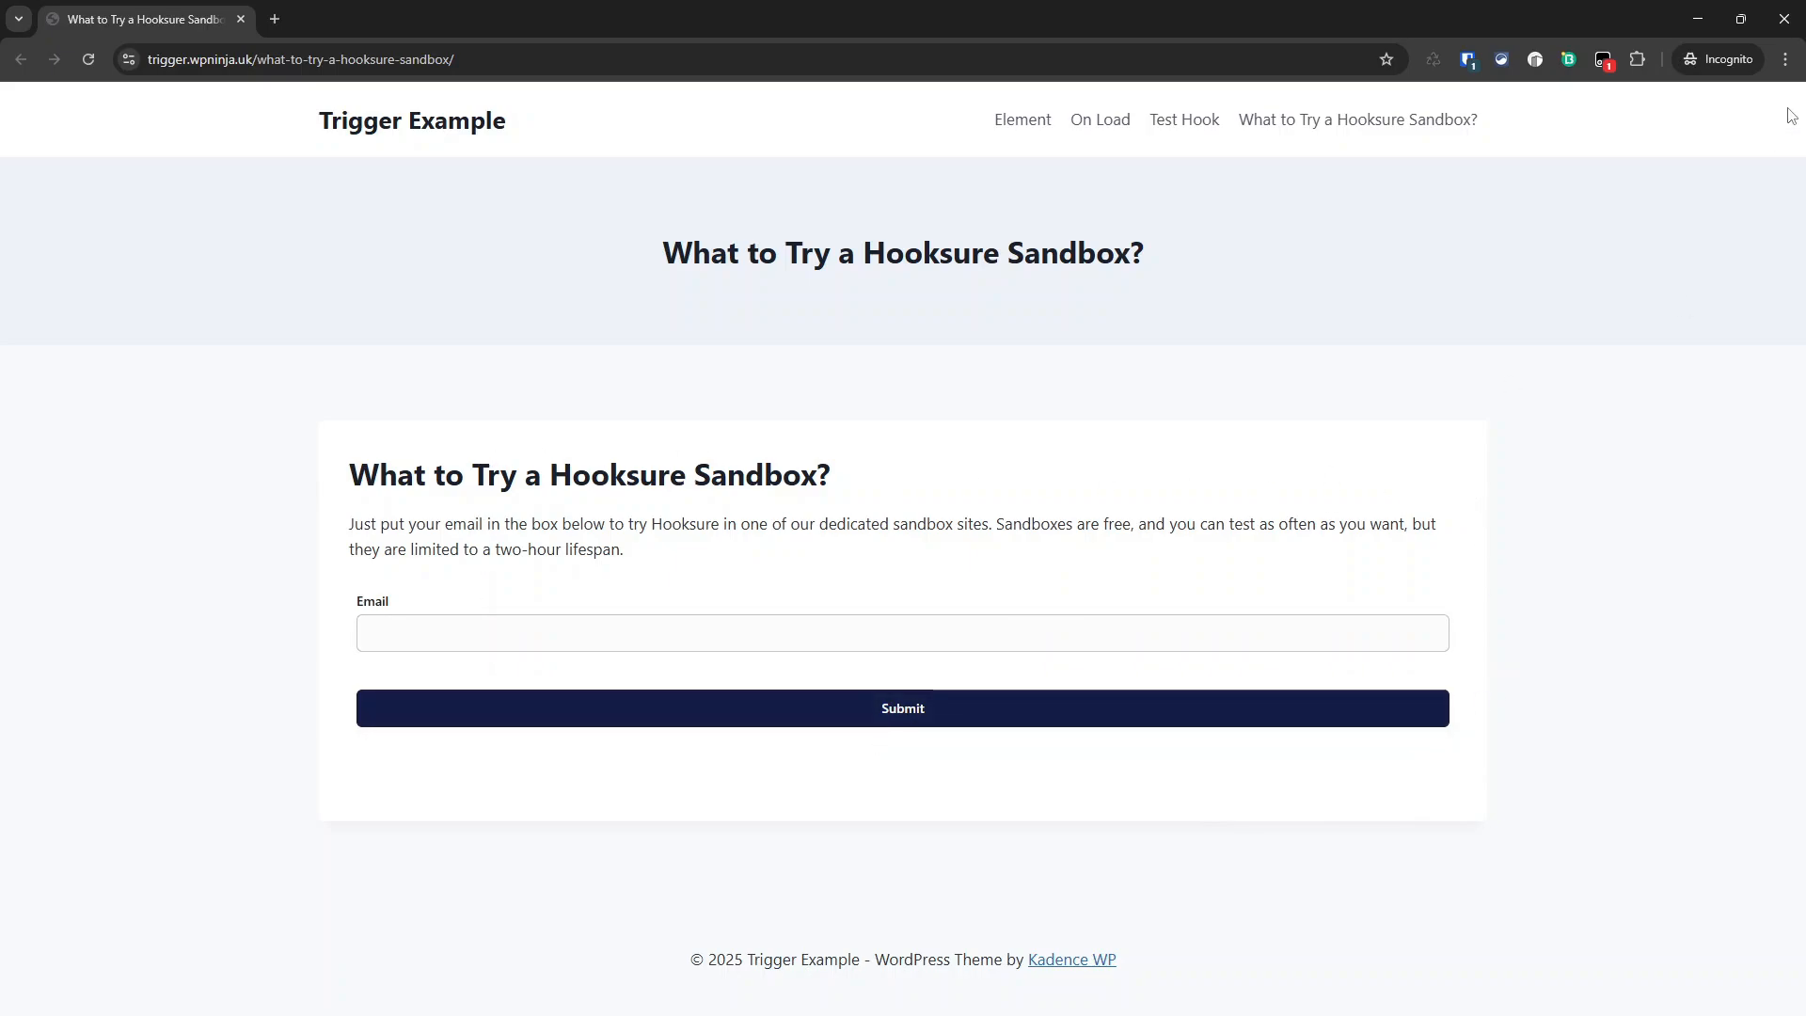
pyautogui.click(1791, 20)
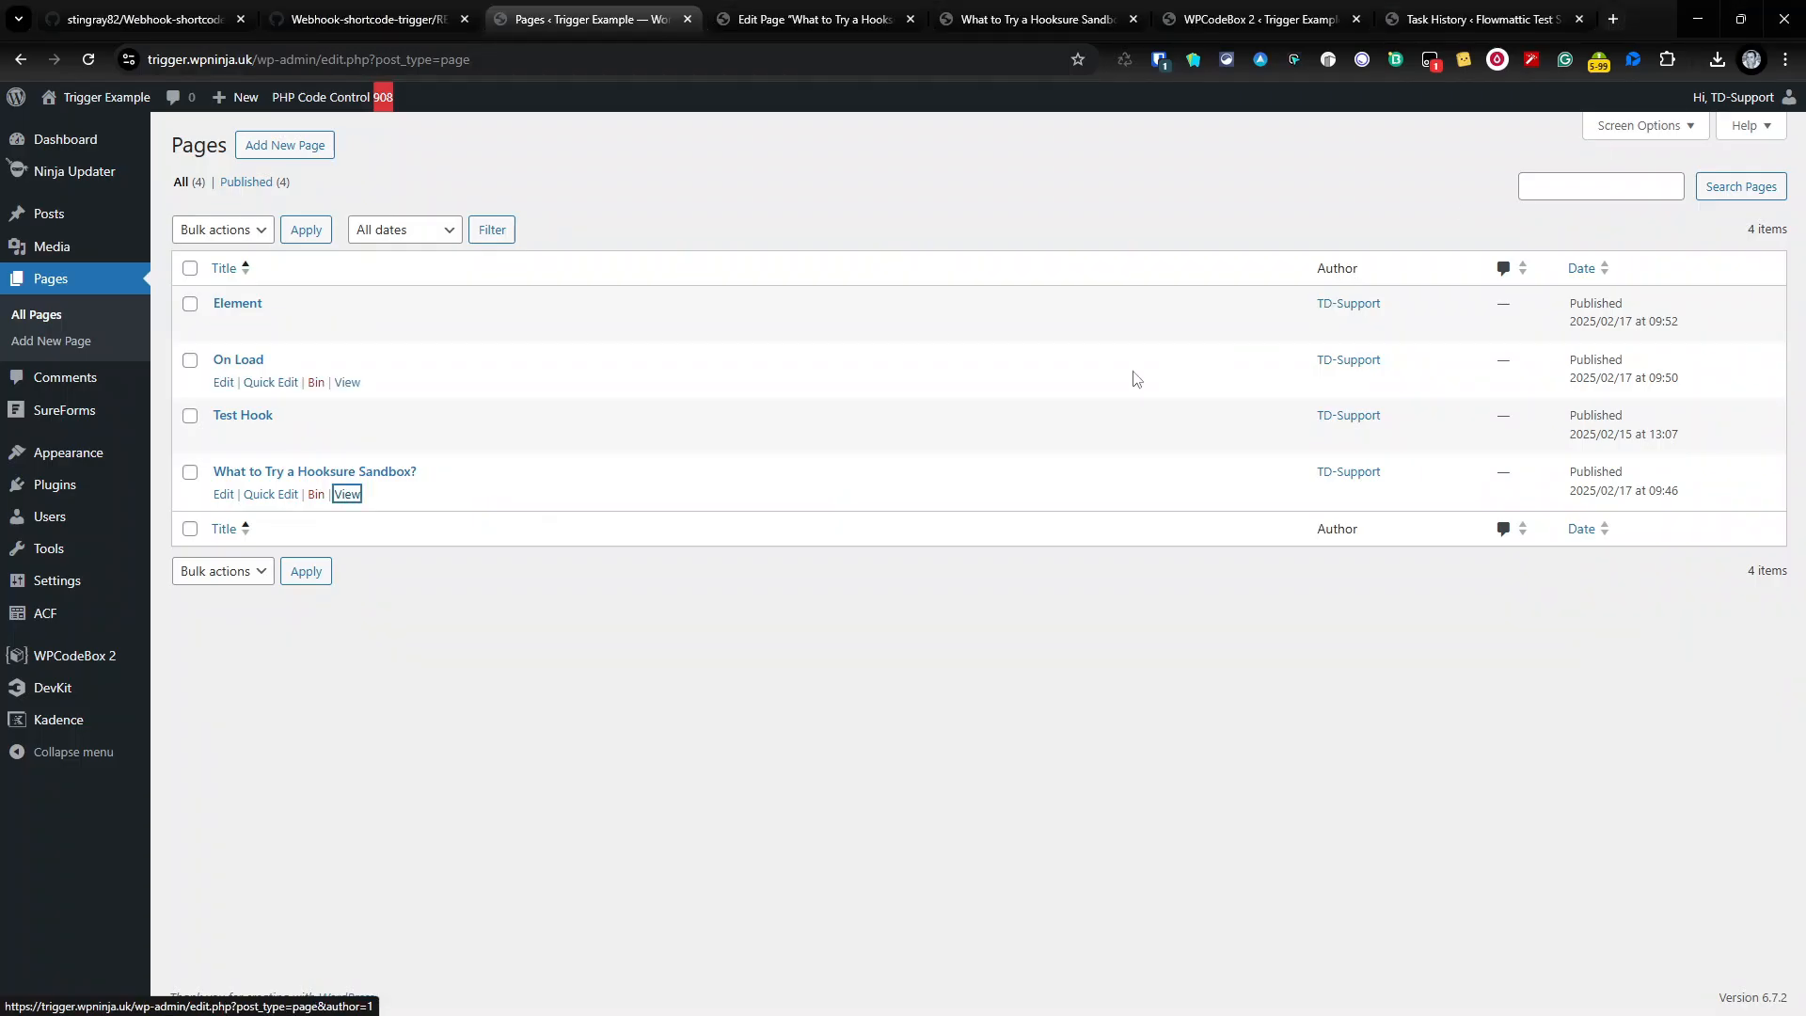
# Return to the logged-in view of the Hooksure Sandbox page and reload it
pyautogui.hotkey('ctrl', 'Tab')
pyautogui.hotkey('ctrl', 'Tab')
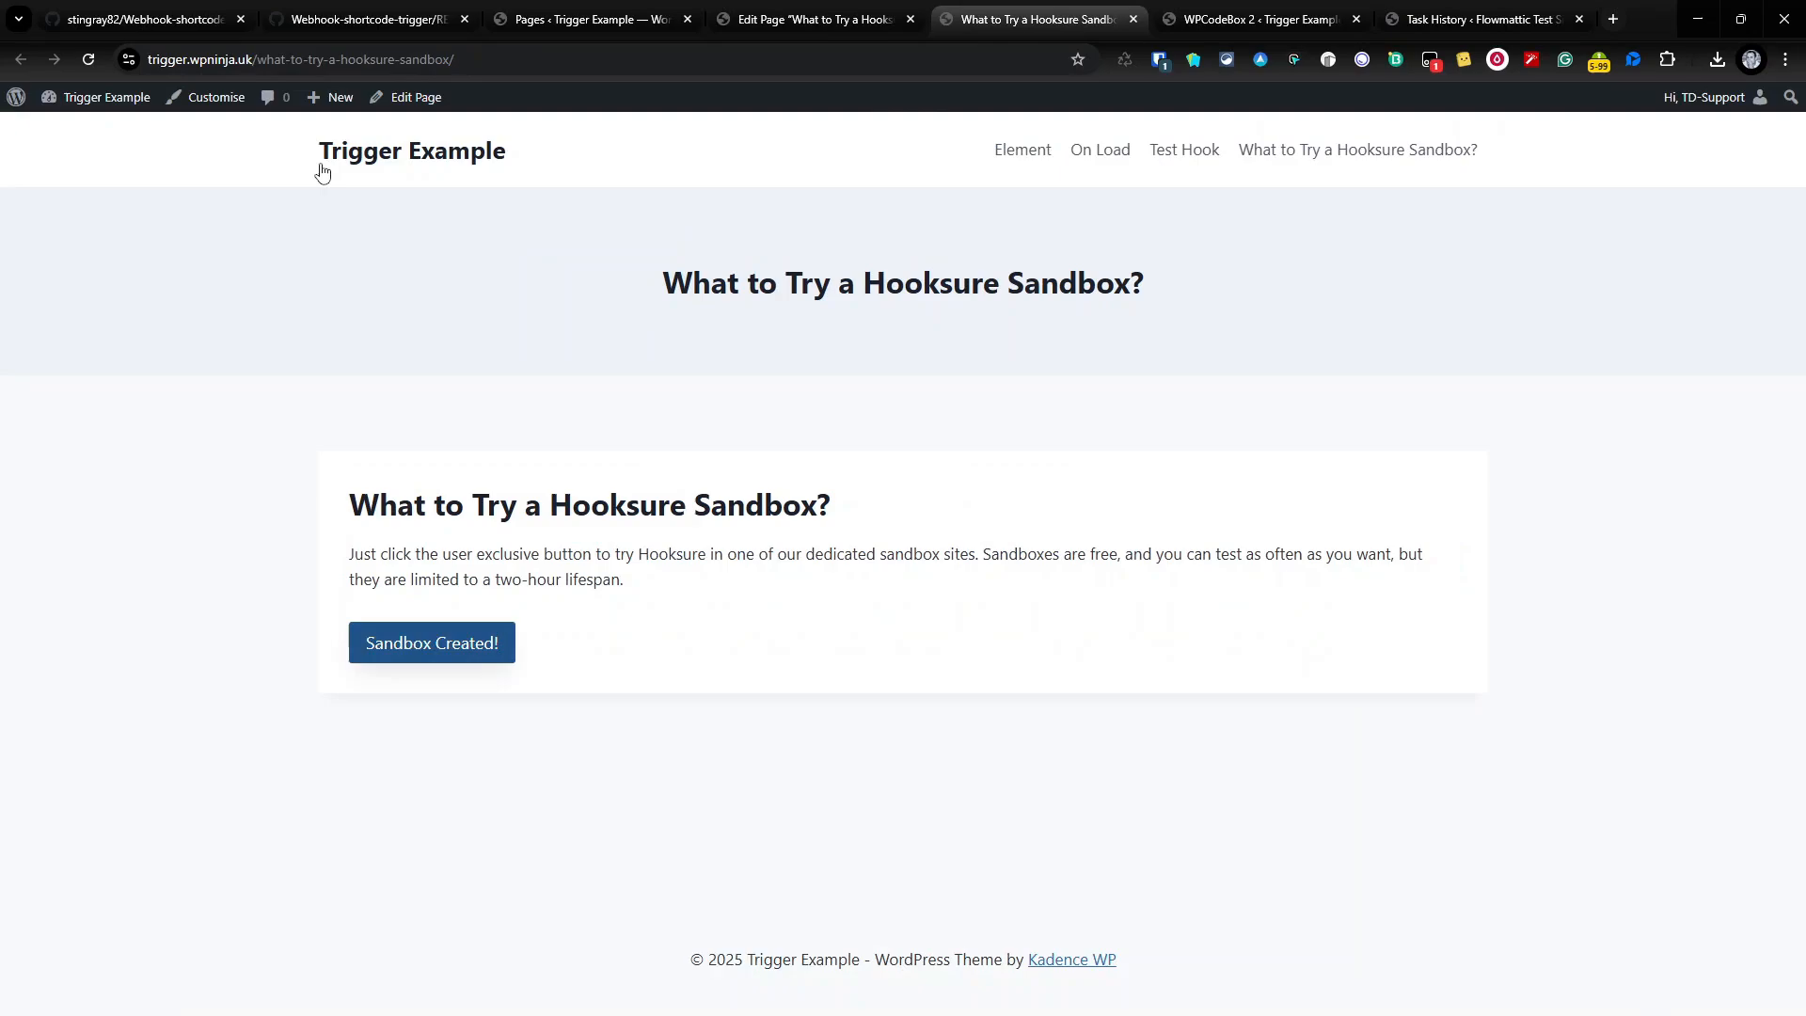
pyautogui.click(88, 59)
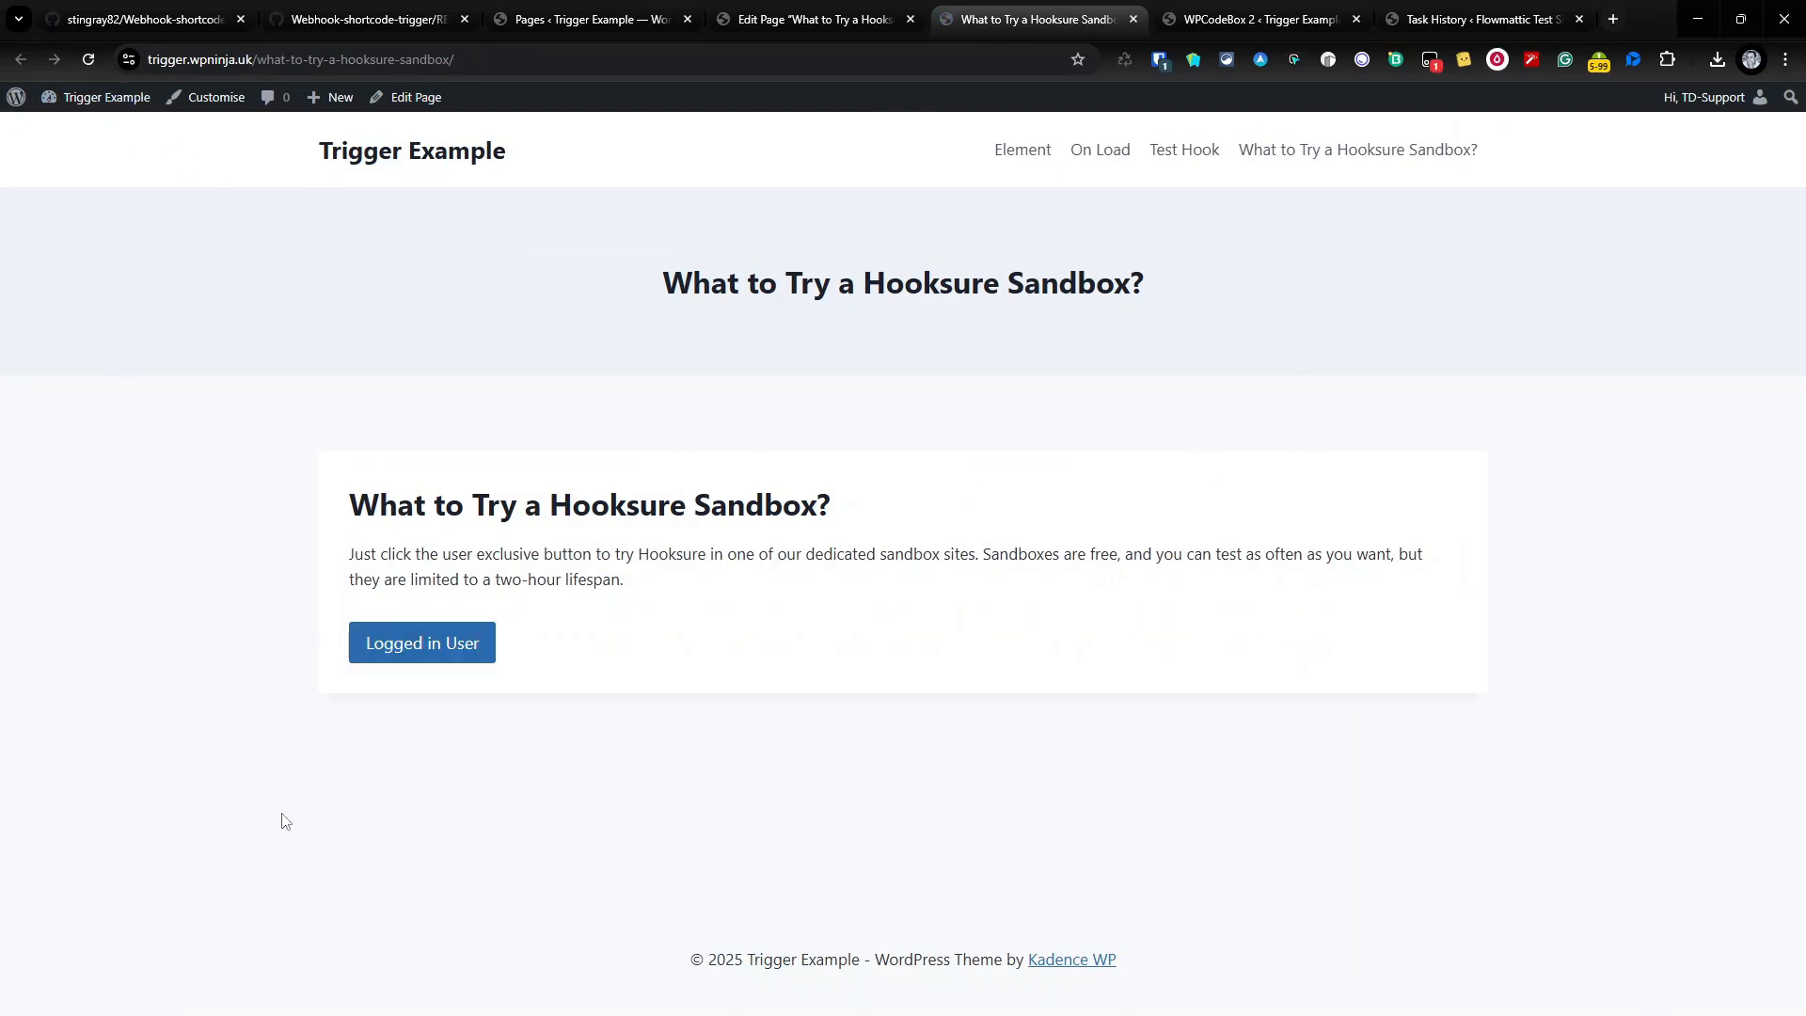